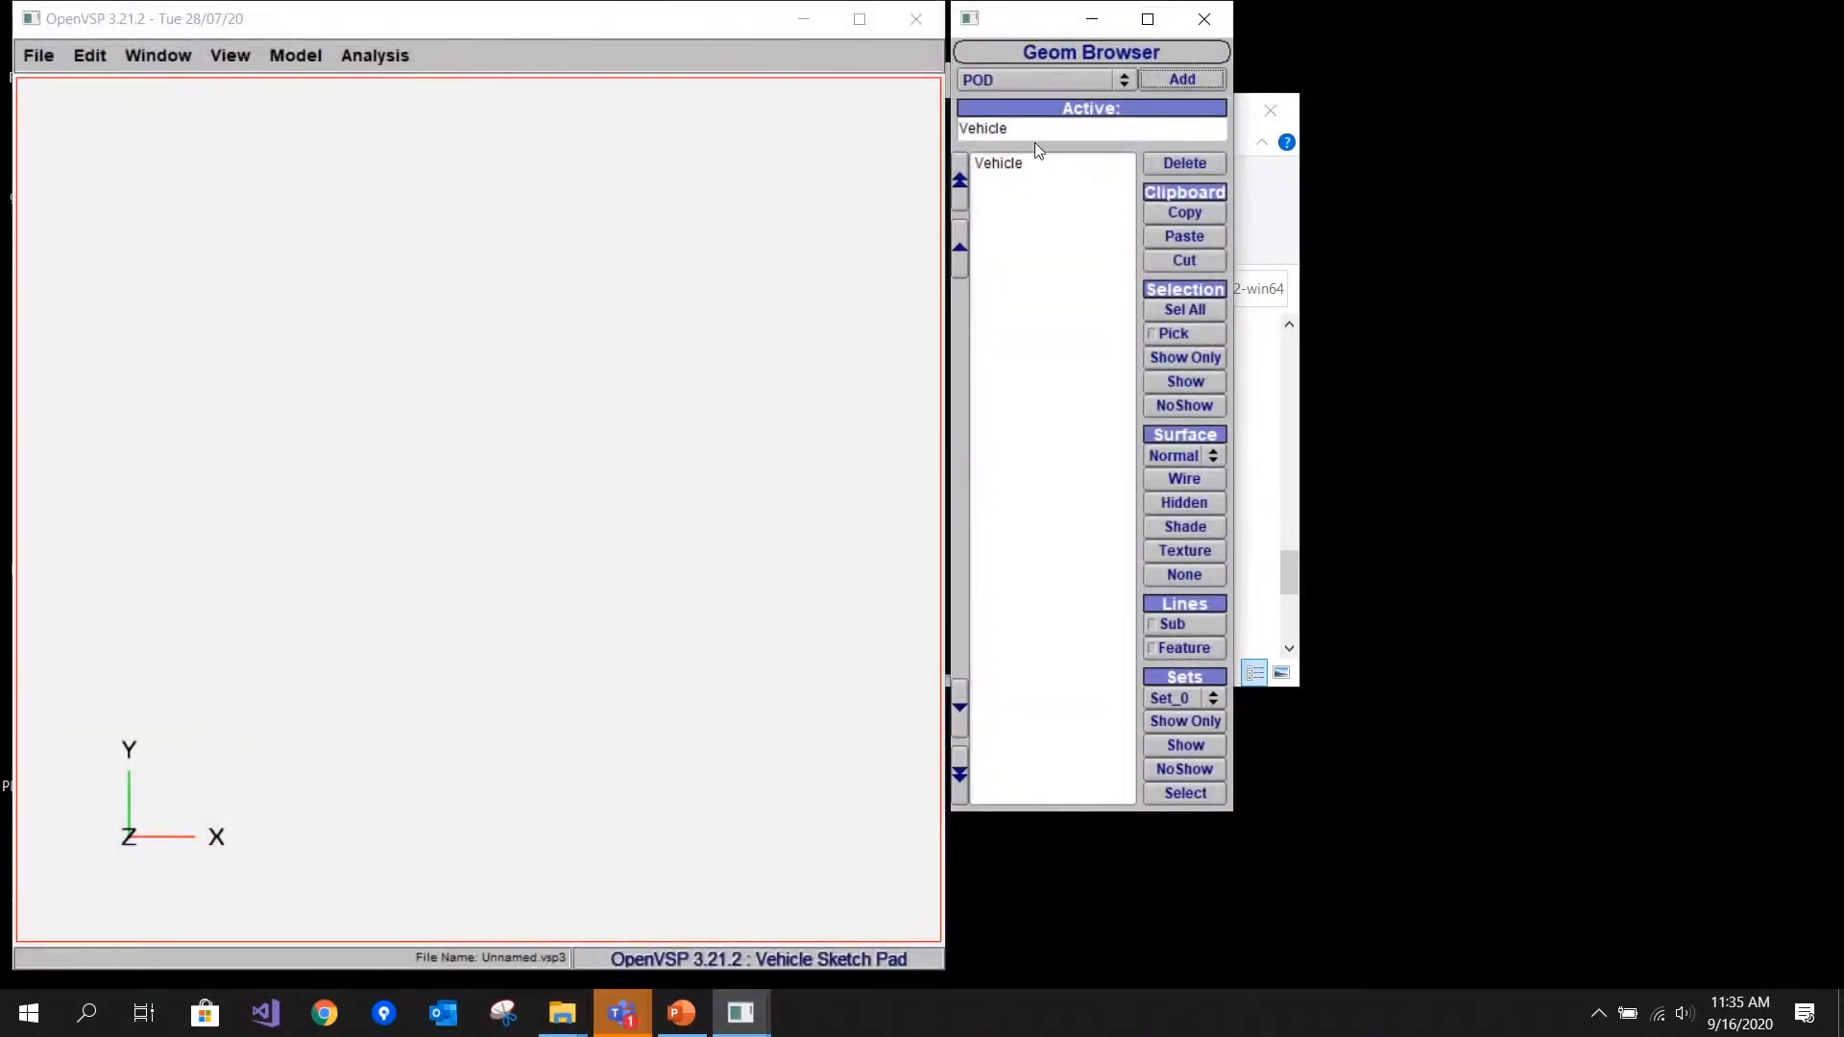
- Open the BasicAirplane.vsp3 model and turn it to an angled overview of the whole aircraft
left_click(38, 55)
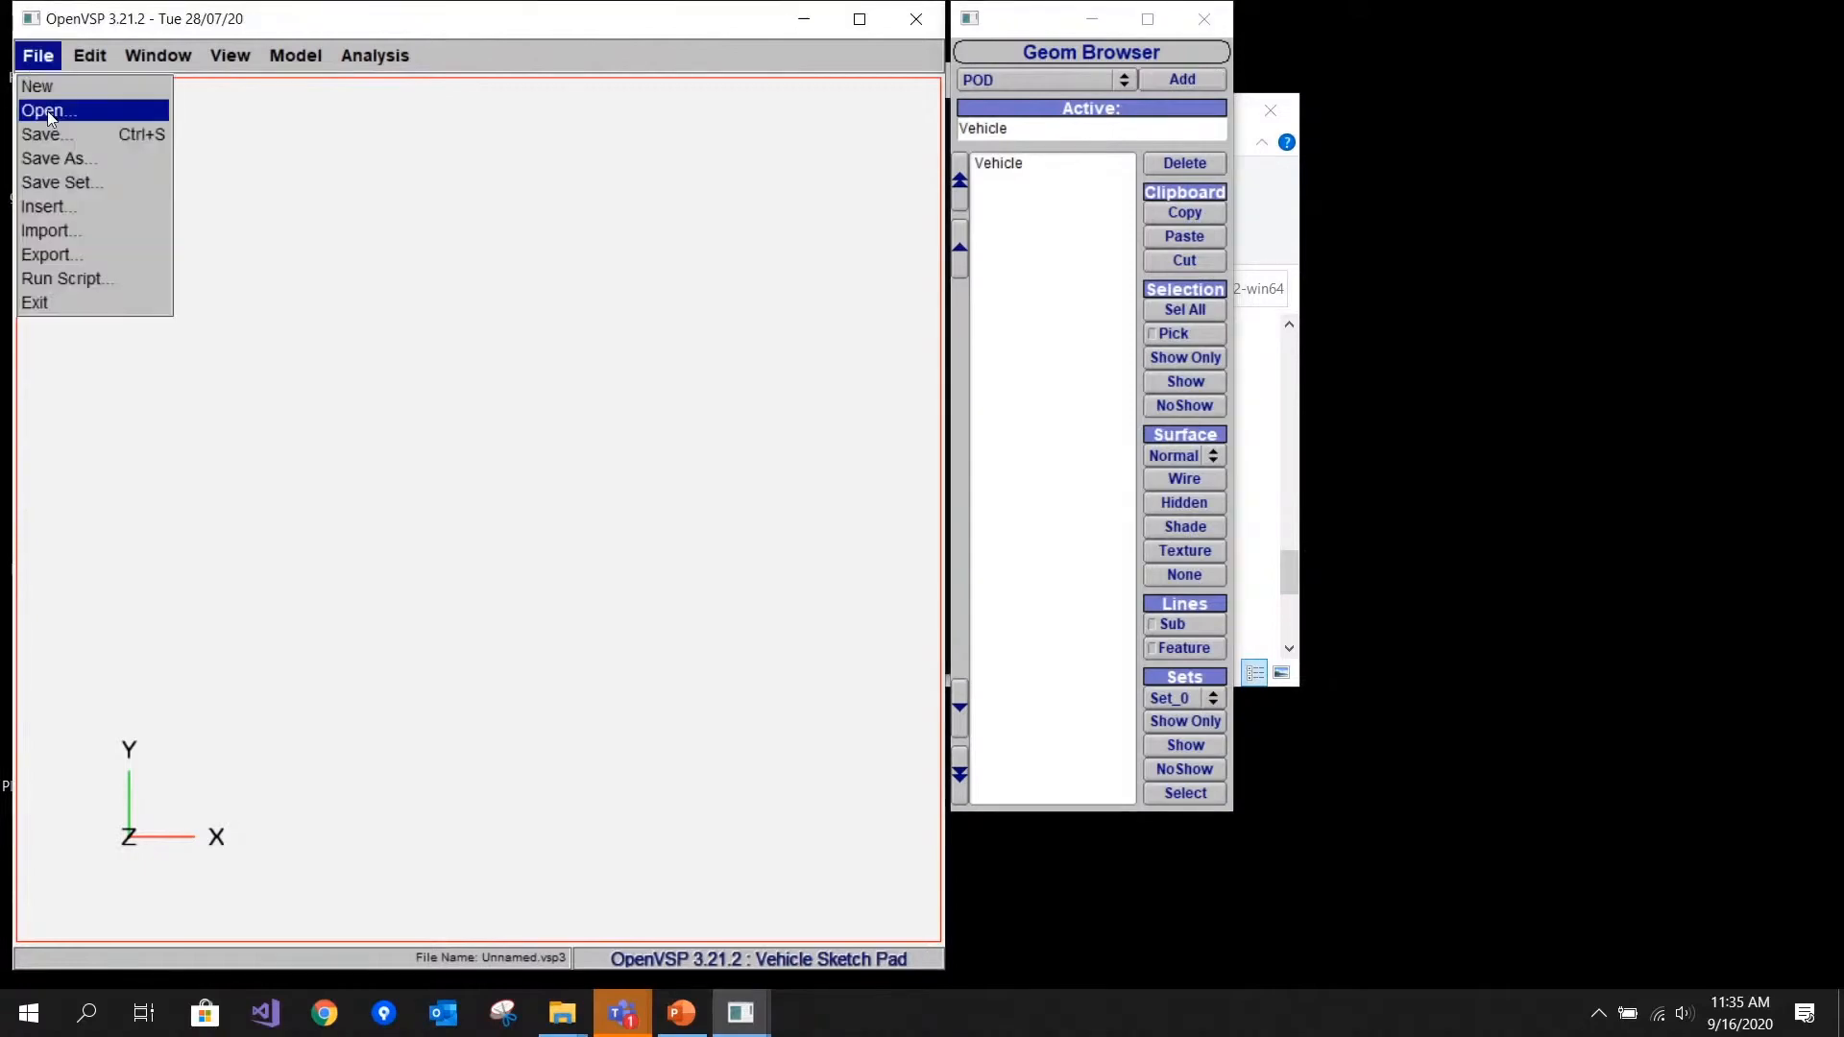
left_click(43, 113)
left_click(251, 369)
left_click(238, 526)
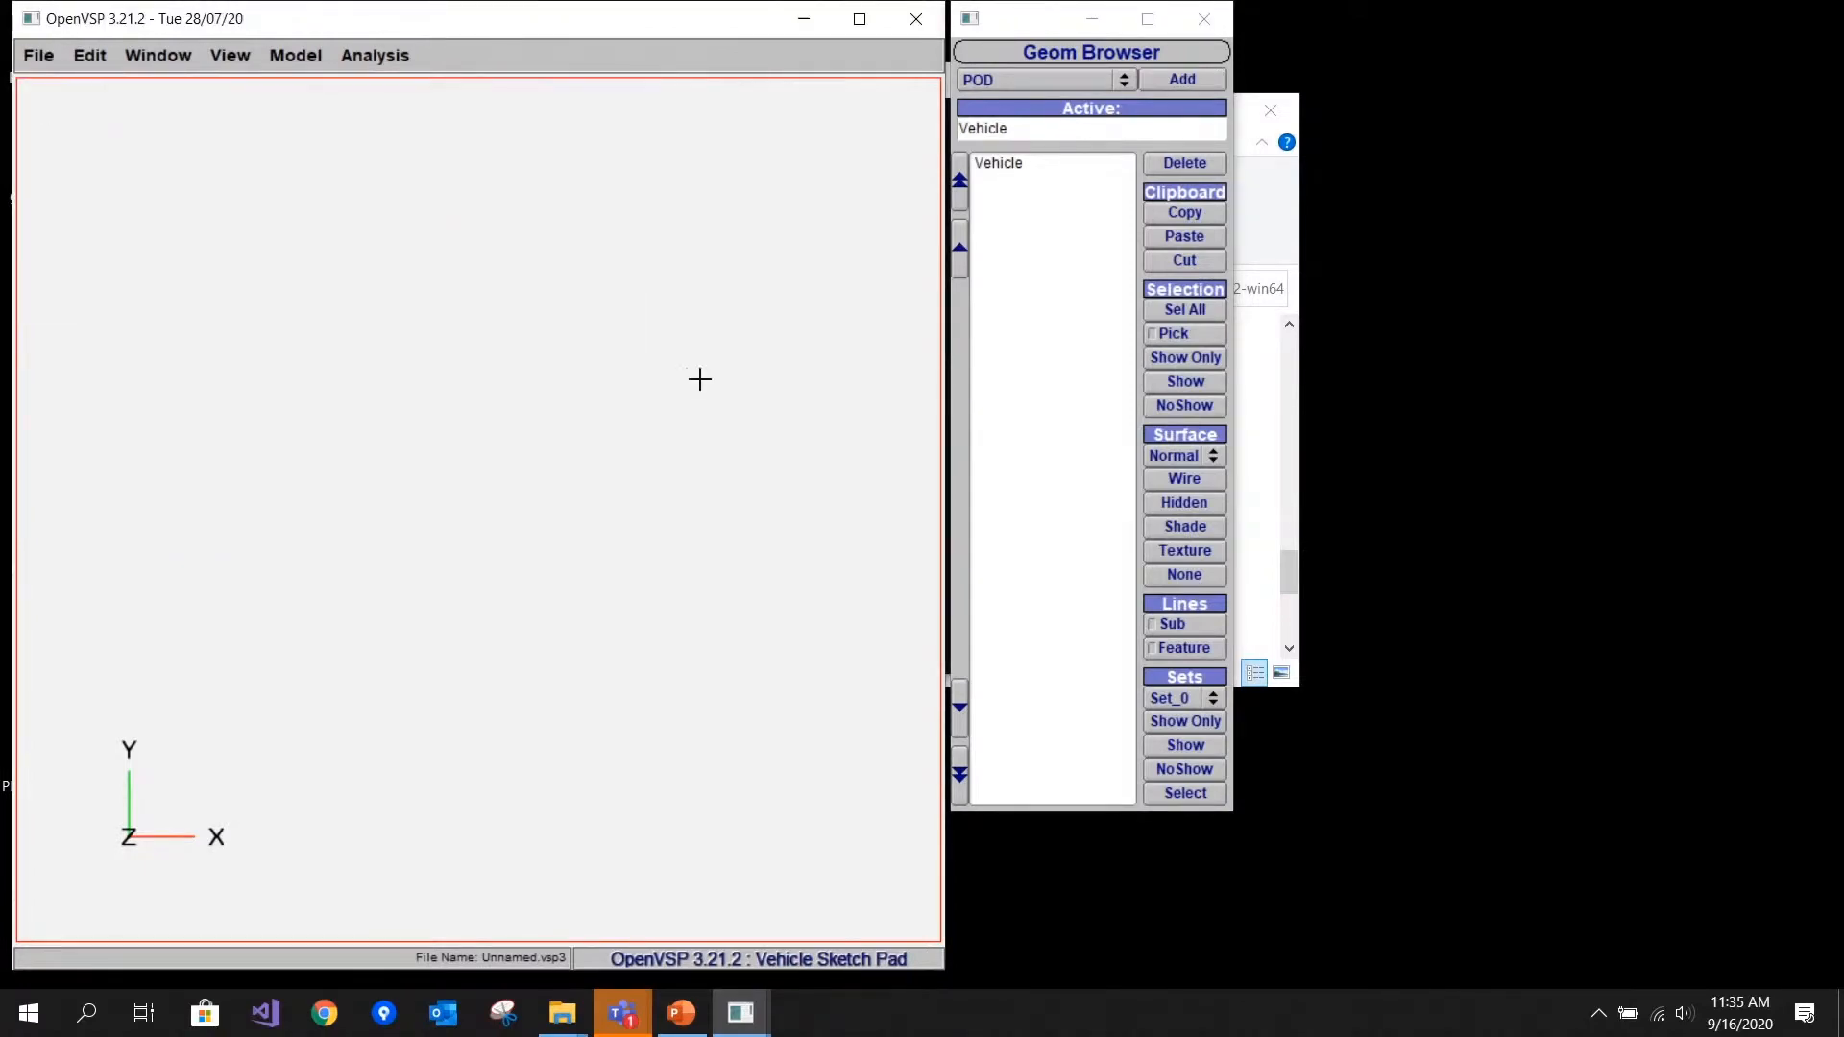
left_click_drag(699, 379, 519, 519)
scroll(461, 608, "down", 5)
scroll(457, 519, "up", 5)
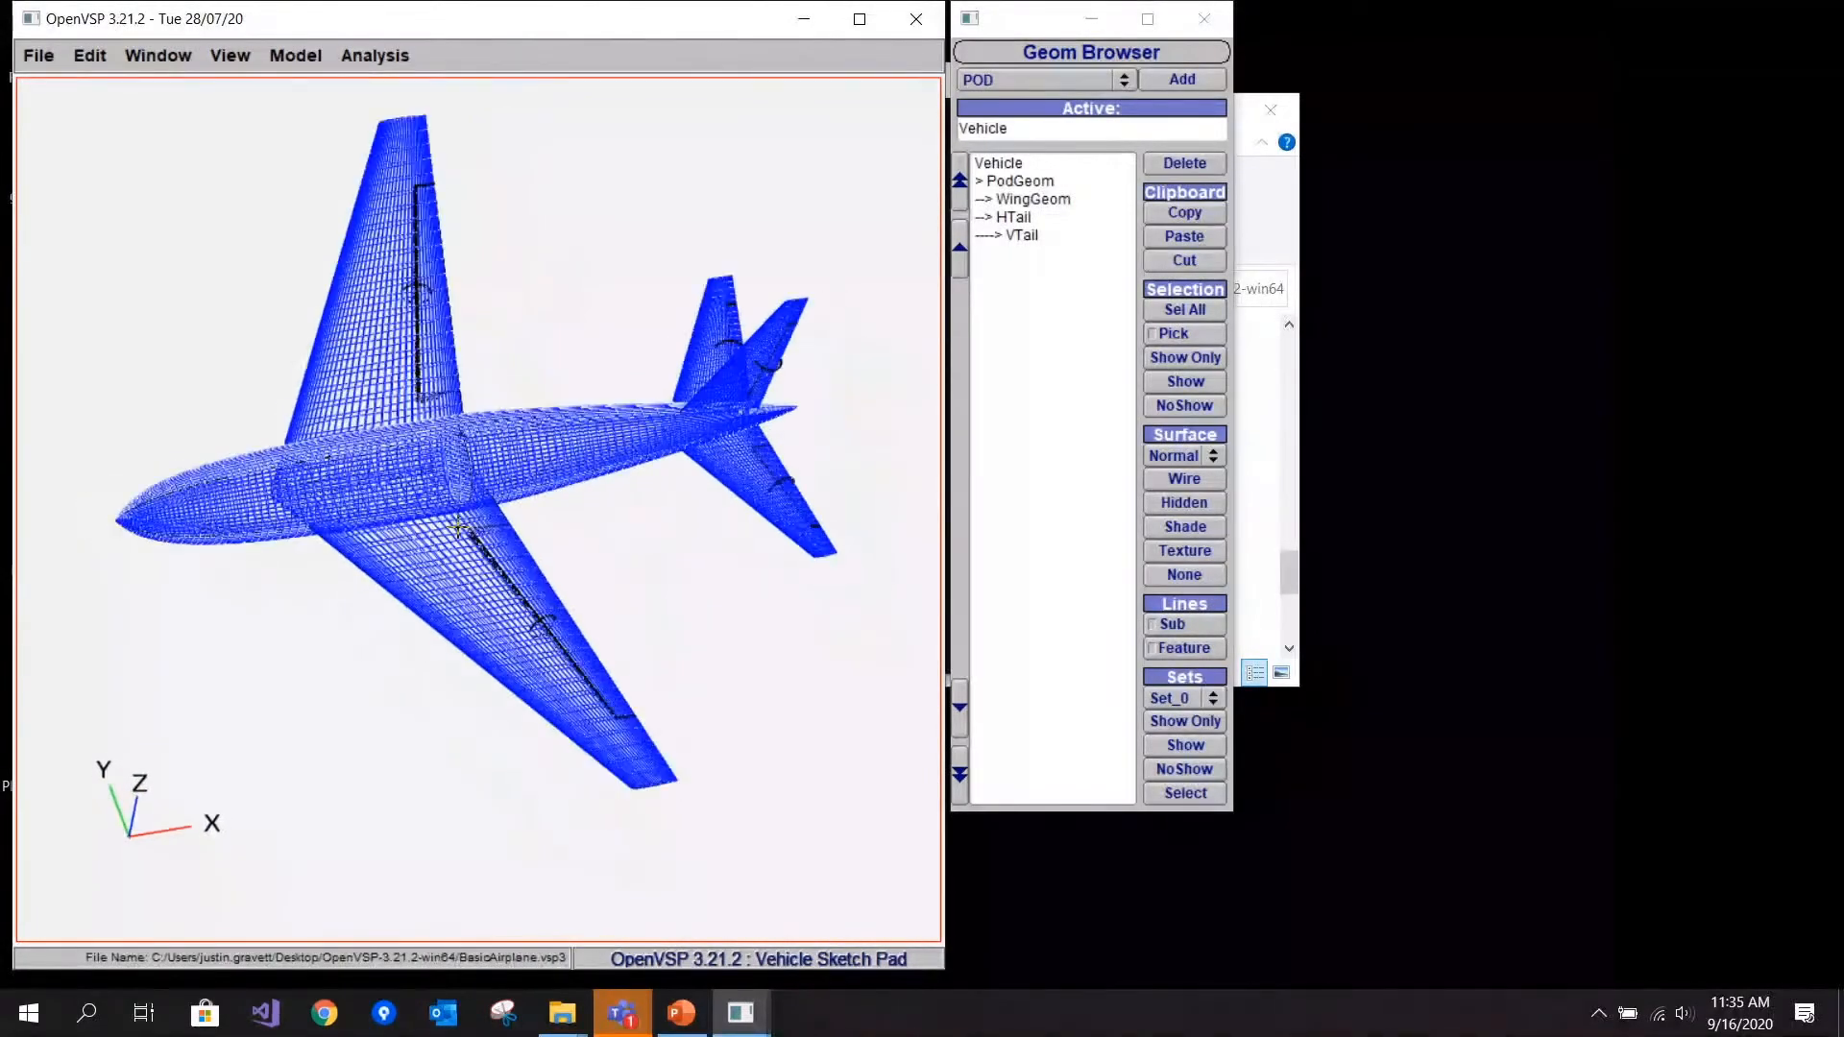
right_click_drag(499, 513, 504, 576)
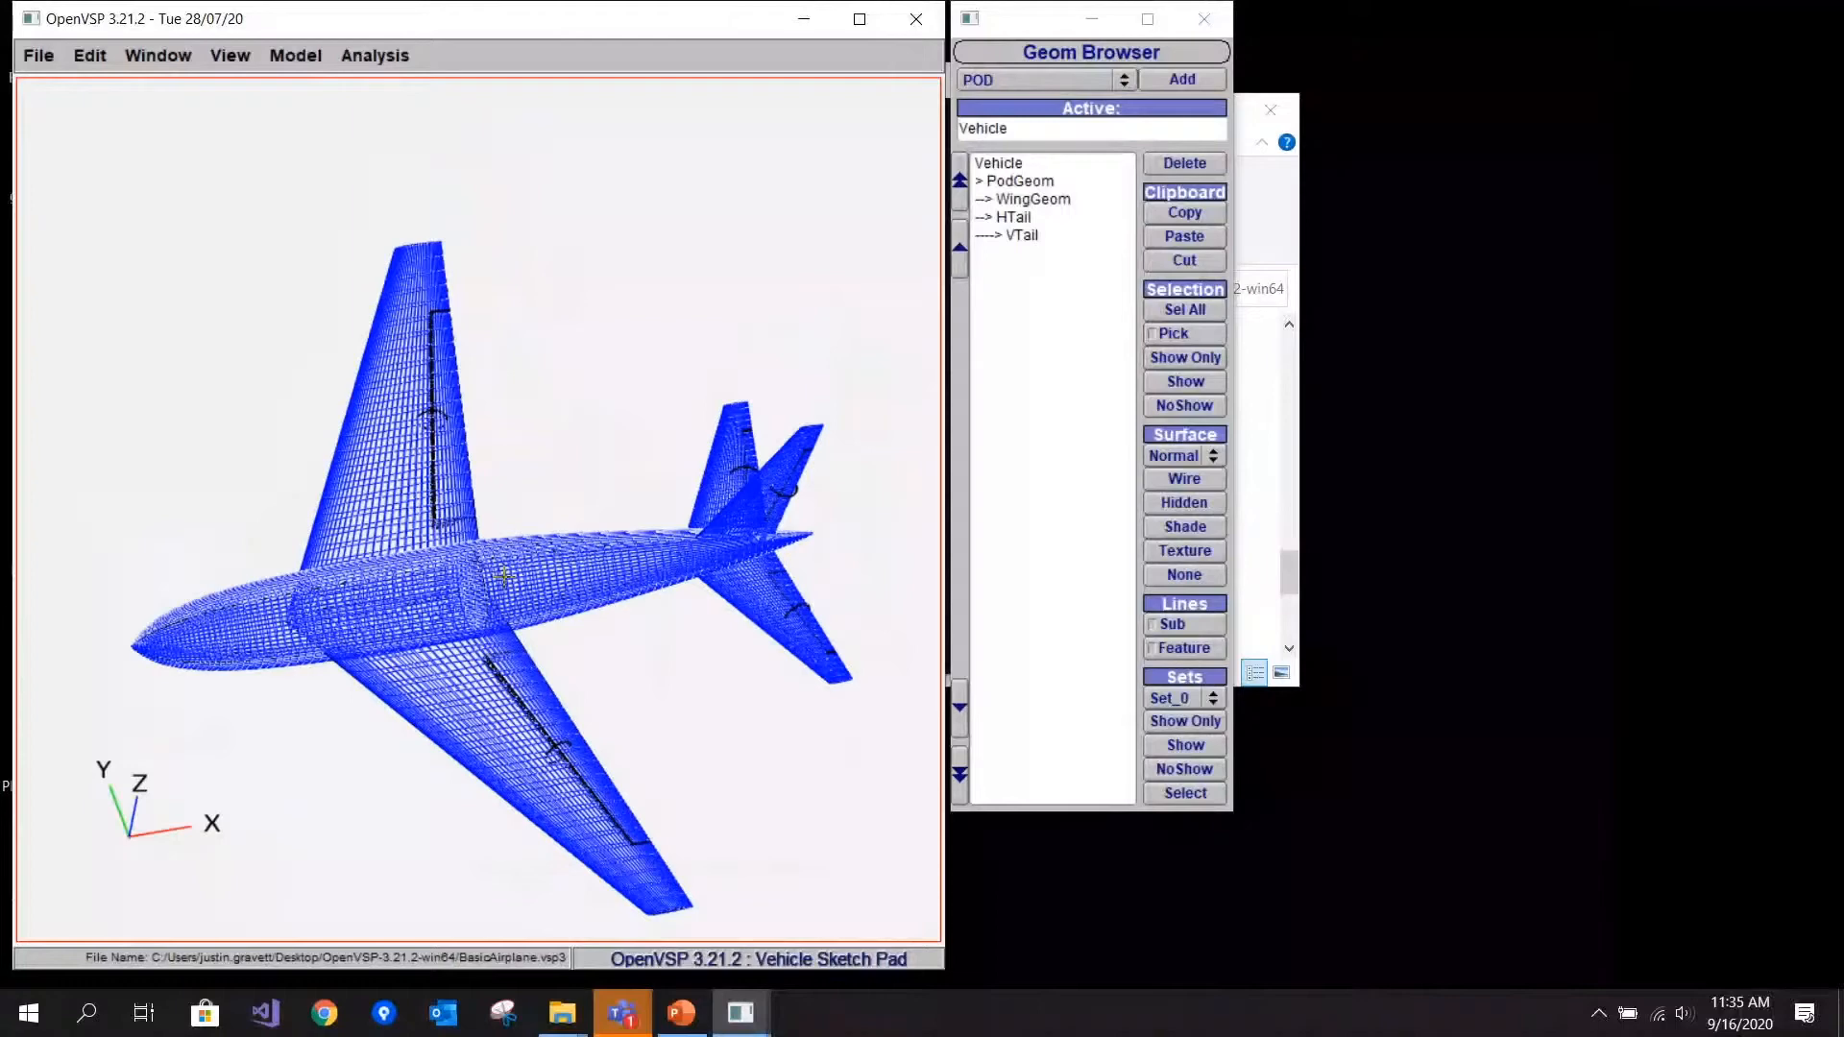
left_click_drag(505, 576, 580, 609)
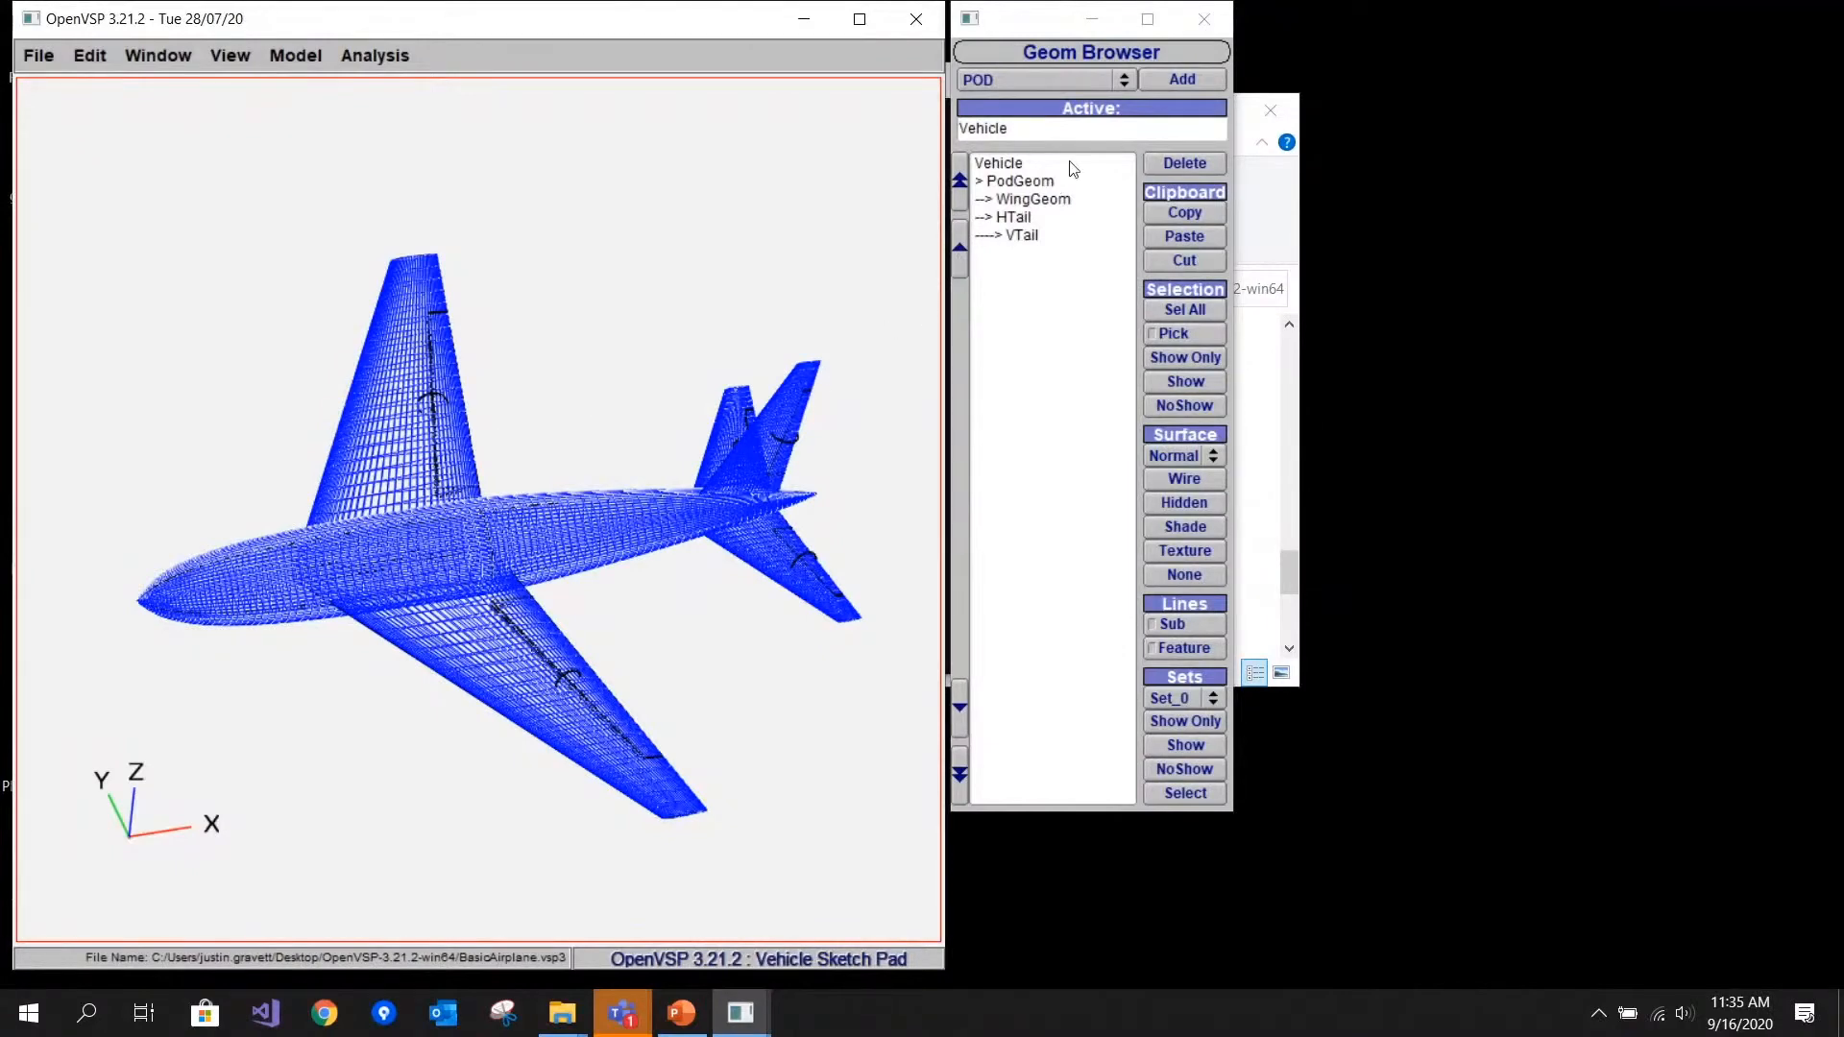
- Coarsen the PodGeom tessellation, and set WingGeom's Num_W to 25 and its section Num U to 14
left_click(1054, 183)
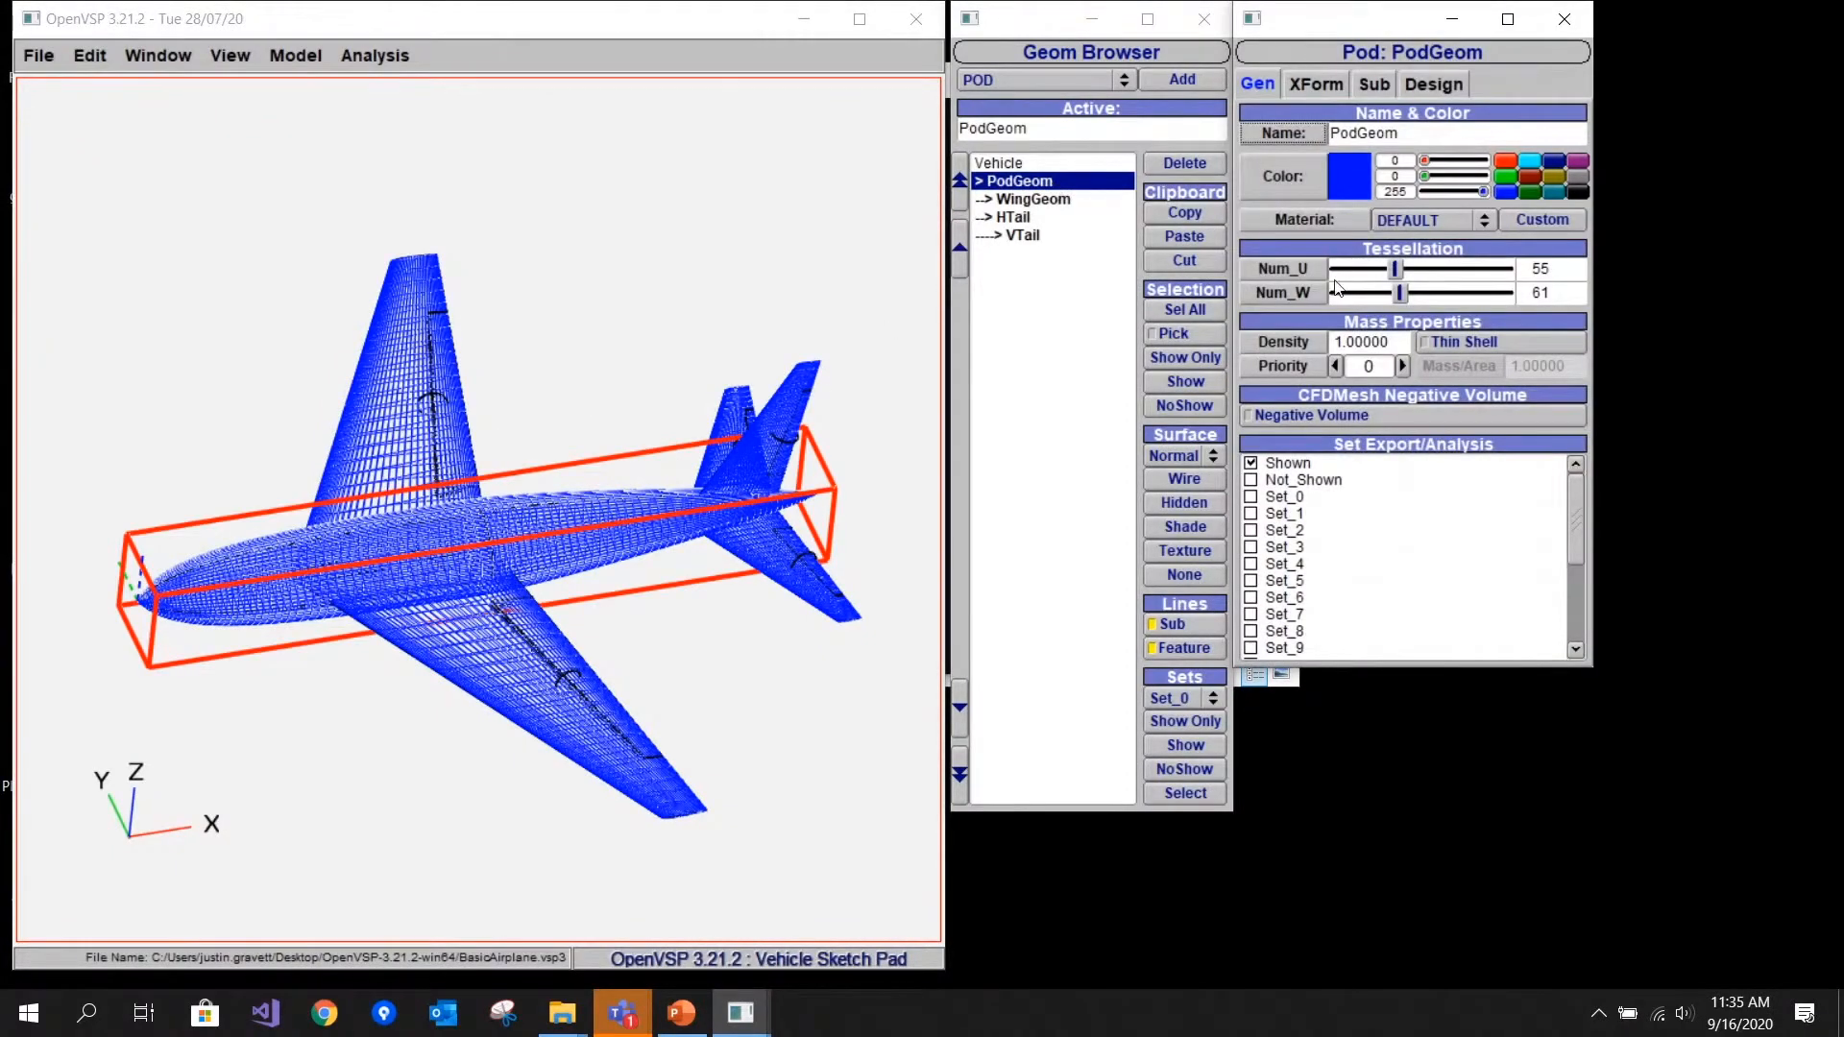
mouse_move(1337, 288)
left_mouse_down()
mouse_move(1366, 292)
mouse_move(1357, 269)
left_mouse_up()
left_click(1098, 203)
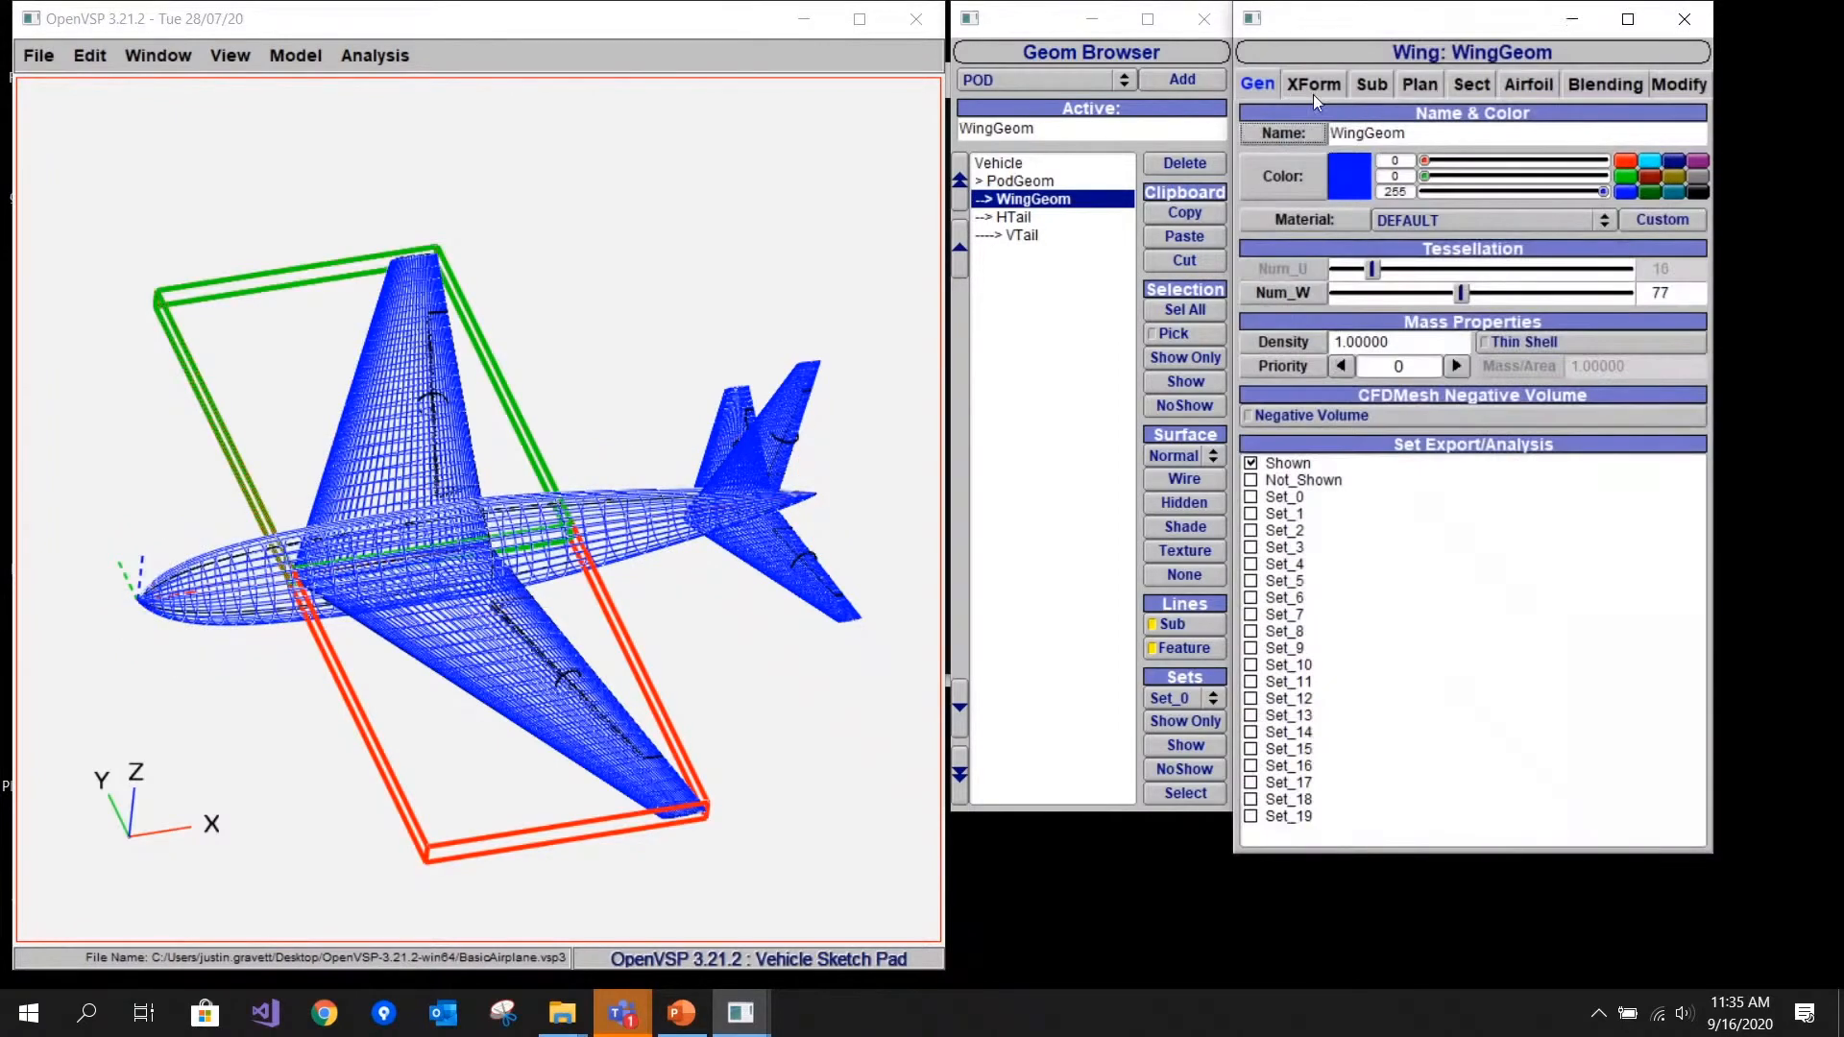
left_click_drag(1461, 292, 1377, 293)
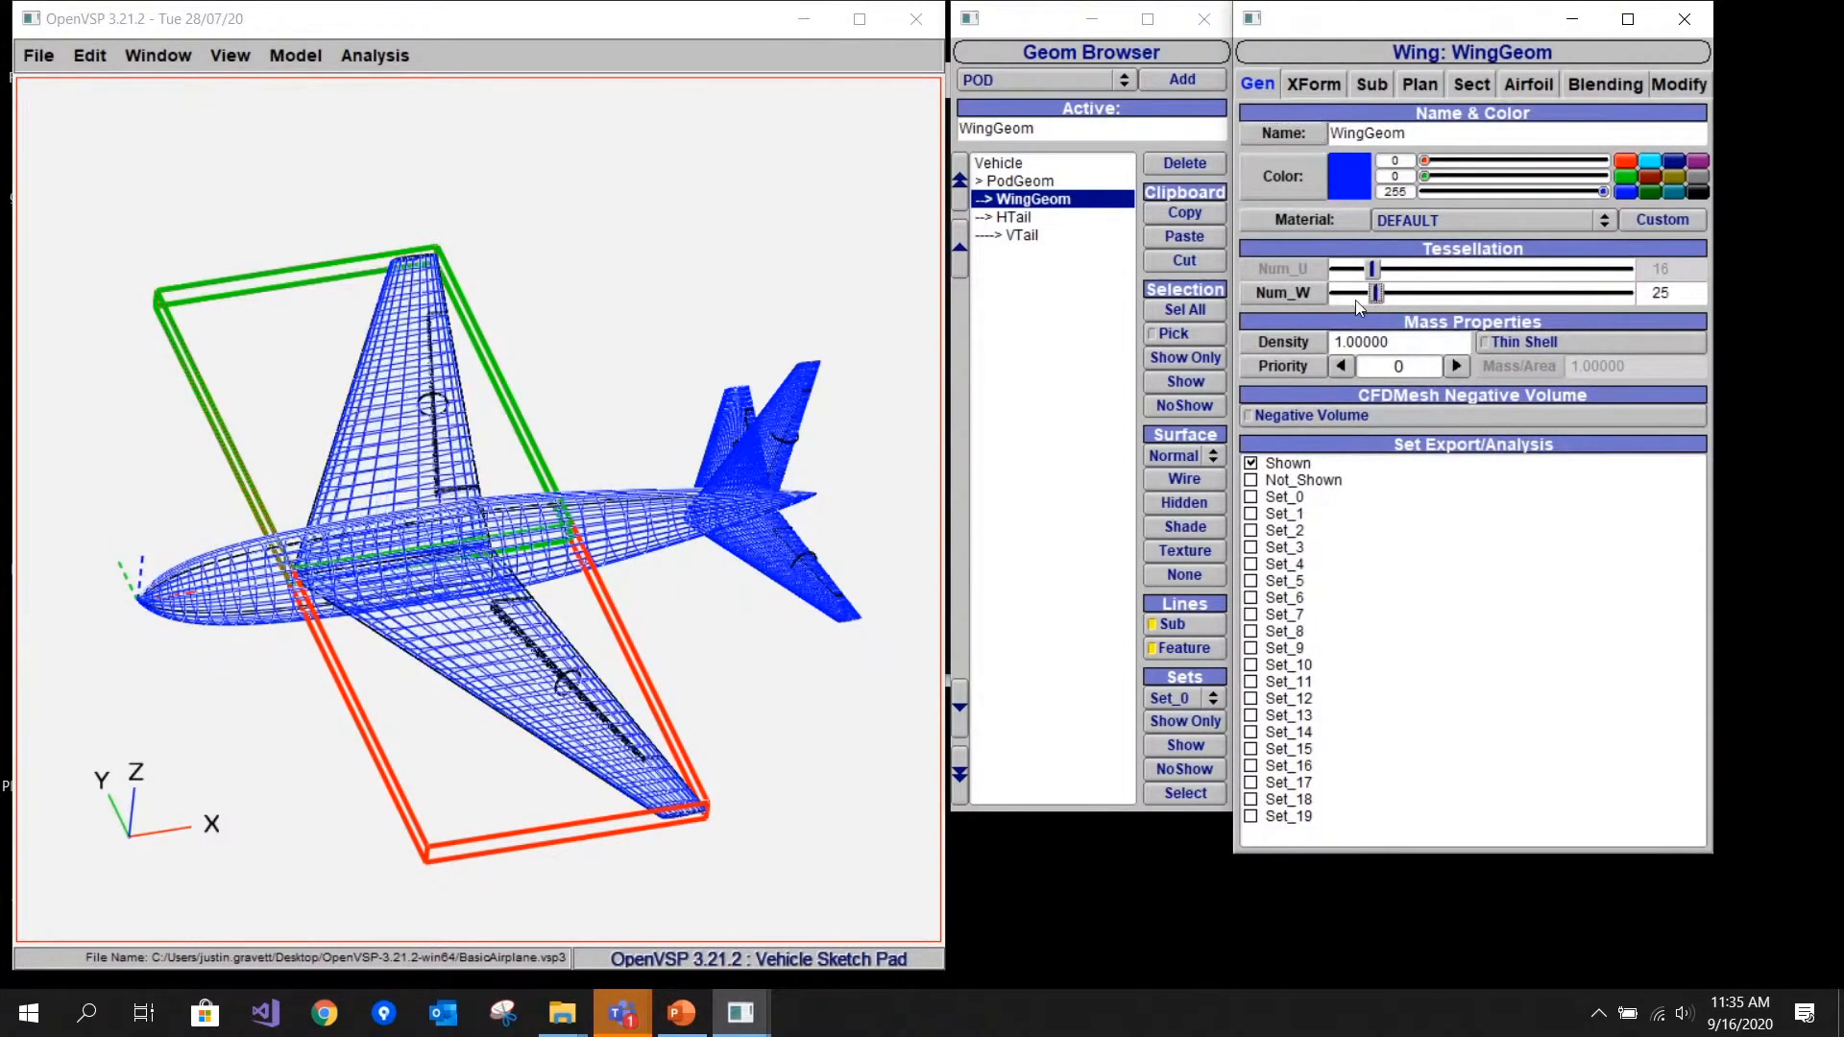
left_click(1470, 85)
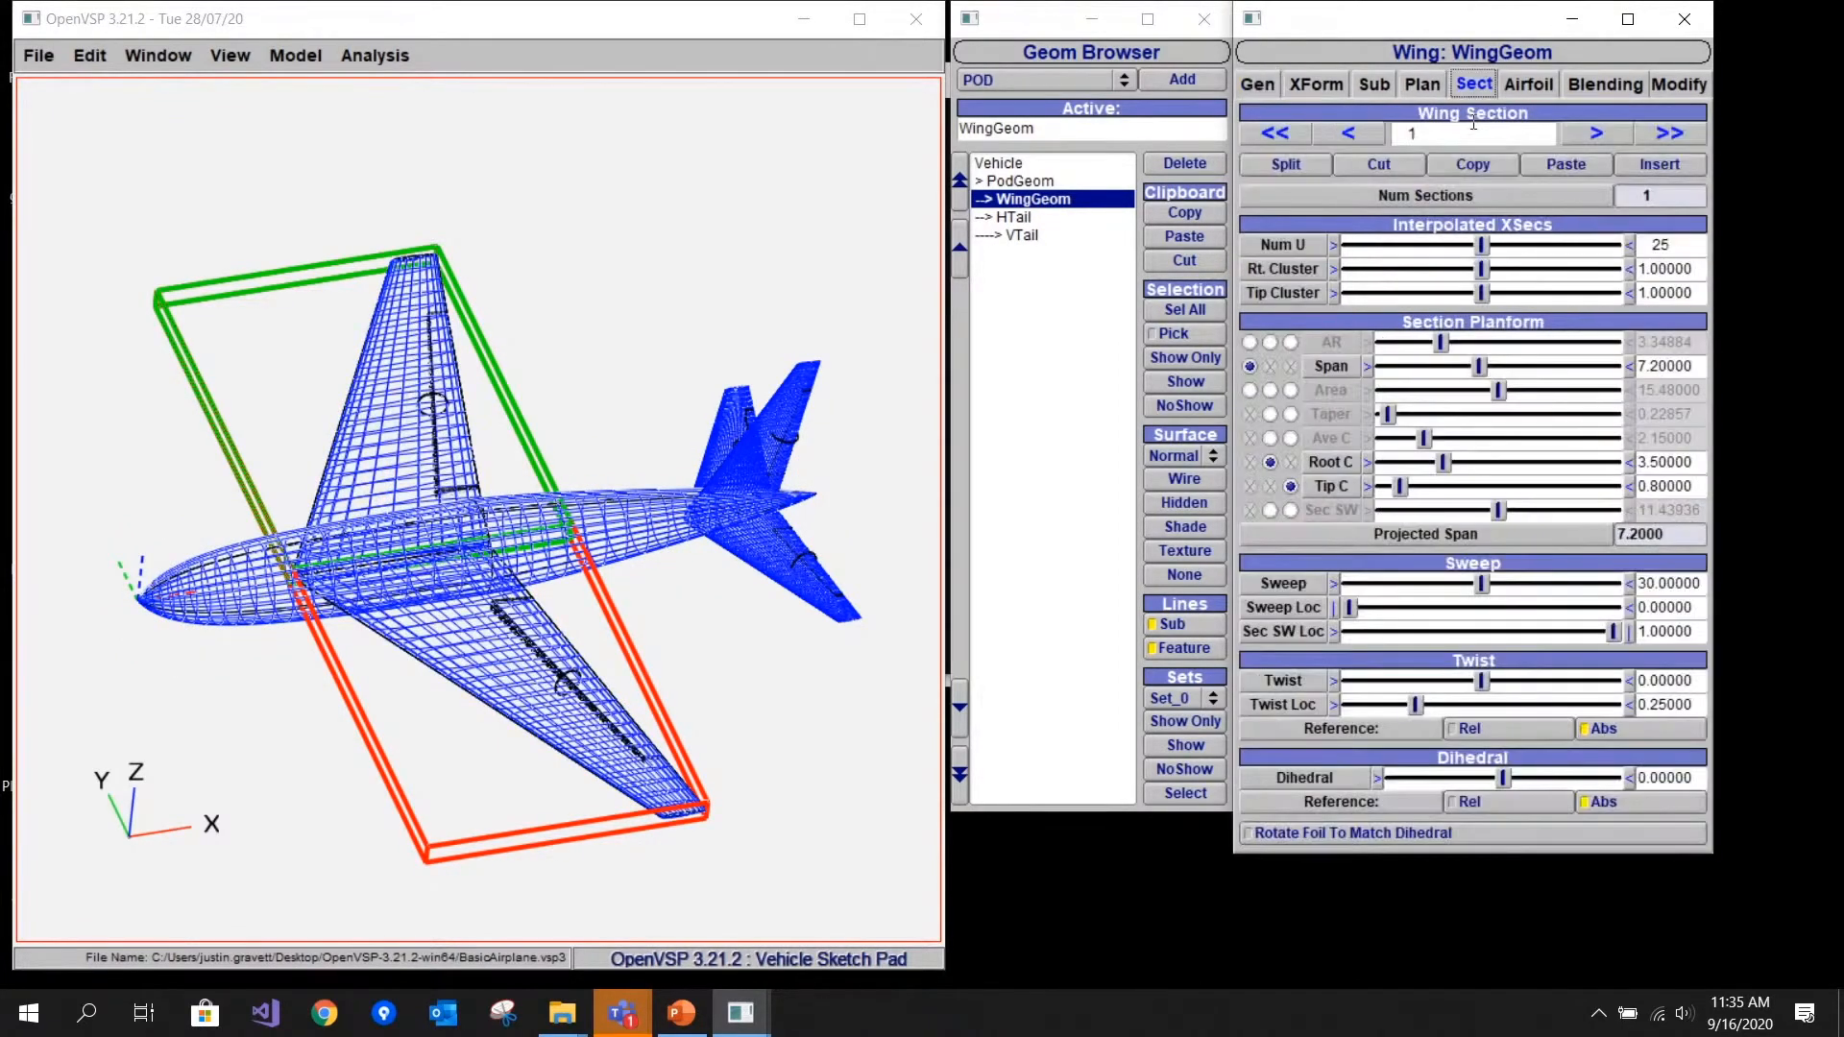
- Coarsen the tessellation of HTail and VTail, setting VTail's section Num U to 11
left_click(1056, 218)
left_click(1392, 246)
left_click(1259, 90)
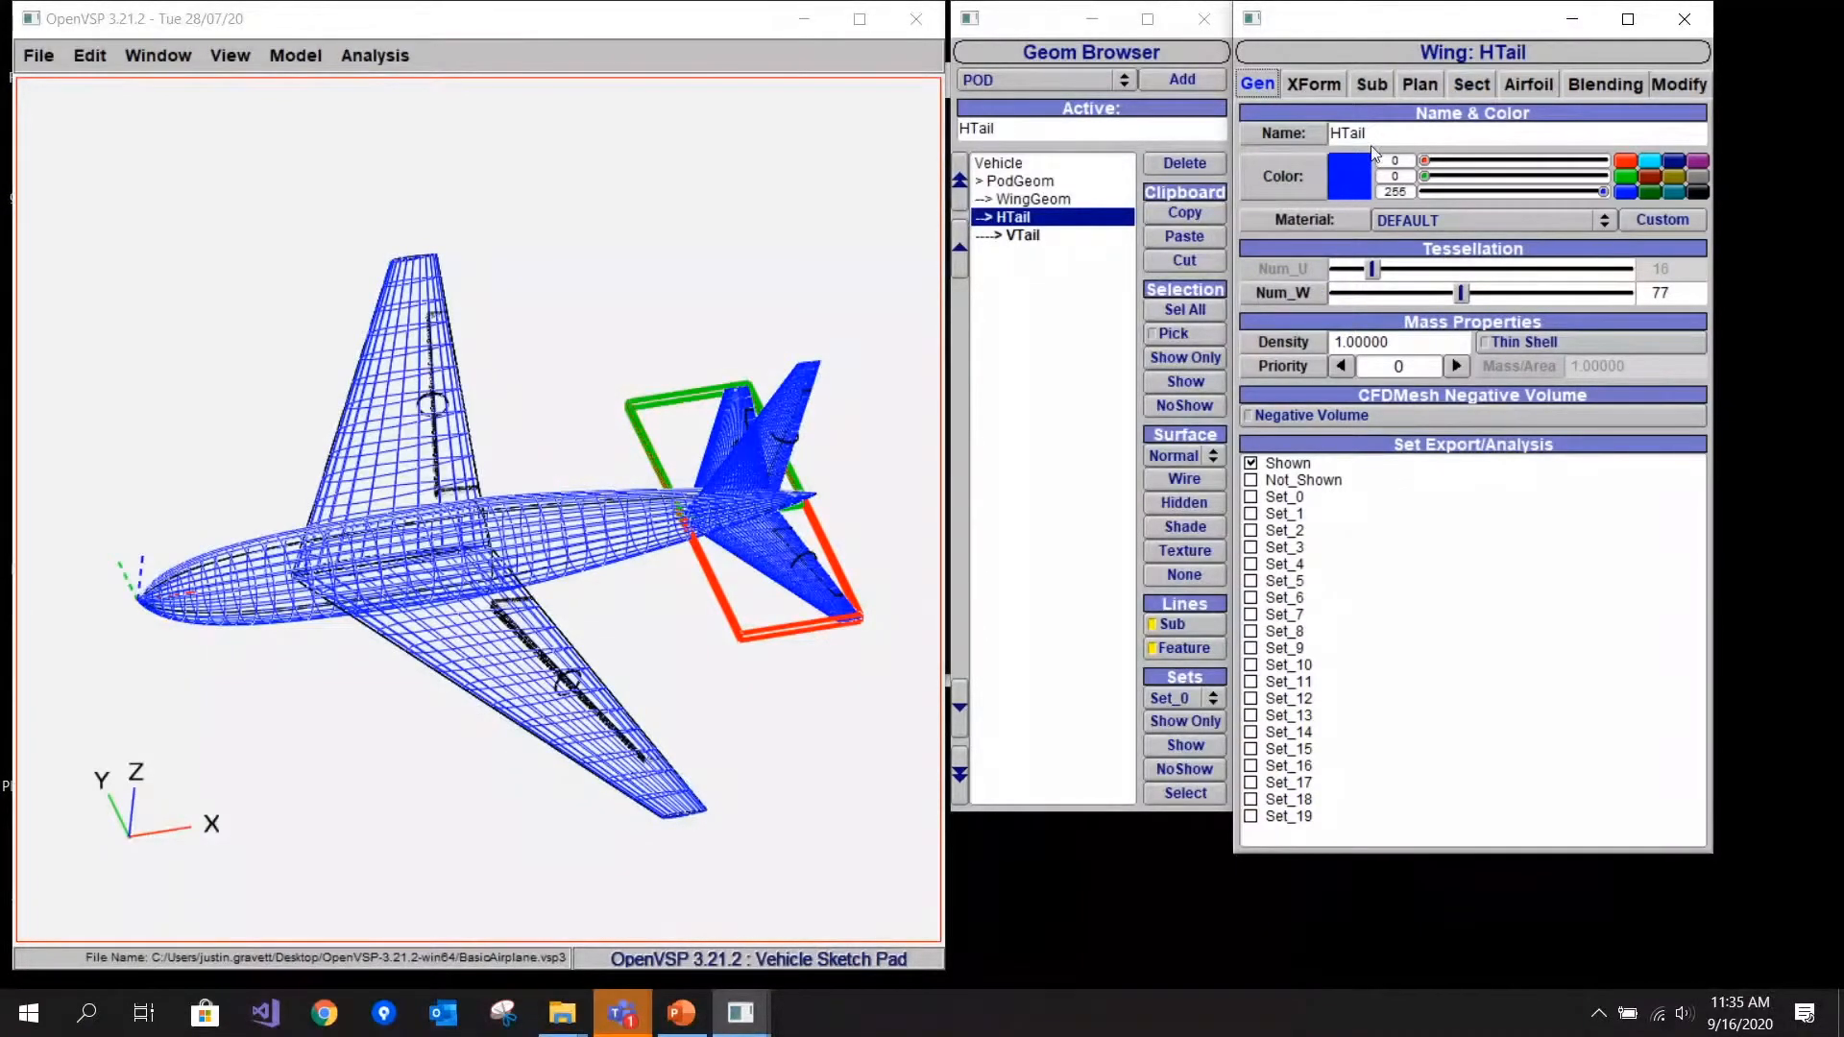
left_click(1023, 236)
left_click(1475, 85)
left_click(1400, 245)
left_click_drag(579, 755, 471, 592)
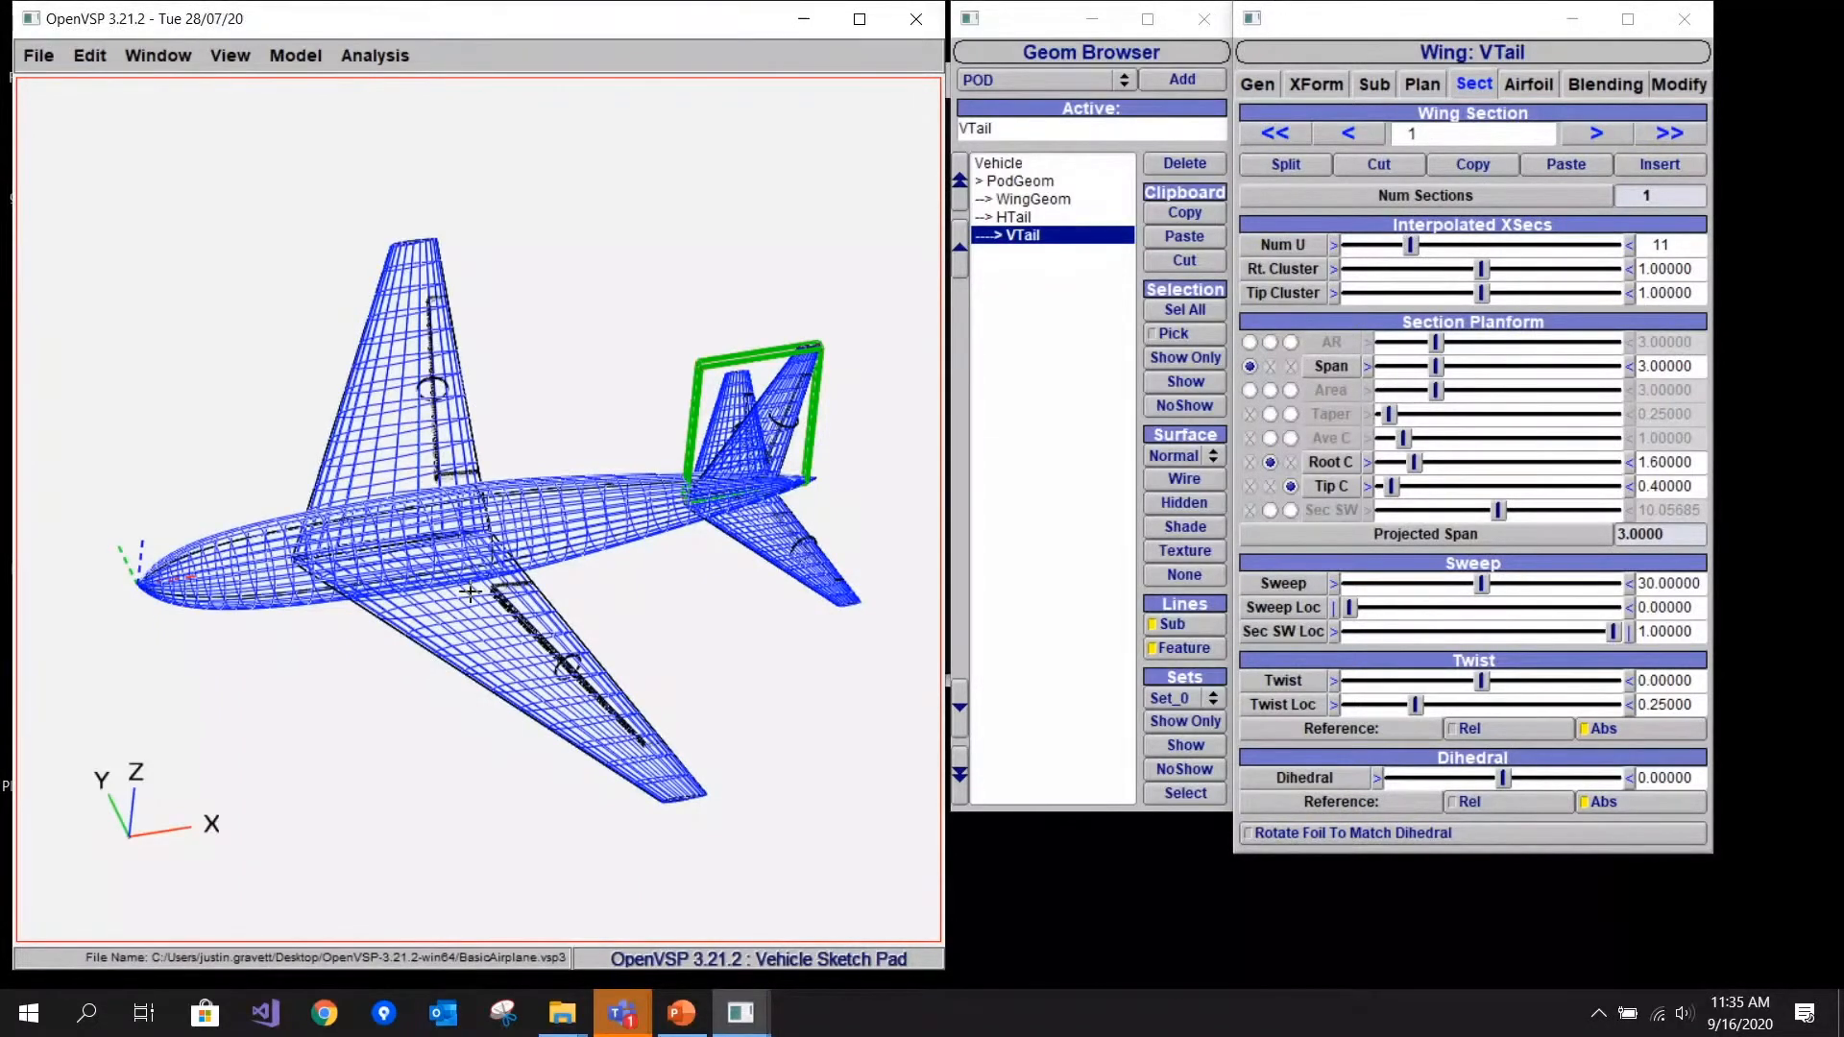
left_click_drag(471, 593, 473, 629)
- Replace WingGeom's existing control surface with a newly added Control_Surf sub-surface on Surf_0
left_click(1014, 200)
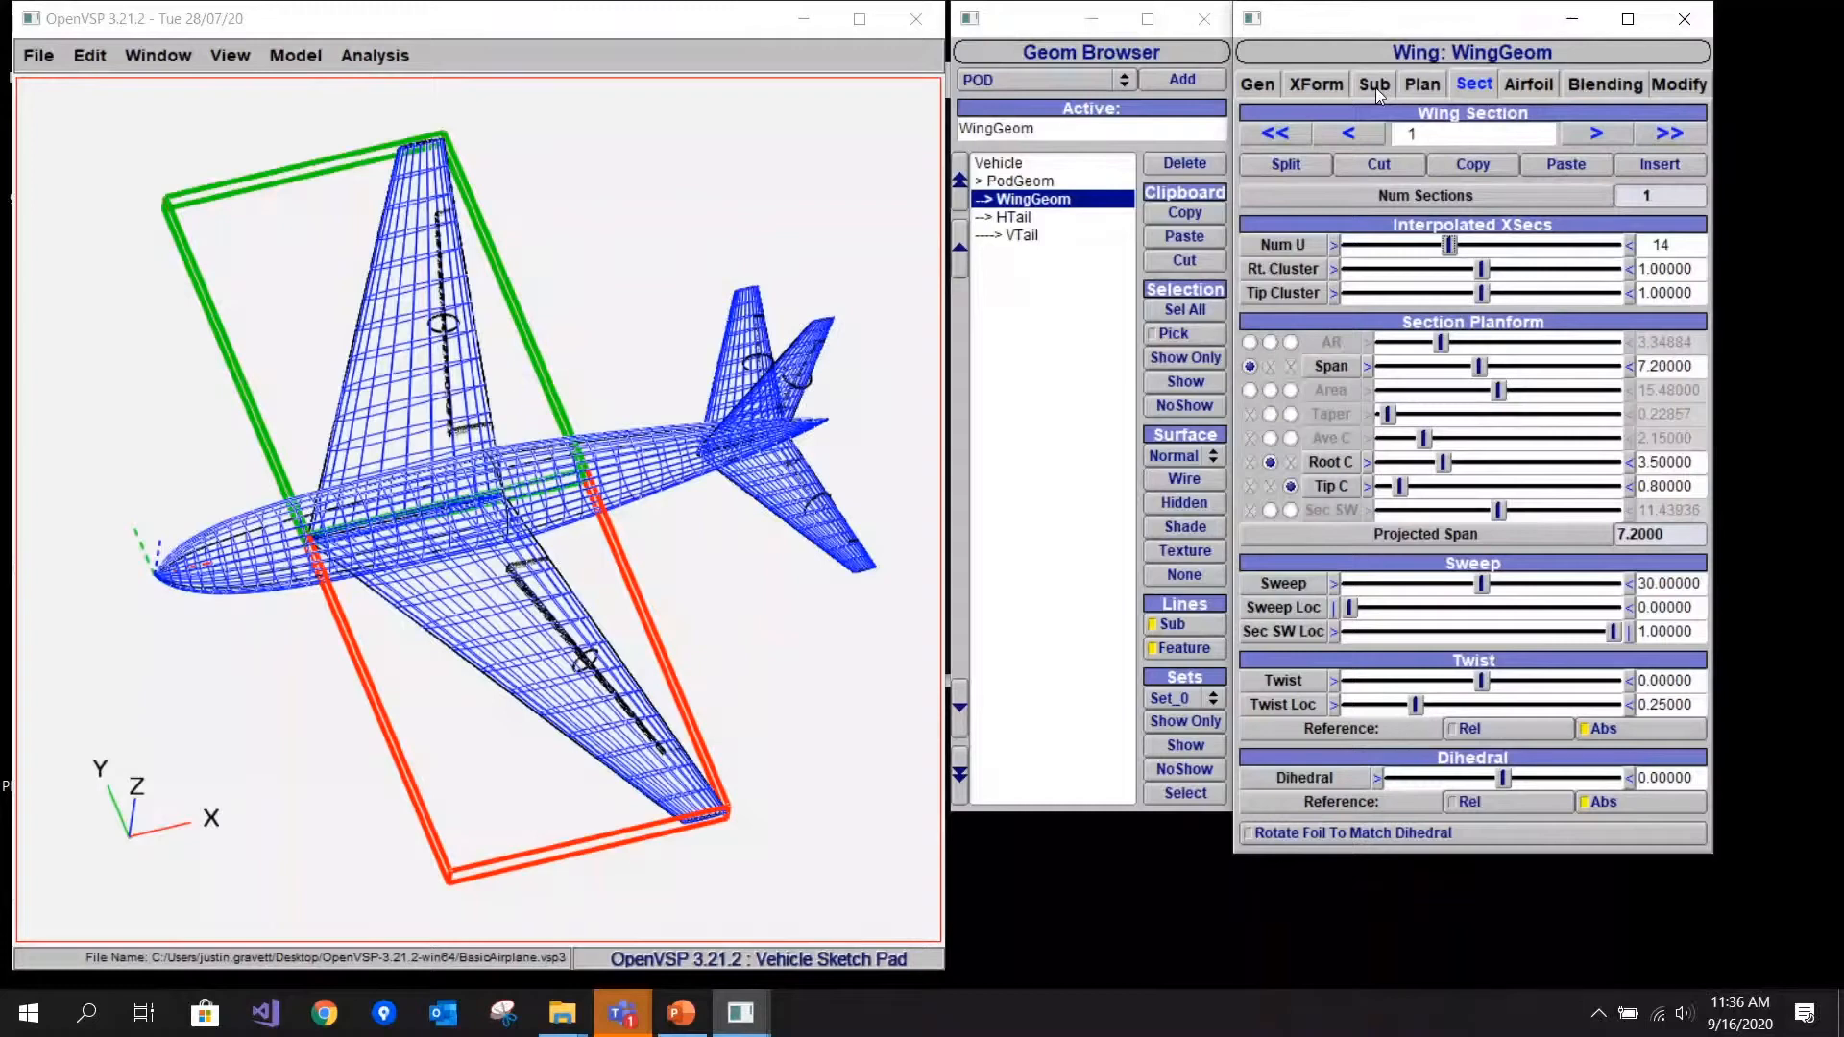
left_click(1375, 87)
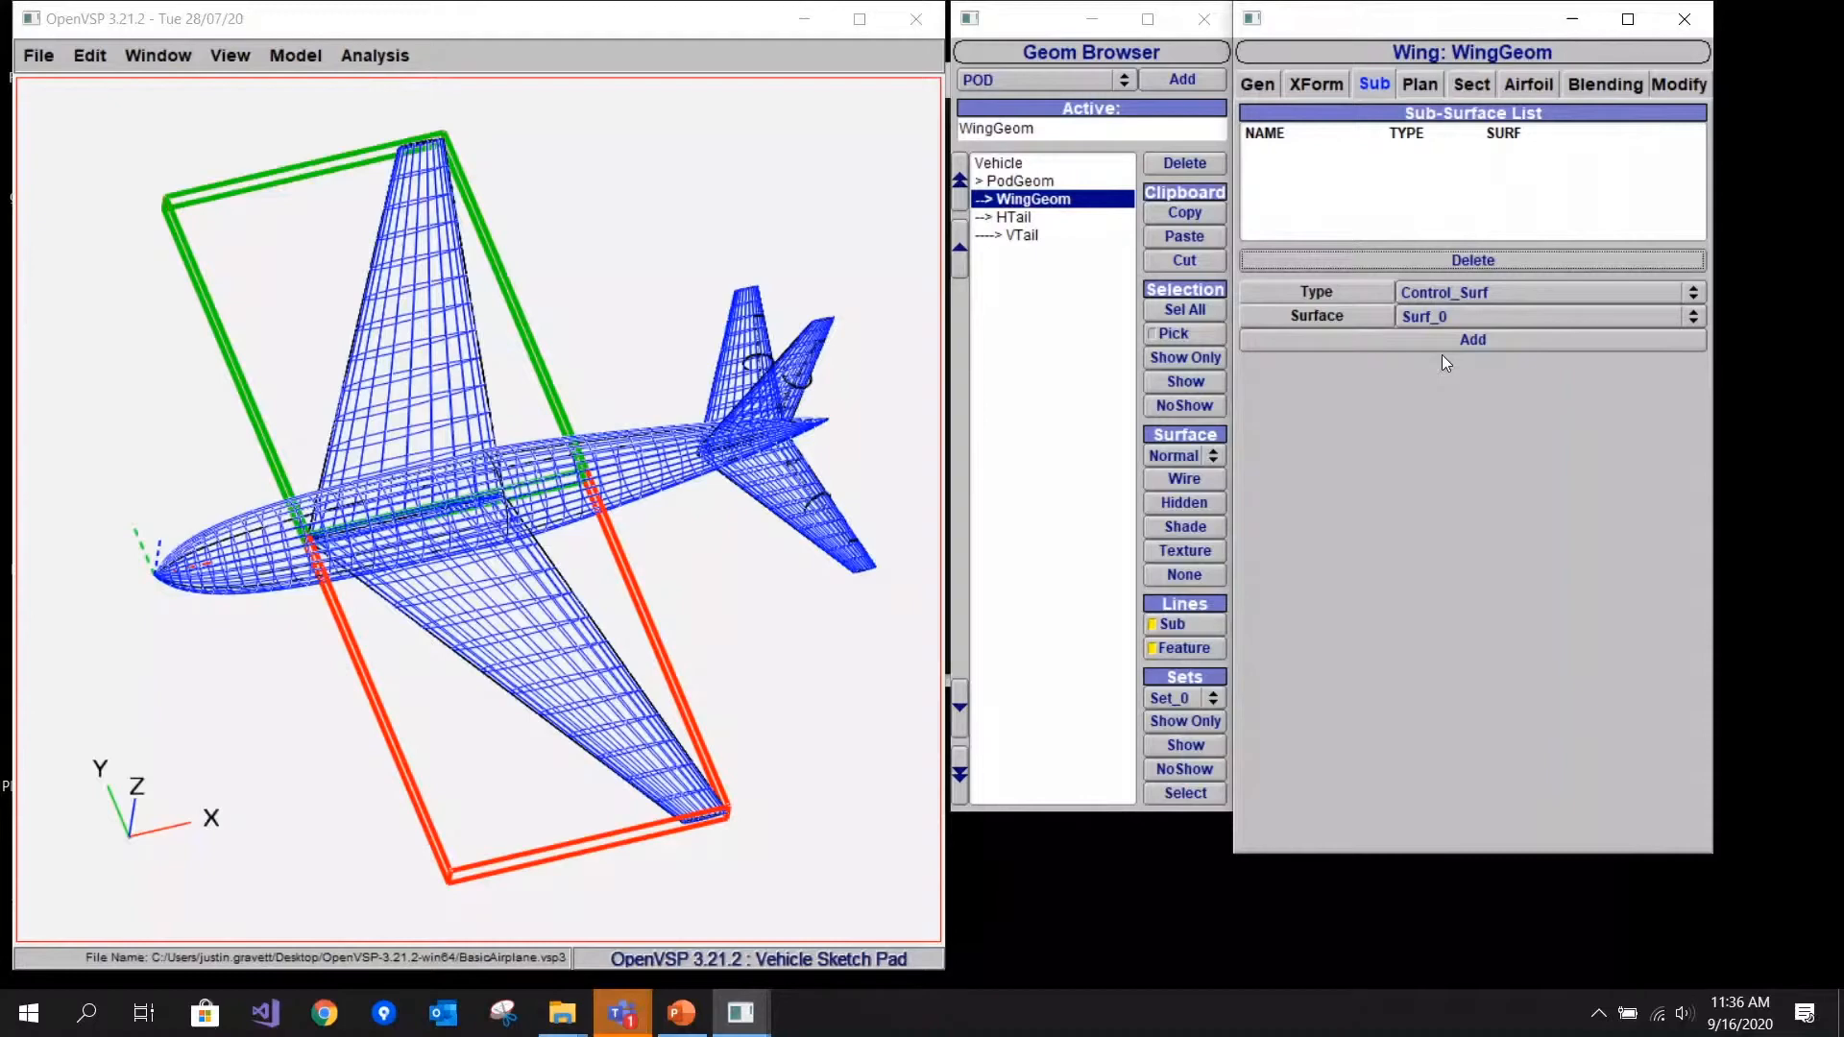
left_click(1444, 342)
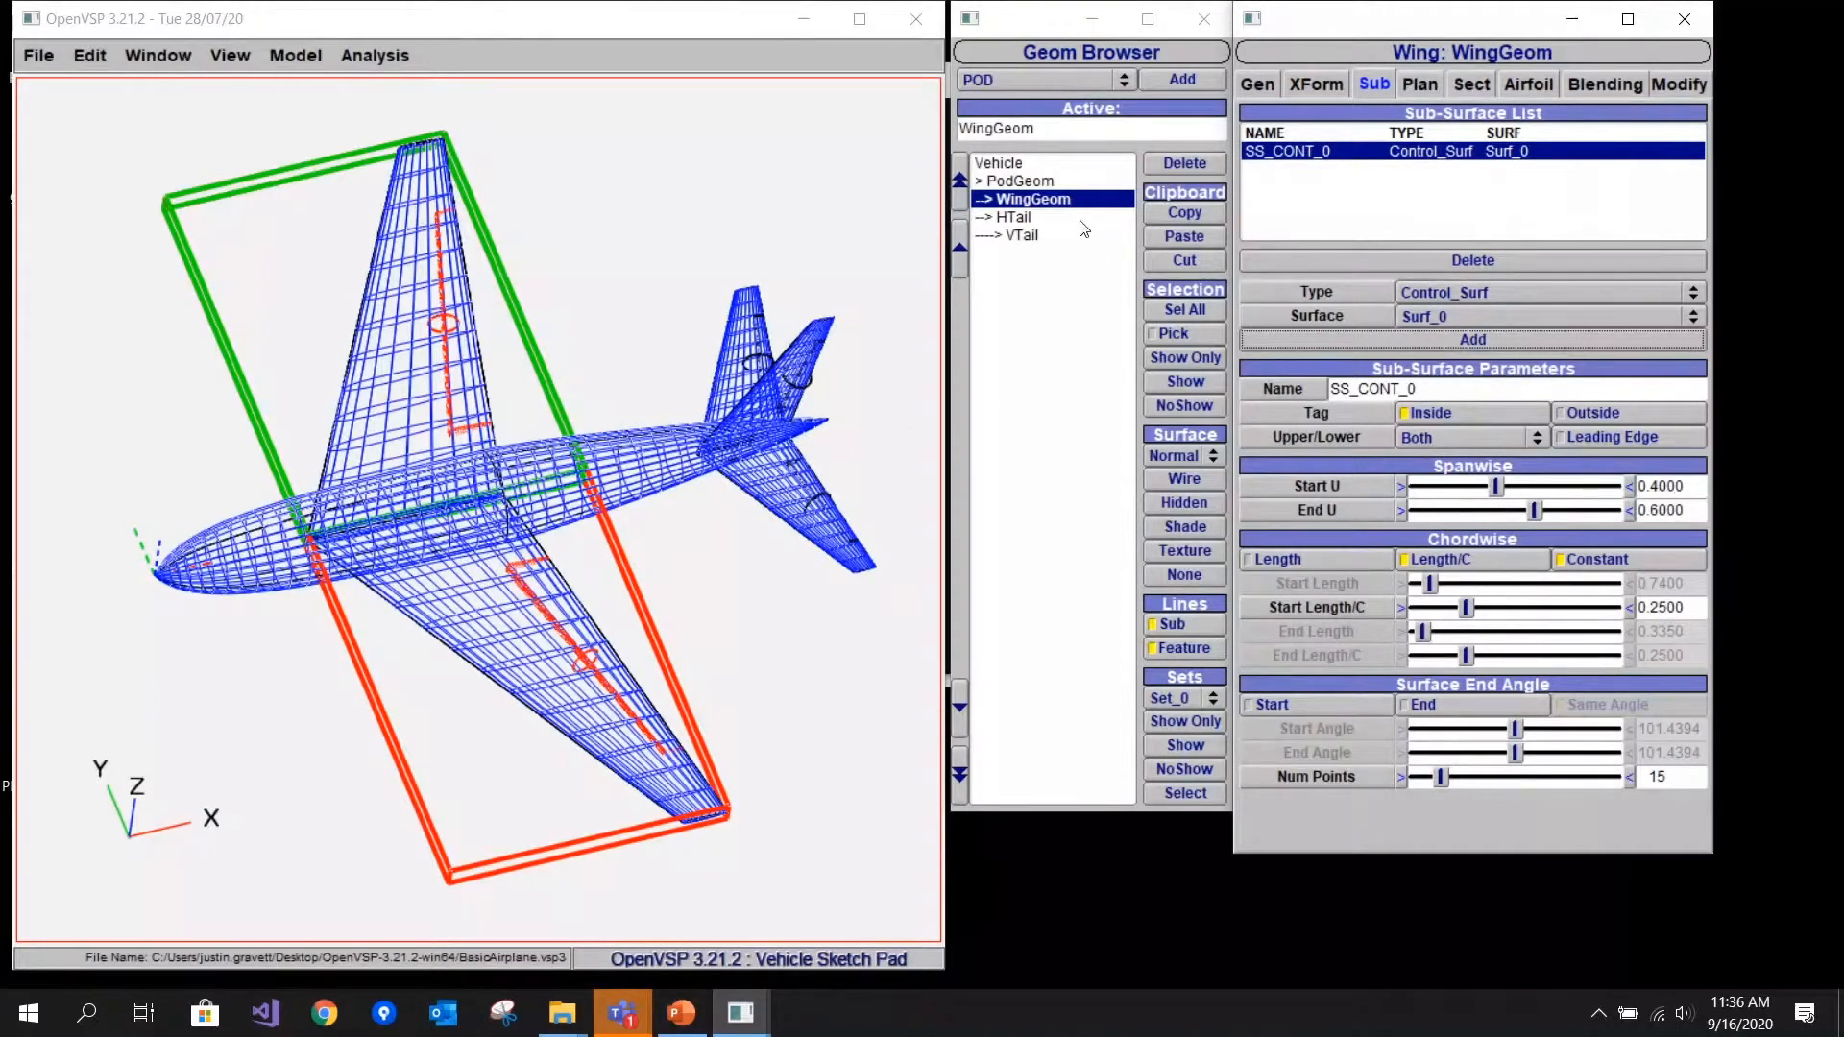
- Open the VSPAERO analysis and create a control surface group named Aileron_Group
left_click(376, 53)
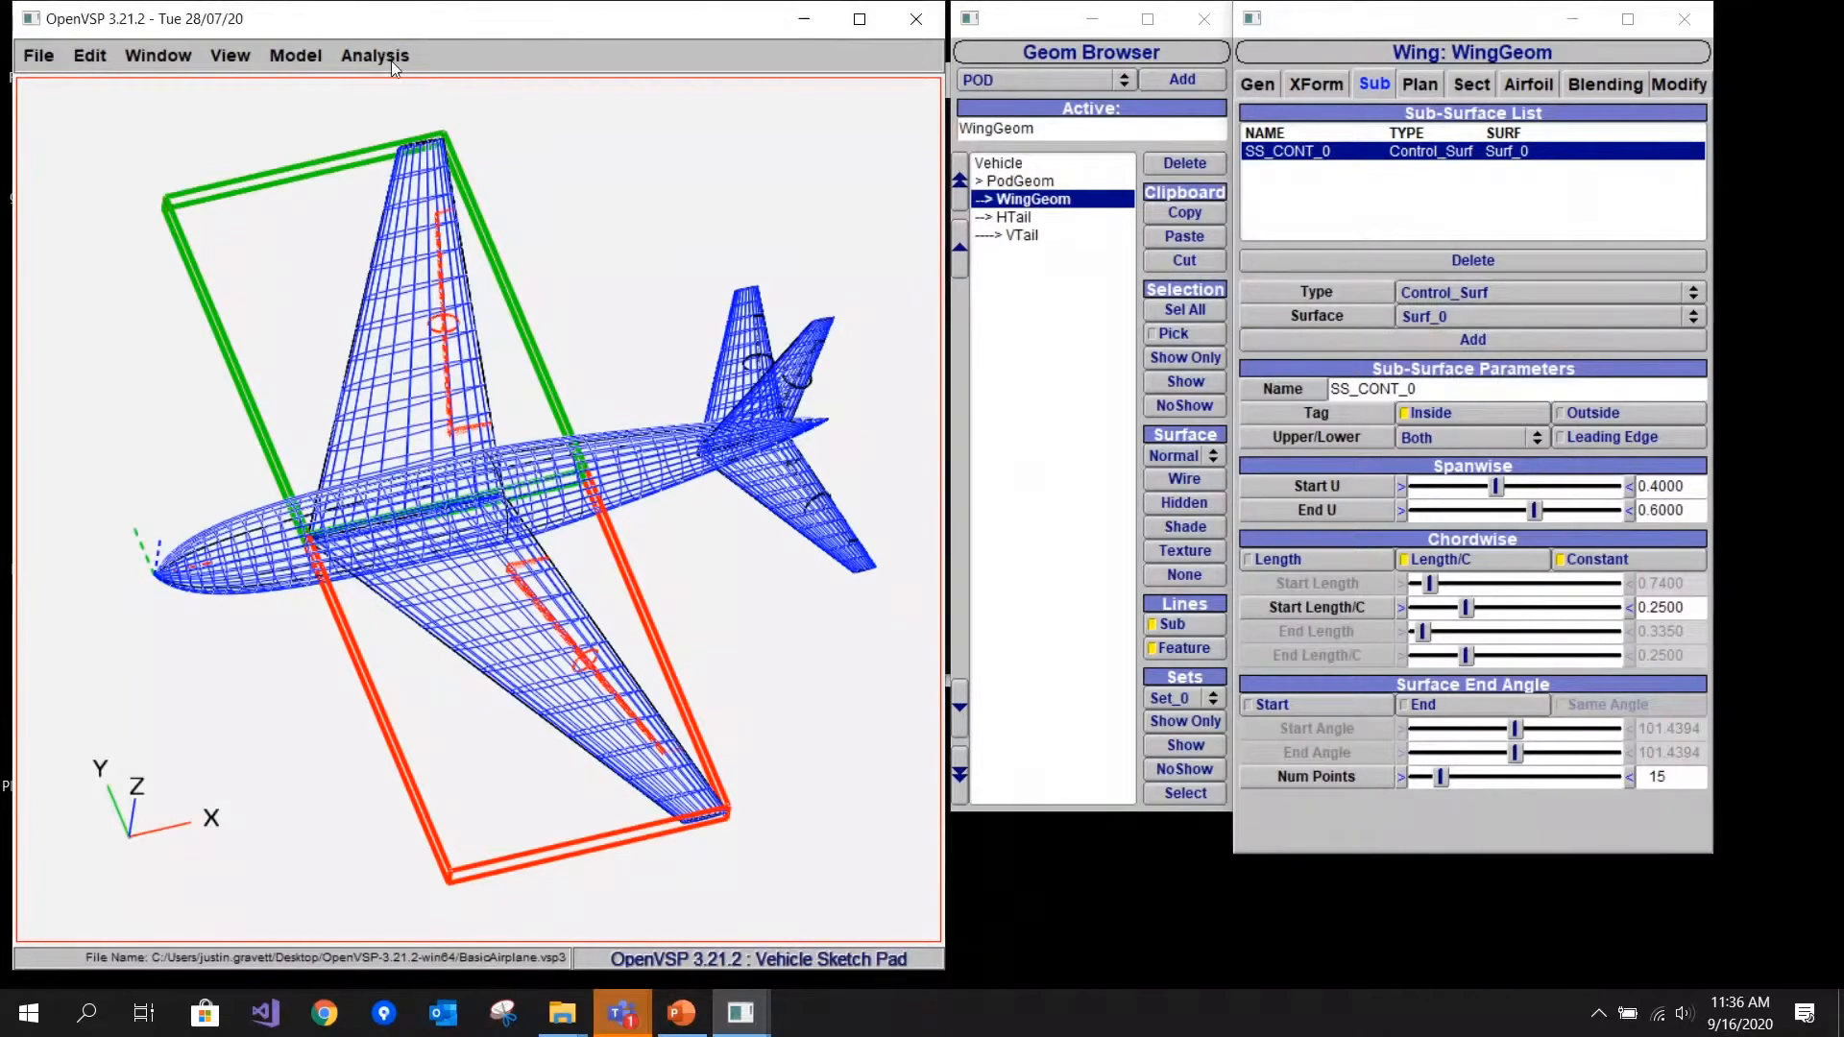
left_click(390, 278)
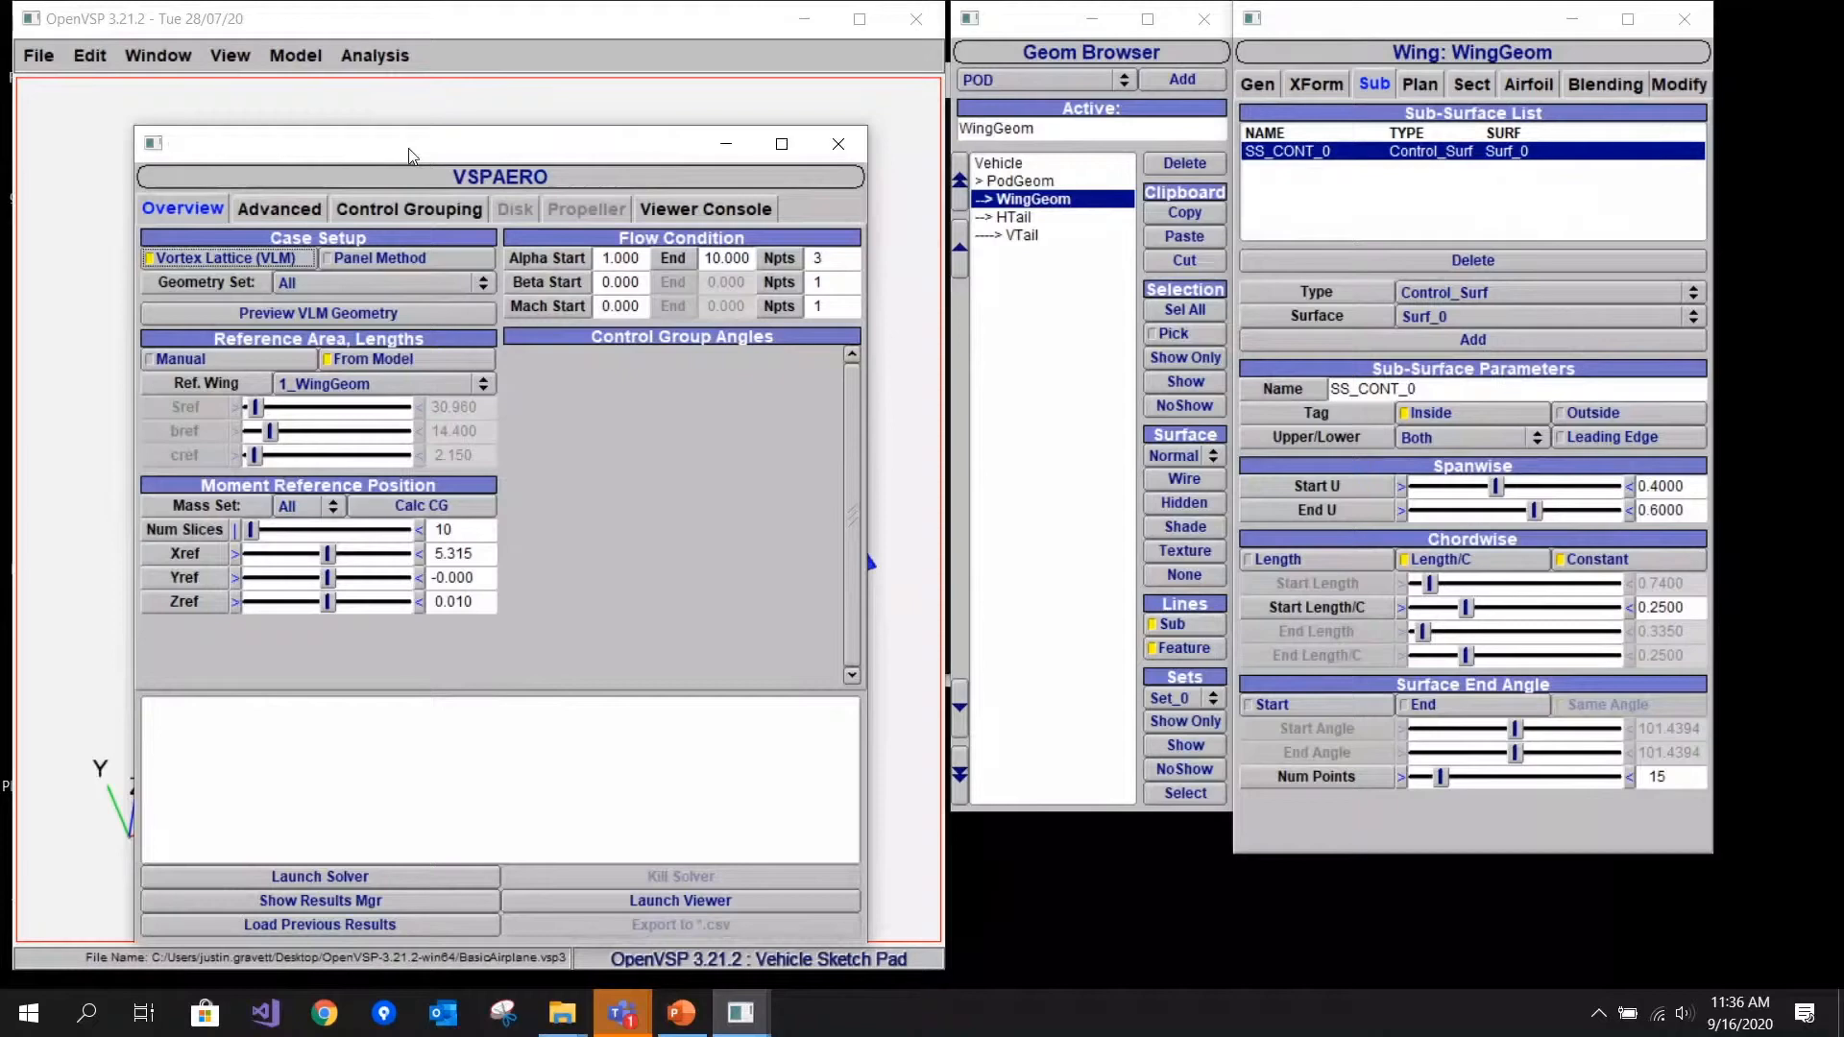
left_click(403, 209)
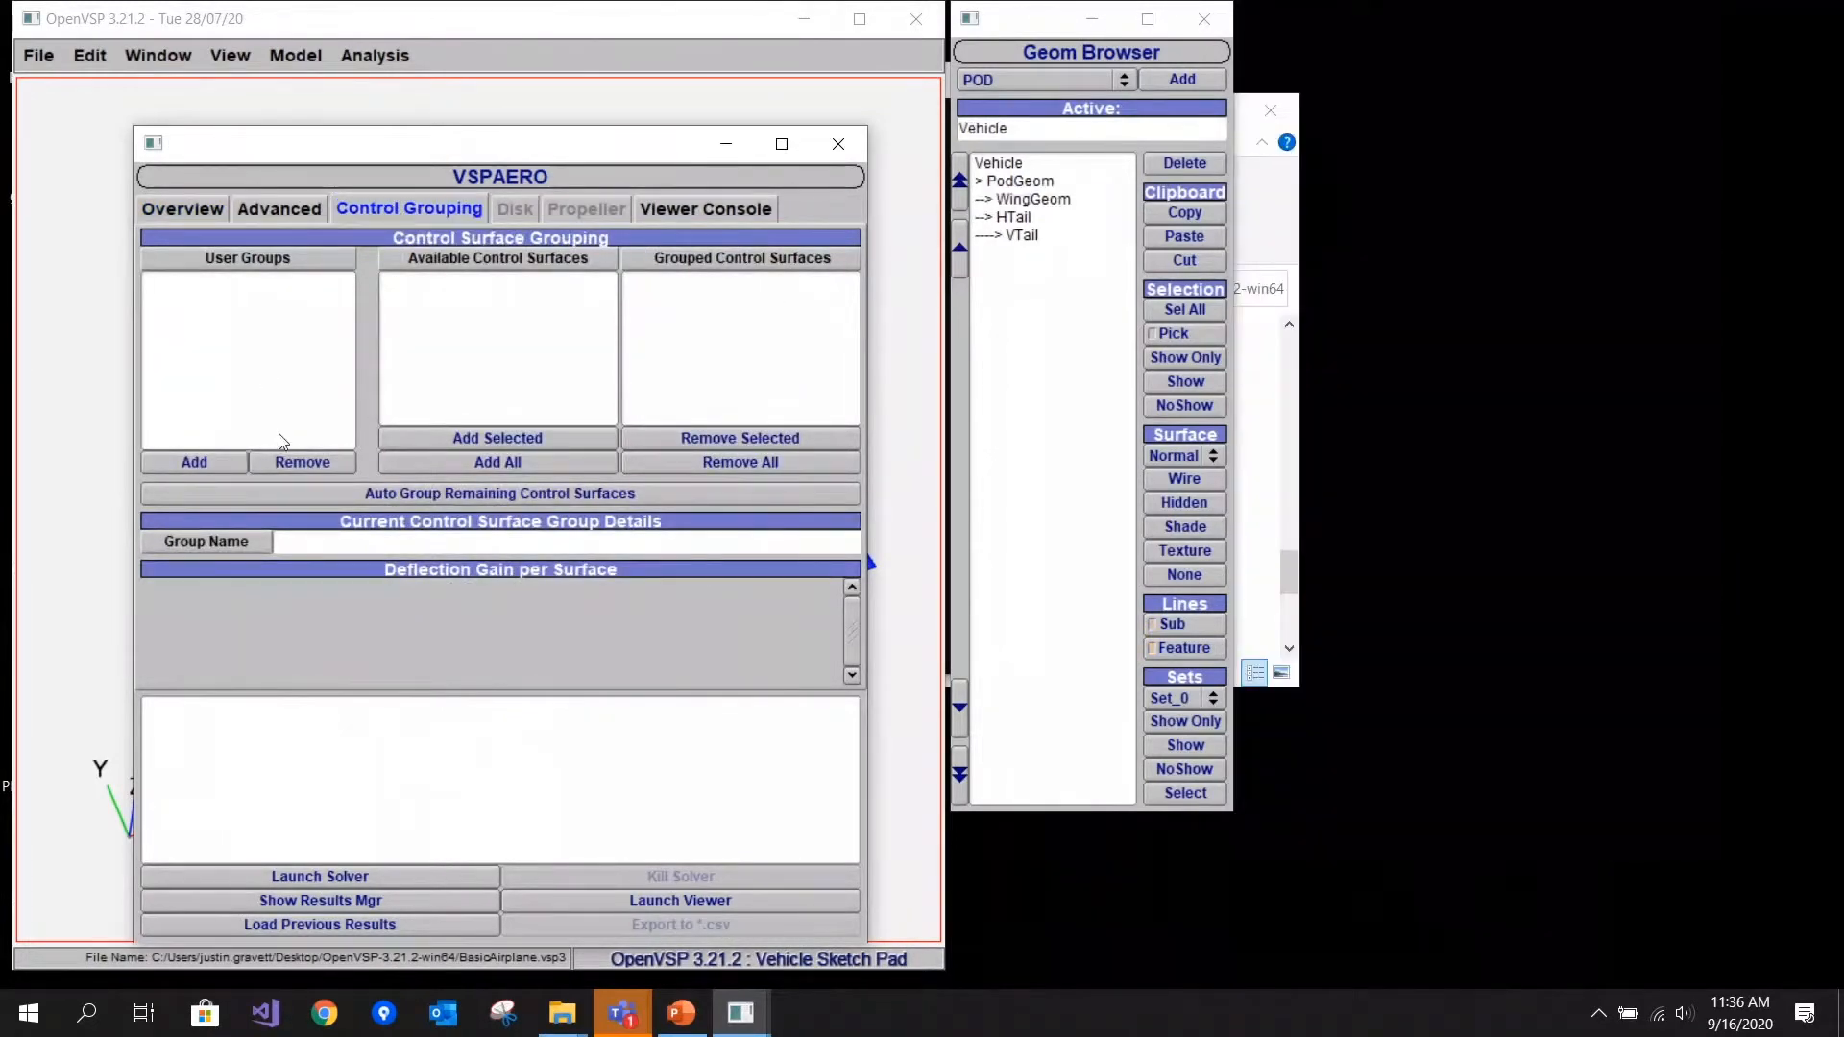
left_click(195, 462)
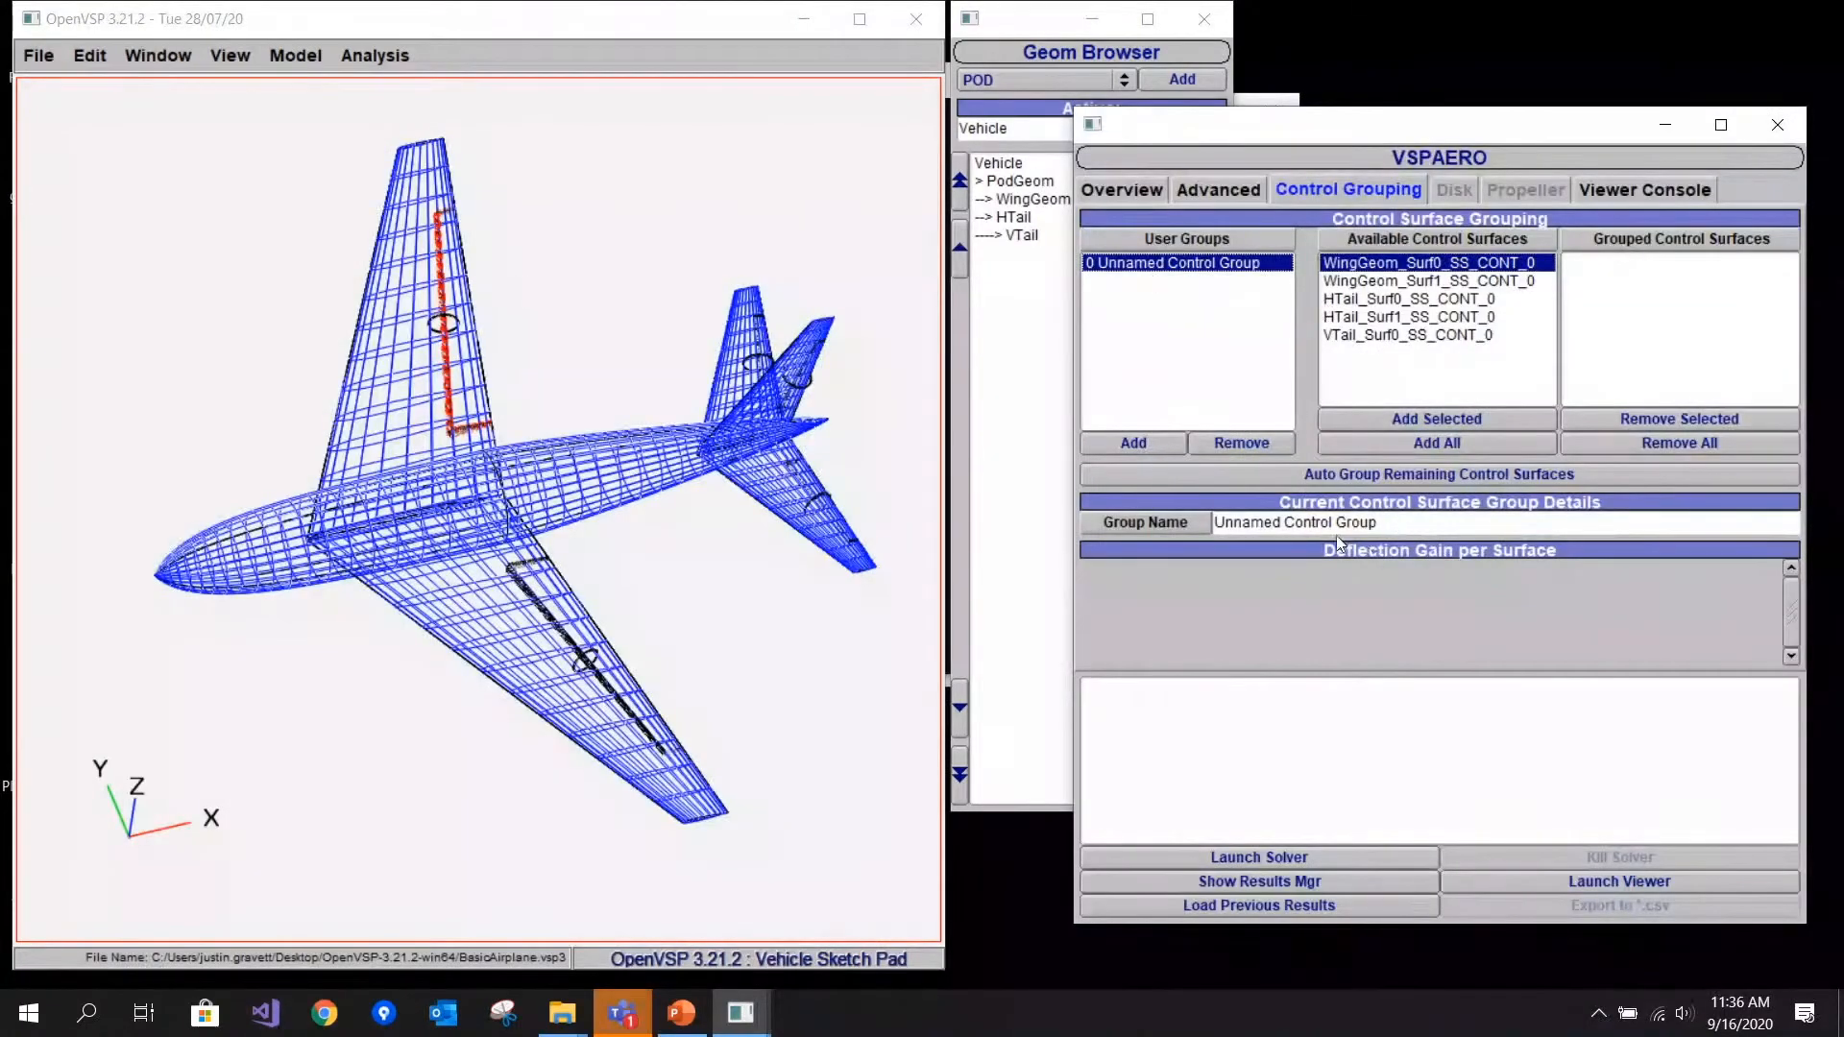
left_click_drag(1335, 523, 1149, 518)
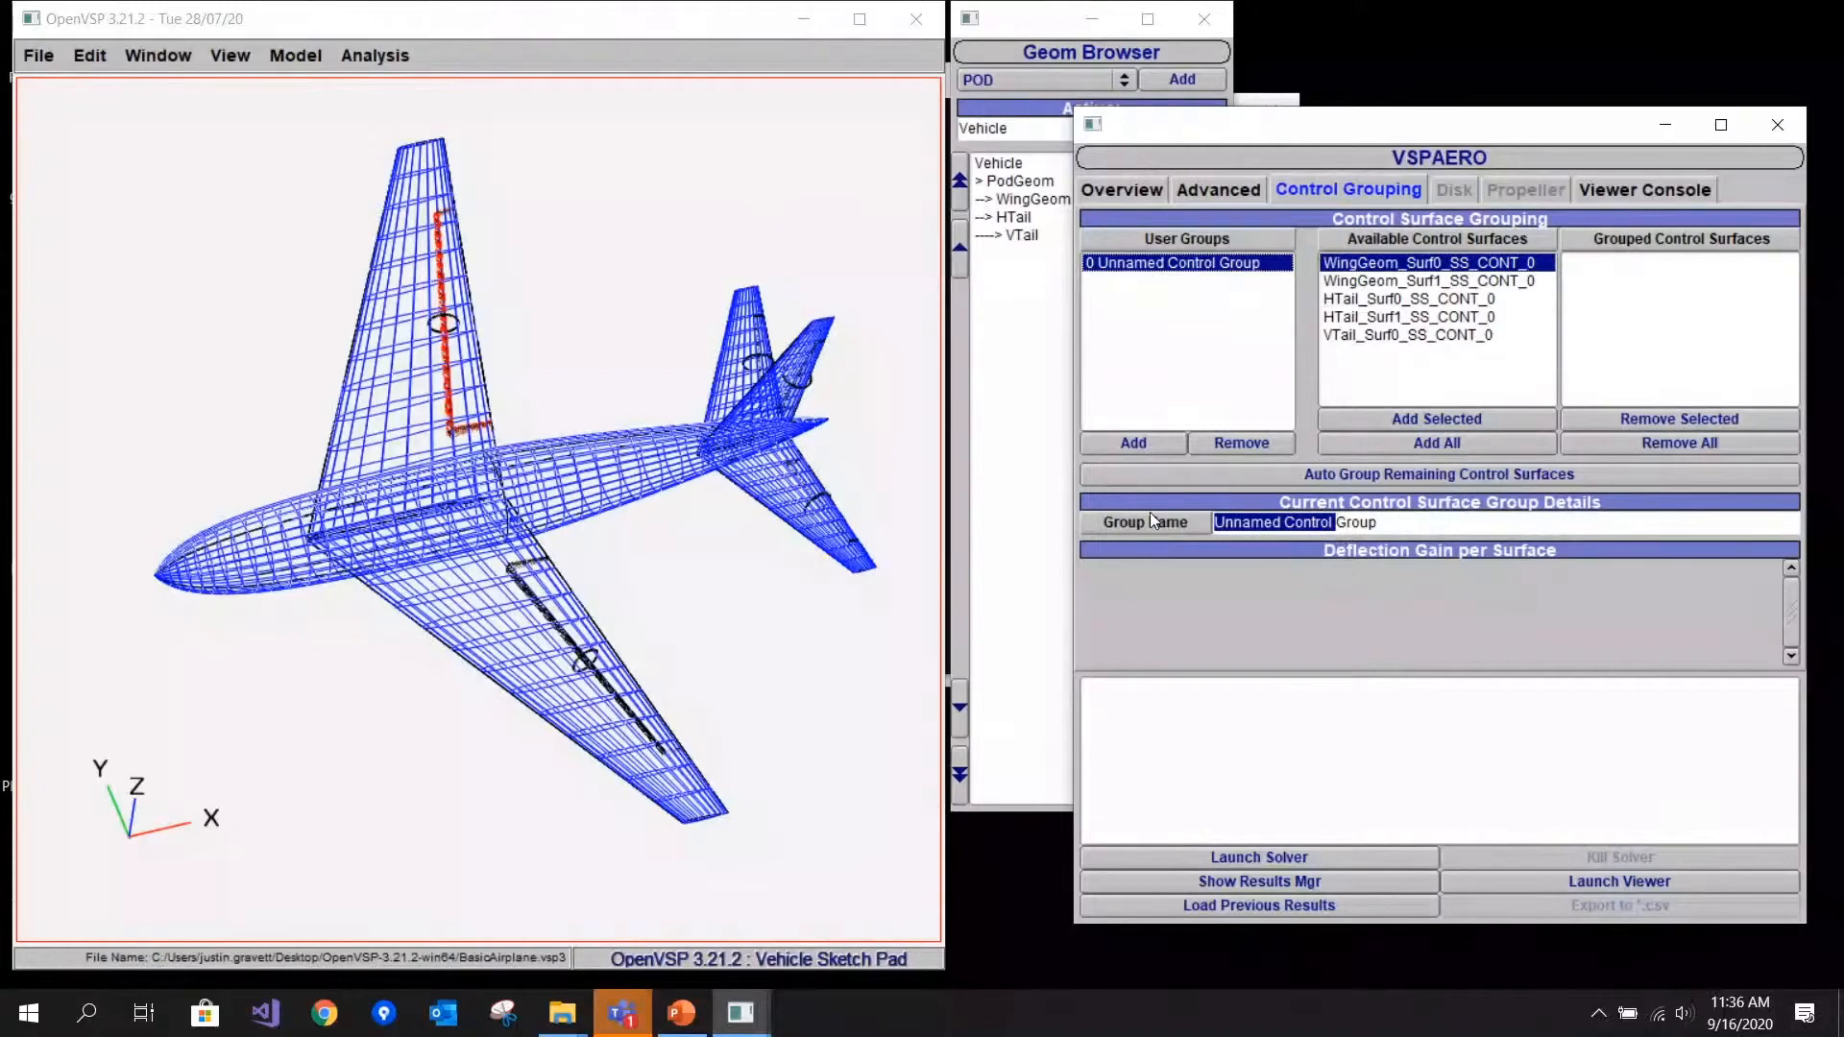
type("Aileron_")
key("Return")
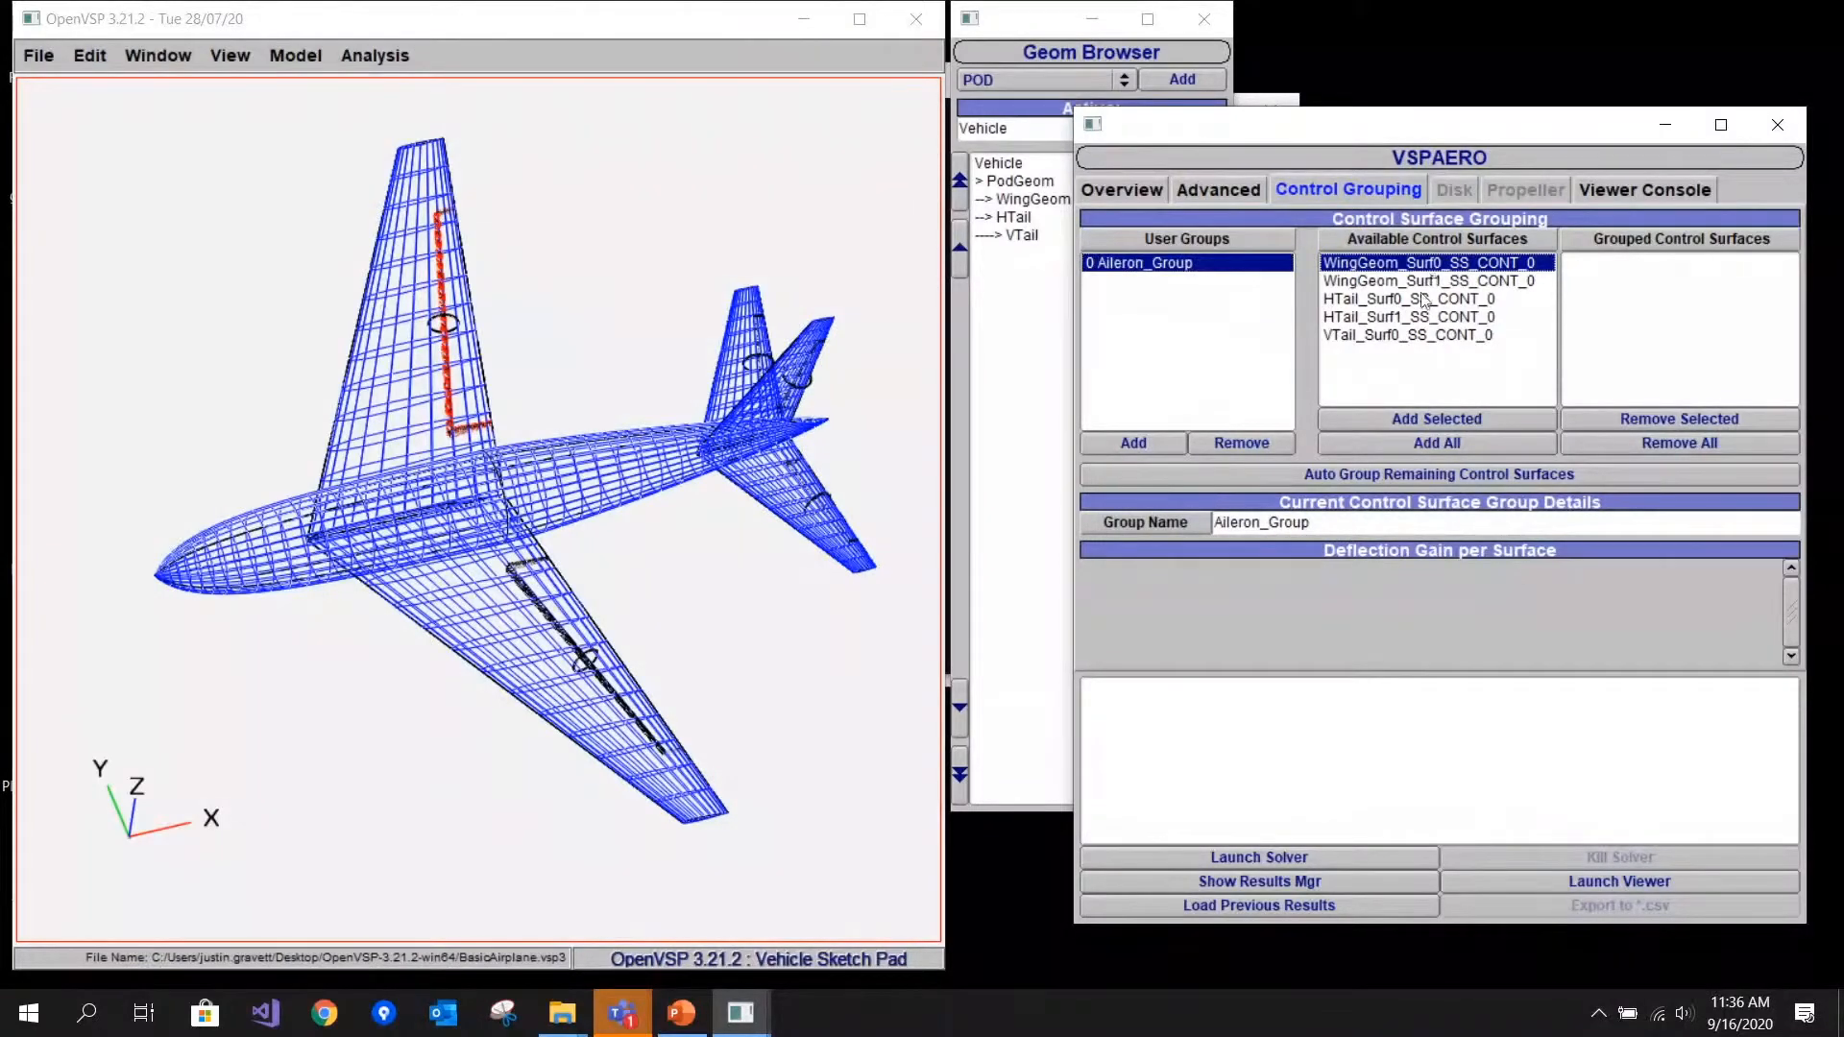
- Add WingGeom_Surf0_SS_CONT_0 and WingGeom_Surf1_SS_CONT_0 to Aileron_Group
left_click(1433, 279, "shift")
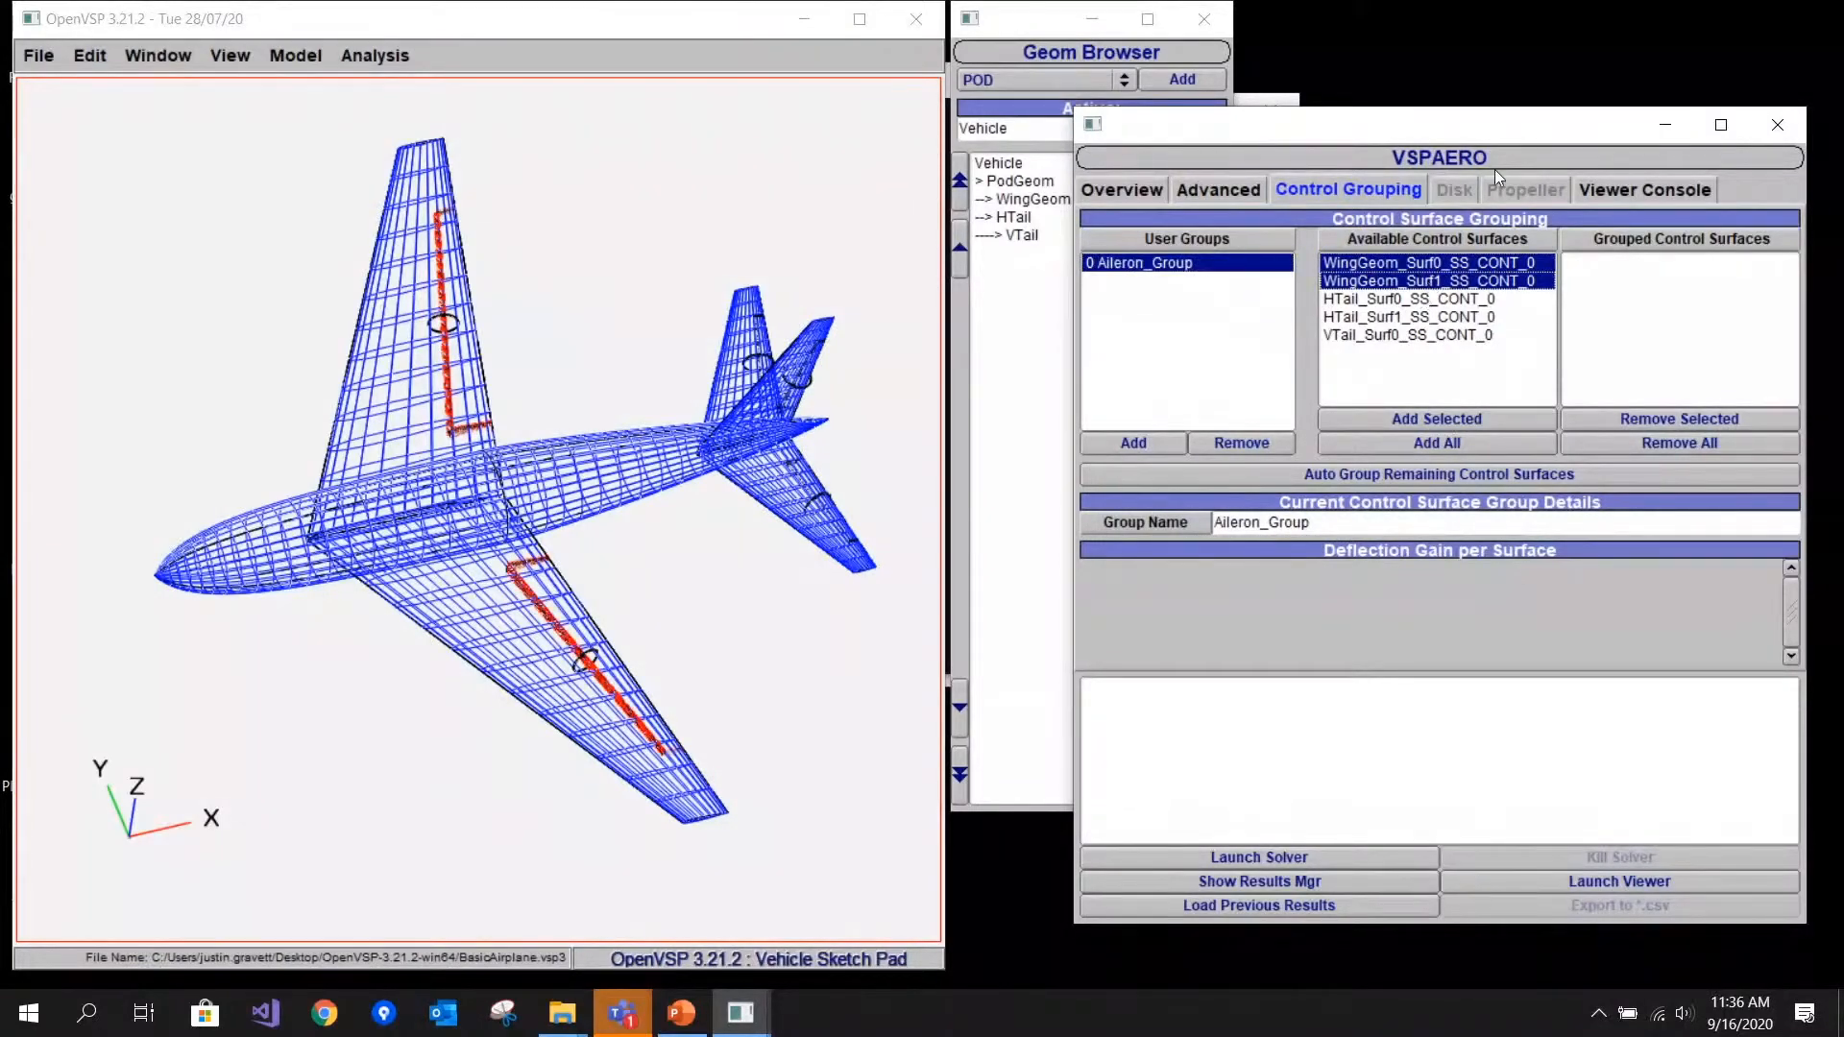
left_click_drag(1477, 142, 1441, 136)
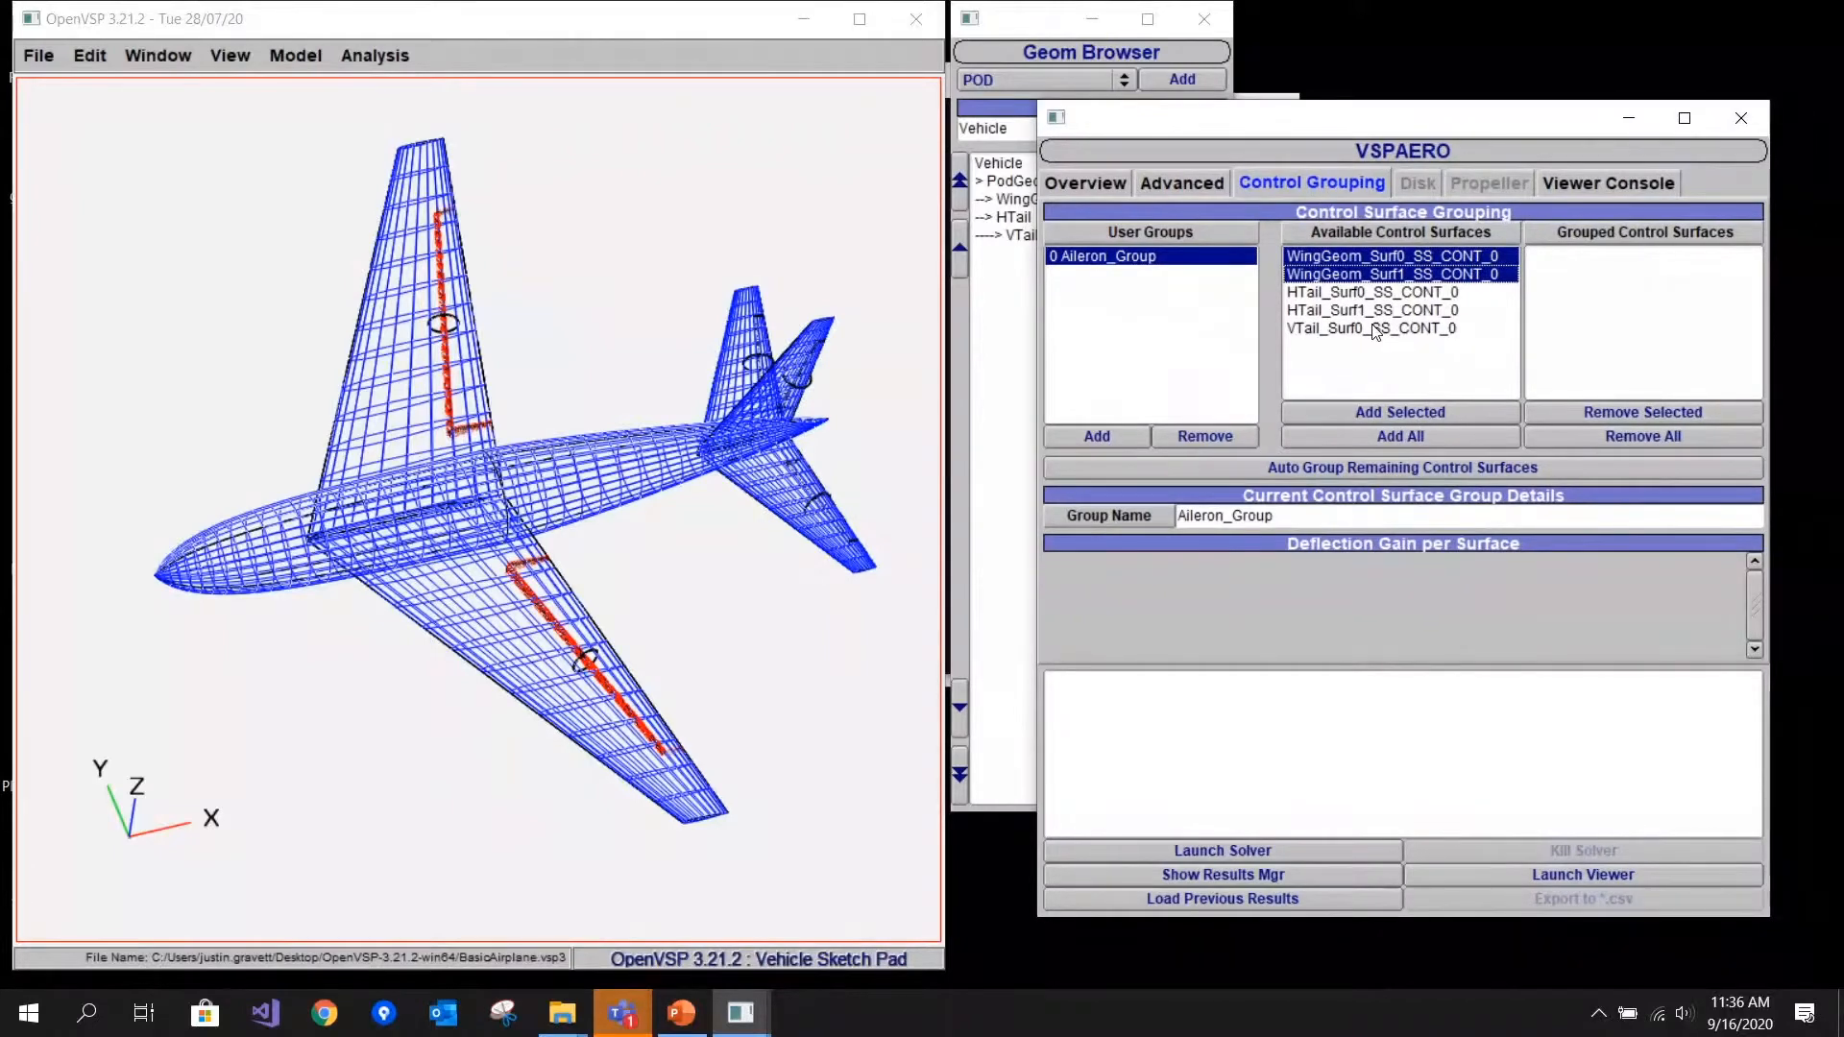
left_click(1397, 412)
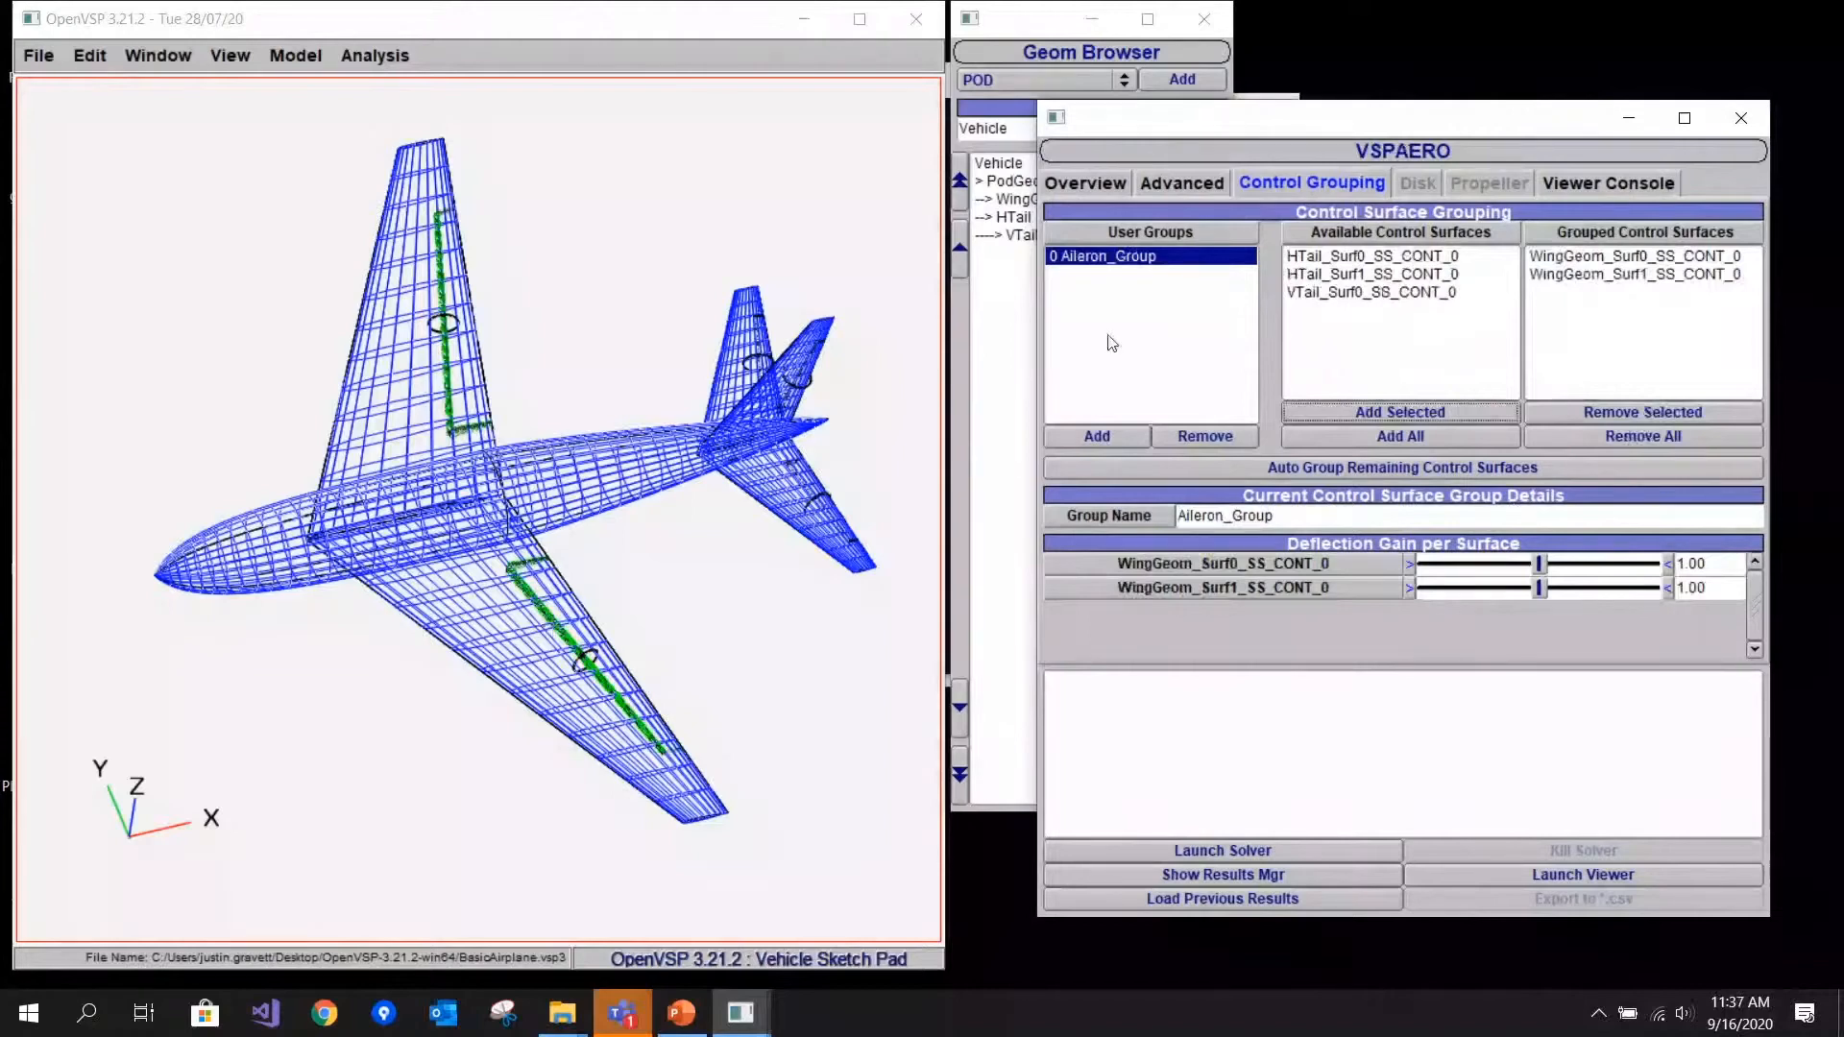
- Create a control surface group named Elevator_Group containing HTail_Surf0_SS_CONT_0 and HTail_Surf1_SS_CONT_0
left_click(1096, 435)
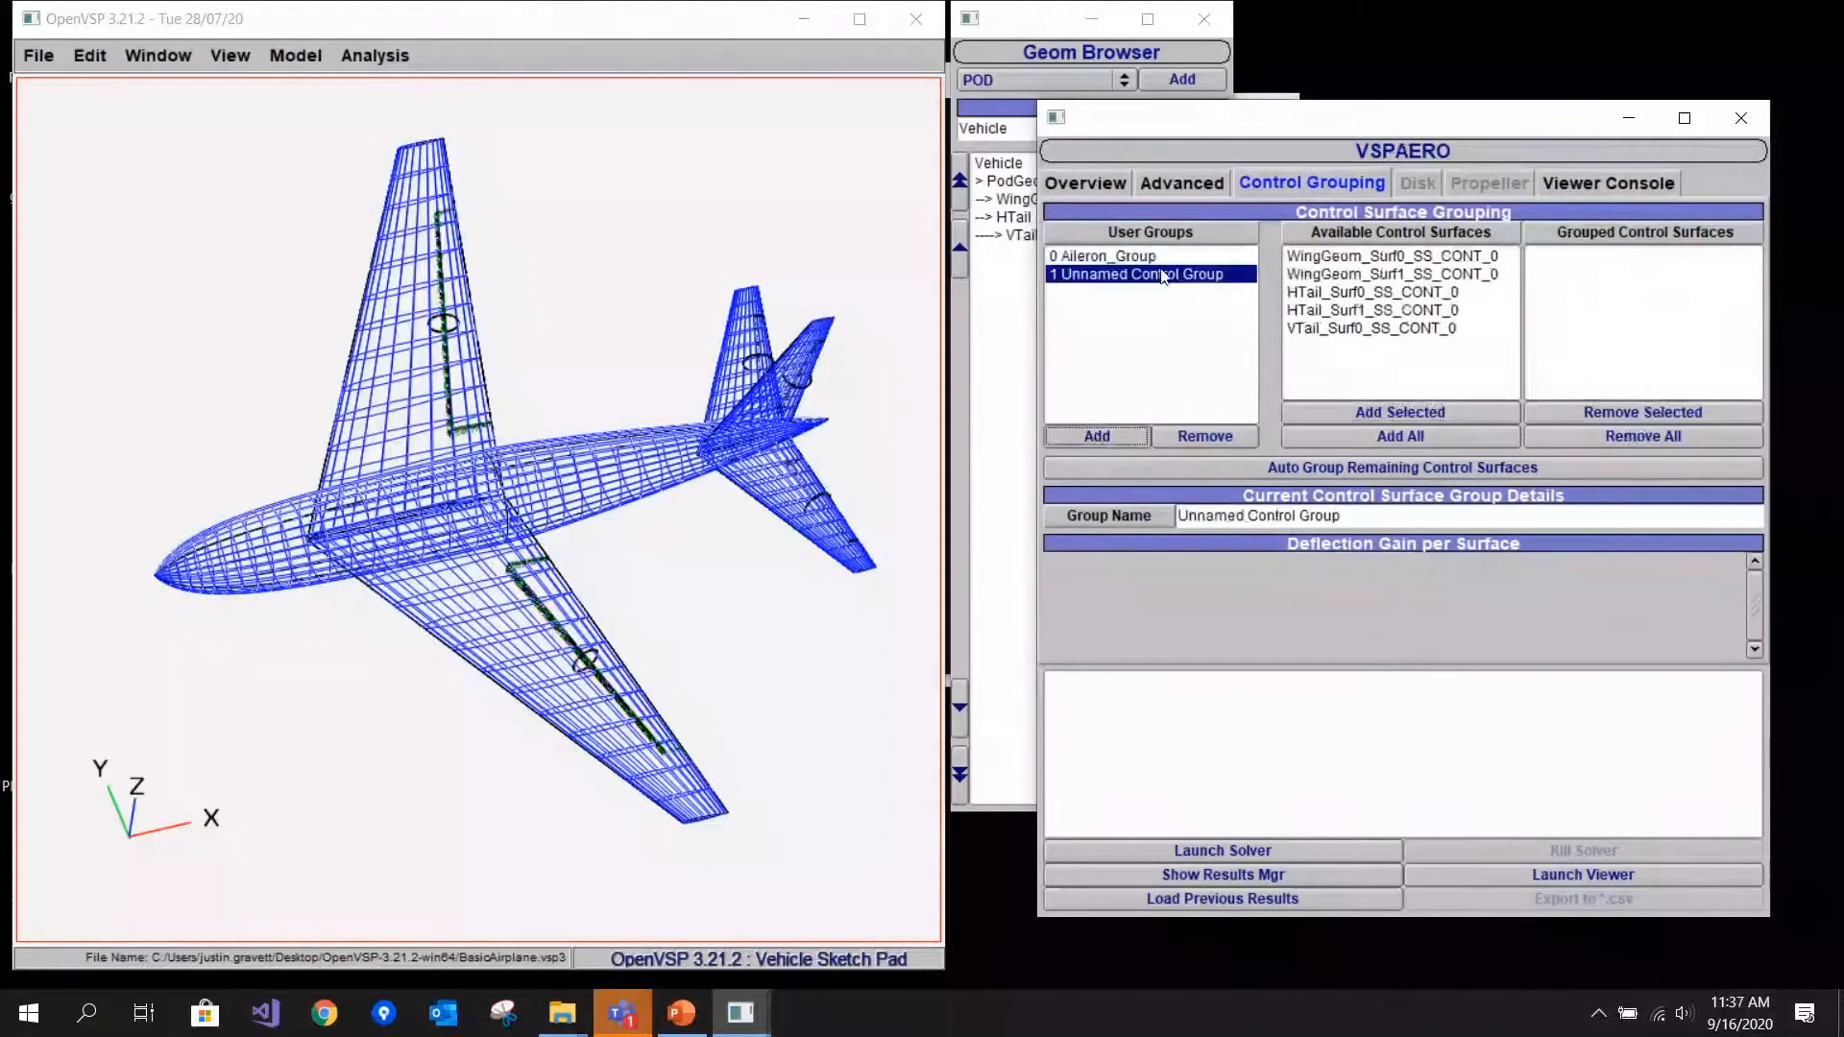
left_click_drag(1310, 516, 1169, 526)
type("Elevator")
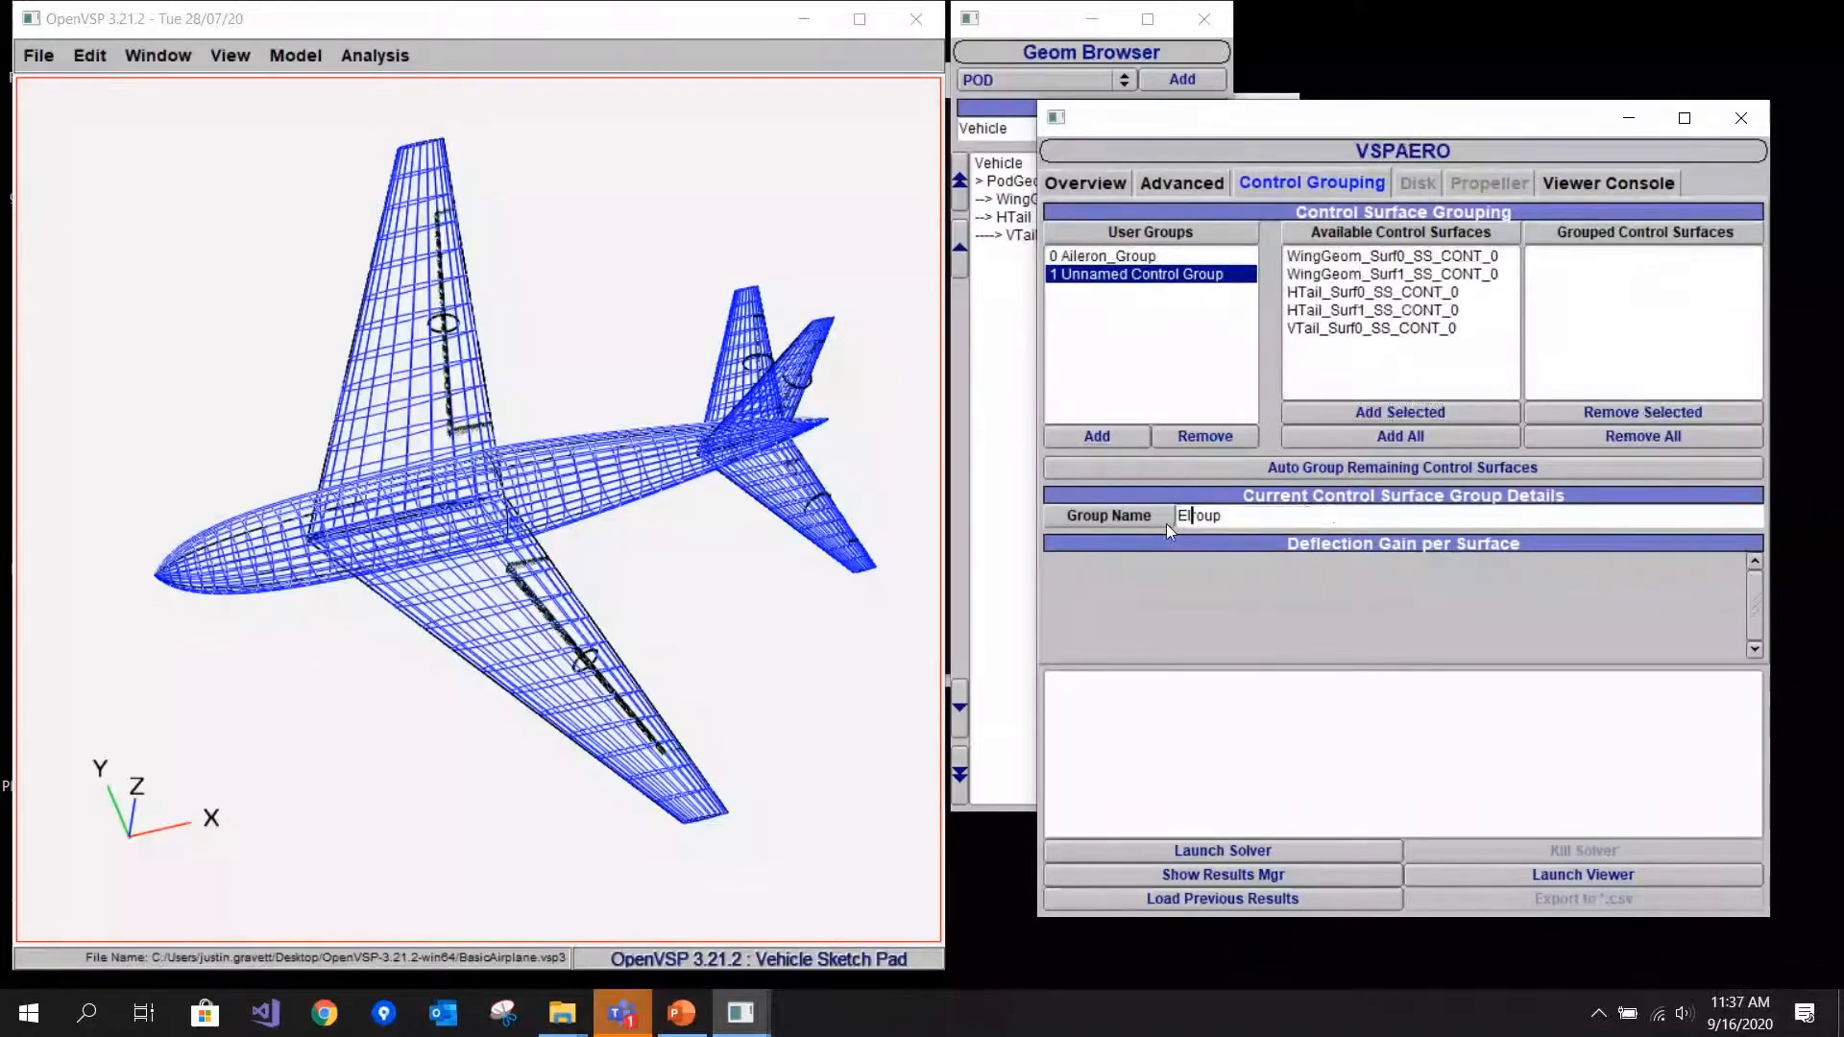
type("_G")
key("Return")
left_click_drag(1367, 292, 1368, 314)
left_click(1390, 414)
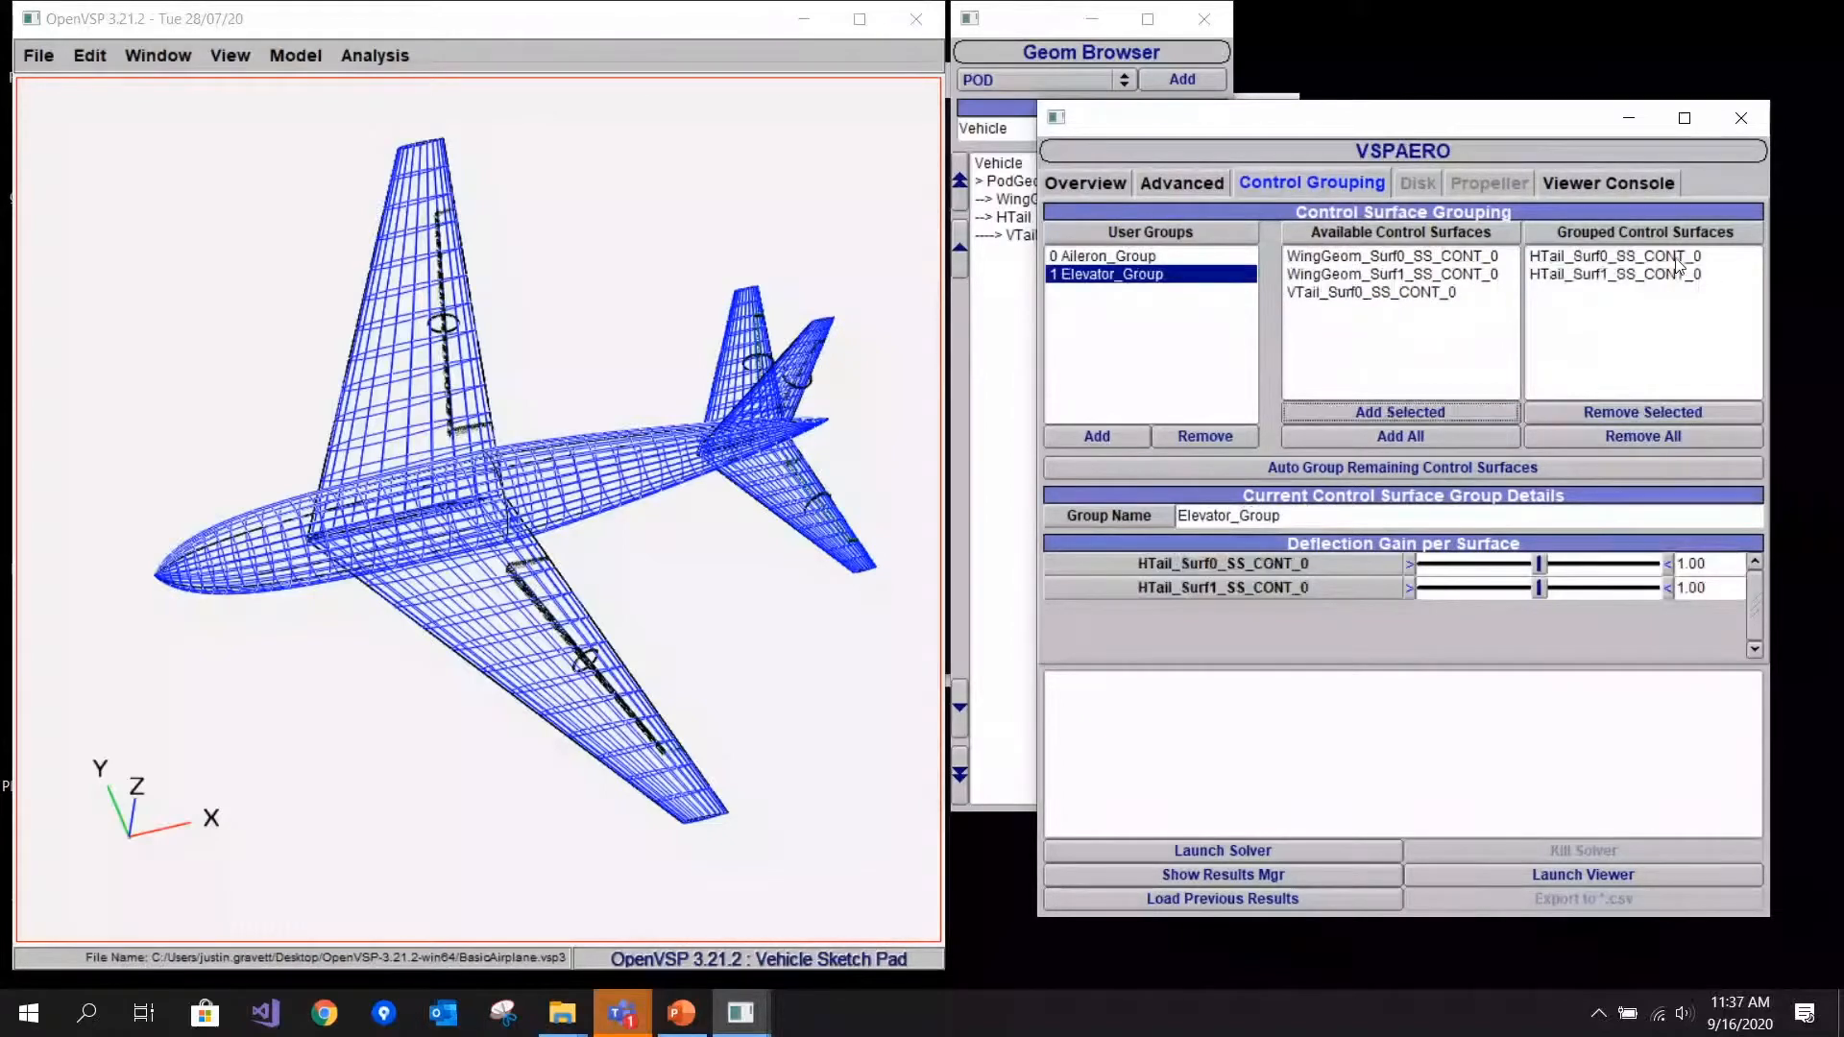
- Check which side each grouped HTail surface is on and set HTail_Surf1_SS_CONT_0's deflection gain to -1
left_click(1706, 258)
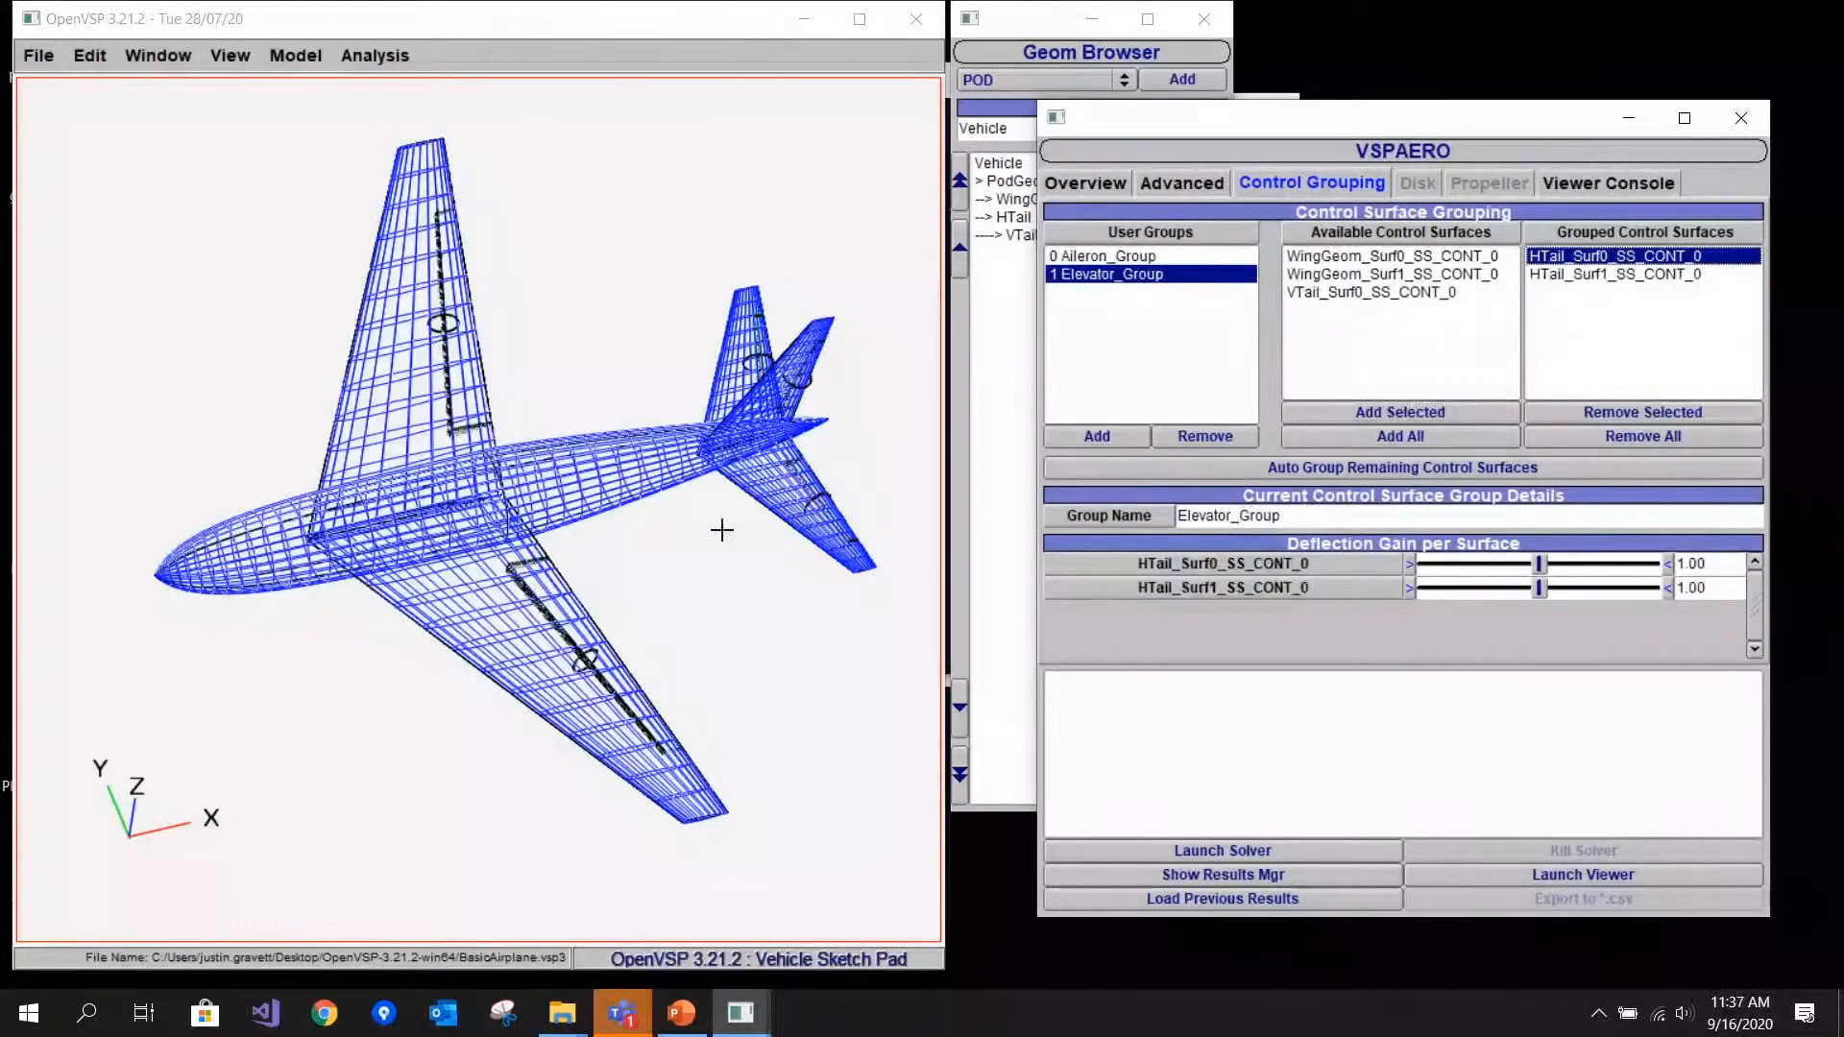
right_click_drag(722, 530, 602, 529)
left_click(1611, 276)
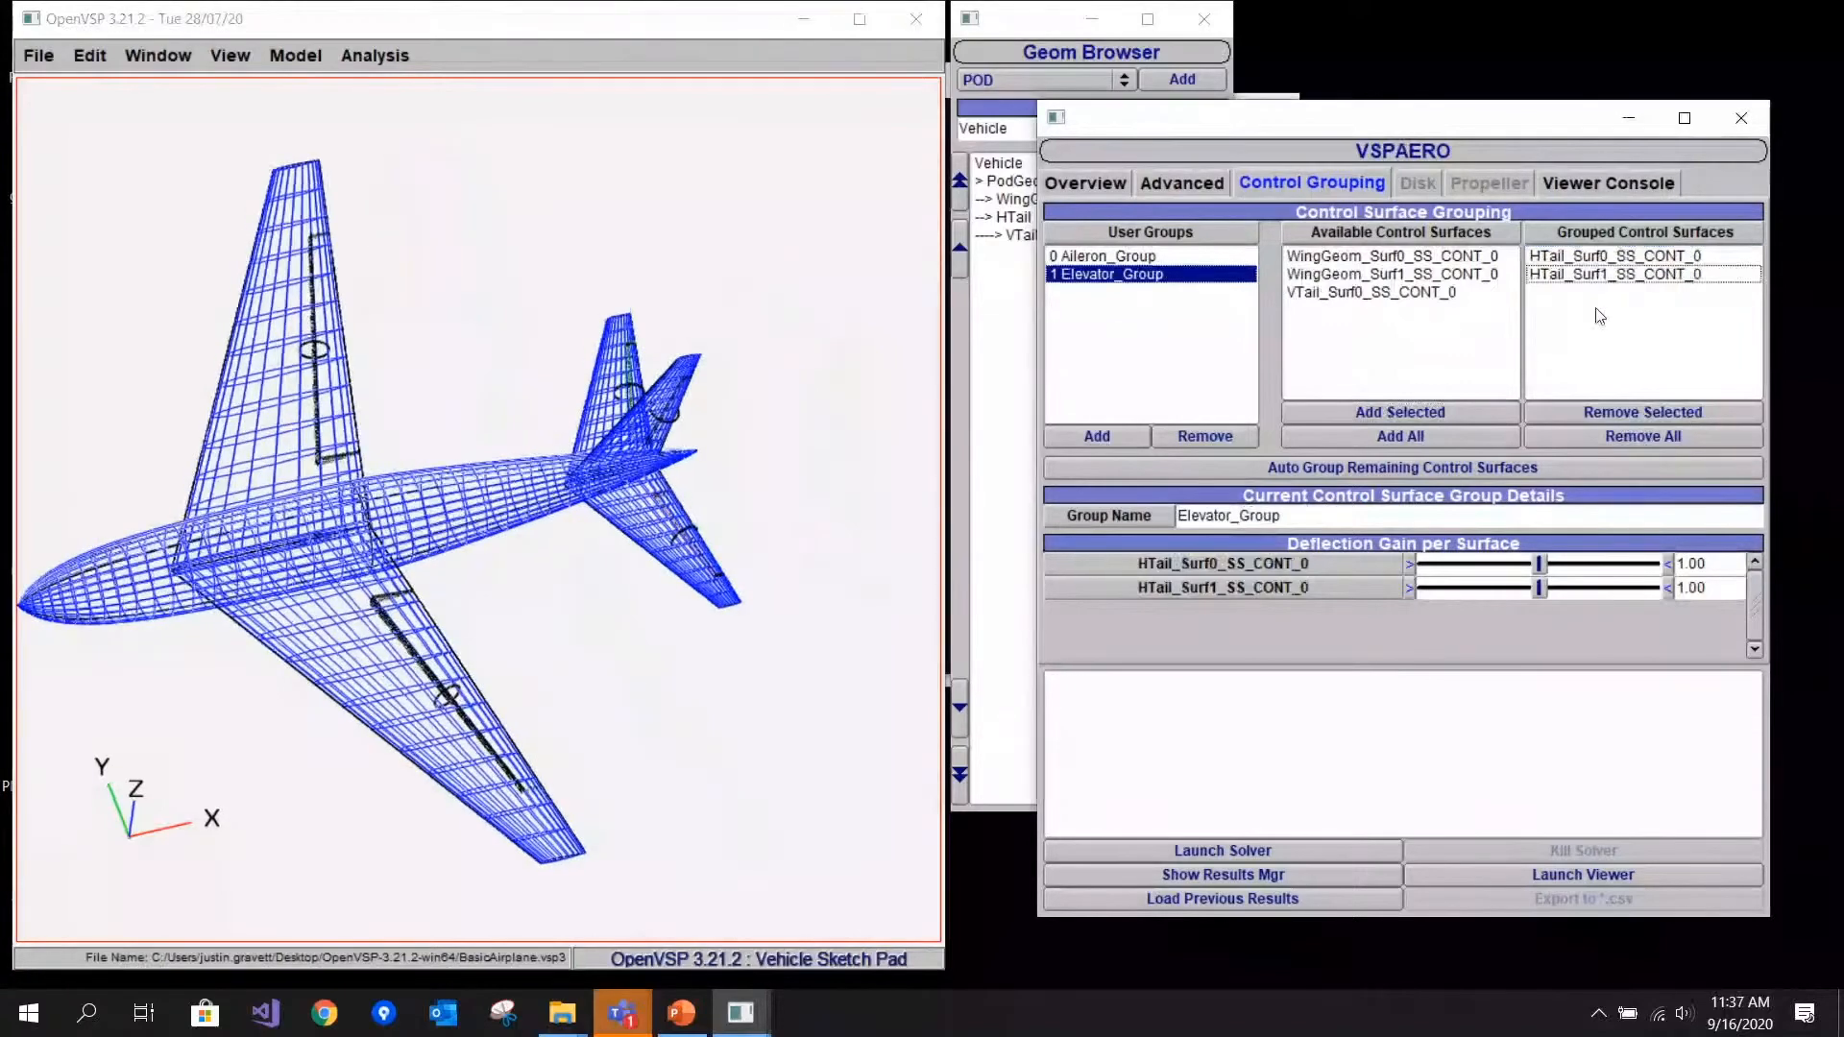
left_click(1620, 257)
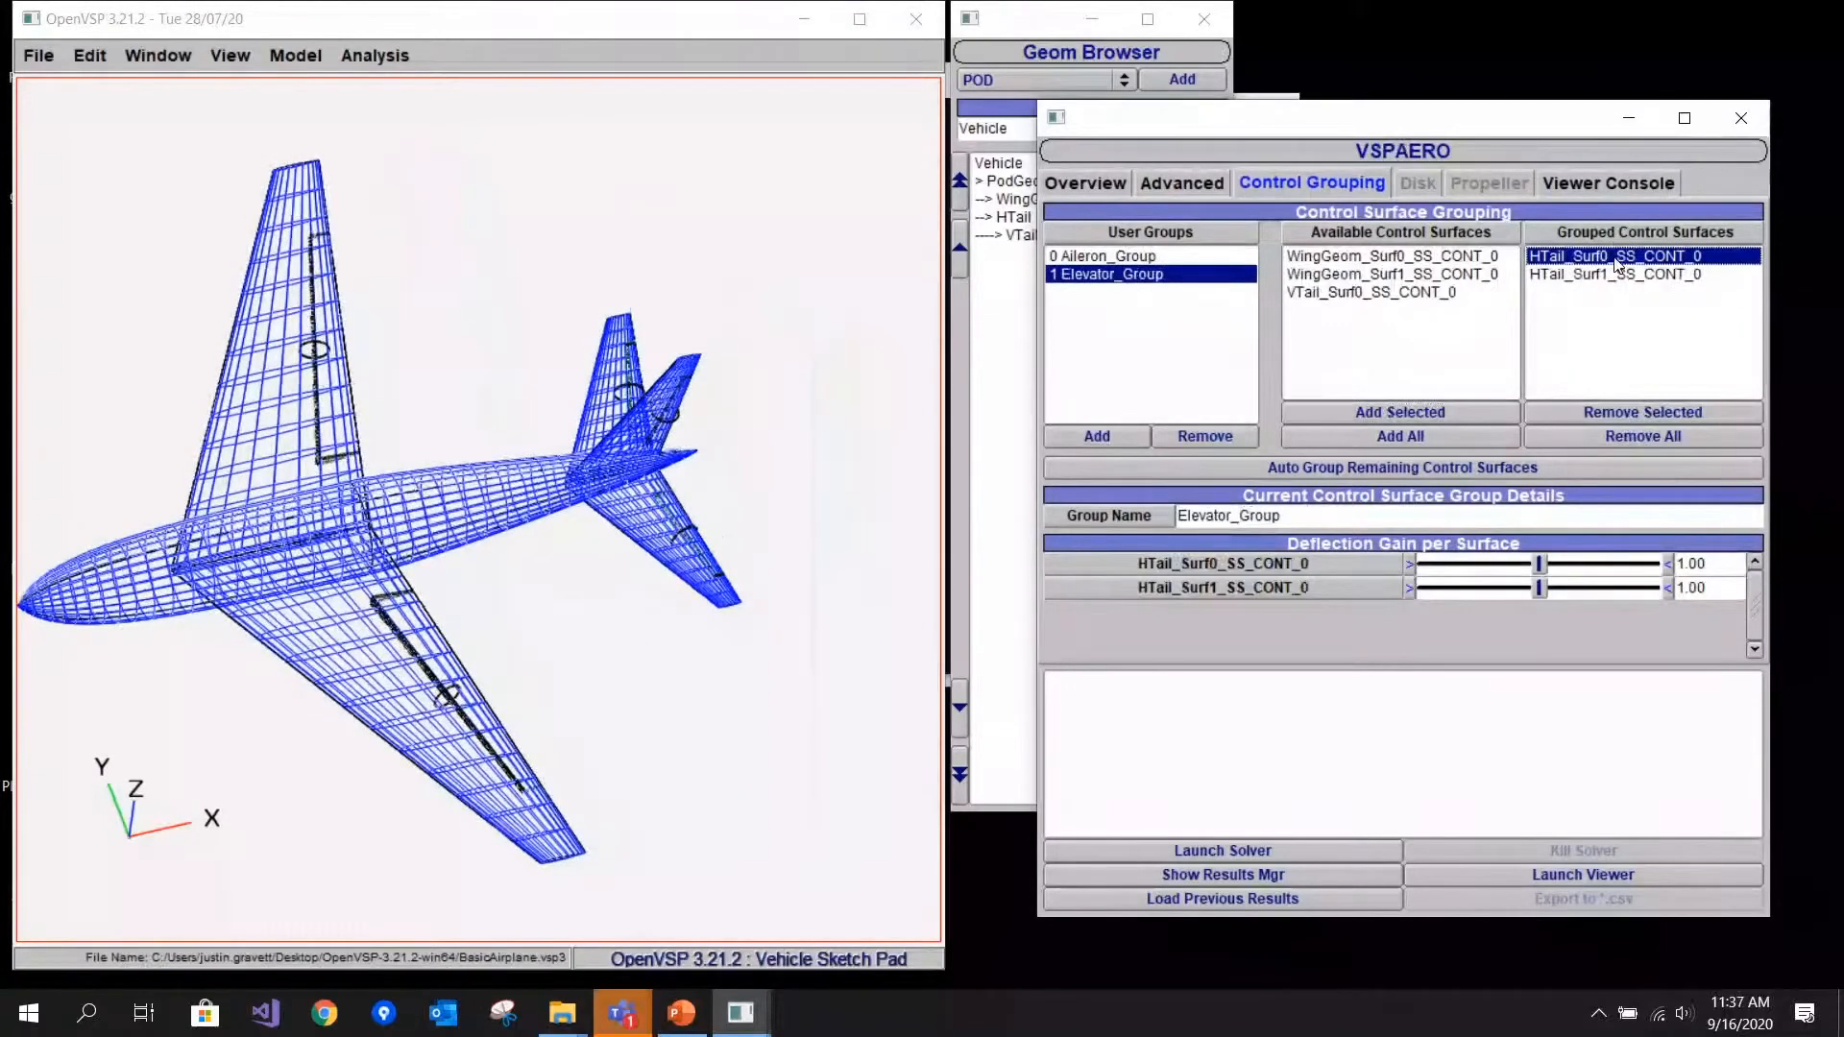
left_click(1660, 277)
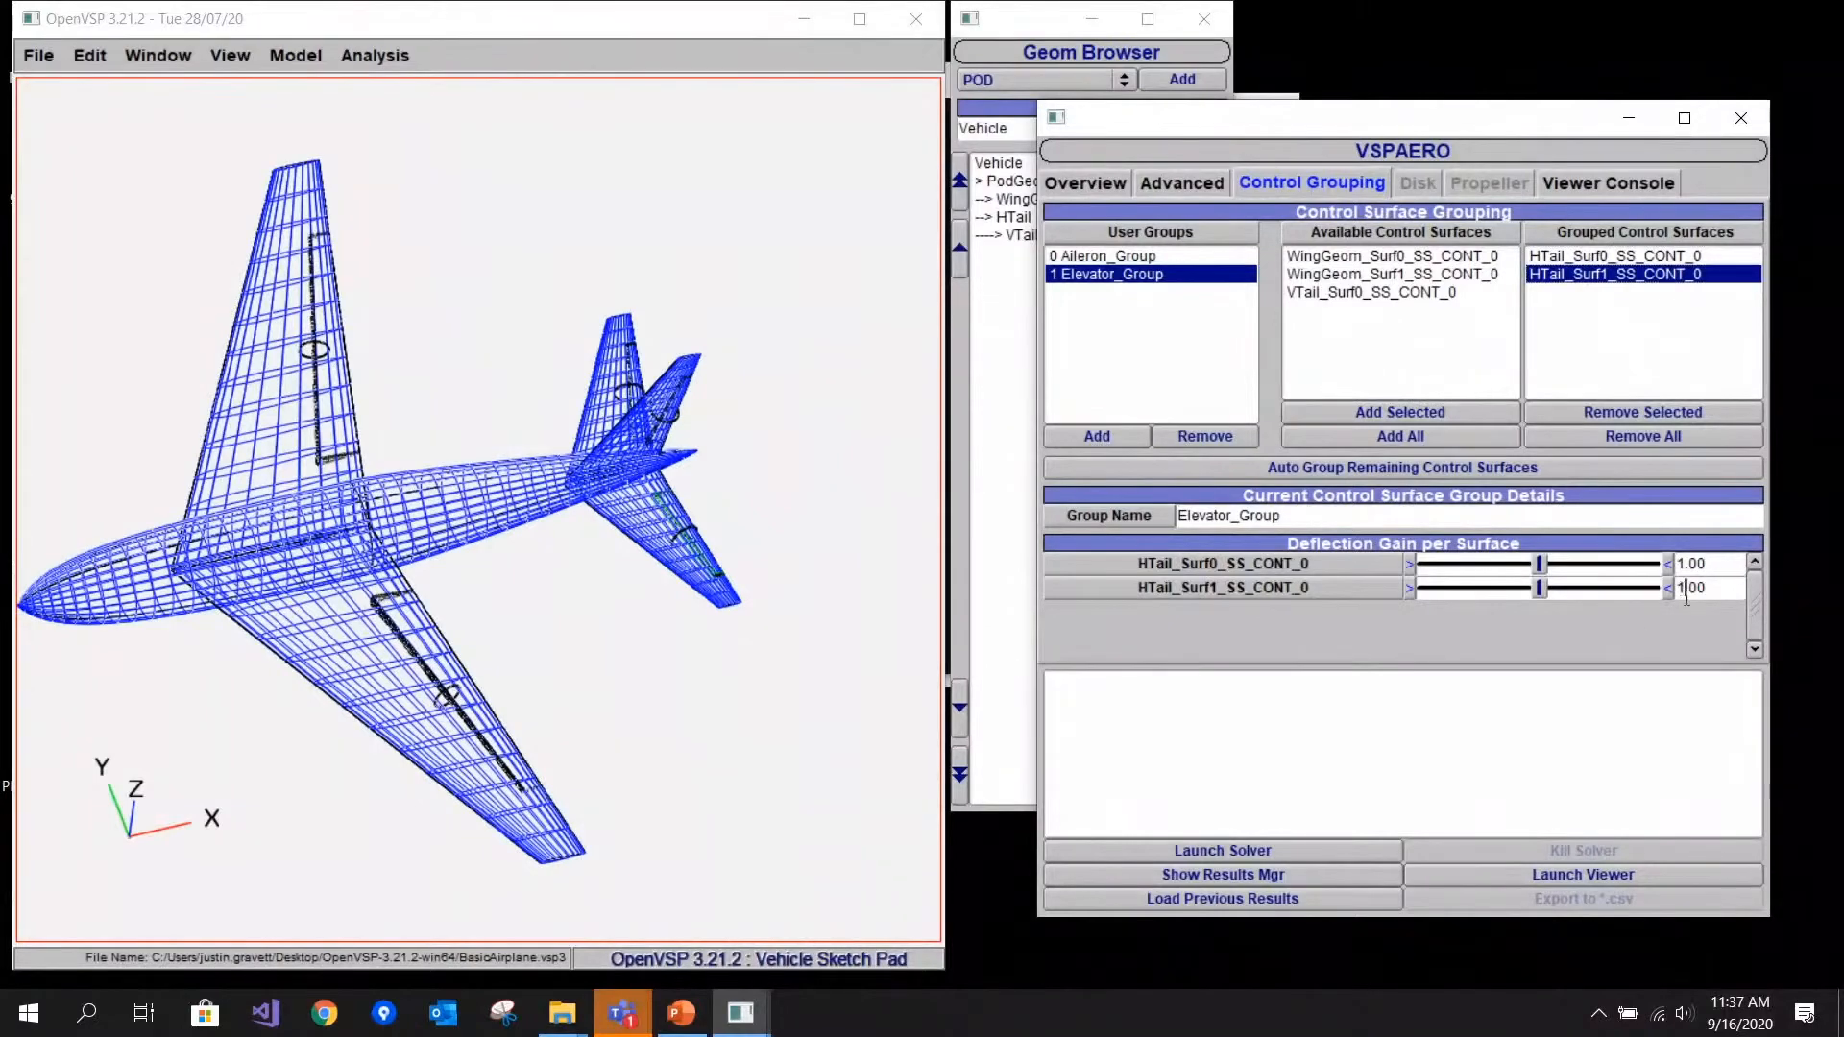
type("-")
key("Return")
- Create a control surface group named Rudder_Group and add VTail_Surf0_SS_CONT_0 to it
left_click(1103, 440)
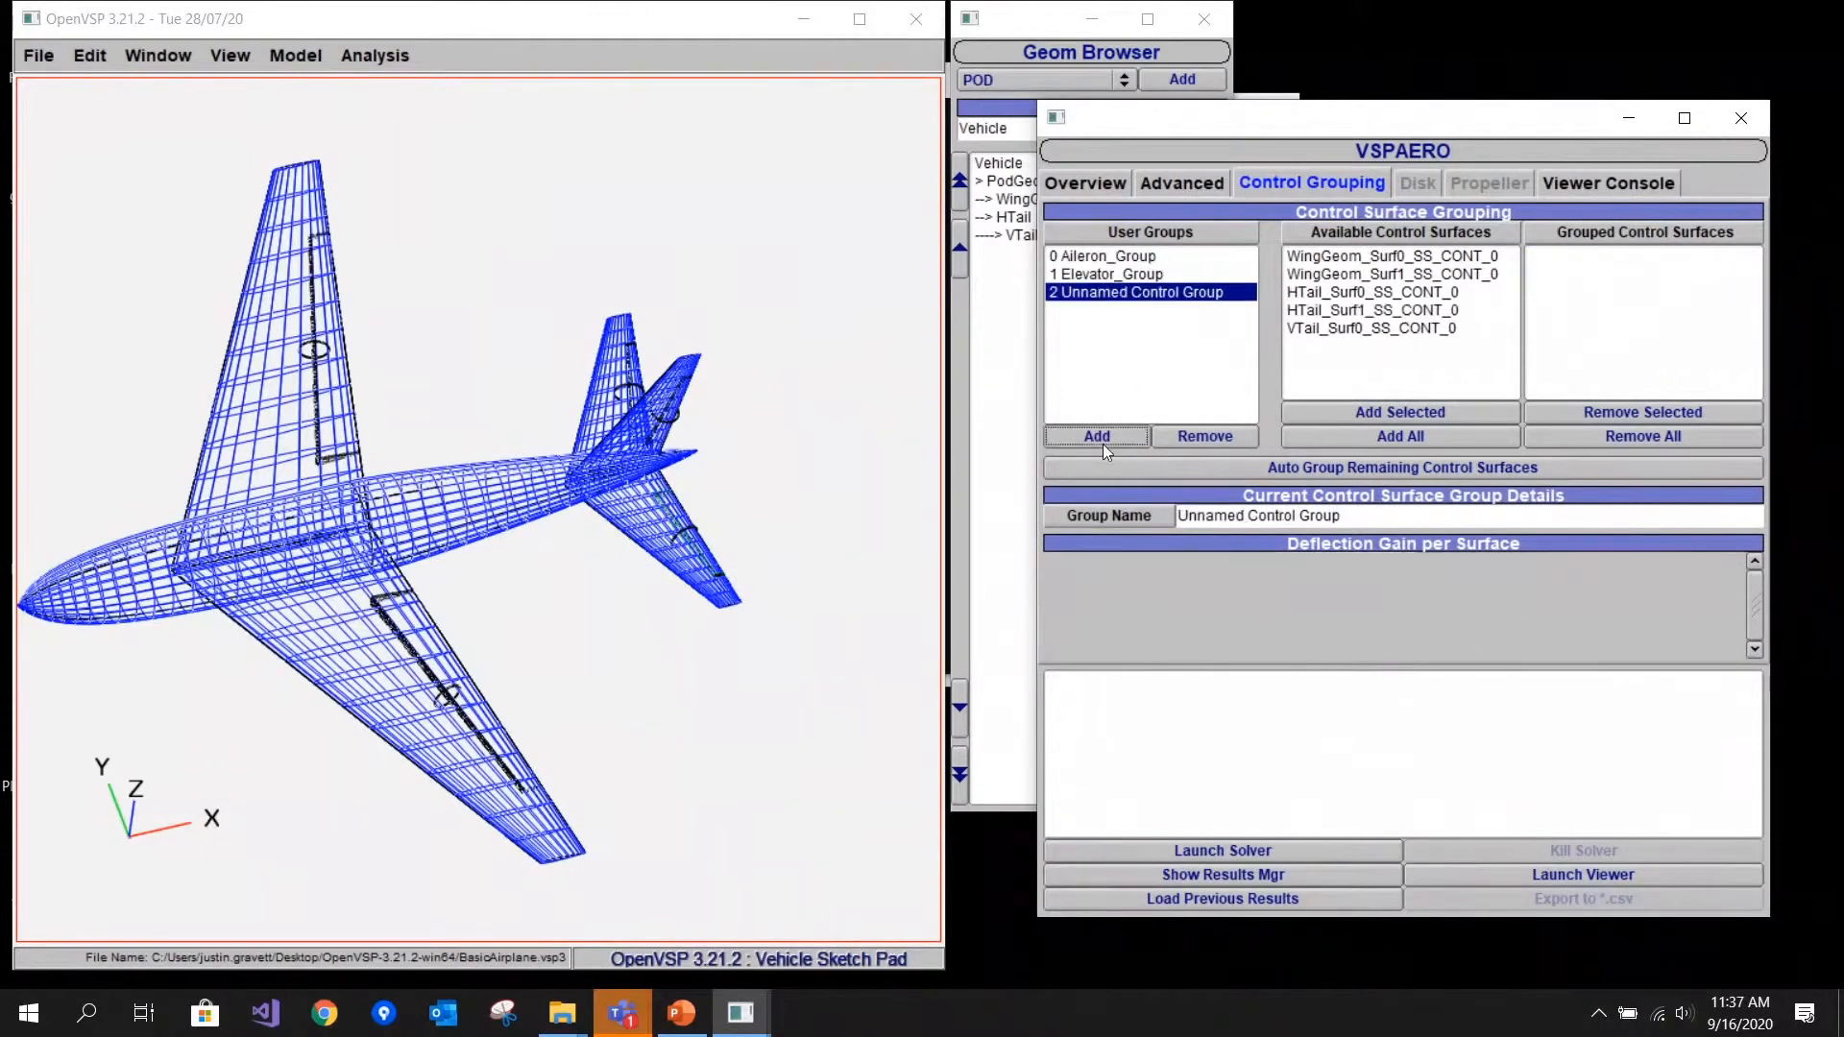
left_click_drag(1298, 516, 1176, 518)
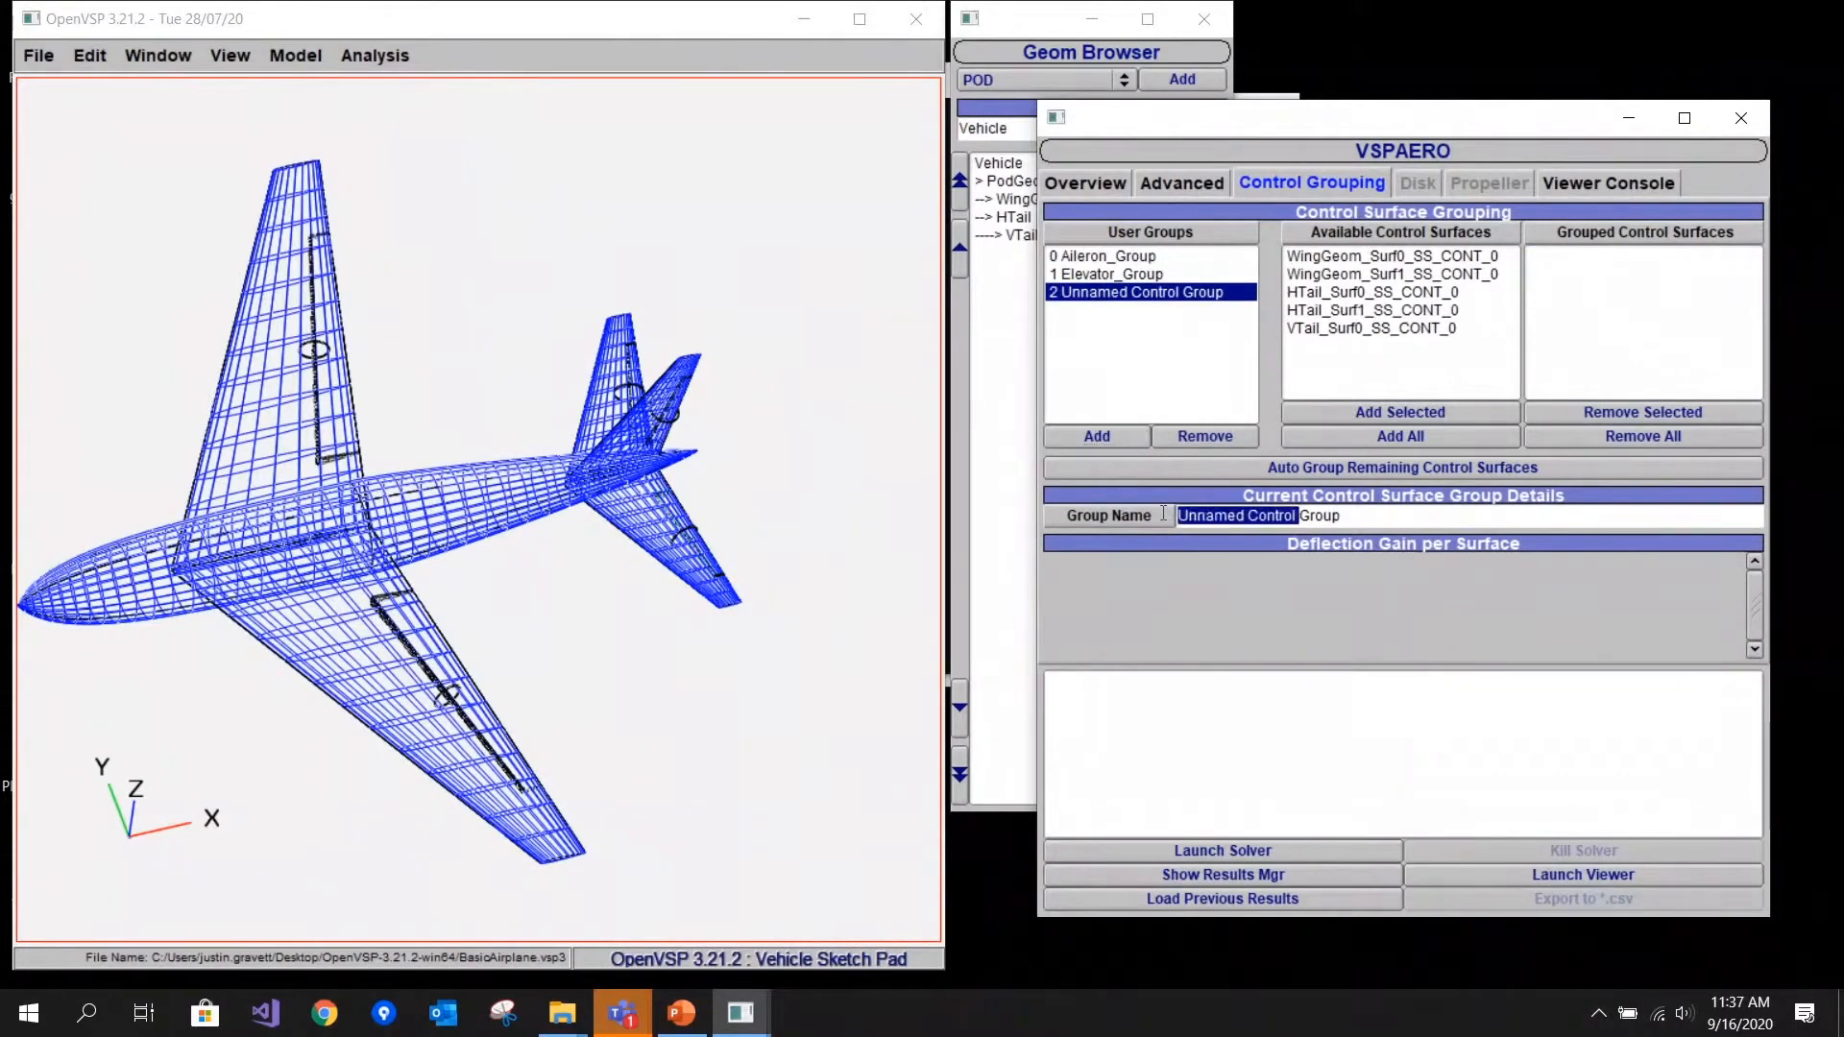
type("Rudder_")
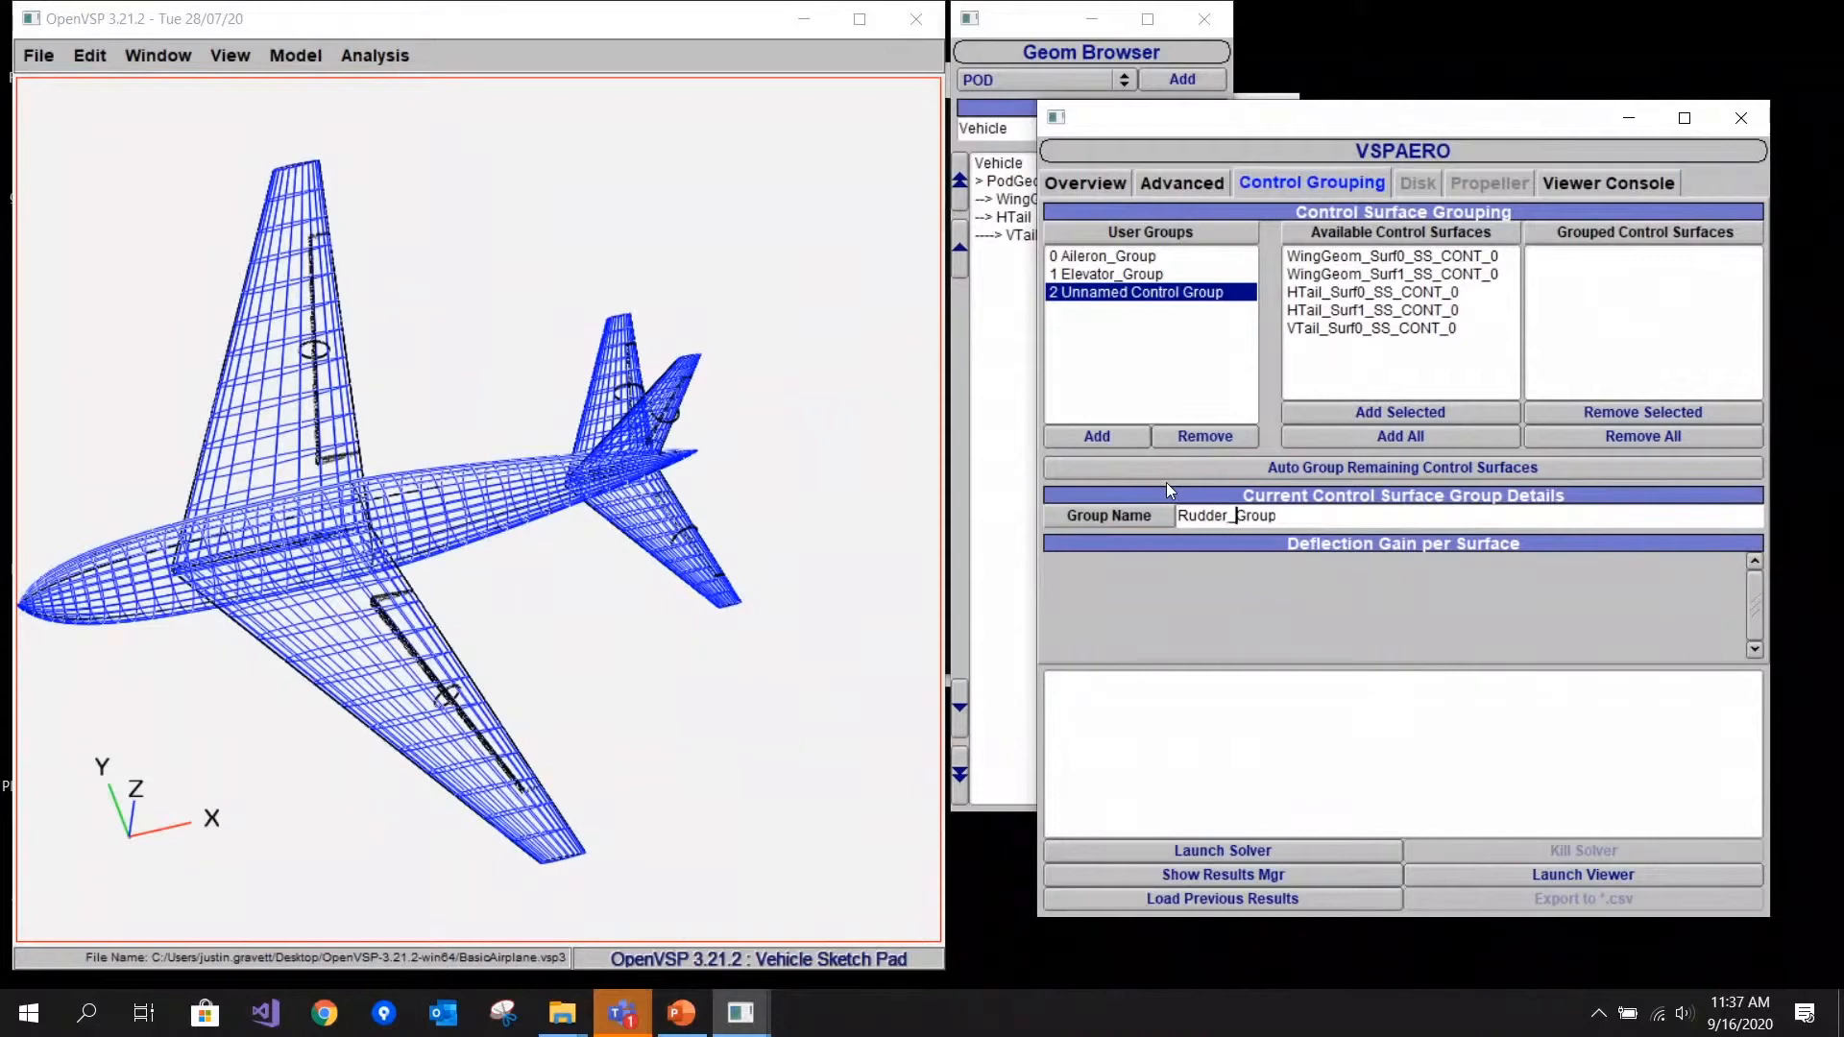
key("Return")
left_click(1398, 329)
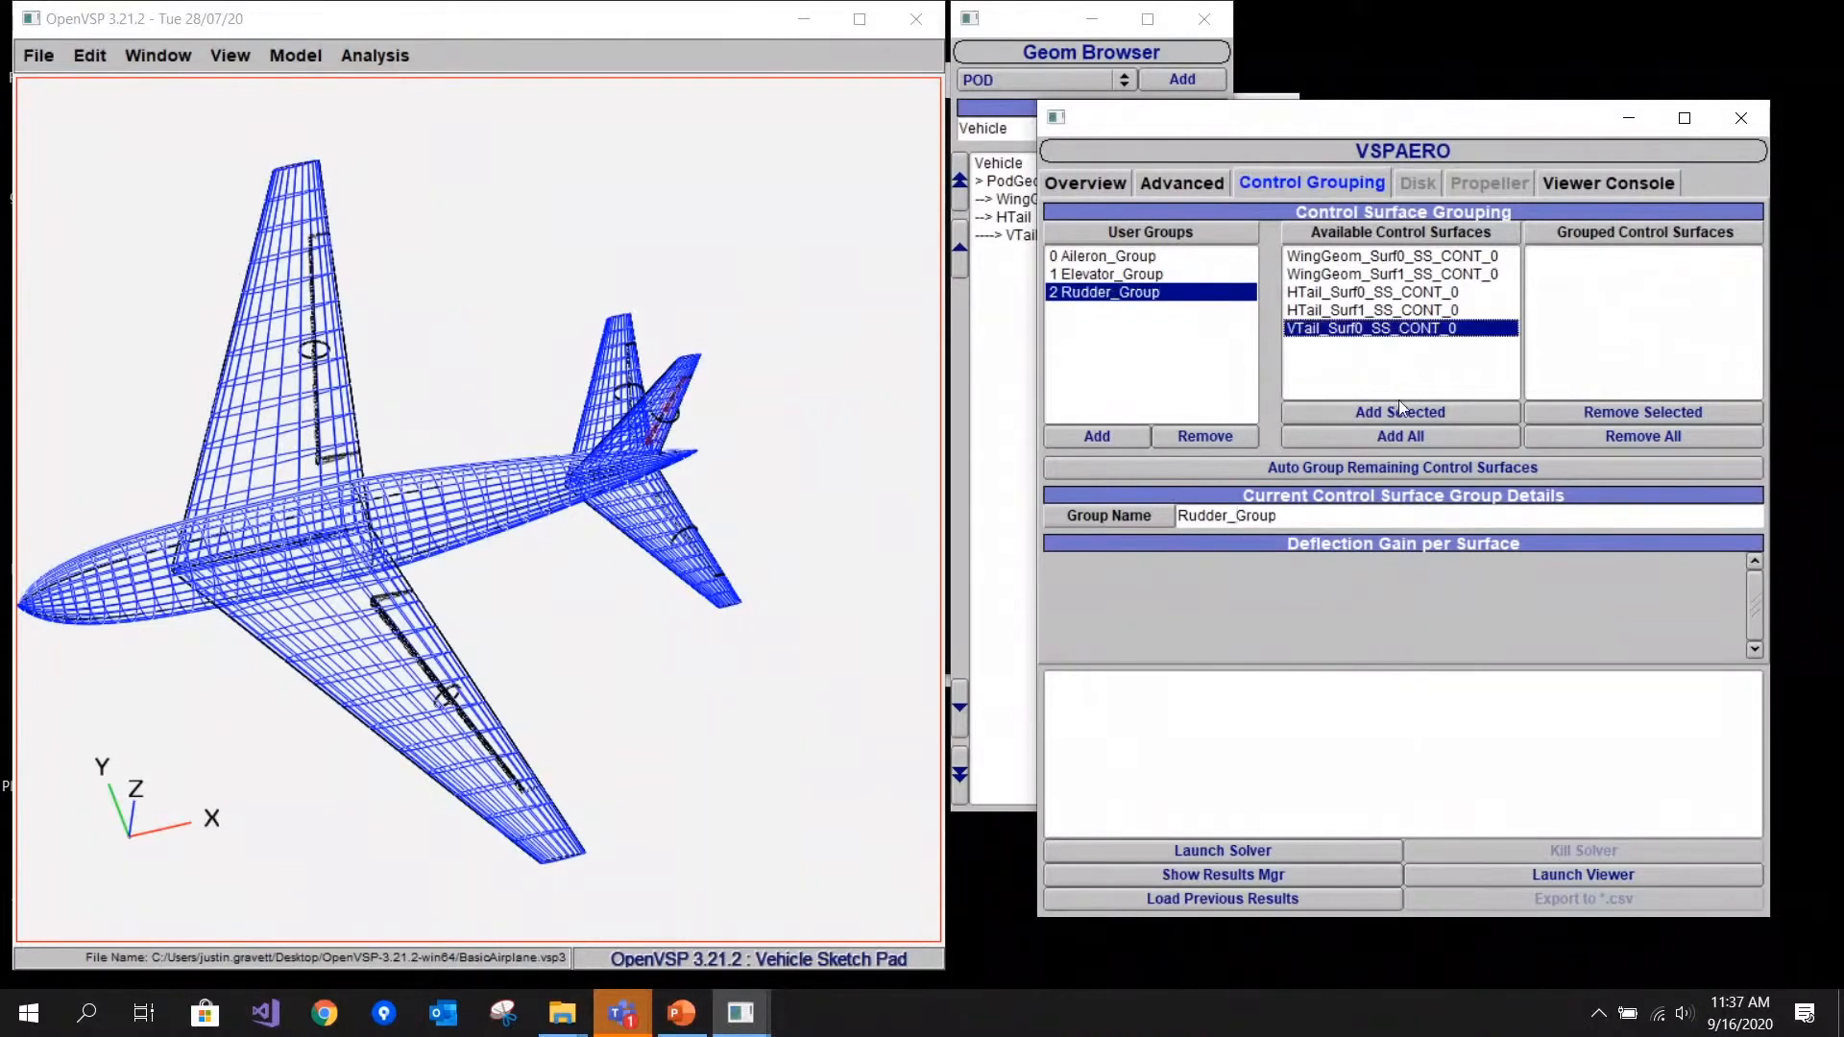
left_click(1399, 411)
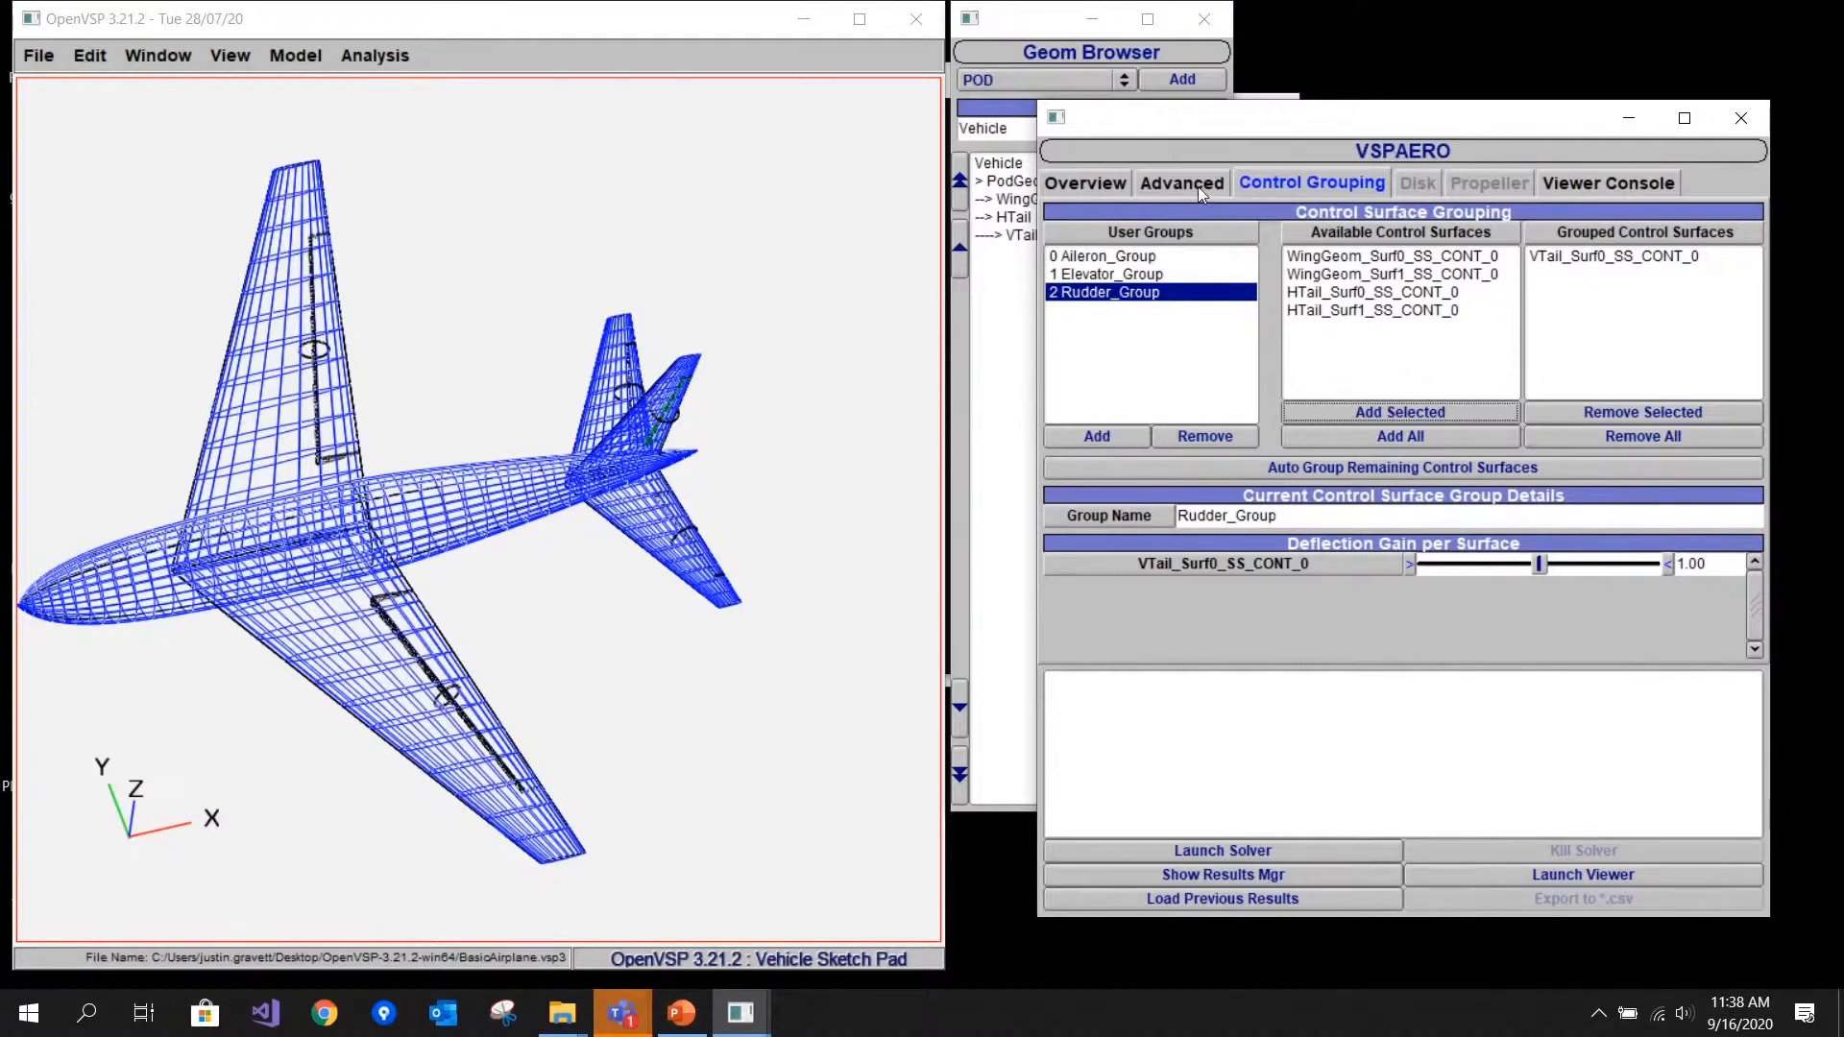
- Set the control group angles to 5 for Elevator_Group and 10 for Aileron_Group
left_click(1098, 188)
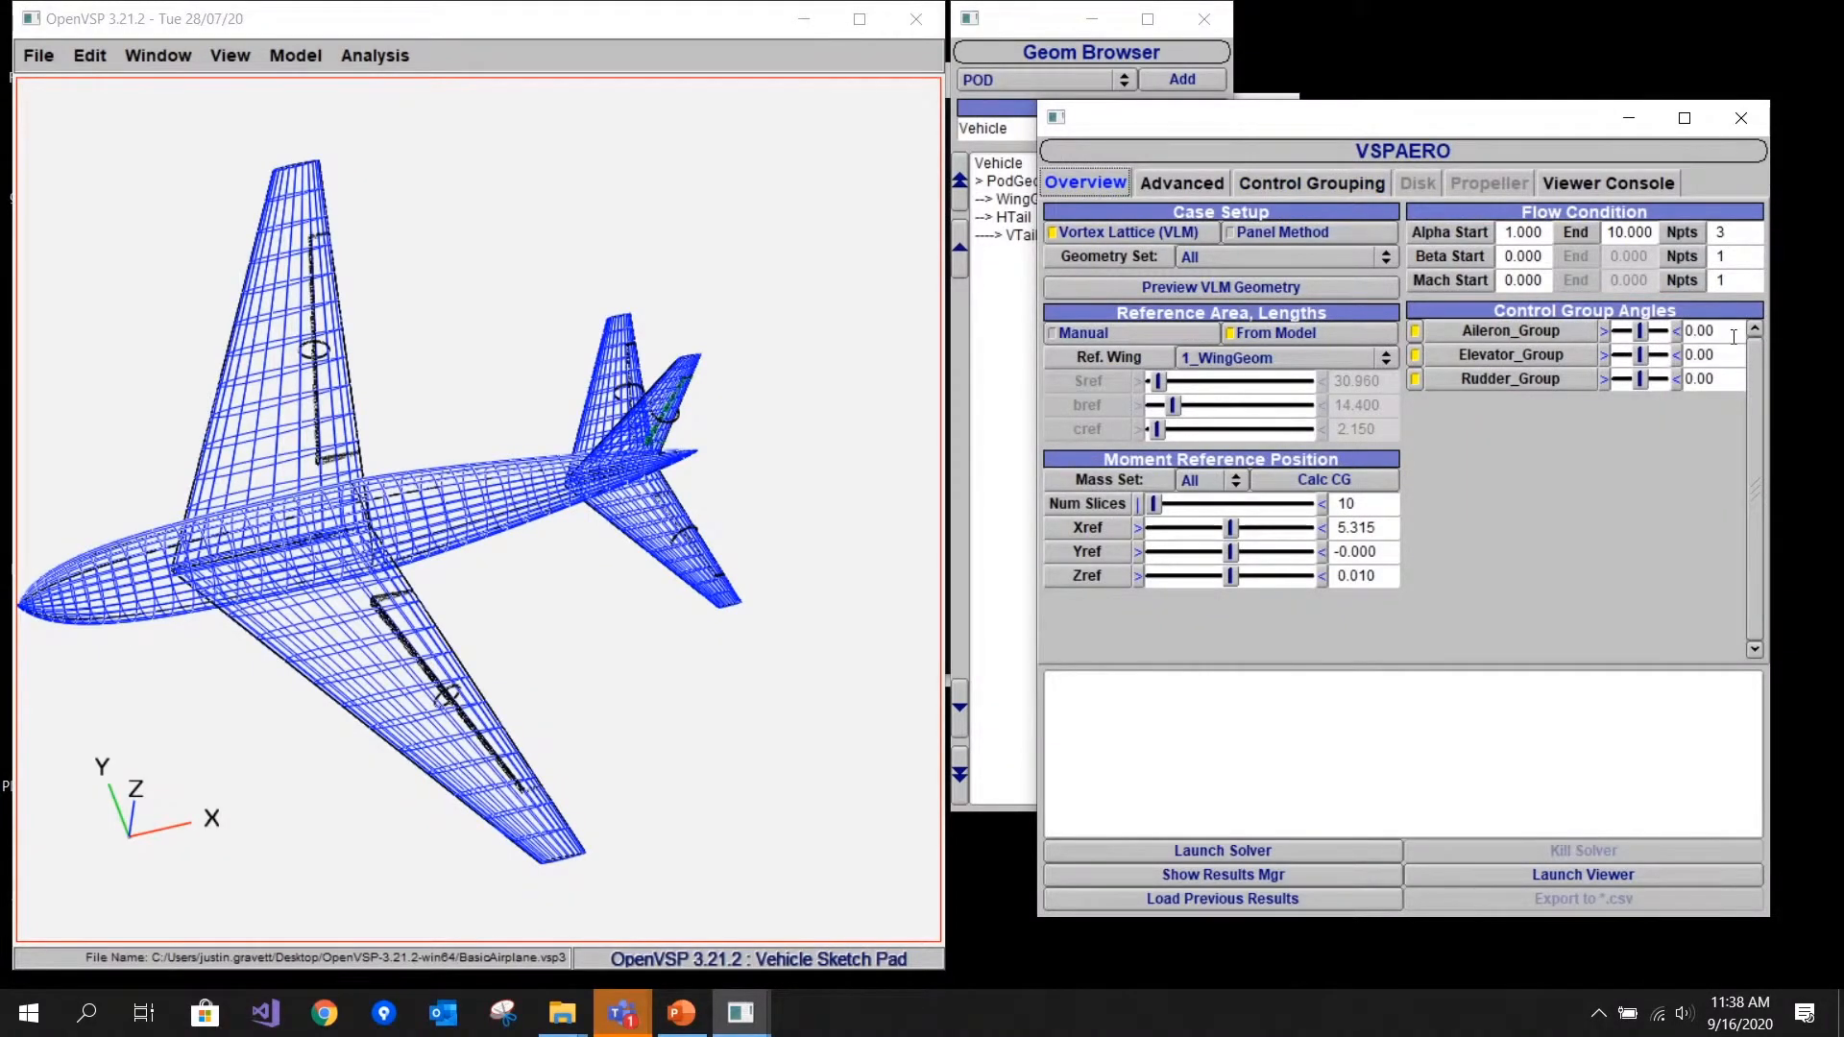
left_click(1691, 358)
type("5")
key("Return")
double_click(1690, 329)
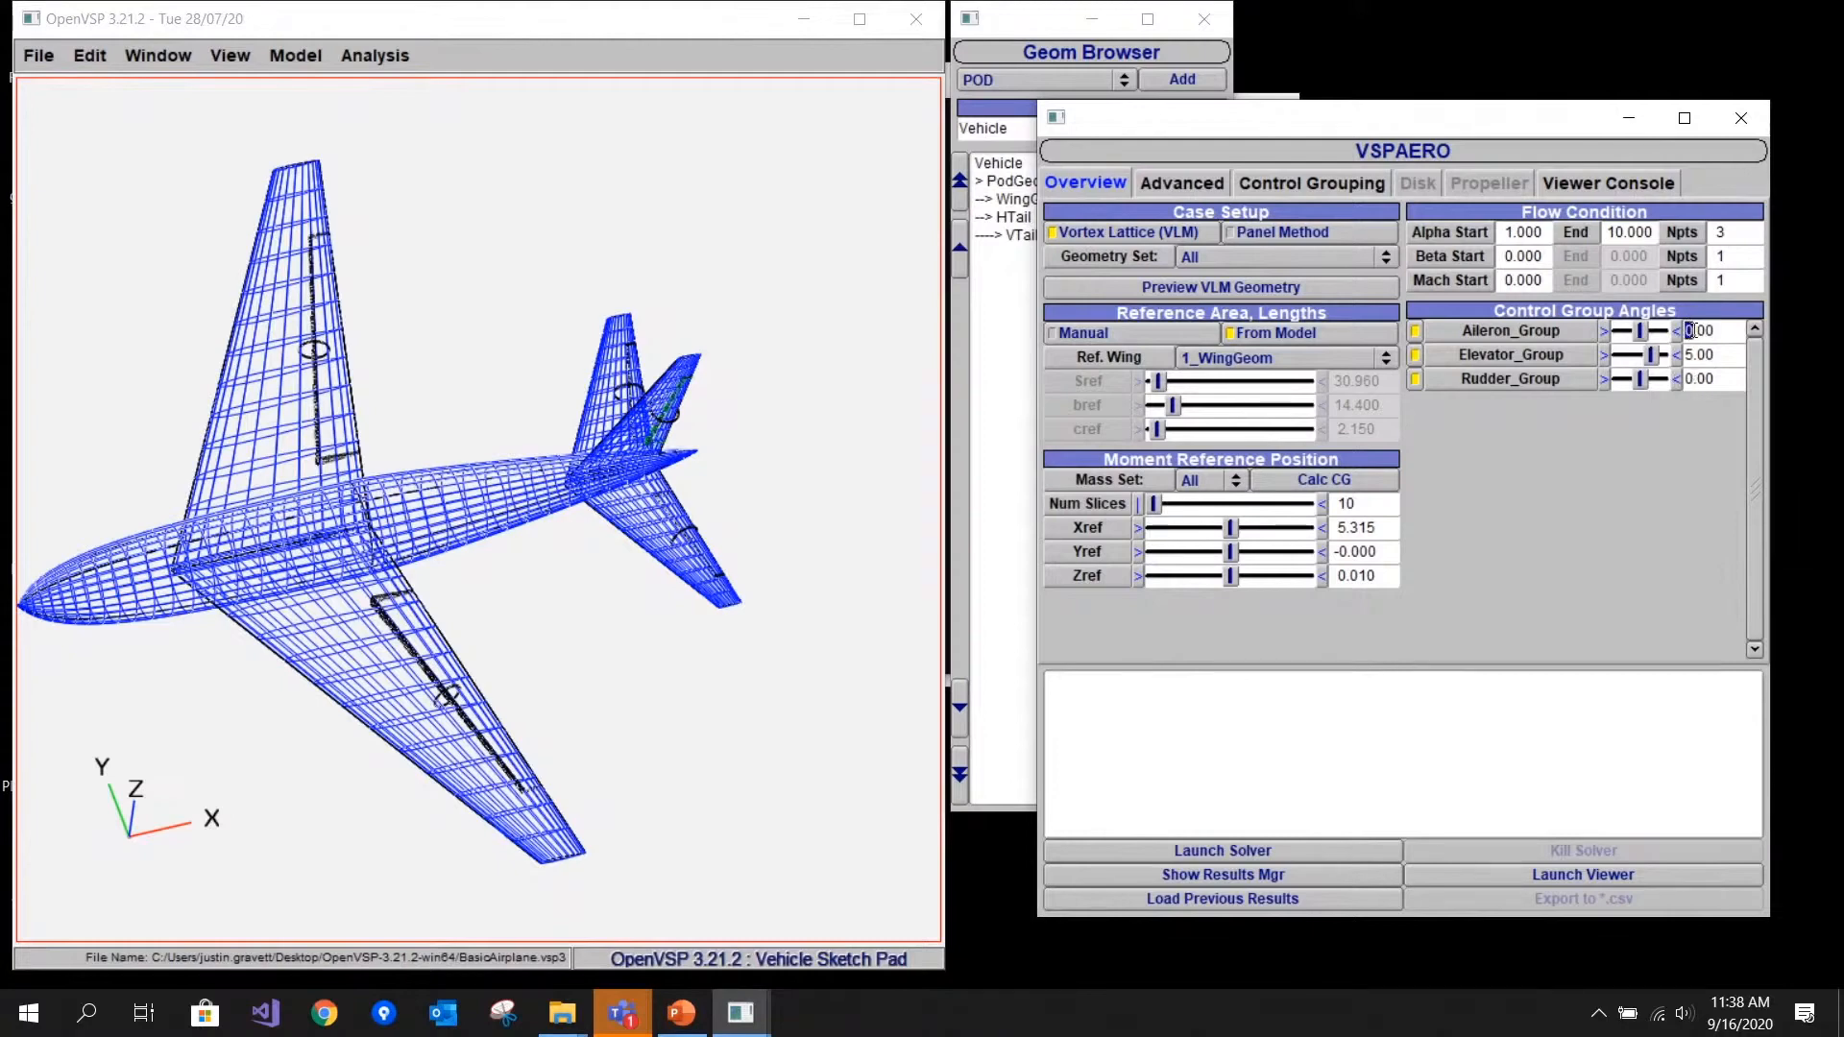
type("10")
key("Return")
- Set the number of alpha points to 1 and the number of wake iterations to 3
double_click(1720, 232)
type("1")
key("Return")
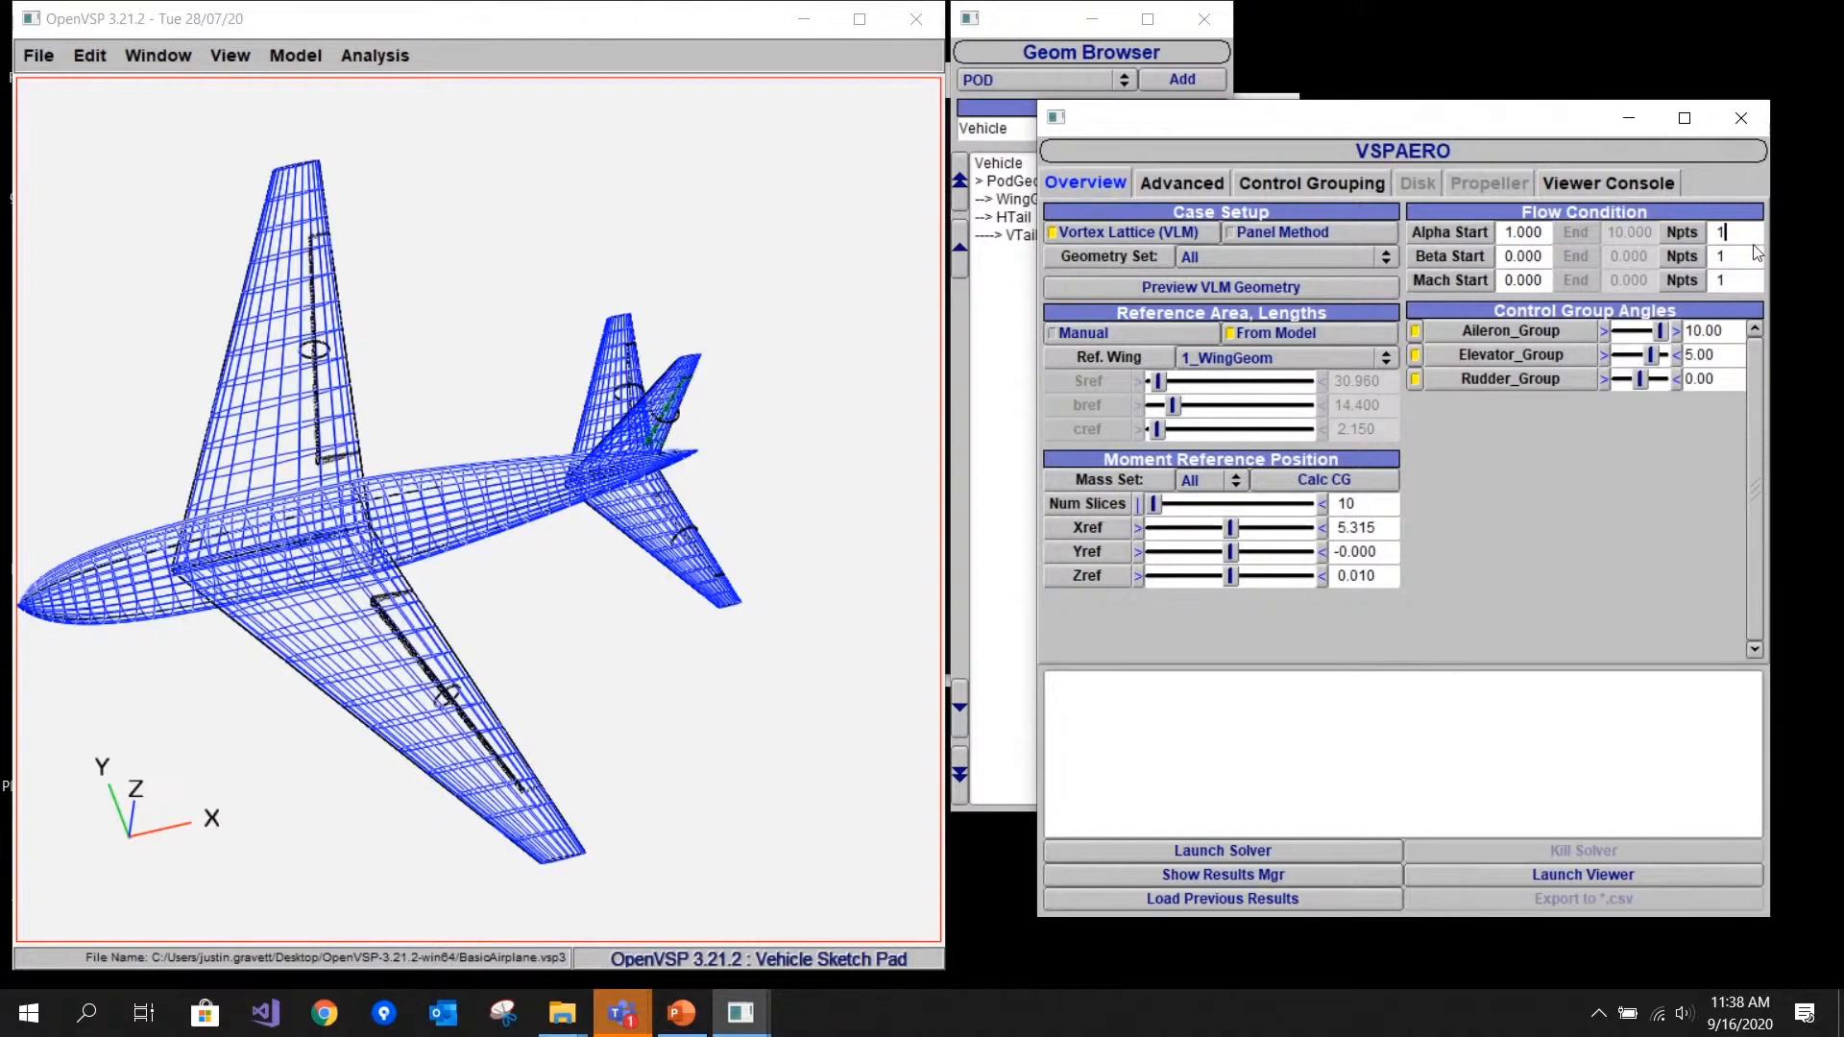
left_click(1215, 184)
left_click_drag(1188, 448, 1165, 450)
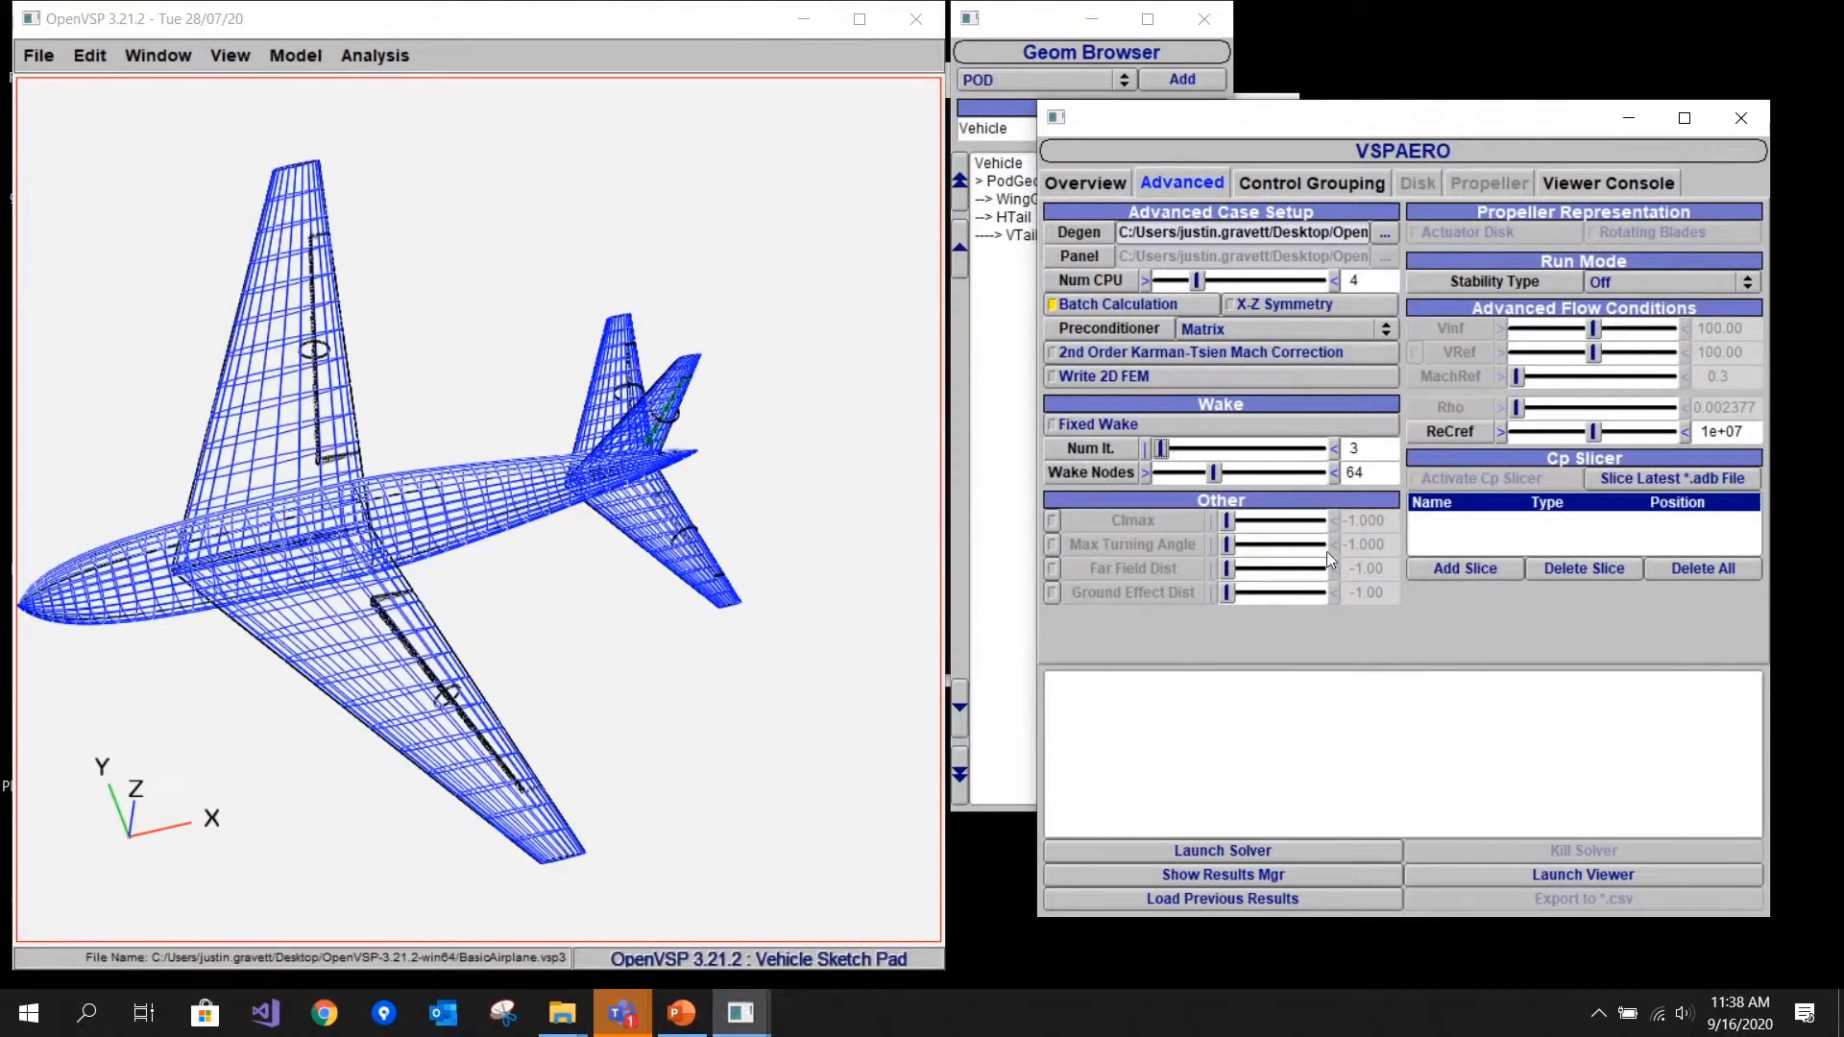
- Set the stability type to Steady and launch the solver
left_click(1748, 283)
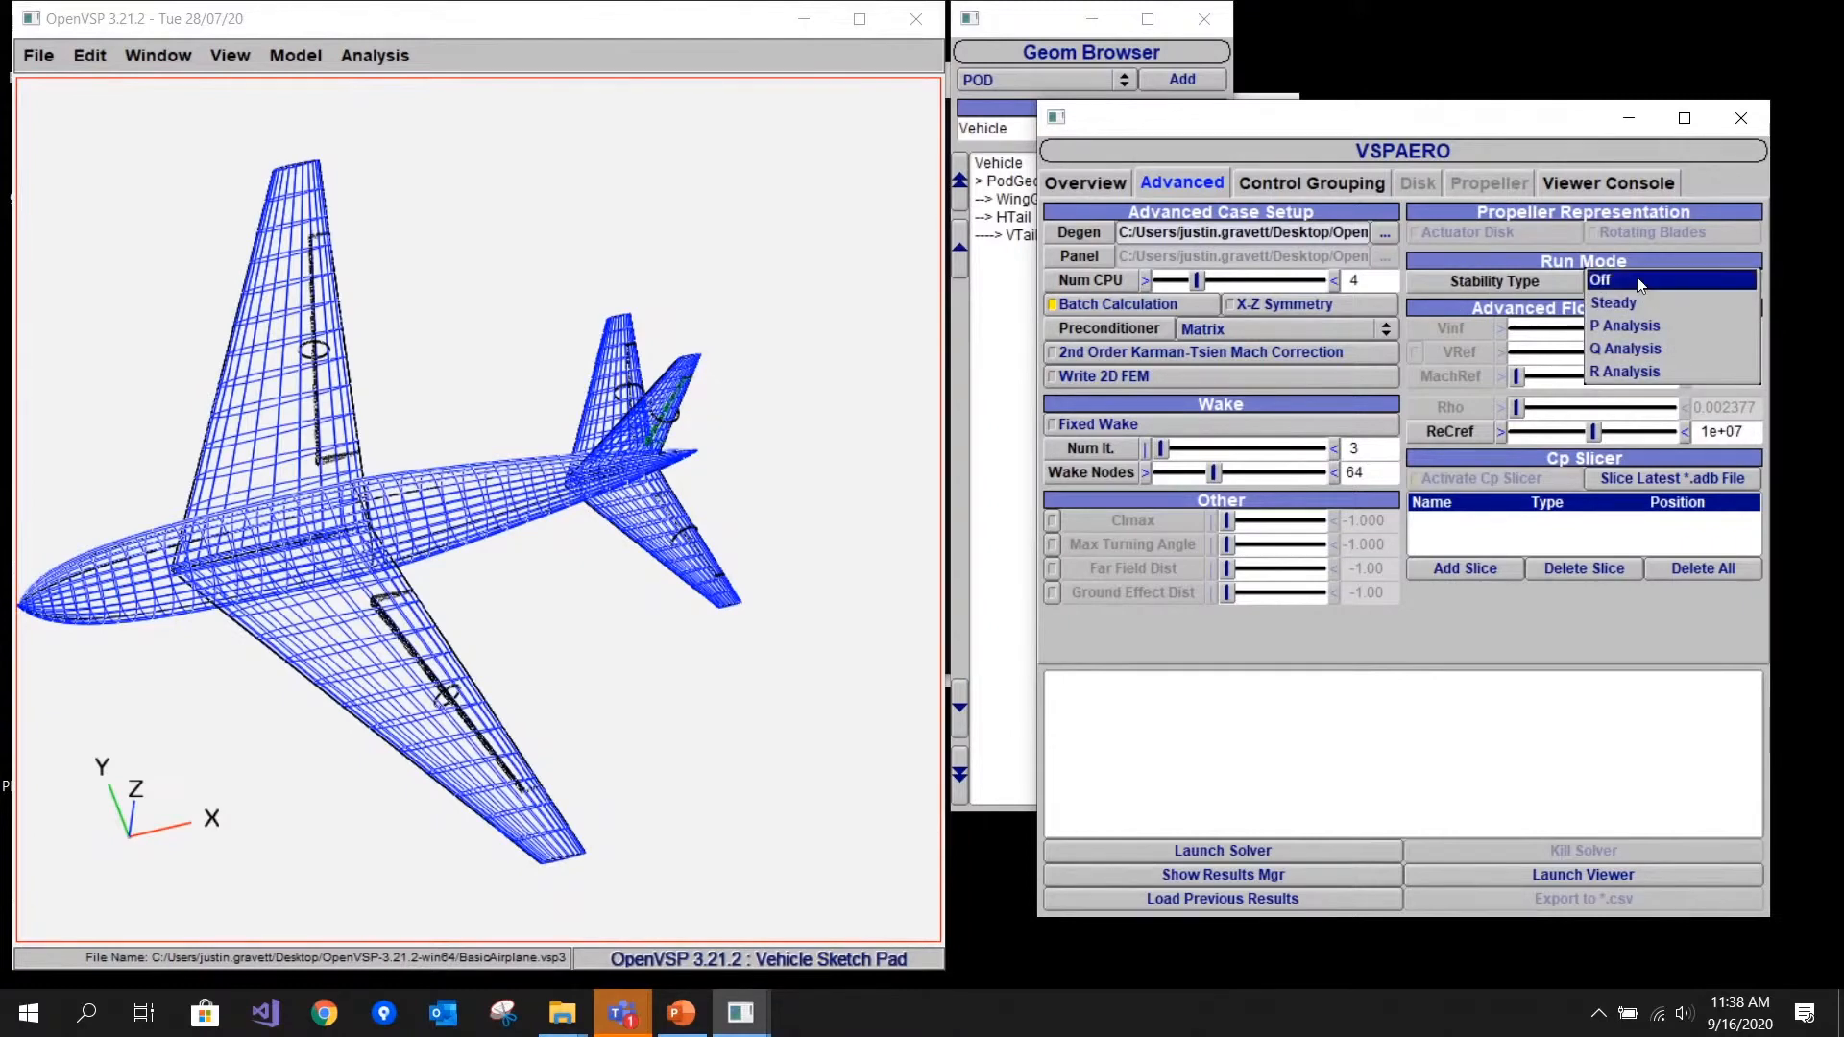
left_click(1651, 306)
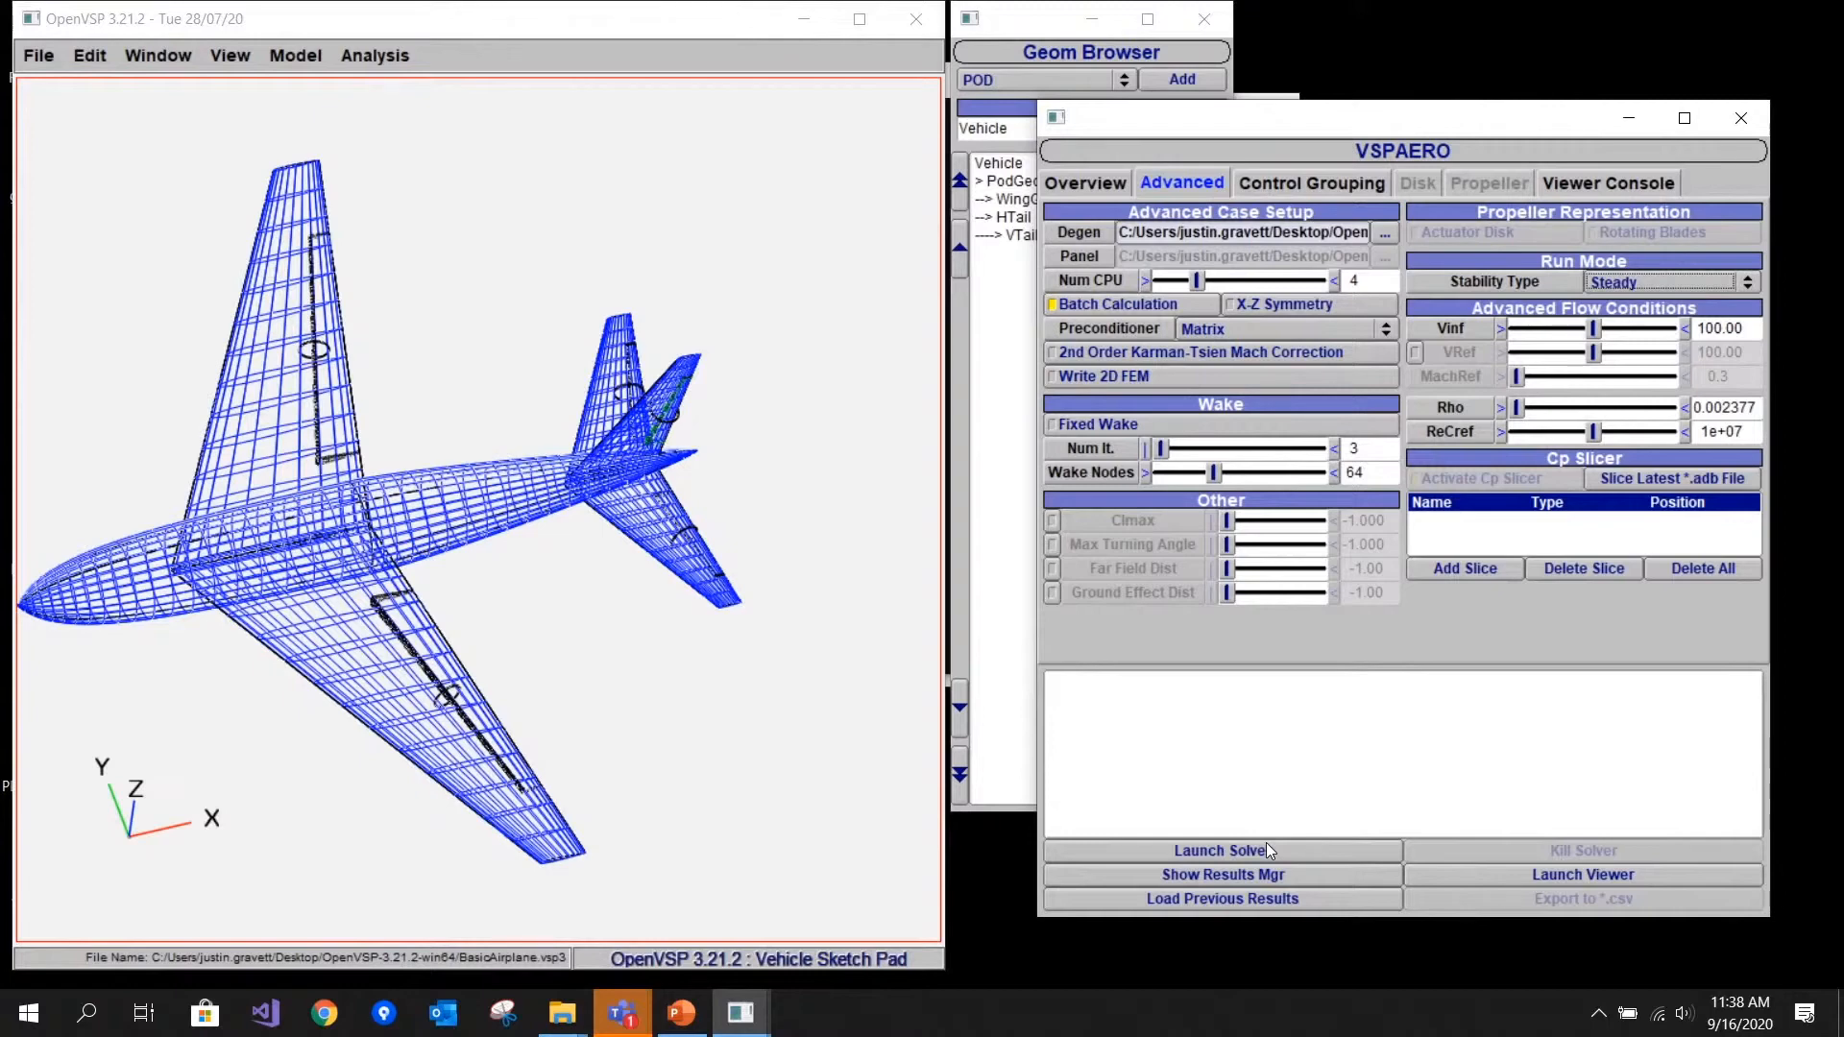
left_click(1267, 846)
left_click(1119, 180)
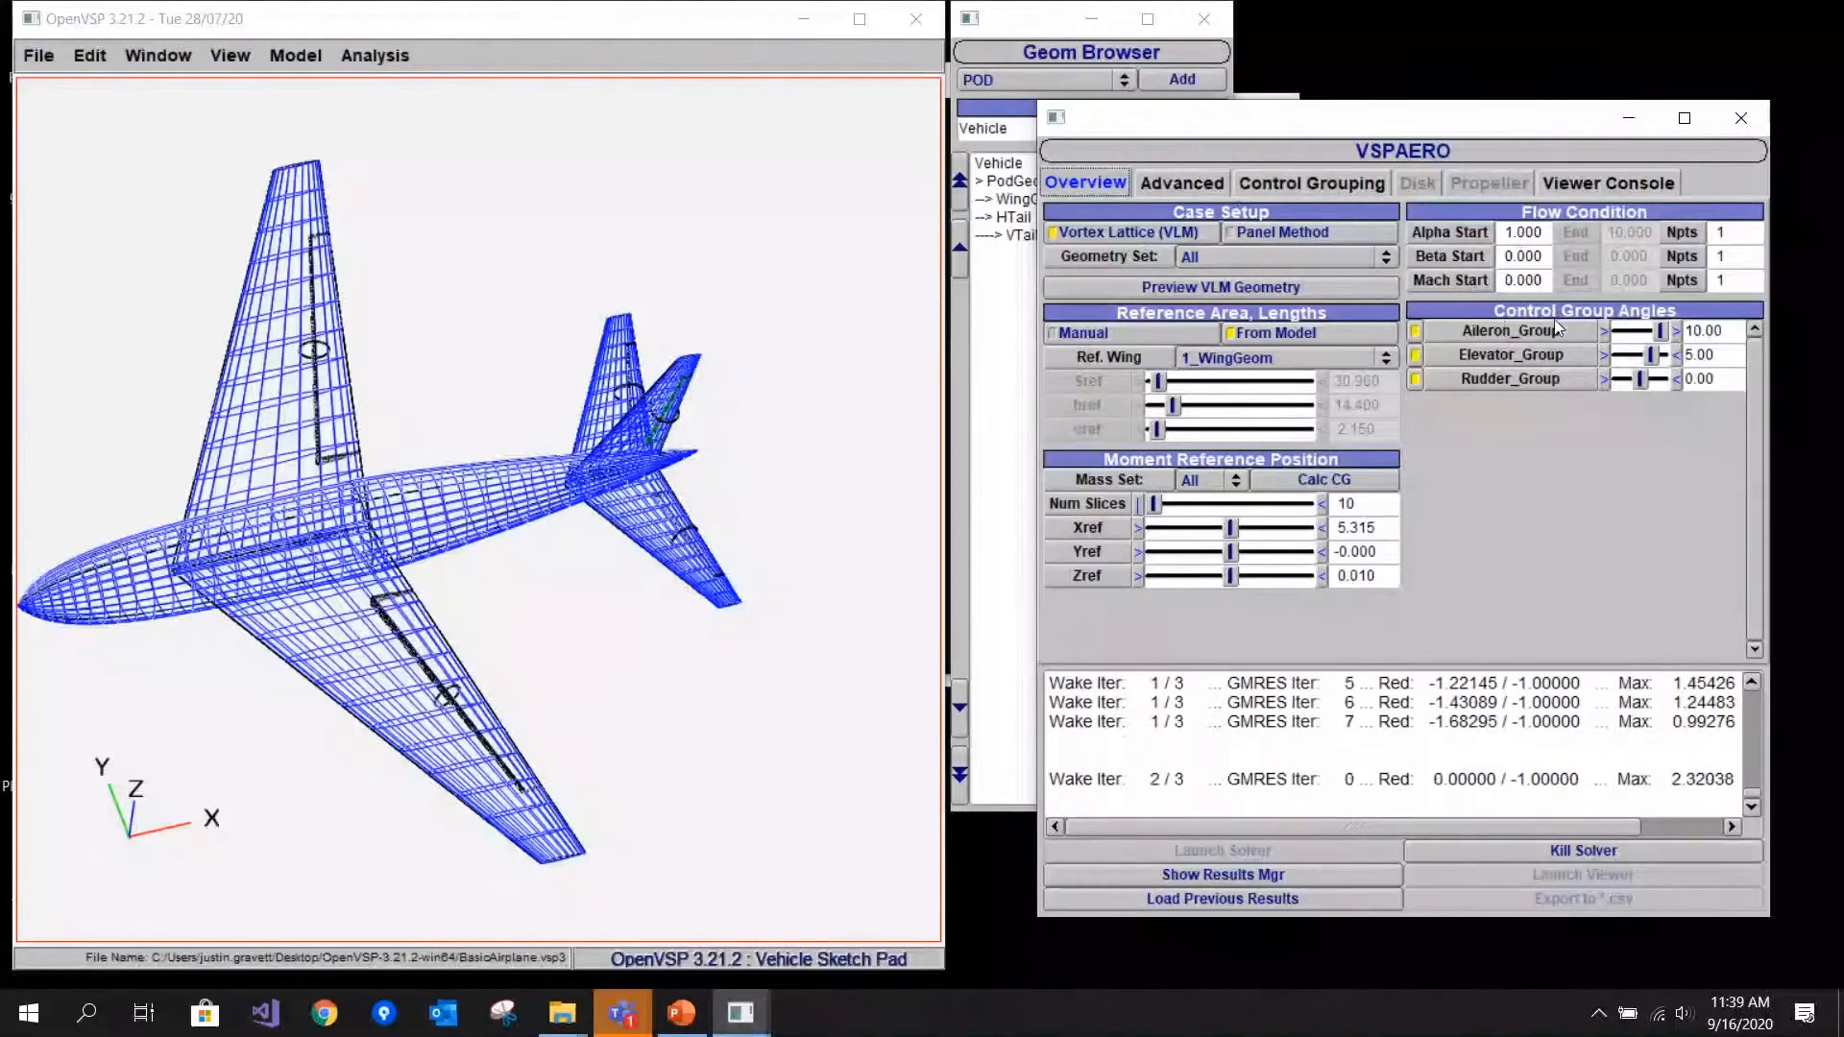
left_click(1212, 183)
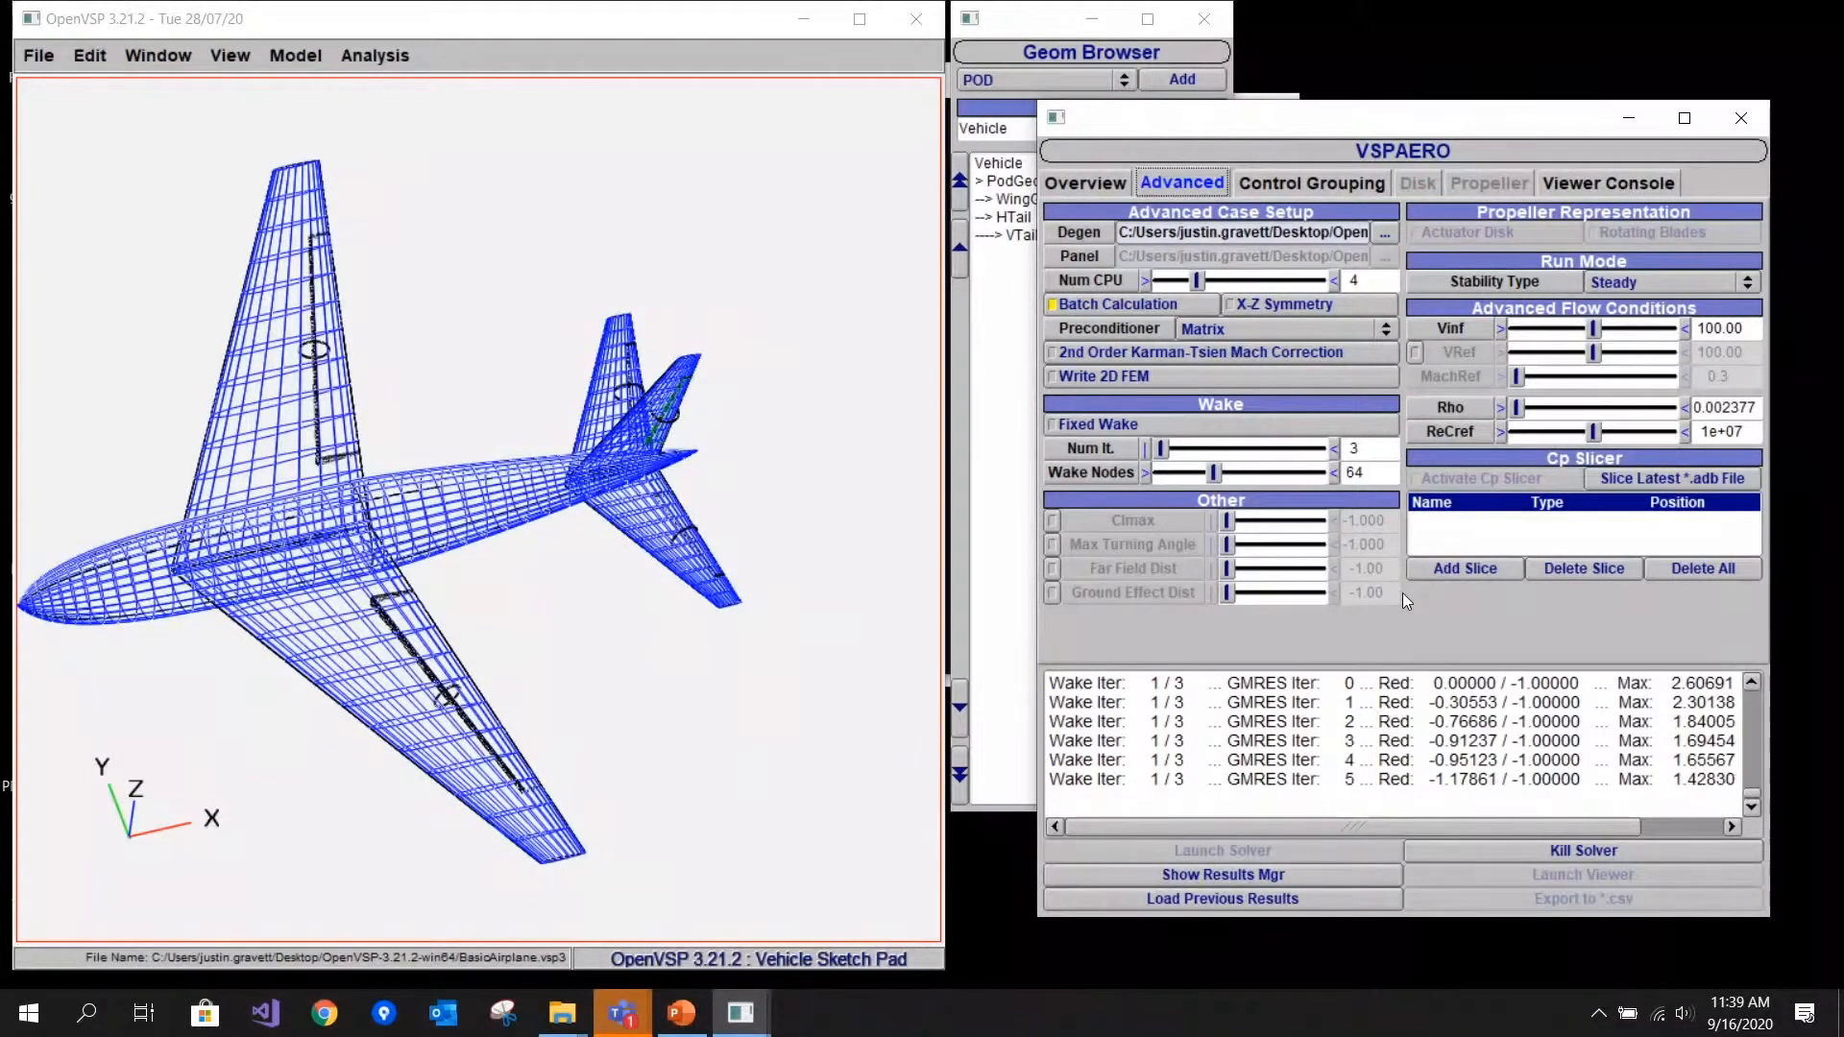
- Switch to the OpenVSP-3.21.2-win64 folder, sort it by modification date and open BasicAirplane_DegenGeom.stab in Notepad++
mouse_move(562, 1013)
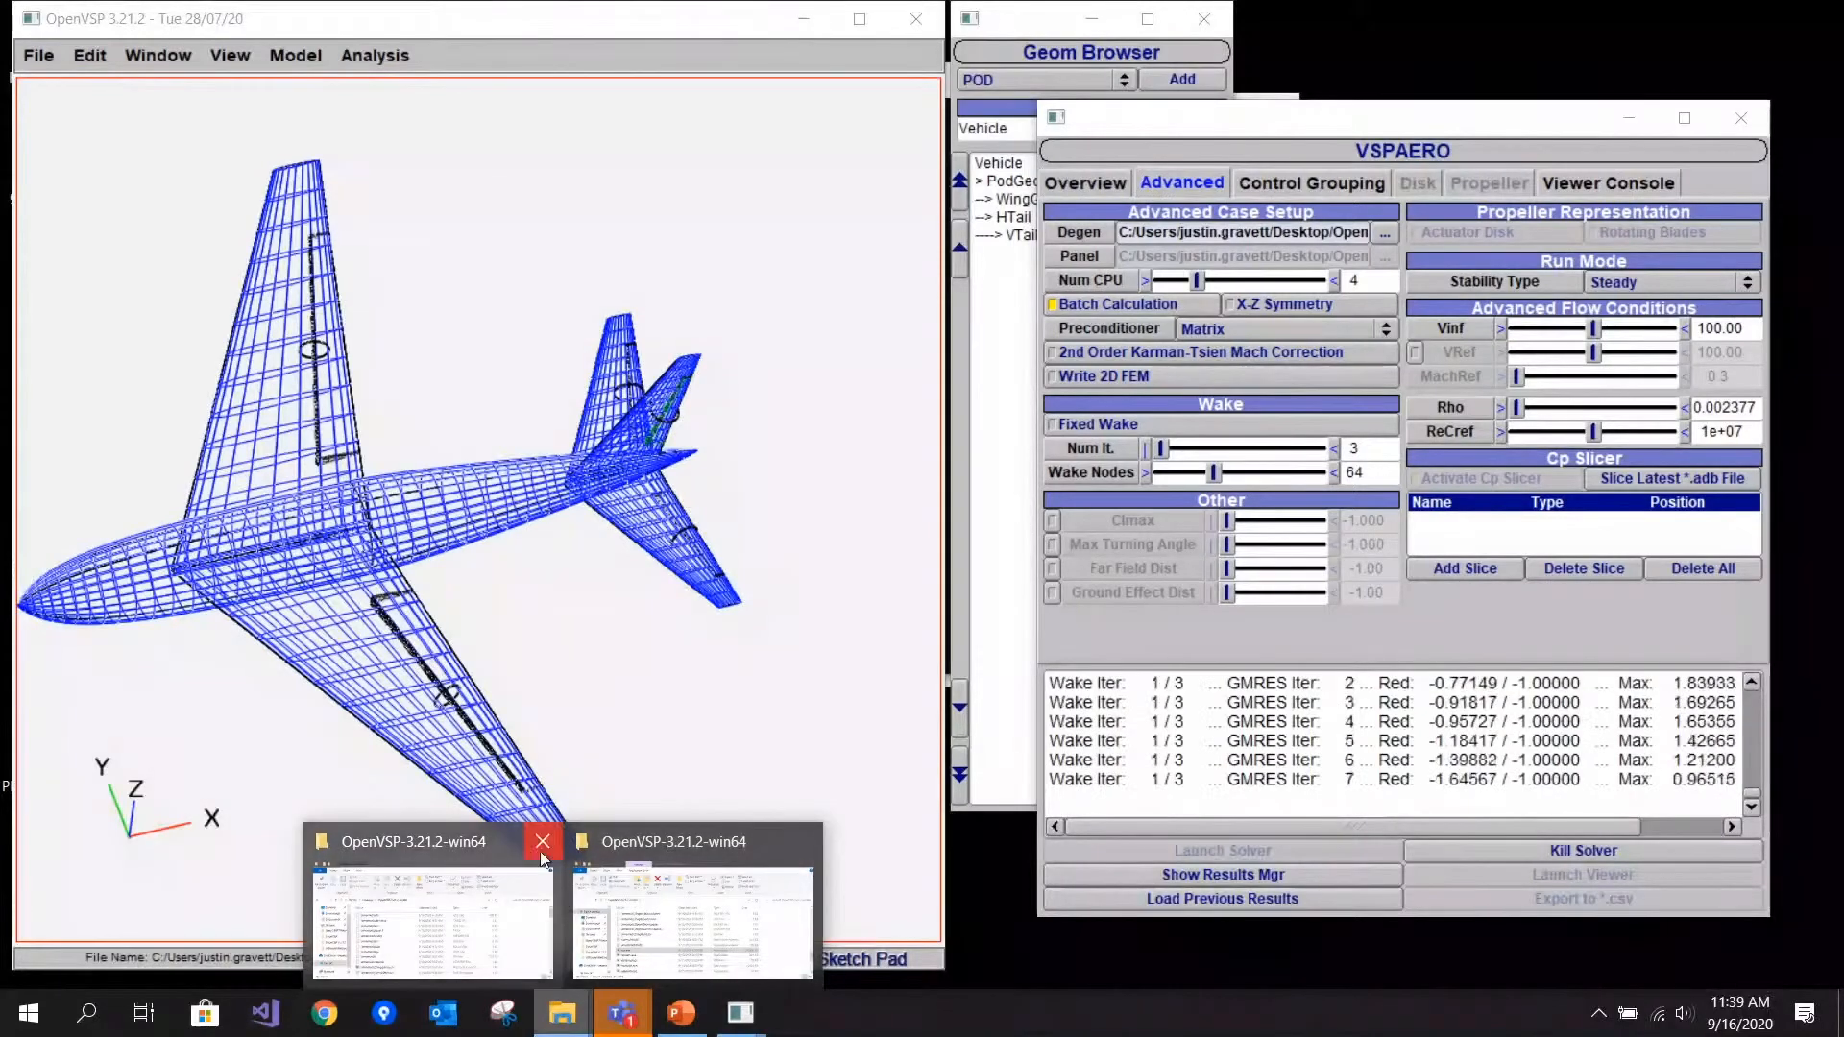
left_click(608, 910)
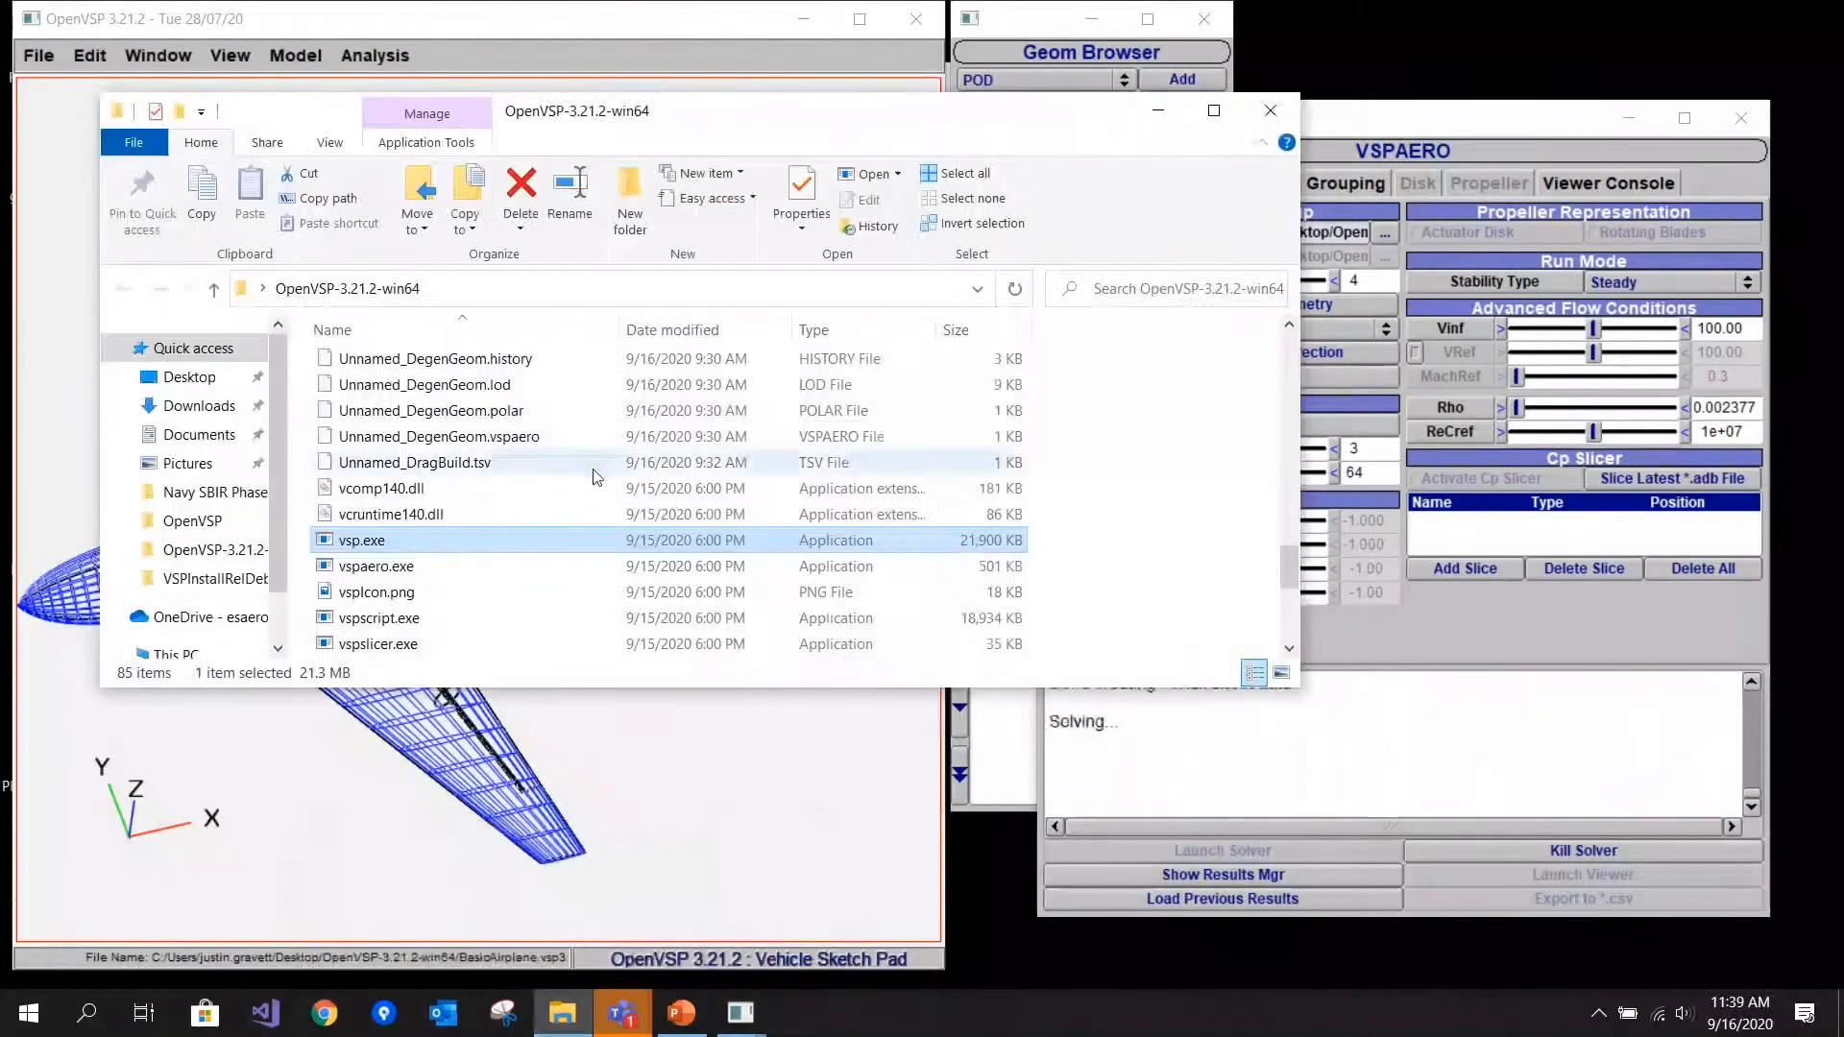
scroll(624, 471, "up", 6)
left_click(646, 329)
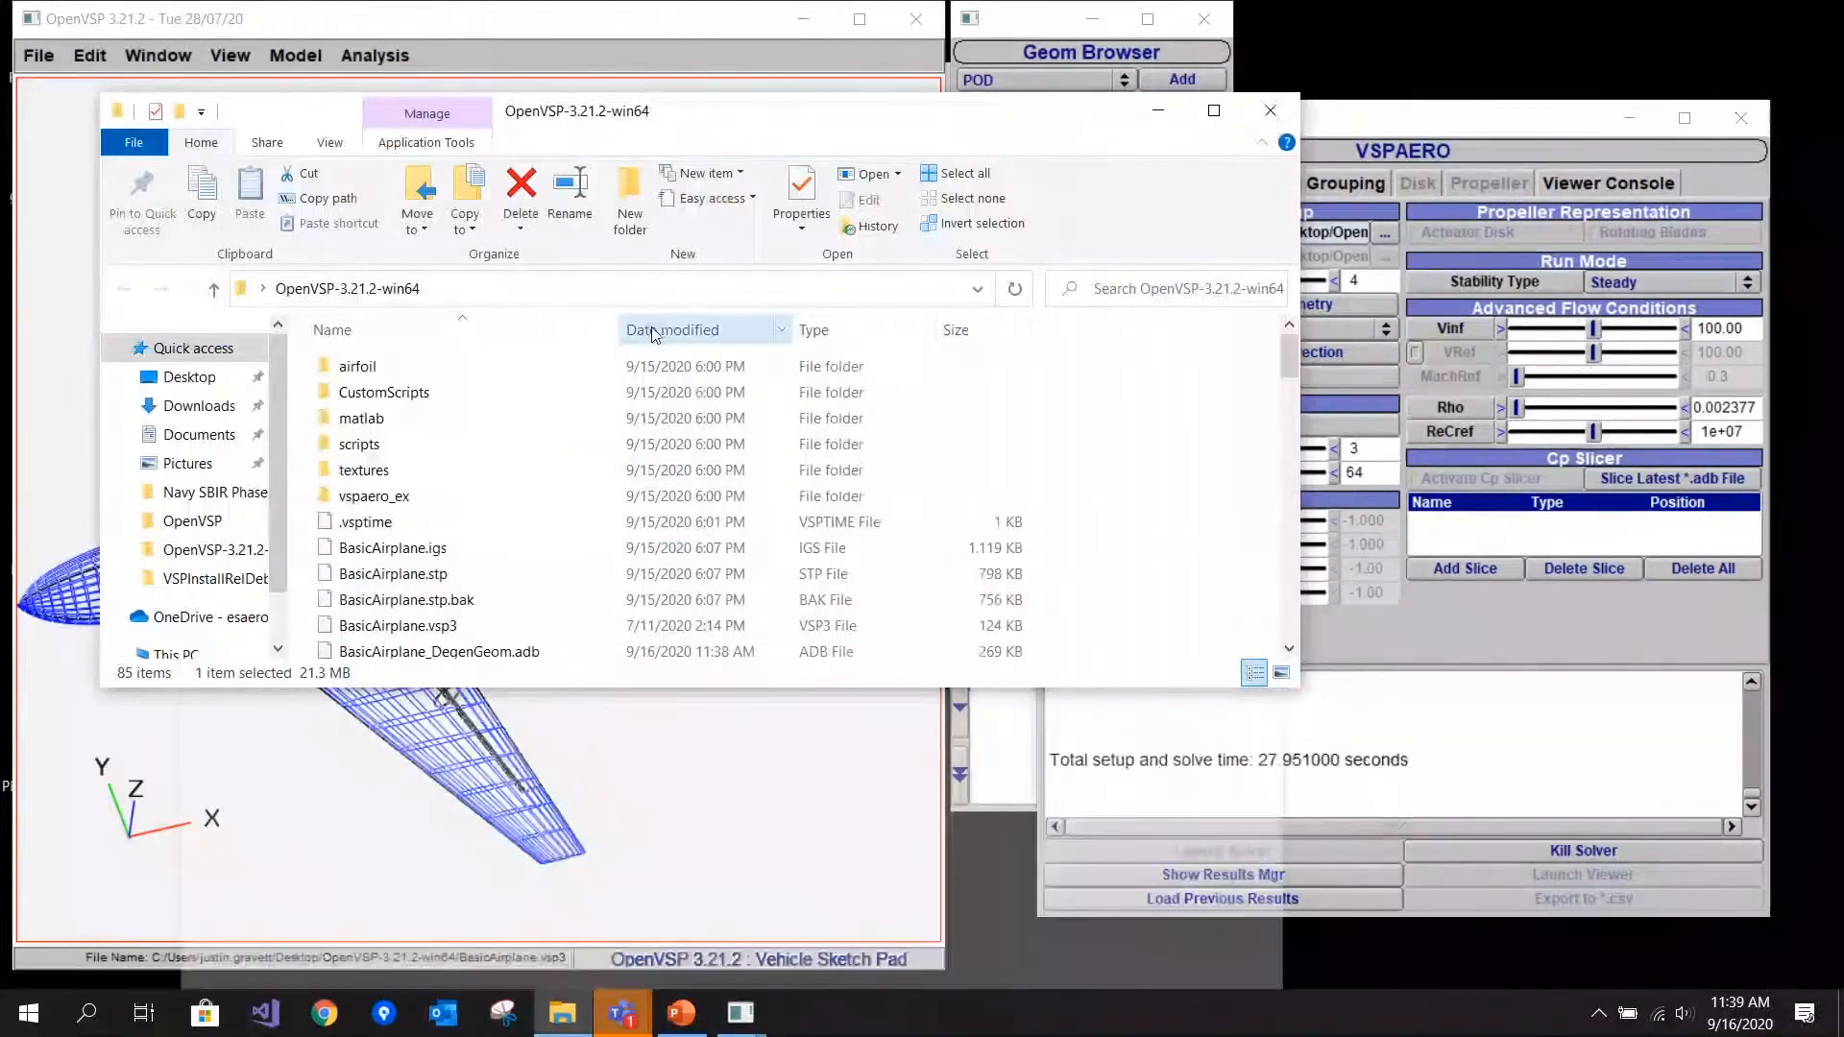
scroll(622, 439, "up", 10)
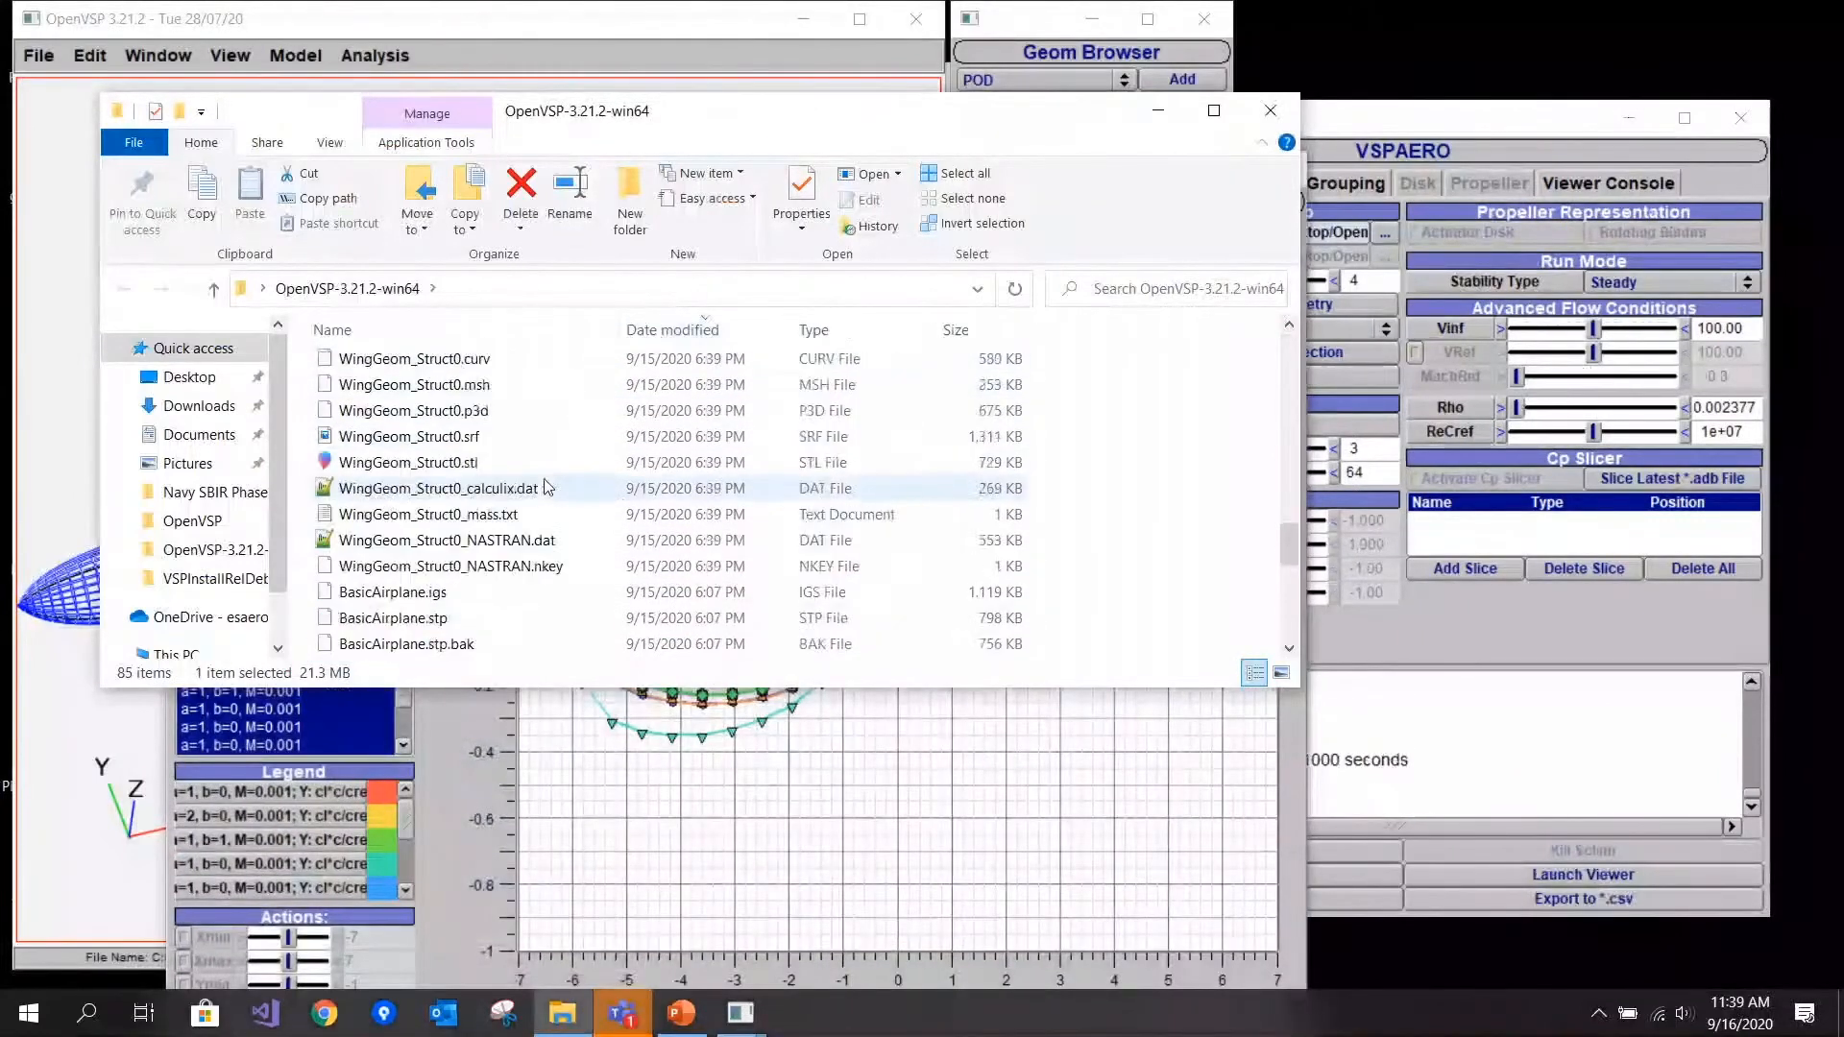
left_click_drag(1287, 396, 1287, 348)
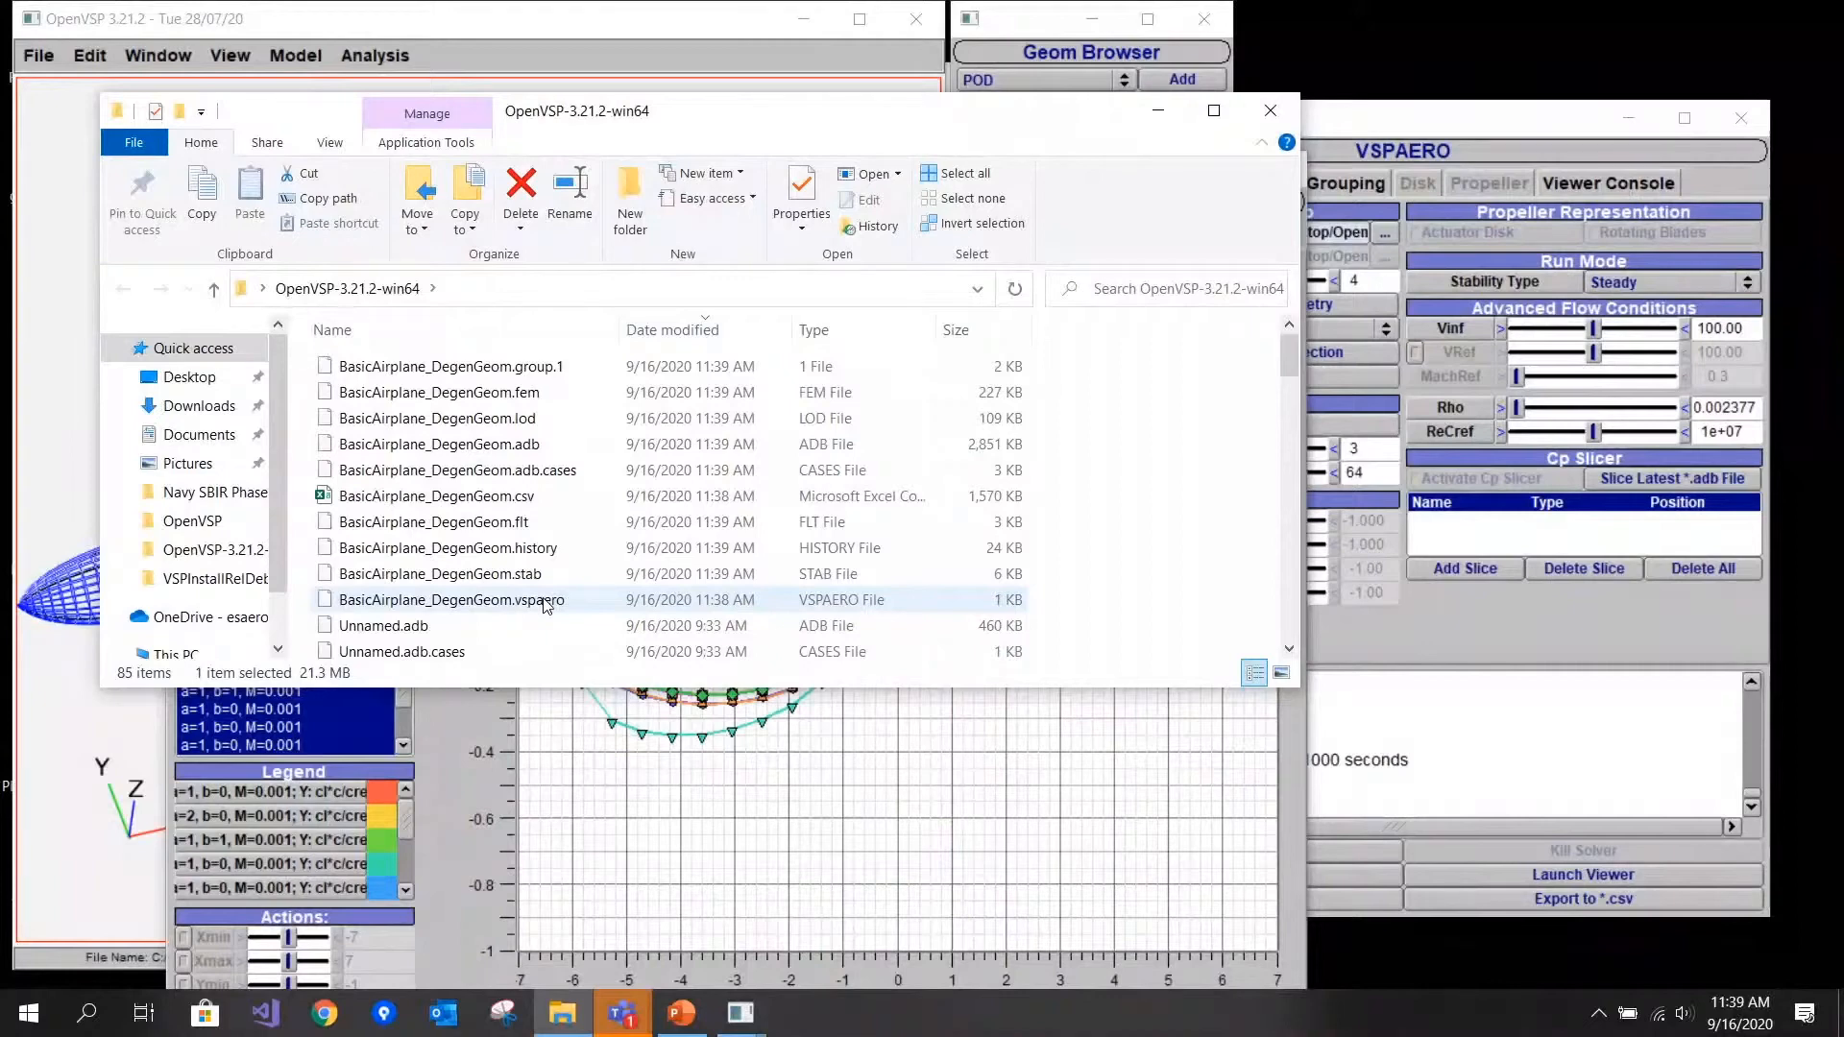
left_click_drag(481, 574, 634, 189)
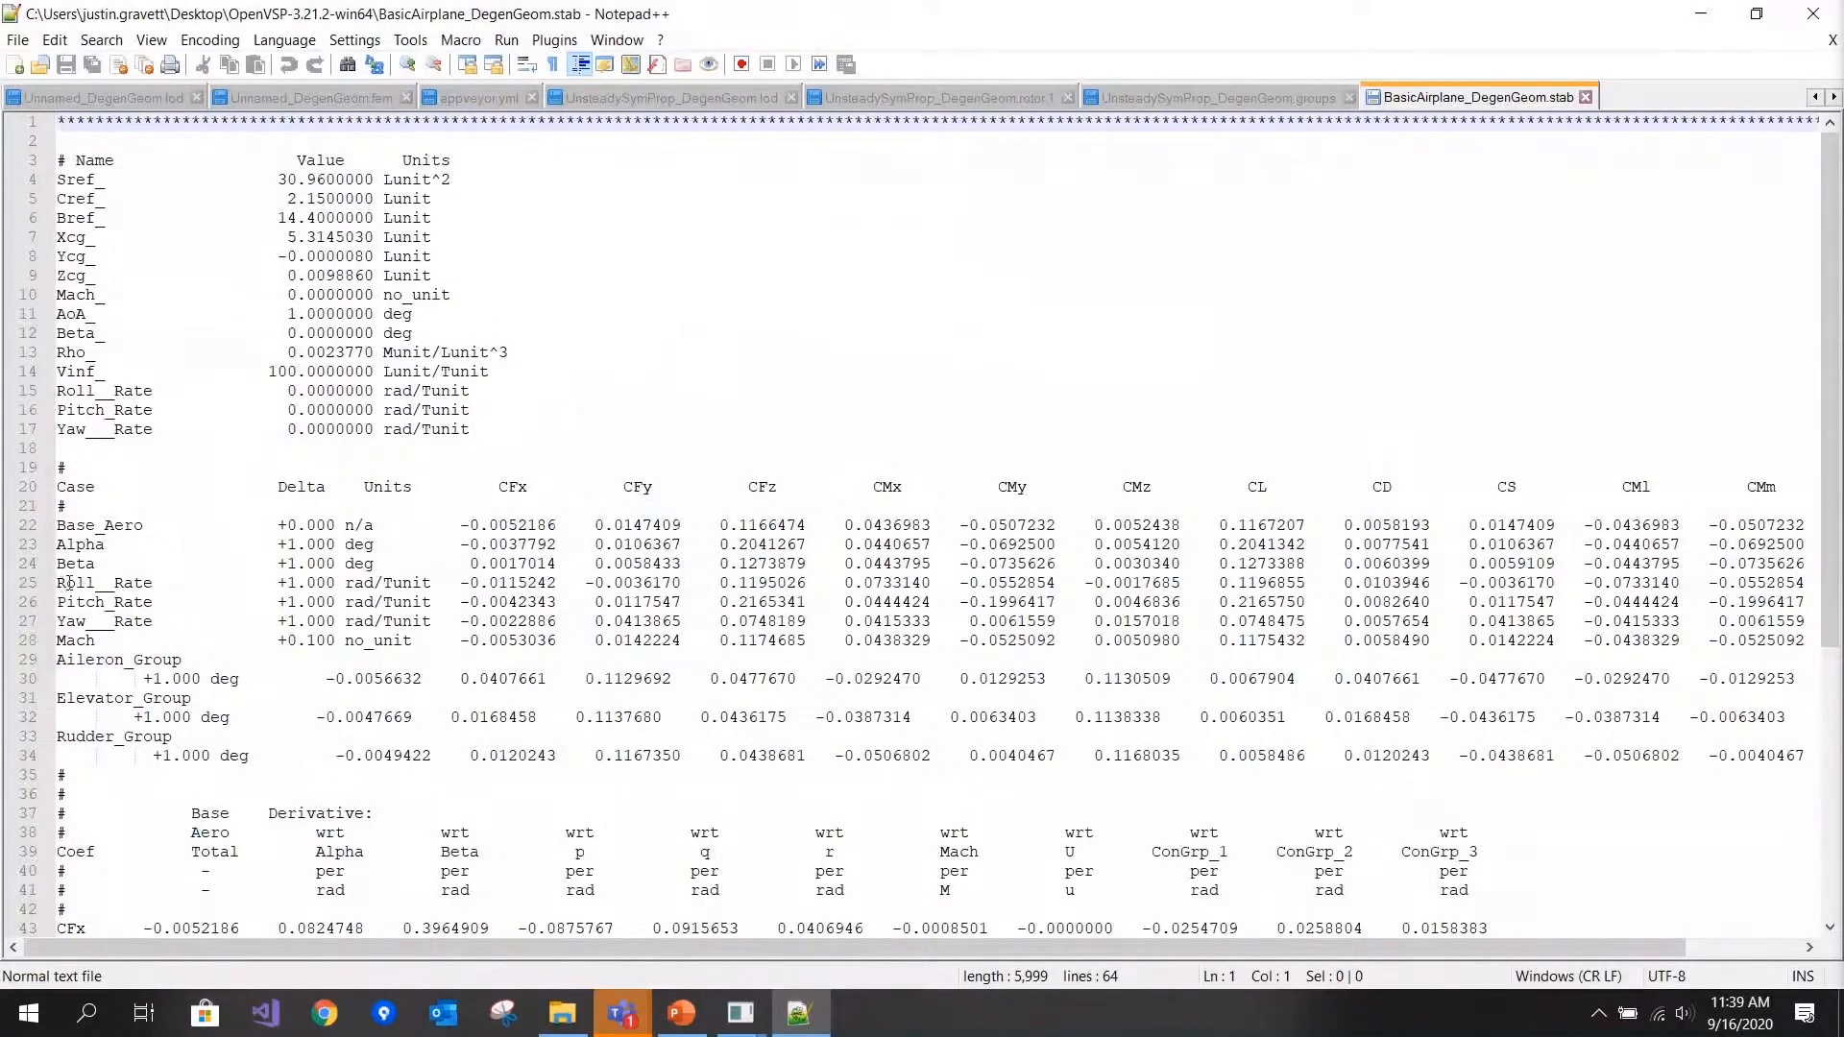
- Examine the stability file's reference values, perturbation cases, control group derivatives and static margin results
left_click(70, 642)
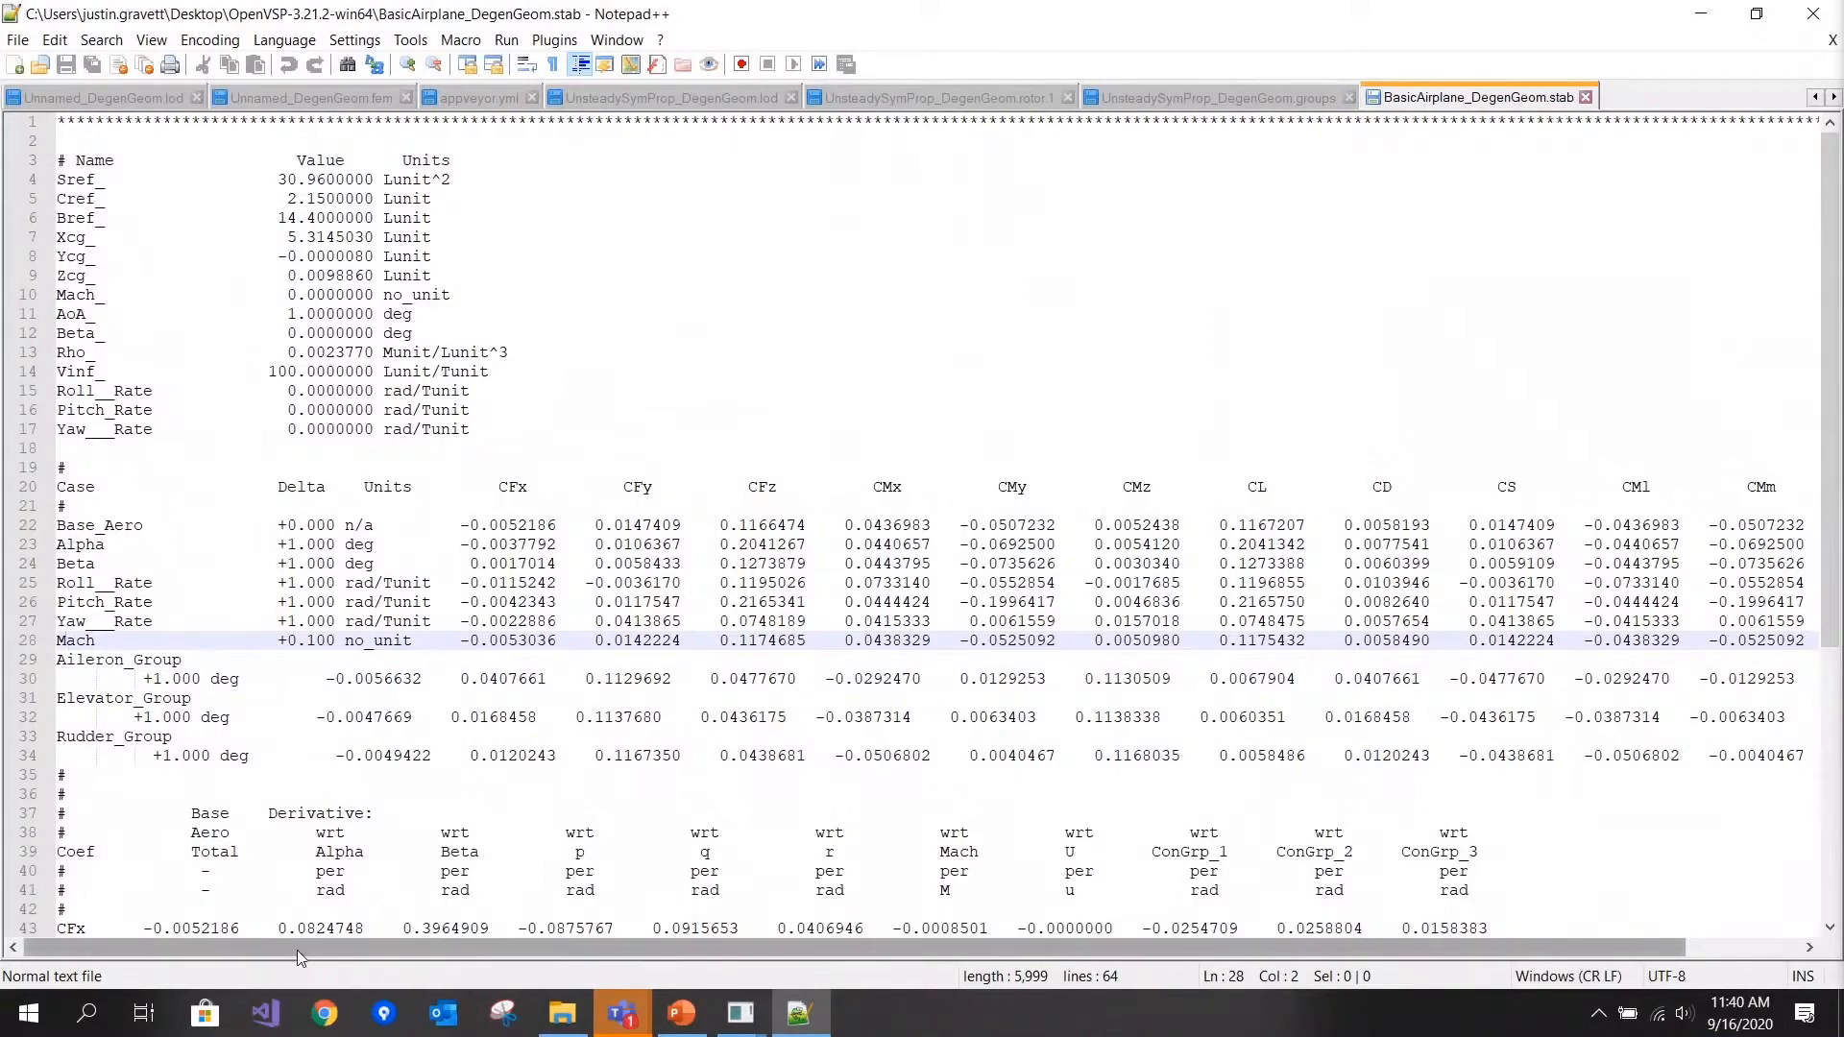
mouse_move(303, 957)
left_mouse_down()
mouse_move(502, 975)
mouse_move(299, 961)
left_mouse_up()
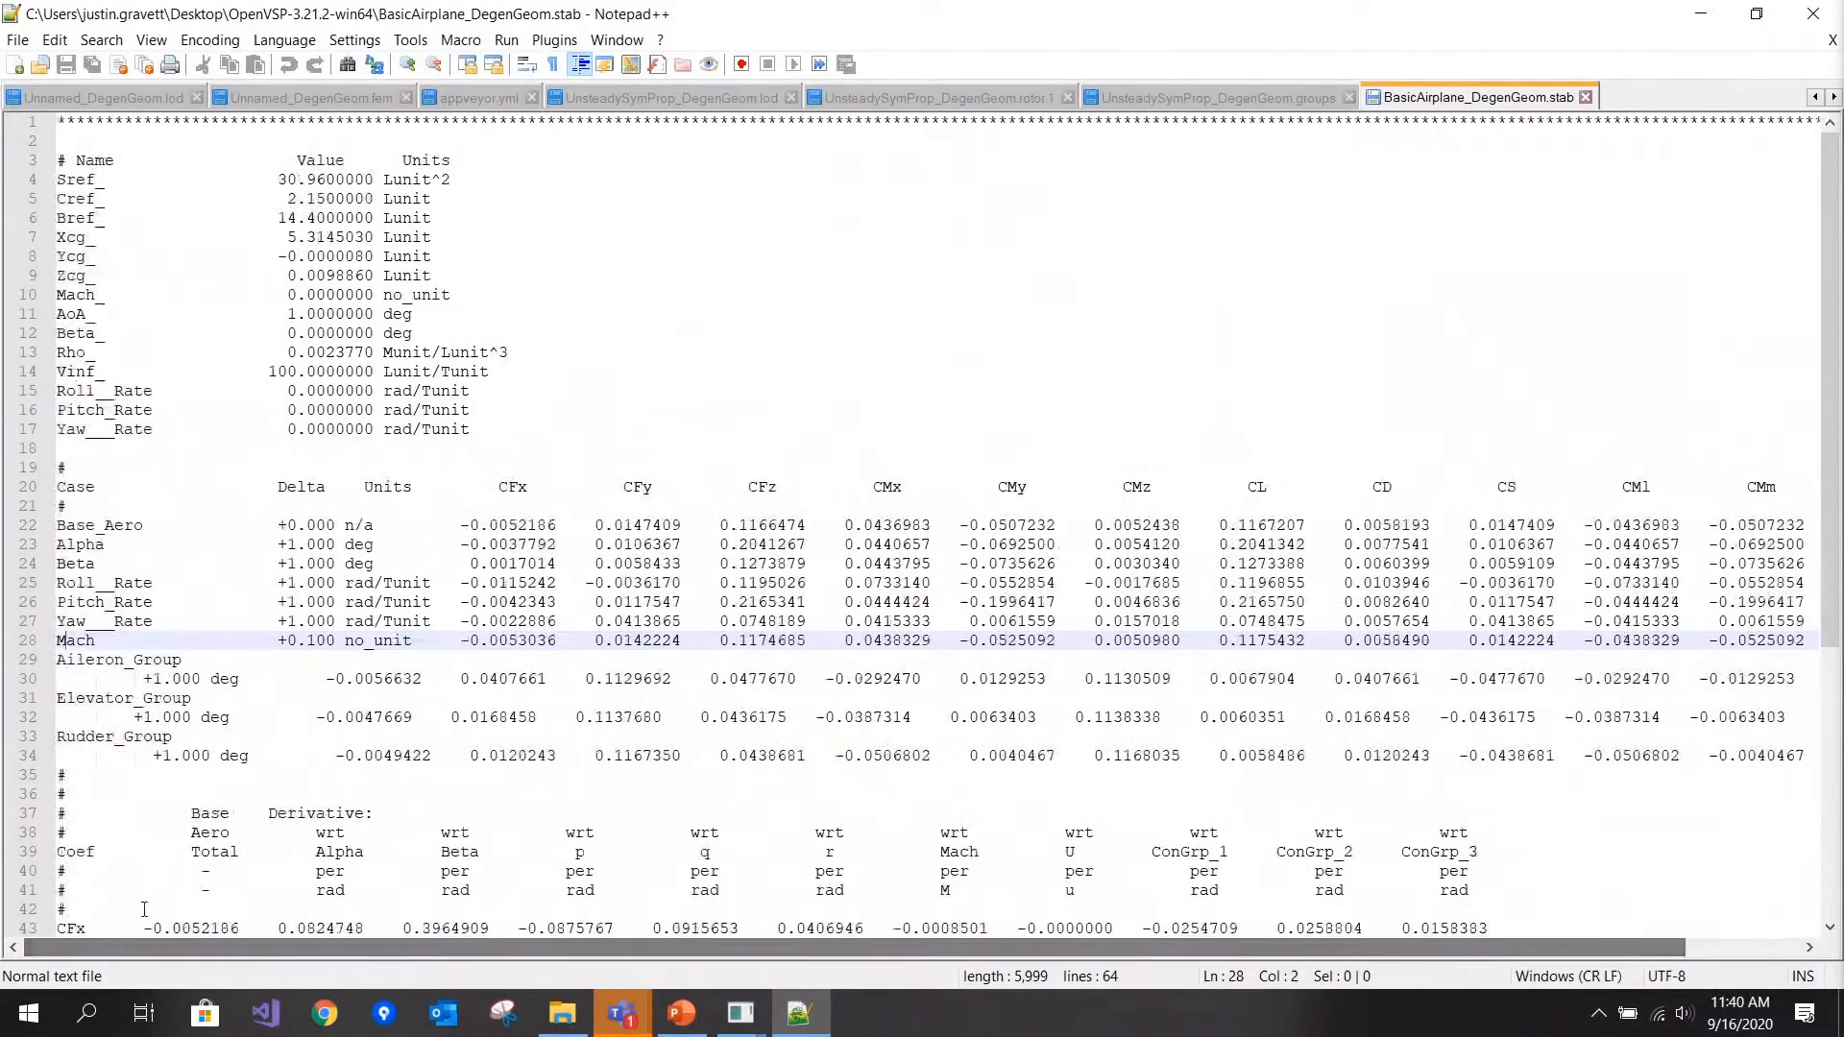
scroll(720, 477, "down", 1)
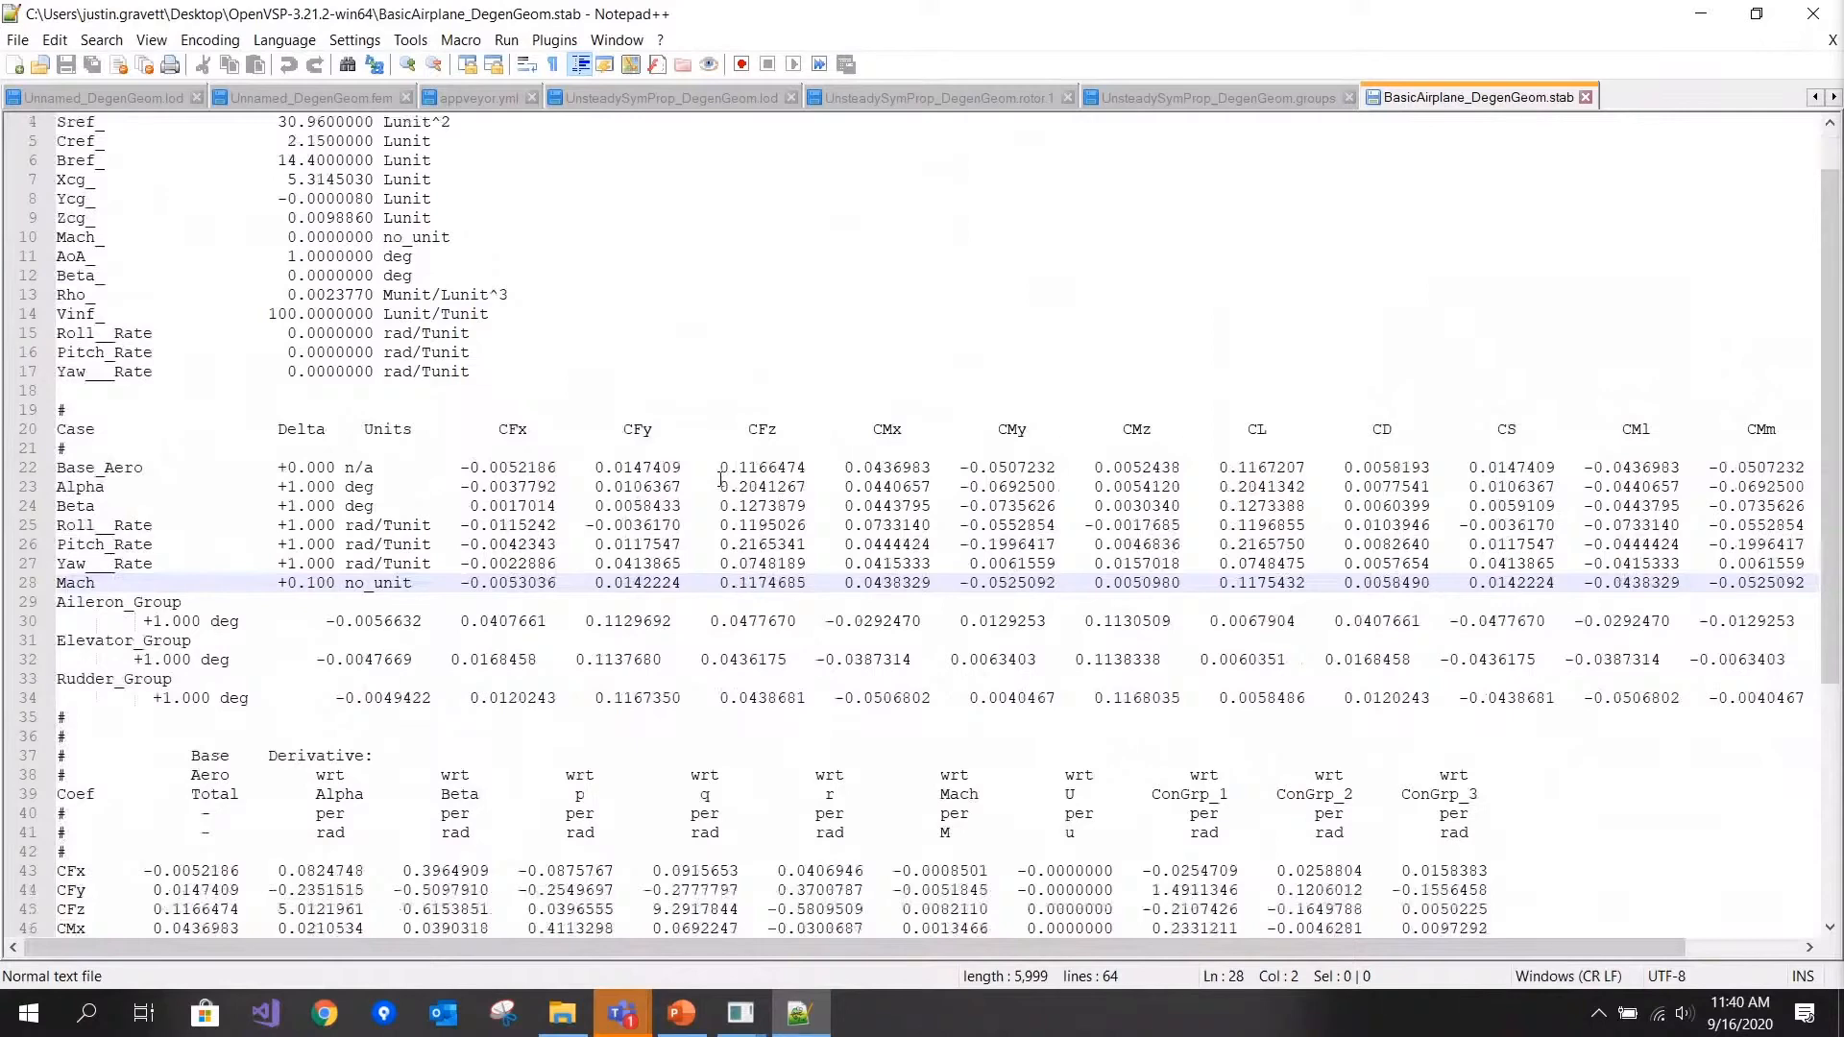
scroll(720, 478, "down", 4)
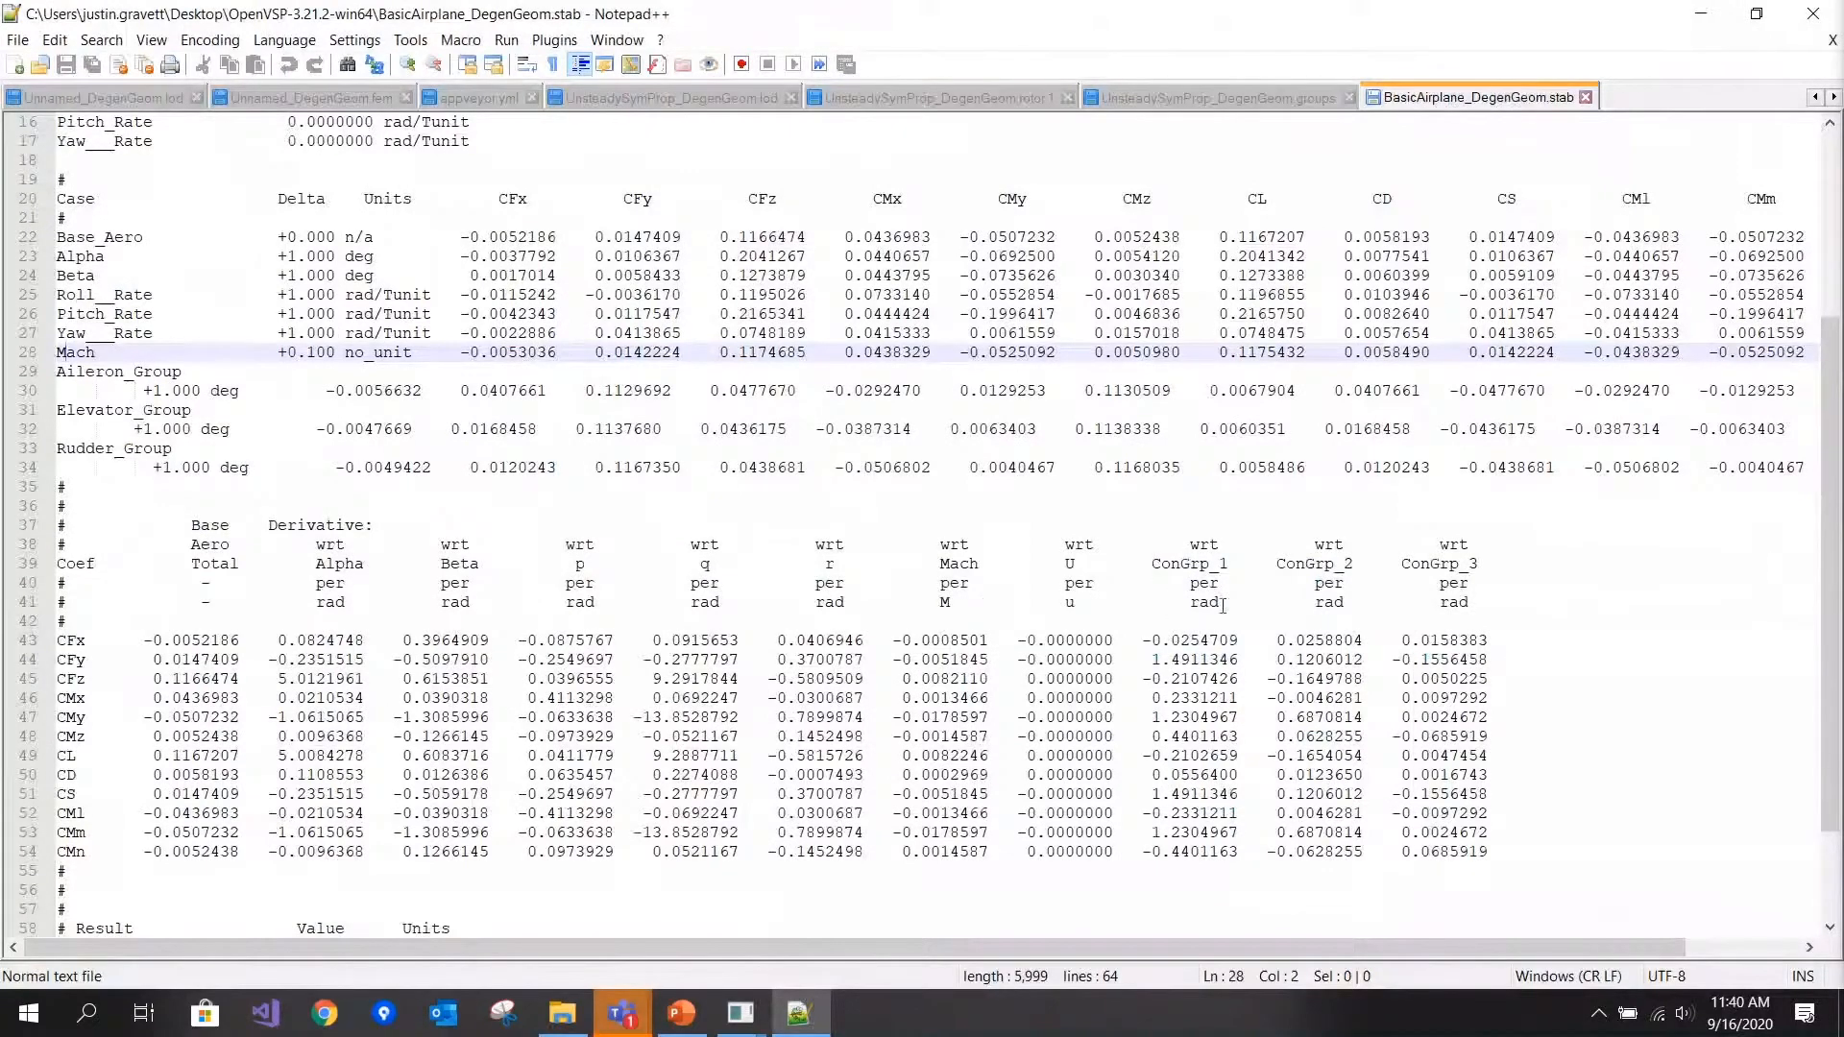
scroll(1537, 673, "down", 3)
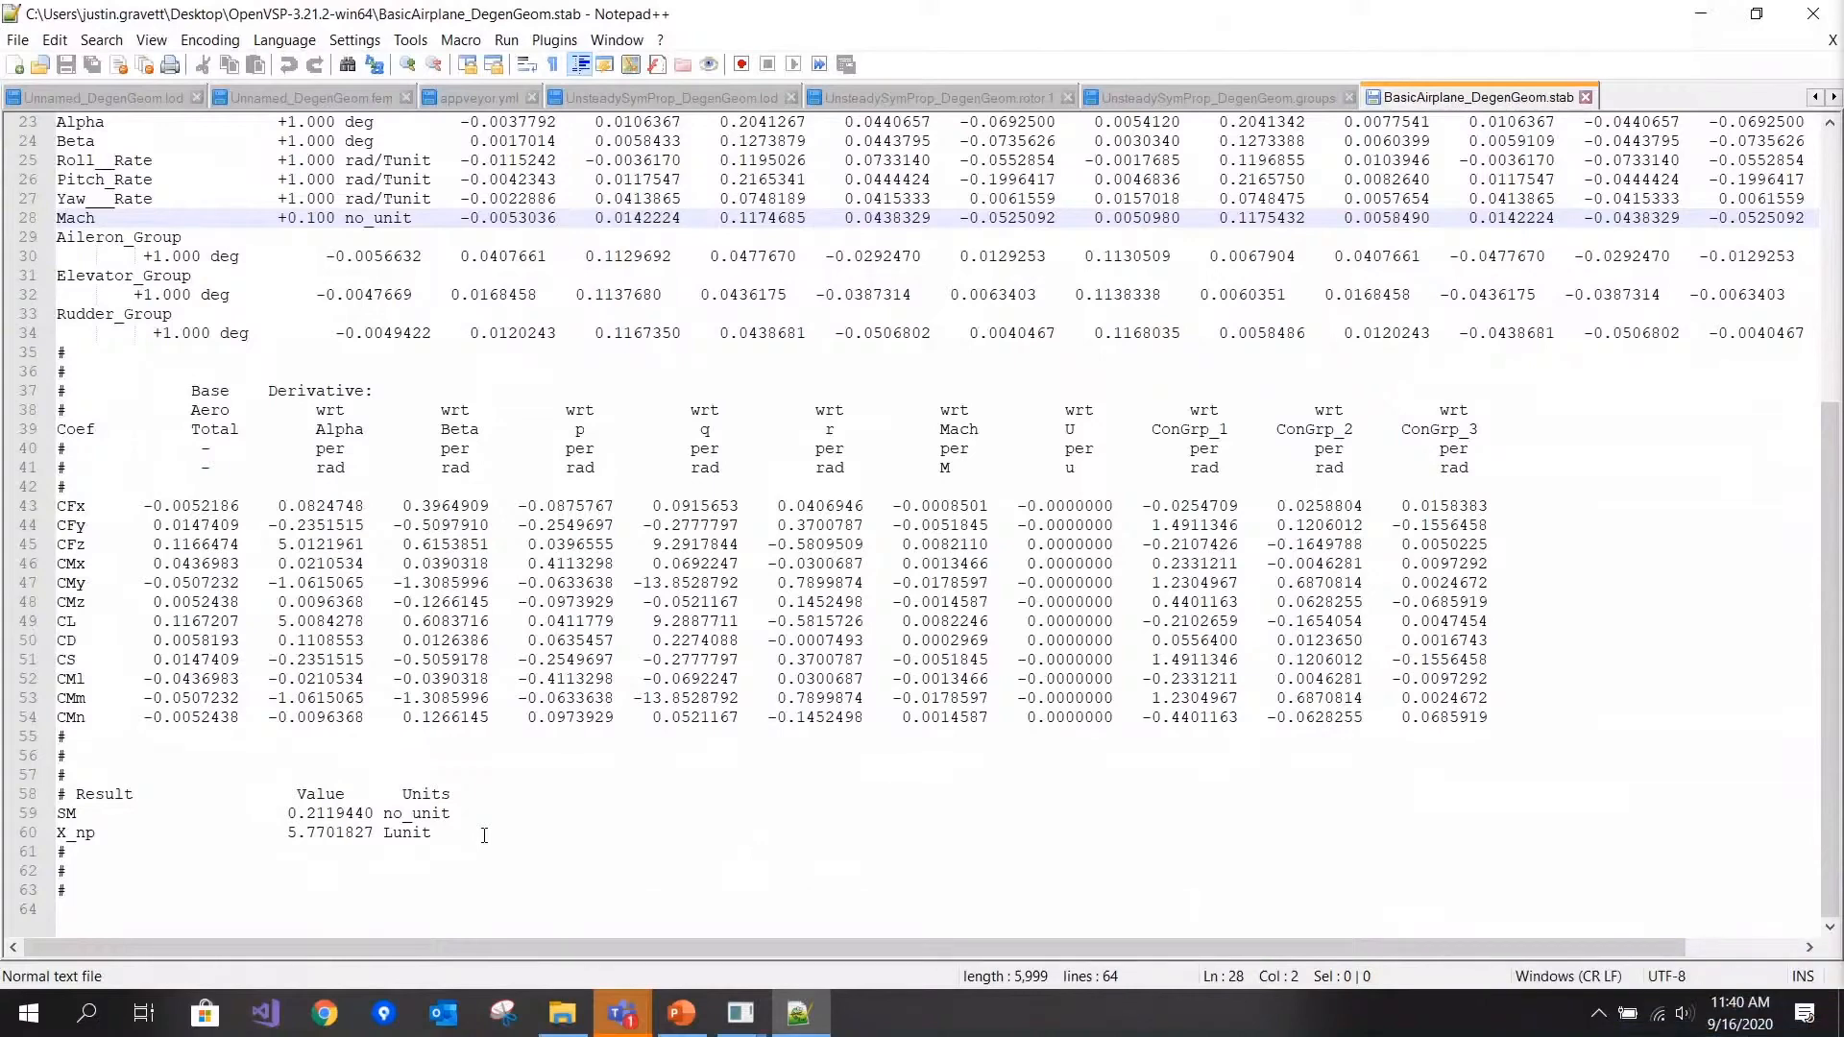
scroll(517, 783, "up", 4)
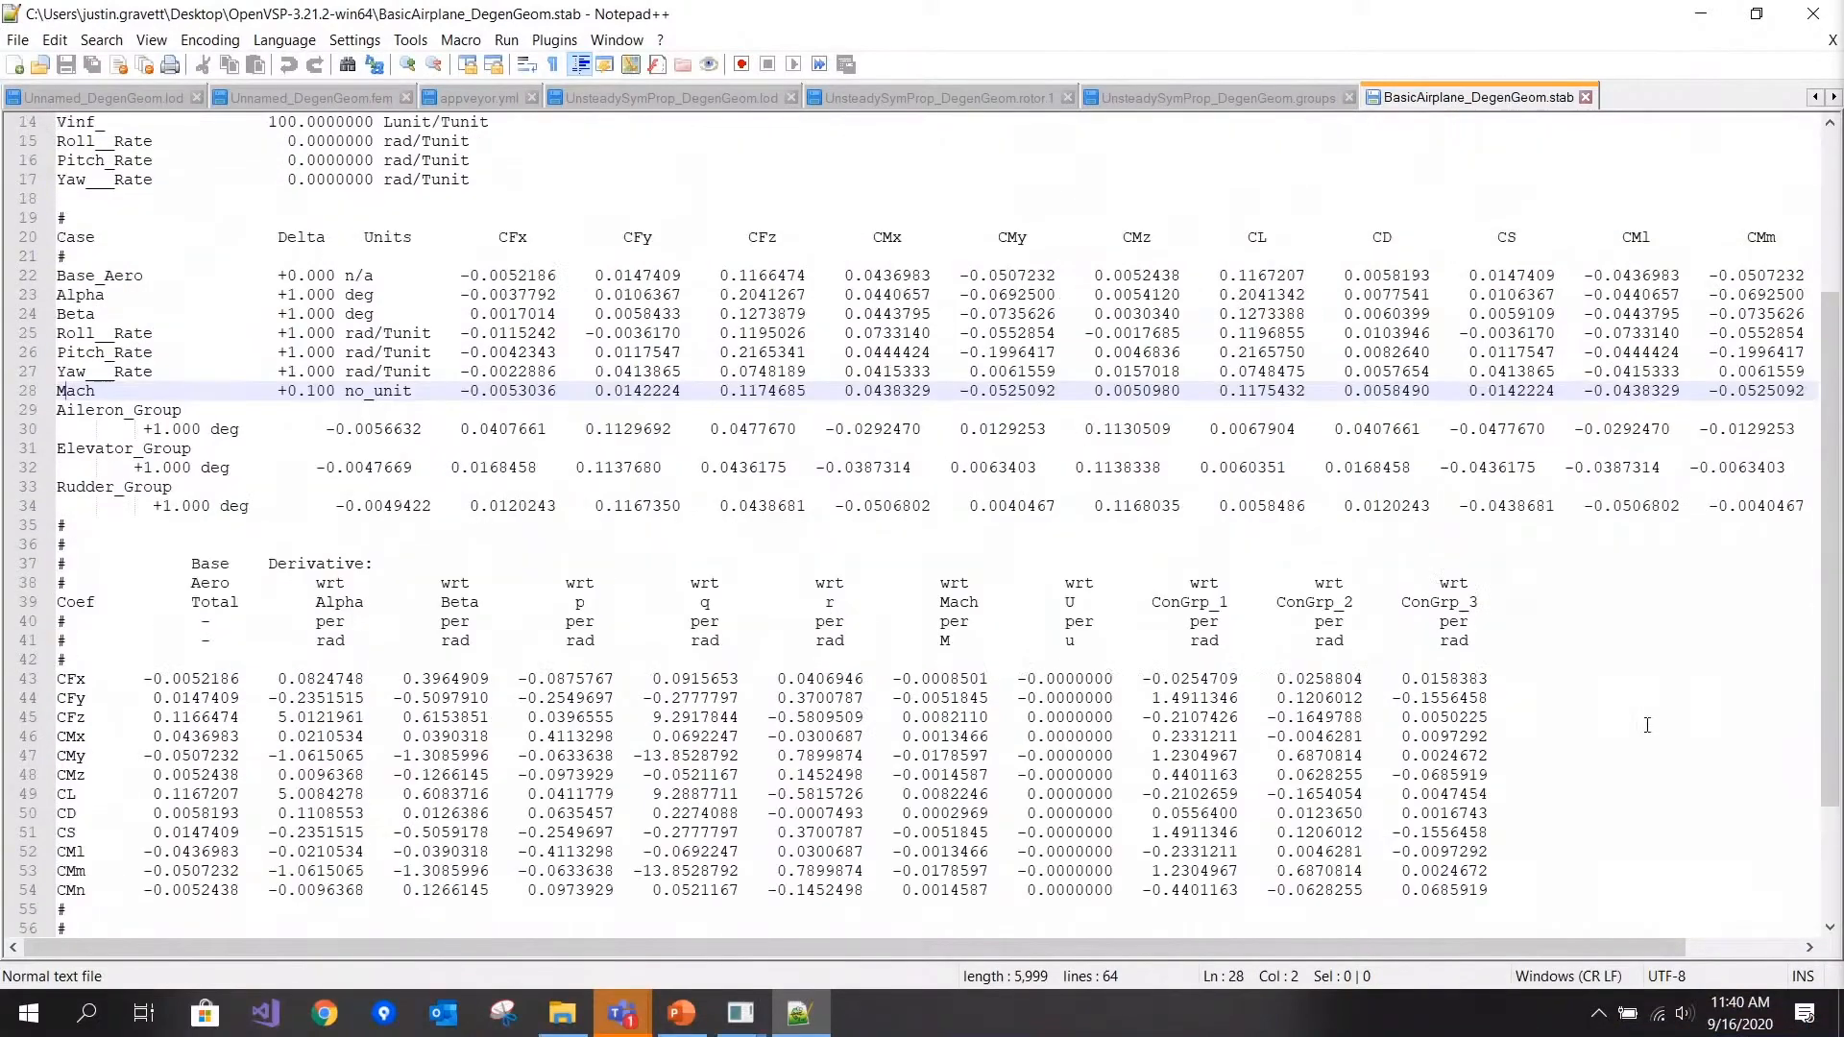
scroll(1640, 765, "up", 3)
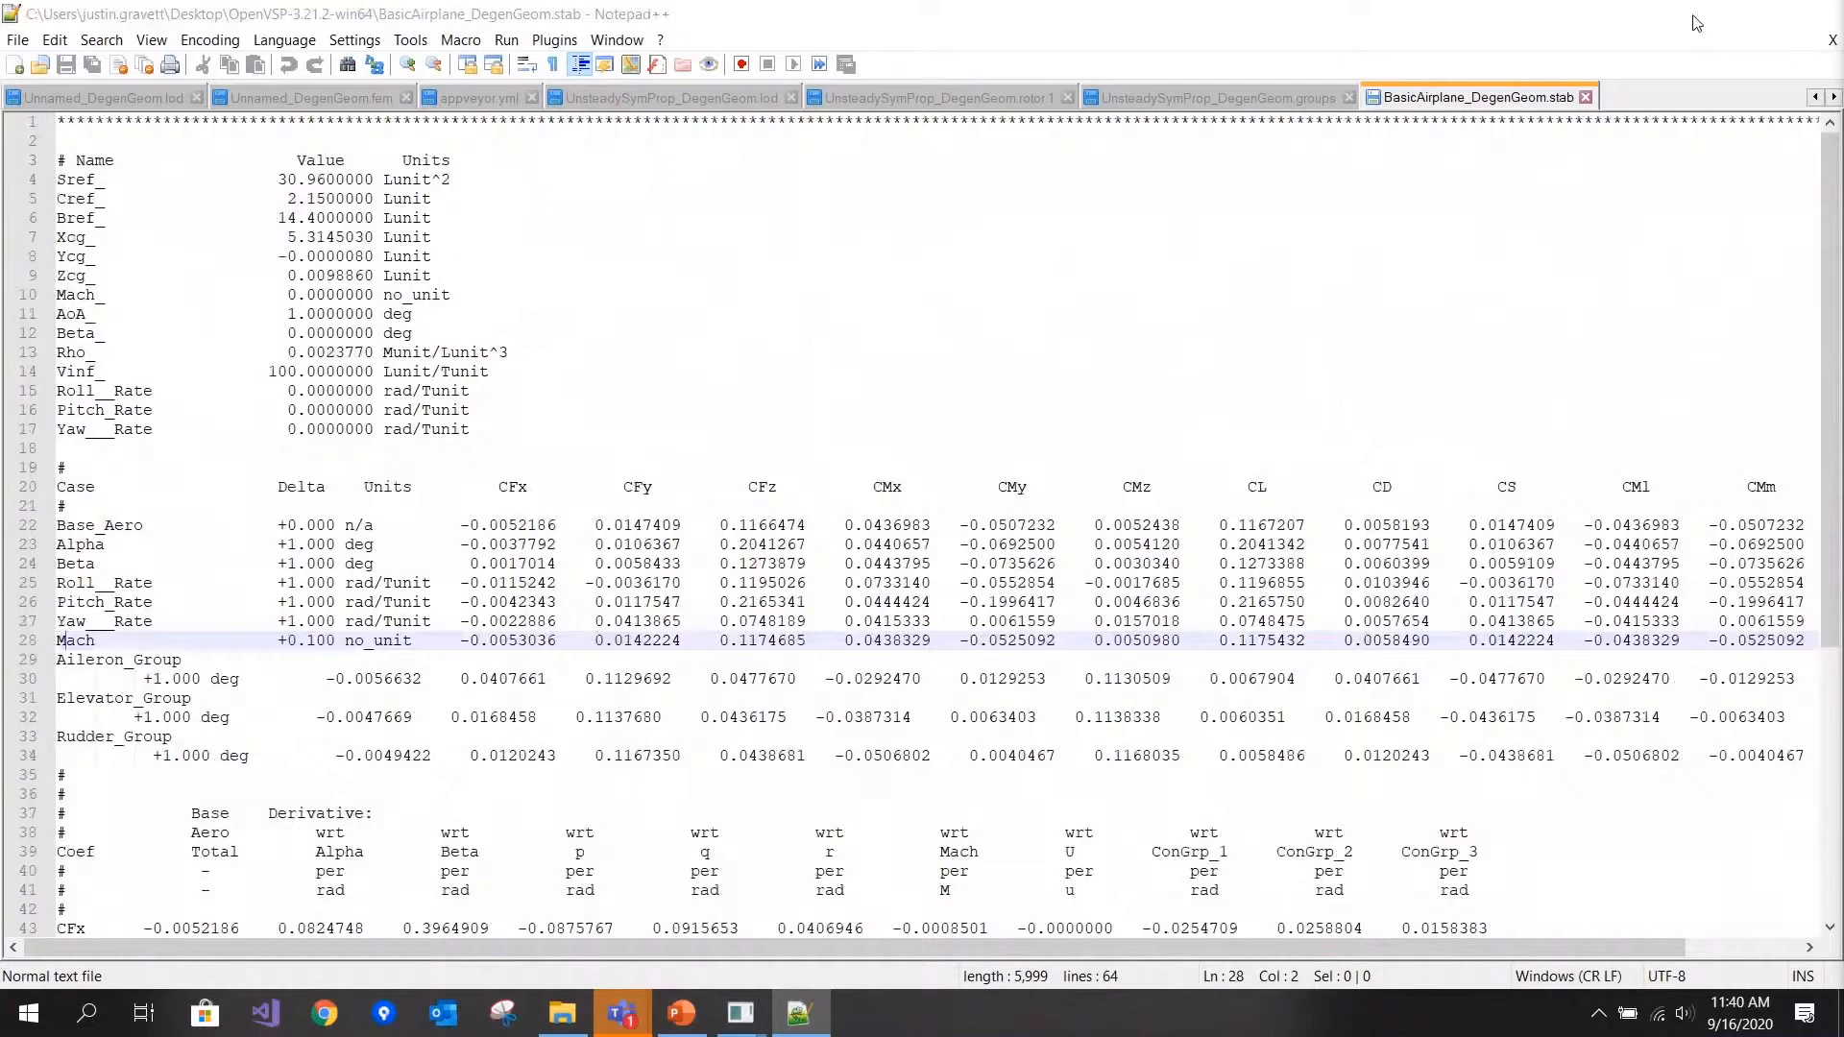
left_click(1697, 23)
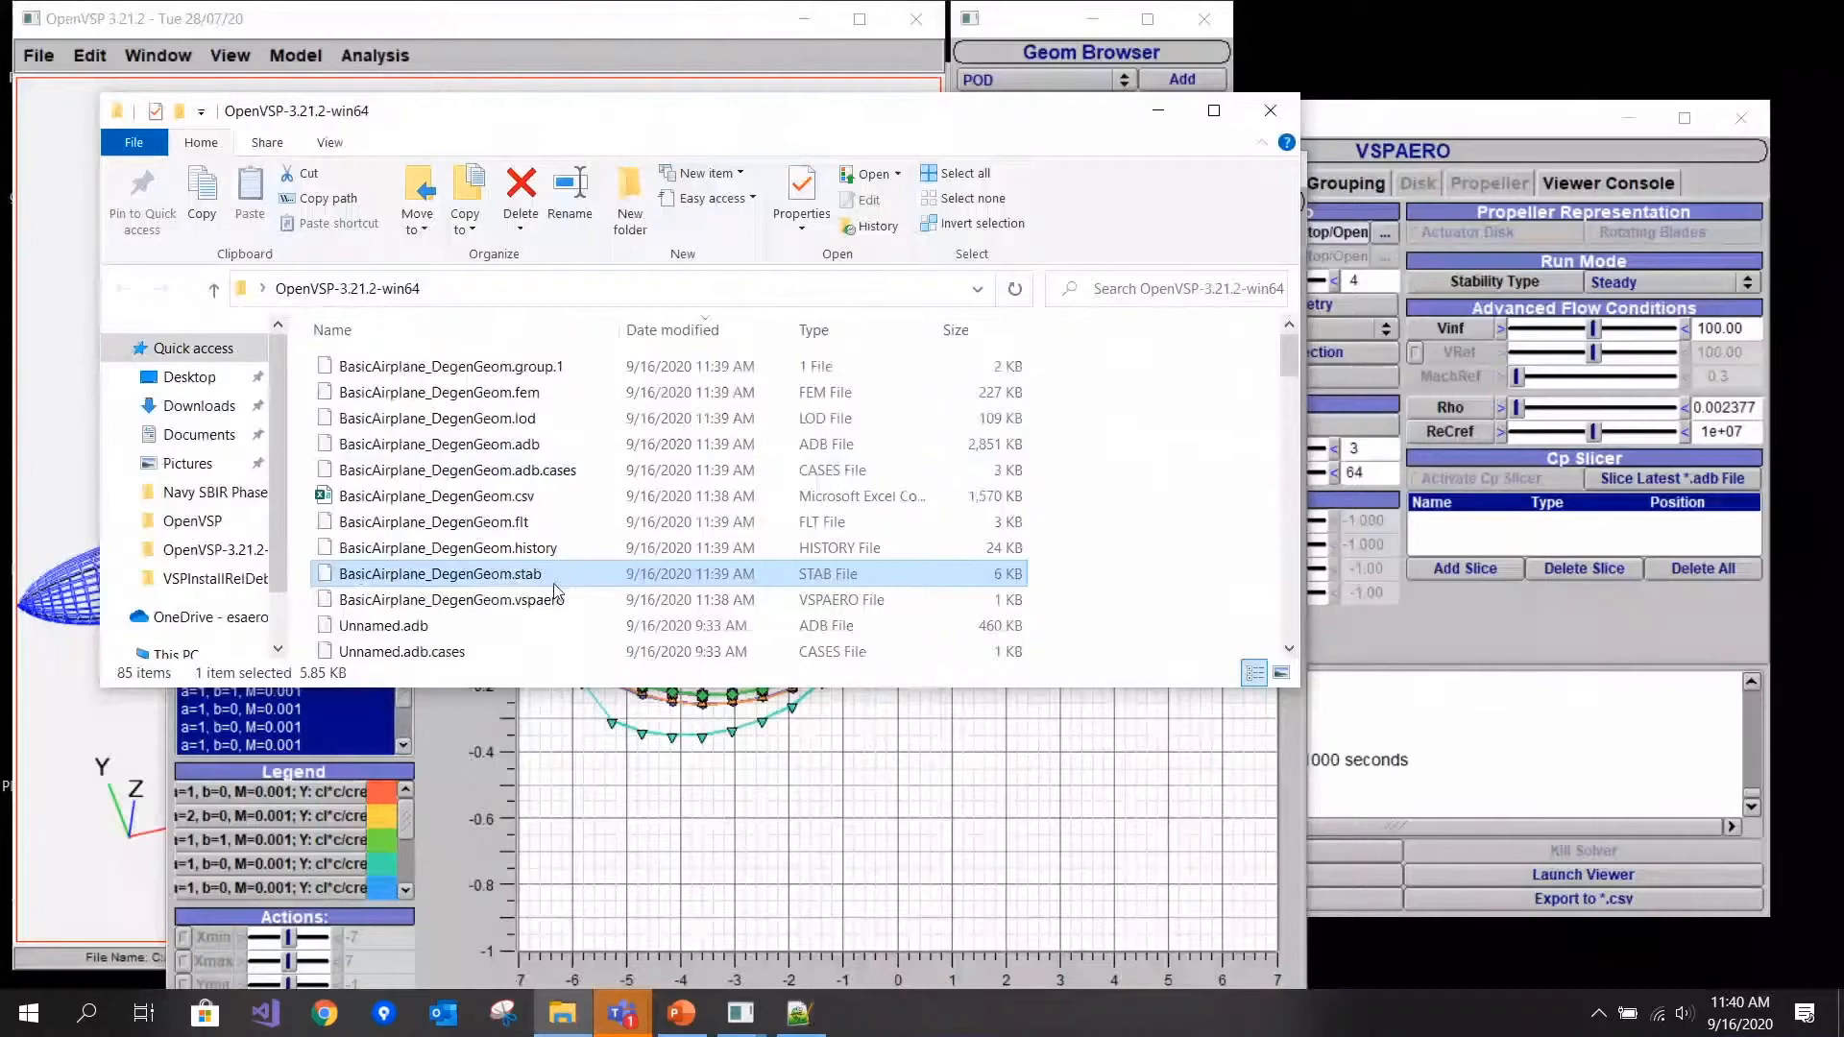
- Review the Sweep and Convergence plots in the VSPAERO Results Manager and close it
left_click(558, 720)
left_click(467, 136)
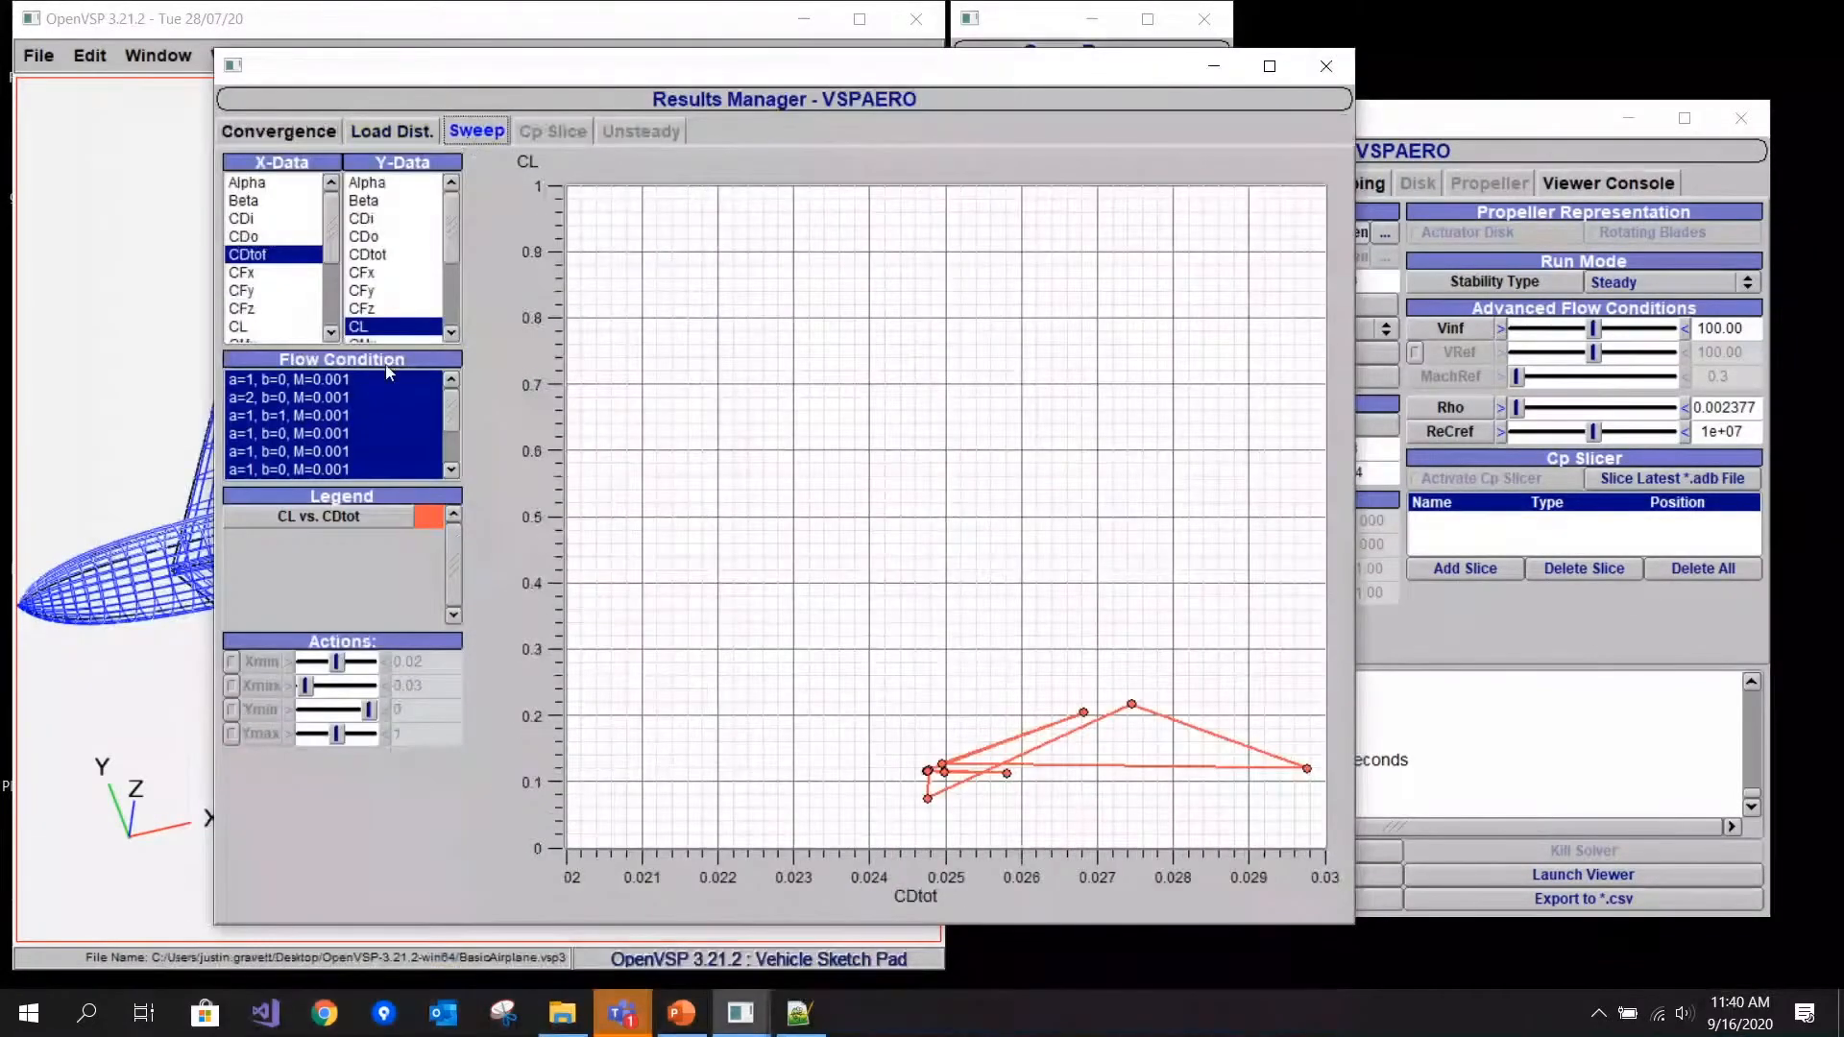
left_click(323, 131)
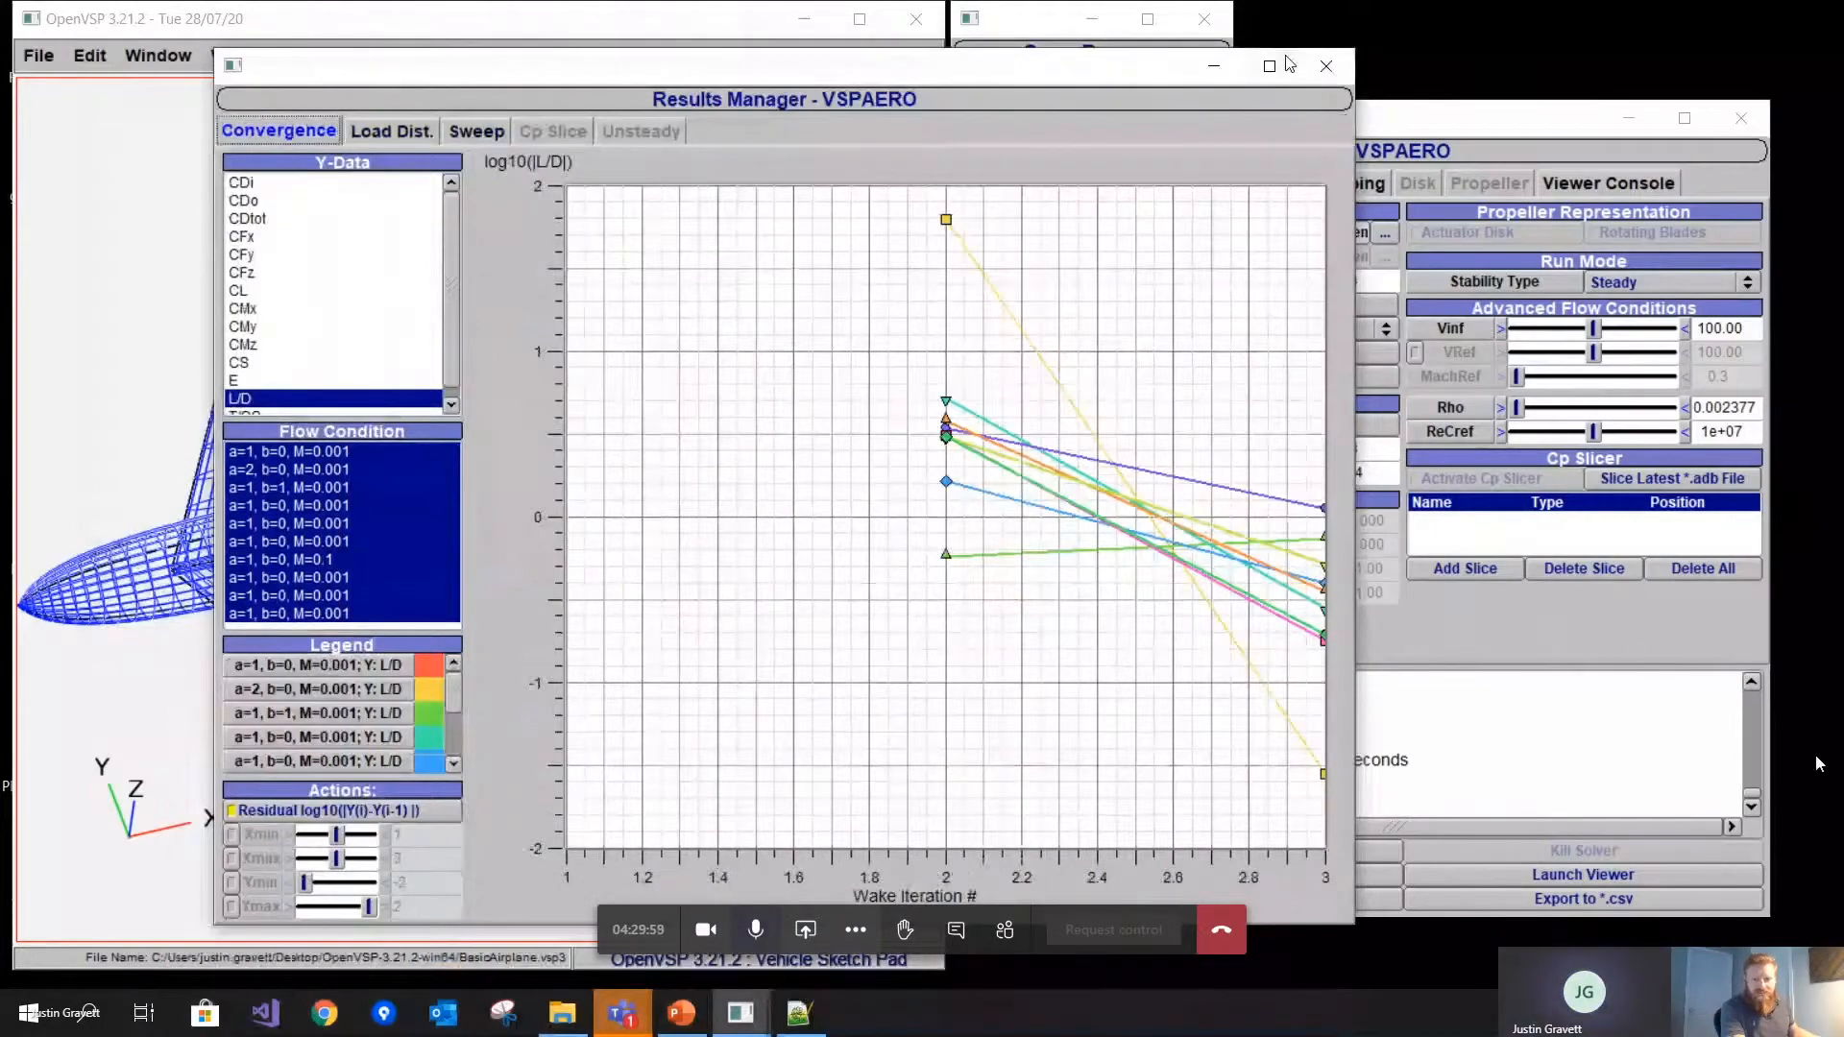
left_click(1327, 65)
- Set the VSPAERO stability type to Off
left_click(1312, 183)
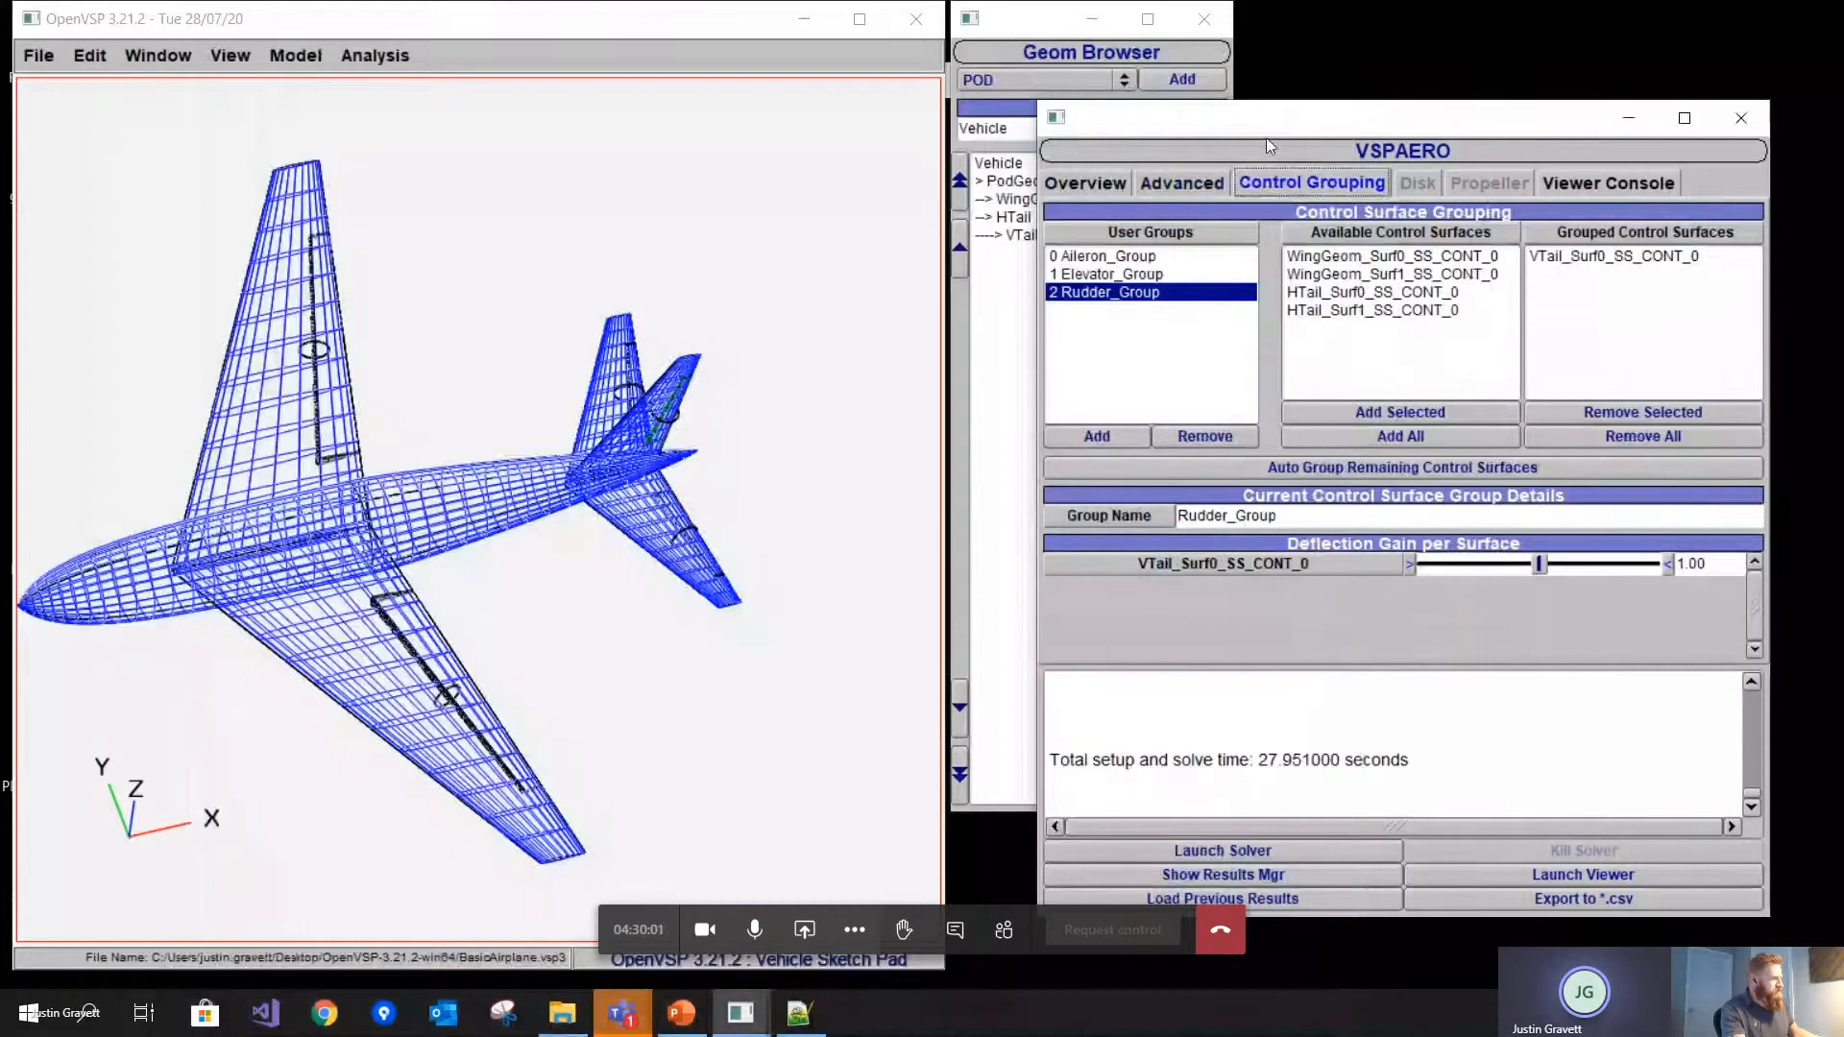
left_click(1085, 182)
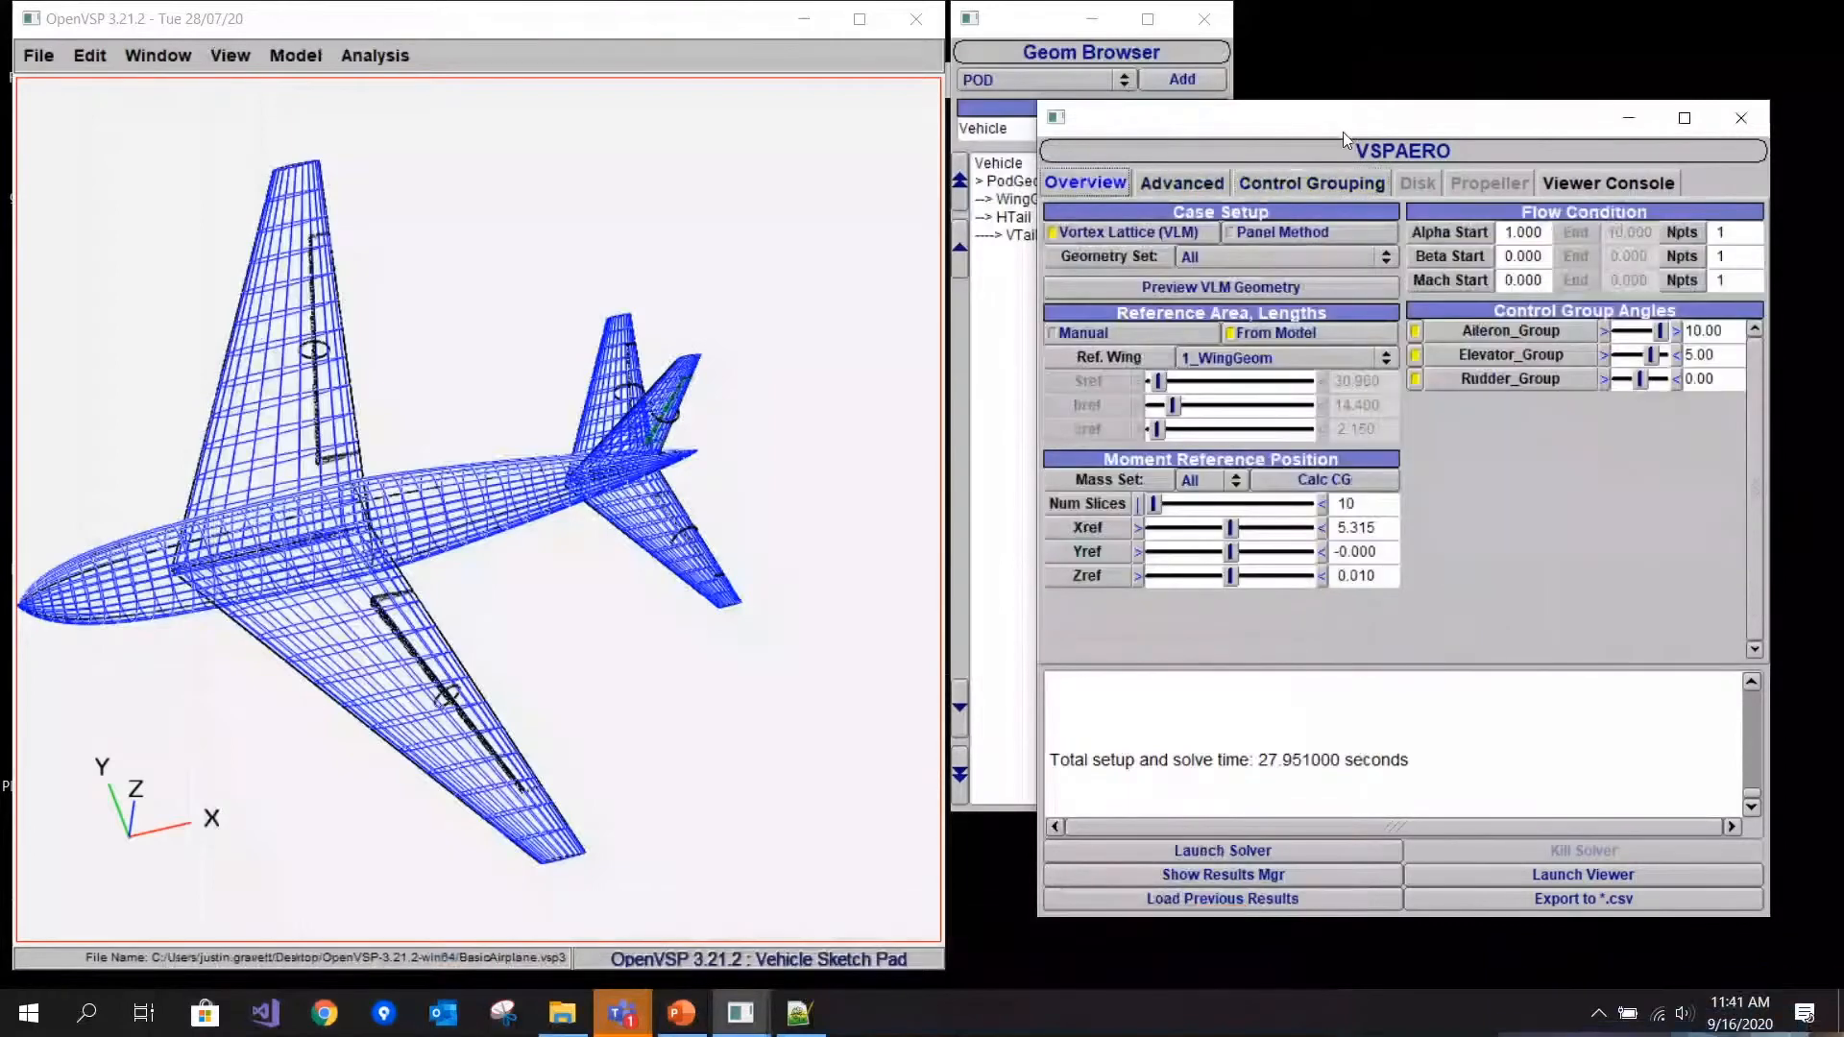
left_click(1193, 181)
left_click(1679, 278)
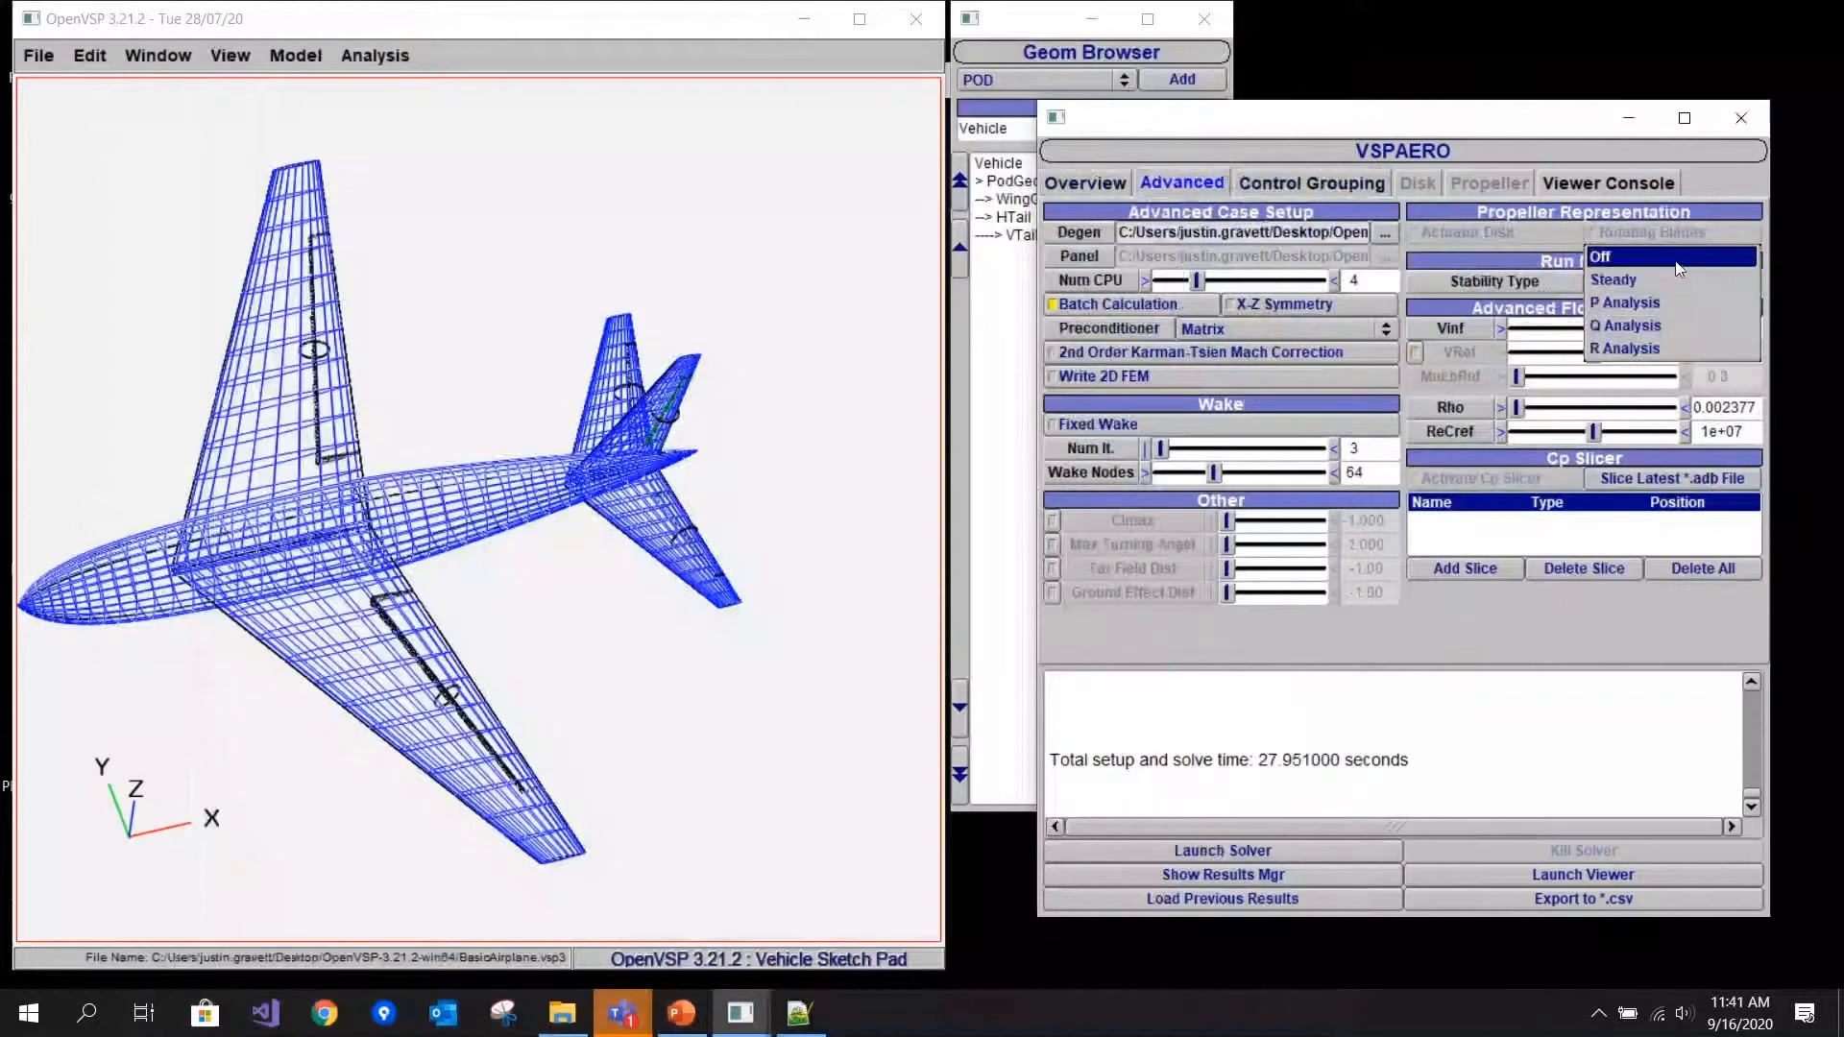
left_click(1676, 258)
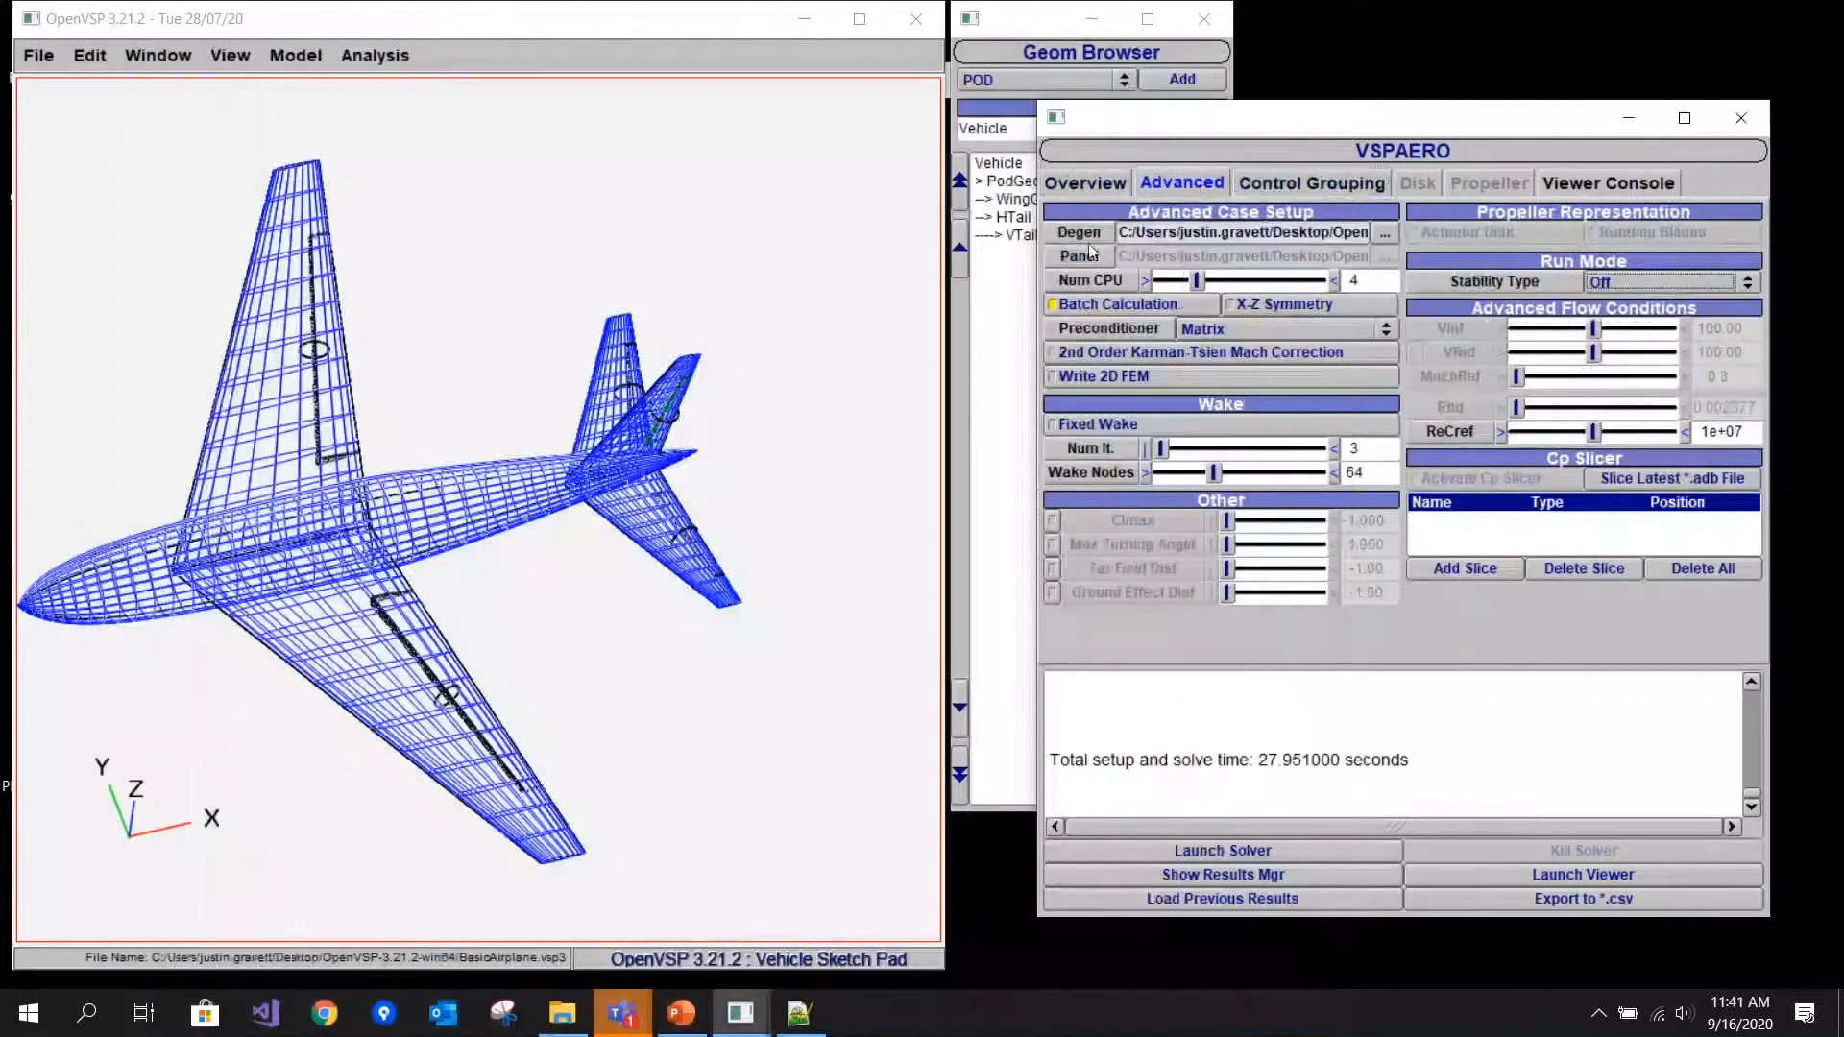
left_click(1086, 182)
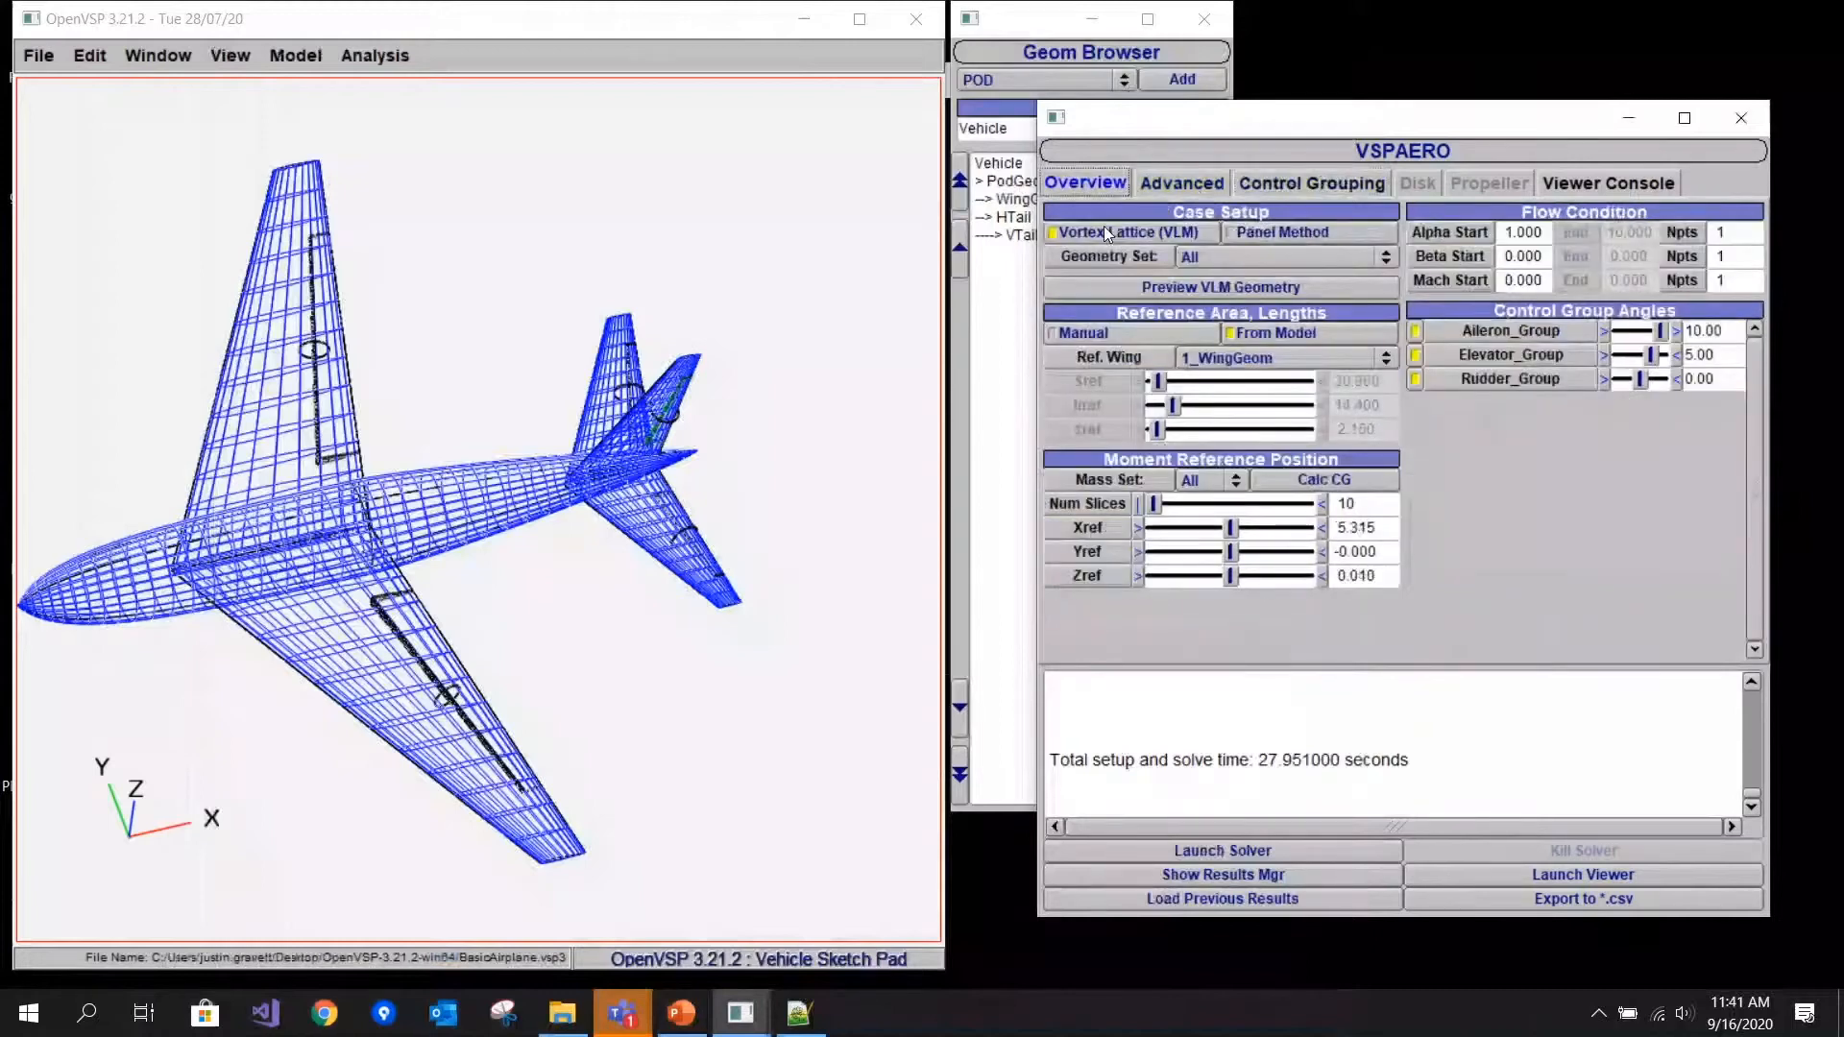
- Launch the VSPAERO Viewer and rotate the airplane from the top view to an oblique side view
left_click(1517, 882)
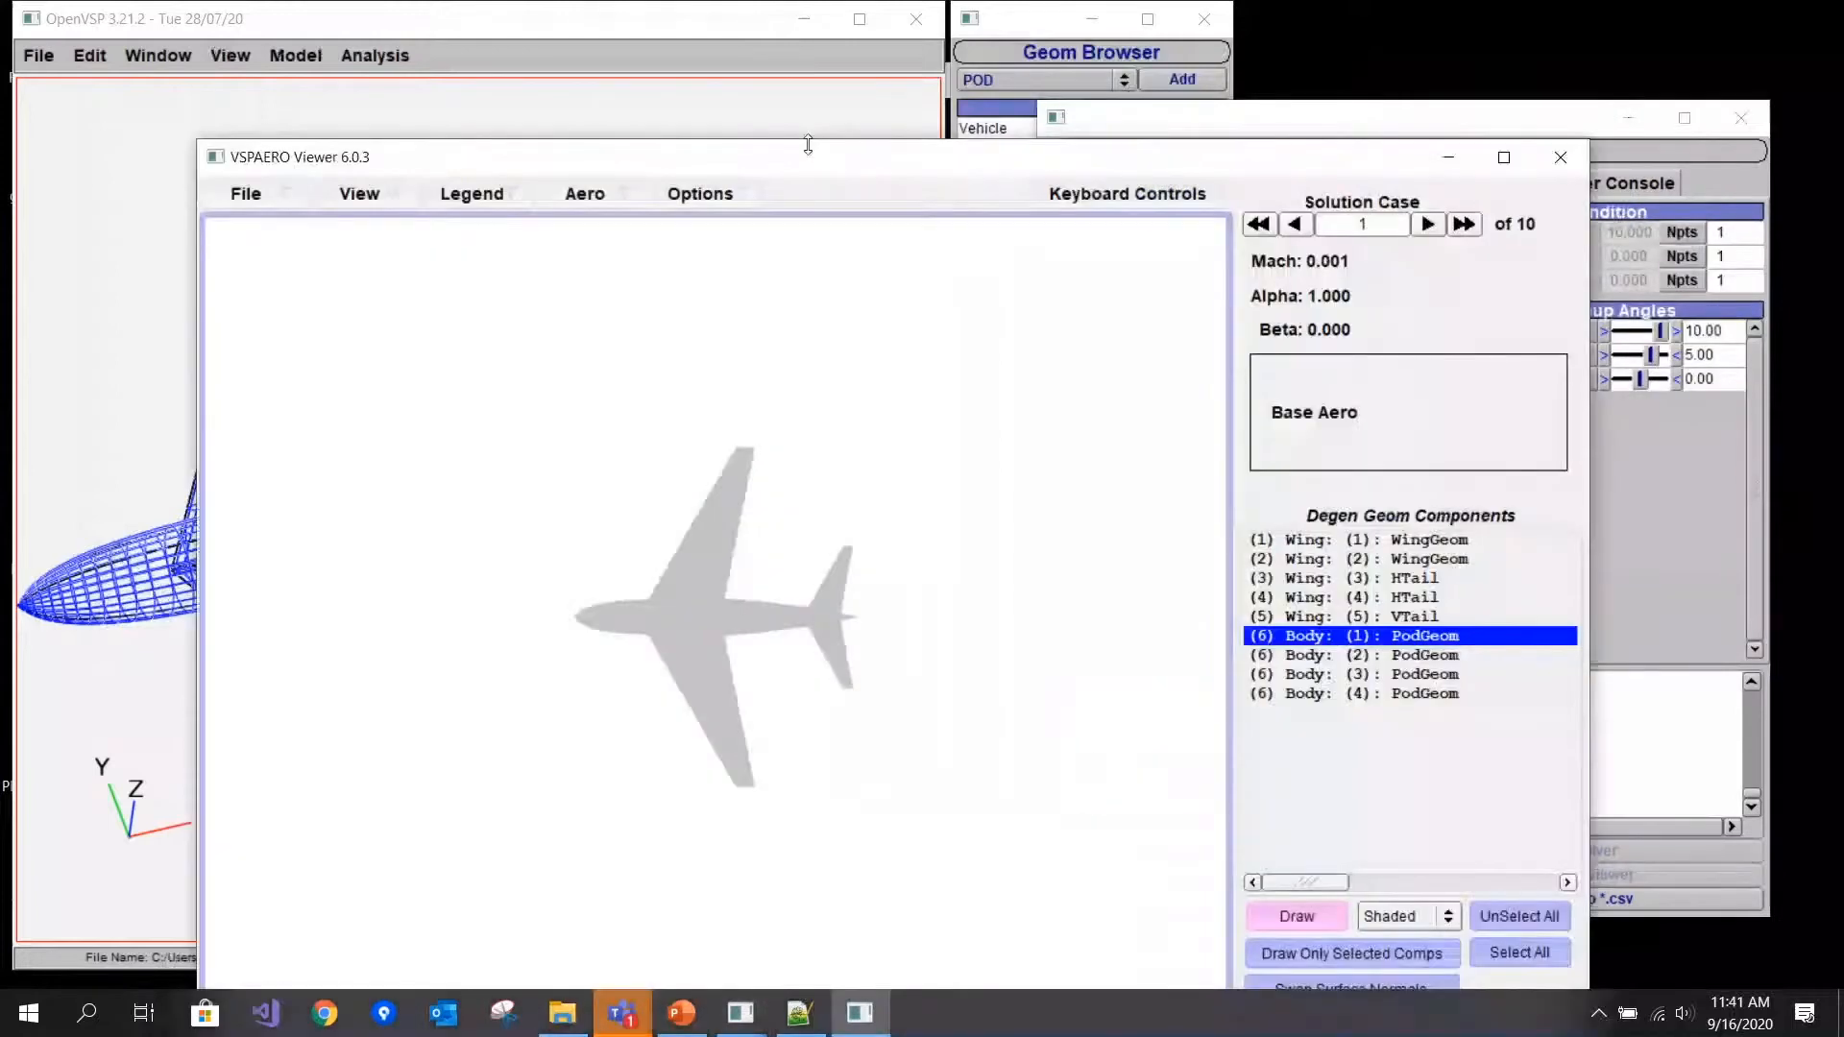
left_click_drag(808, 144, 835, 77)
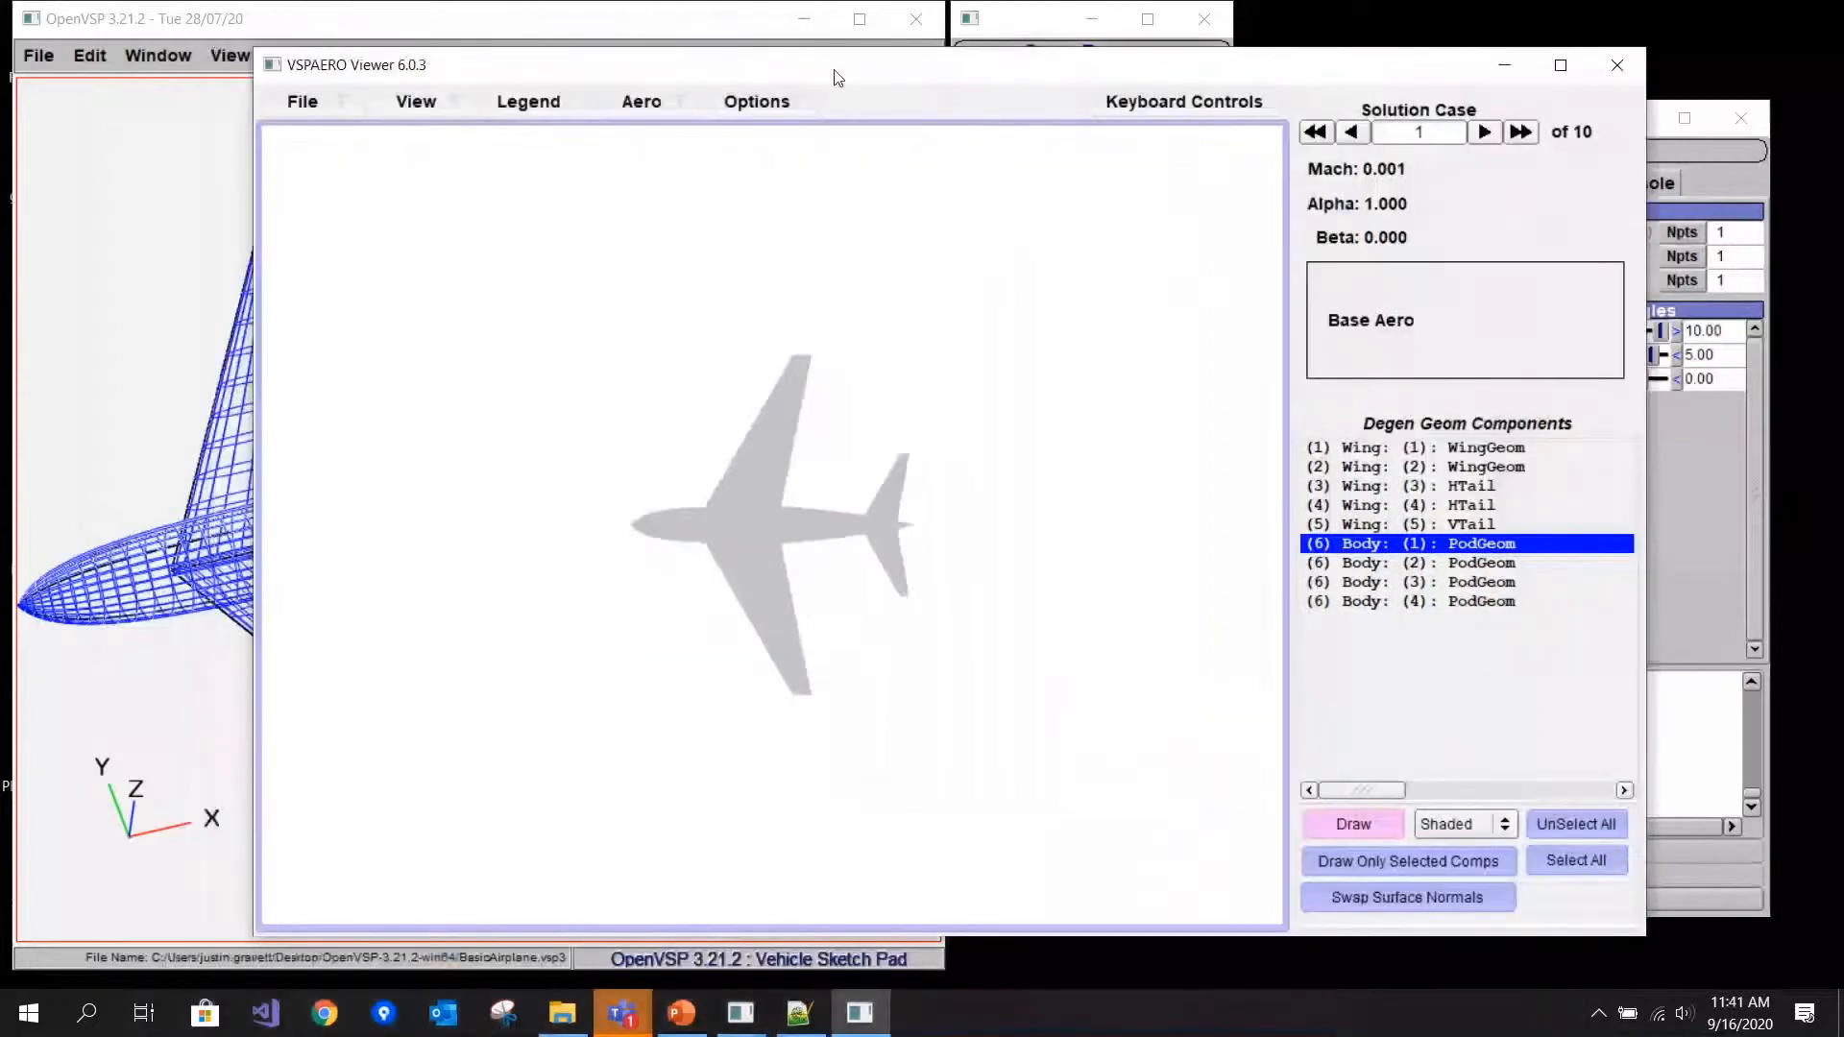
left_click_drag(842, 716, 854, 479)
- Show the contours legend and display pressures on the airplane surfaces, enlarged in the viewer
left_click(462, 106)
left_click(506, 109)
left_click(505, 109)
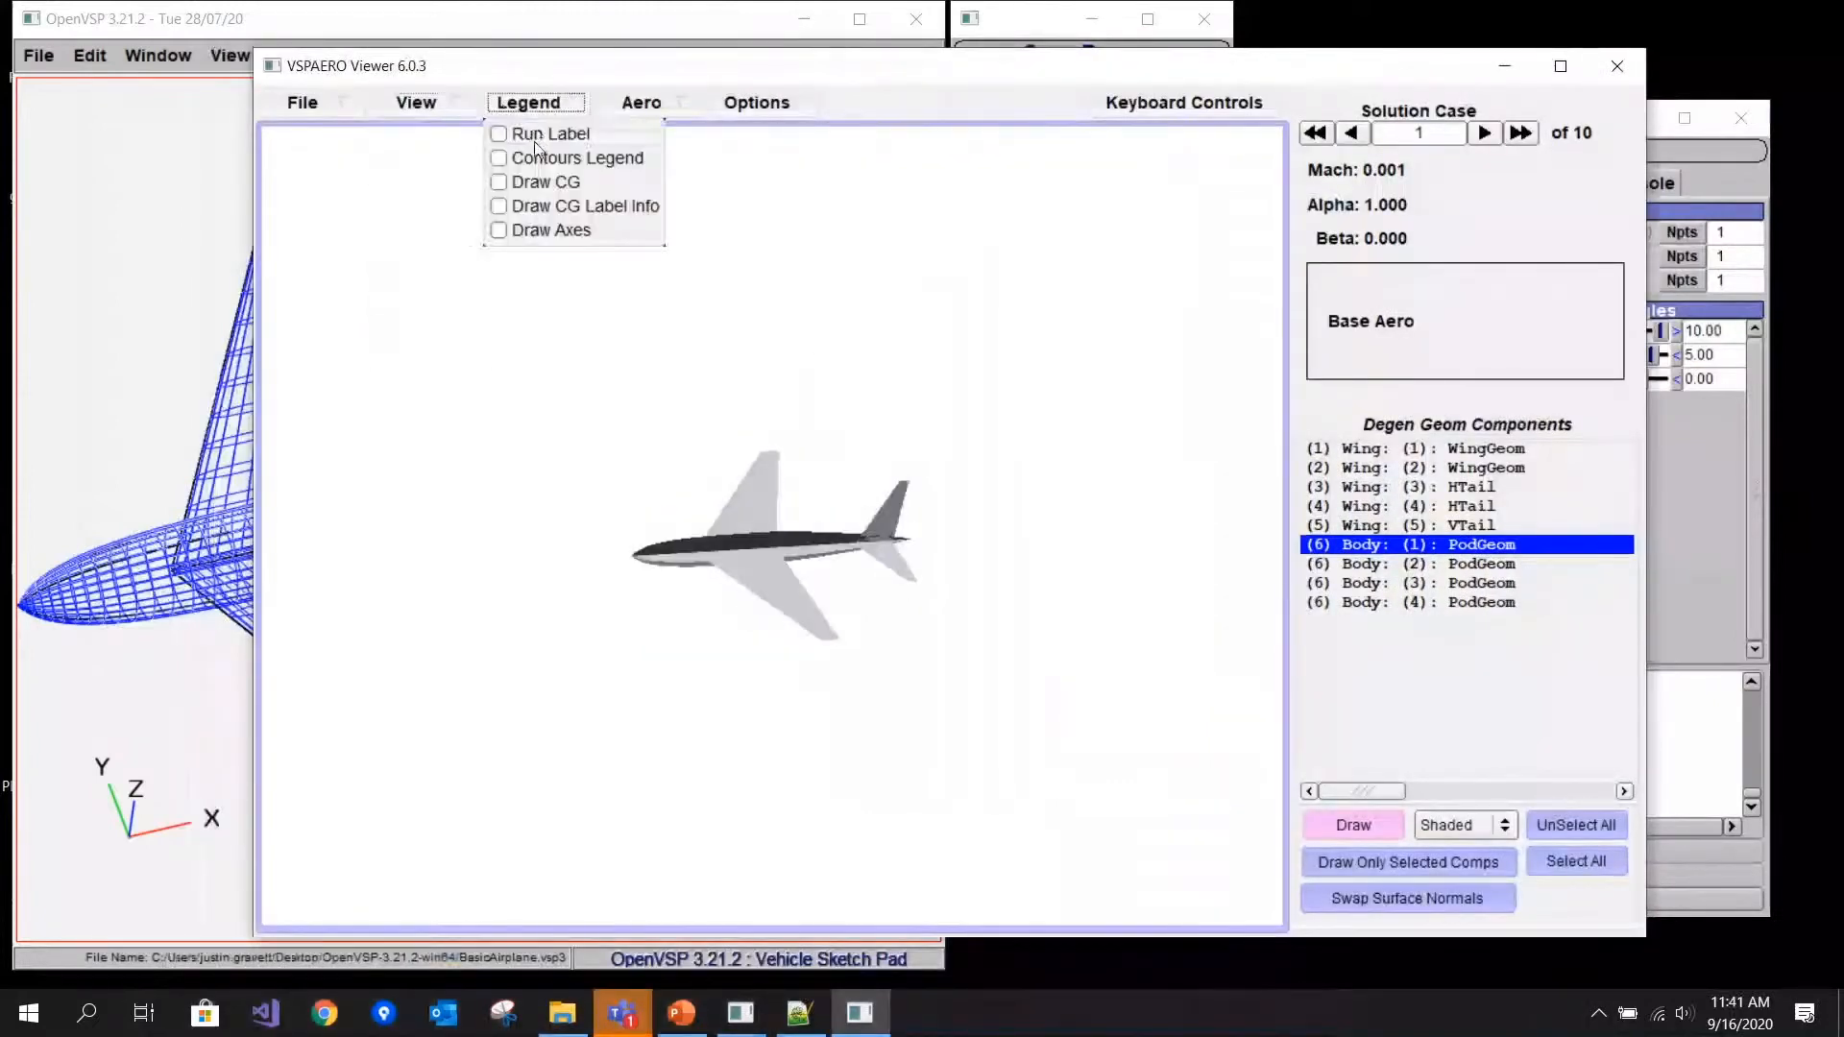
left_click(535, 146)
left_click(640, 103)
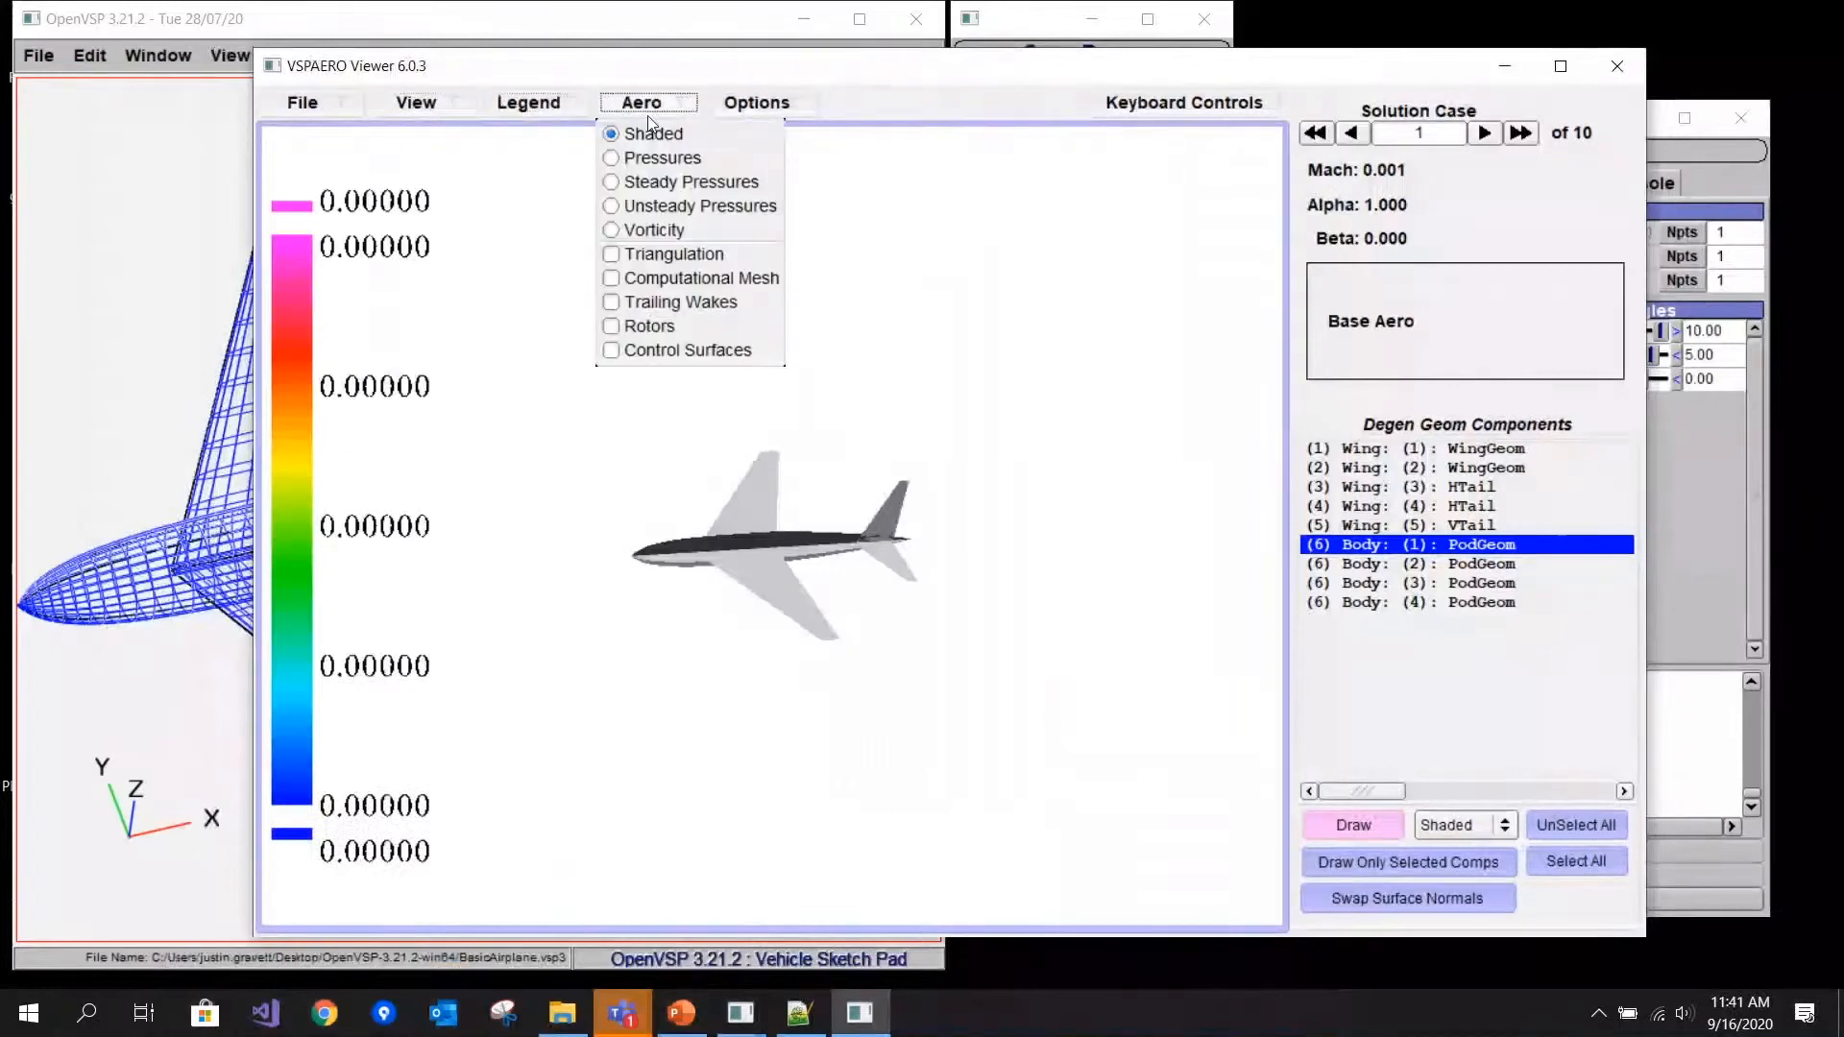
left_click(628, 163)
right_click_drag(740, 398, 749, 754)
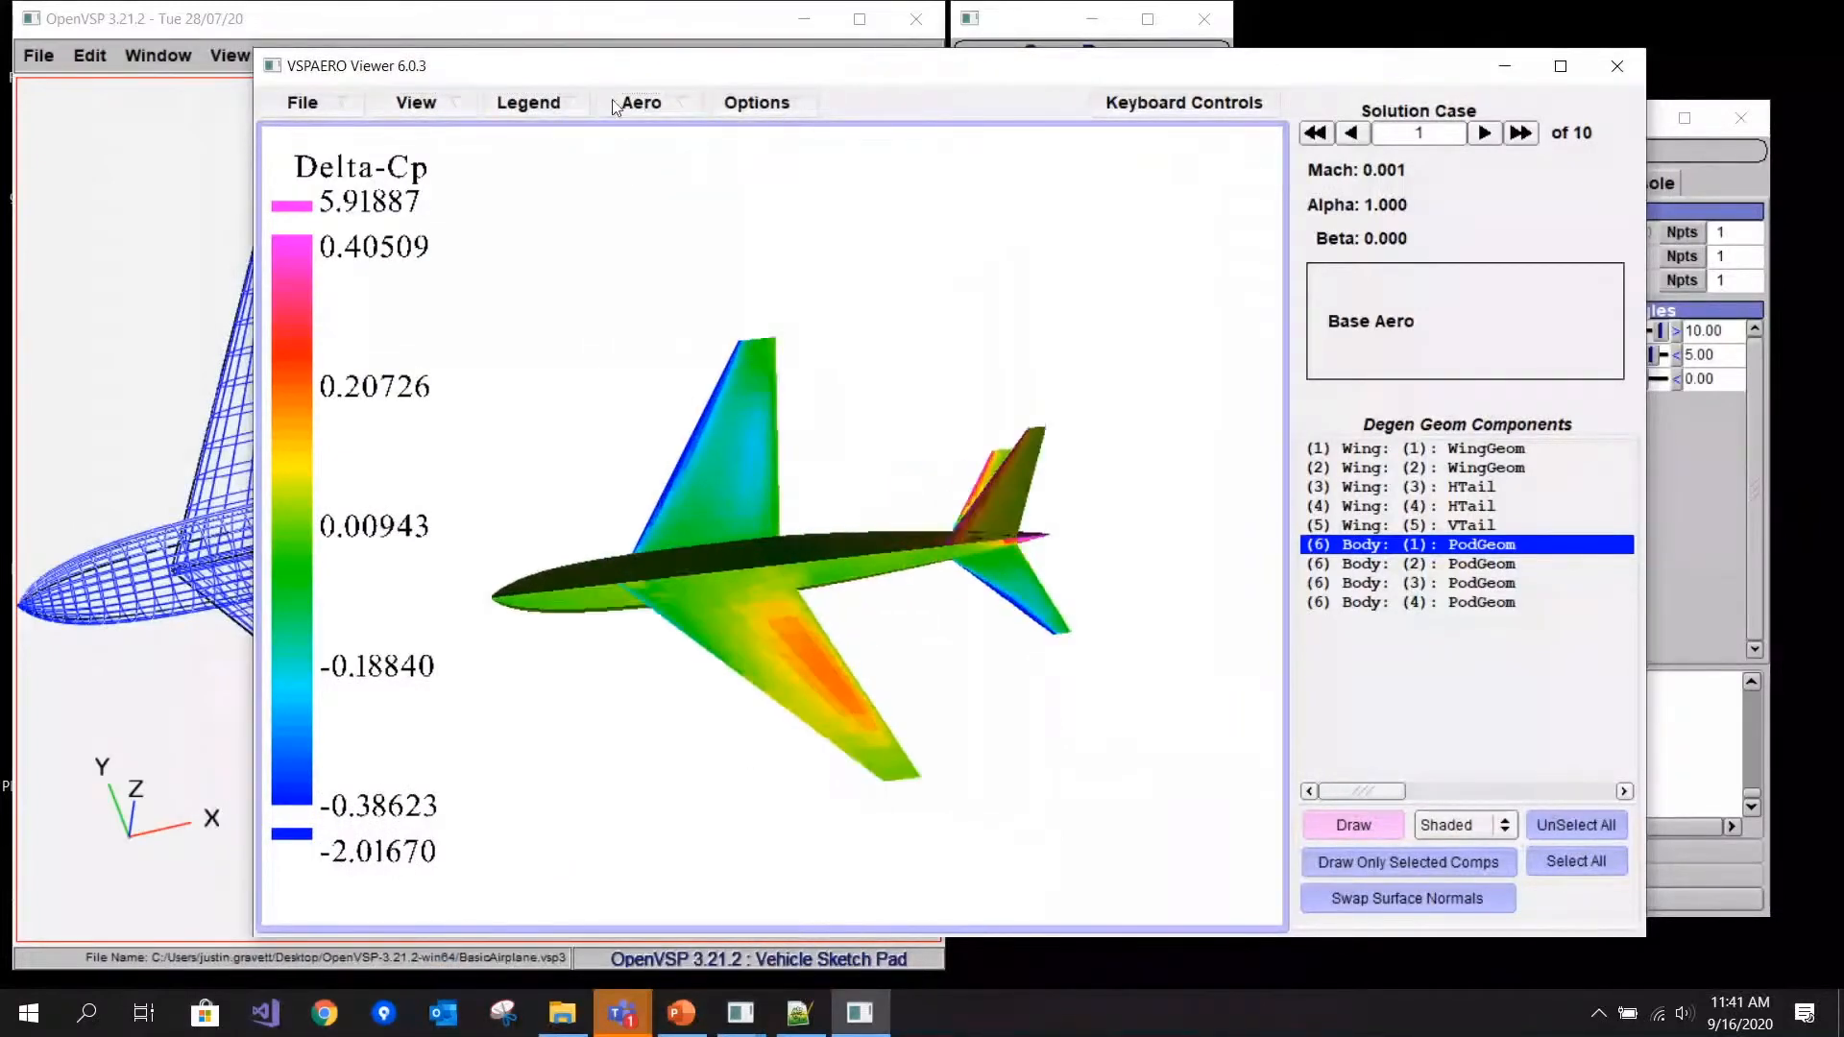
- Show the trailing wakes and control surface outlines on the airplane, and shift the viewer window aside
left_click(663, 108)
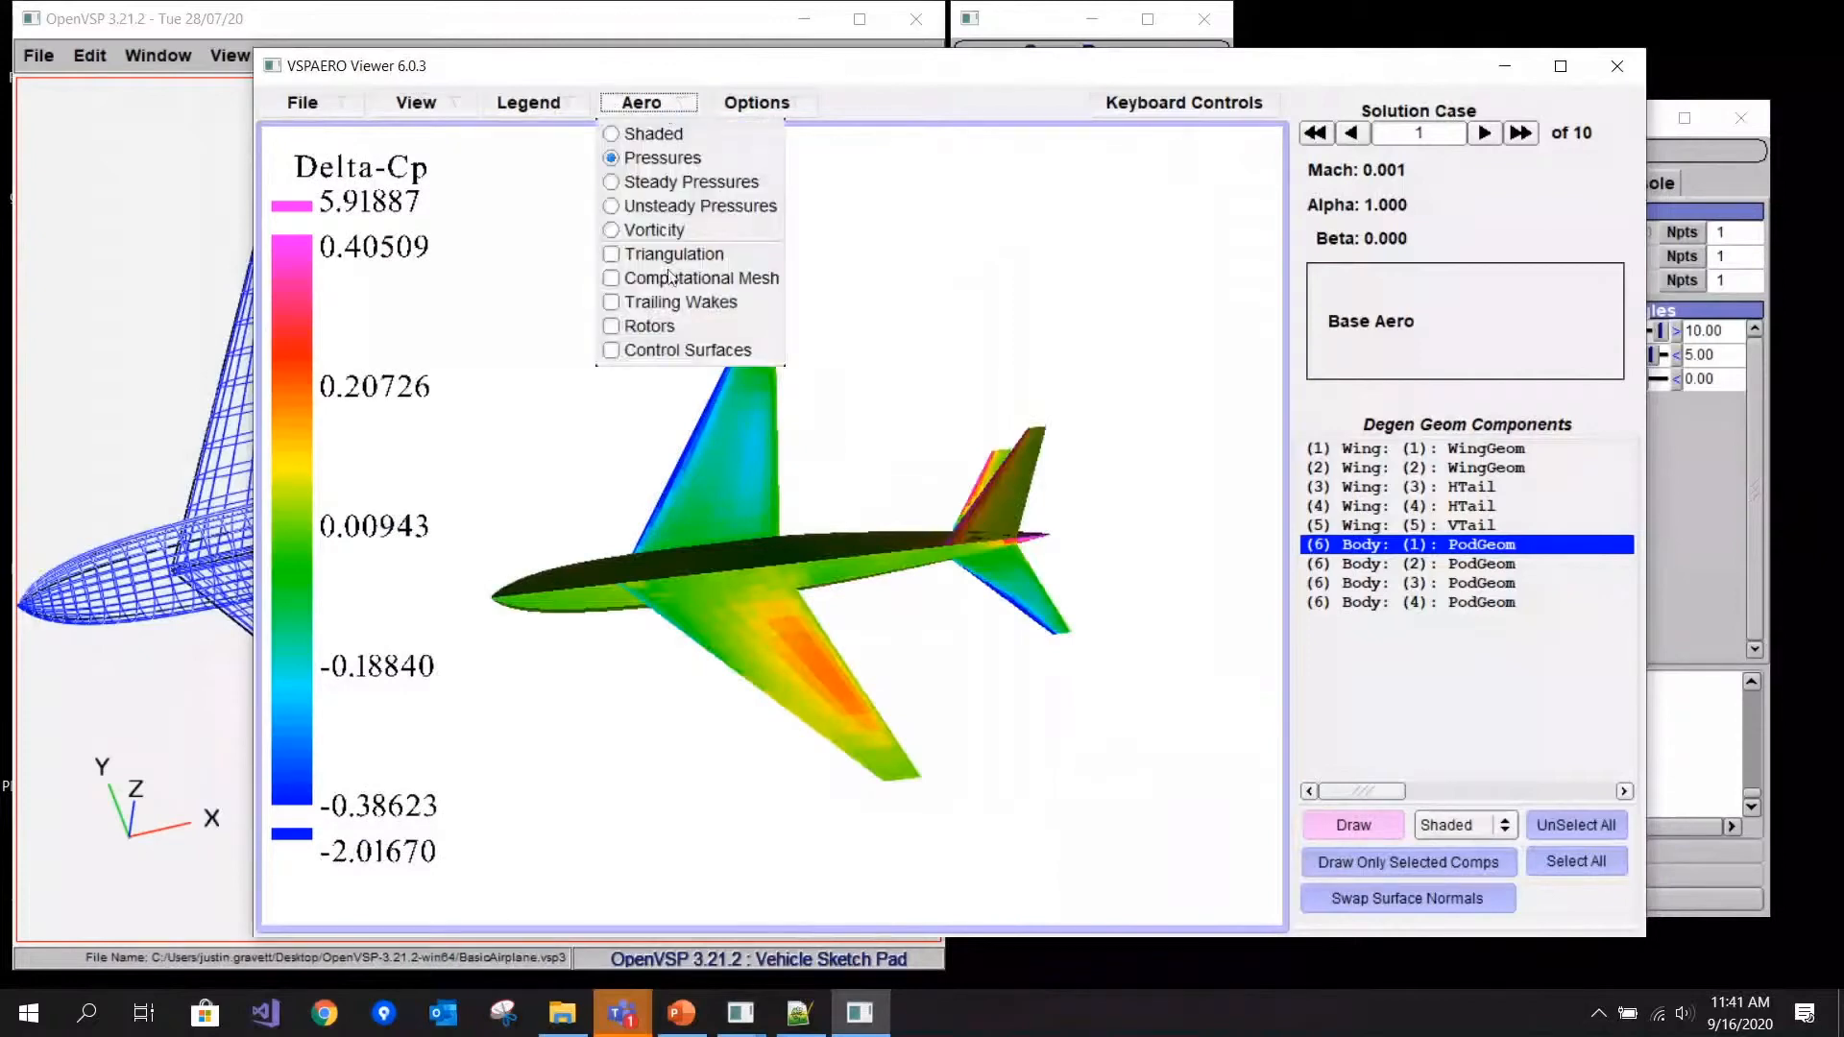
left_click(652, 304)
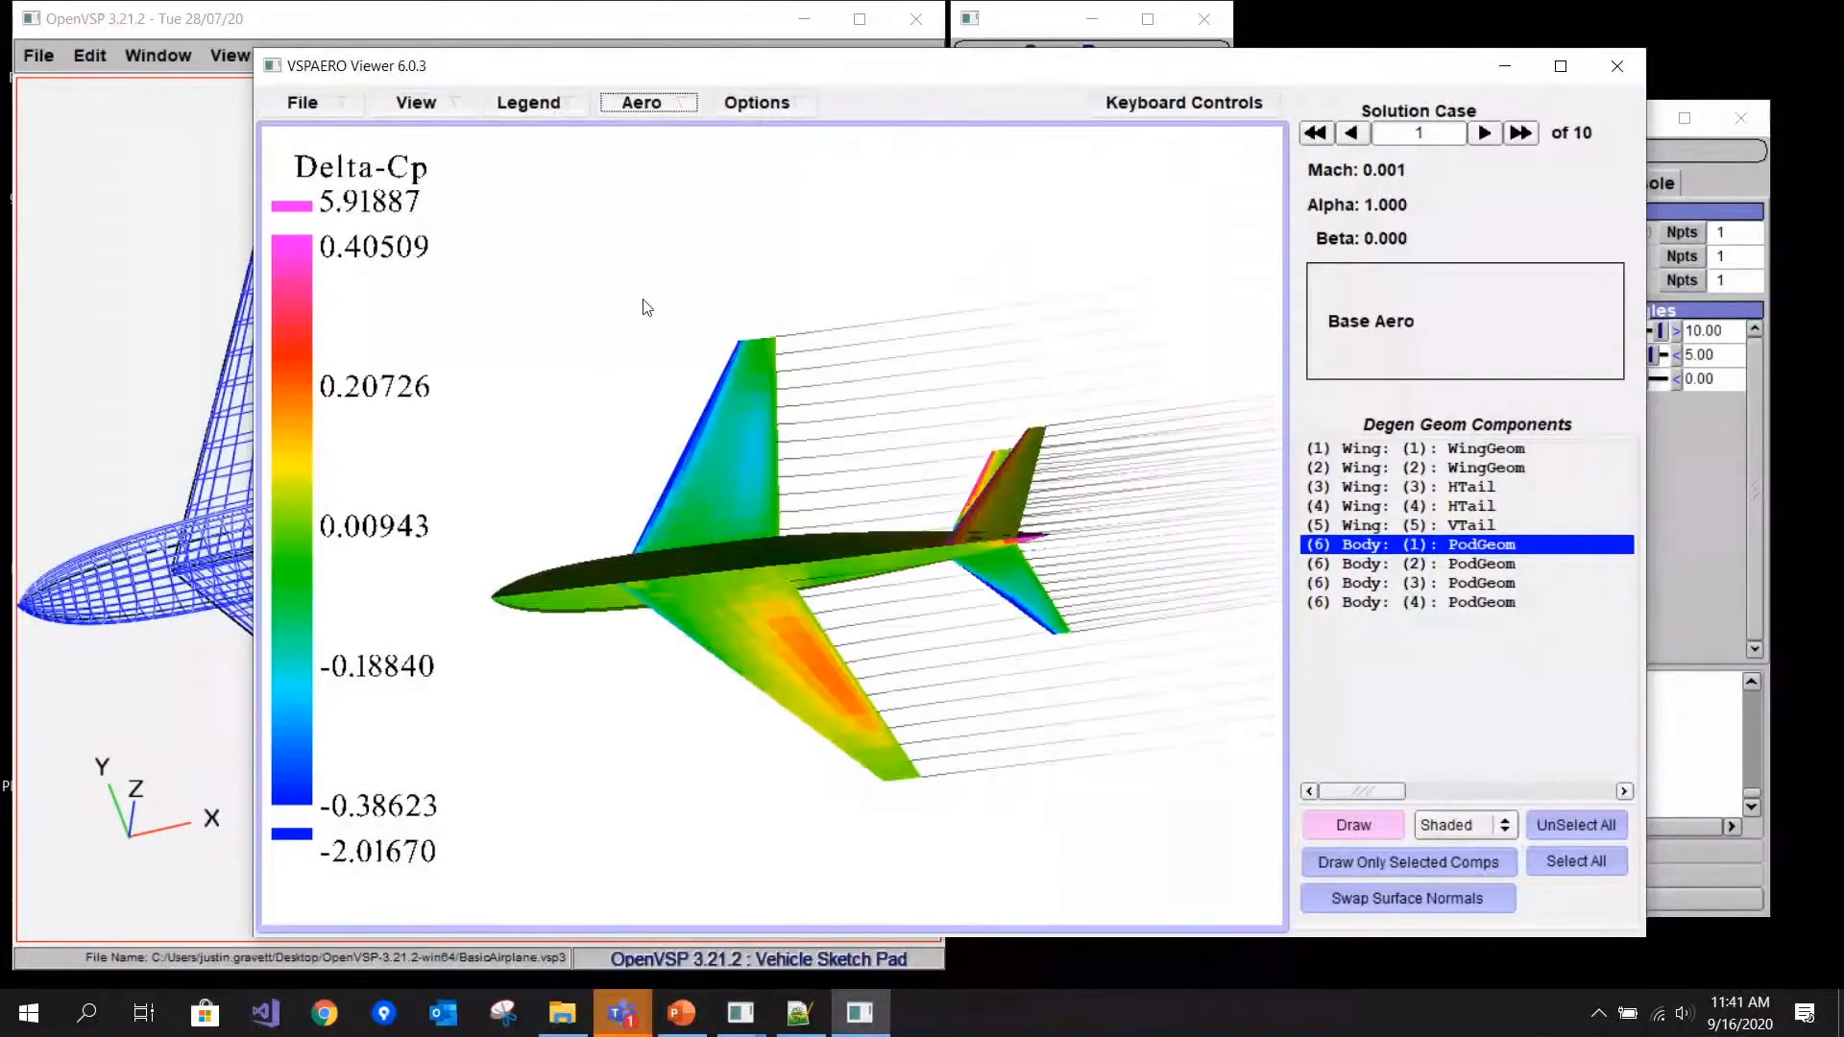
left_click(686, 106)
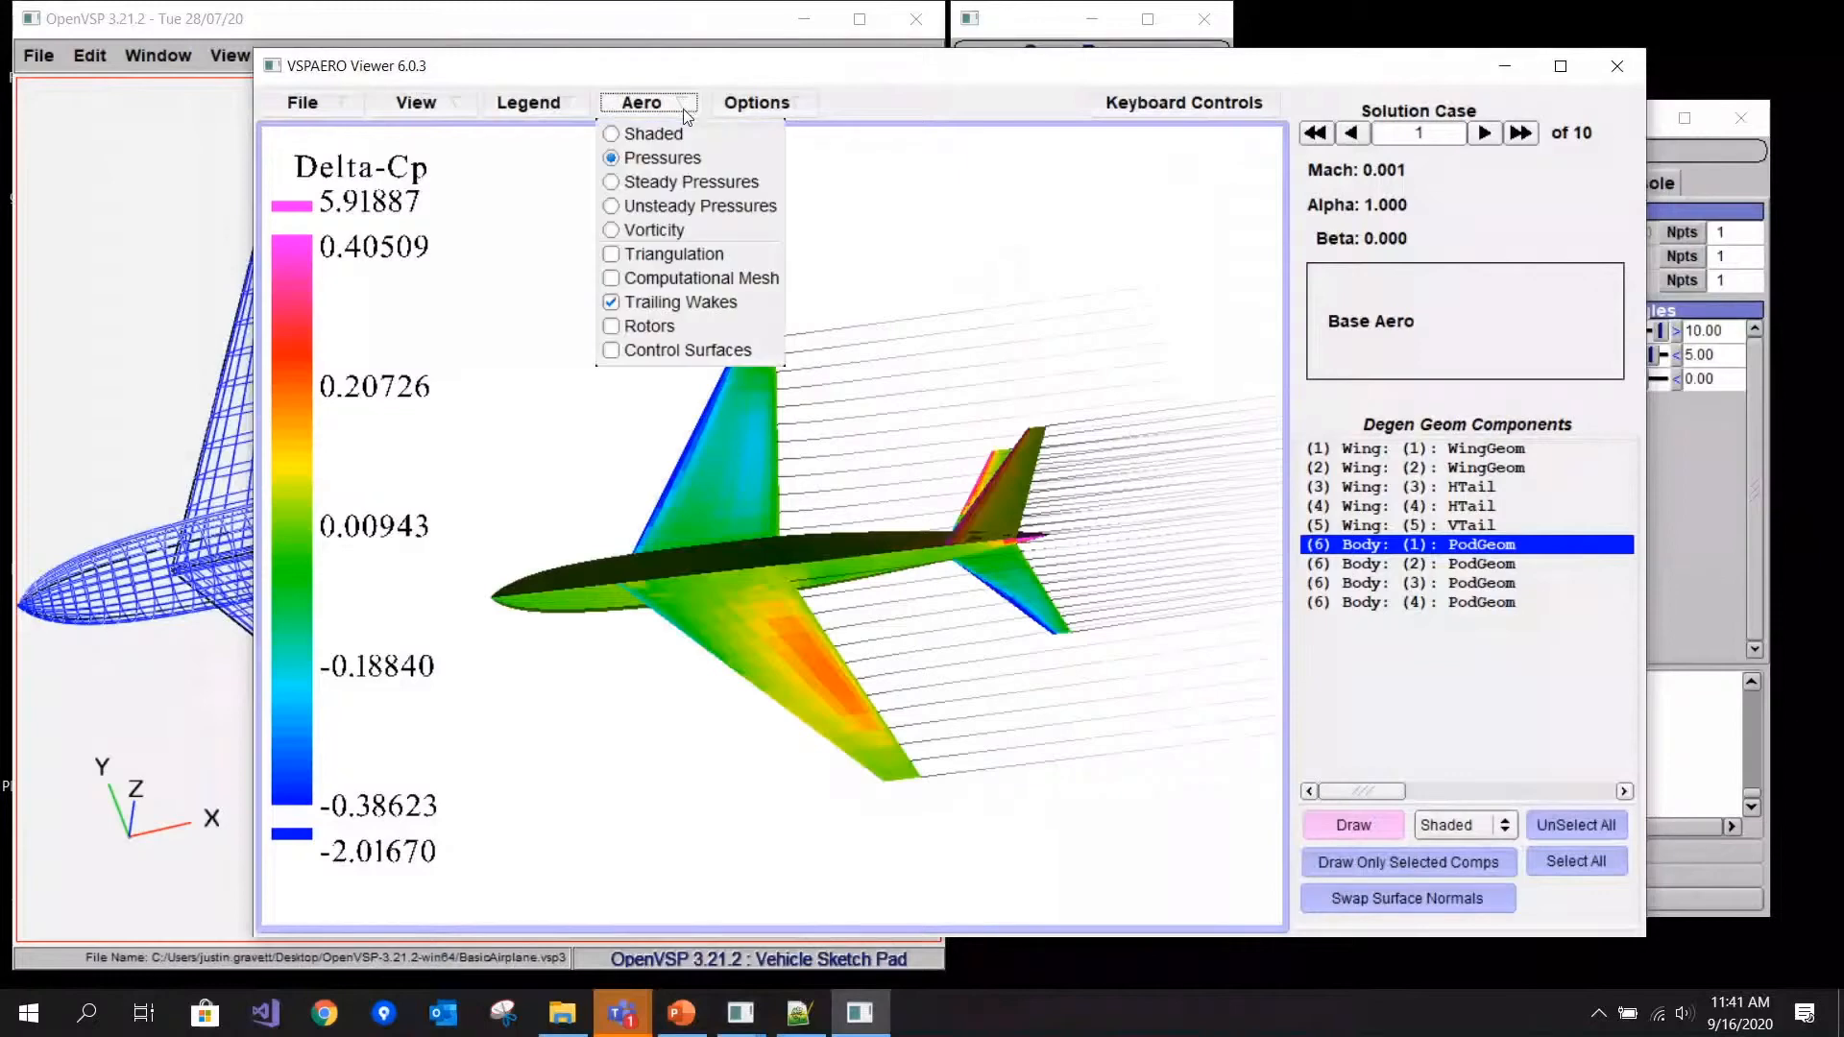
left_click(688, 352)
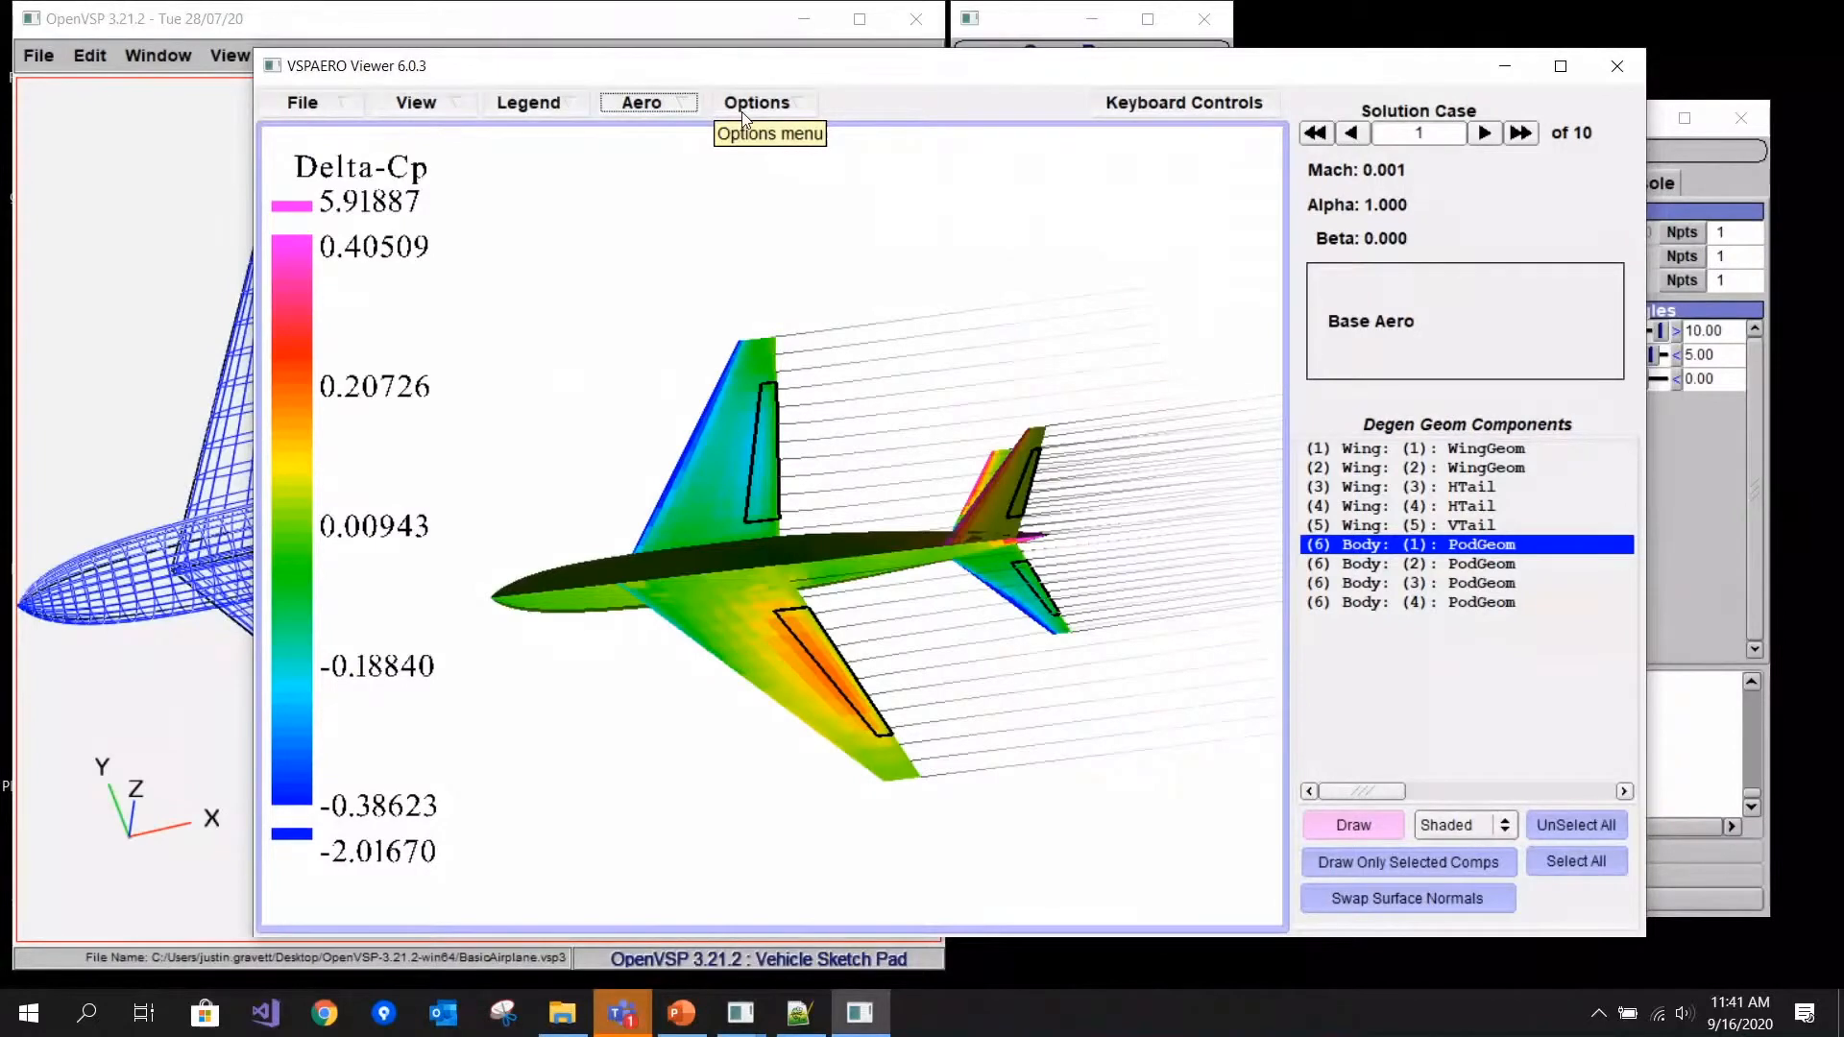
left_click_drag(701, 67, 790, 72)
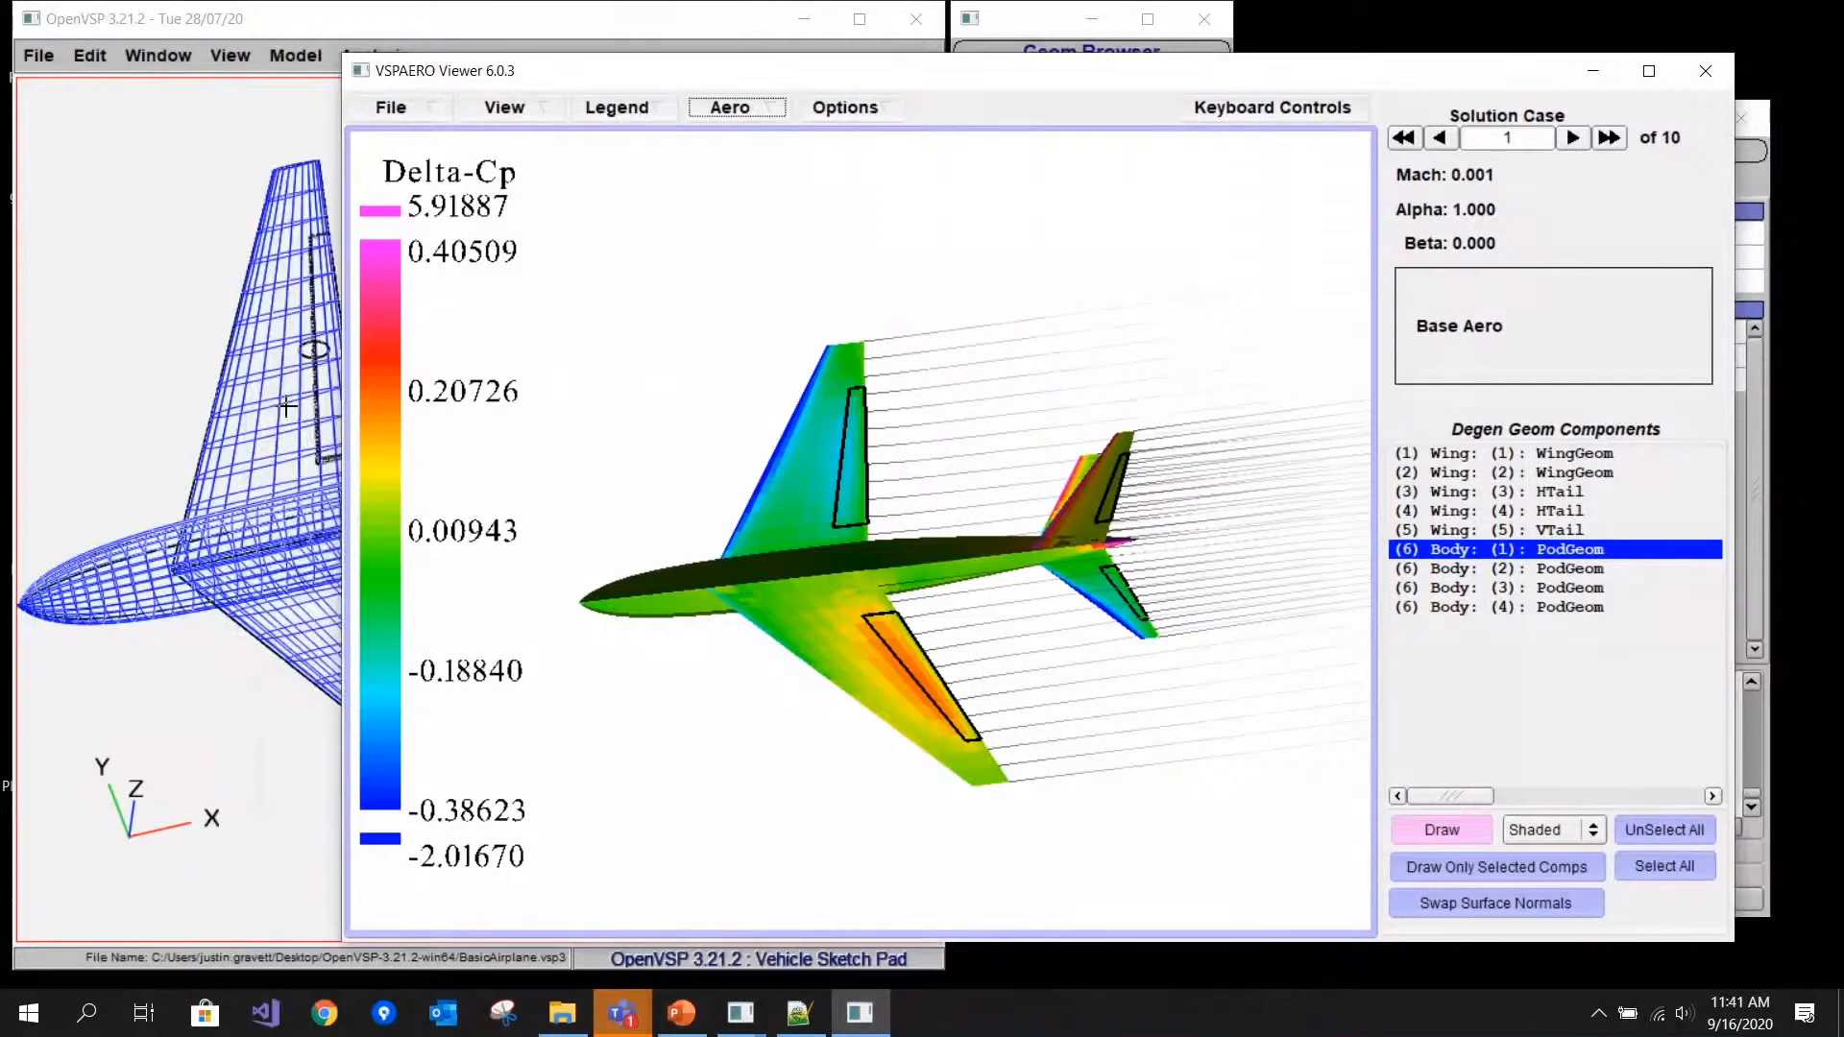
left_click_drag(779, 70, 749, 55)
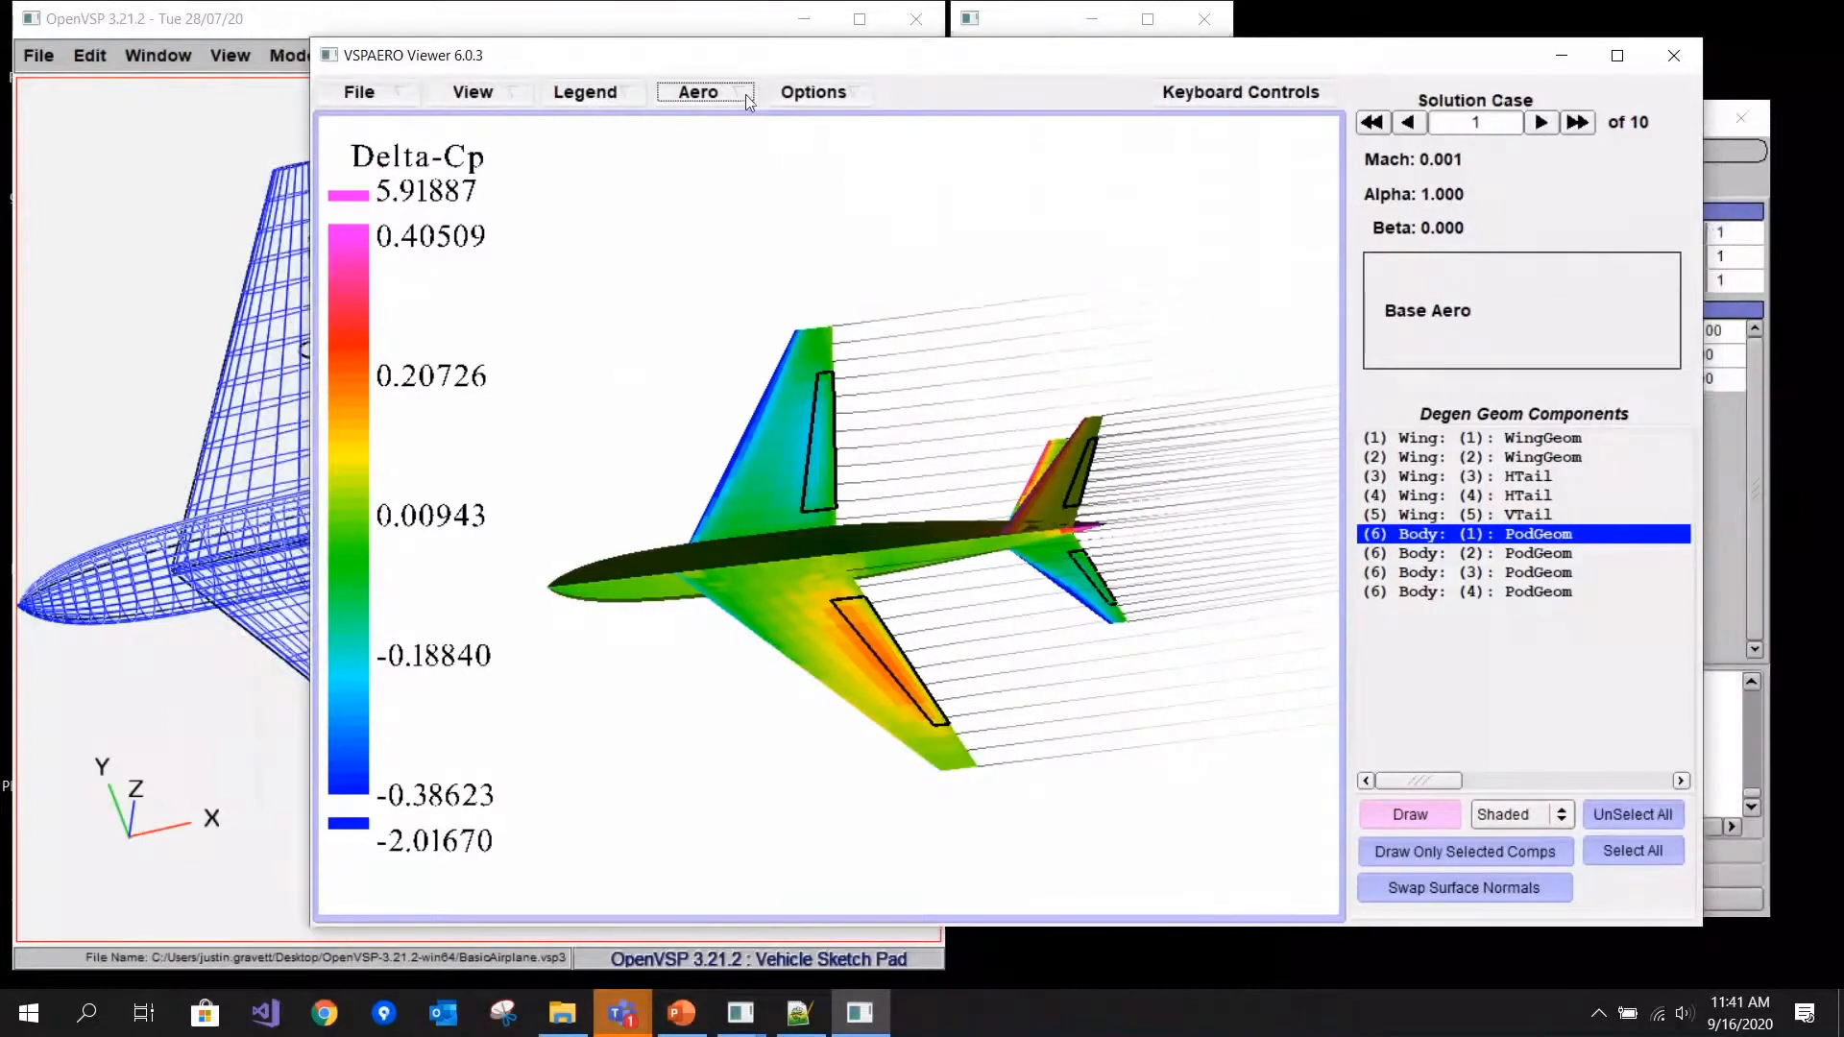
- Check the aero and drawing options, and examine the control surface regions up close from different angles
left_click(747, 96)
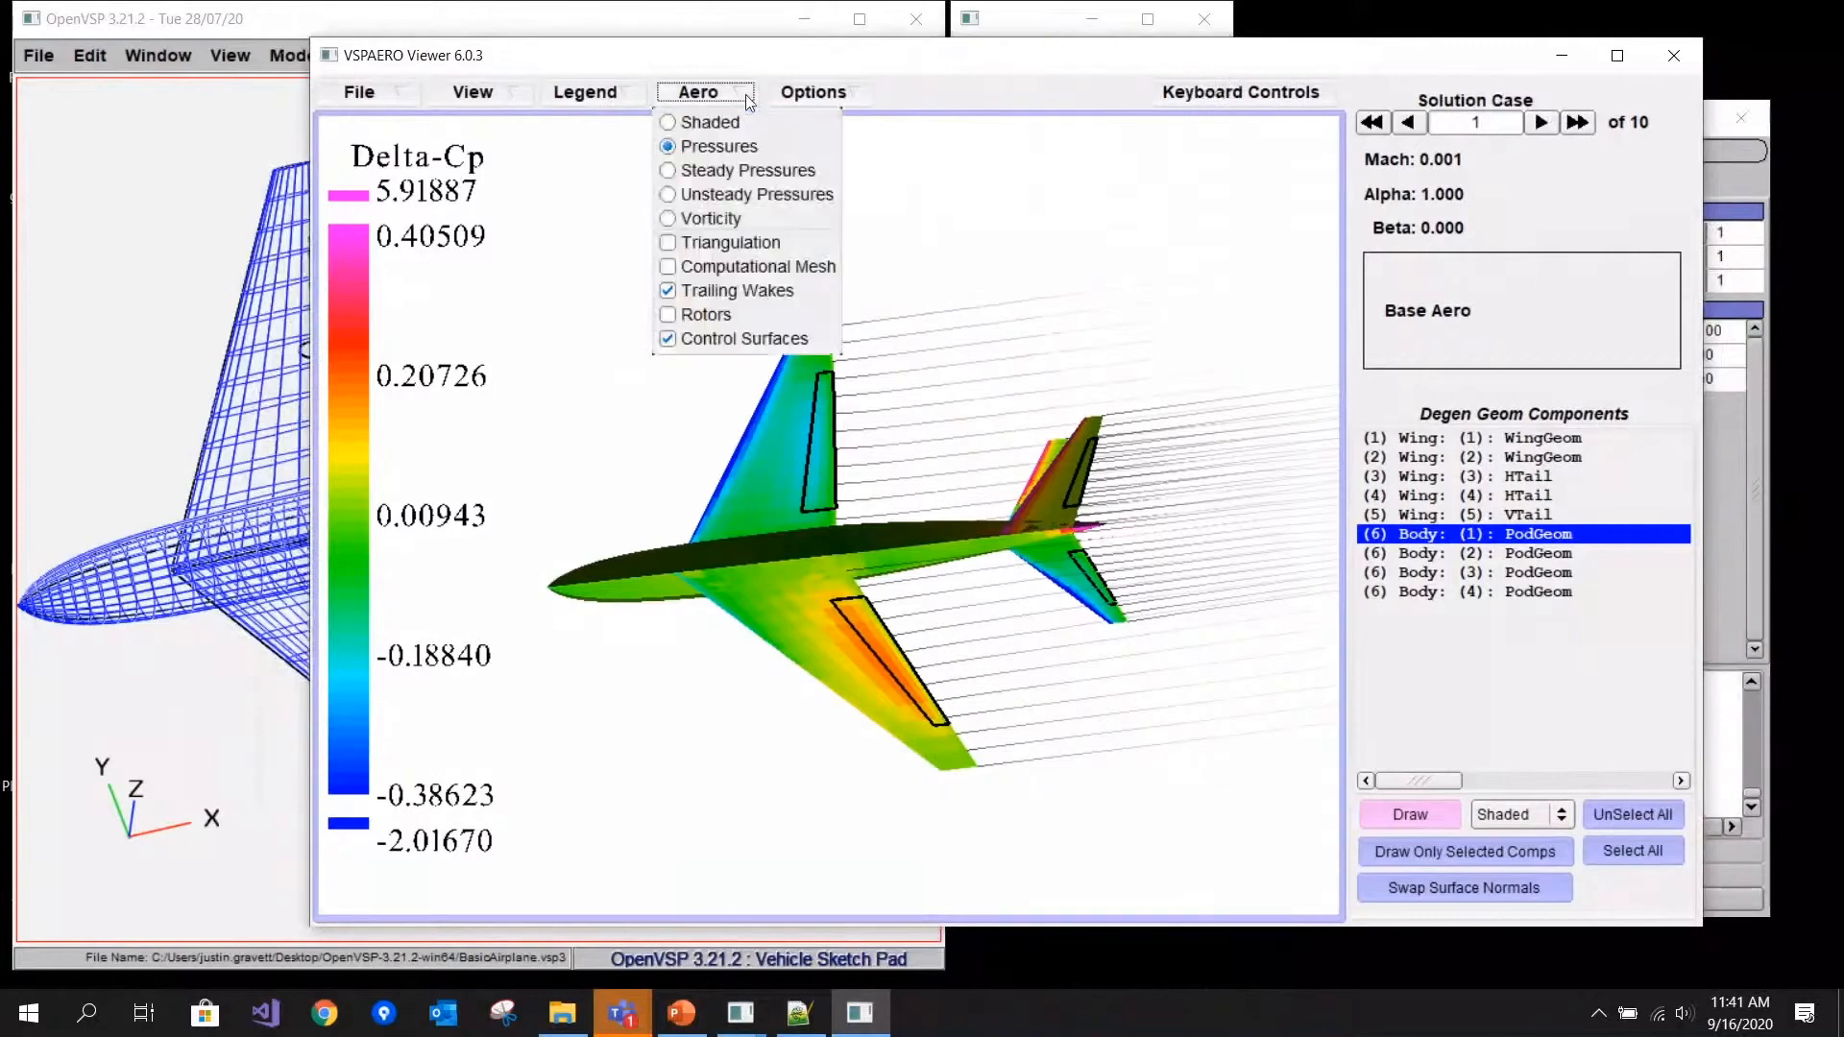
left_click(851, 92)
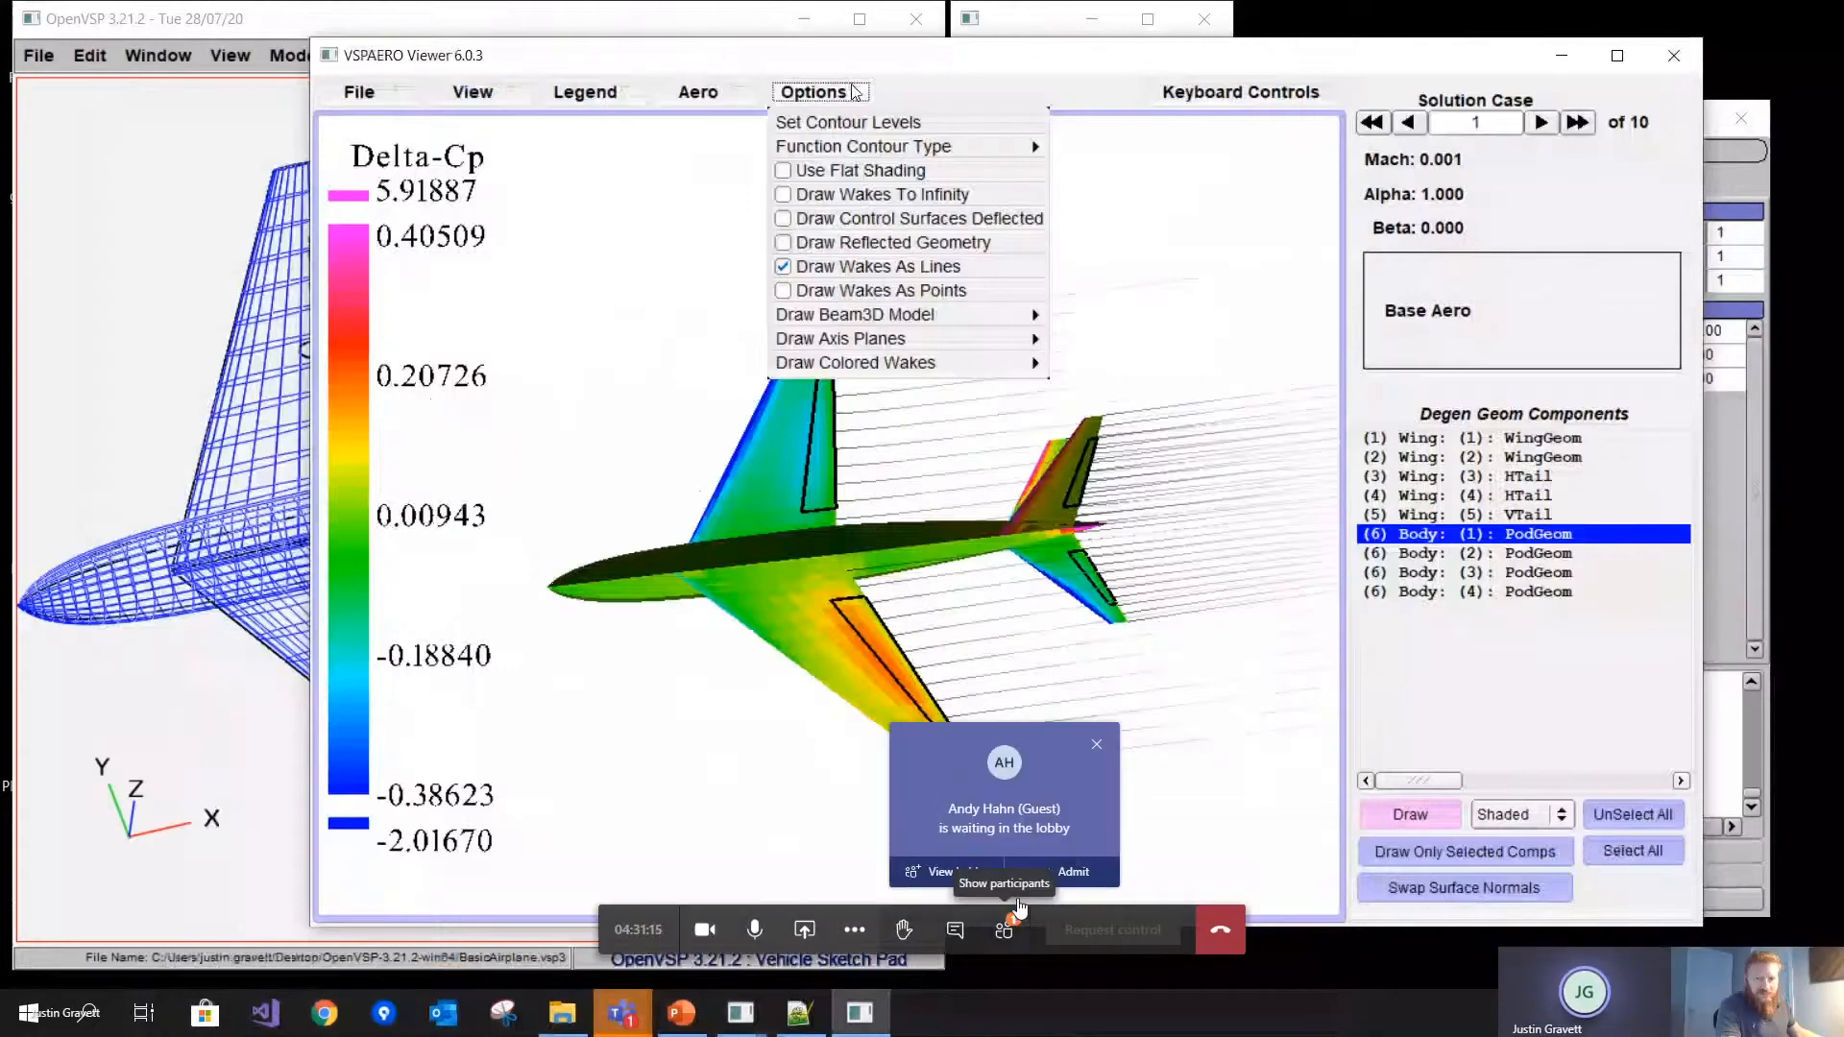
left_click(1083, 870)
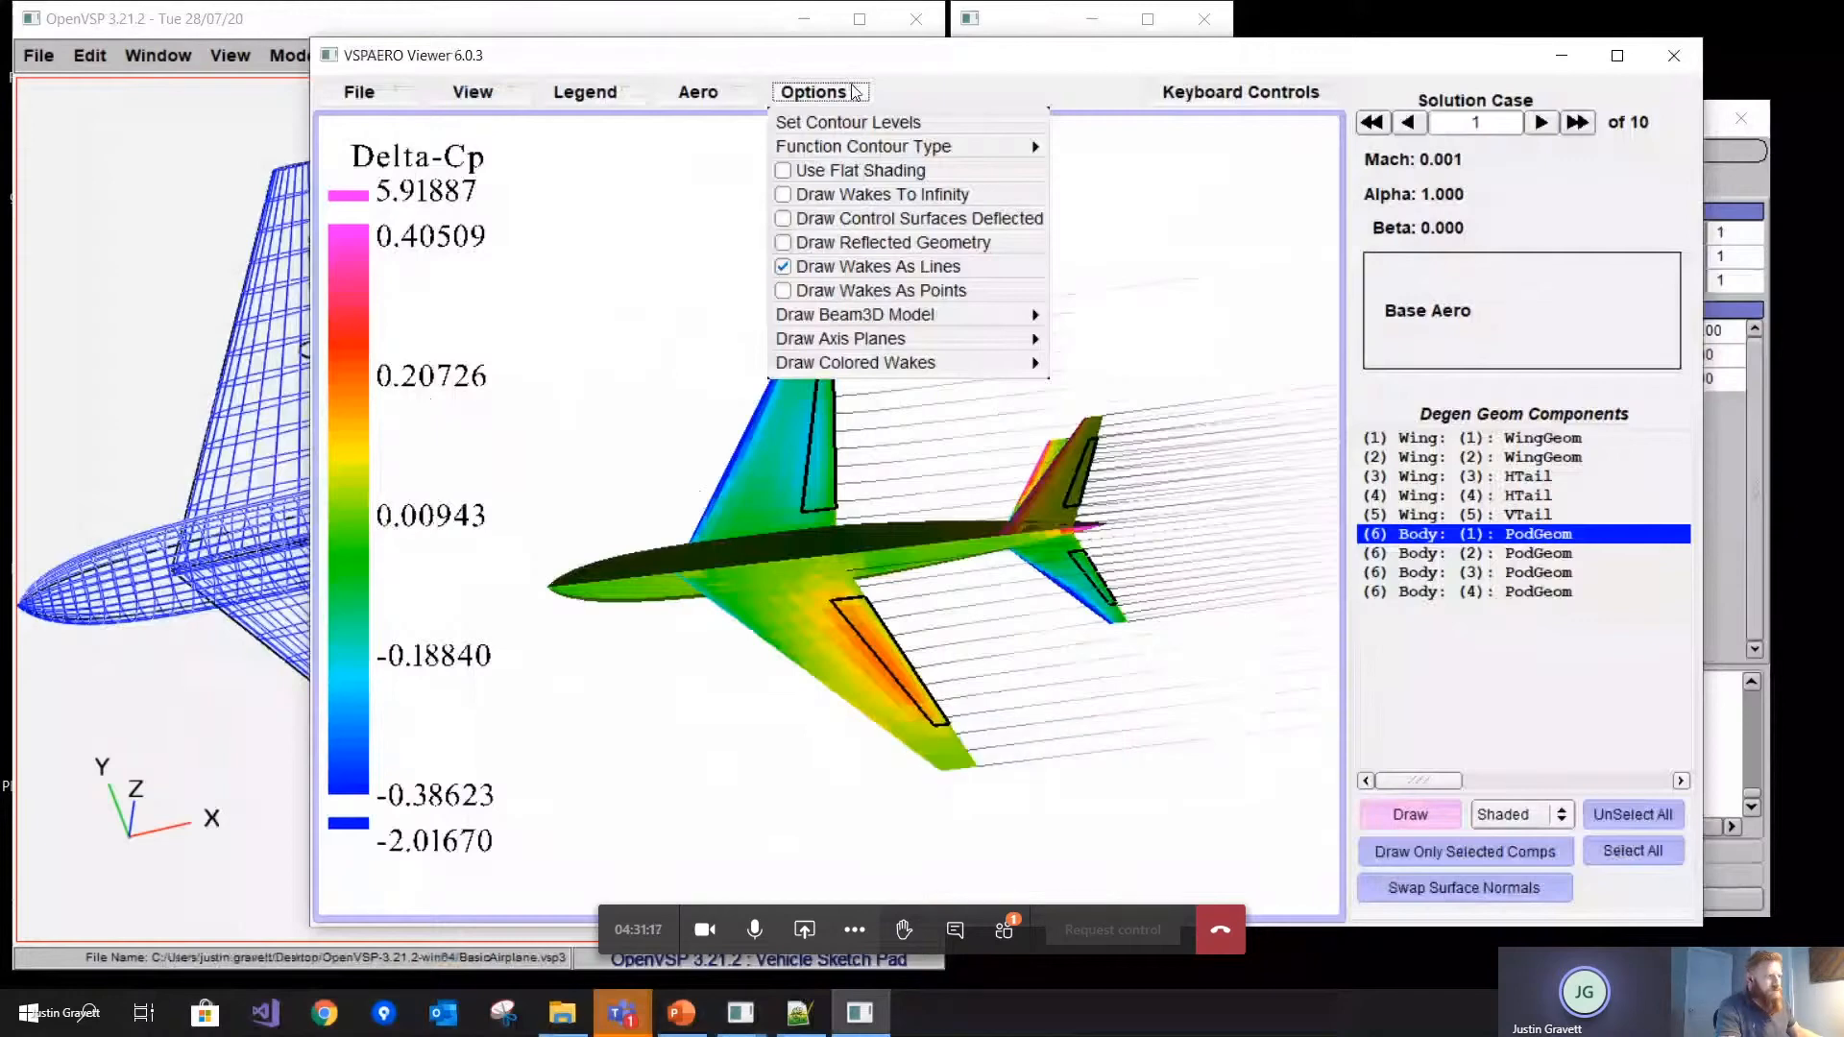
left_click(924, 488)
scroll(924, 488, "up", 5)
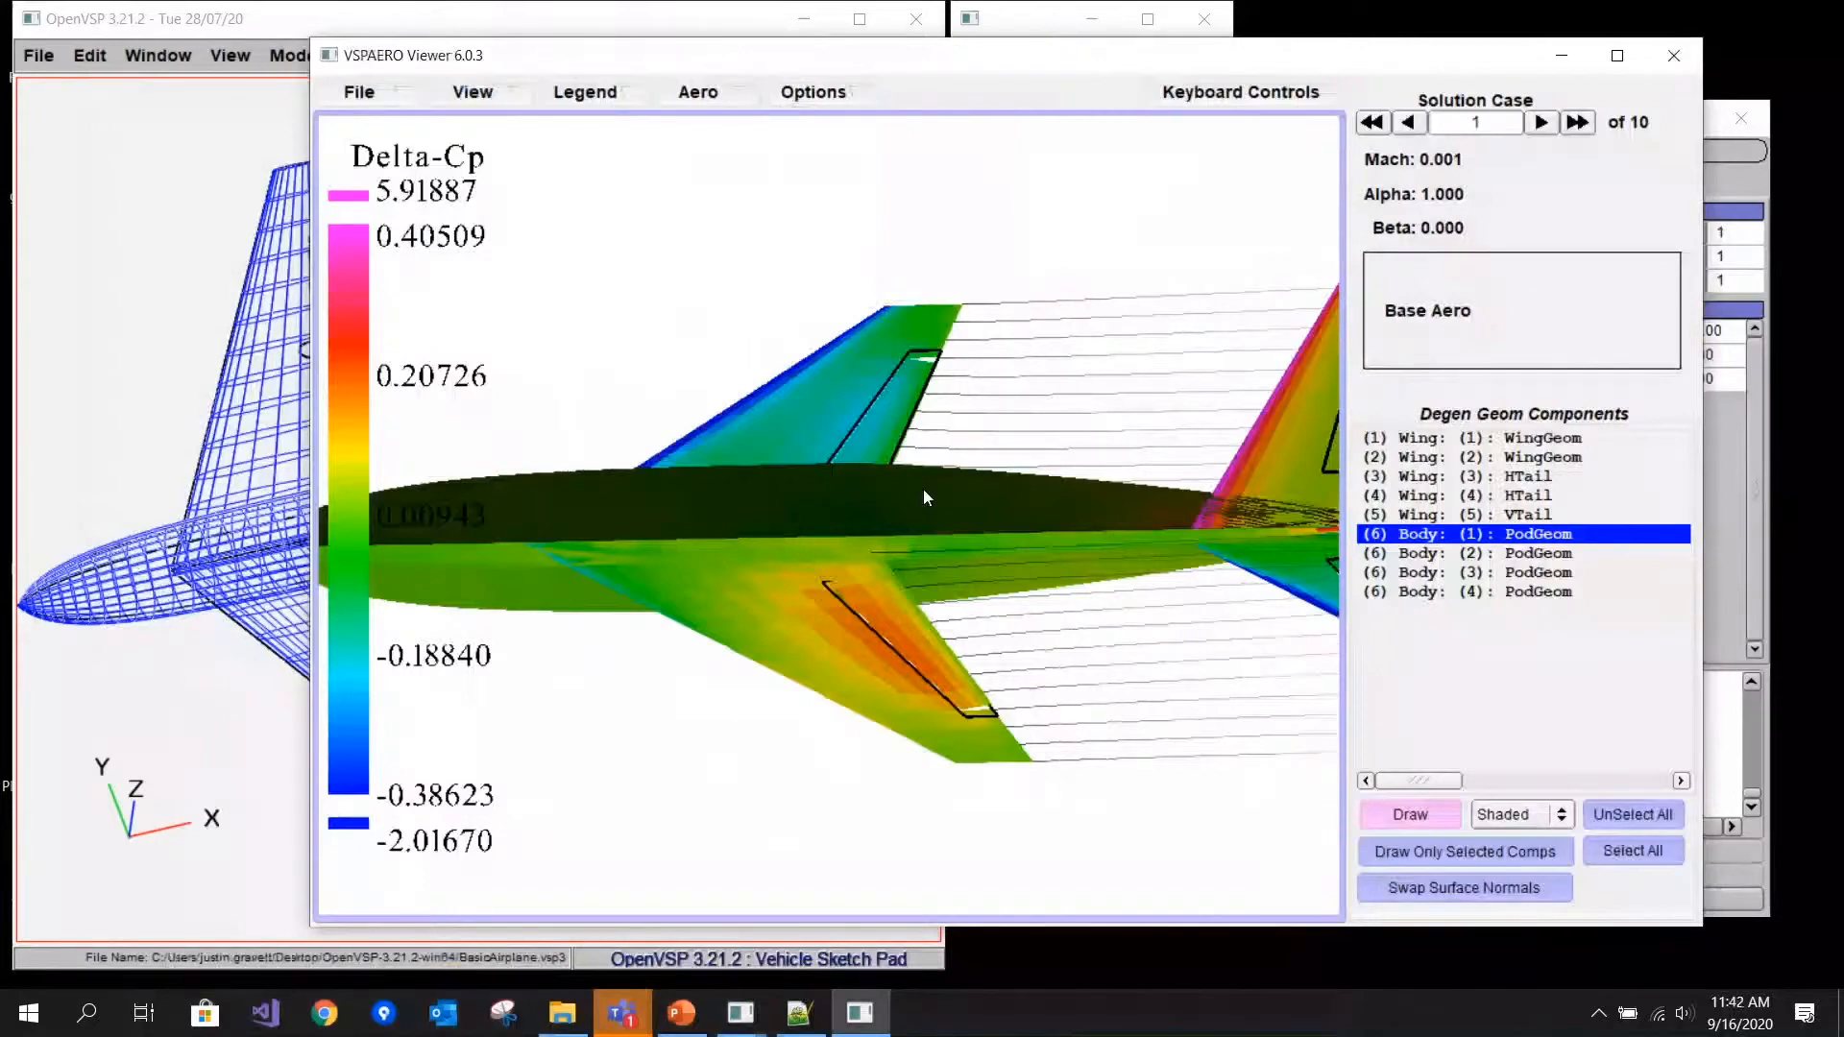
left_click_drag(924, 488, 978, 503)
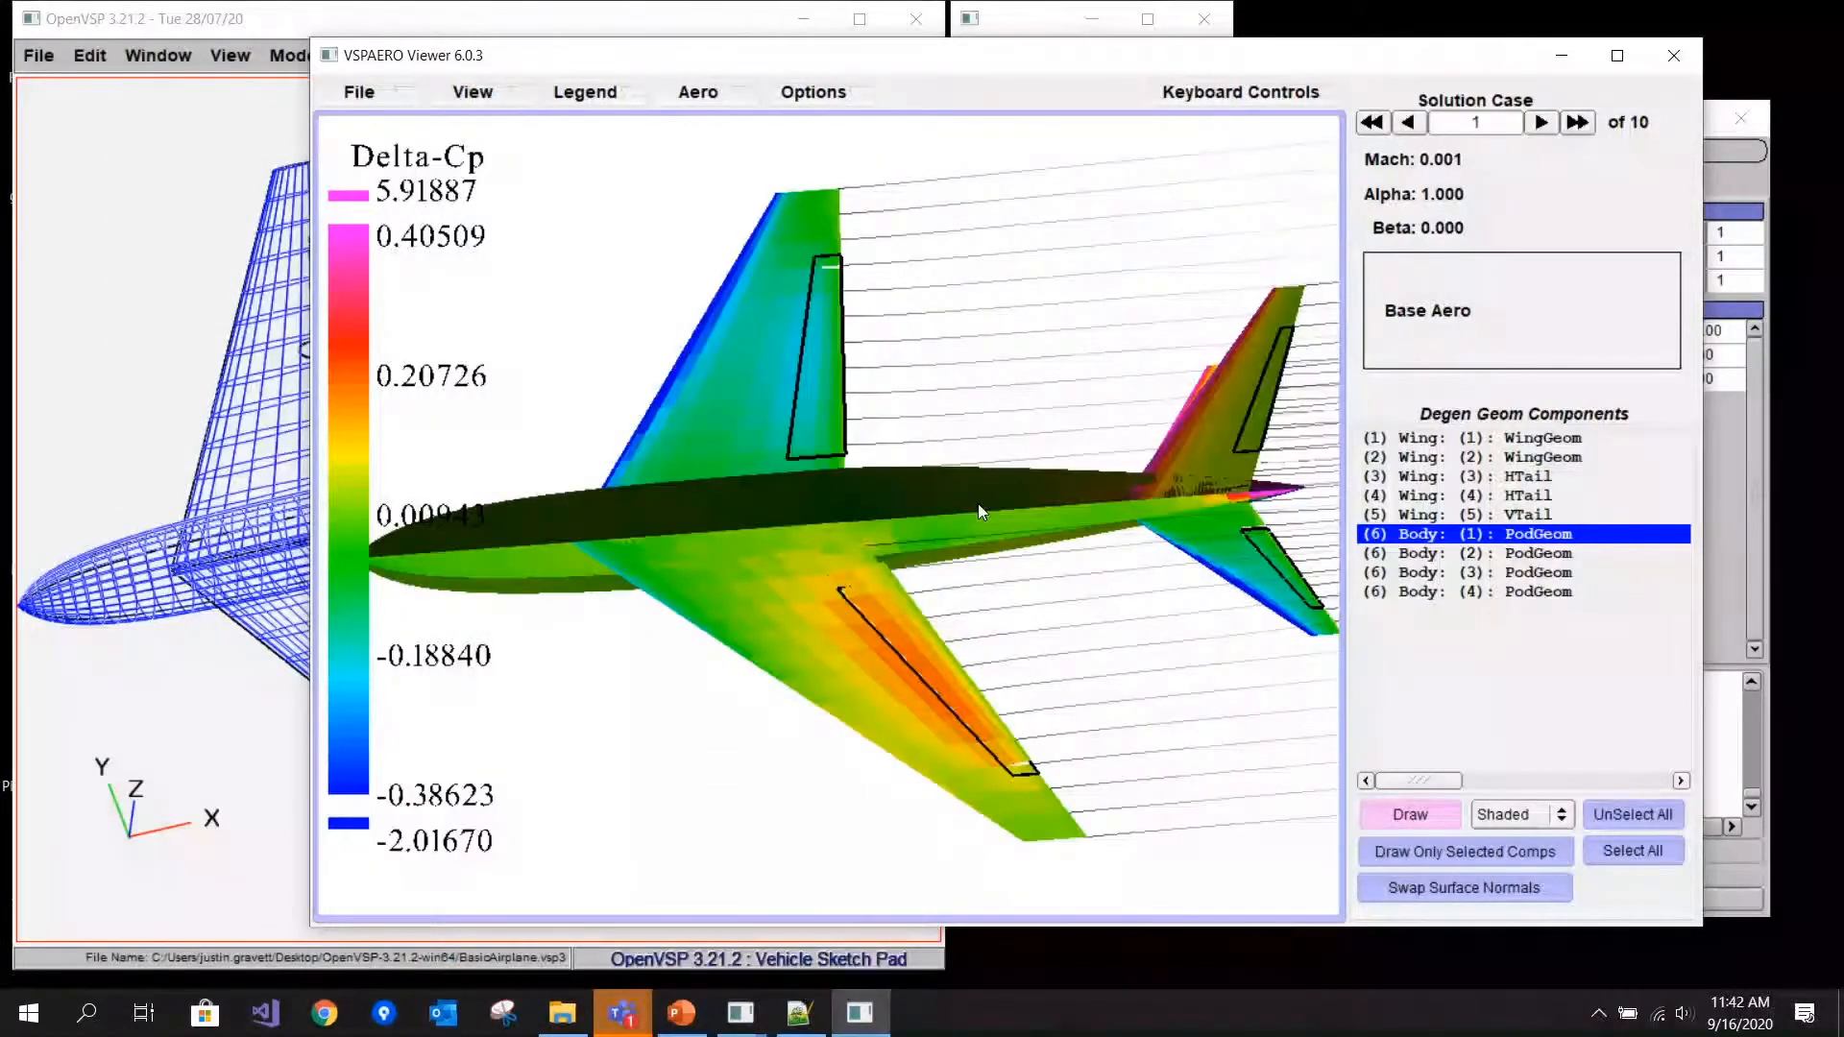
- Step to the next solution case and review the function contour type options
left_click(1540, 123)
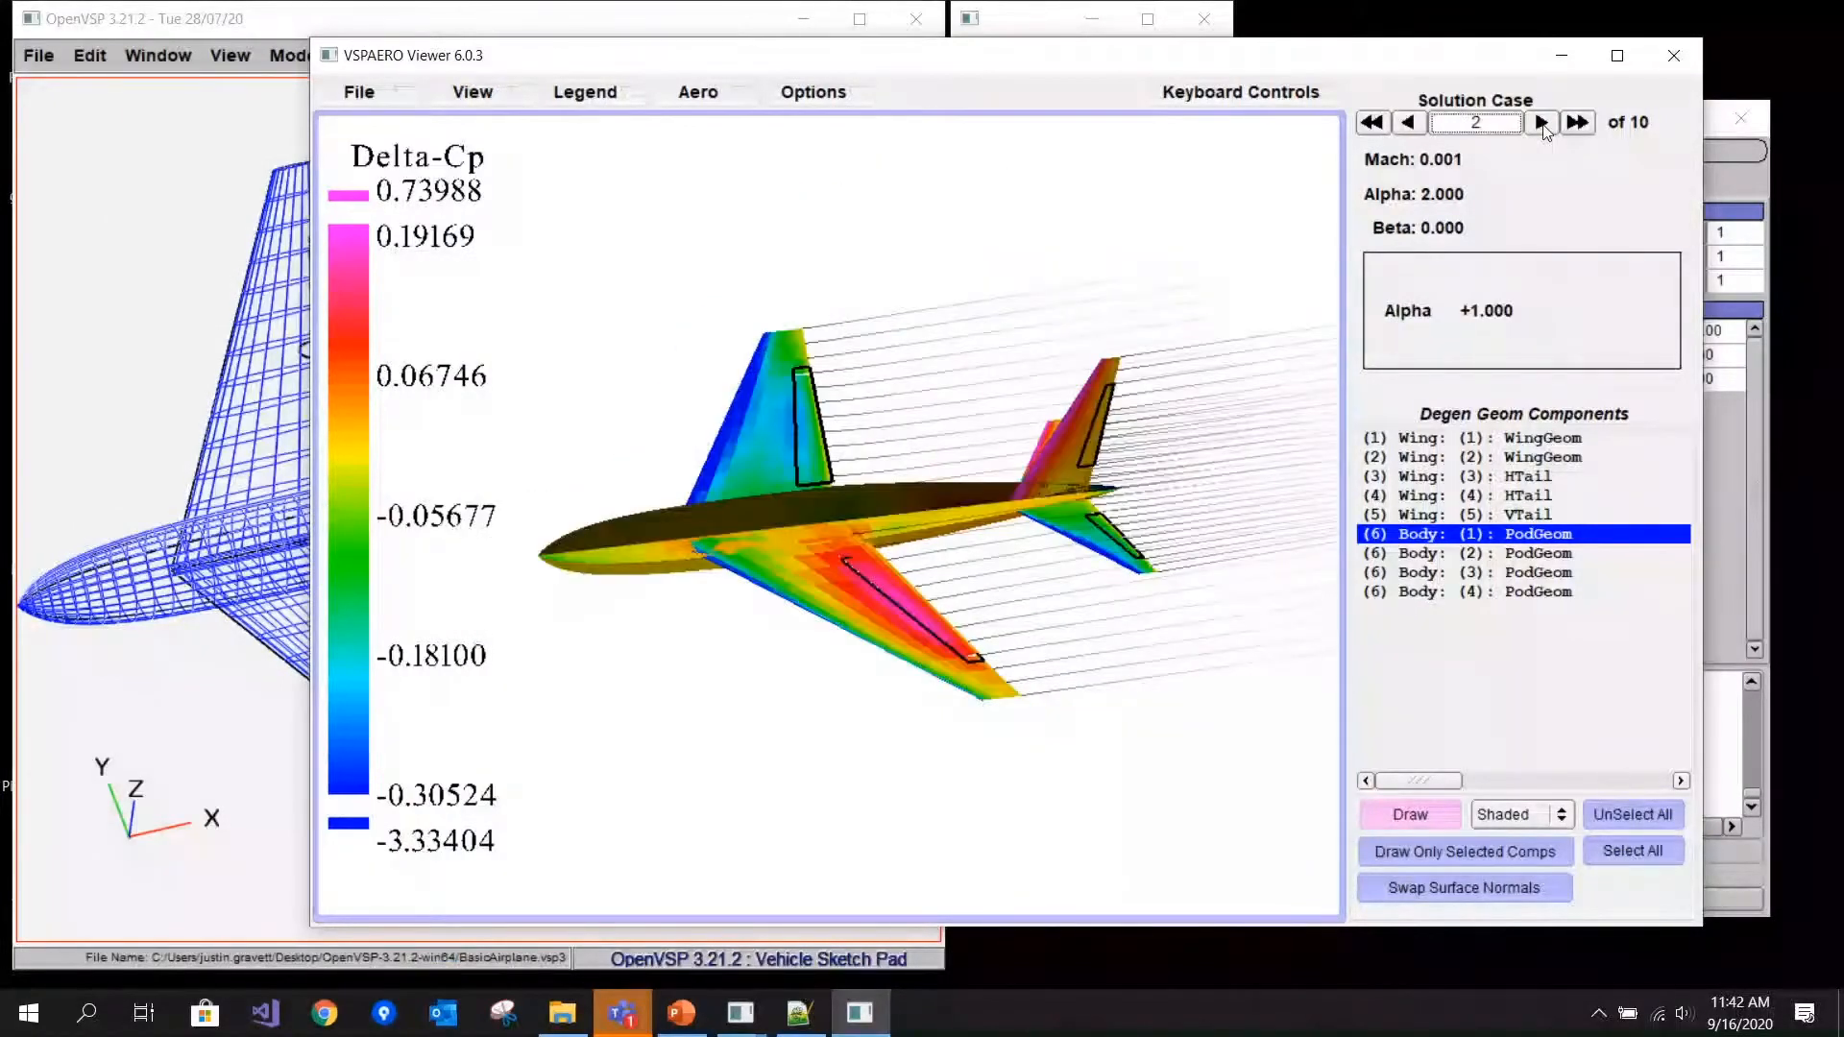
left_click(1544, 125)
left_click(828, 94)
left_click(1045, 147)
left_click(866, 91)
left_click(892, 147)
left_click(862, 85)
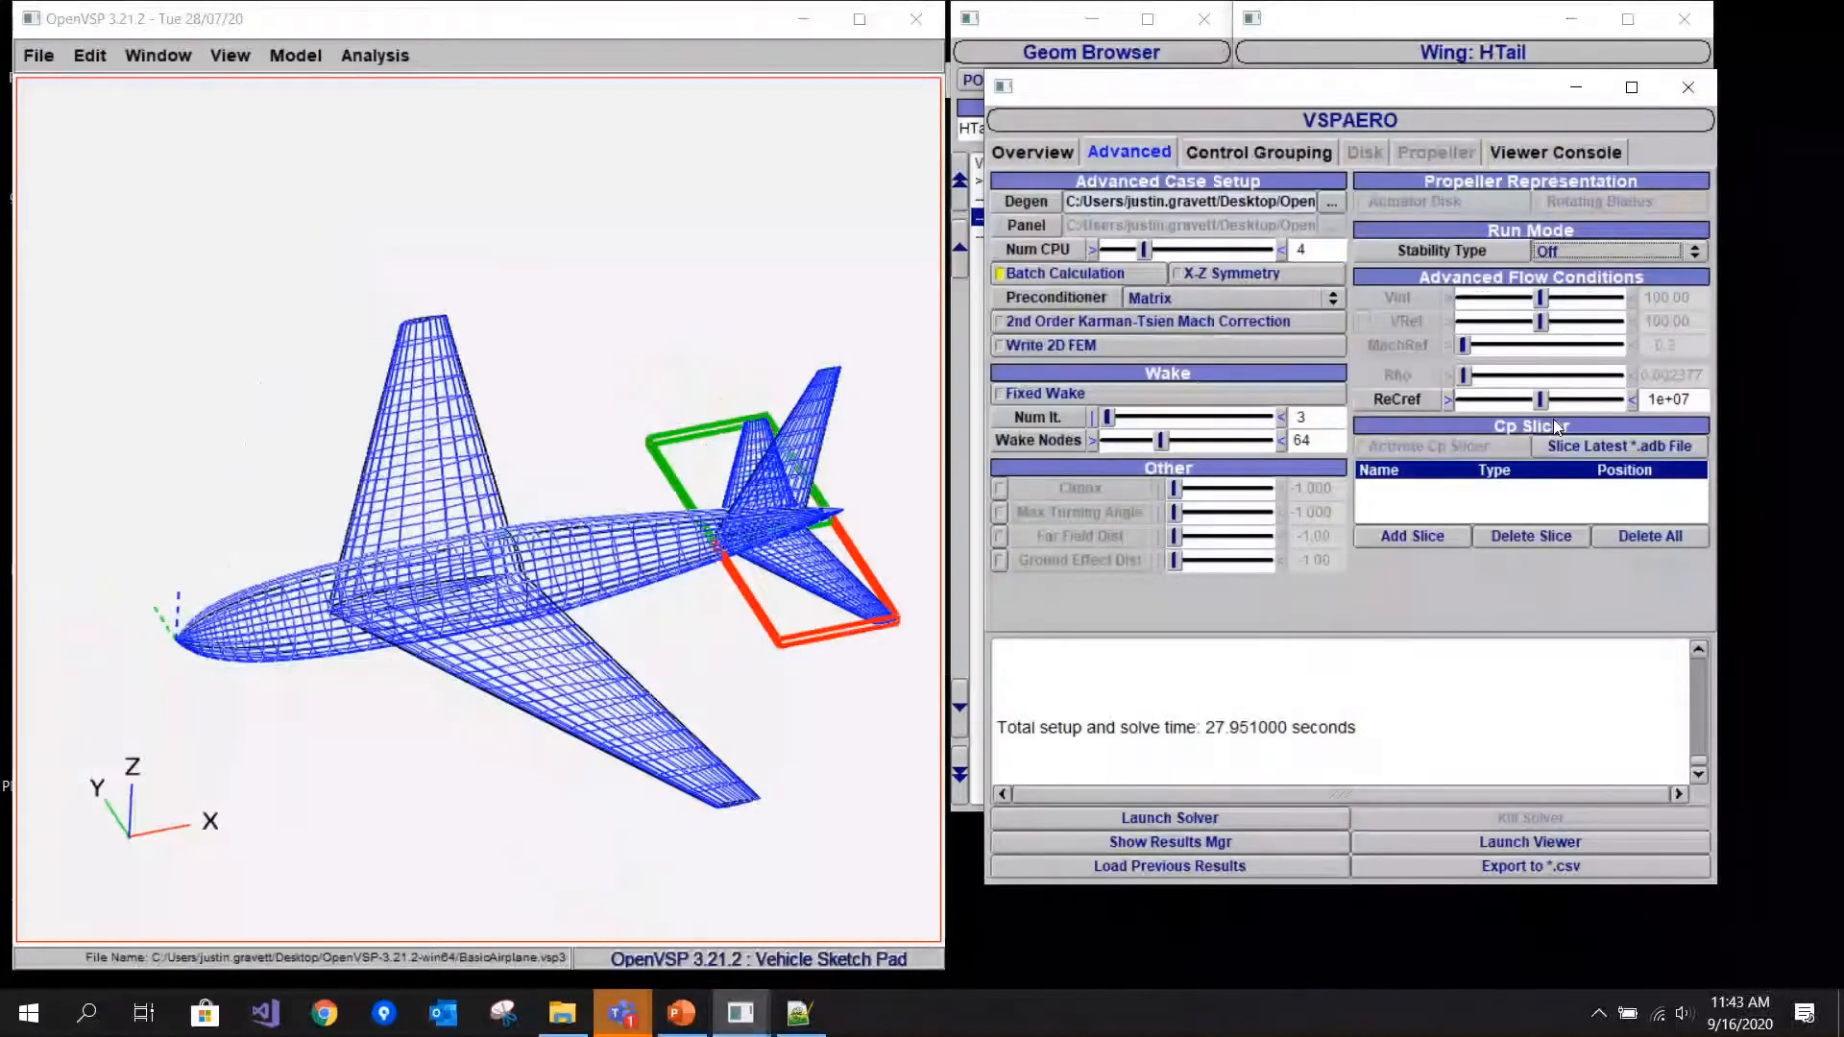
- Add a Y-type Cp slice in the Cp Slicer and set its position to 4.657
left_click(1420, 538)
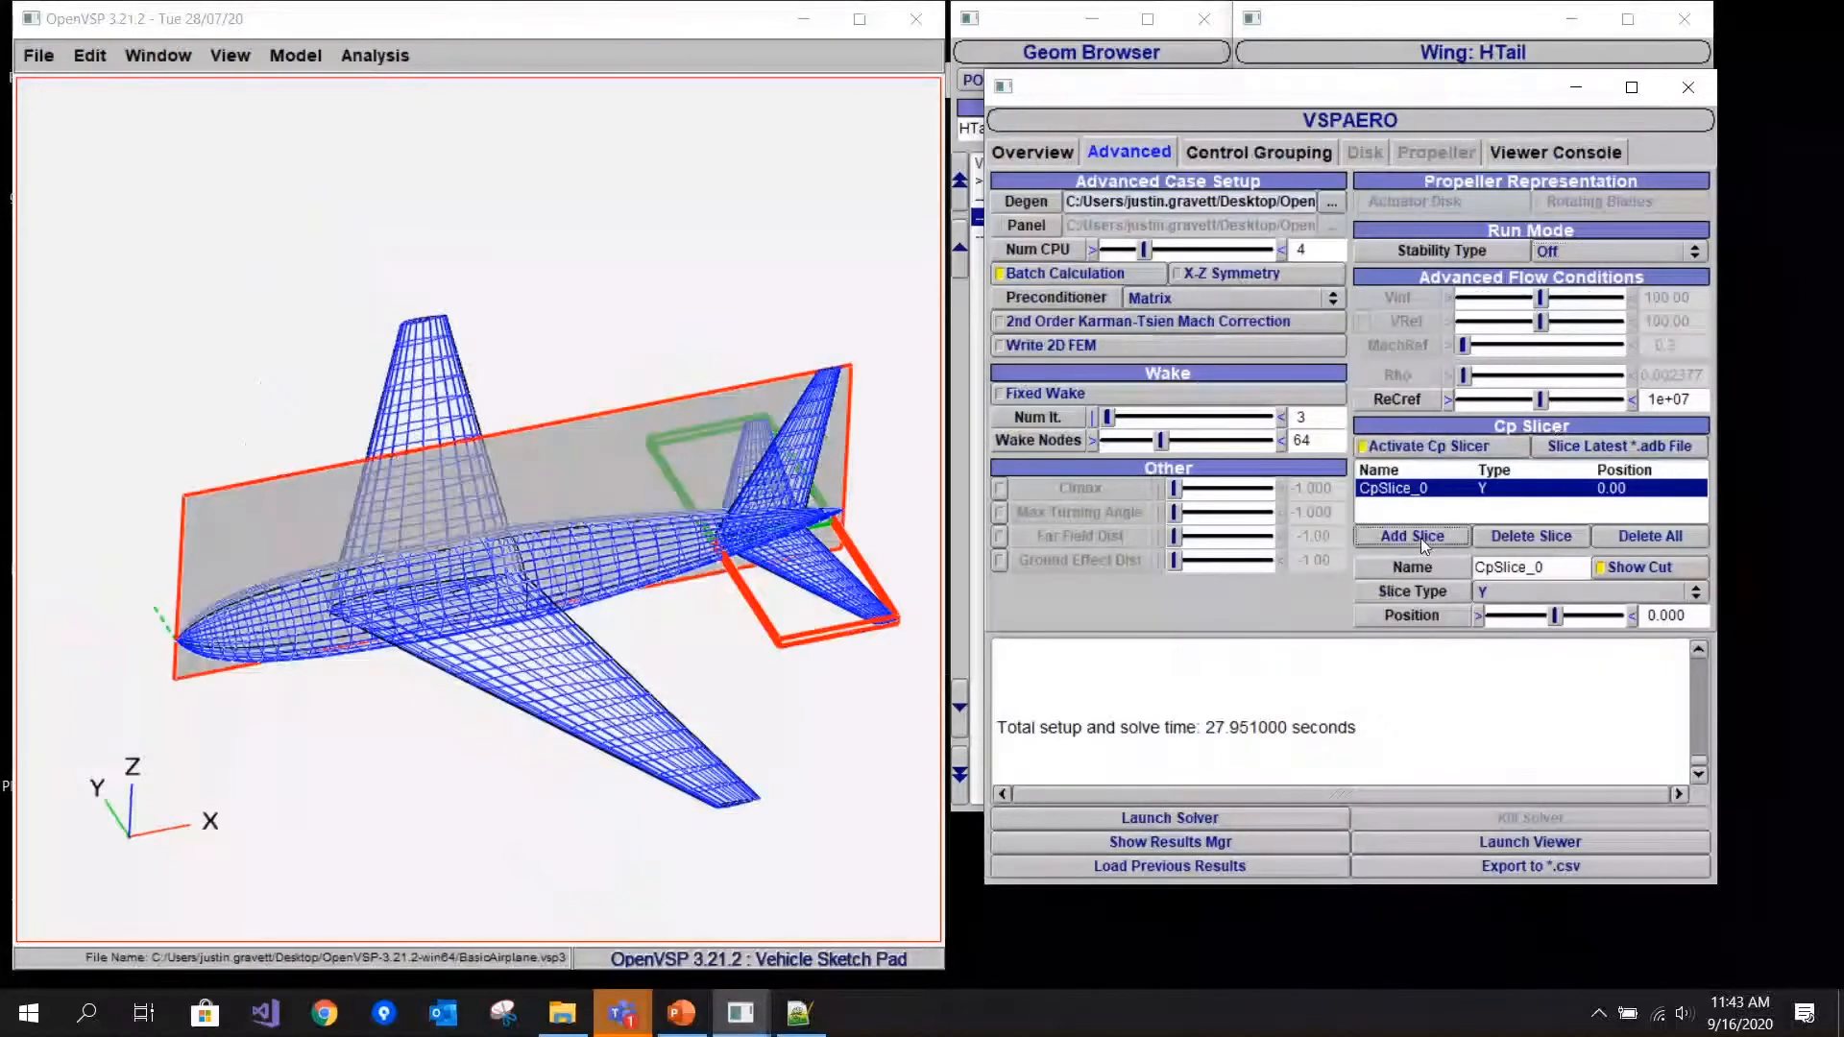
left_click_drag(596, 576, 639, 581)
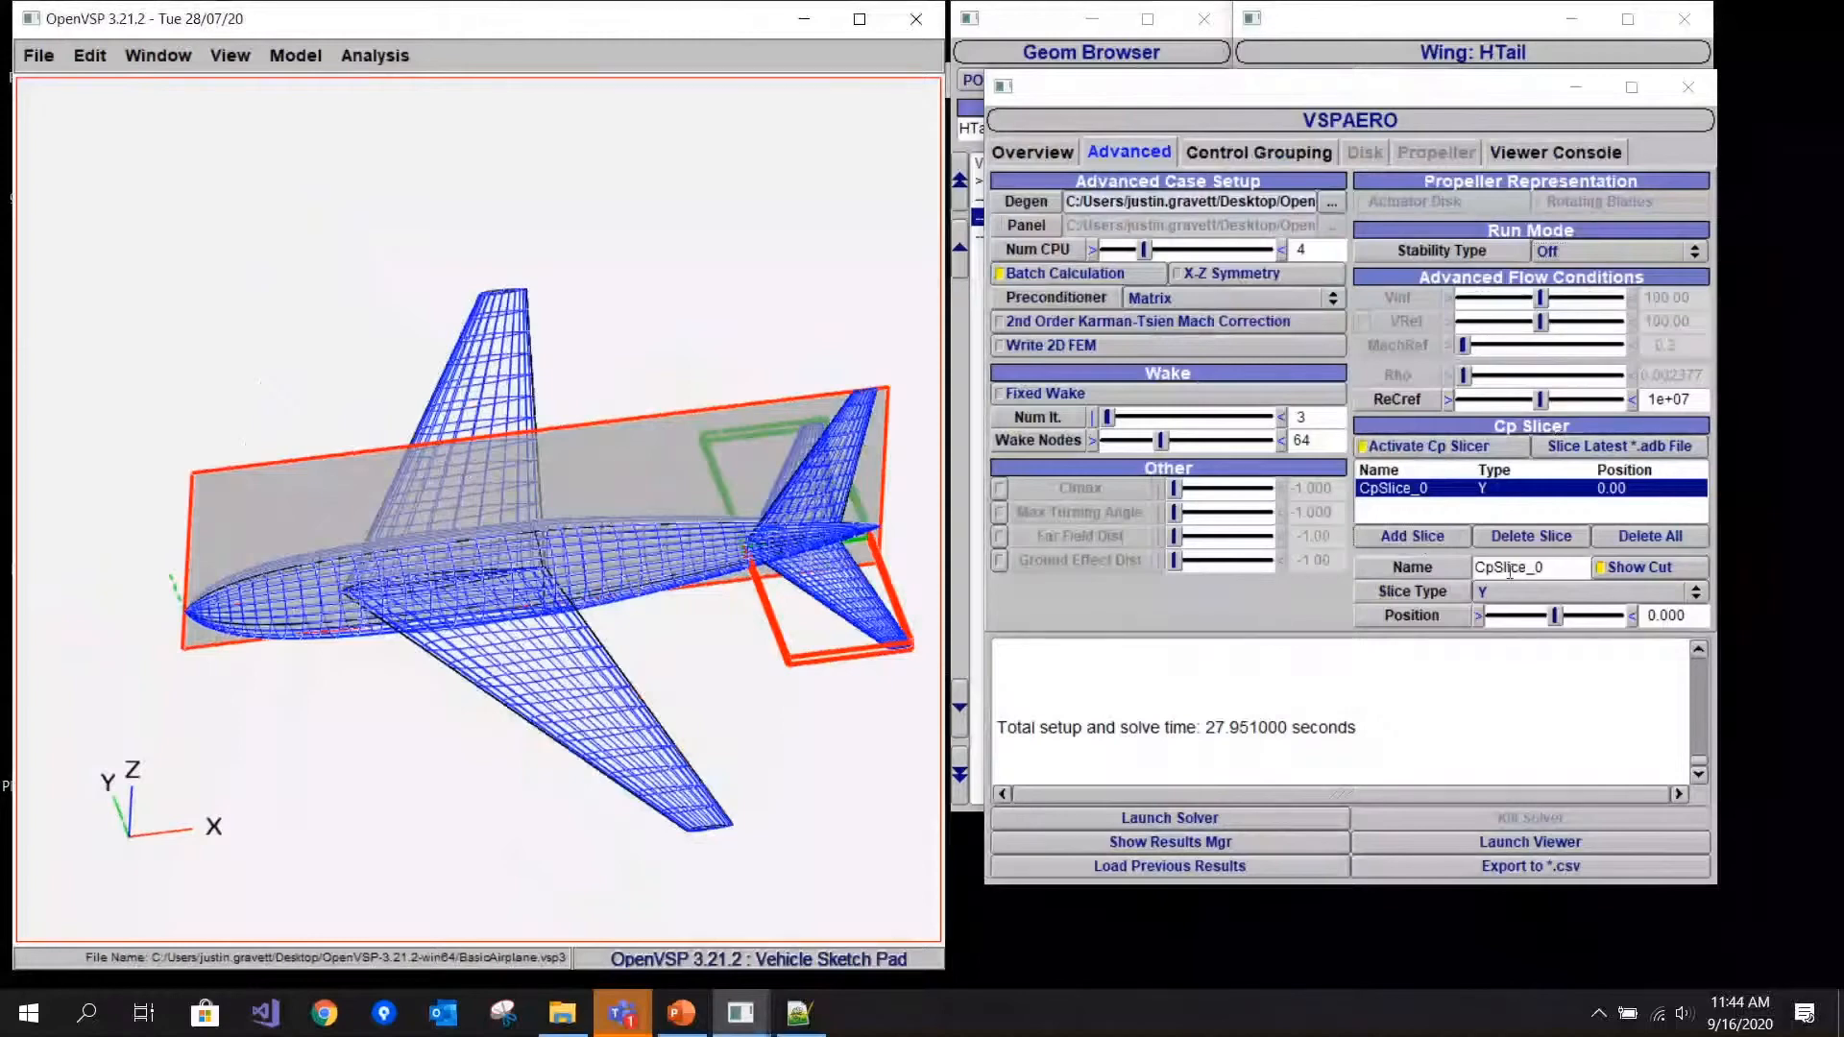
left_click(1556, 621)
left_click_drag(1556, 621, 1558, 621)
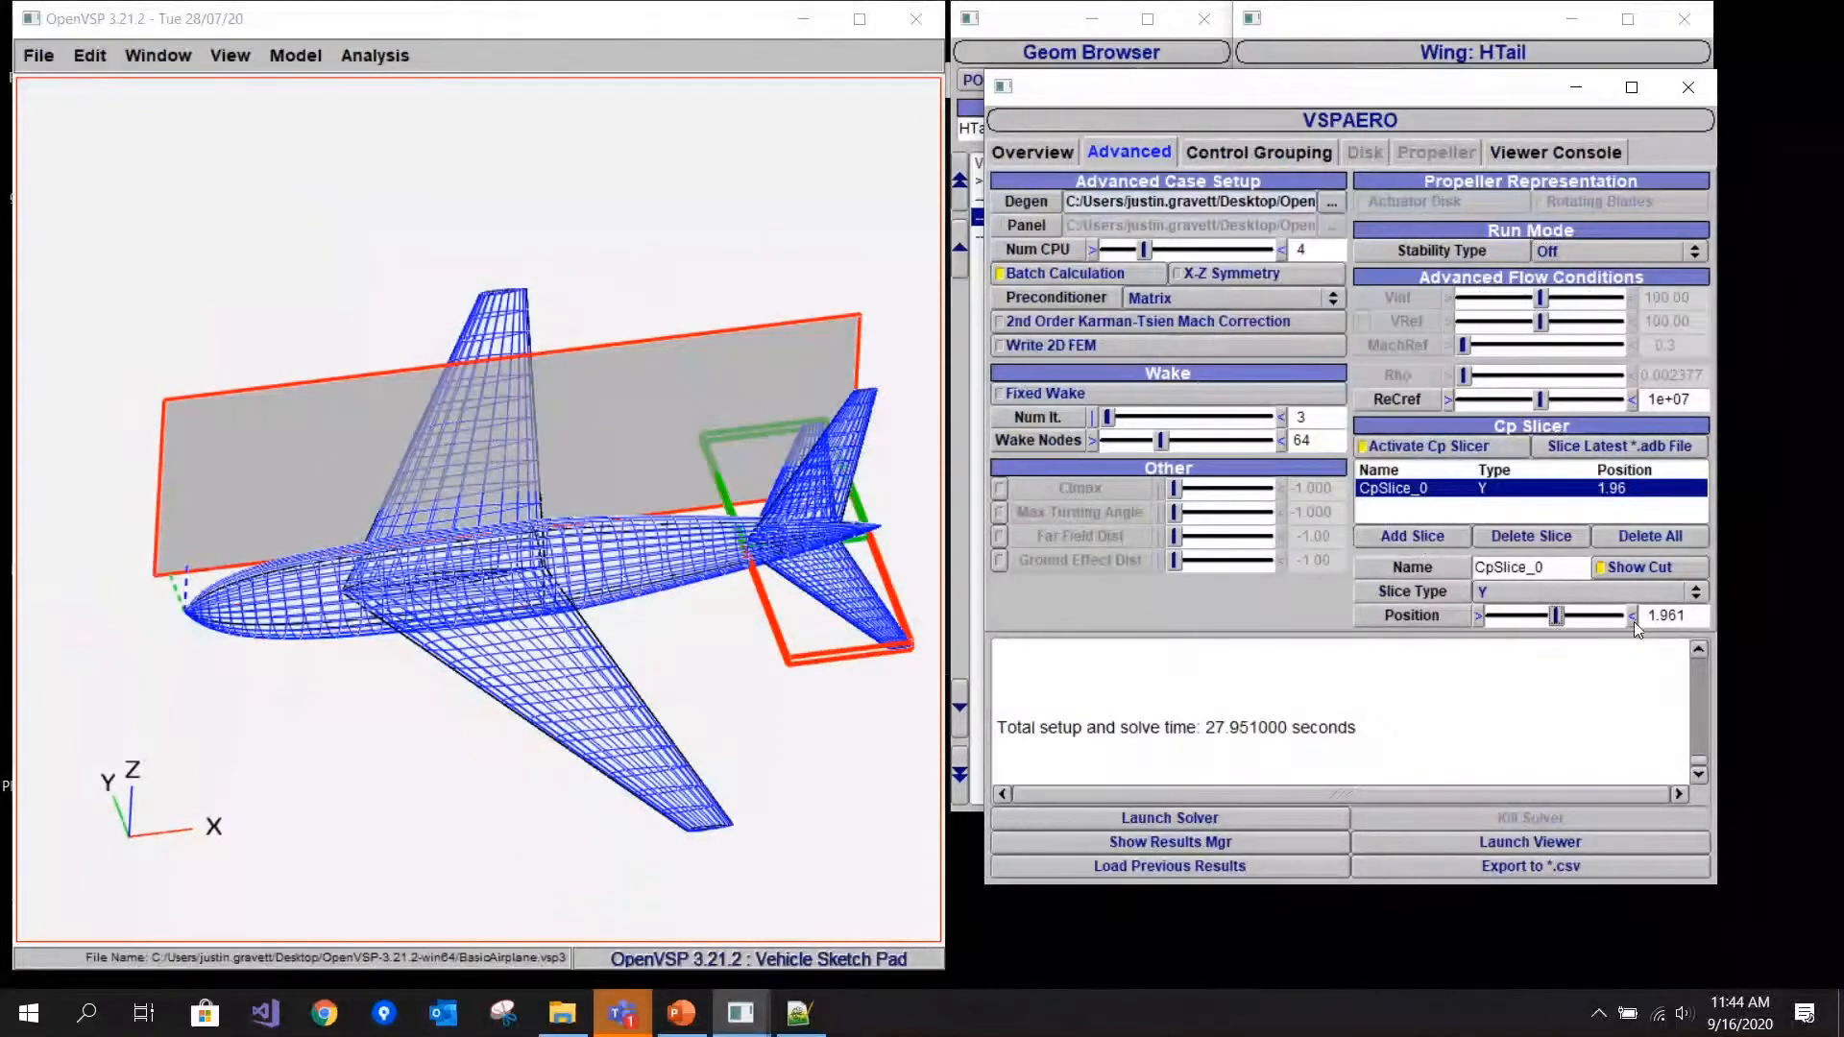
left_click_drag(1556, 620, 1559, 621)
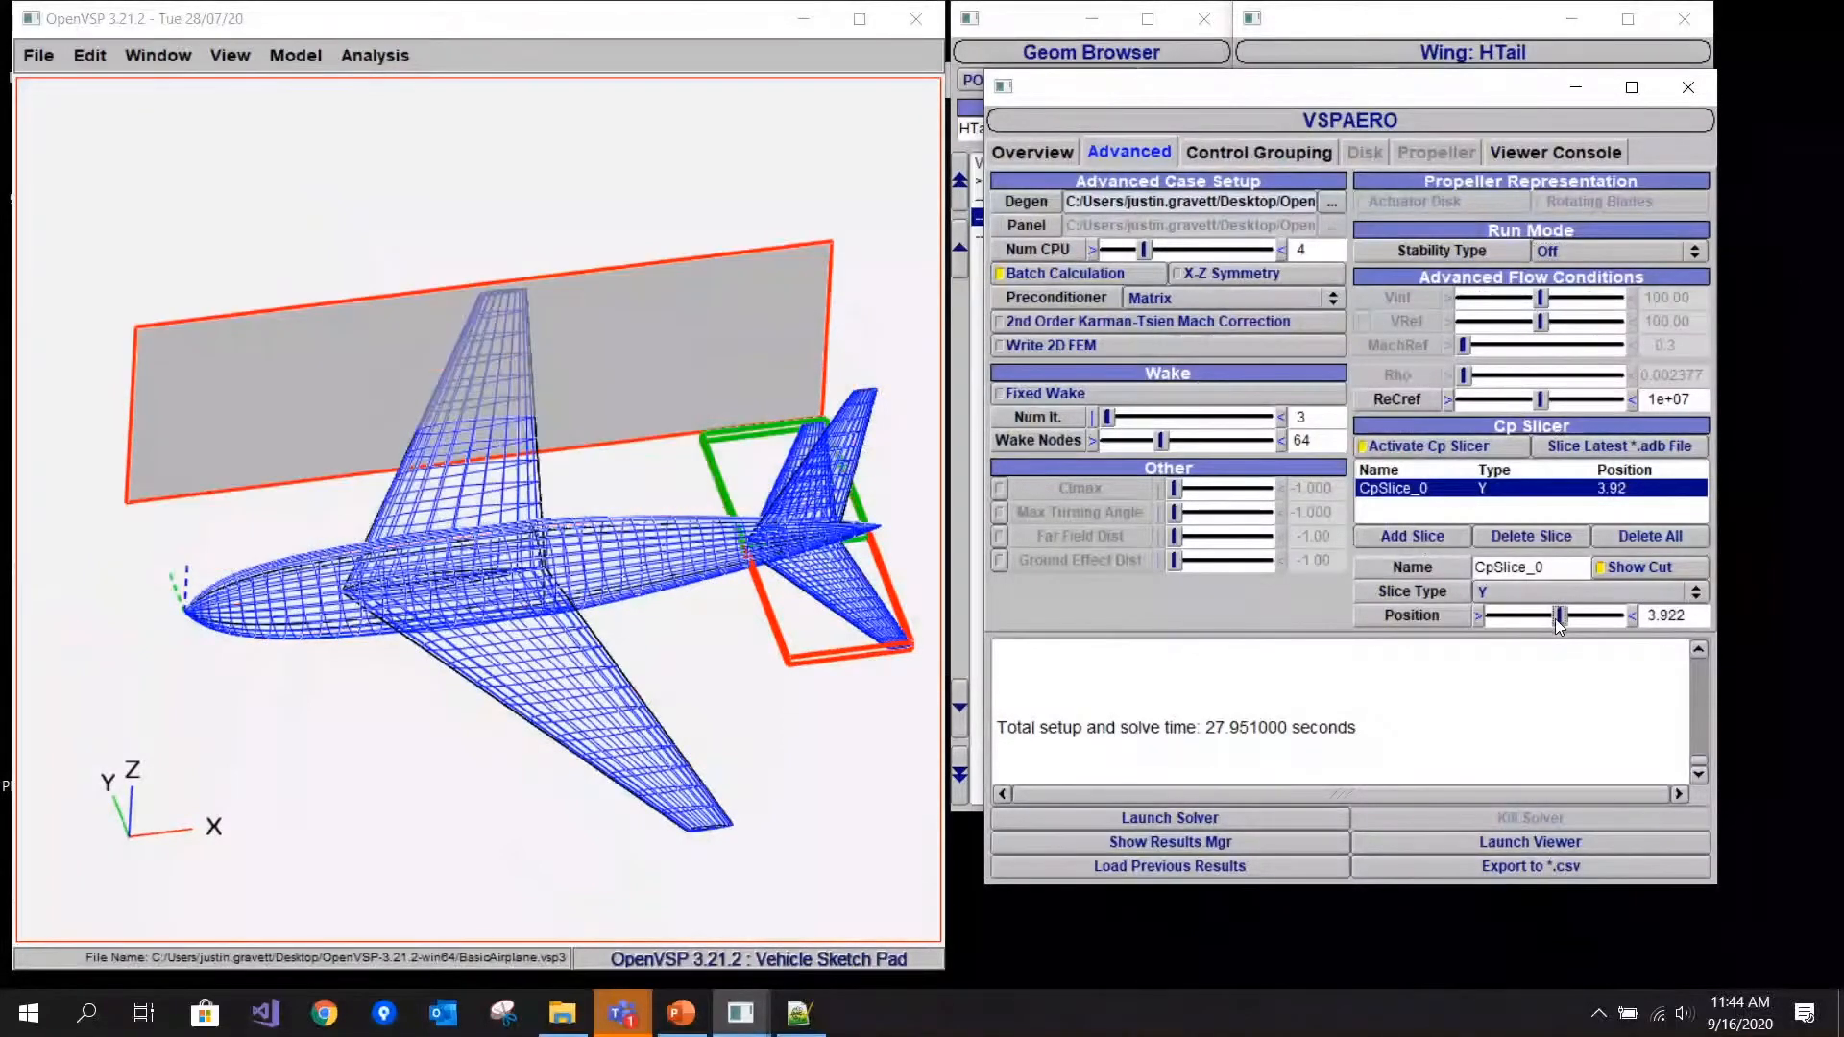
left_click_drag(1562, 624, 1562, 630)
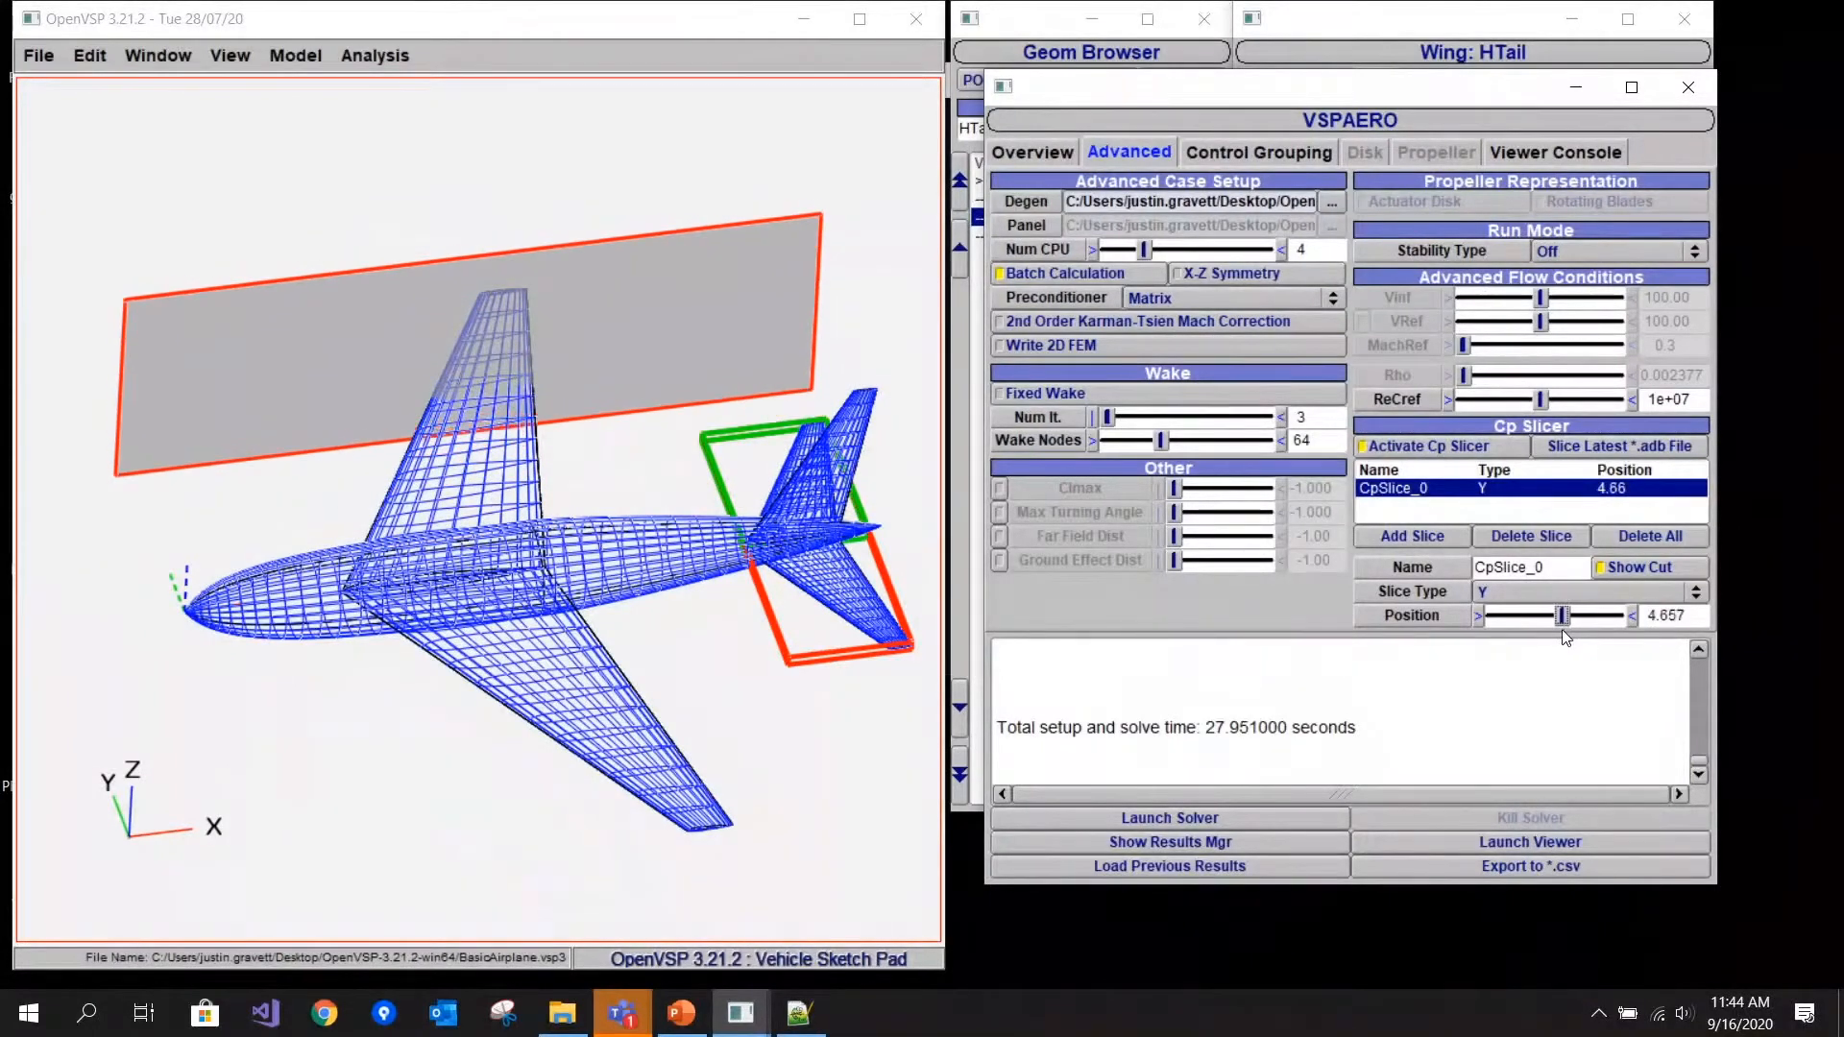
- Toggle the Cp slice's cut plane display and try the Z slice type before returning it to Y
left_click(1638, 570)
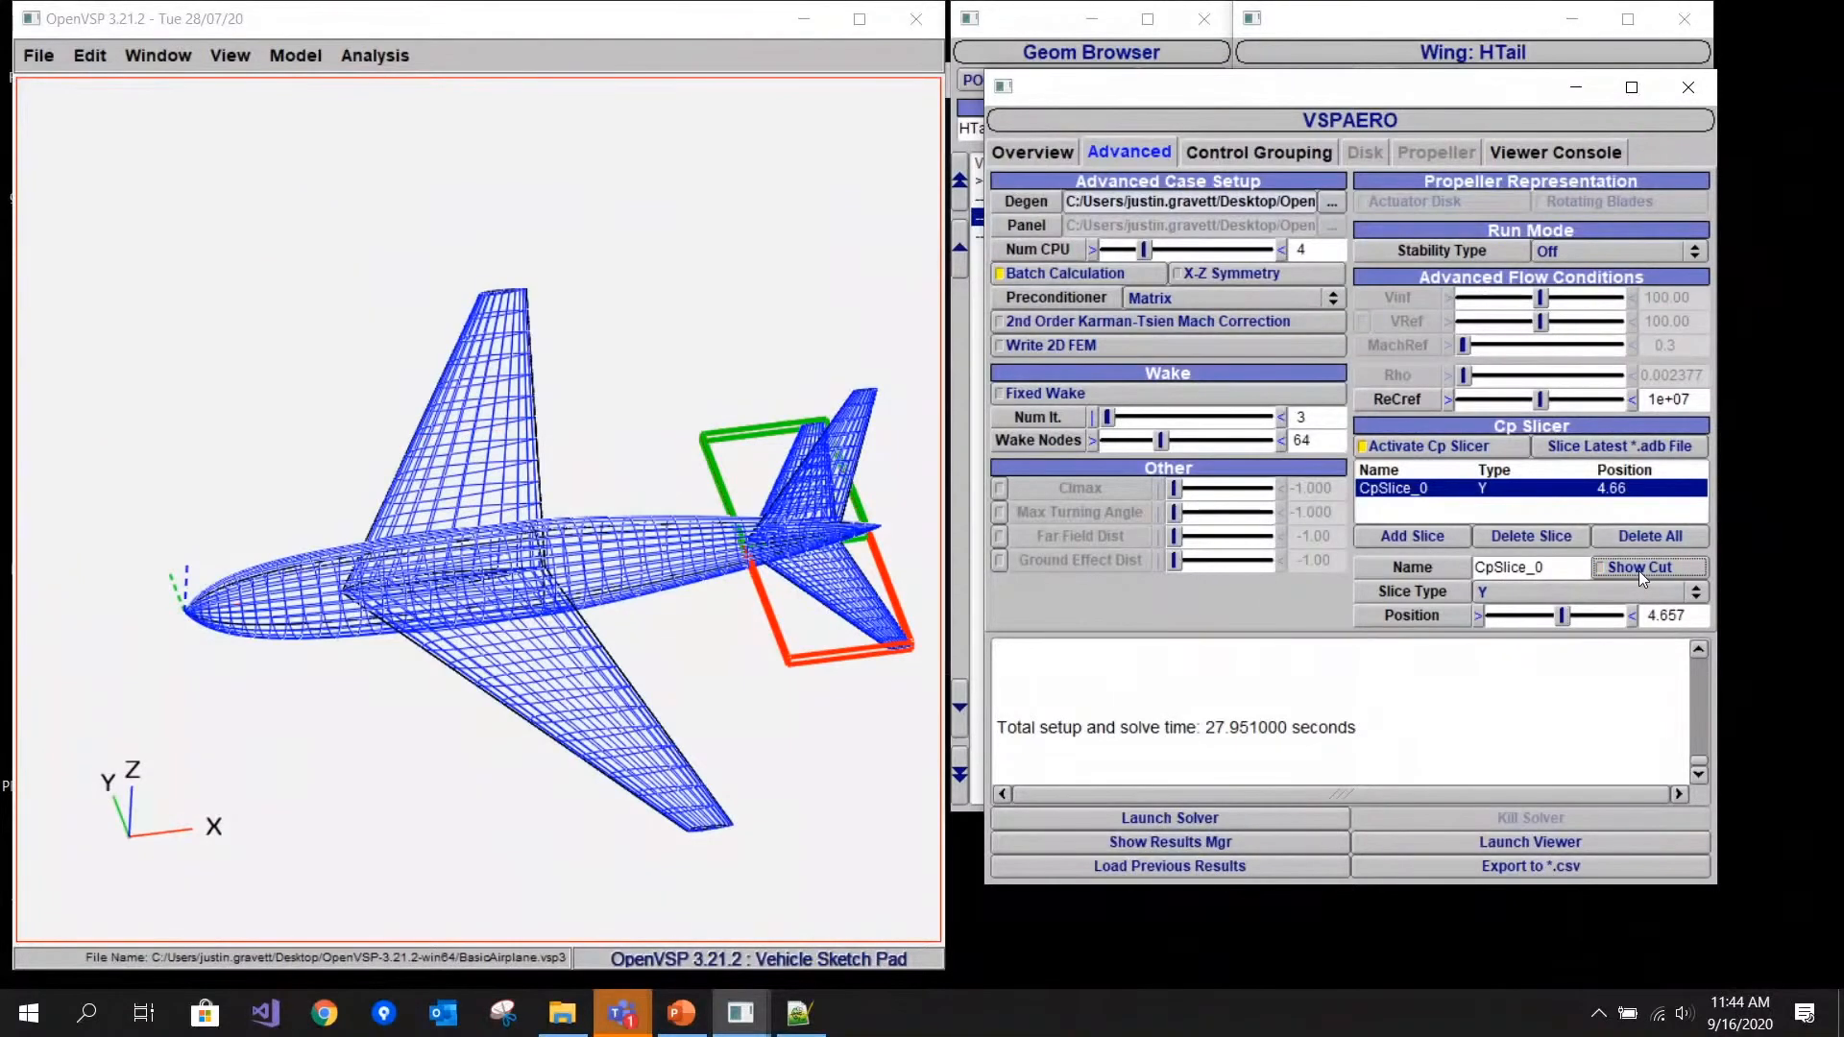
left_click(1639, 570)
left_click(1633, 592)
left_click(1592, 617)
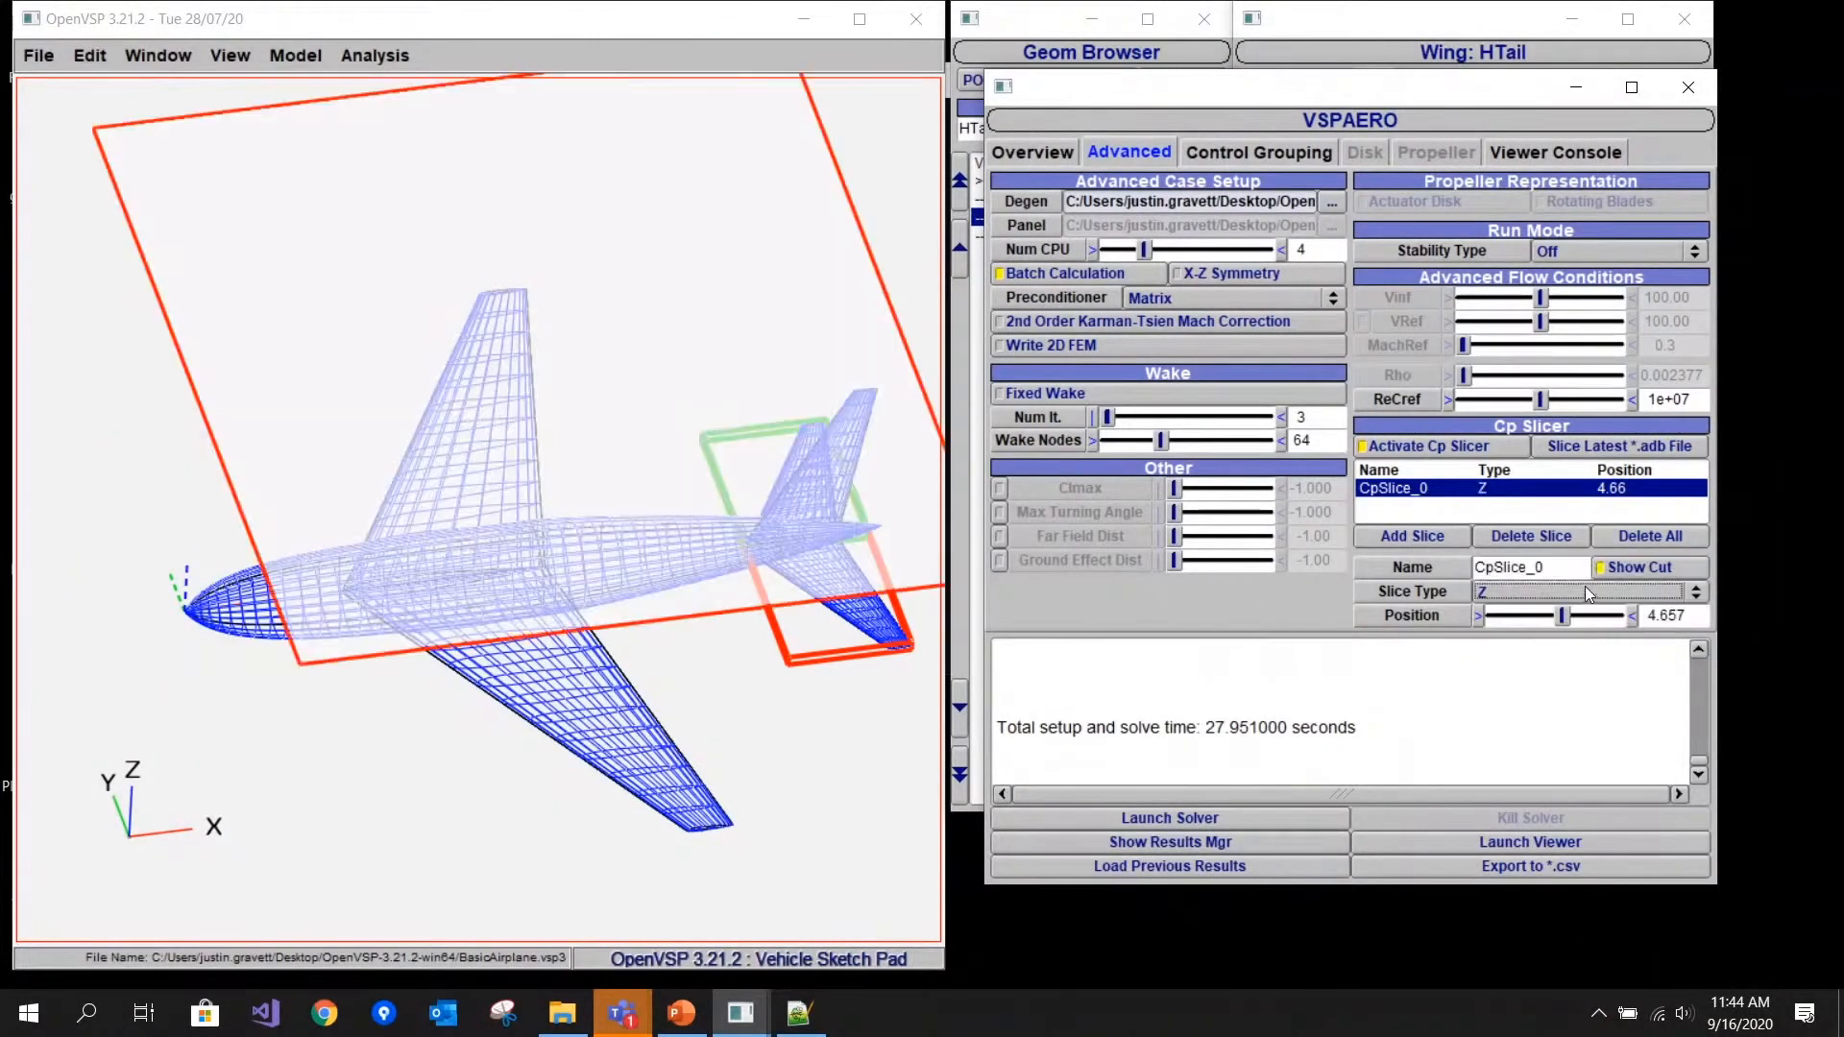
left_click(1584, 586)
left_click(1556, 544)
left_click(1530, 596)
left_click(1527, 616)
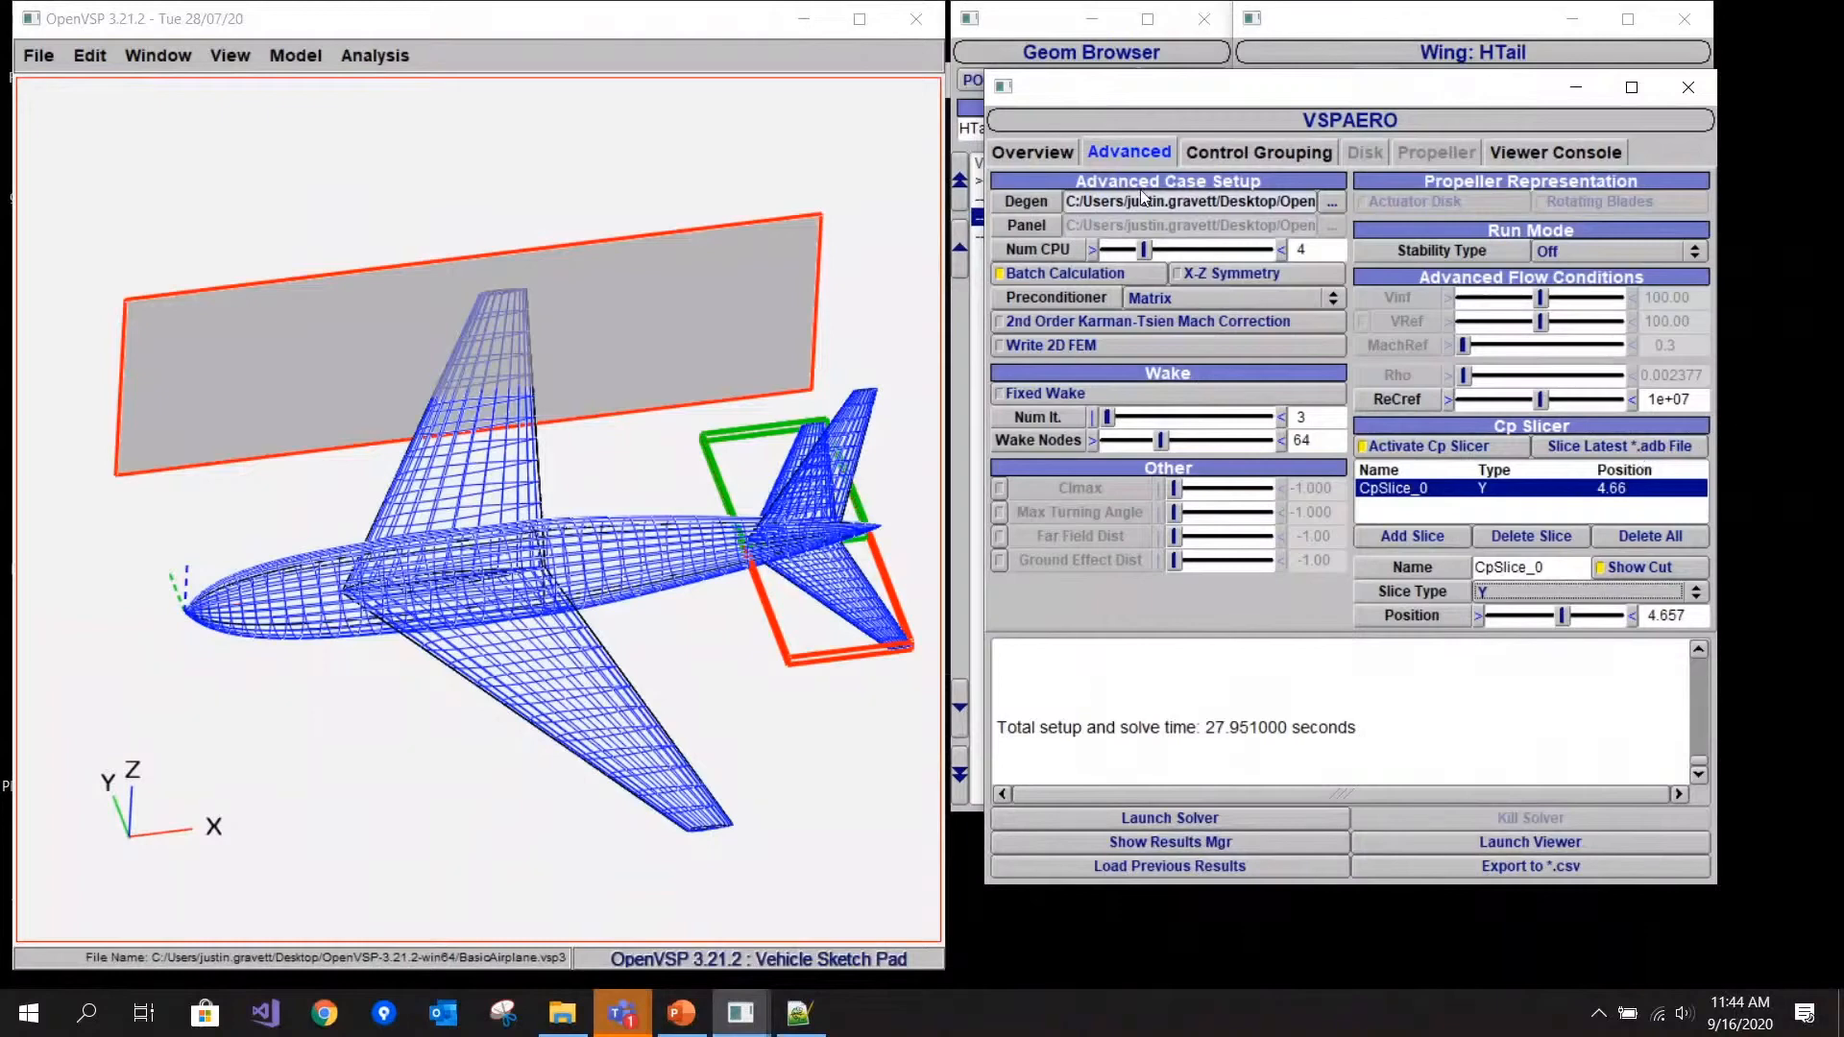
- Set the number of wake iterations to 5 and deactivate Aileron_Group in the control group angles
left_click_drag(1108, 416, 1134, 417)
left_click(1047, 153)
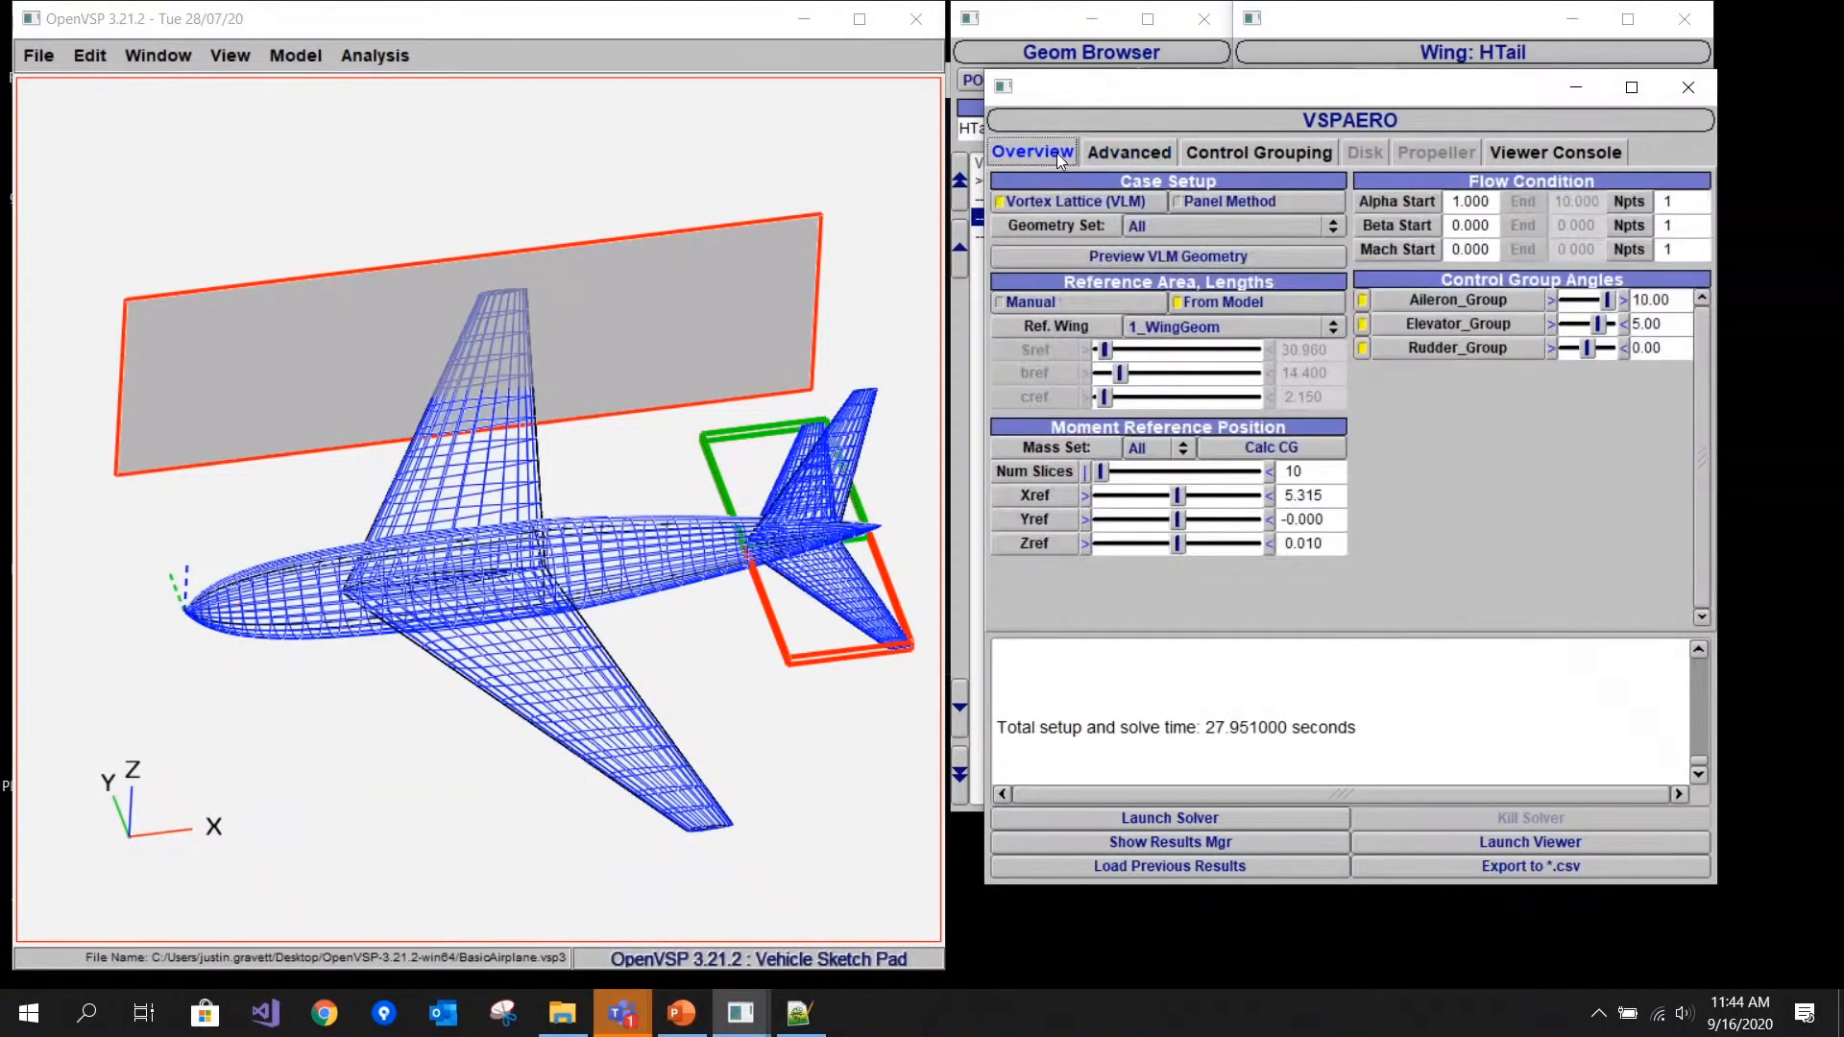
left_click(1362, 299)
left_click(1458, 324)
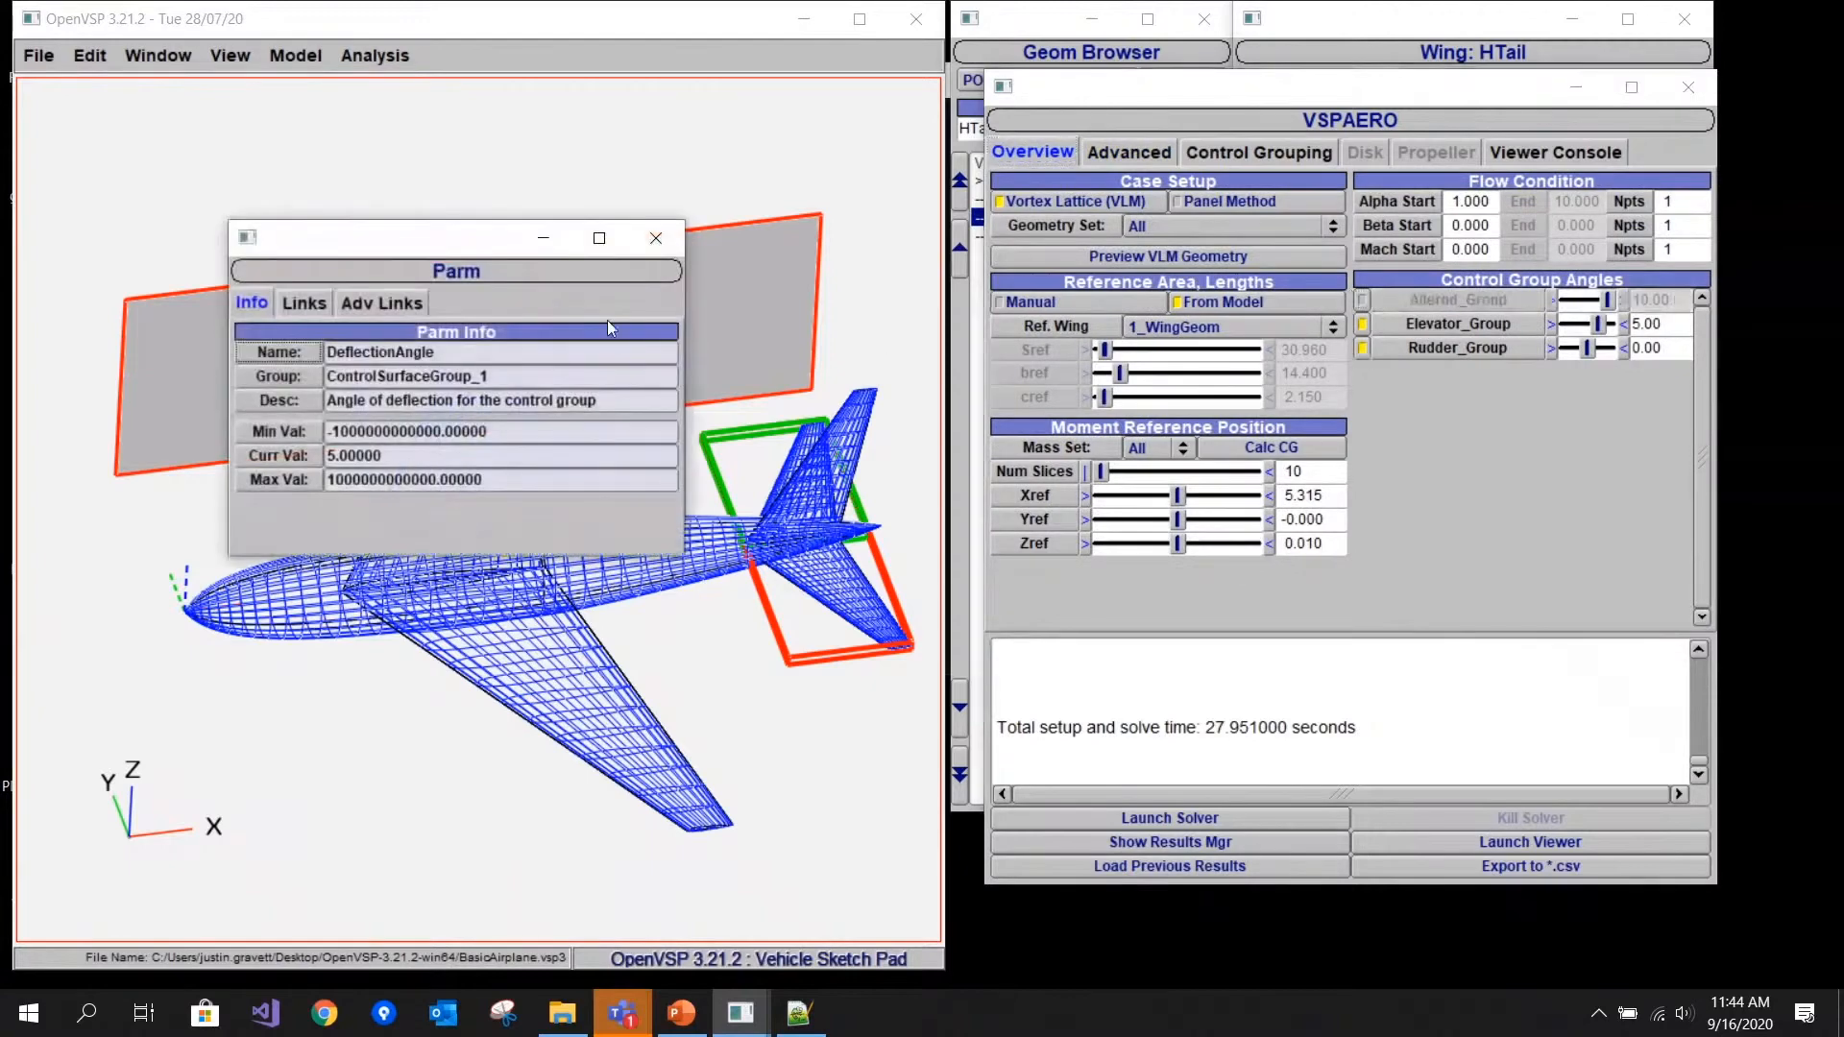
left_click(656, 244)
- Remove the Aileron_Group, Elevator_Group and Rudder_Group from the control surface user groups
left_click(1225, 150)
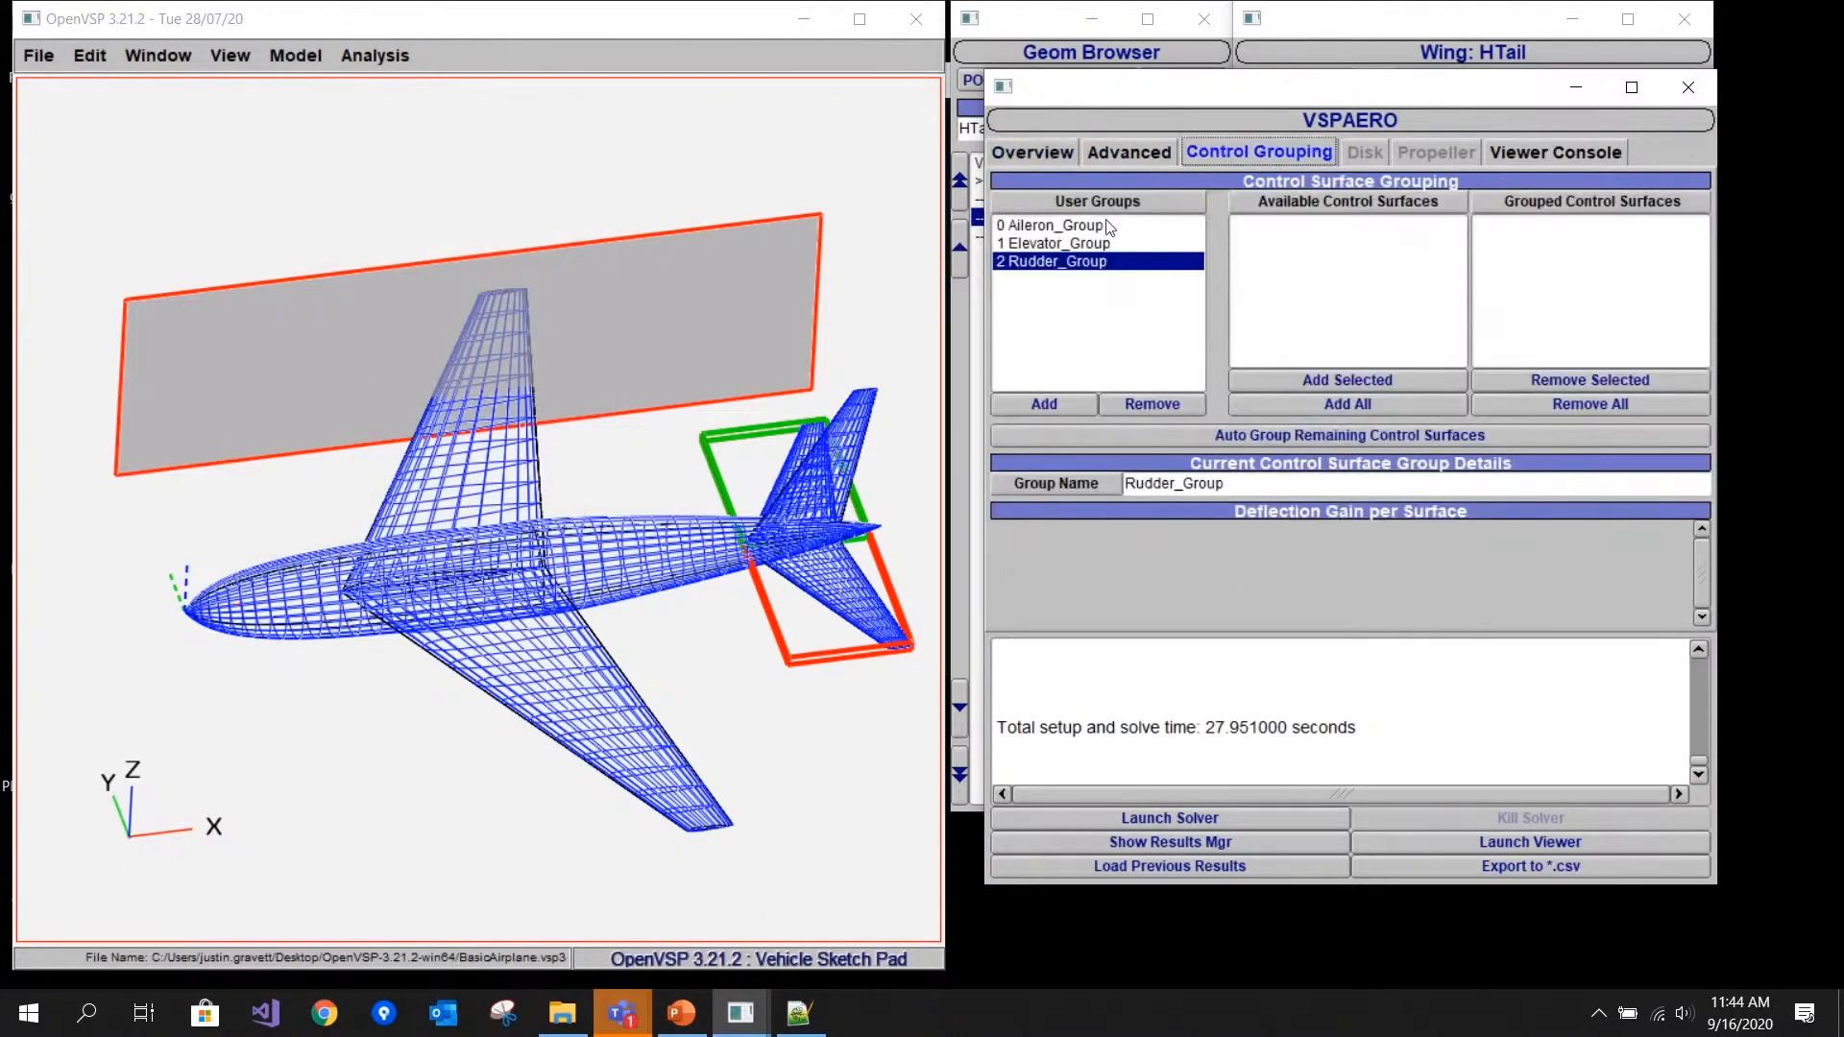
left_click(1107, 246)
left_click(1103, 264)
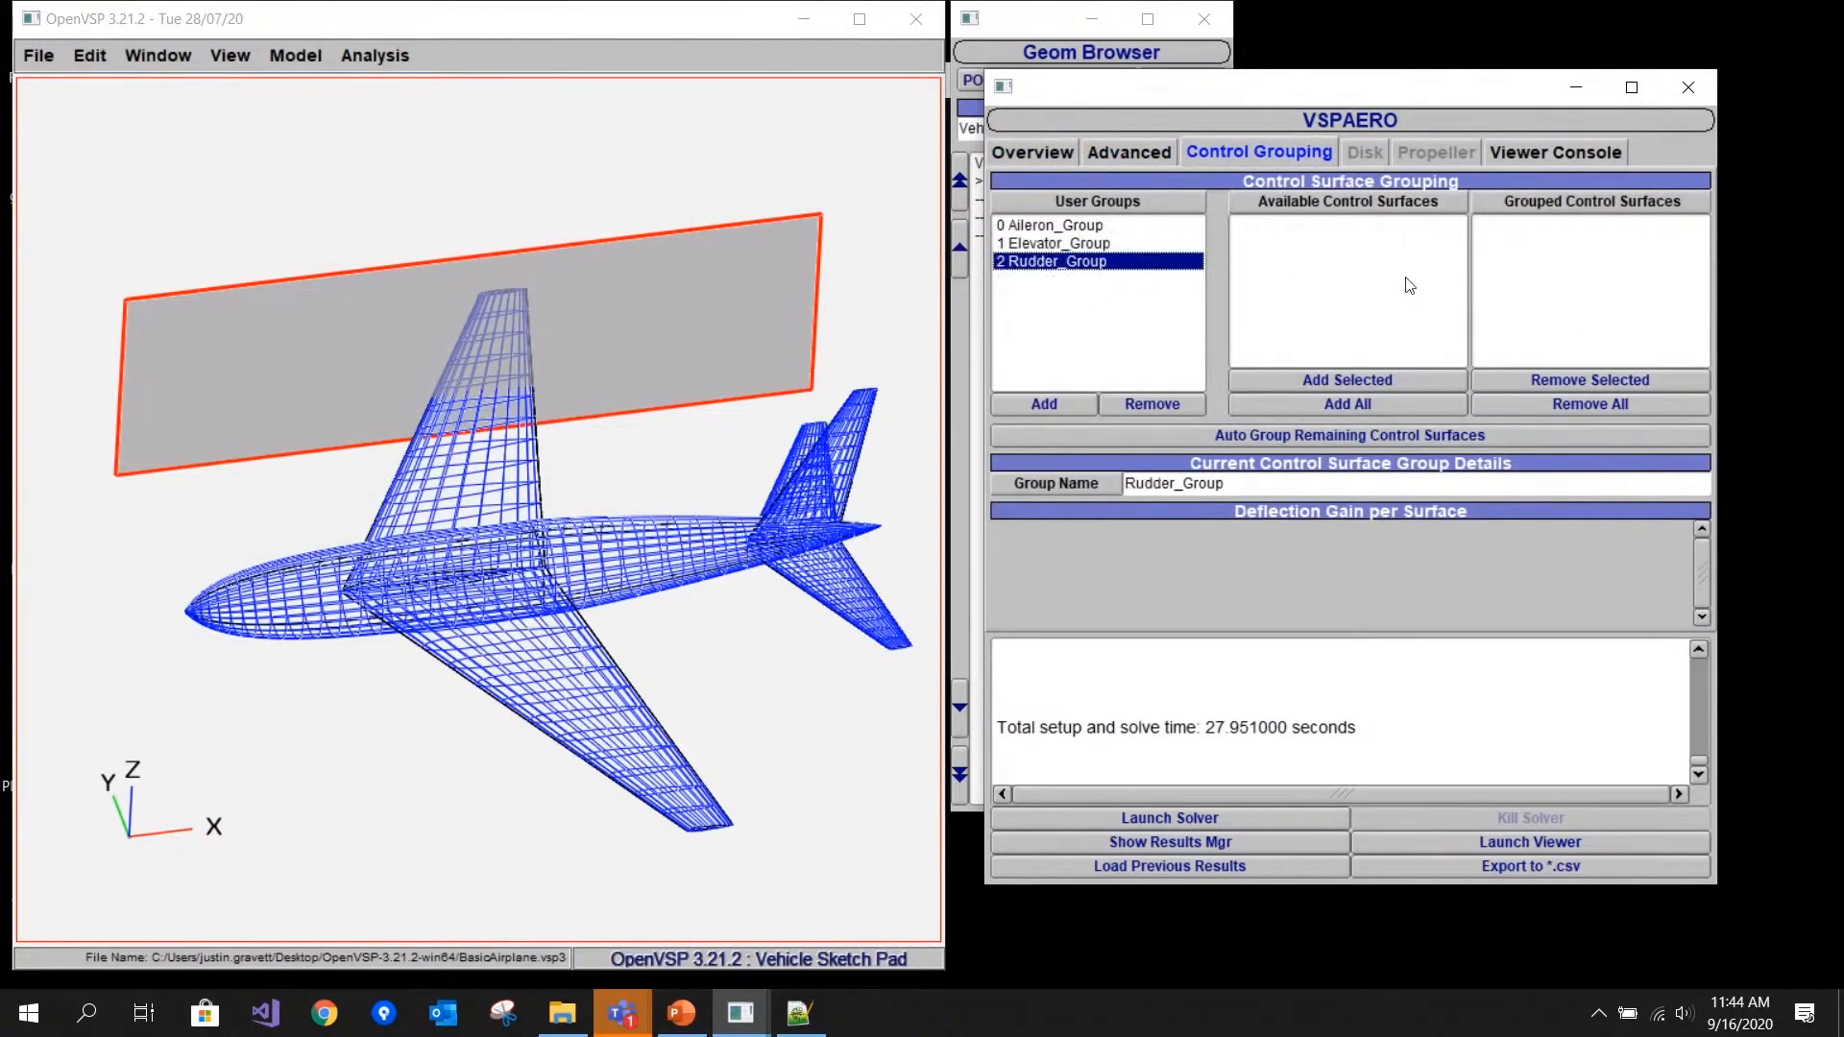
left_click(1110, 245)
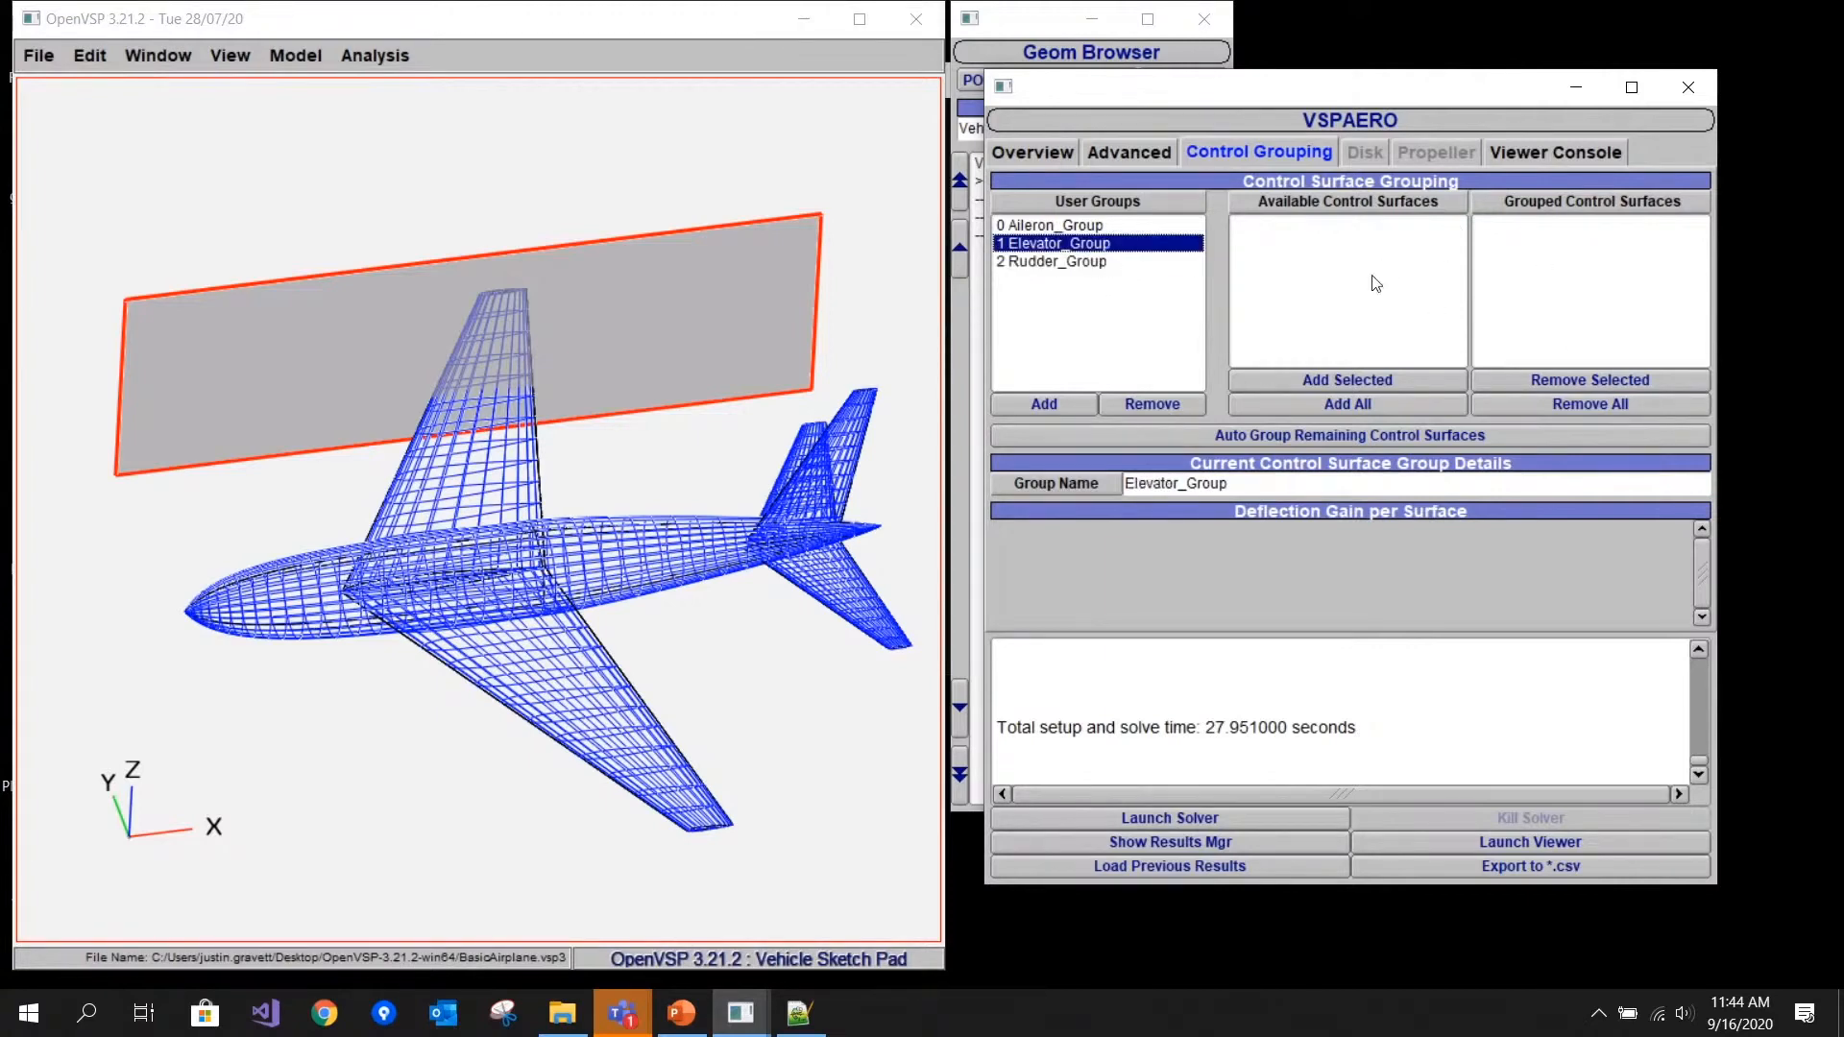
left_click(1119, 226)
left_click(1119, 244)
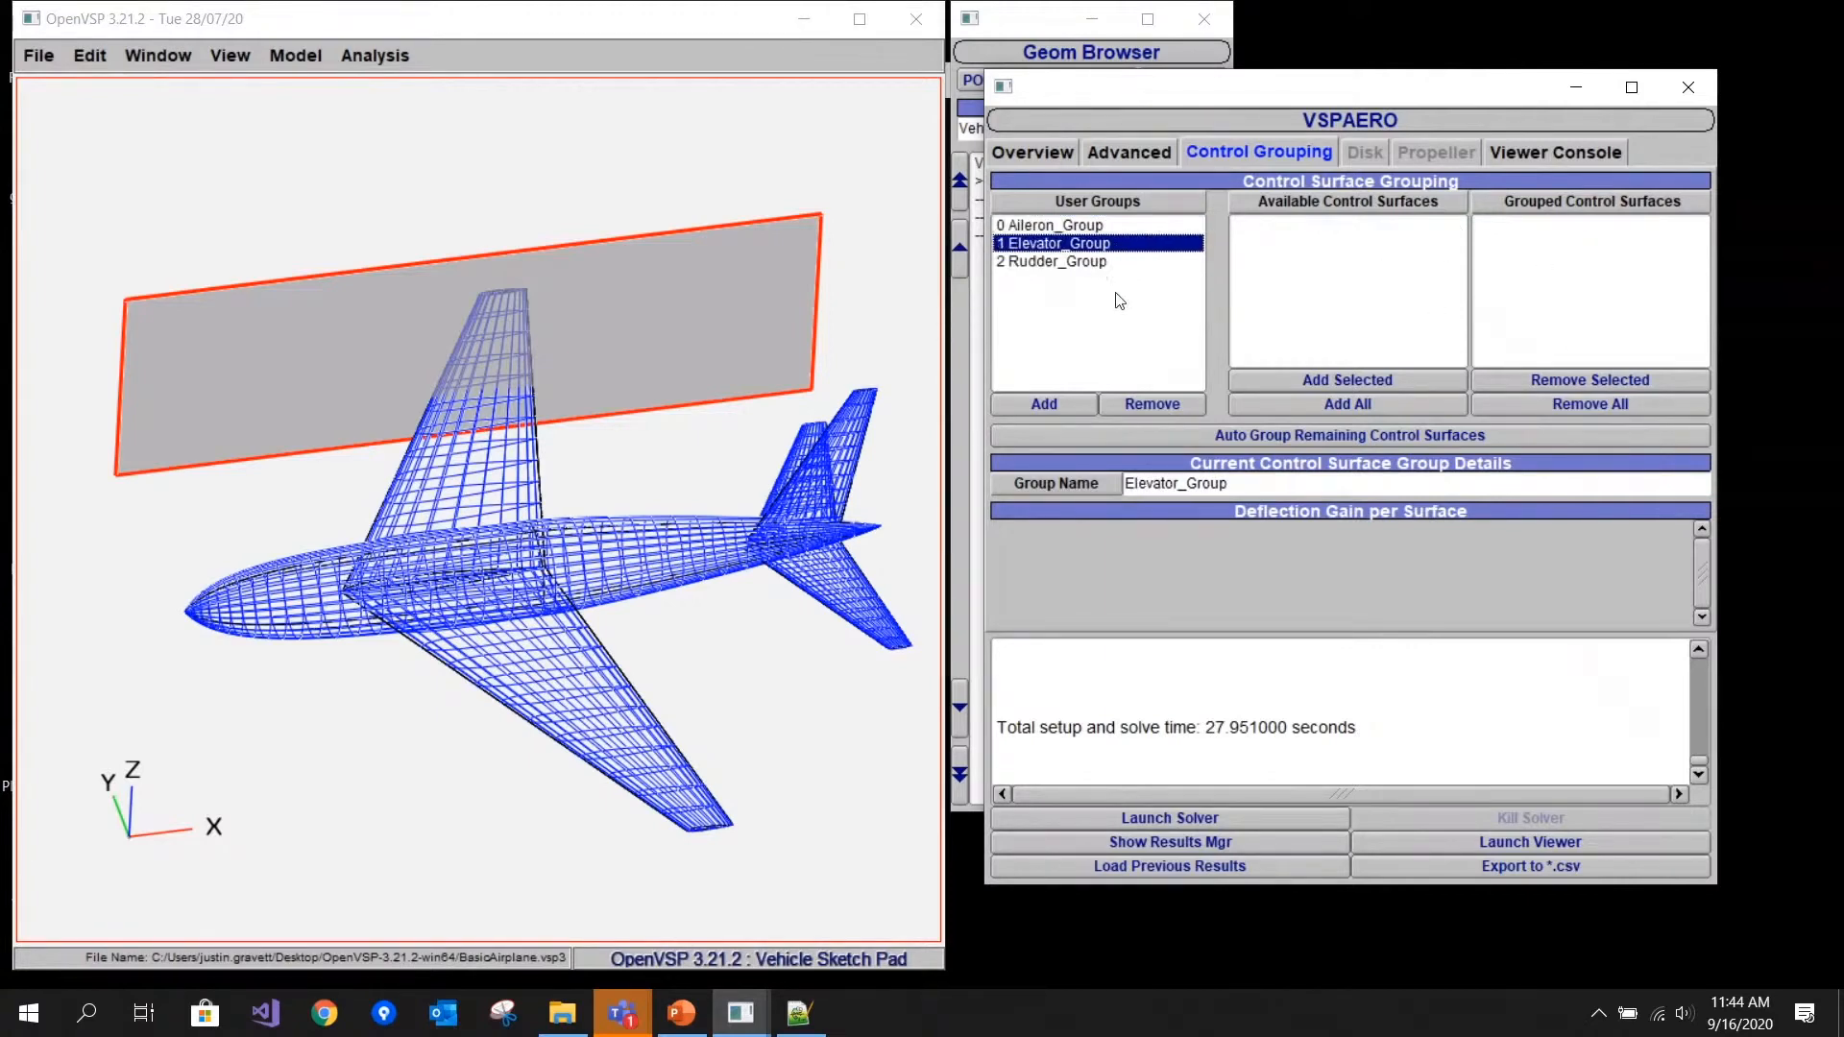
left_click(1172, 415)
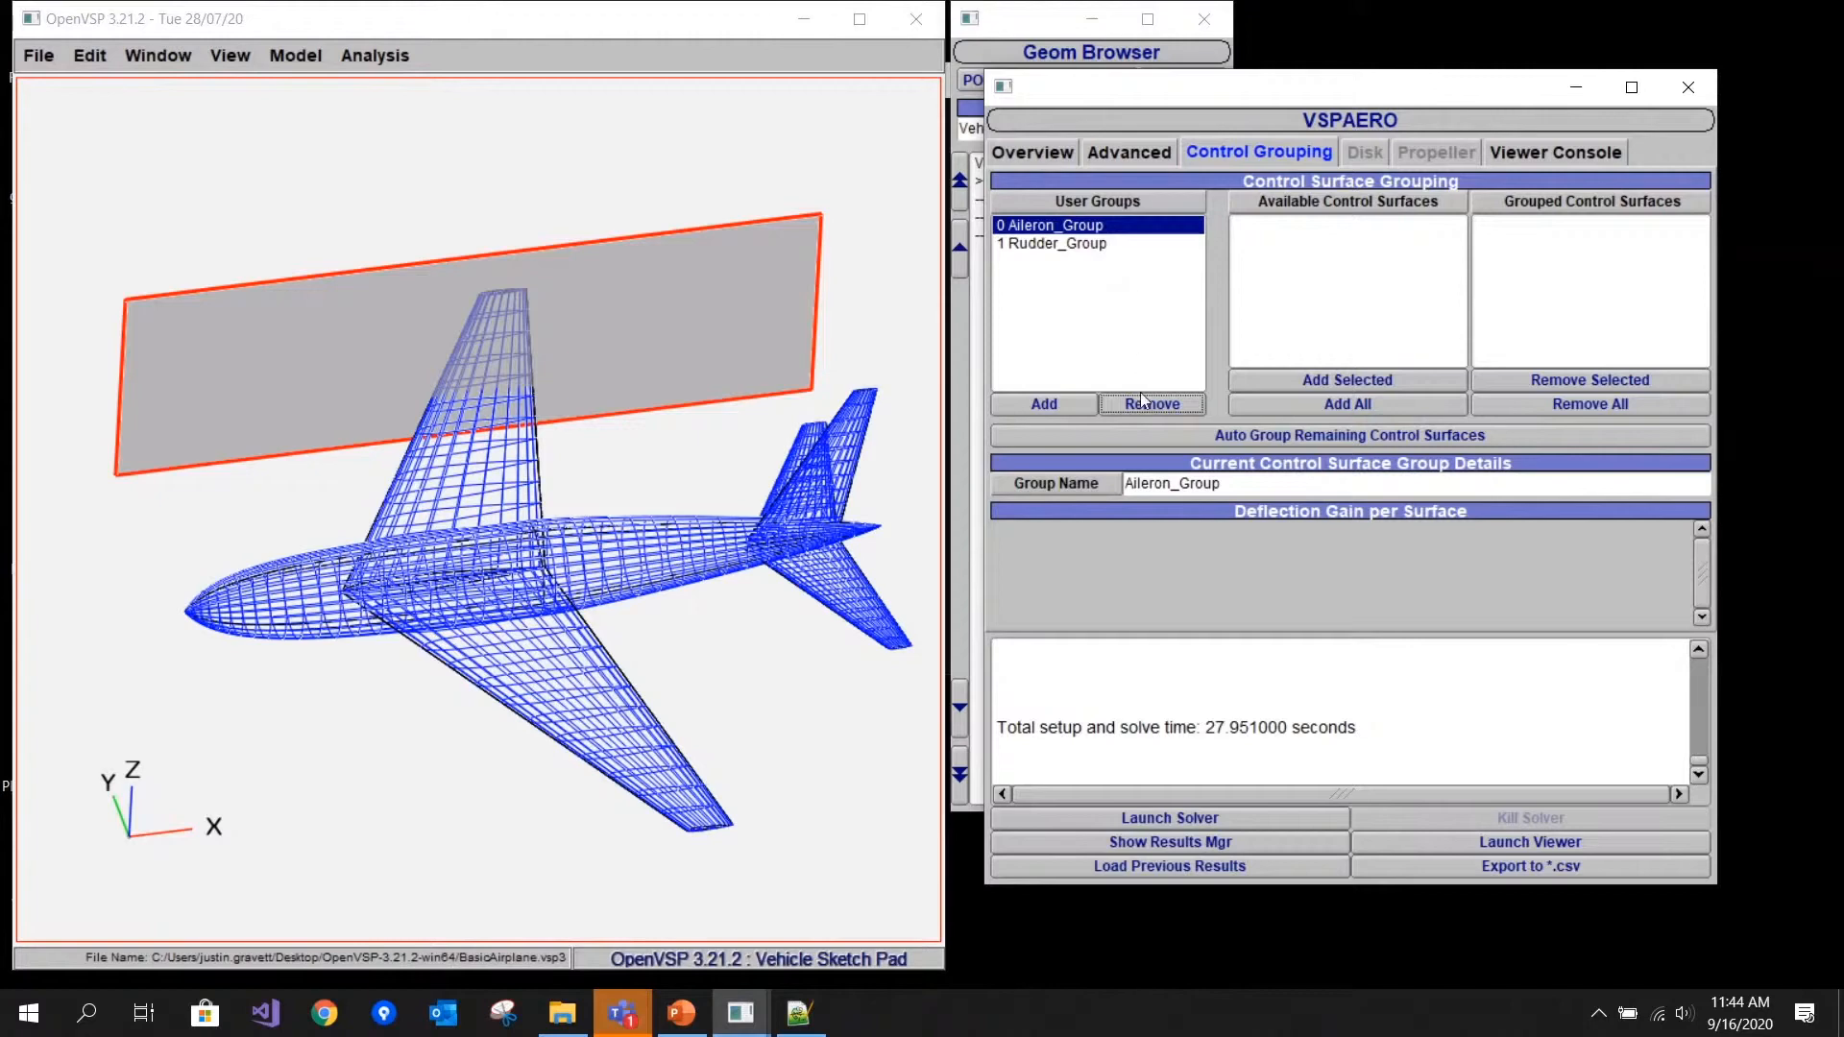
left_click(1142, 400)
left_click(1139, 403)
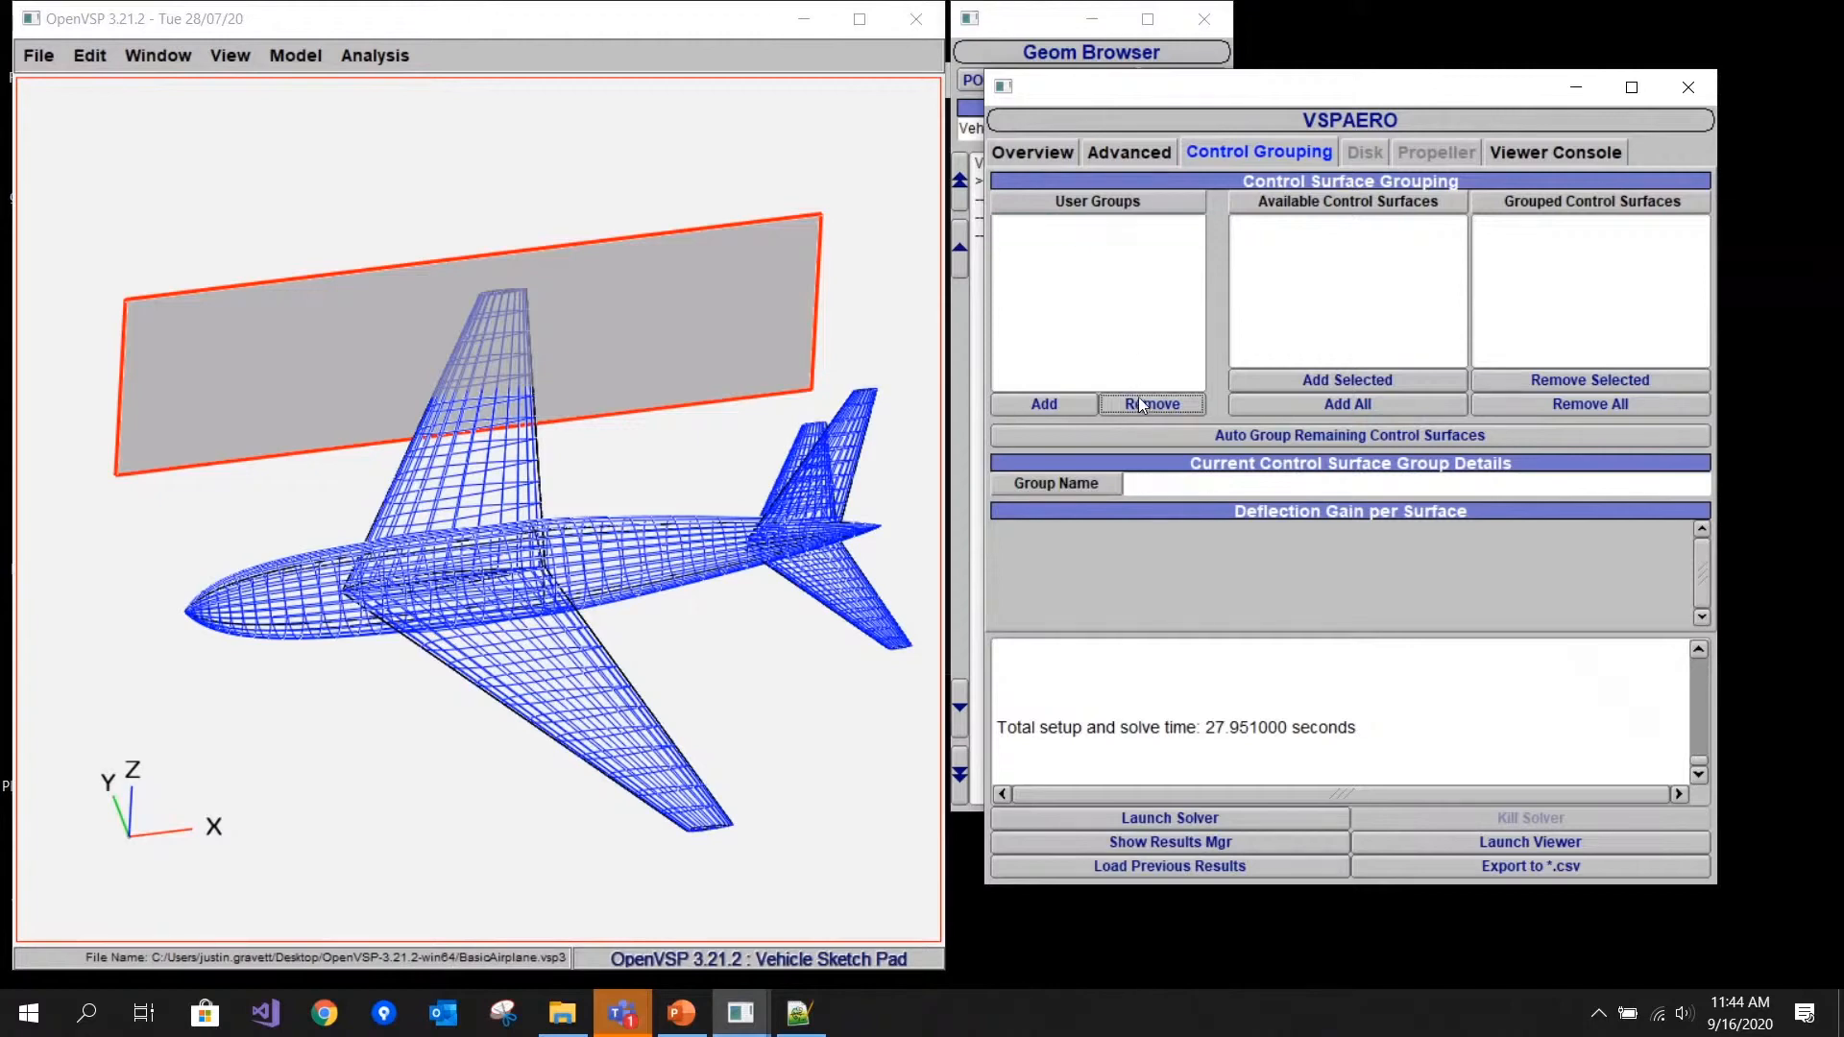
- Check the overview and advanced case settings and launch the VSPAERO solver
left_click(1064, 162)
left_click(1150, 154)
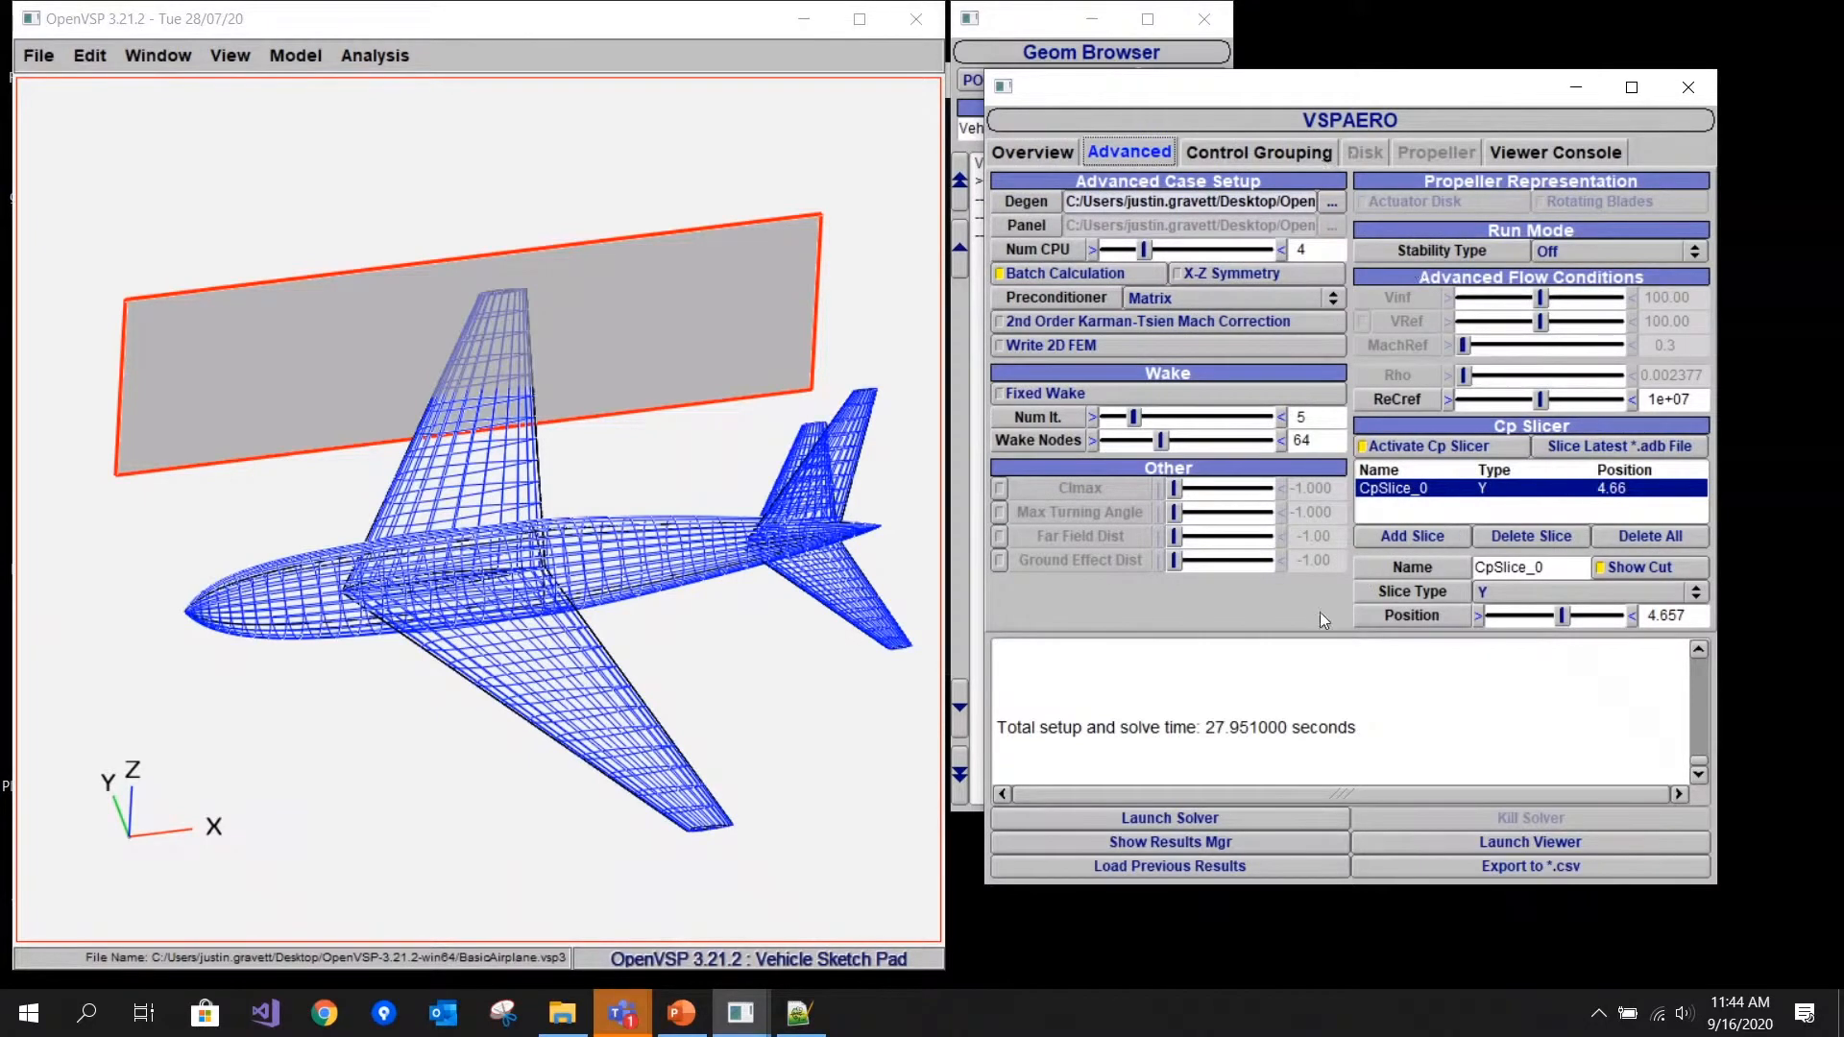
left_click(1219, 820)
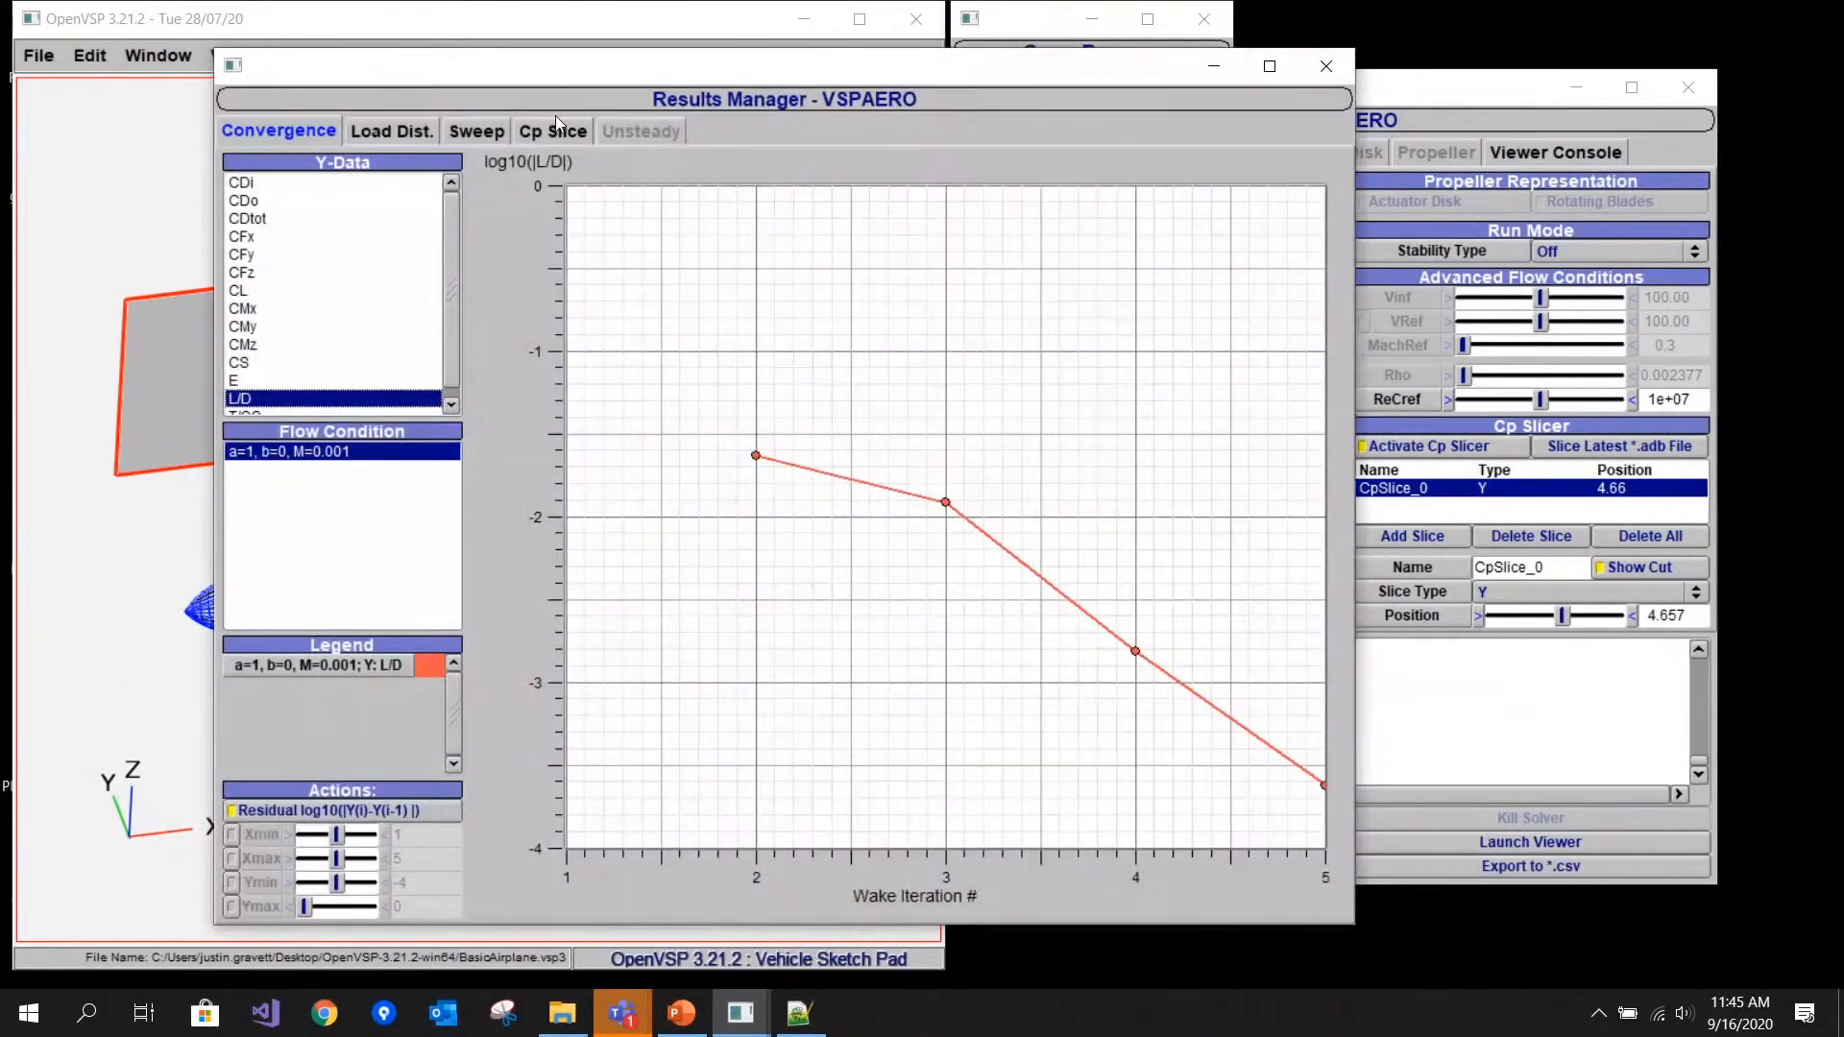
- Display the Cp slice plot in the Results Manager and place its window beside the airplane model
left_click(555, 131)
left_click_drag(777, 76, 1306, 103)
left_click_drag(1314, 105, 1328, 104)
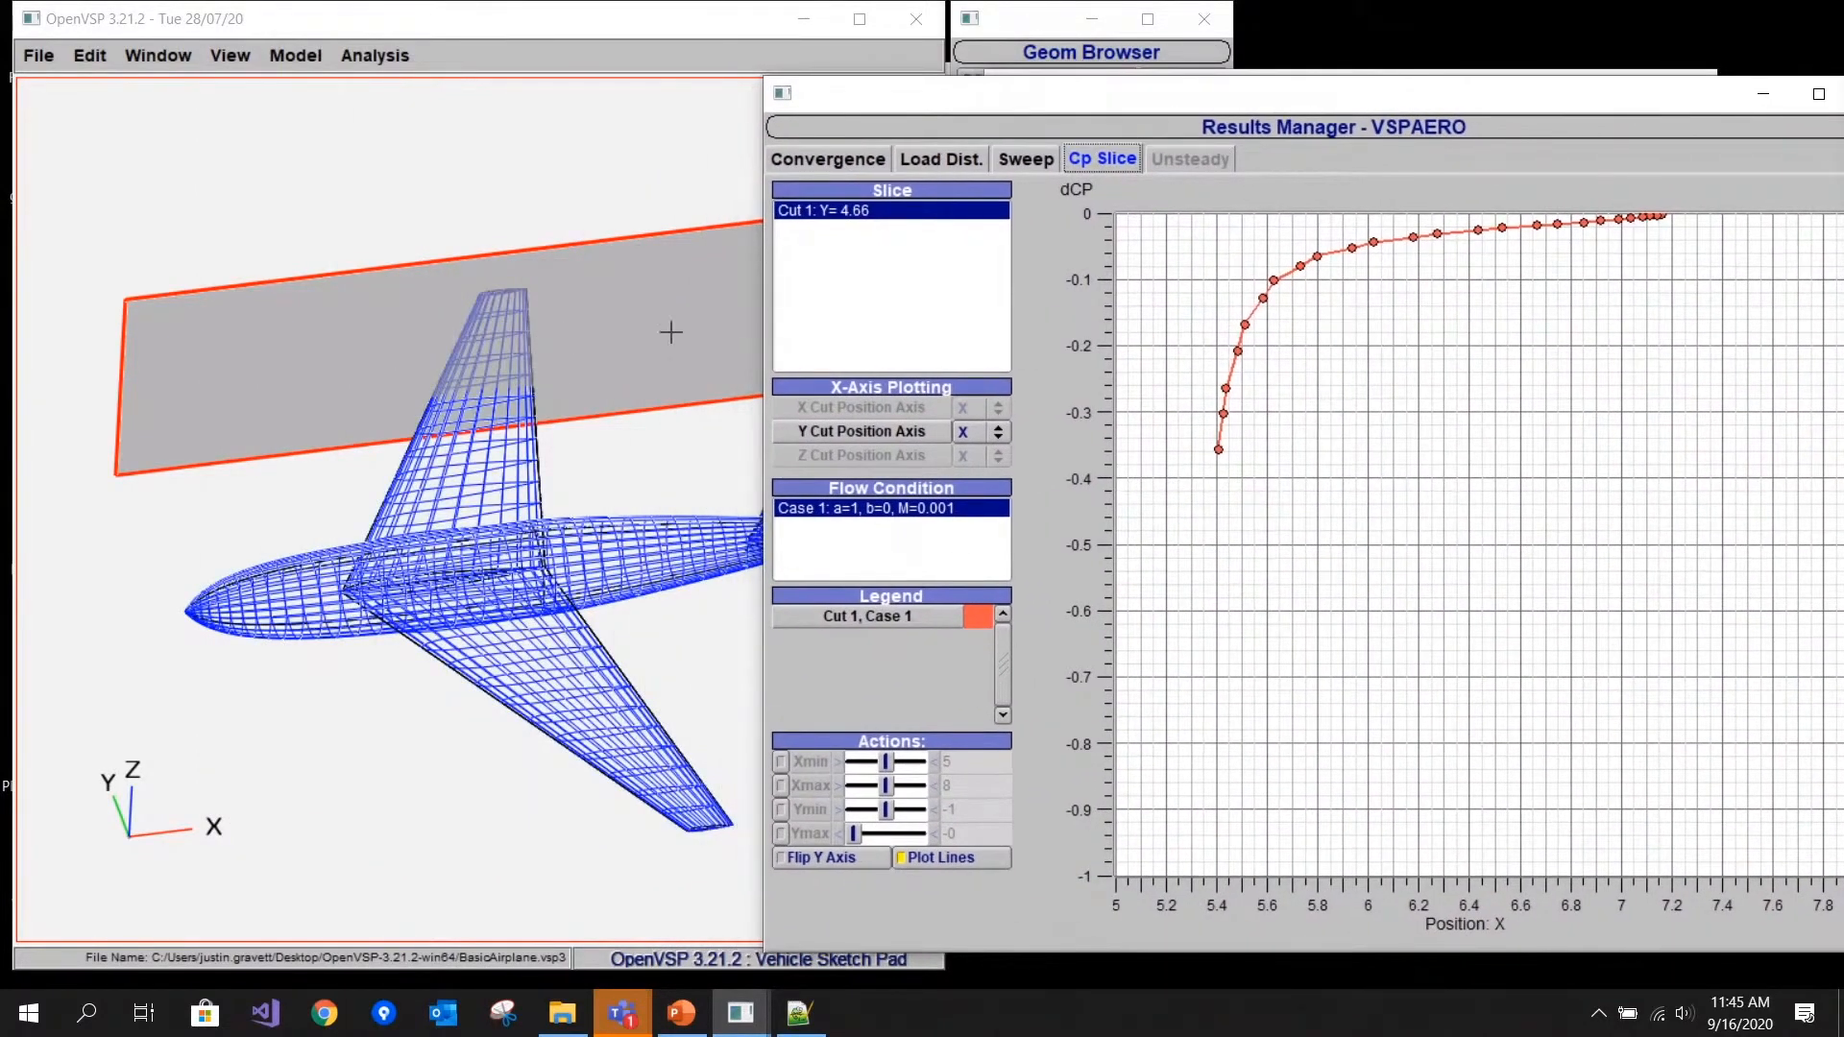
left_click_drag(1334, 102, 1213, 106)
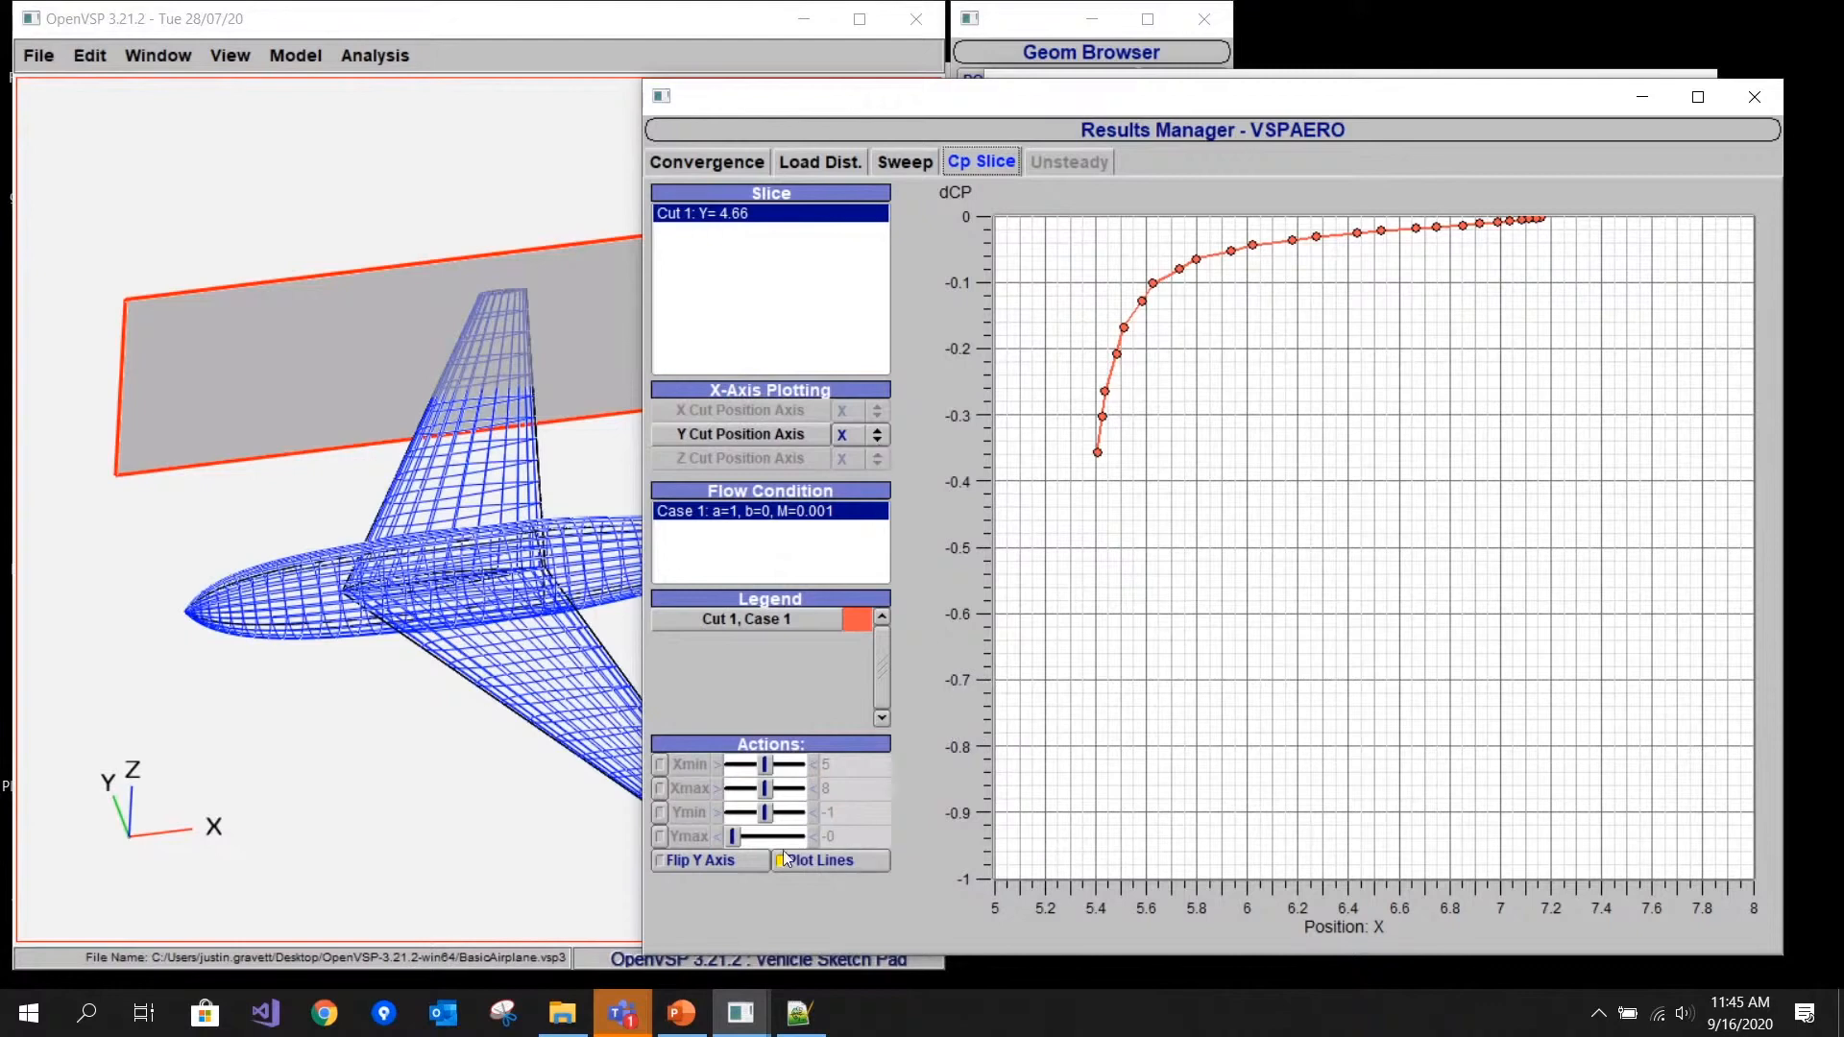
- Flip the Y axis of the Cp slice plot, toggling it off and on to compare orientations
left_click(731, 870)
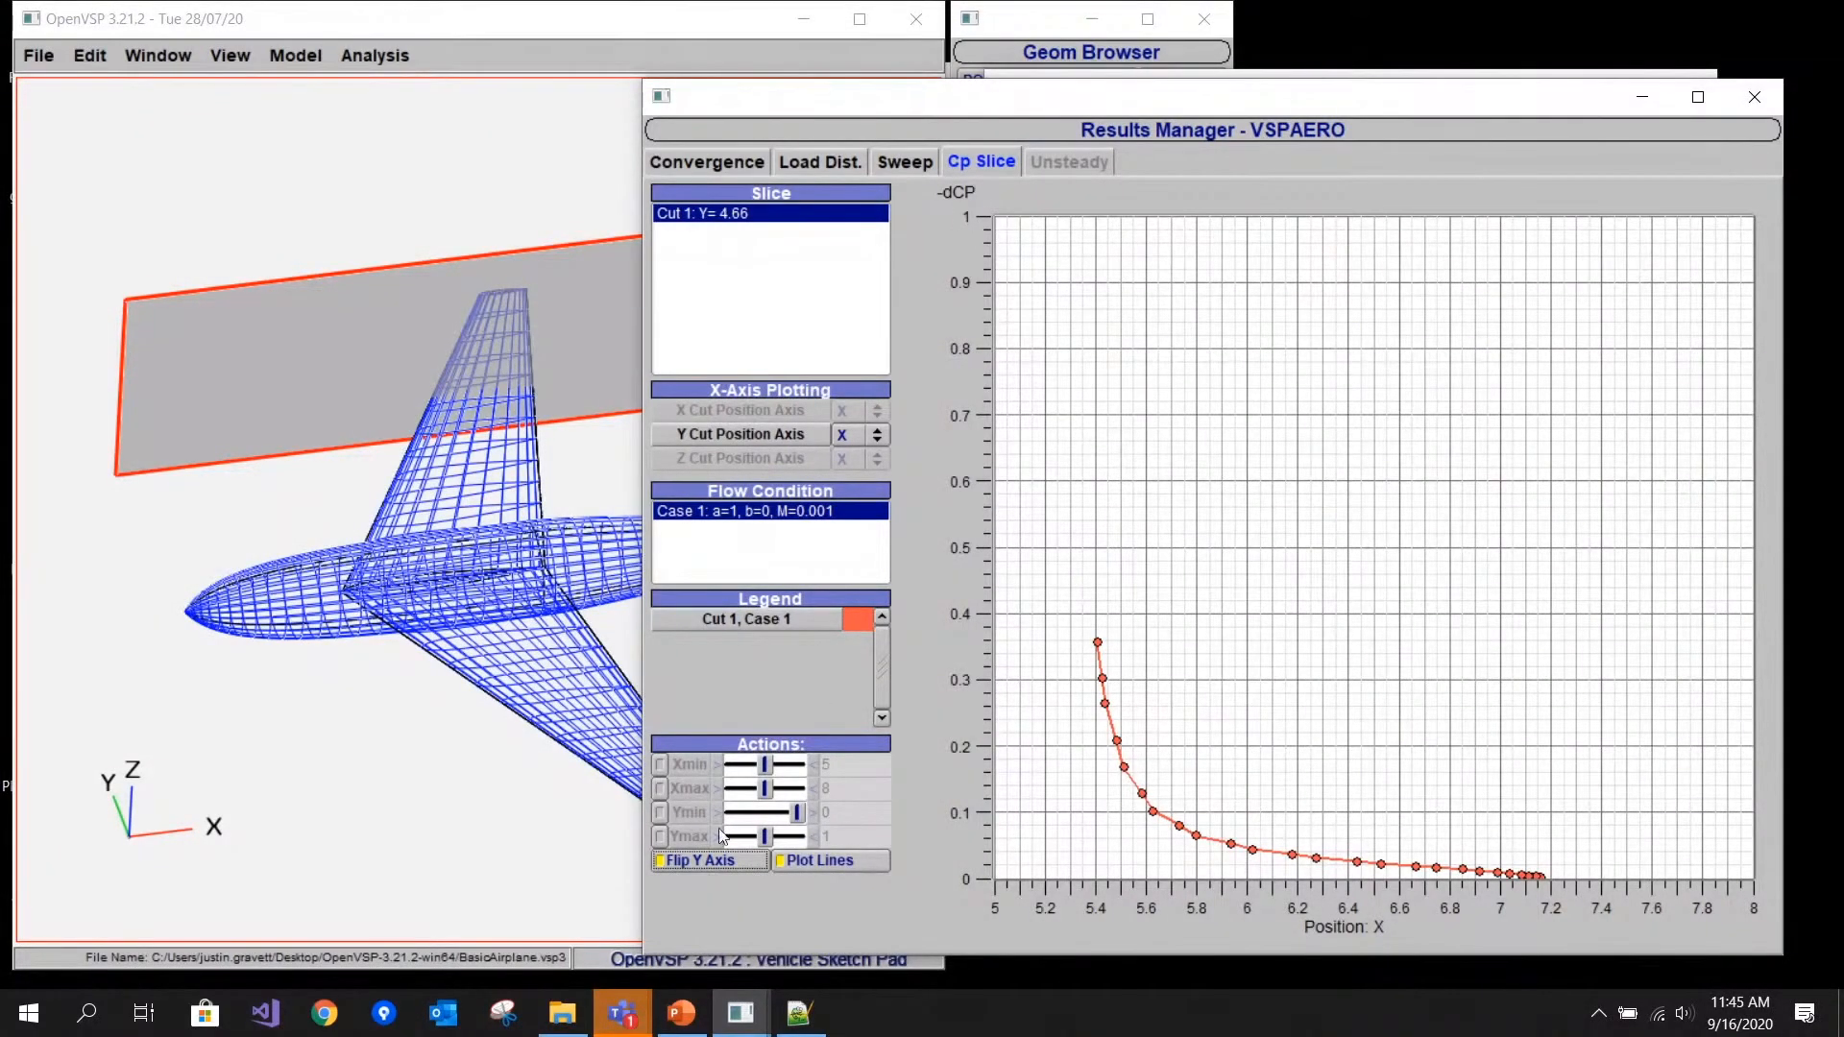
left_click(694, 869)
left_click(693, 867)
left_click_drag(1091, 106, 1066, 78)
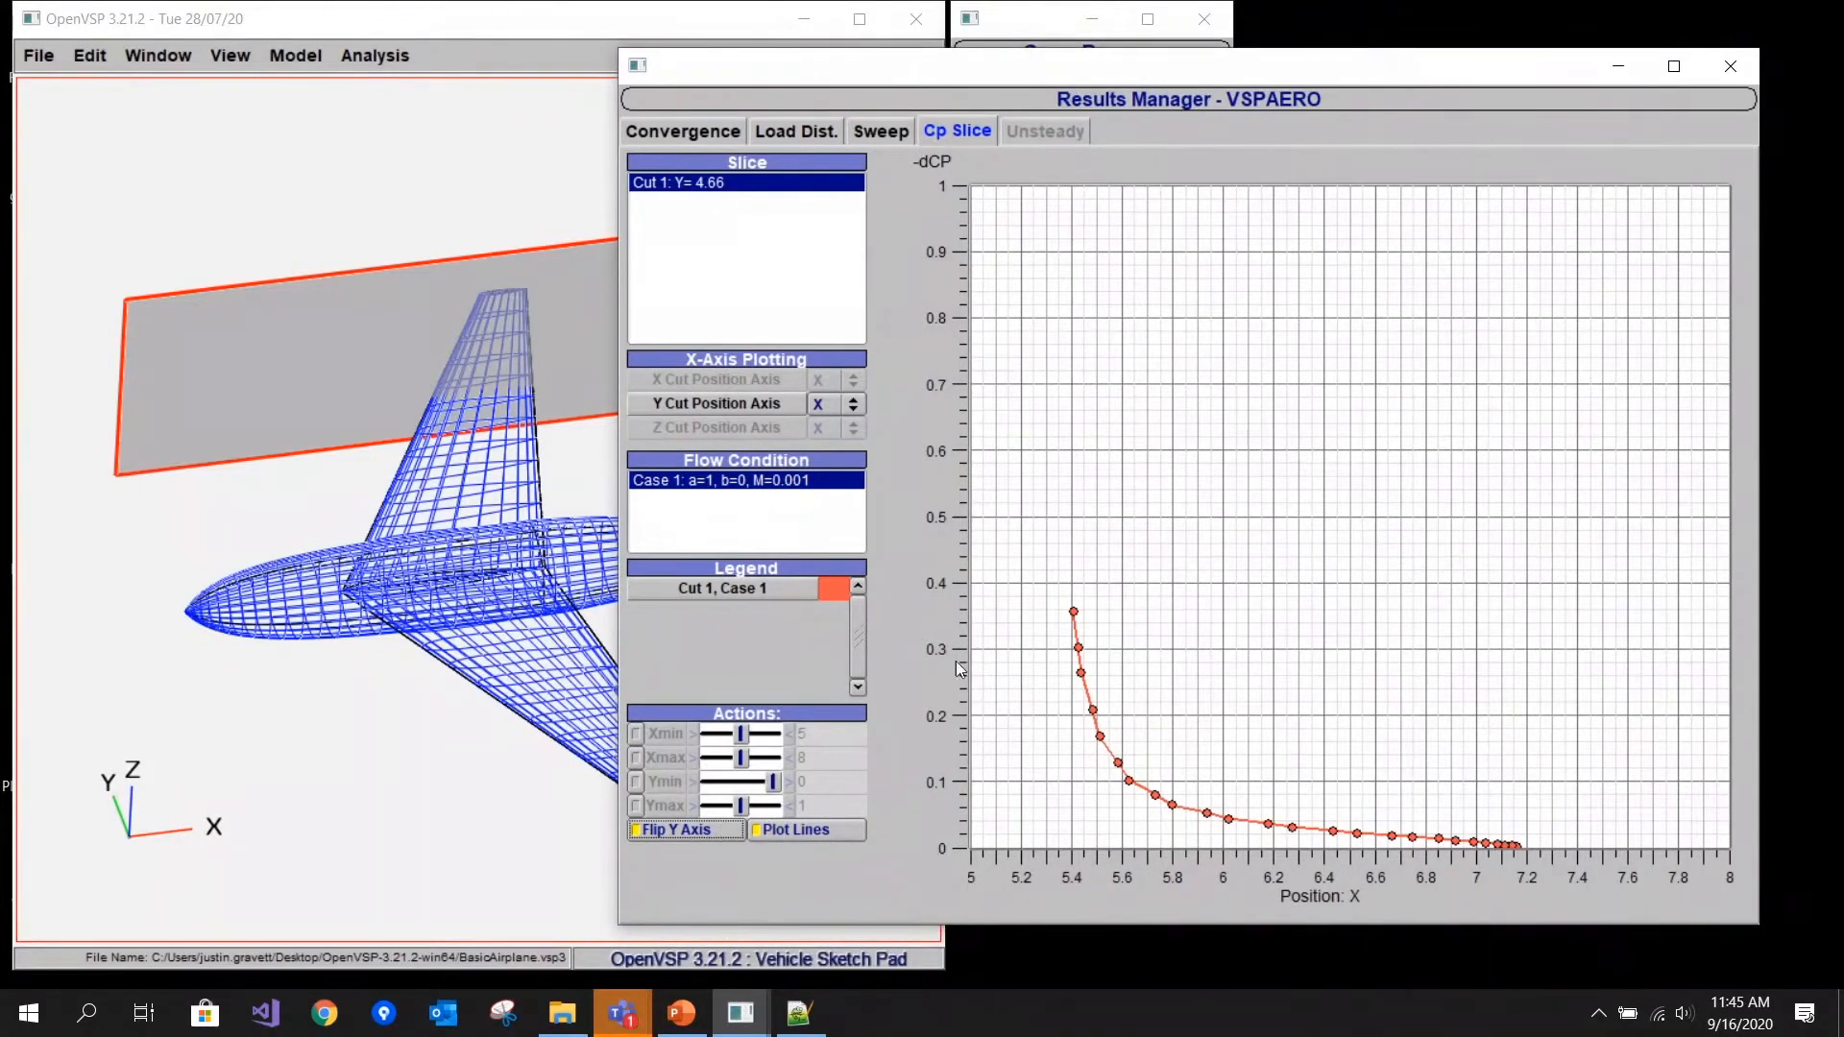
- Rerun the VSPAERO solver with the Panel Method and display its Cp slice plot
left_click(1733, 66)
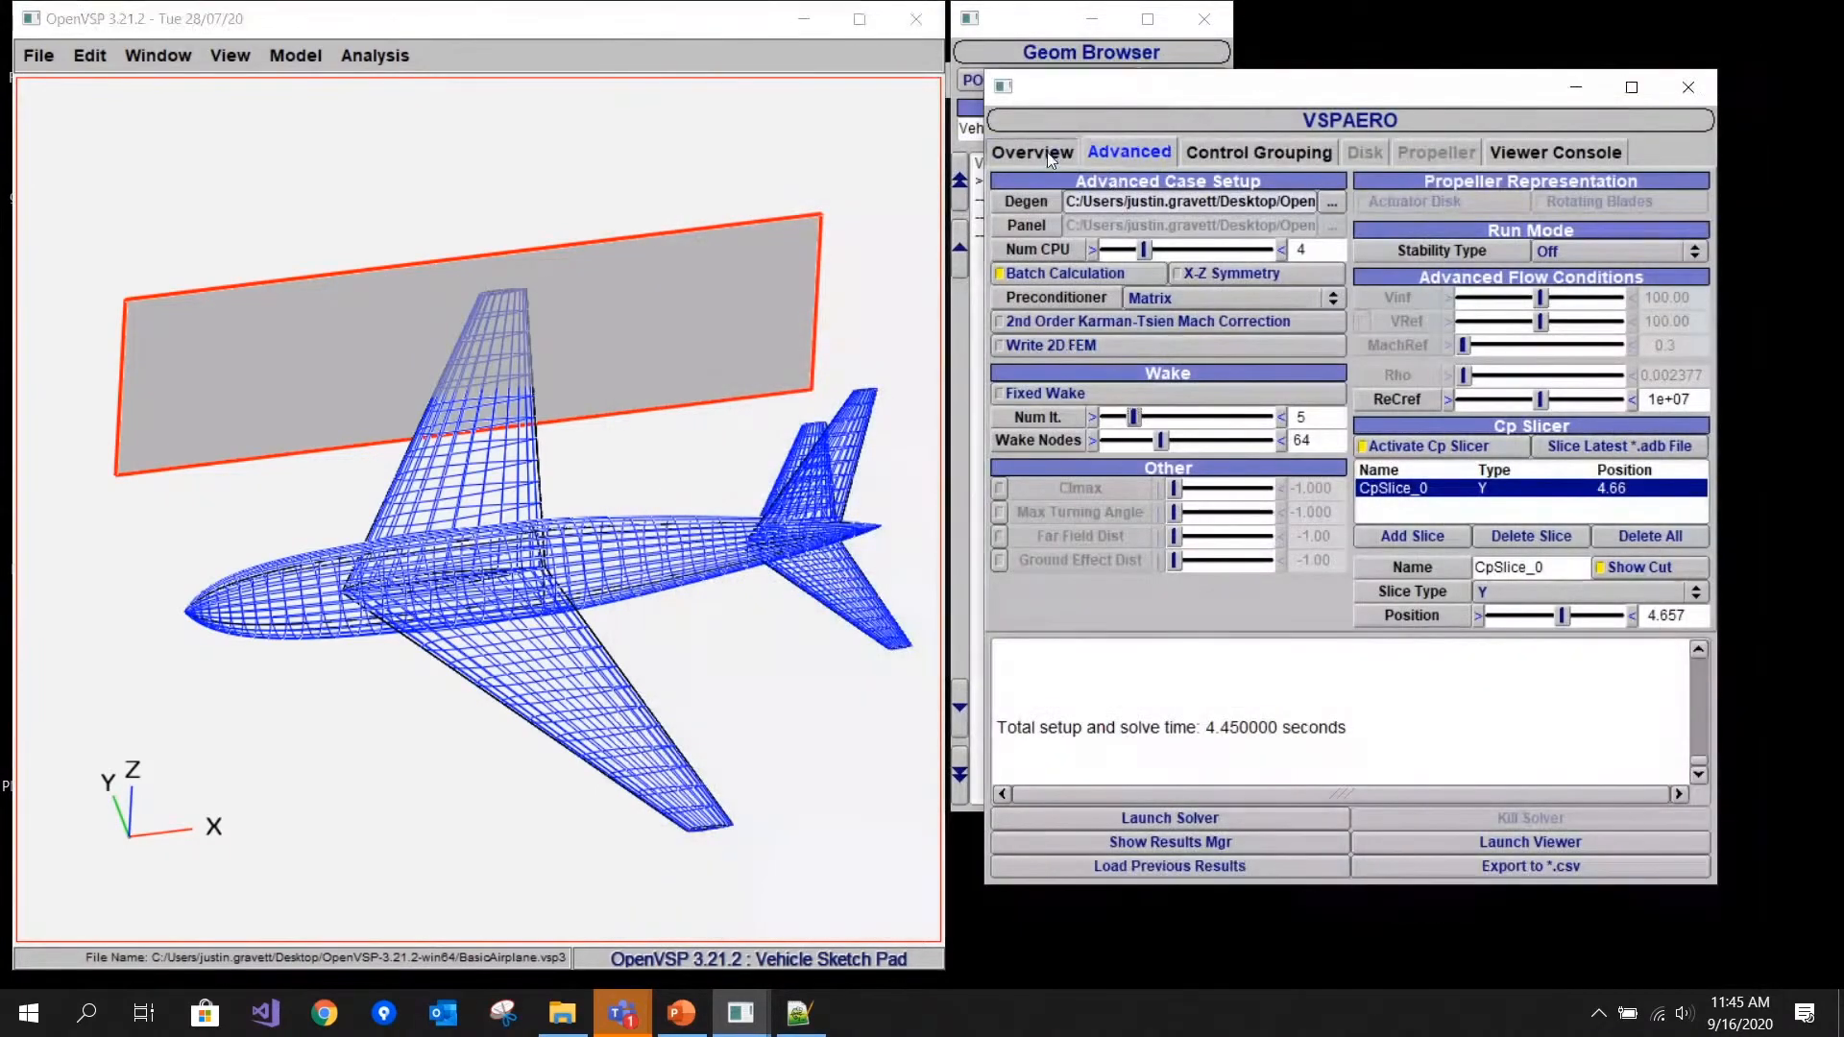
left_click(1045, 153)
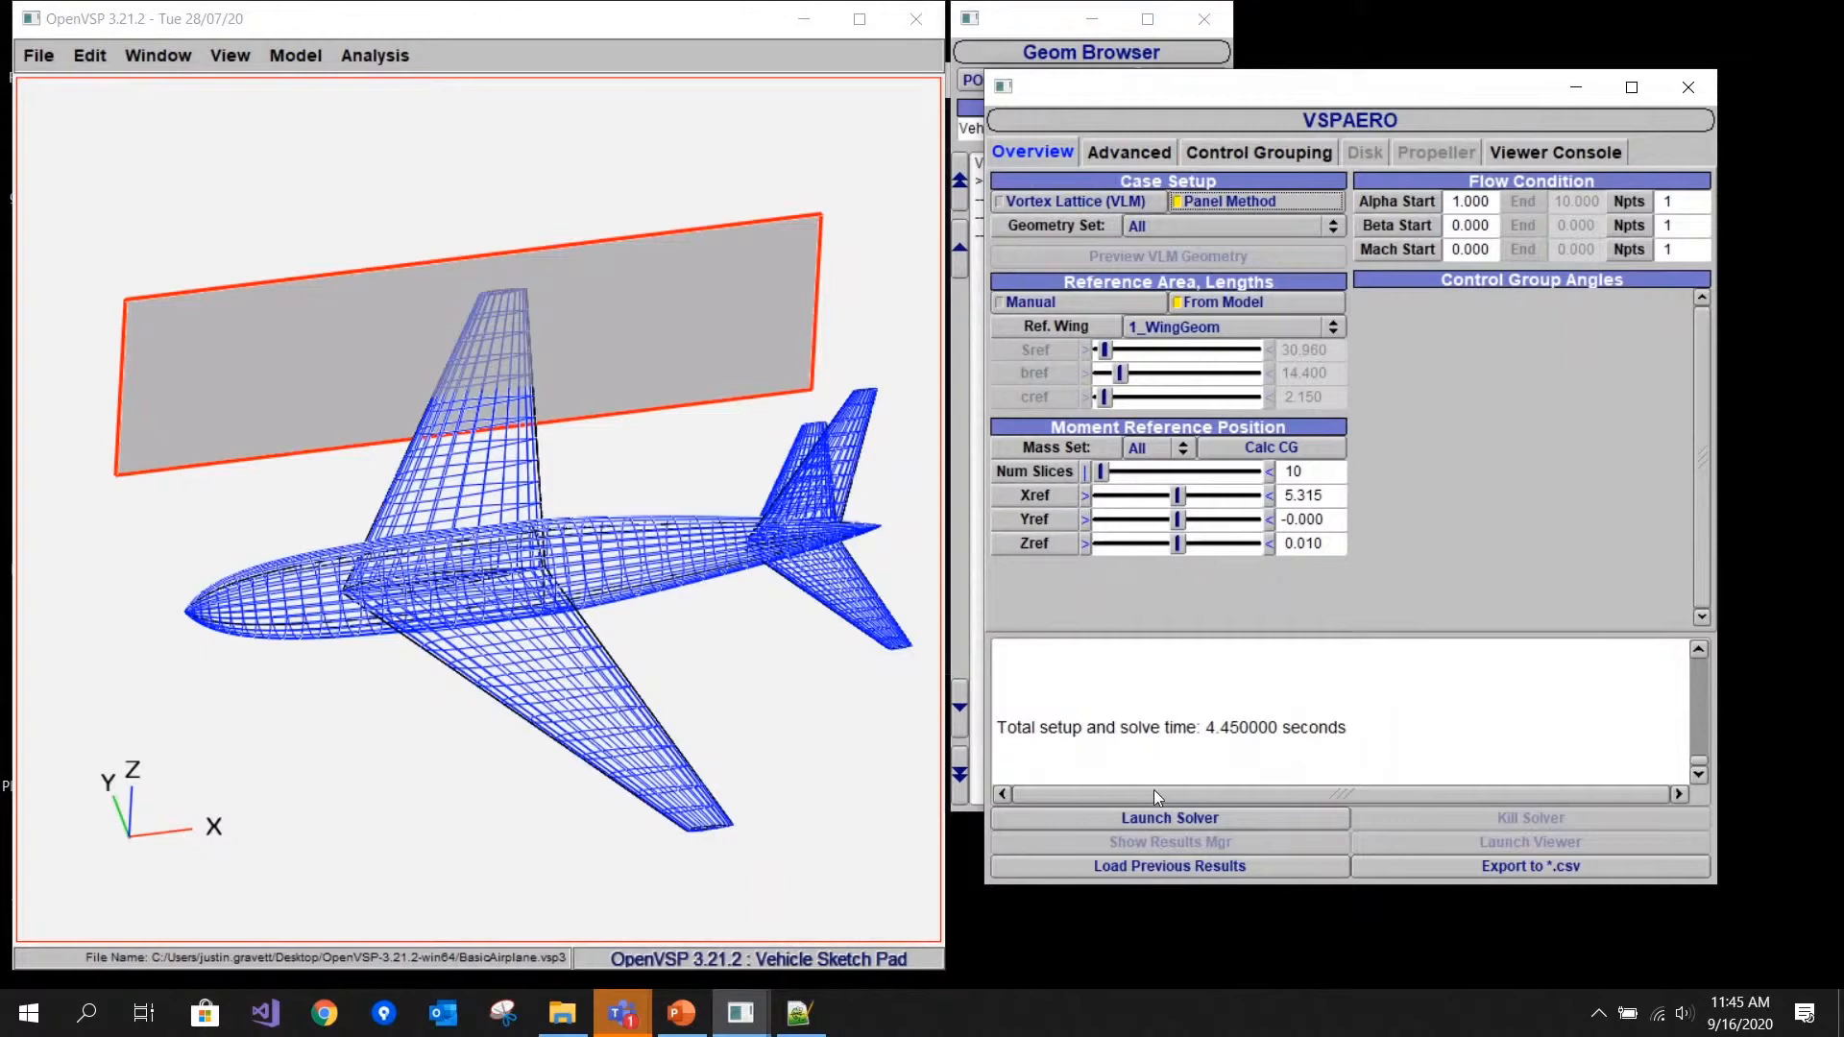
left_click(1135, 806)
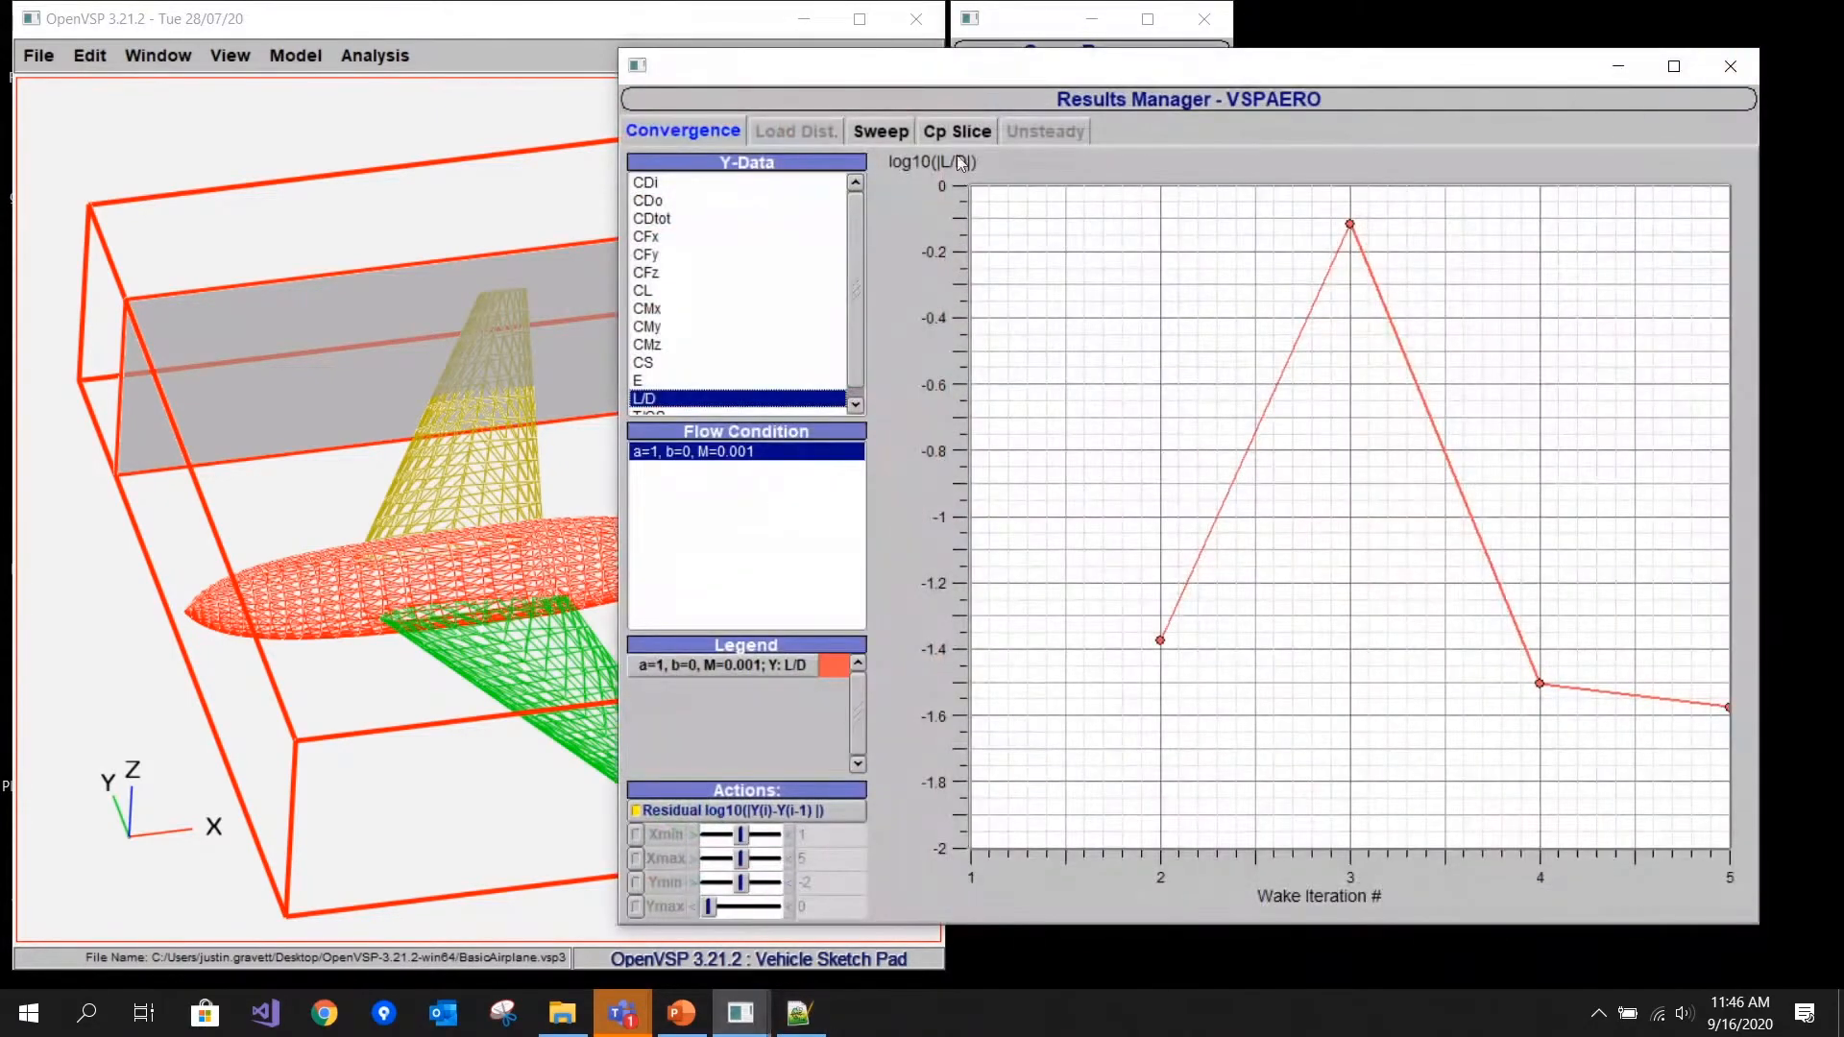
left_click(972, 133)
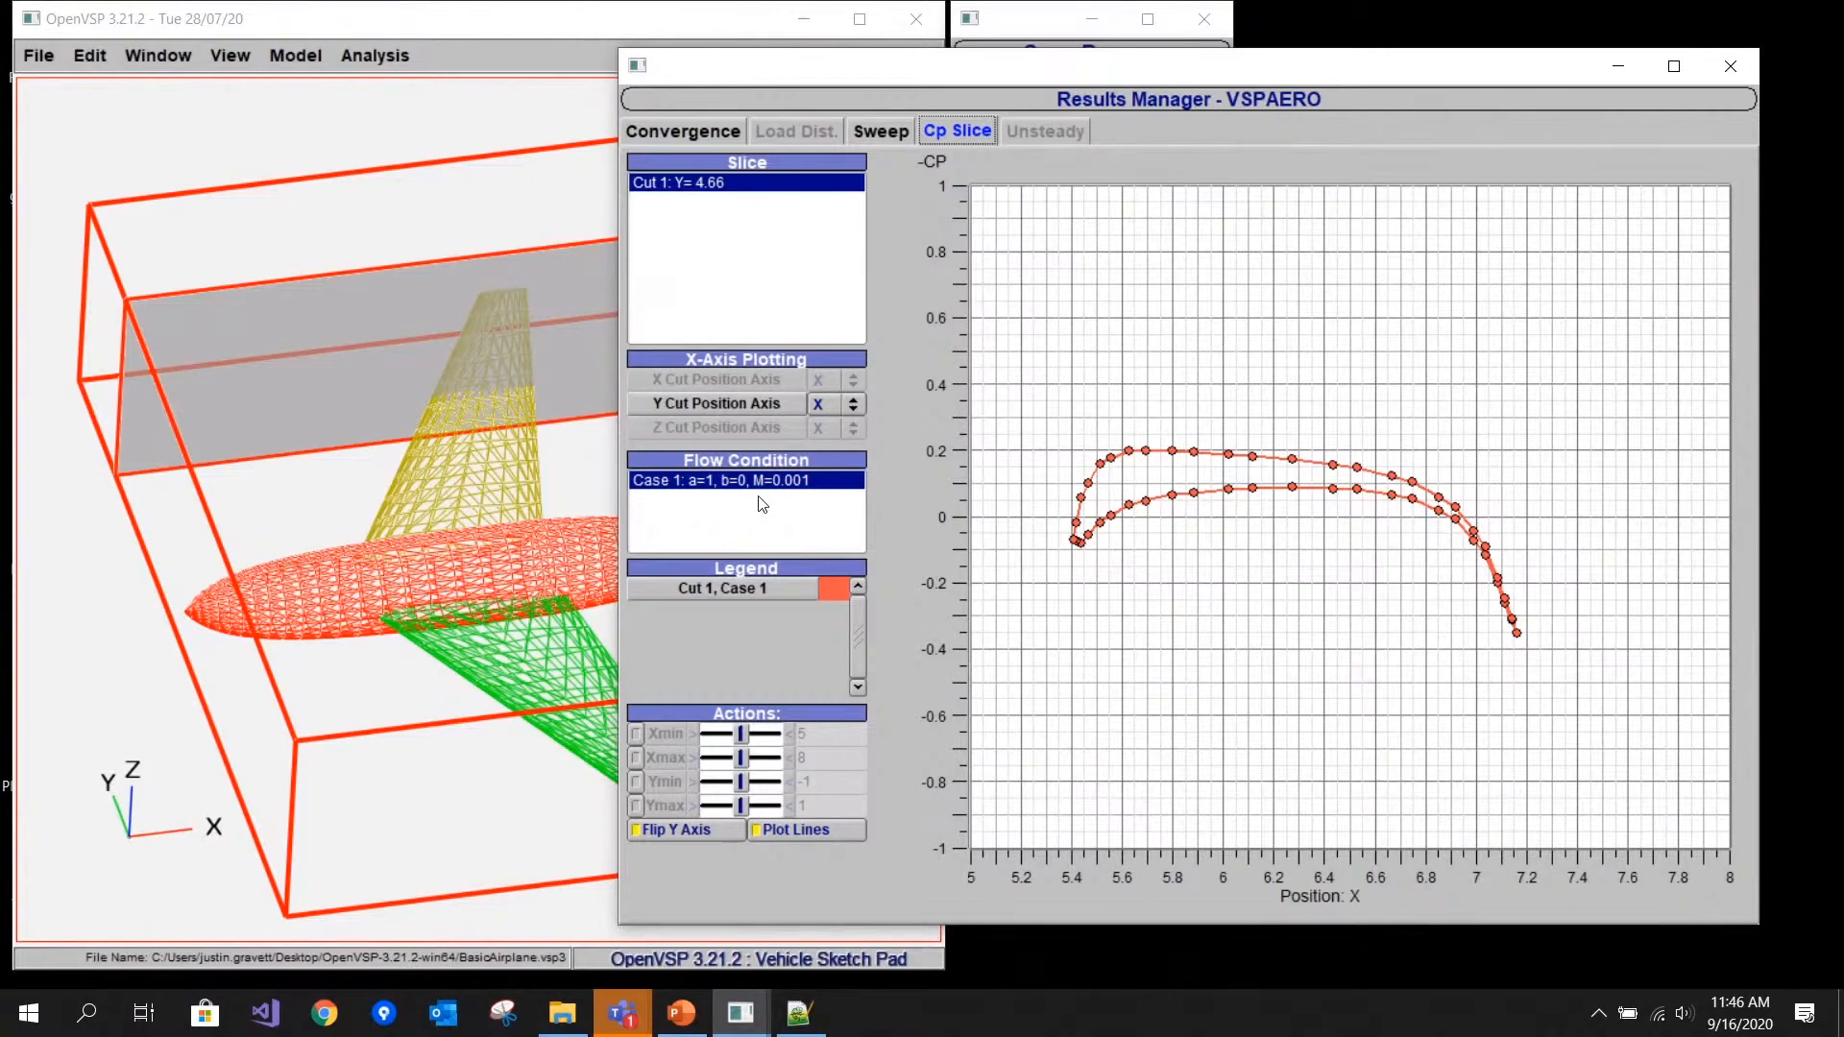
- Compare the Cp slice plotted against Y and Z, return the Y cut position axis to X, and close the results
left_click(854, 406)
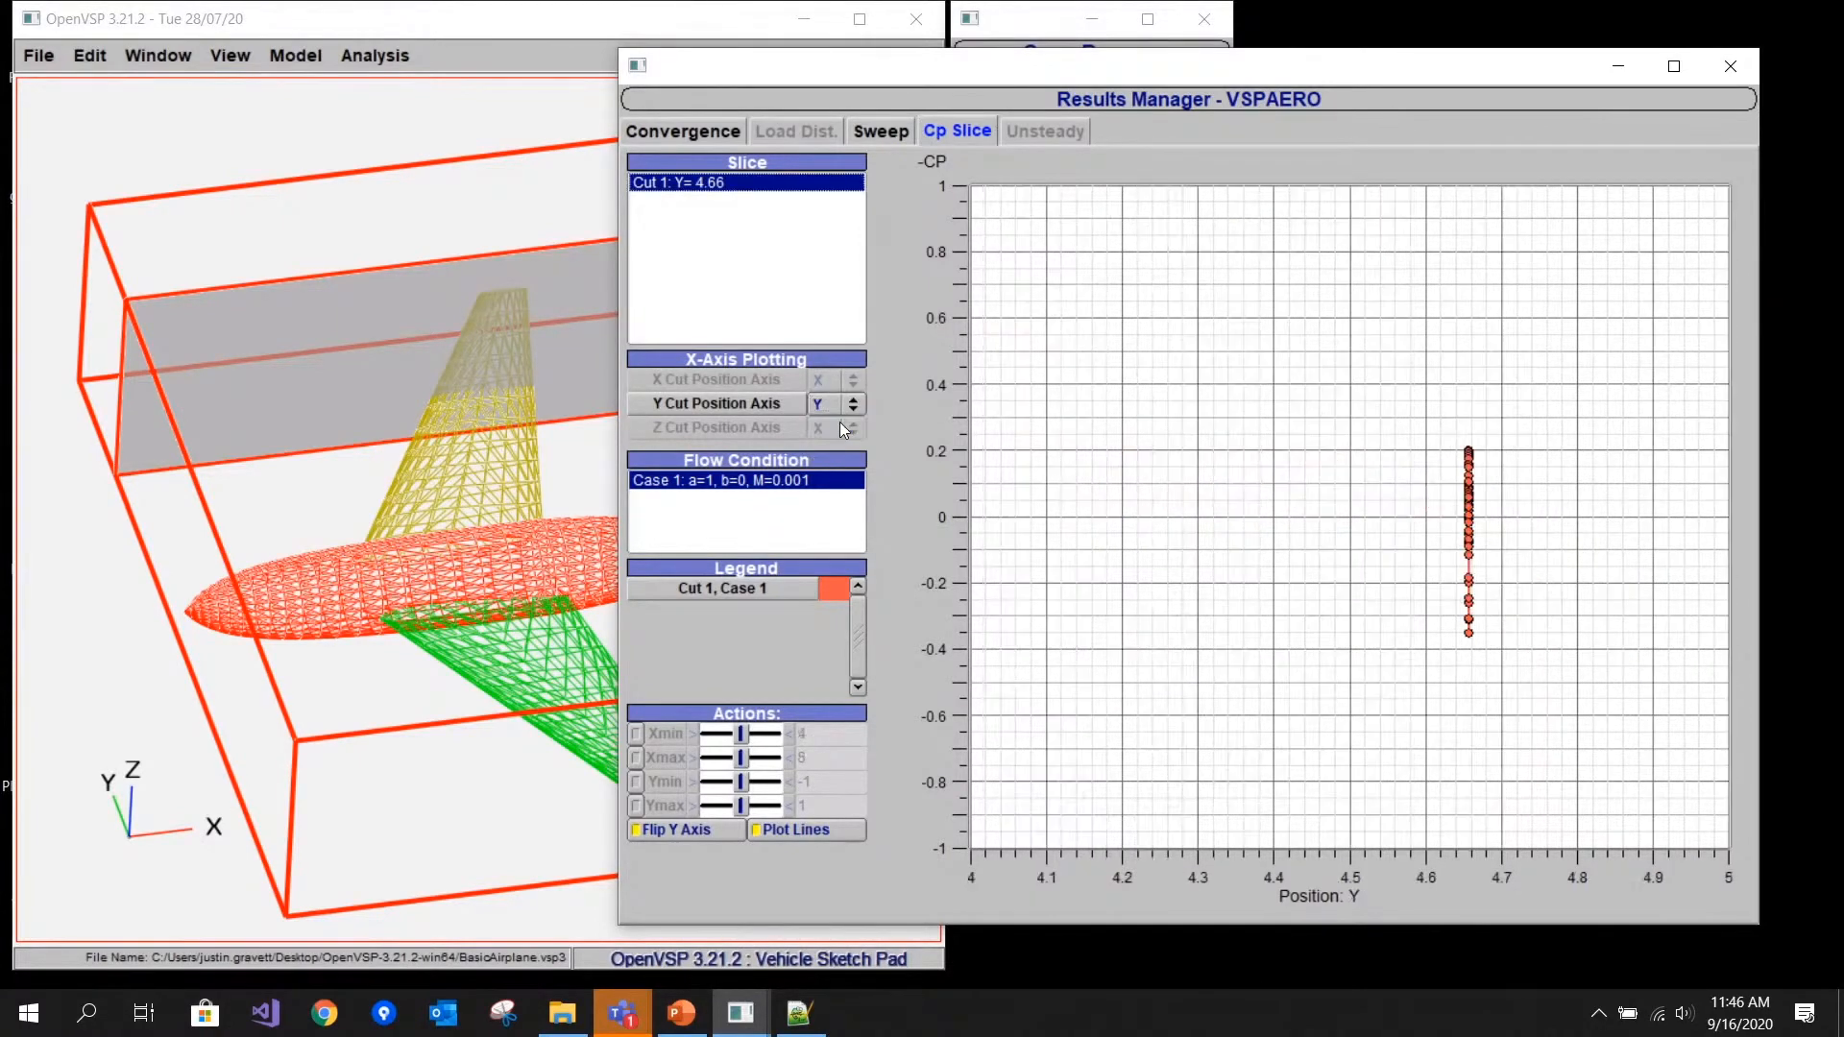
left_click(850, 406)
left_click(858, 430)
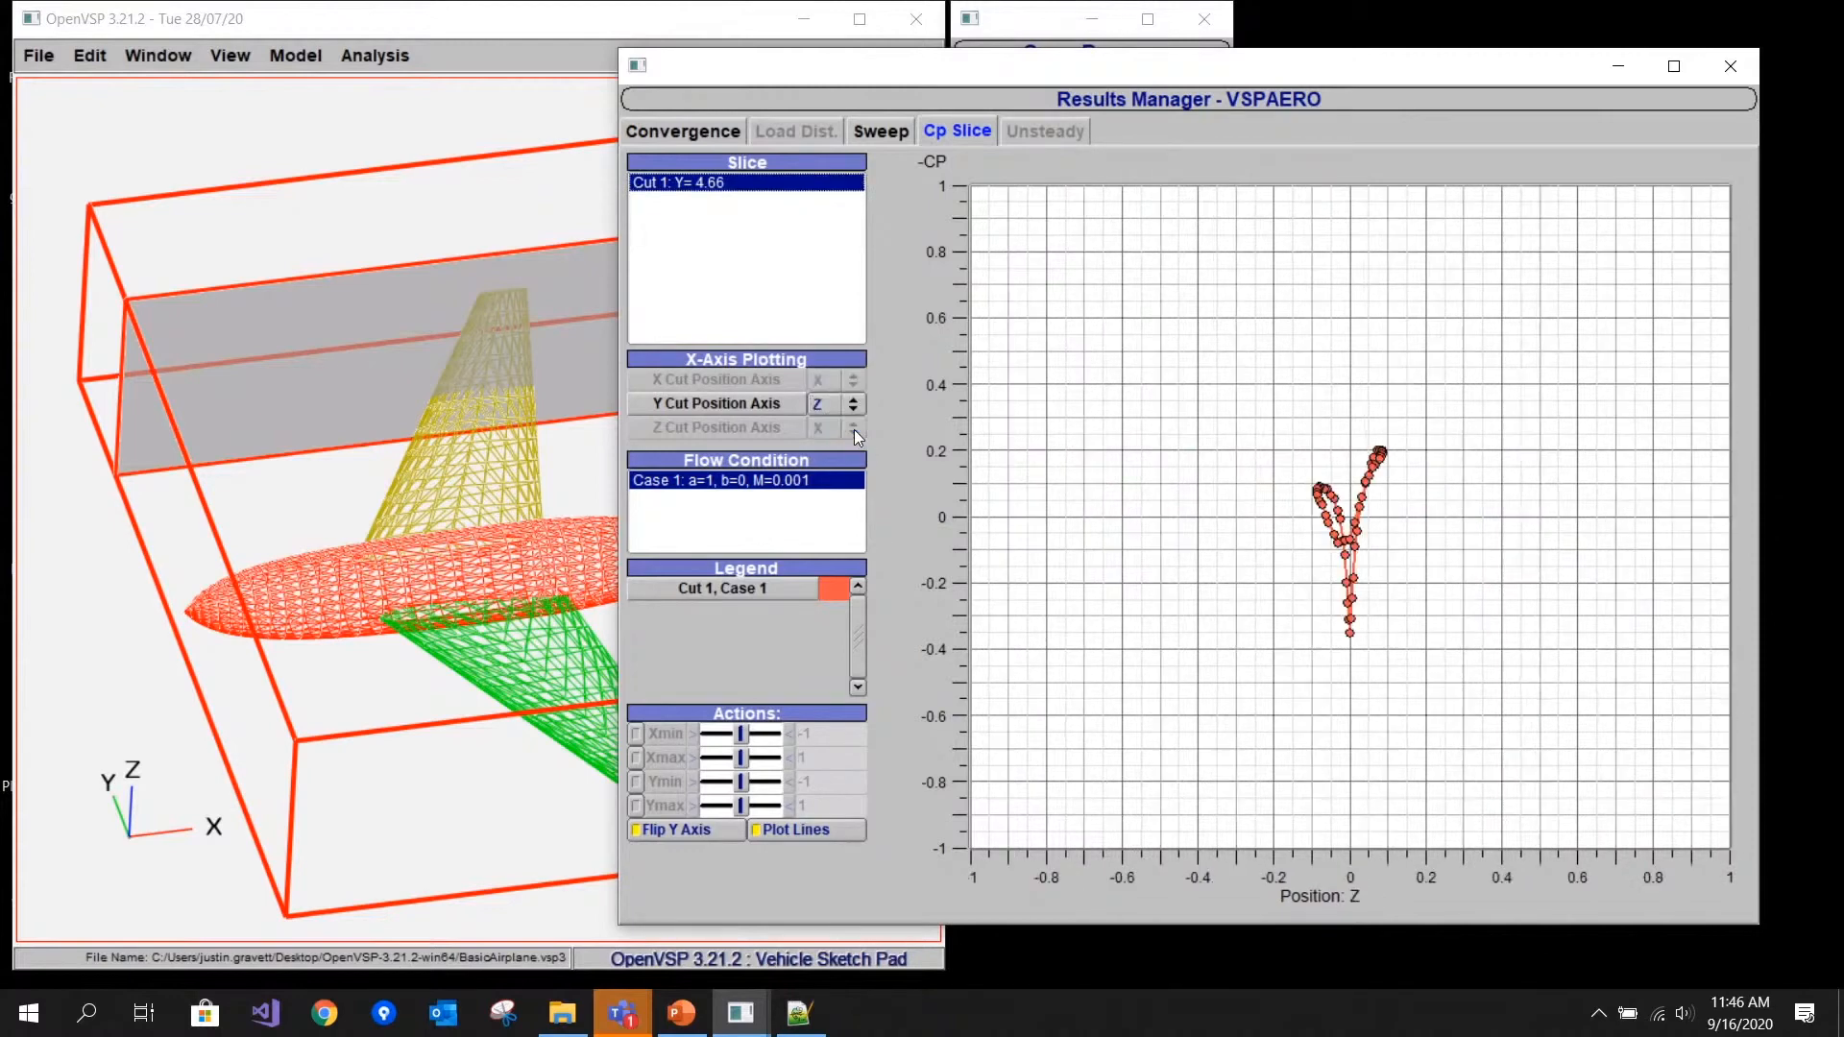
left_click(851, 406)
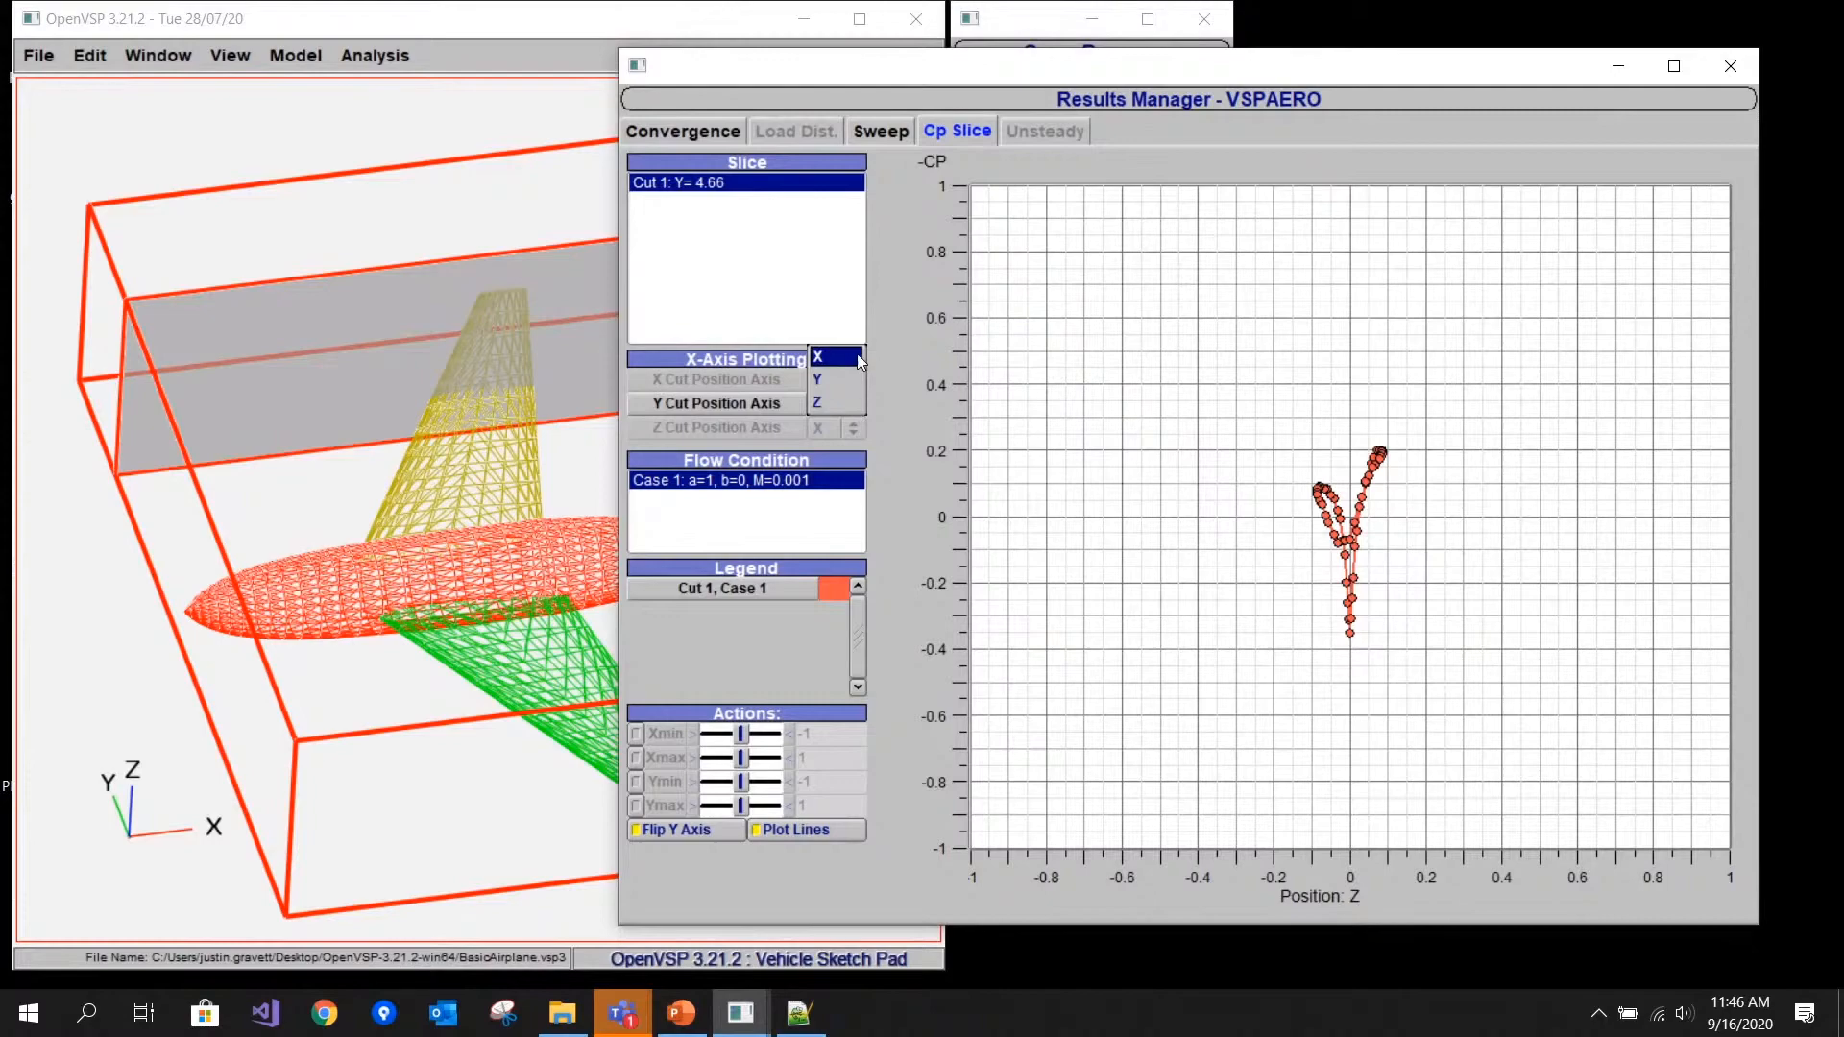
left_click(836, 357)
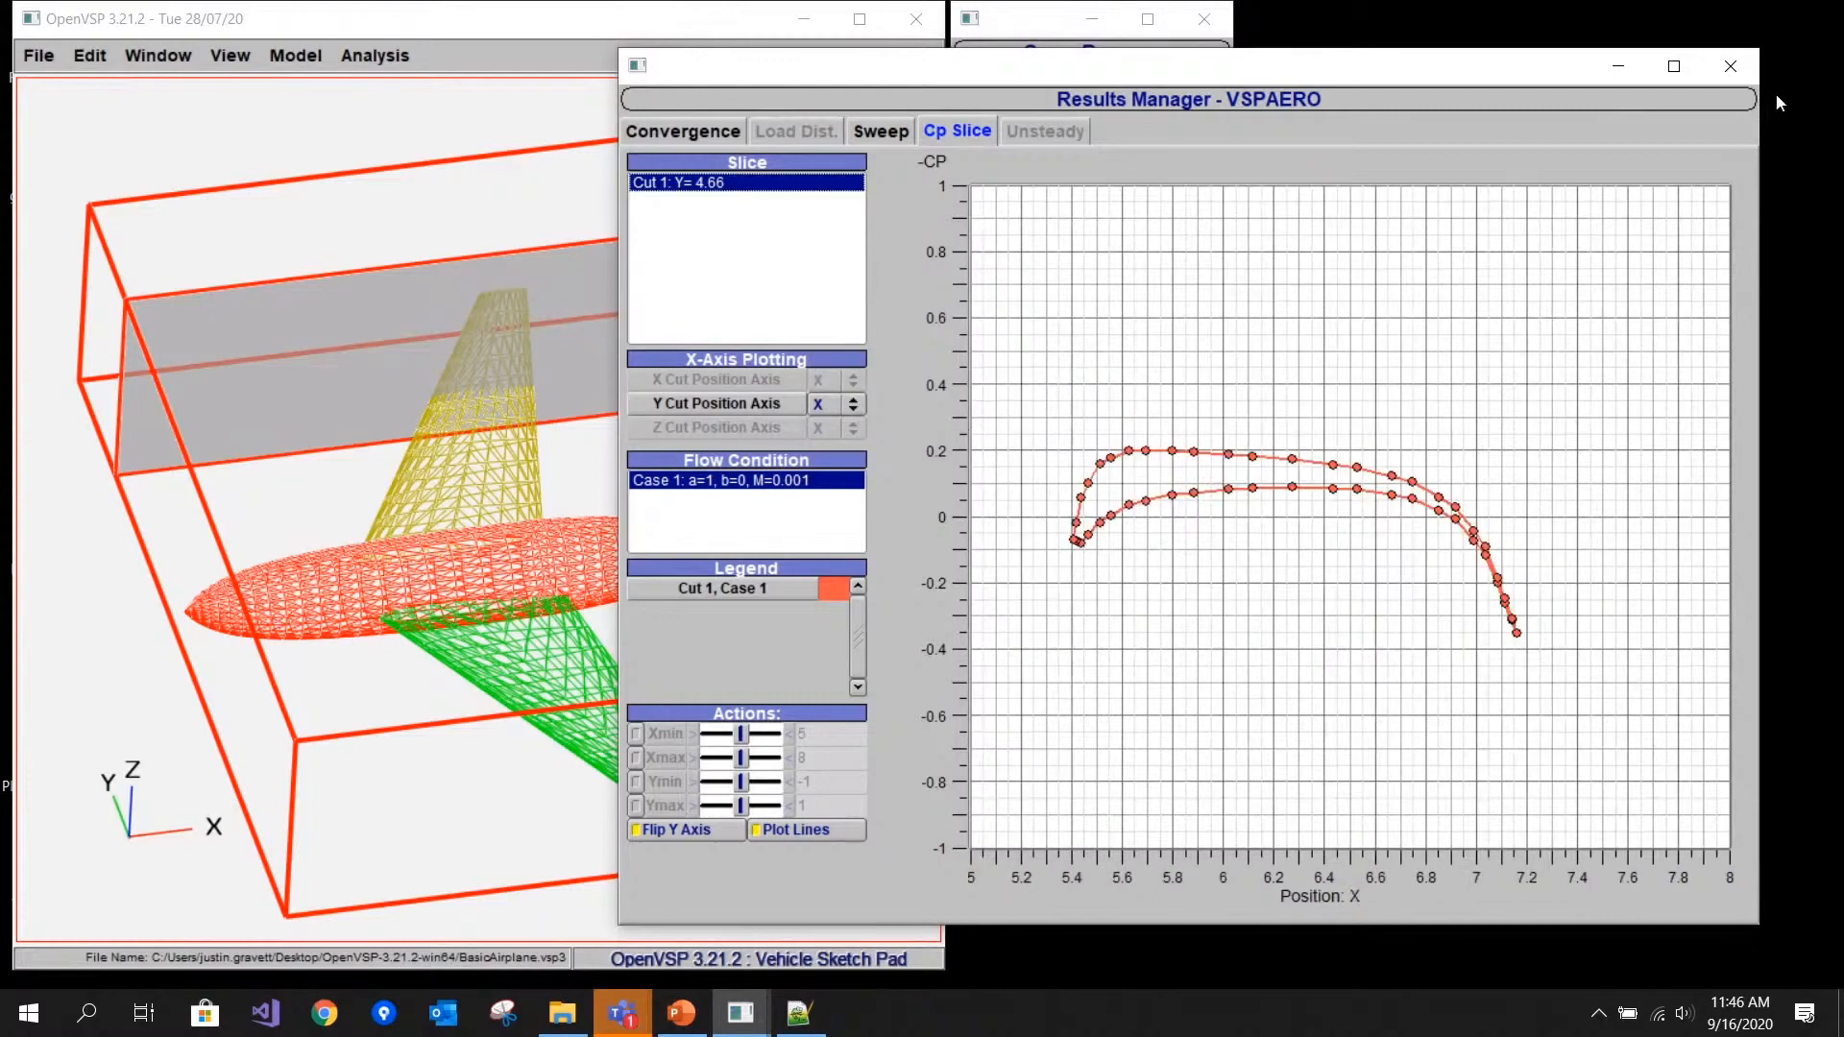
left_click(1744, 67)
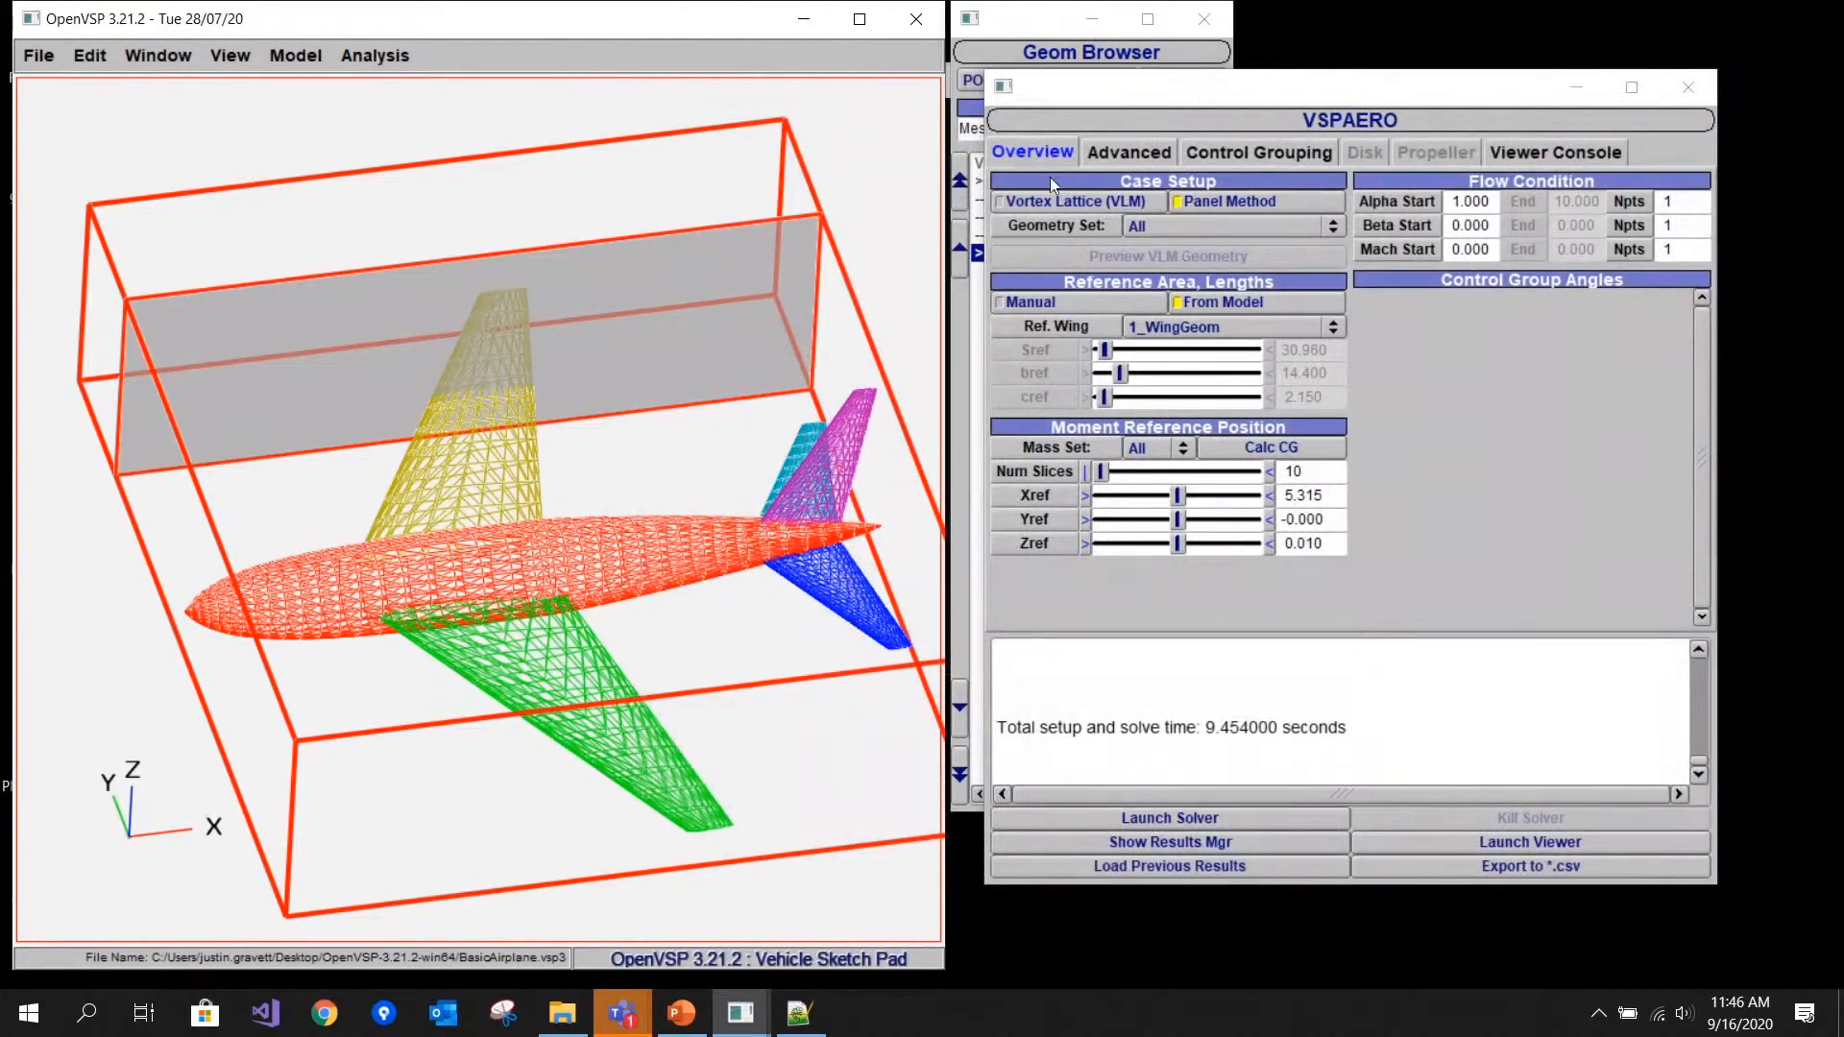
- Switch the case setup back to Vortex Lattice (VLM) and minimize the VSPAERO window
left_click(1092, 203)
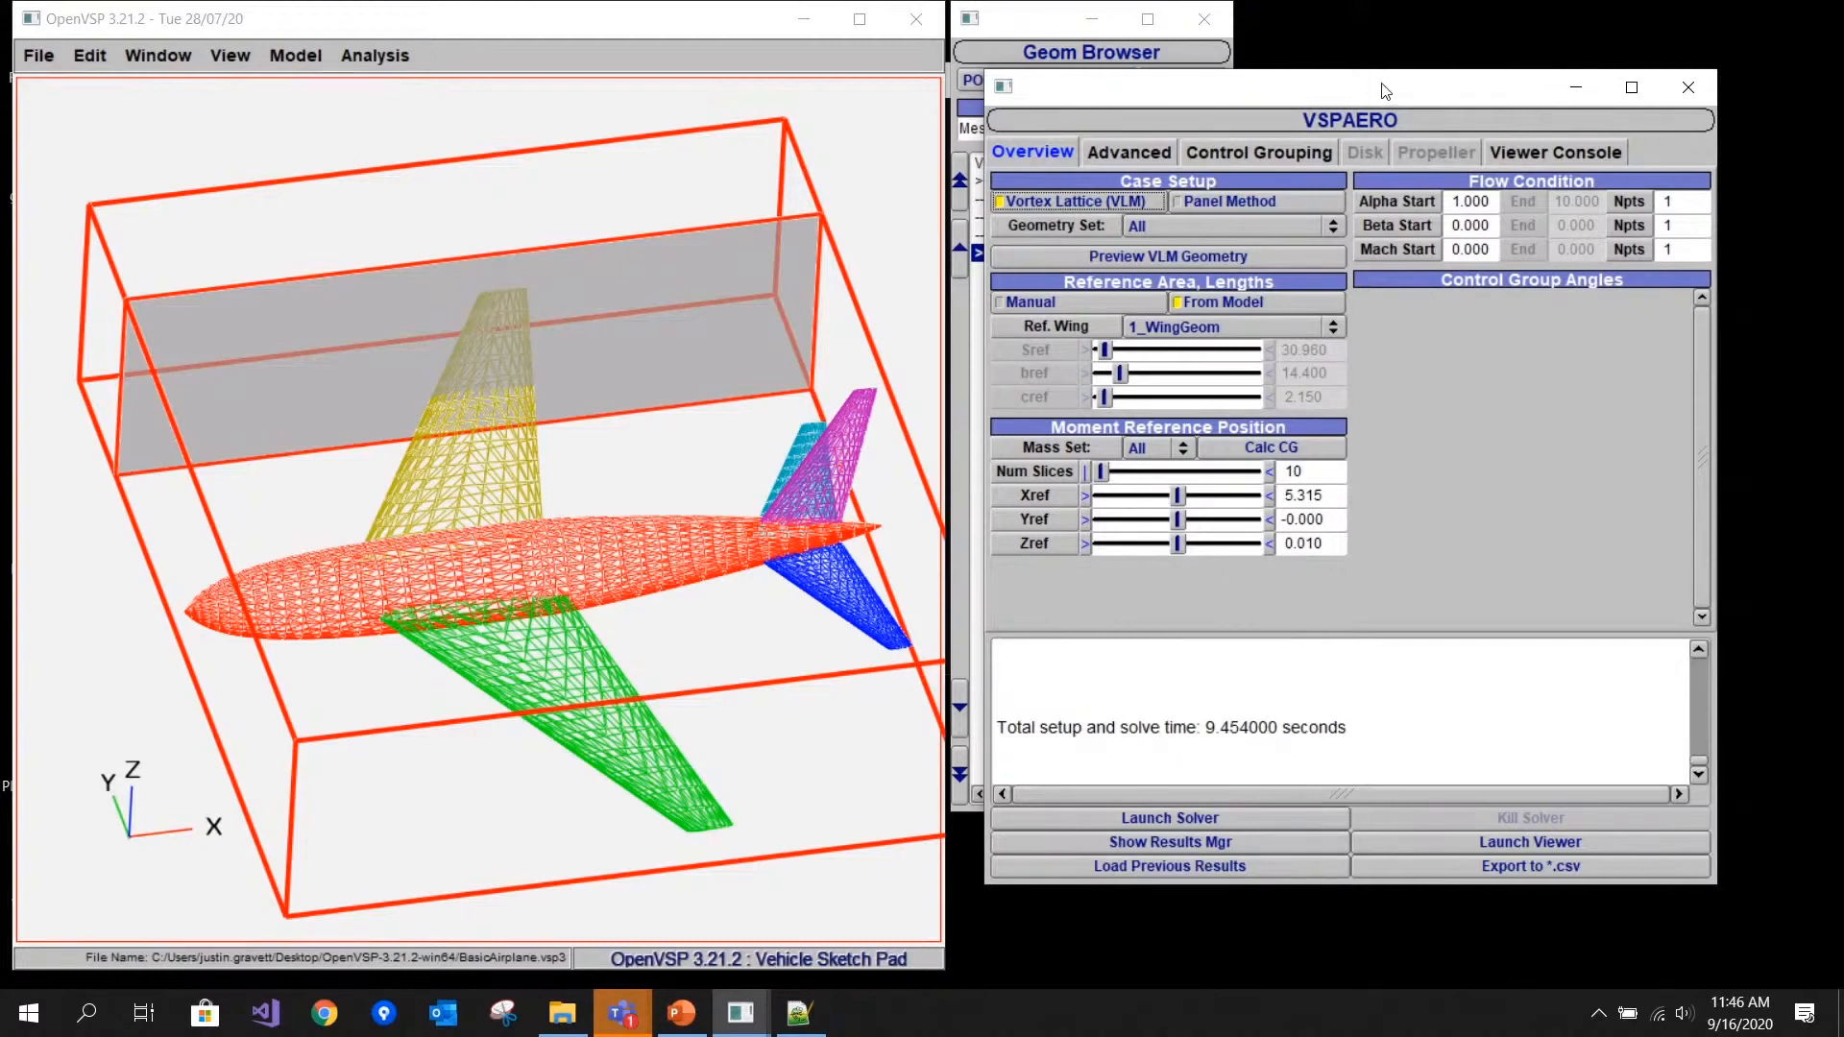
left_click_drag(1384, 92, 1364, 71)
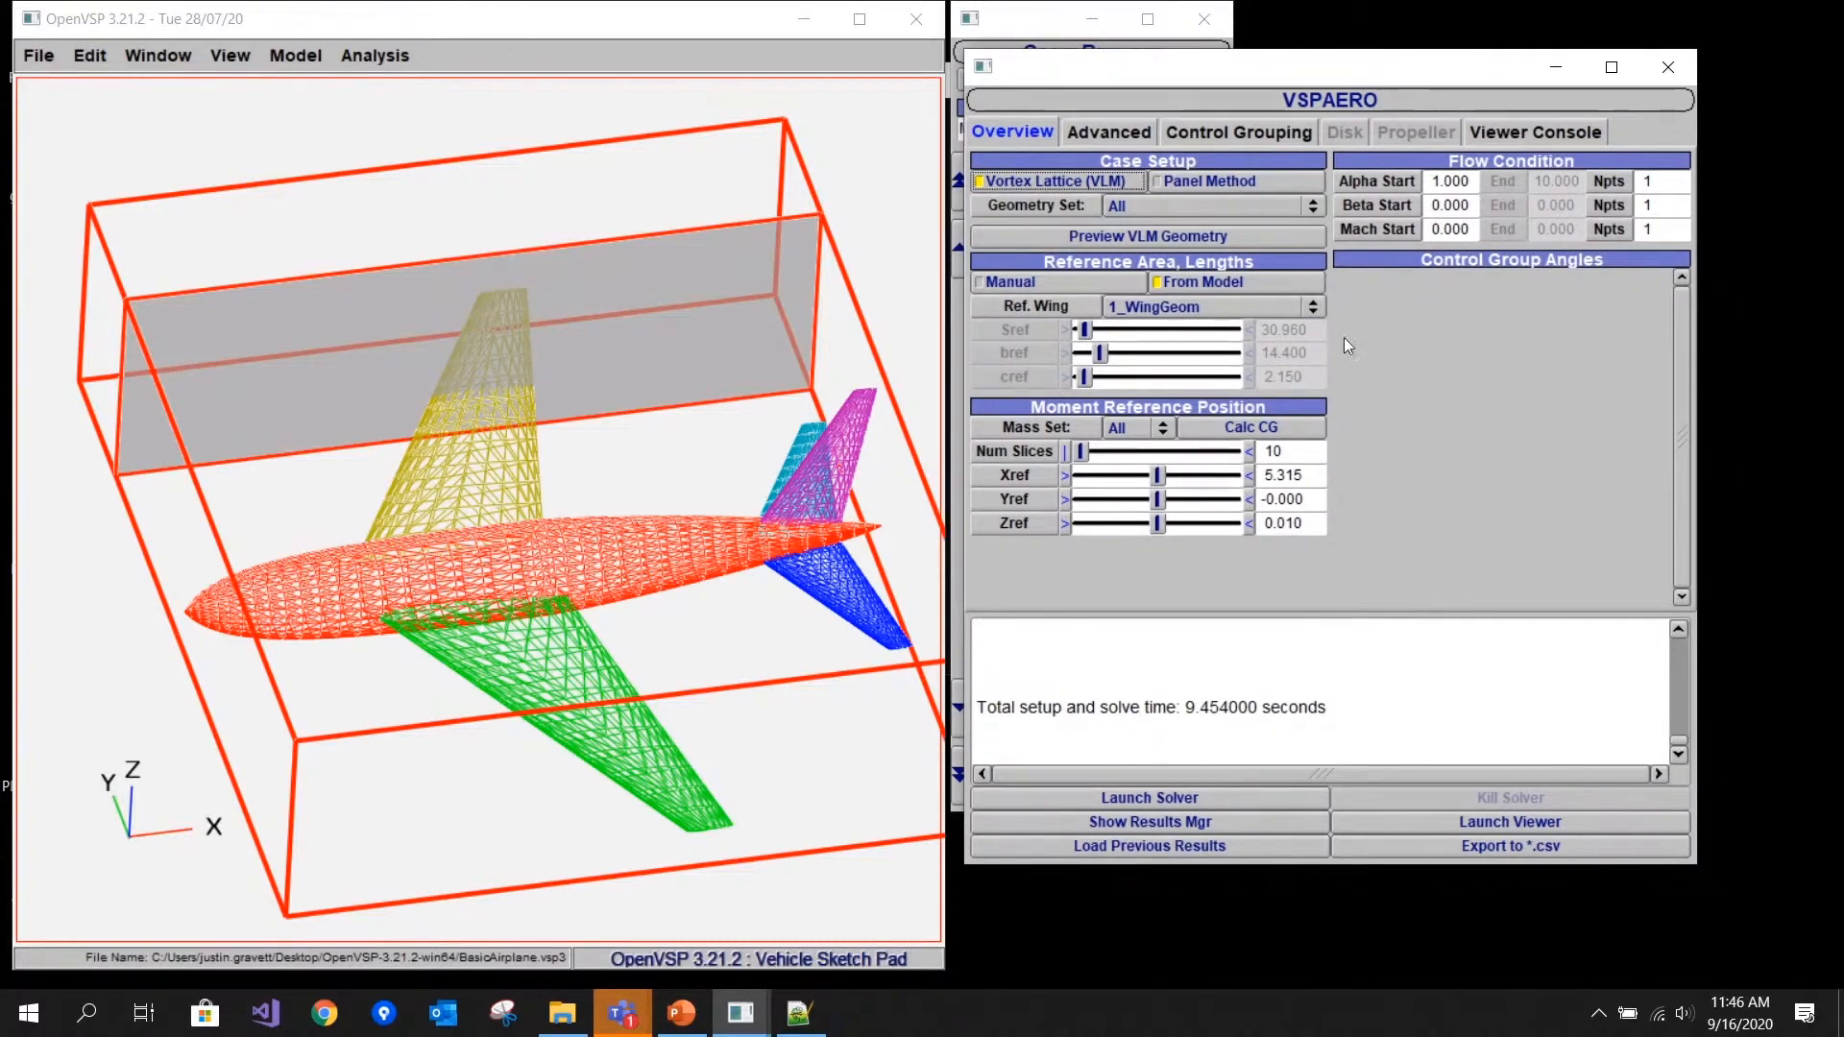
left_click(1556, 66)
- Delete the generated mesh geometry and show PodGeom, WingGeom, HTail and VTail again
left_click(1219, 164)
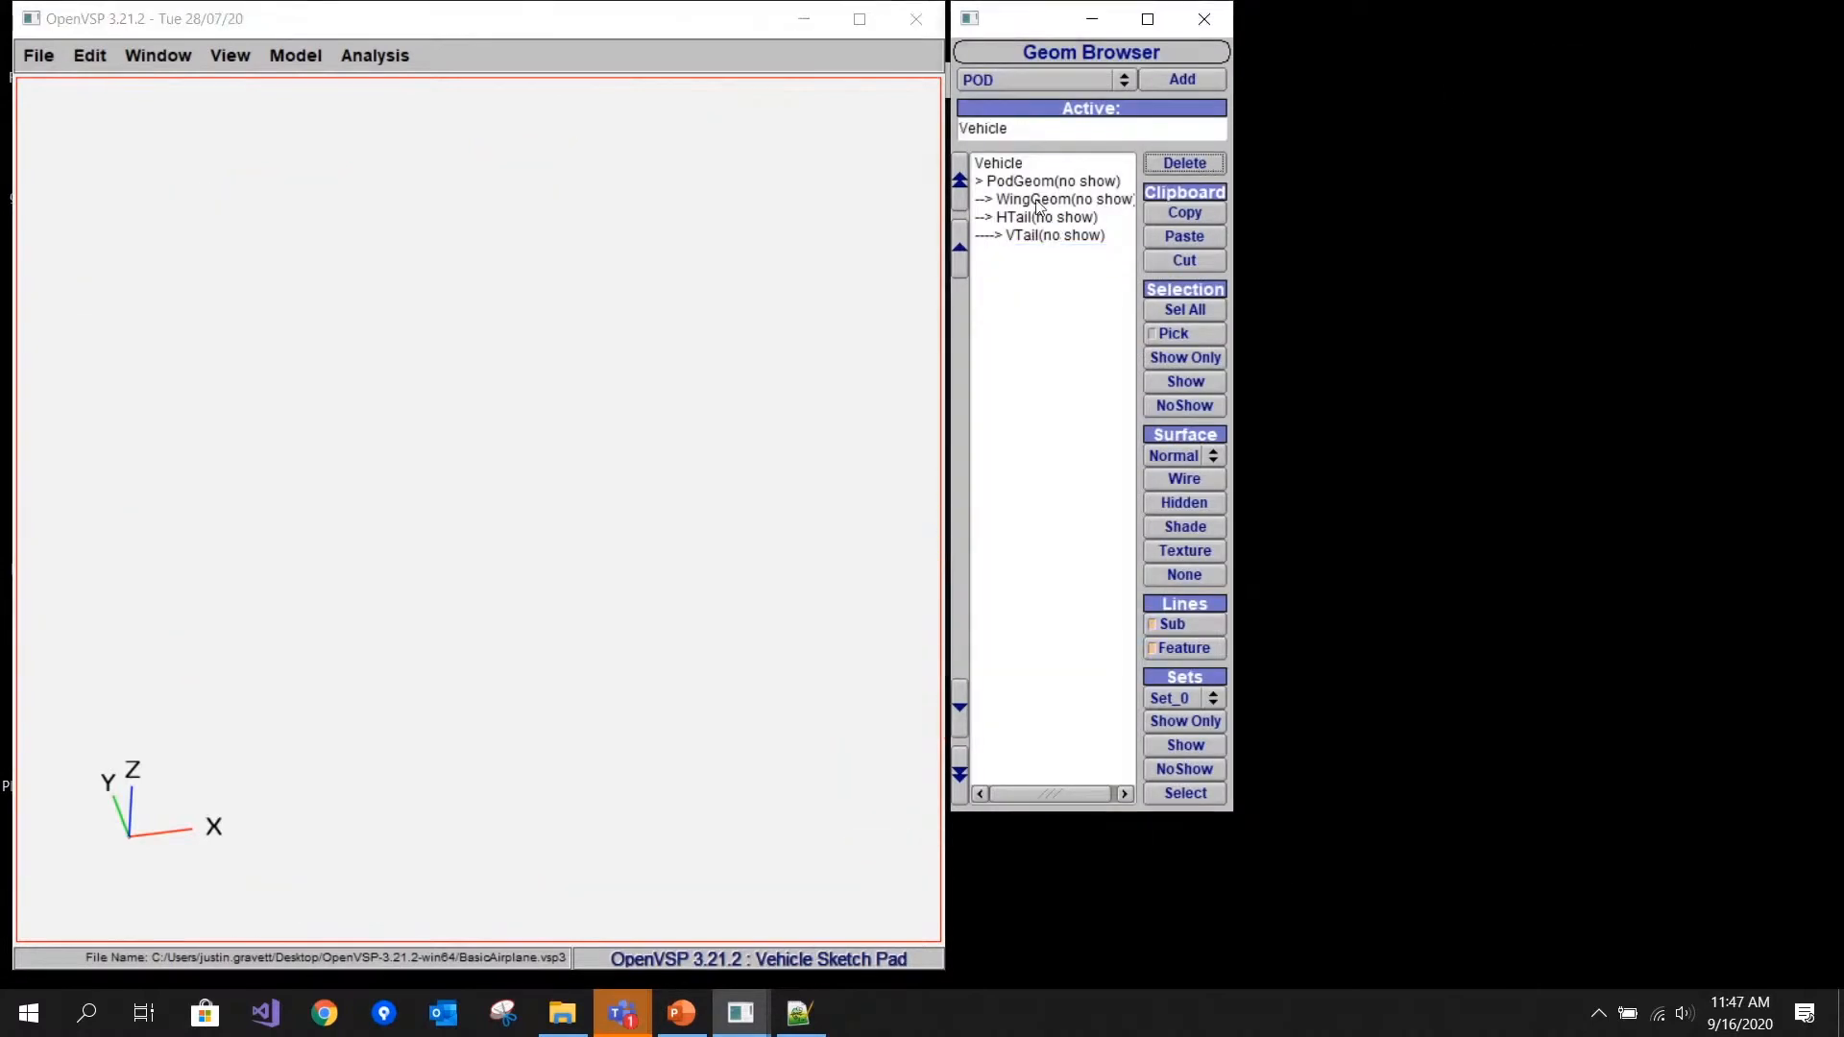
left_click_drag(1049, 183, 1057, 268)
left_click(1191, 380)
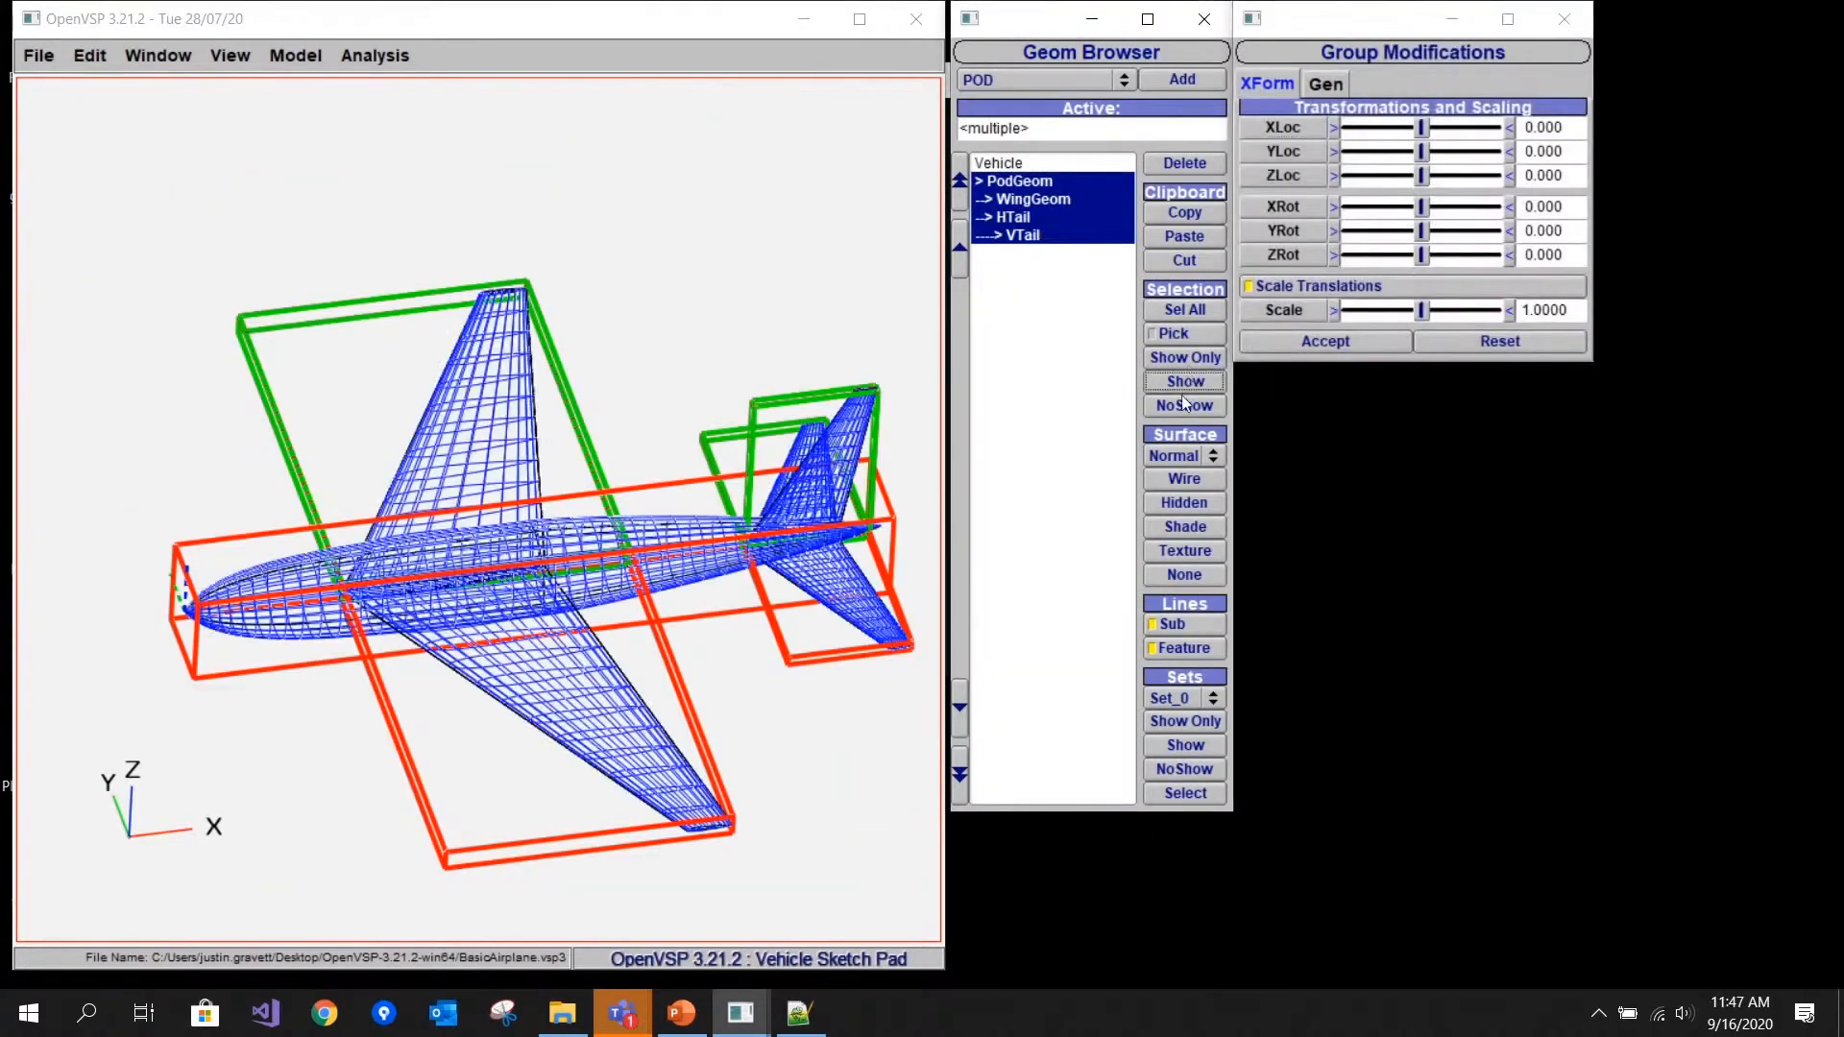
- Add a PROP component to the vehicle at the top level of the geometry tree
left_click(1031, 80)
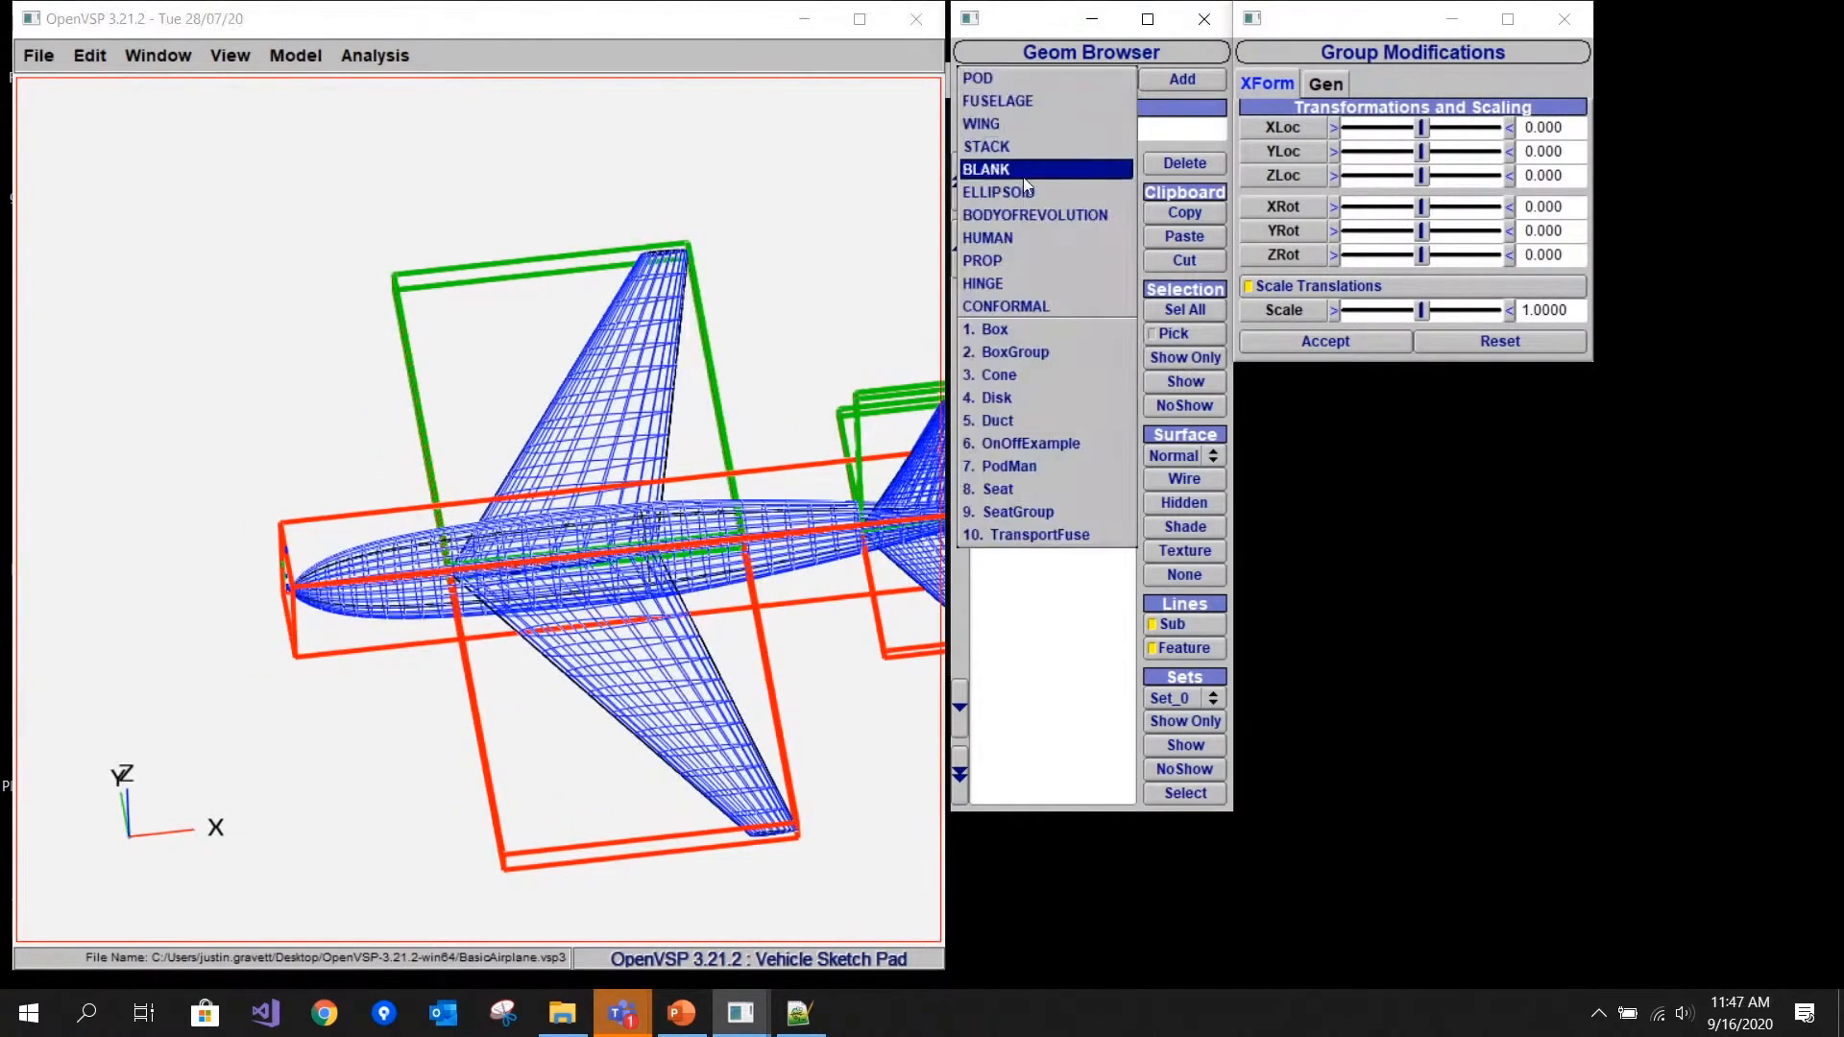
left_click(1025, 260)
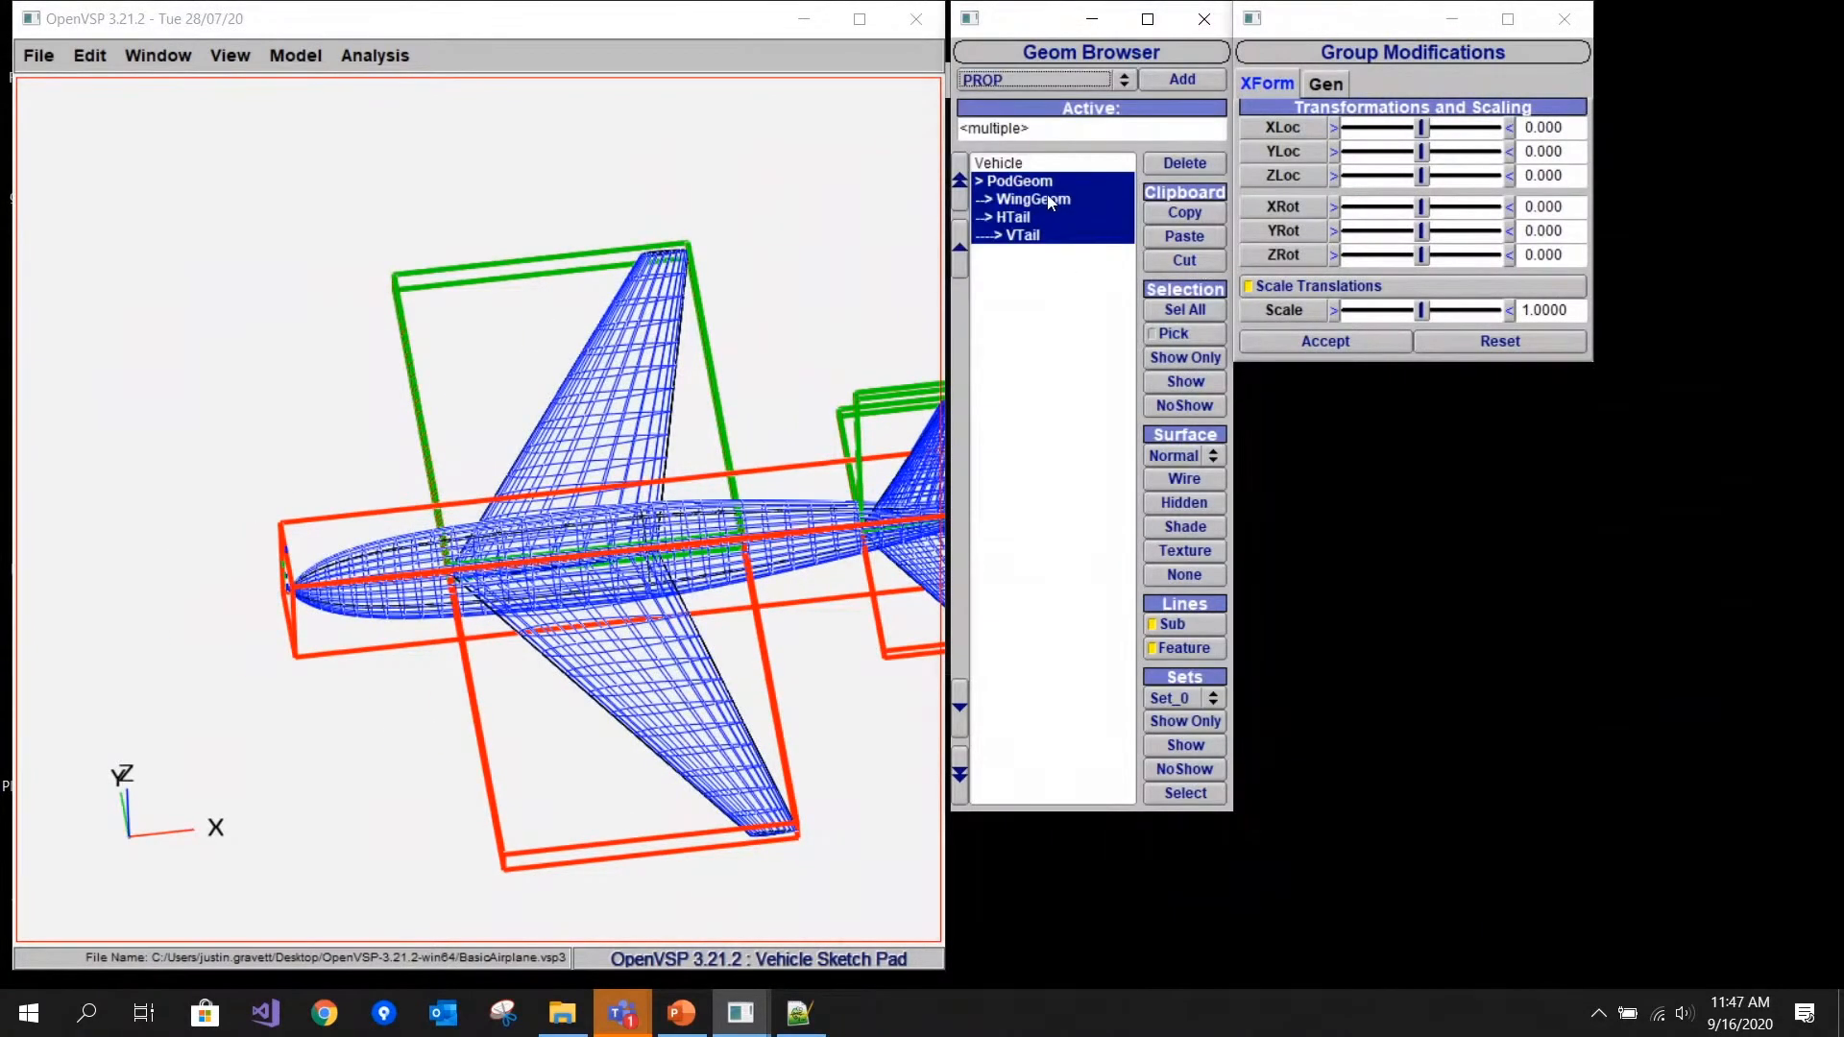
left_click(1033, 164)
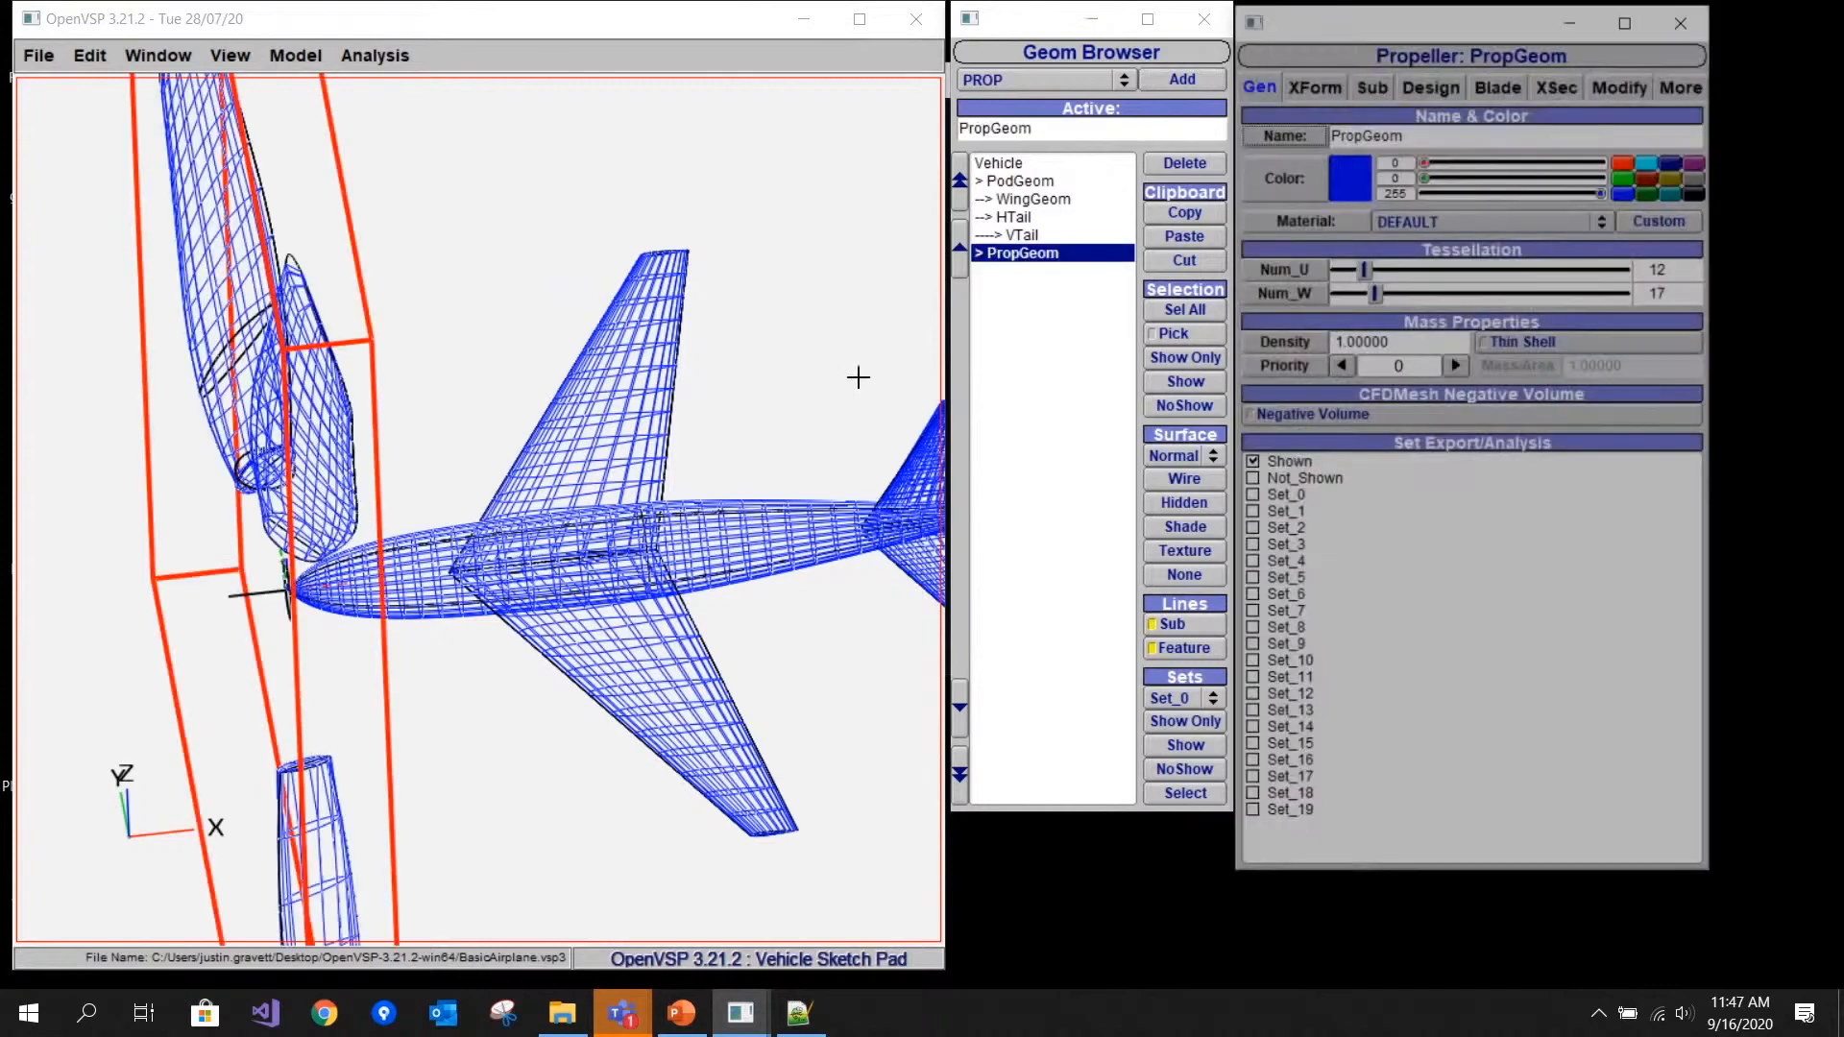
- Set the propeller's diameter to 7 and shift it ahead of the nose to an X location of about -1.413
right_click_drag(480, 538, 595, 399)
left_click_drag(581, 417, 603, 386)
middle_click_drag(658, 531, 654, 485)
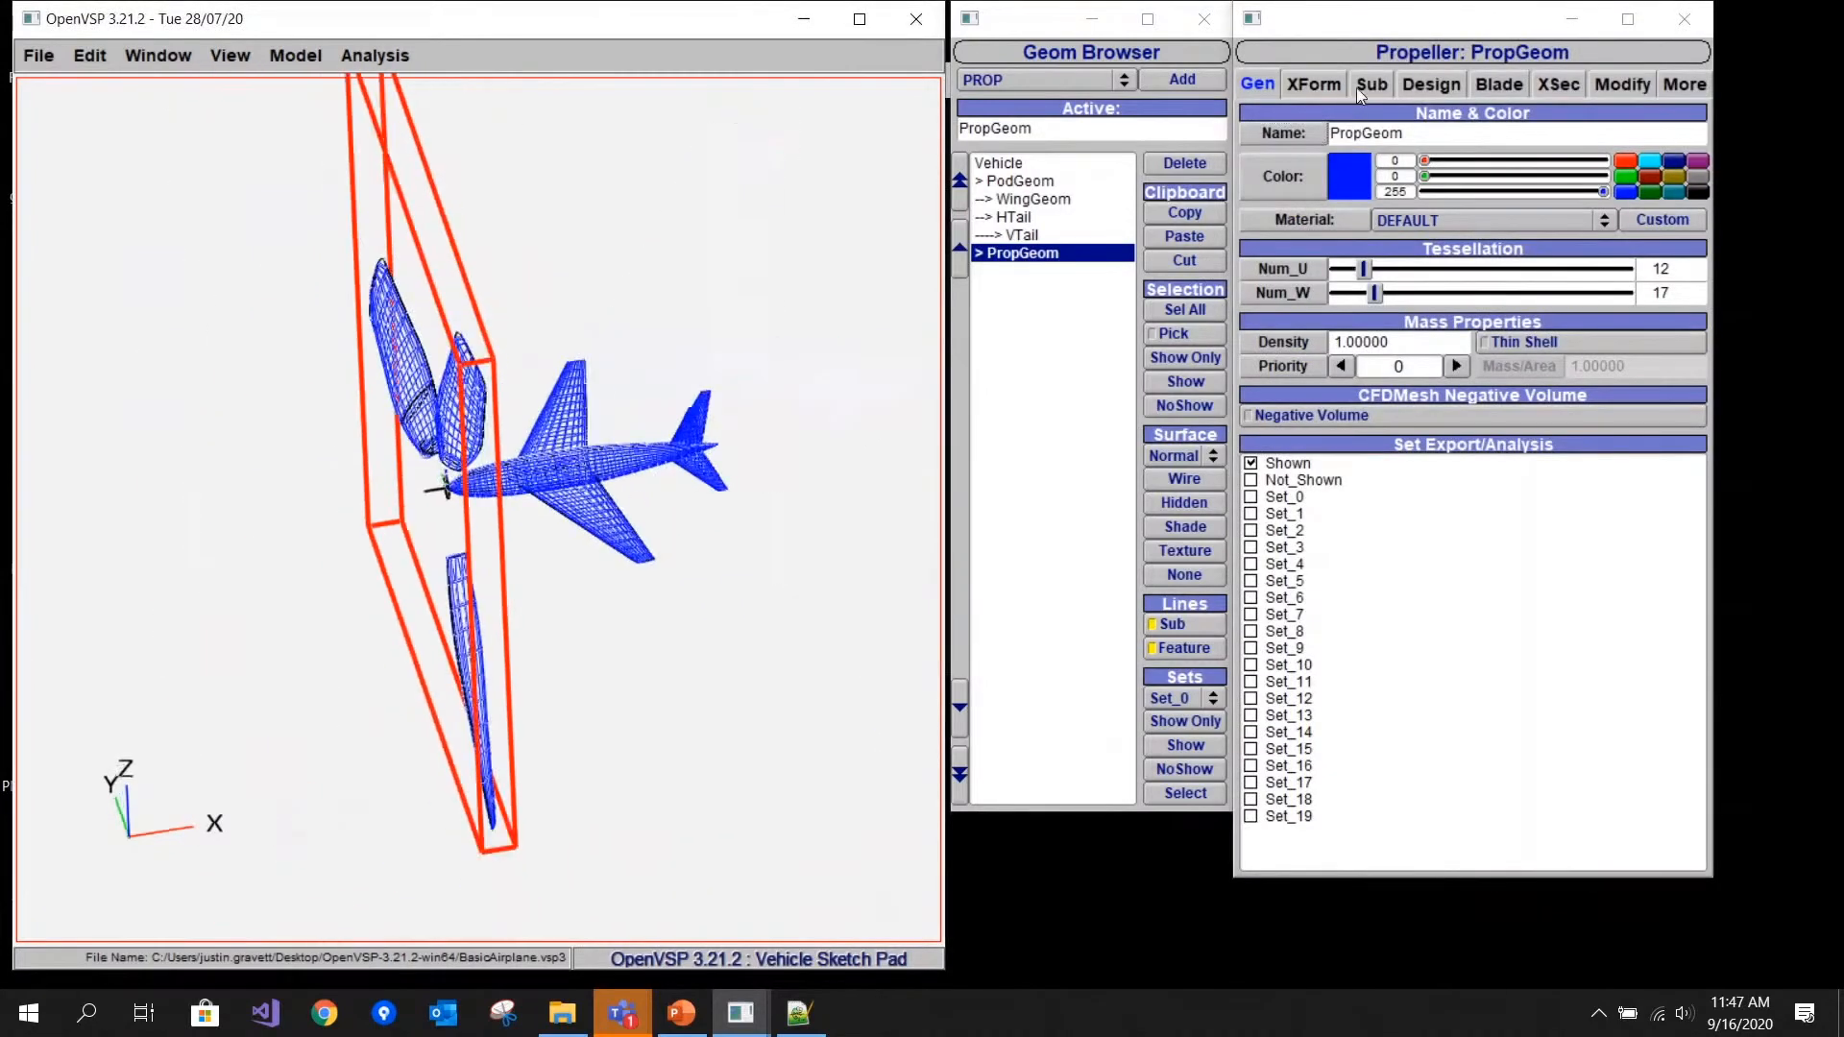
left_click(1408, 88)
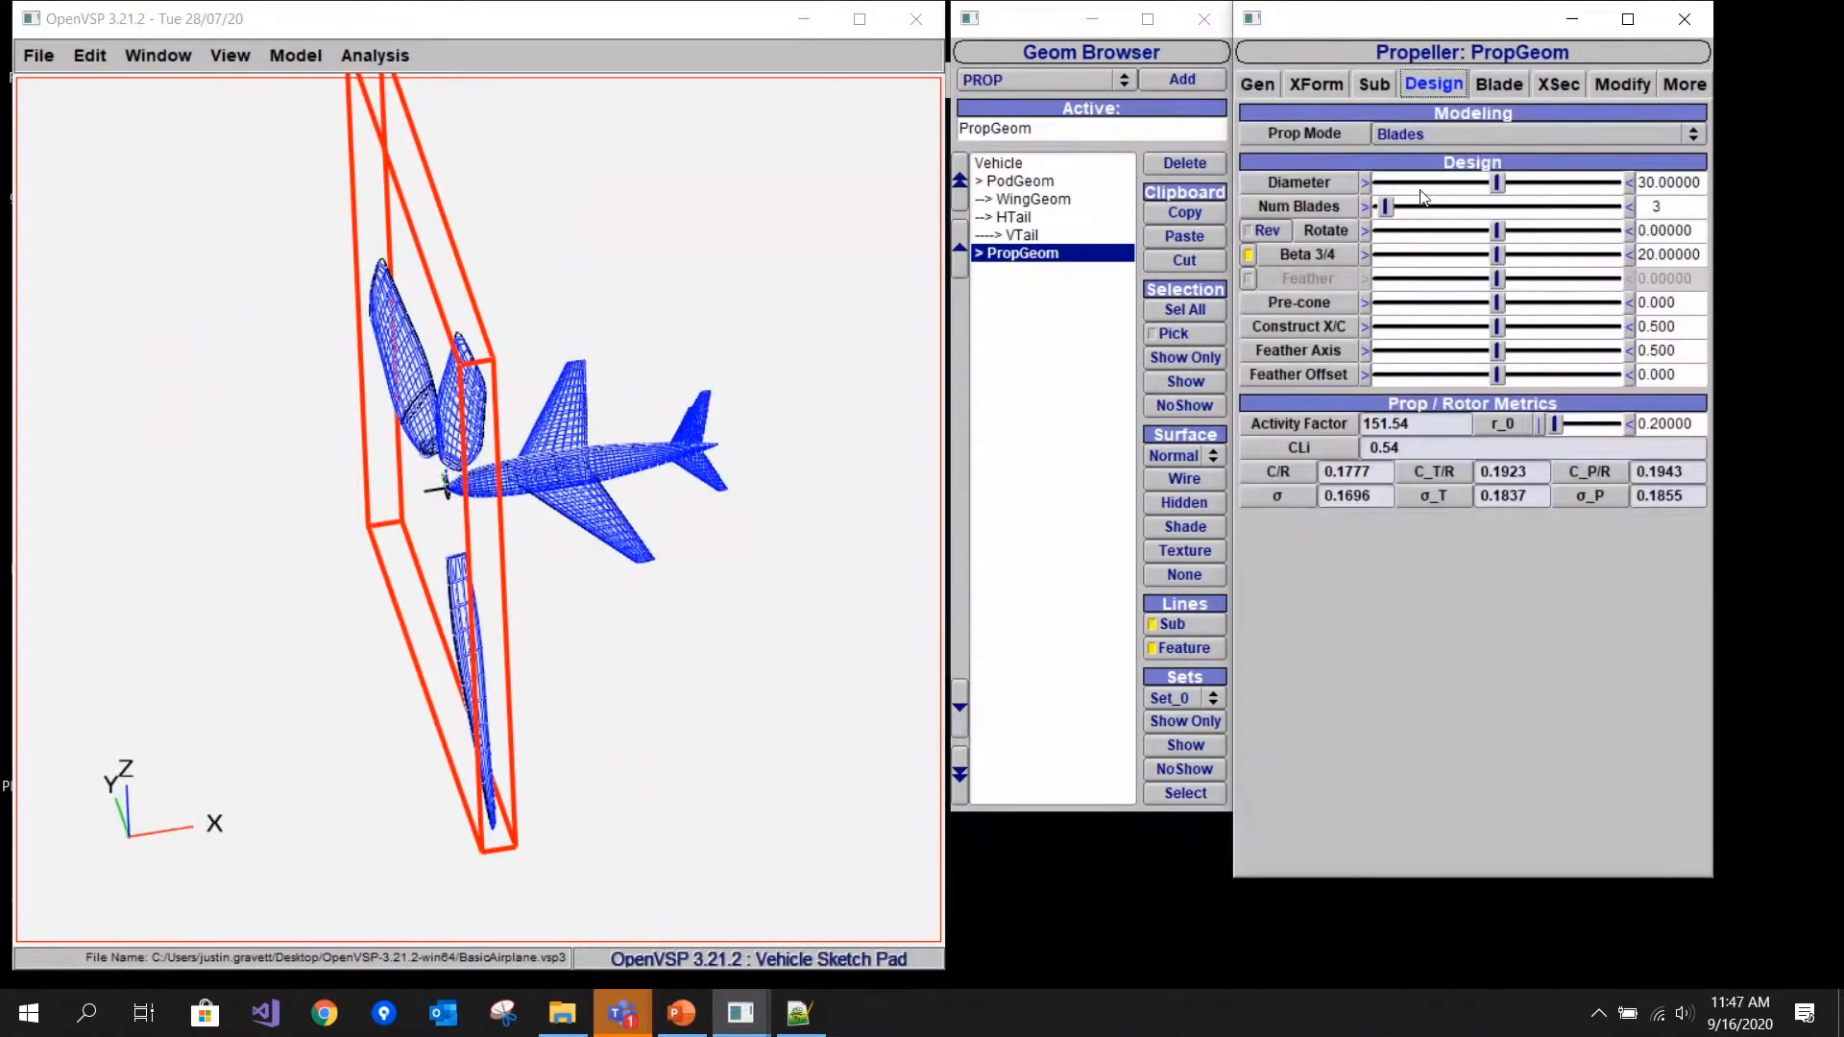
double_click(1663, 189)
type("7")
key("Return")
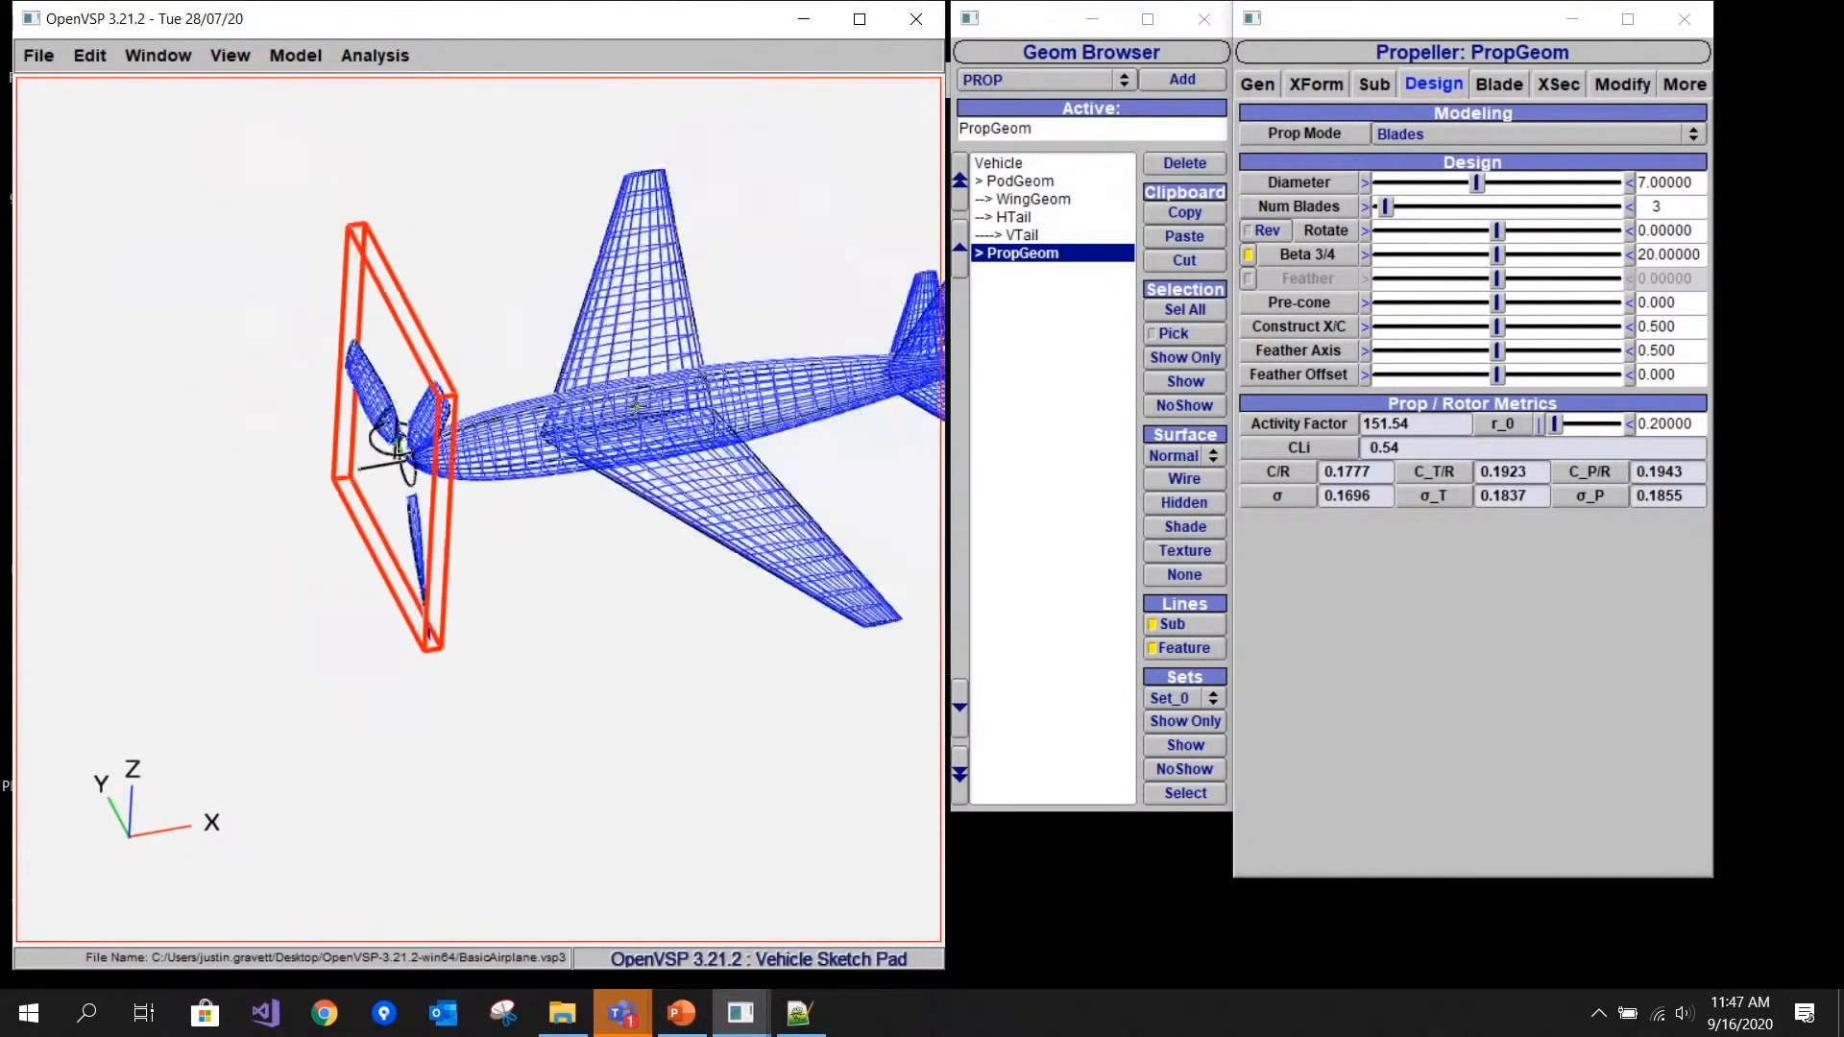
left_click(1315, 85)
left_click_drag(1417, 169, 1412, 169)
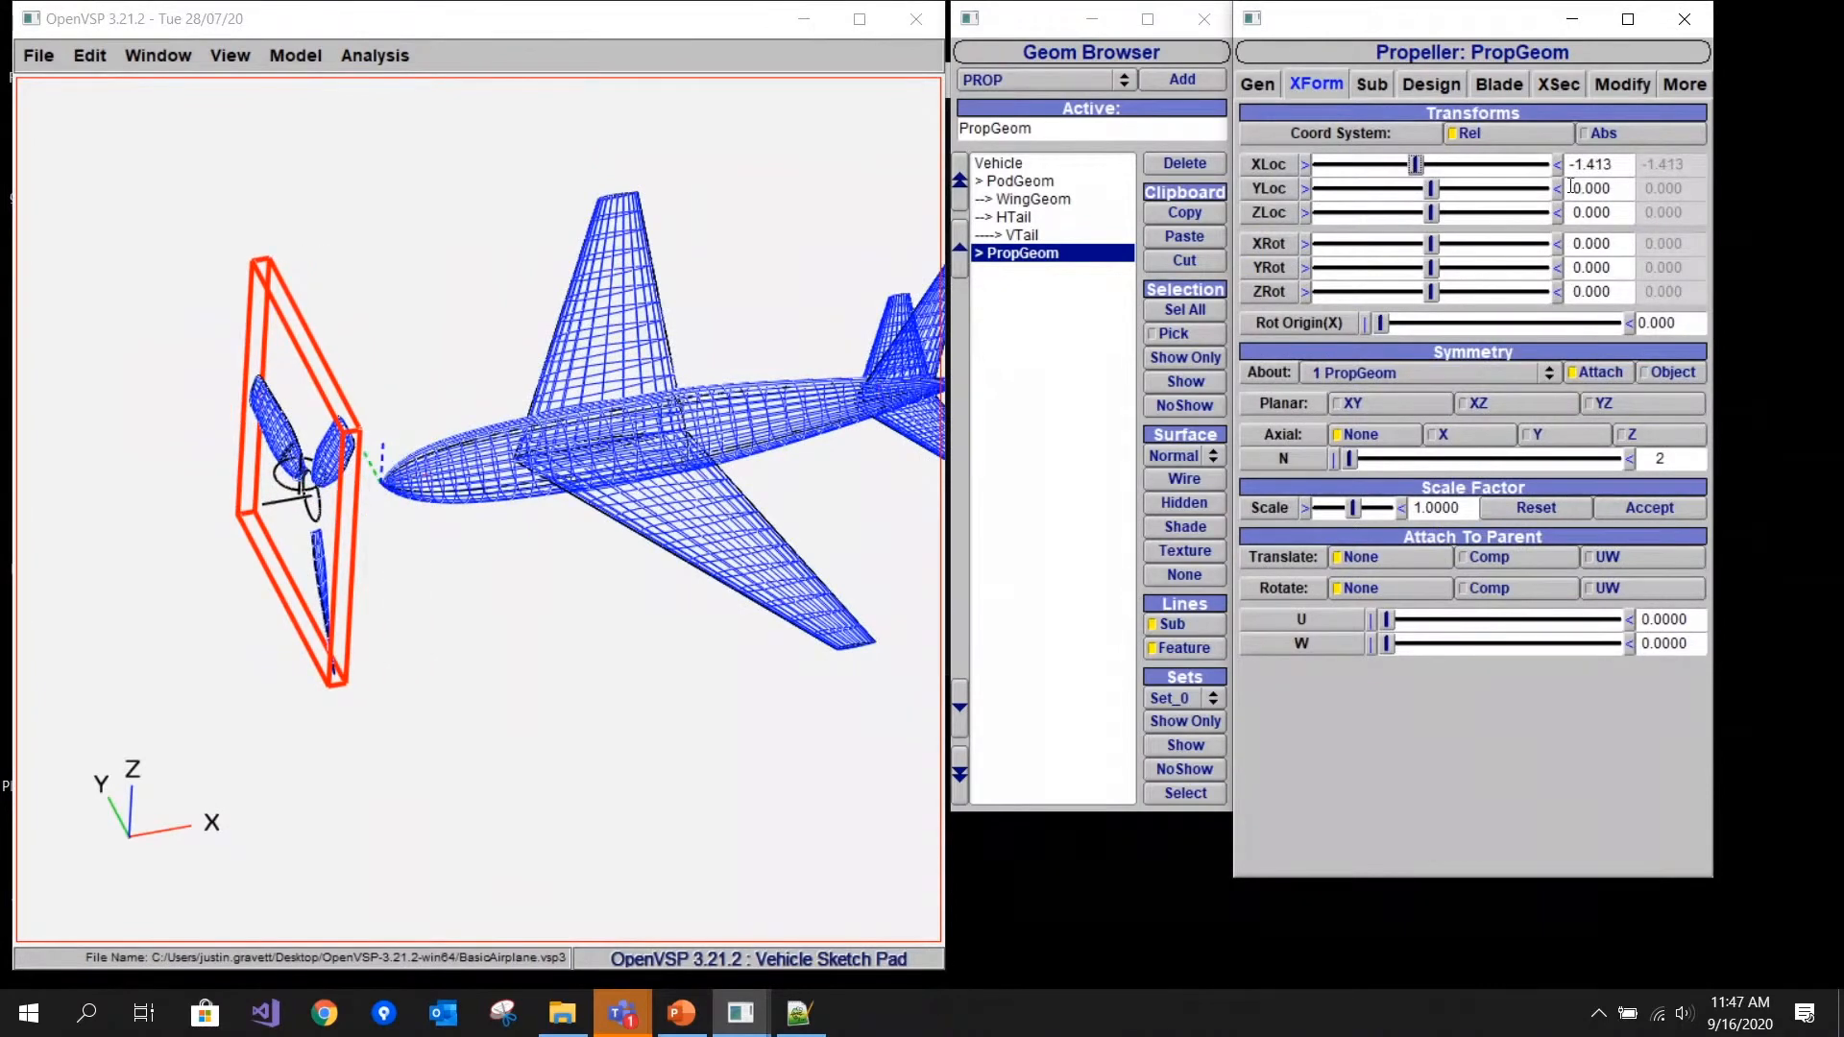
- Change the propeller's modeling mode from blades to Disk
left_click(1434, 84)
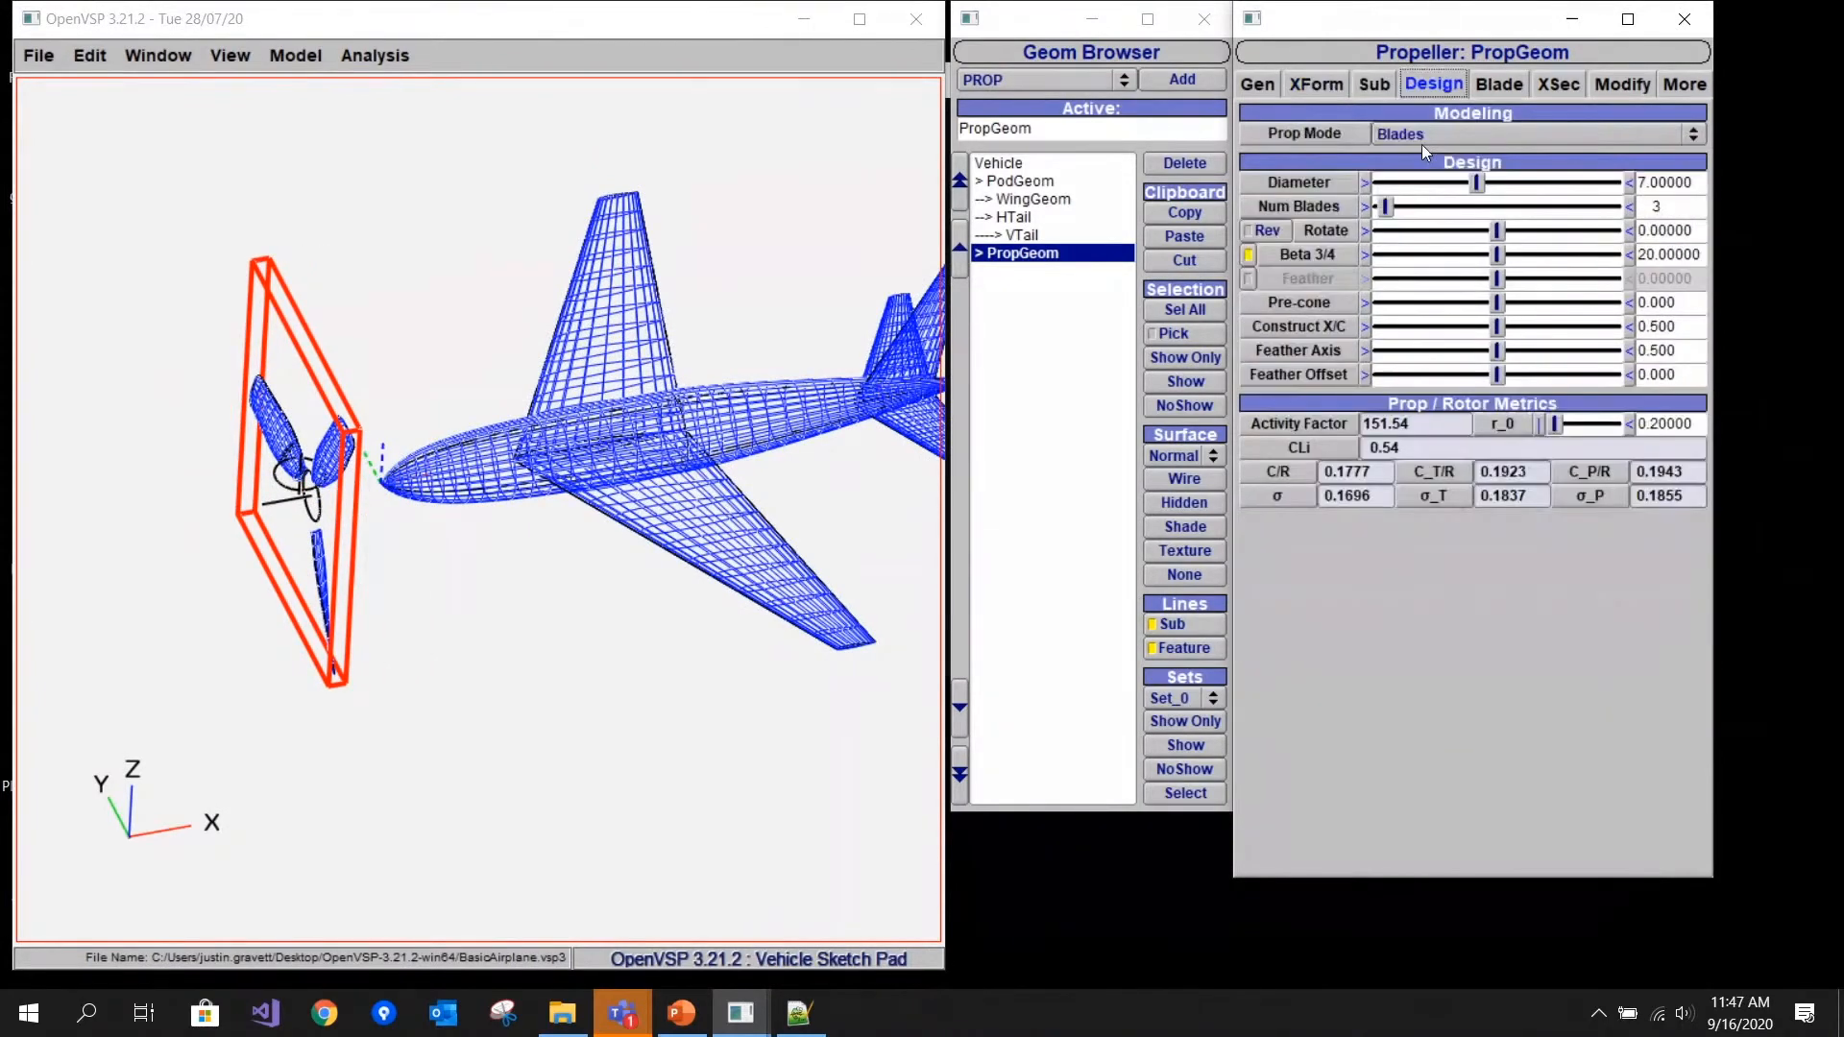
left_click(1435, 130)
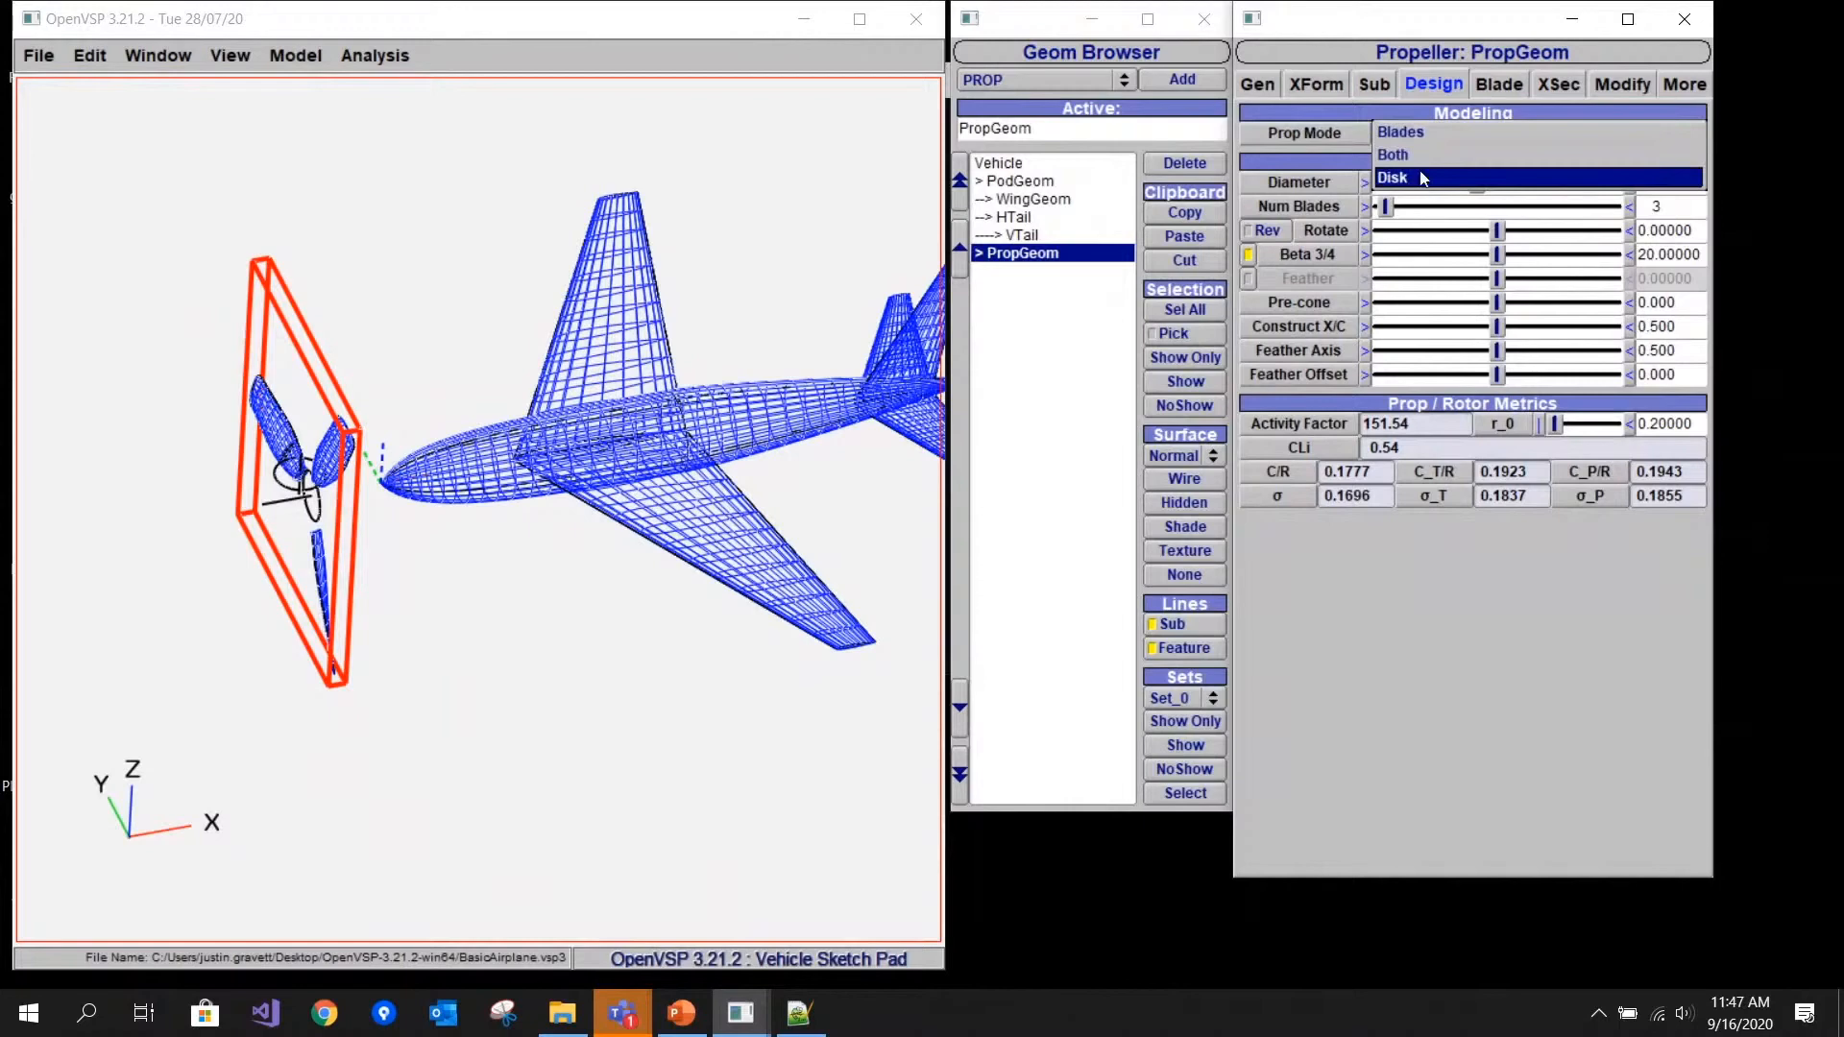
left_click(1408, 176)
mouse_move(577, 591)
left_mouse_down()
mouse_move(602, 589)
mouse_move(529, 554)
mouse_move(424, 548)
mouse_move(605, 548)
mouse_move(633, 510)
mouse_move(650, 599)
left_mouse_up()
scroll(649, 599, "down", 4)
right_click_drag(649, 557, 600, 560)
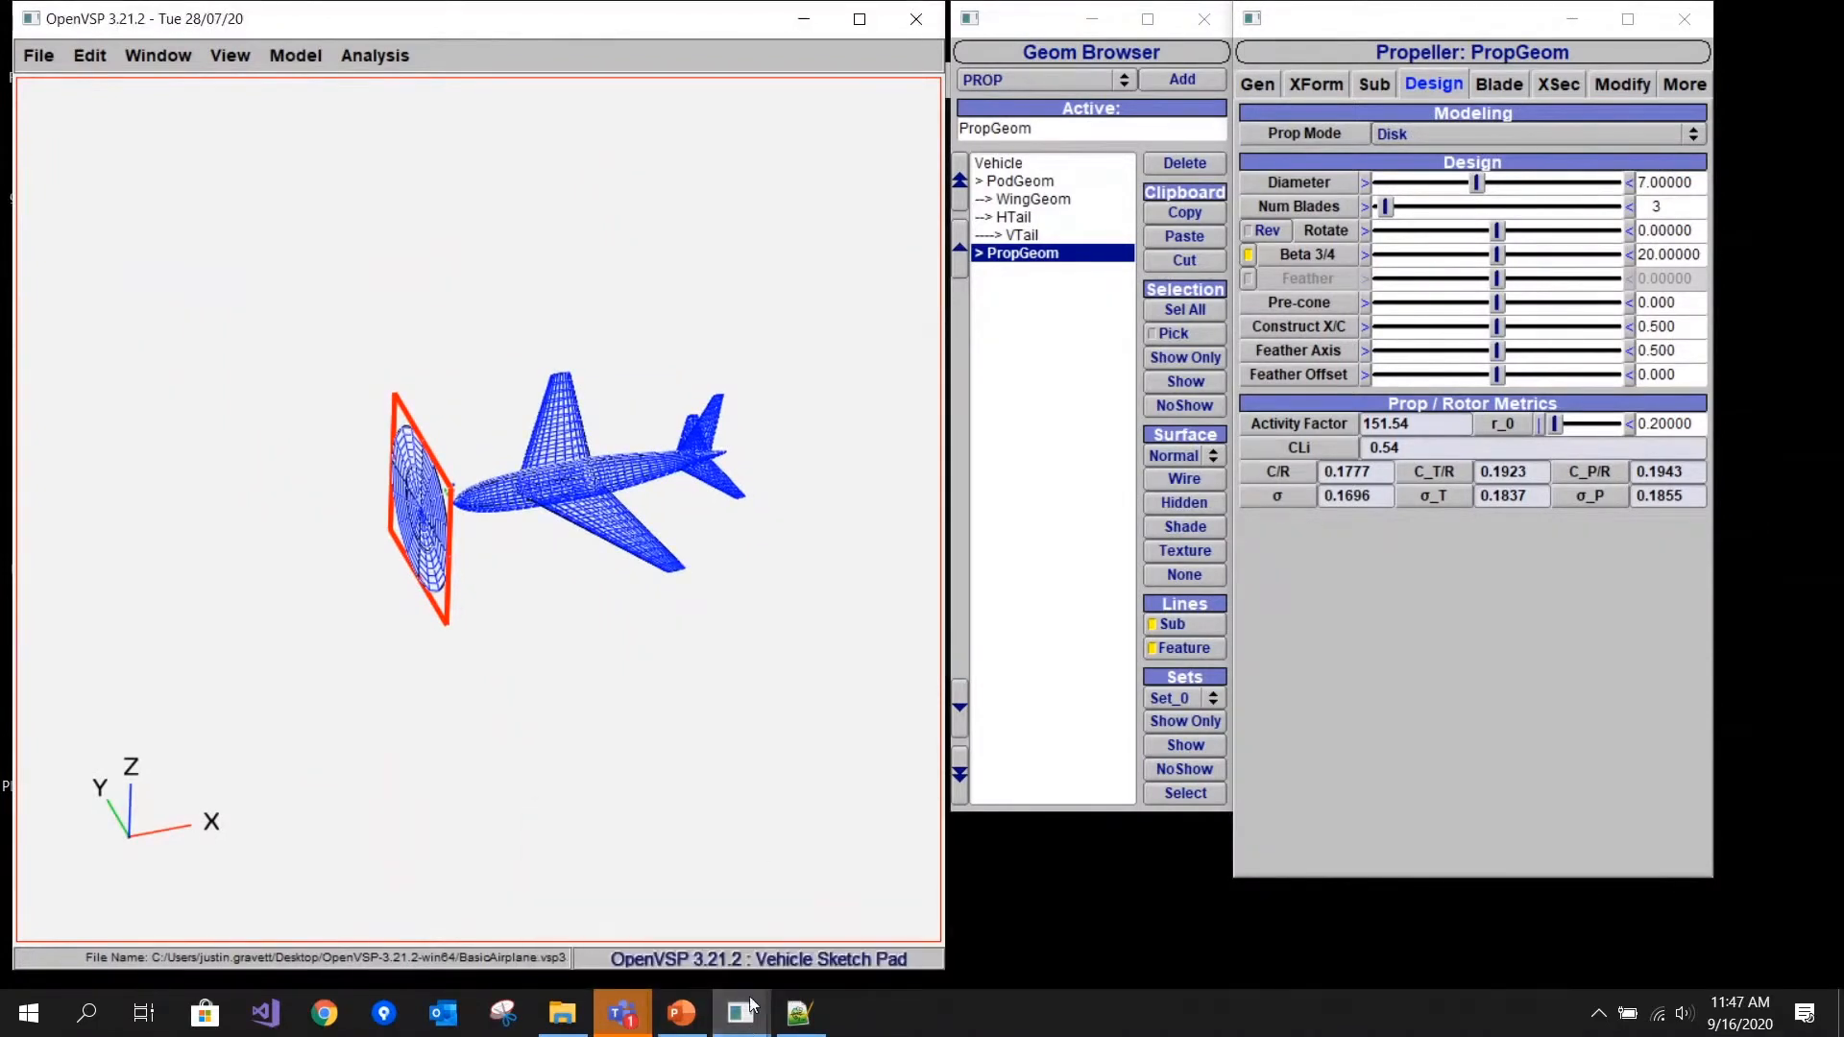
- Reopen the VSPAERO analysis, deactivate the Cp slicer and delete all Cp slices
mouse_move(678, 980)
left_click(366, 50)
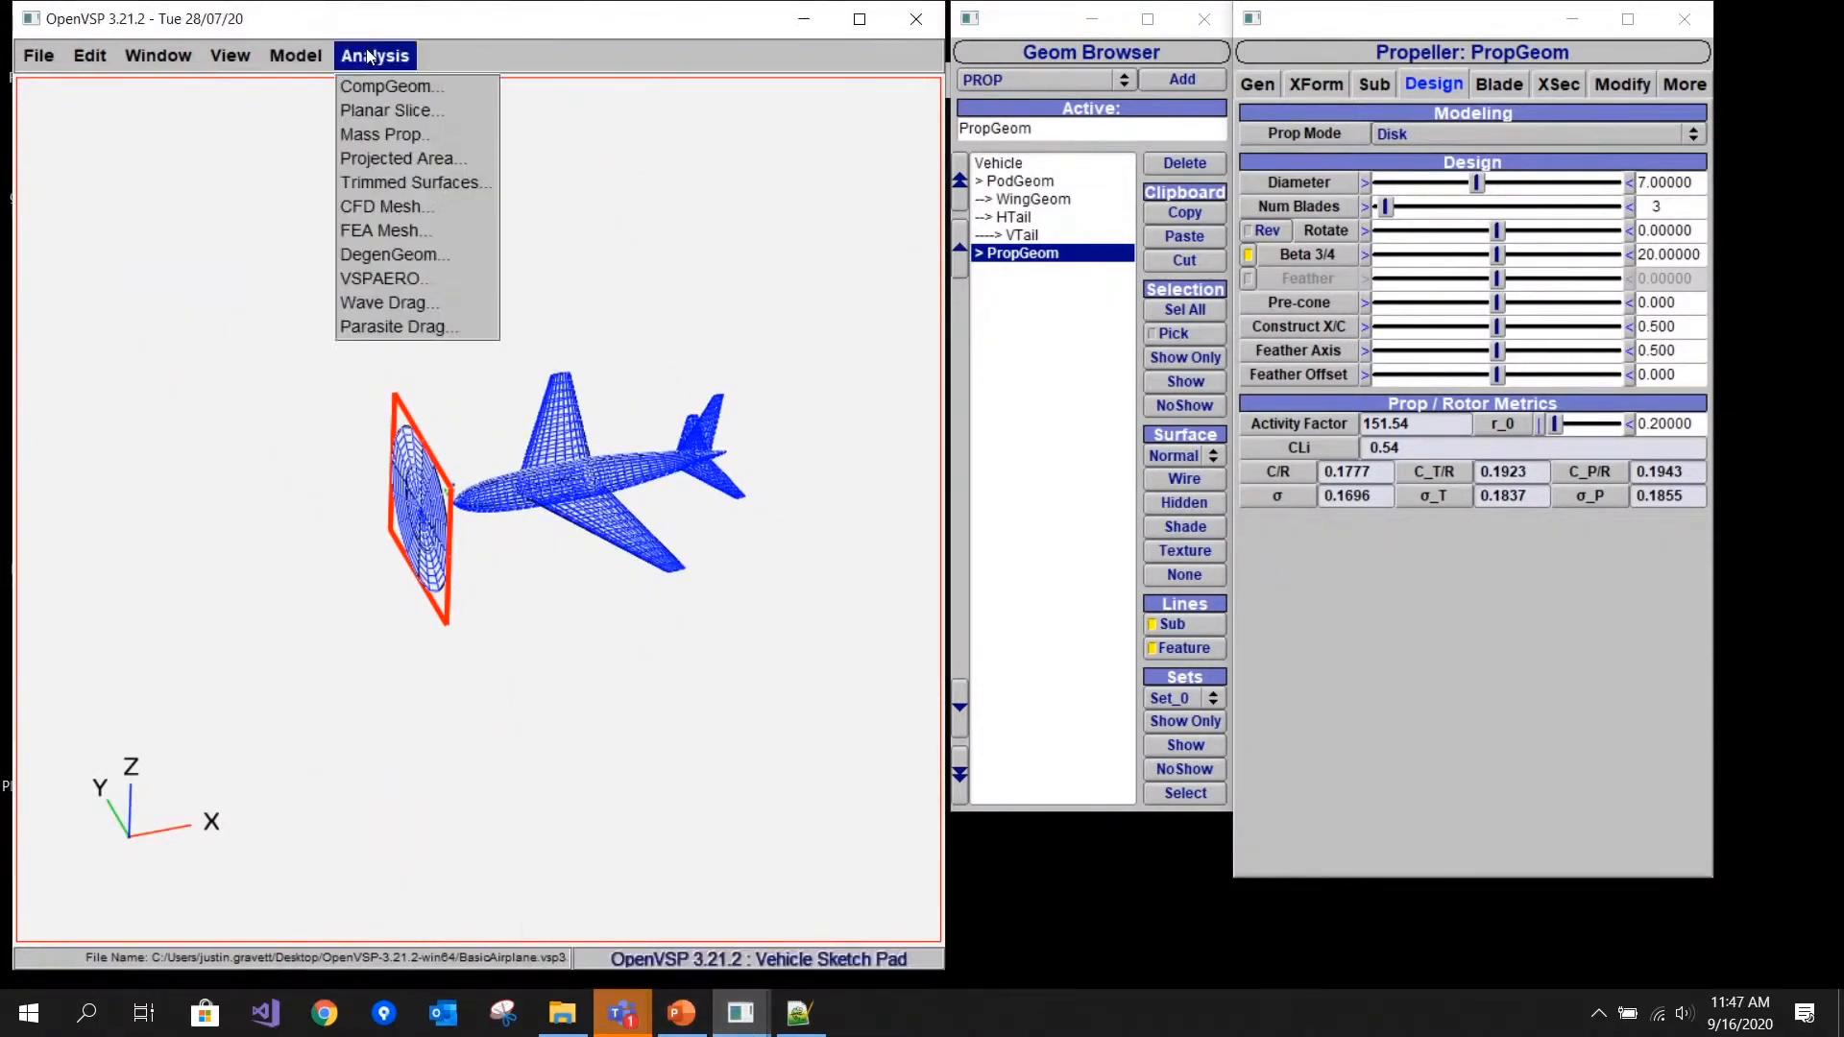
left_click(356, 287)
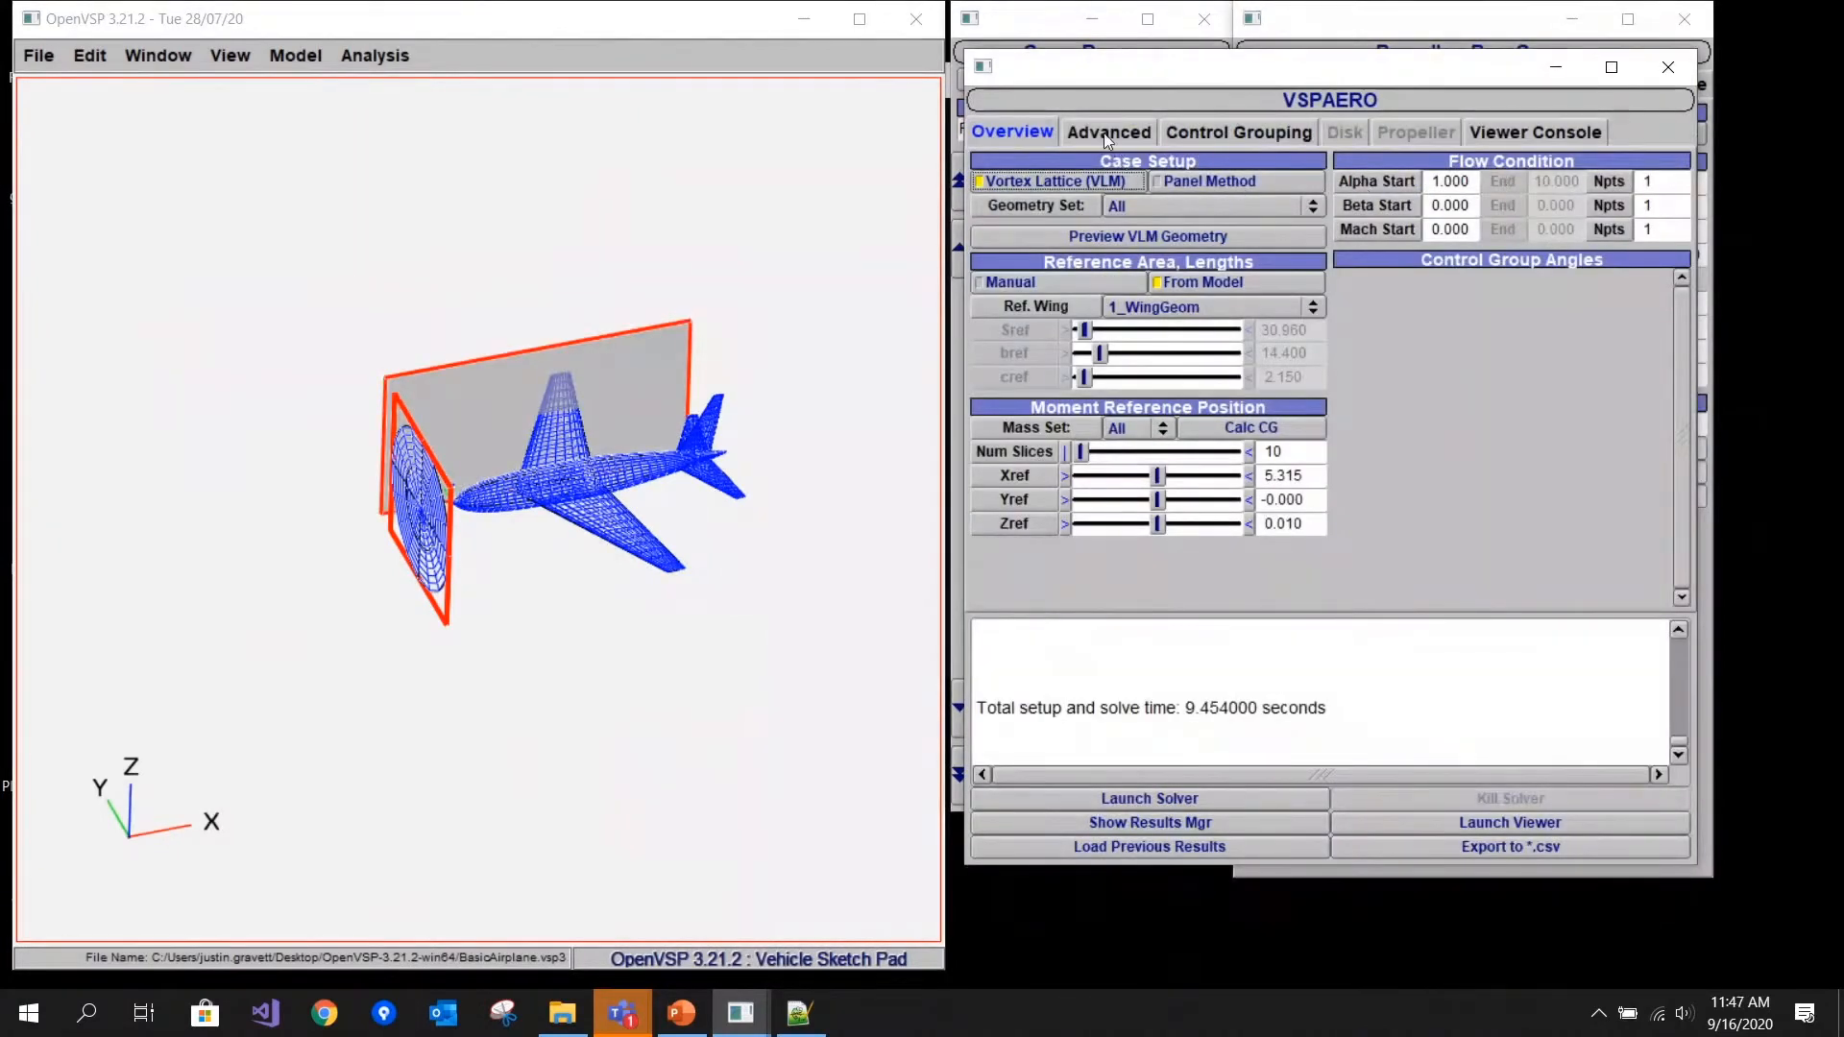
left_click(1104, 133)
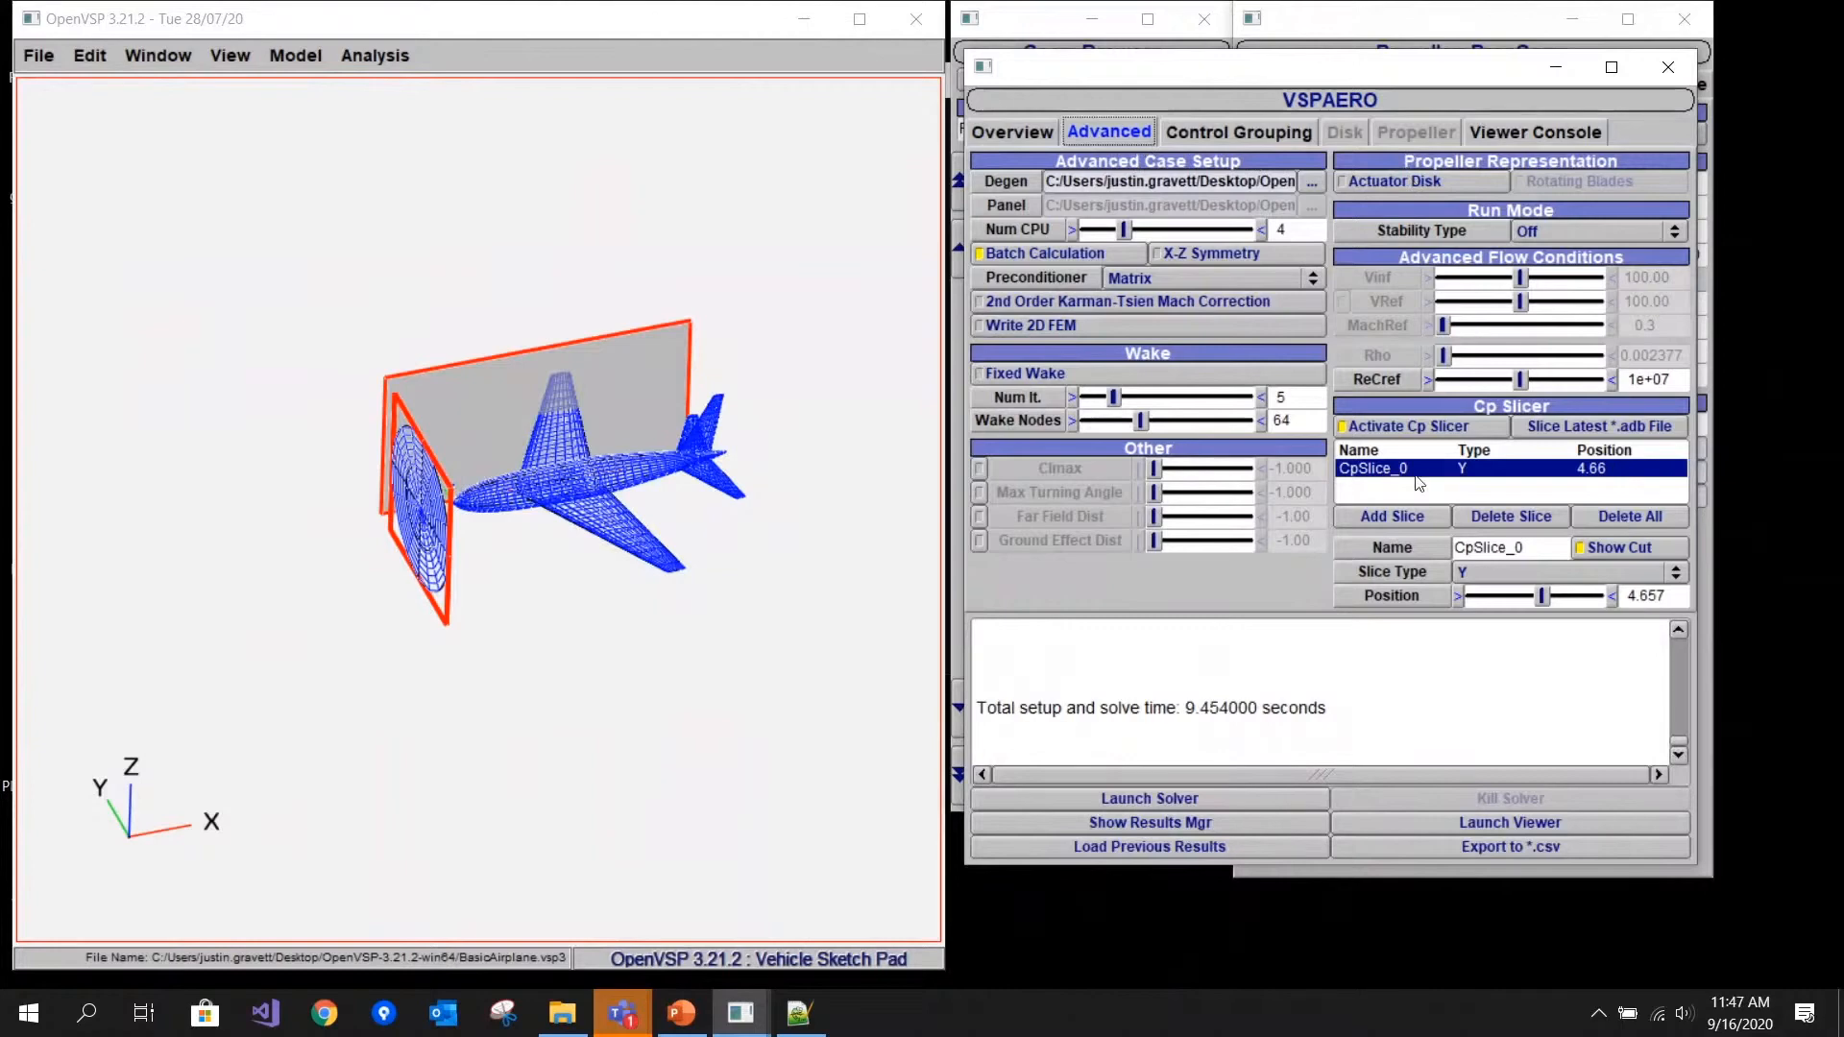
left_click(1401, 423)
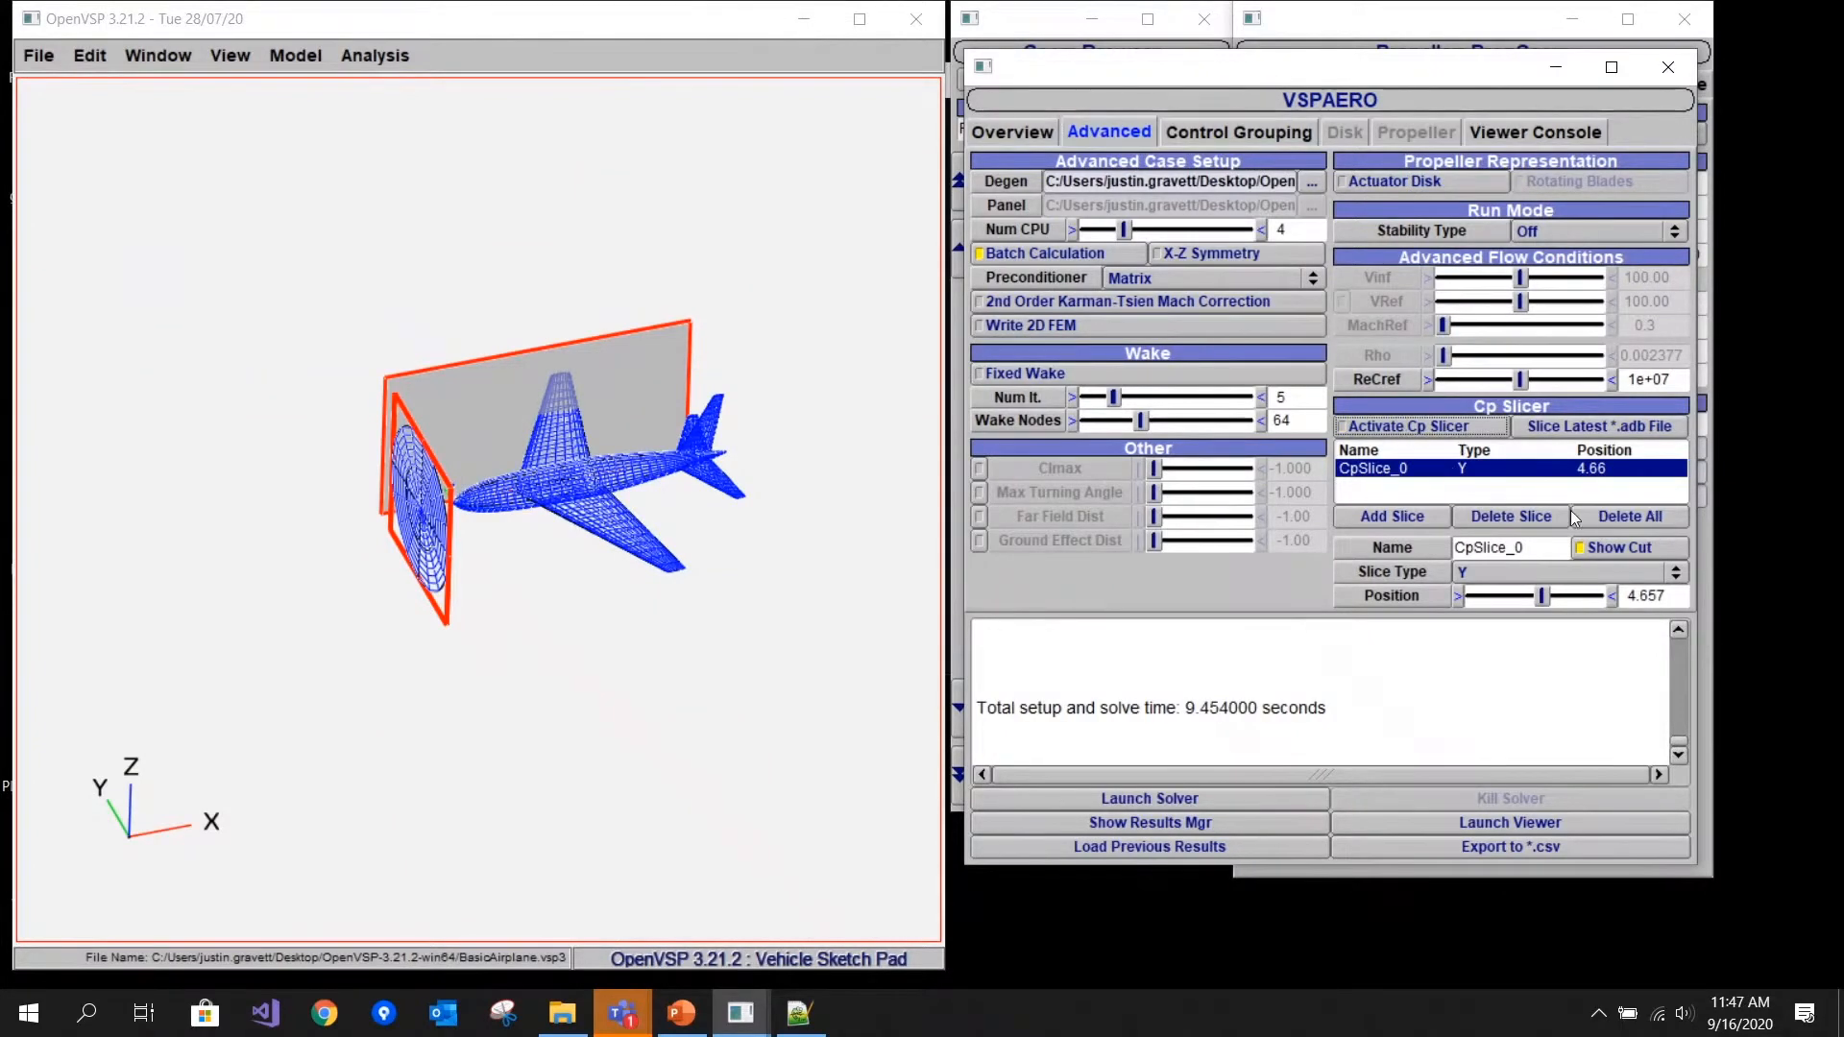
left_click(1627, 519)
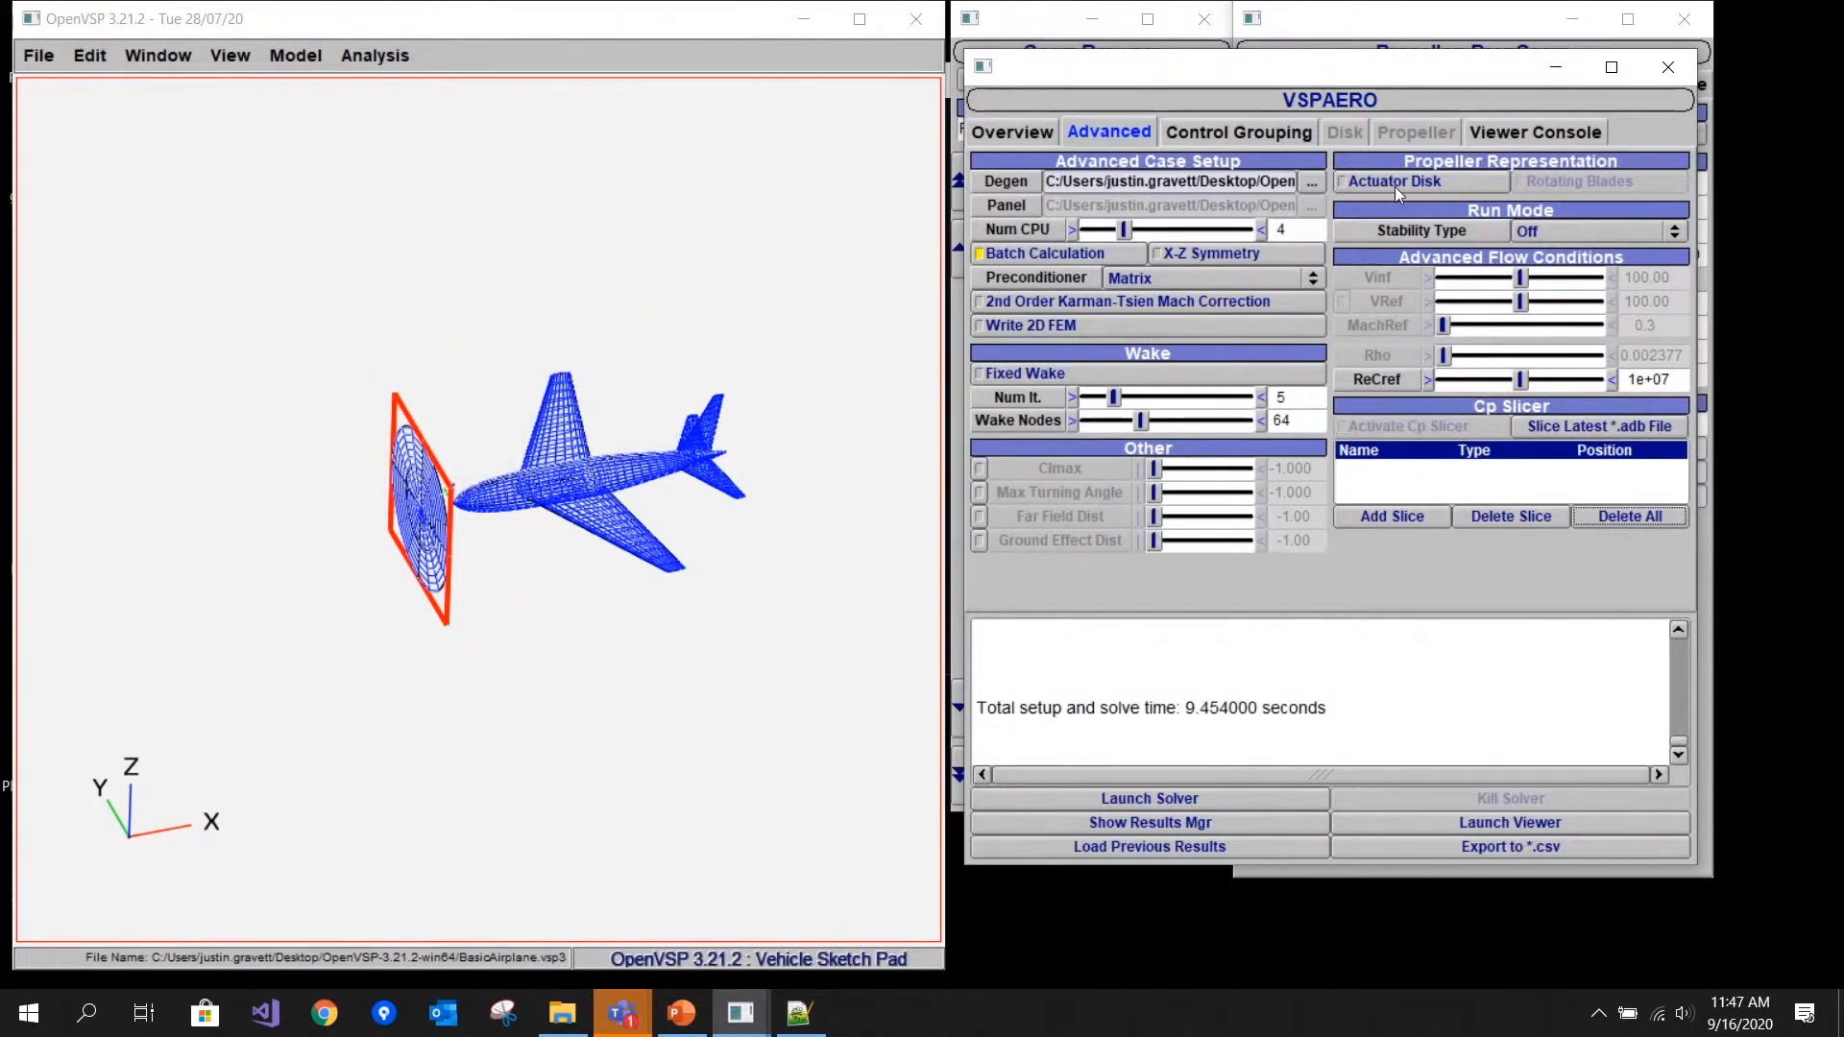
- Enable the actuator disk representation, select the PropGeom_0 rotor disk to check its settings, and launch the solver
left_click(1473, 182)
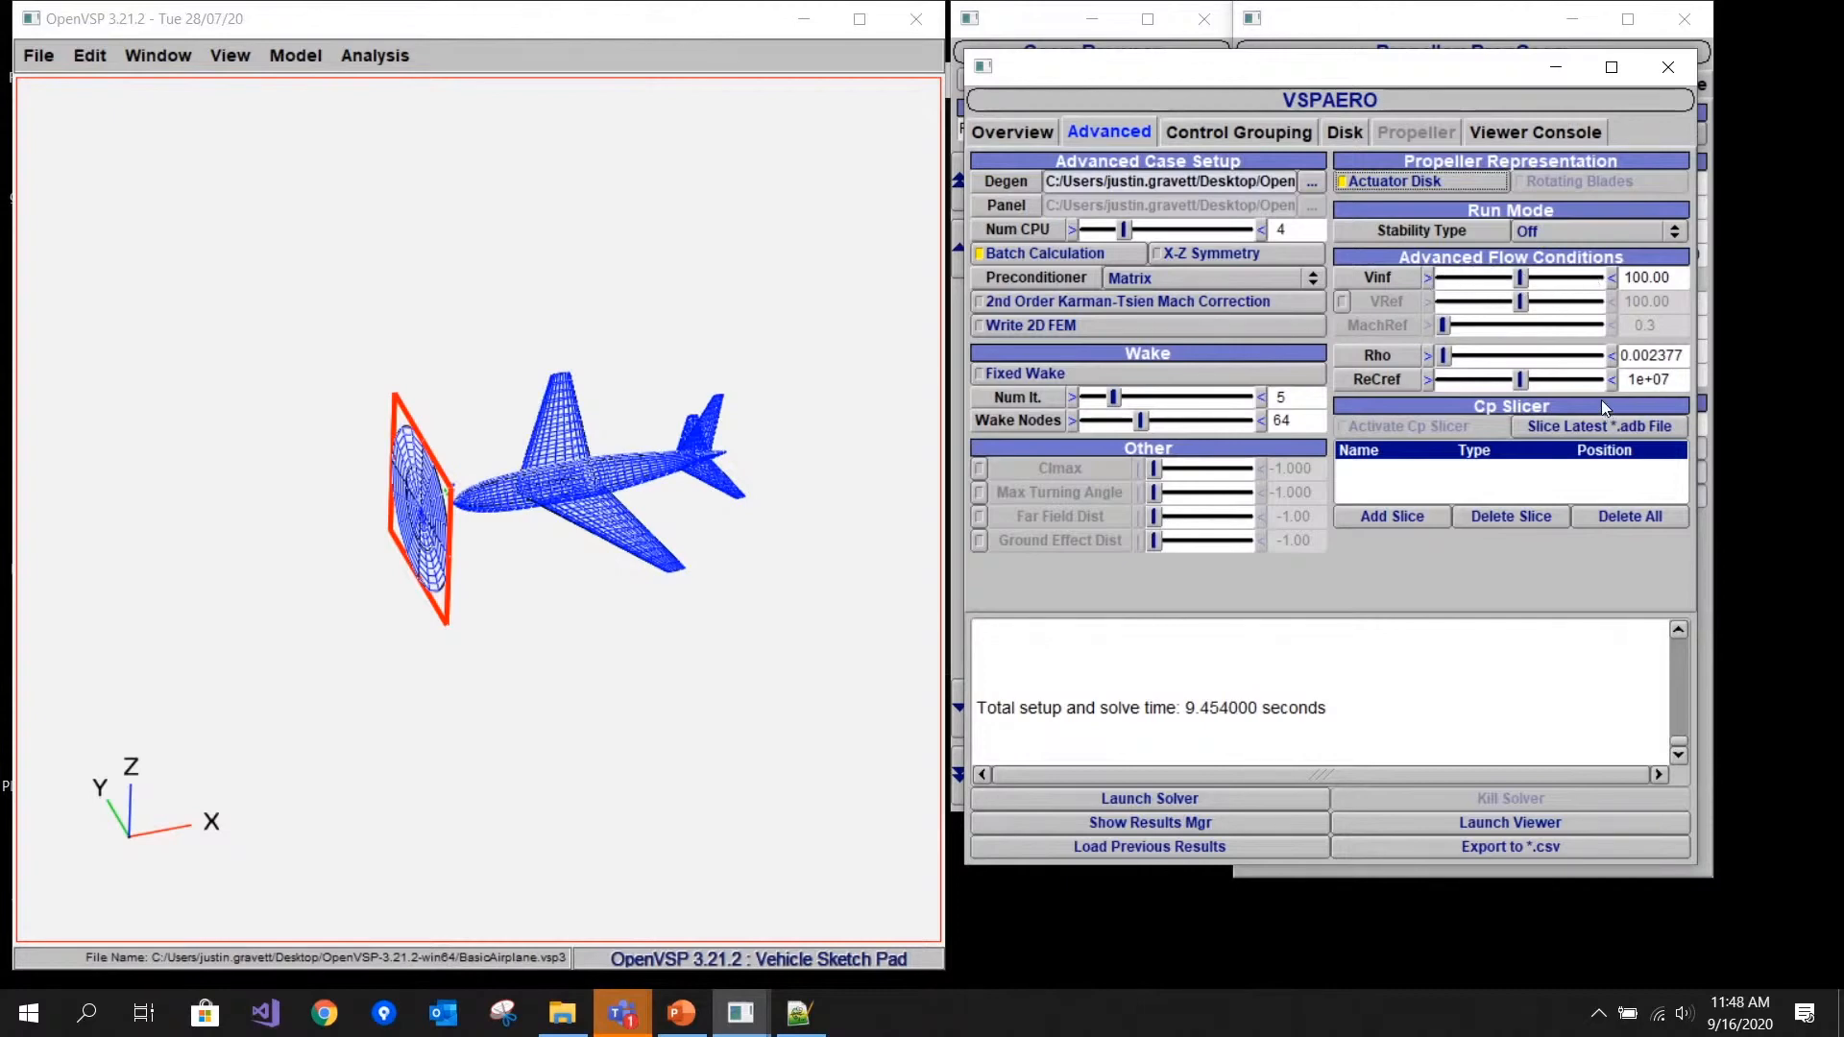
left_click(1331, 142)
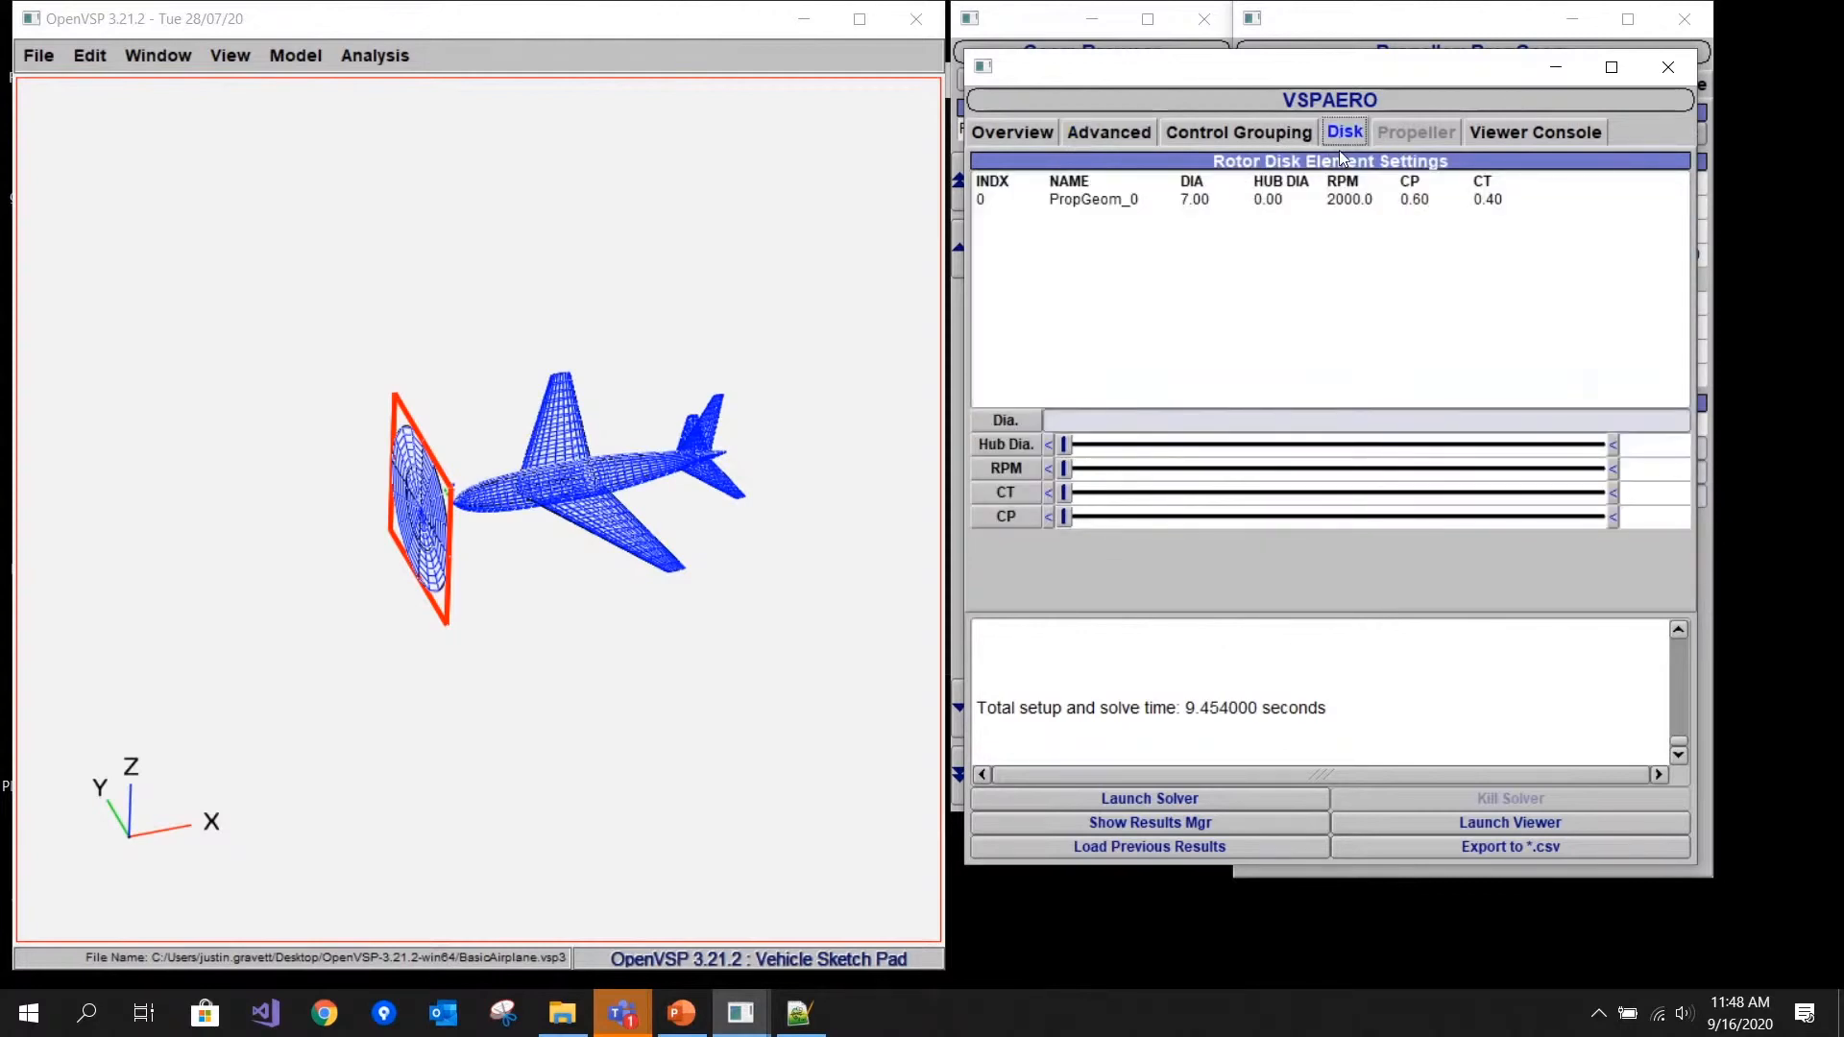
left_click(1174, 208)
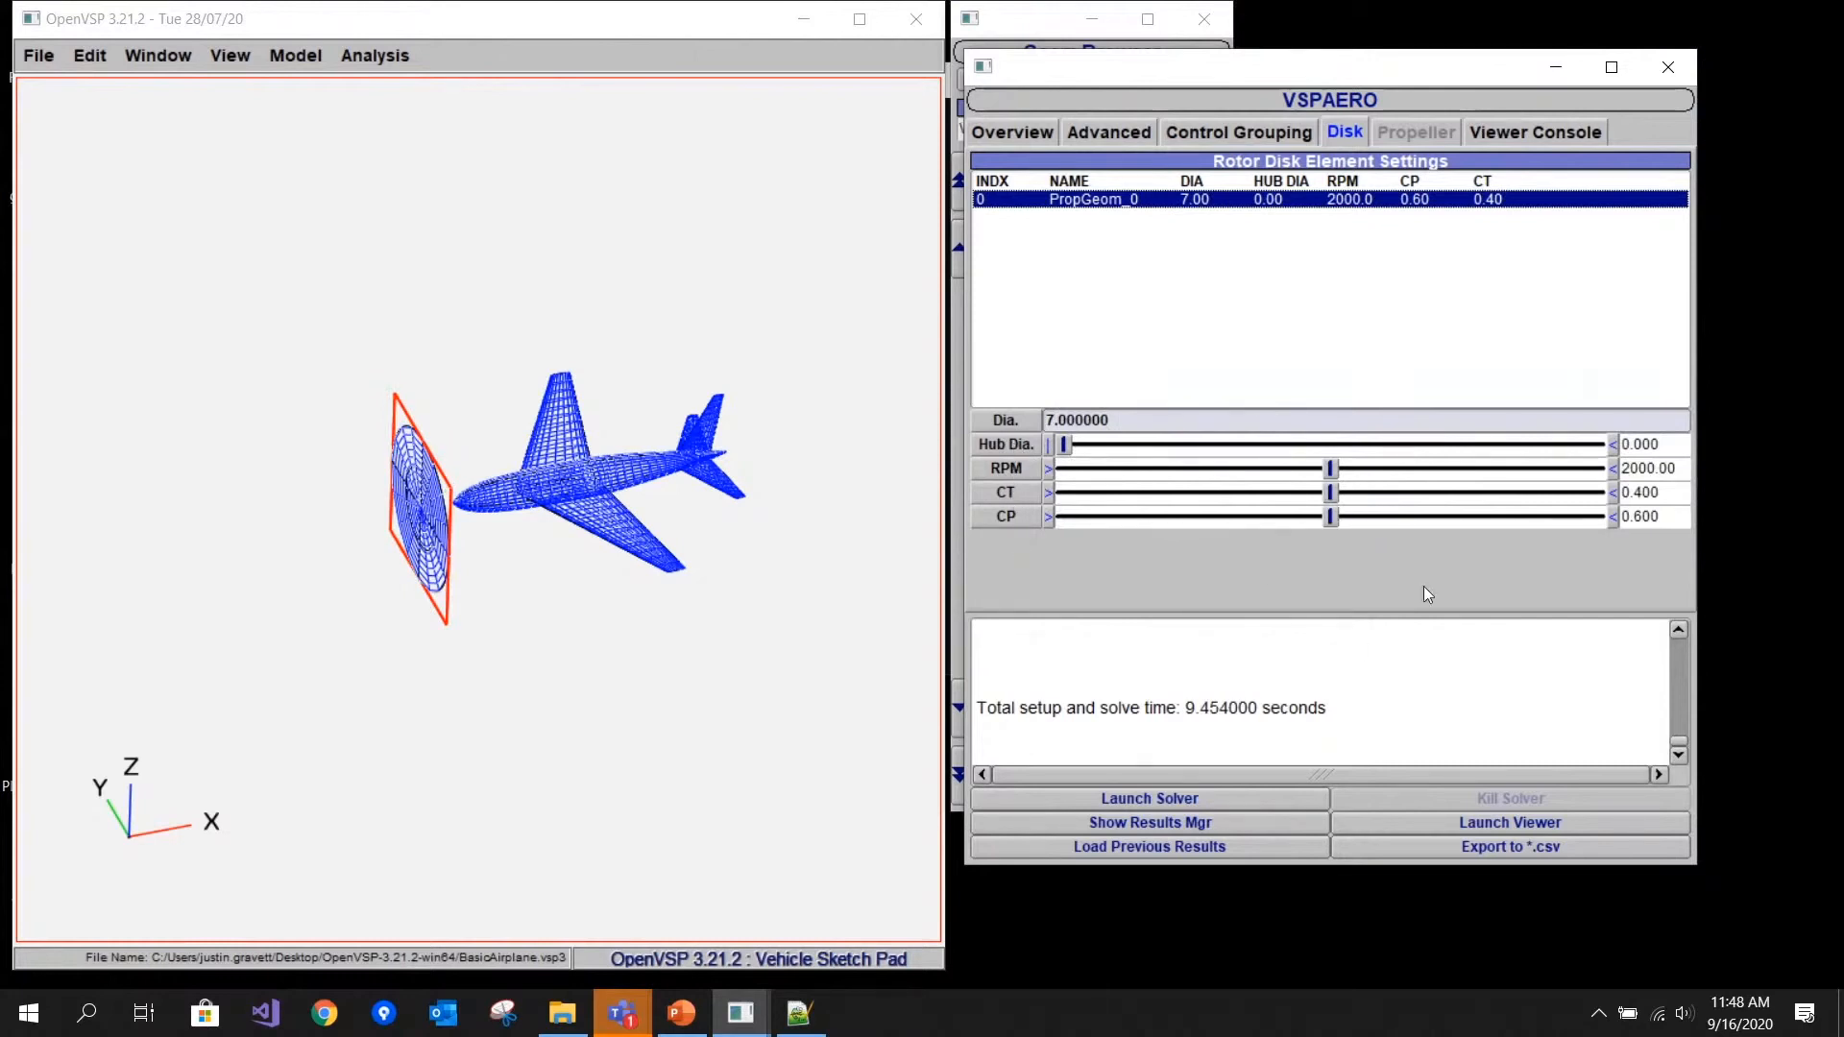
left_click(1203, 799)
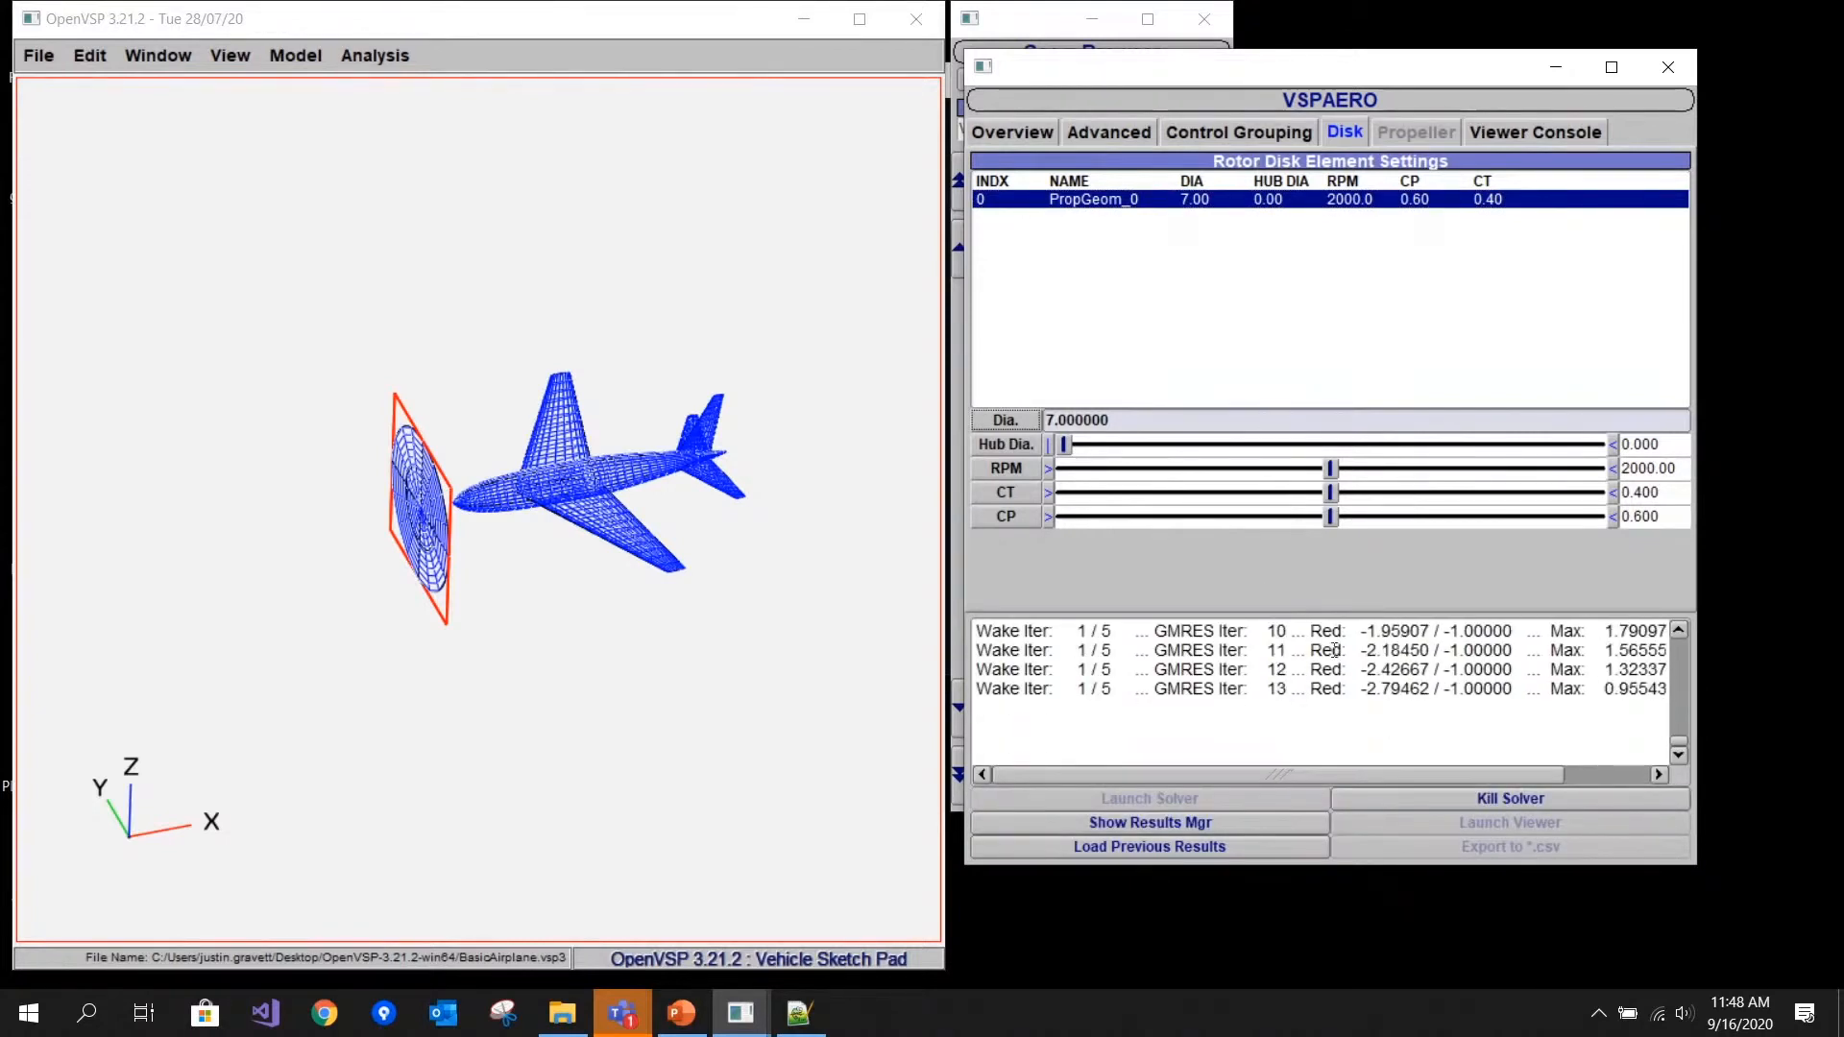
- Review the overview and disk settings during the solve, and move the load distribution results window over the airplane model
left_click(1028, 135)
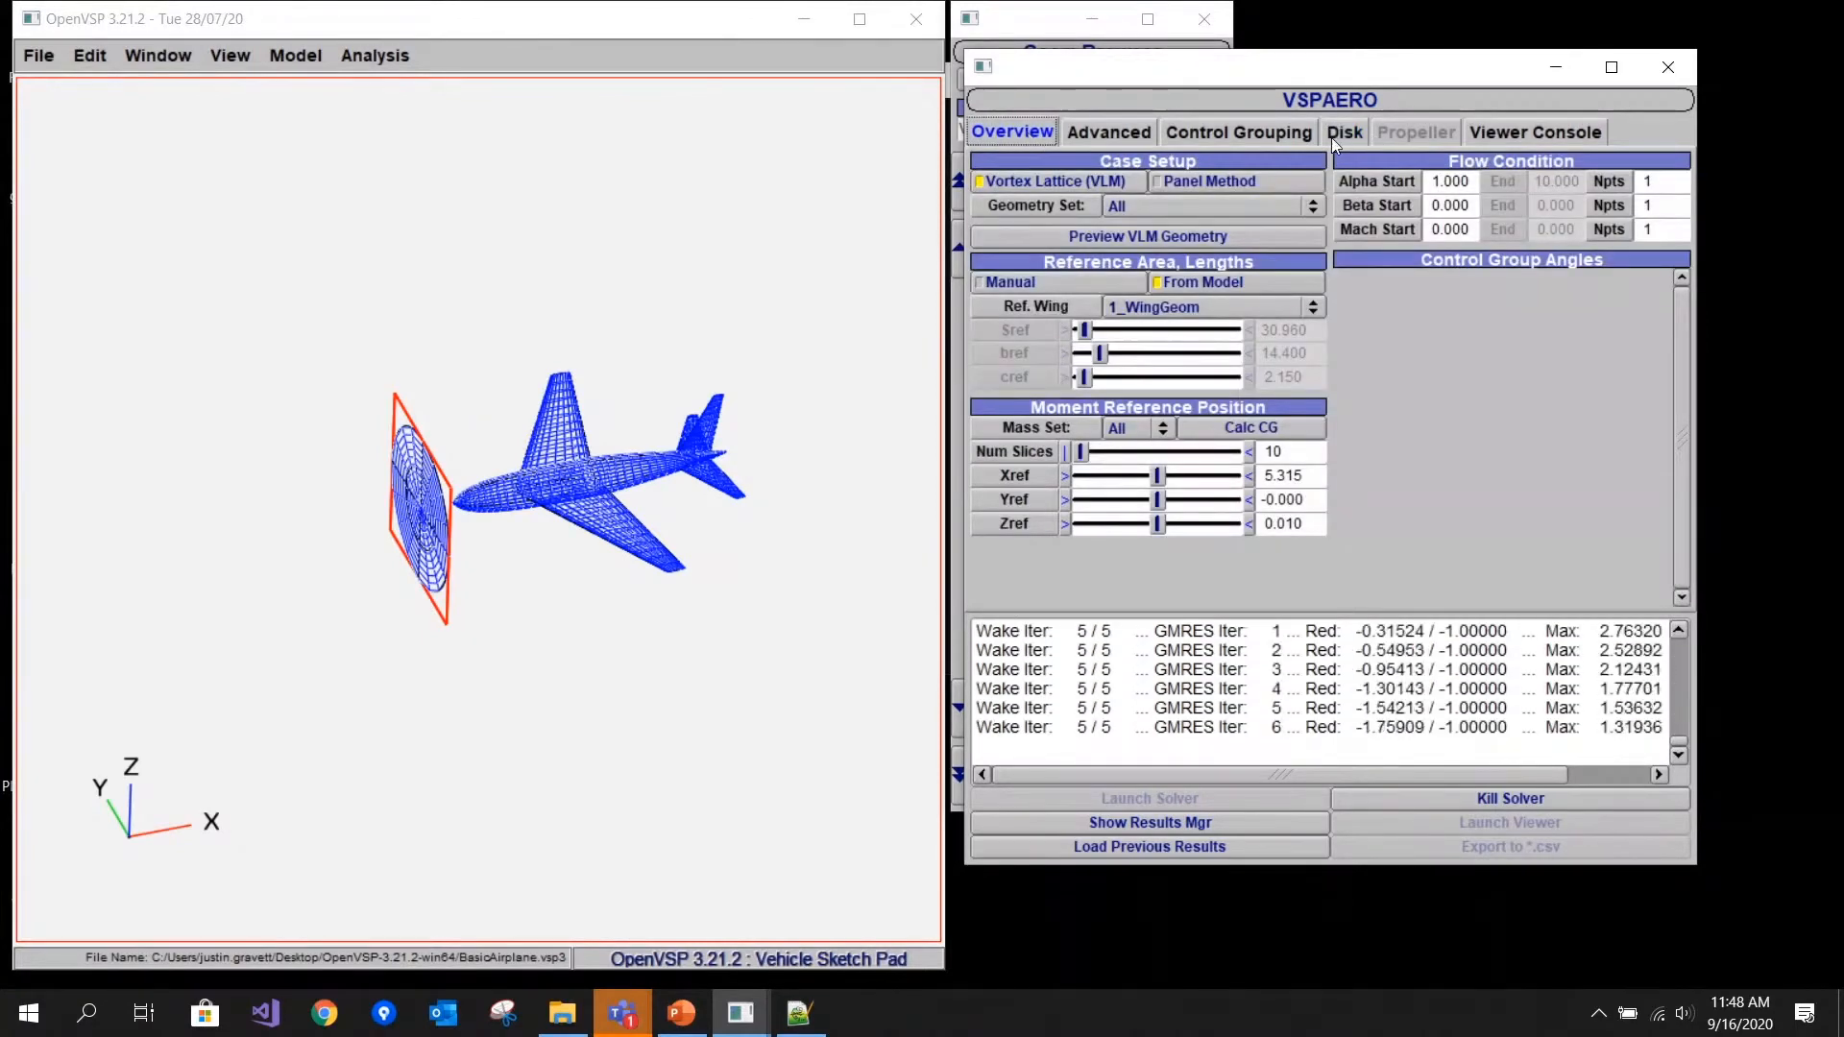
left_click(1343, 134)
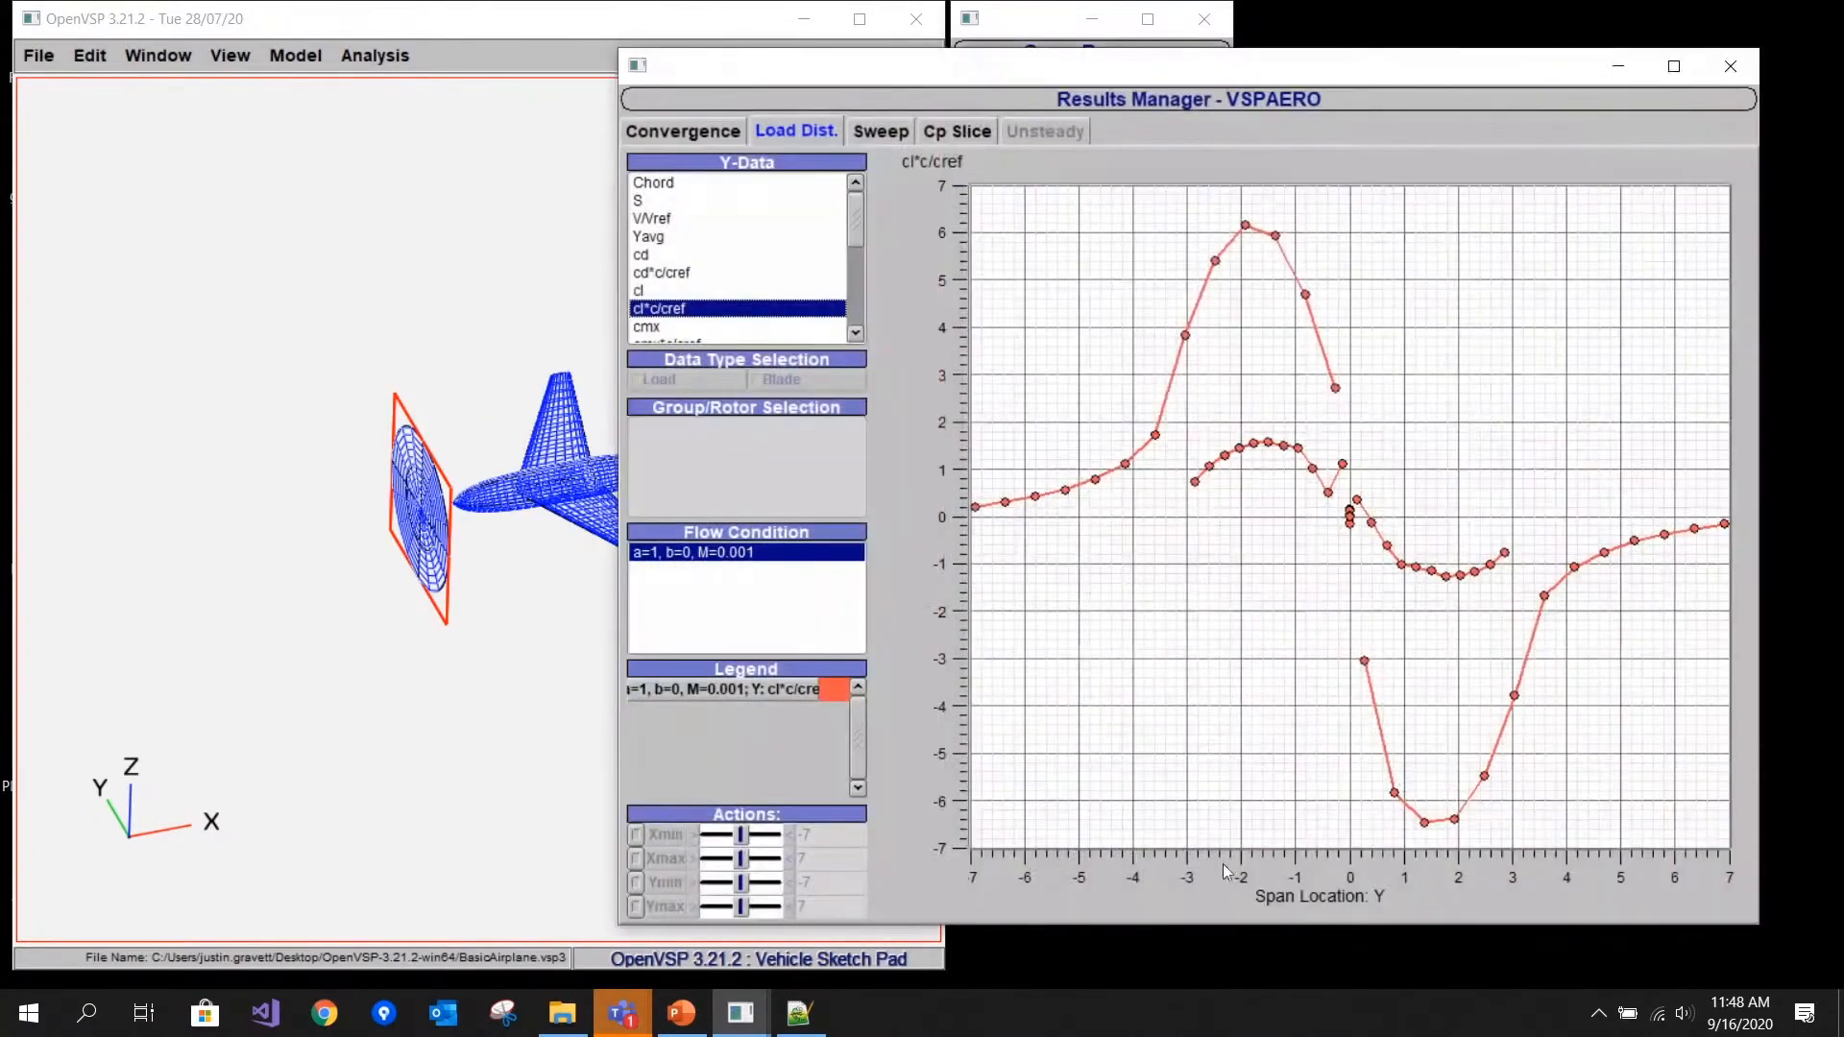
left_click_drag(1665, 70, 1345, 77)
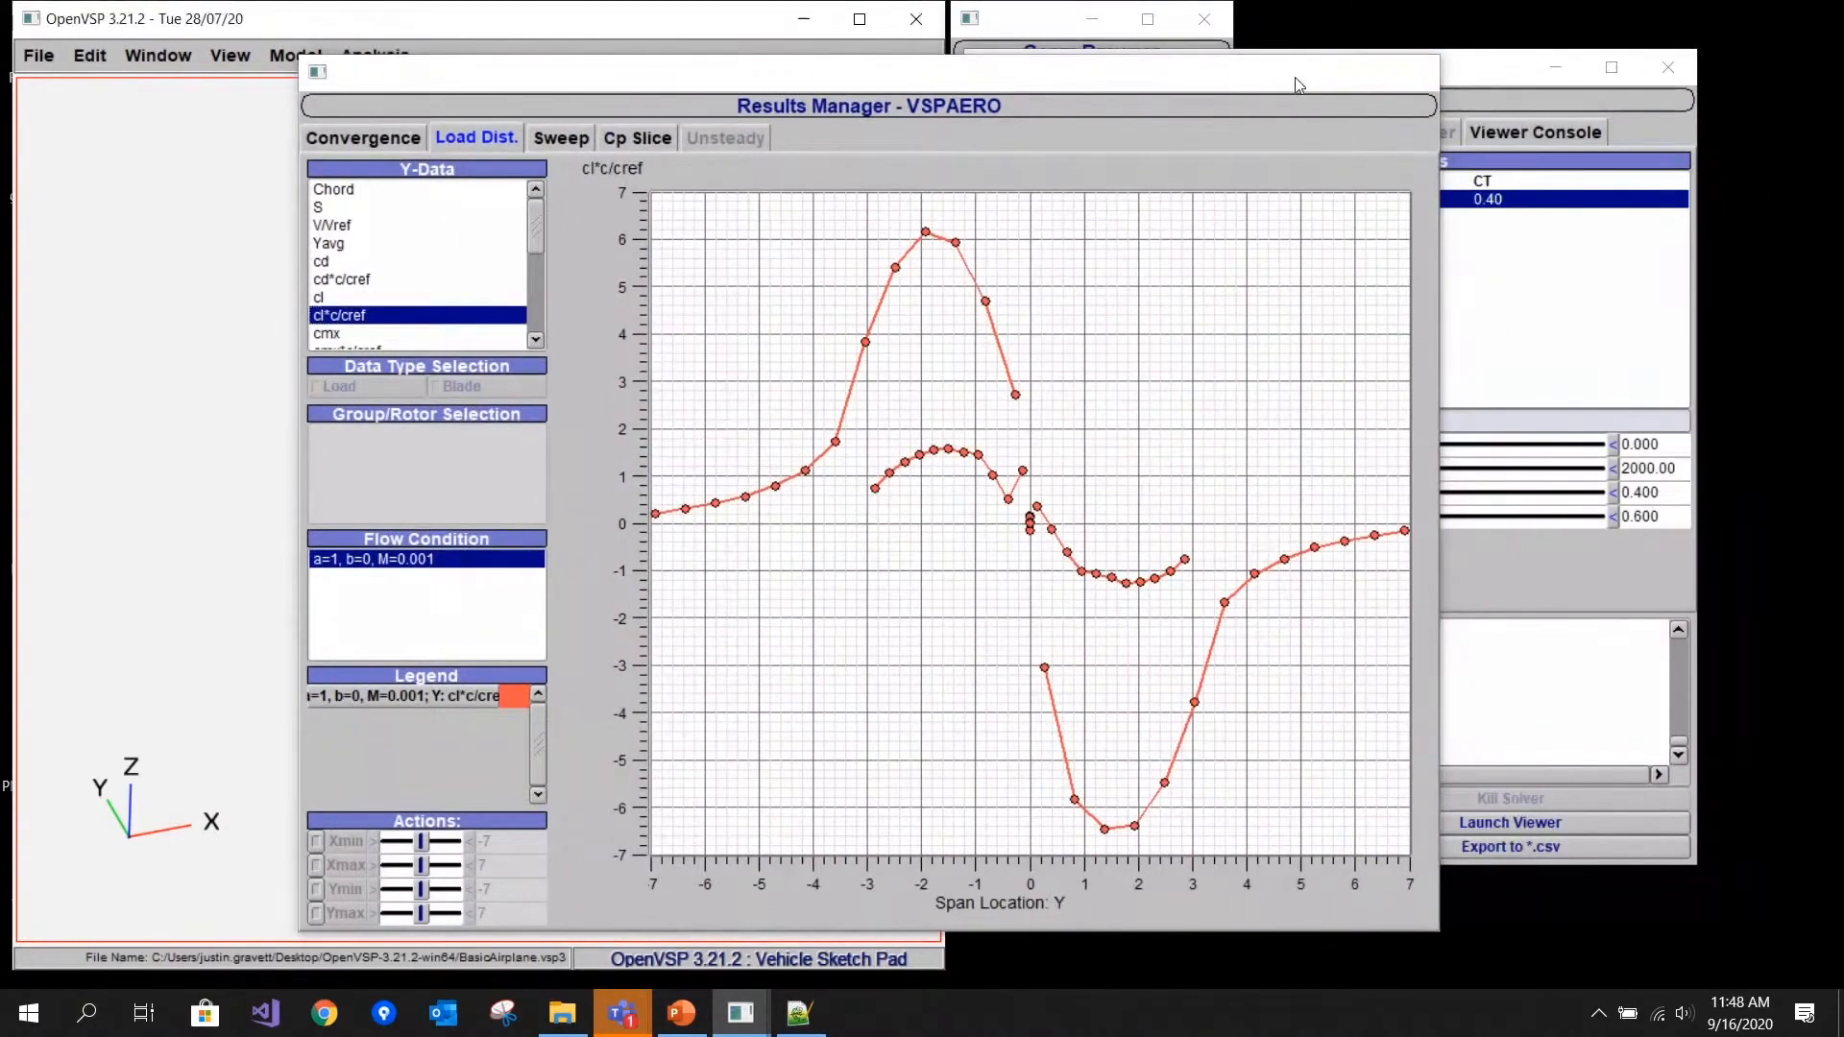
- Launch the VSPAERO Viewer for the solved case, orbit the airplane, and display the rotors and trailing wakes
left_click(1297, 74)
left_click(1468, 822)
left_click_drag(816, 707, 584, 415)
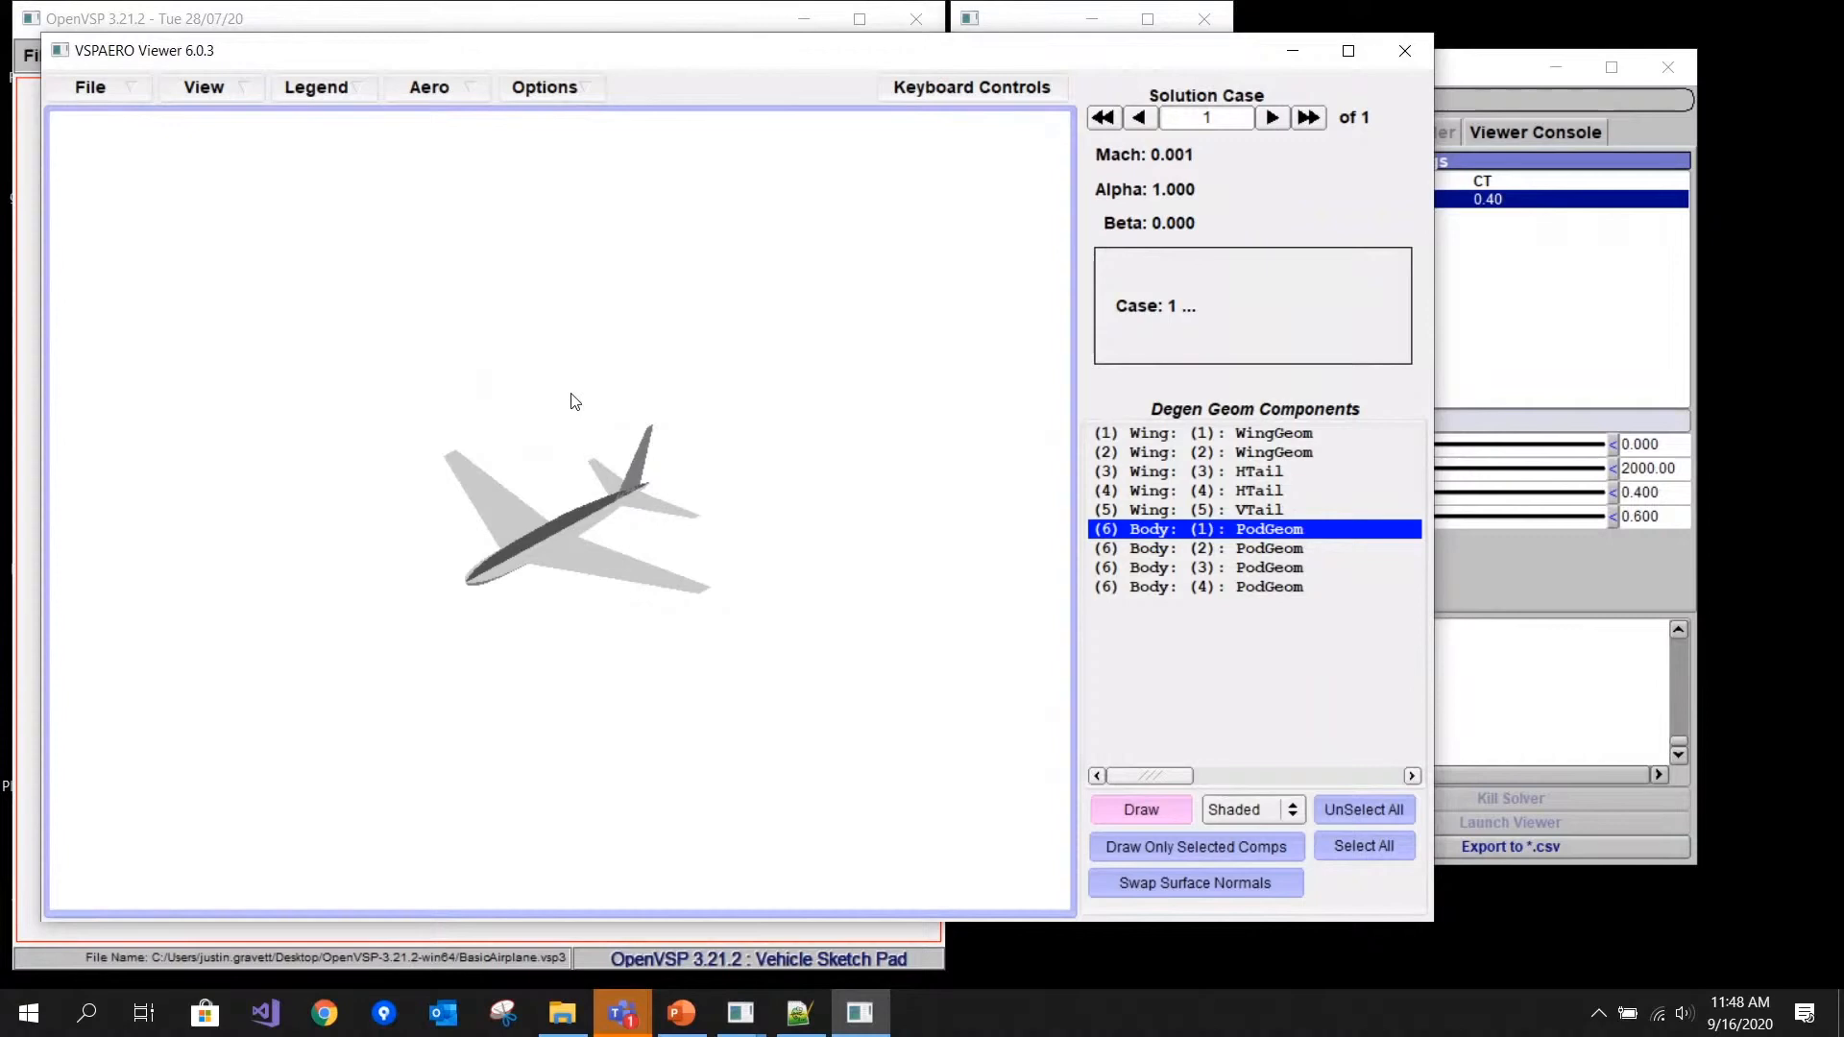
left_click(429, 88)
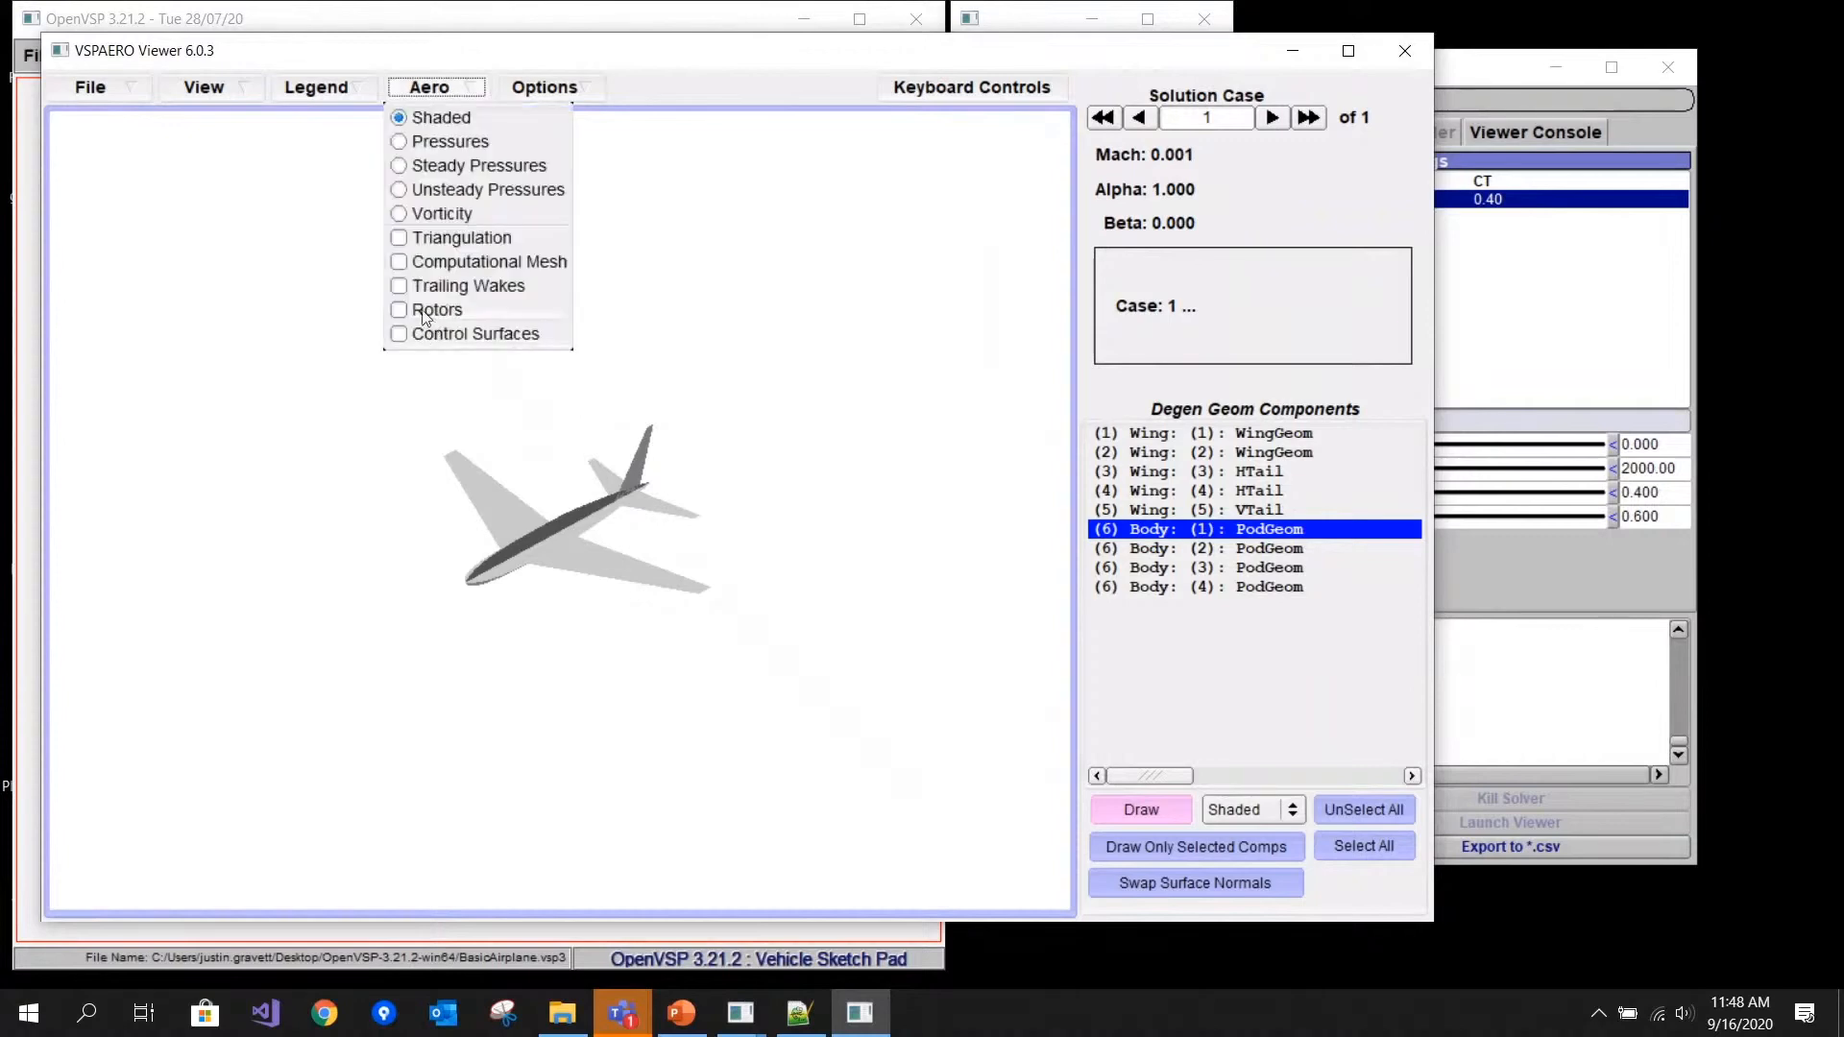
left_click(423, 308)
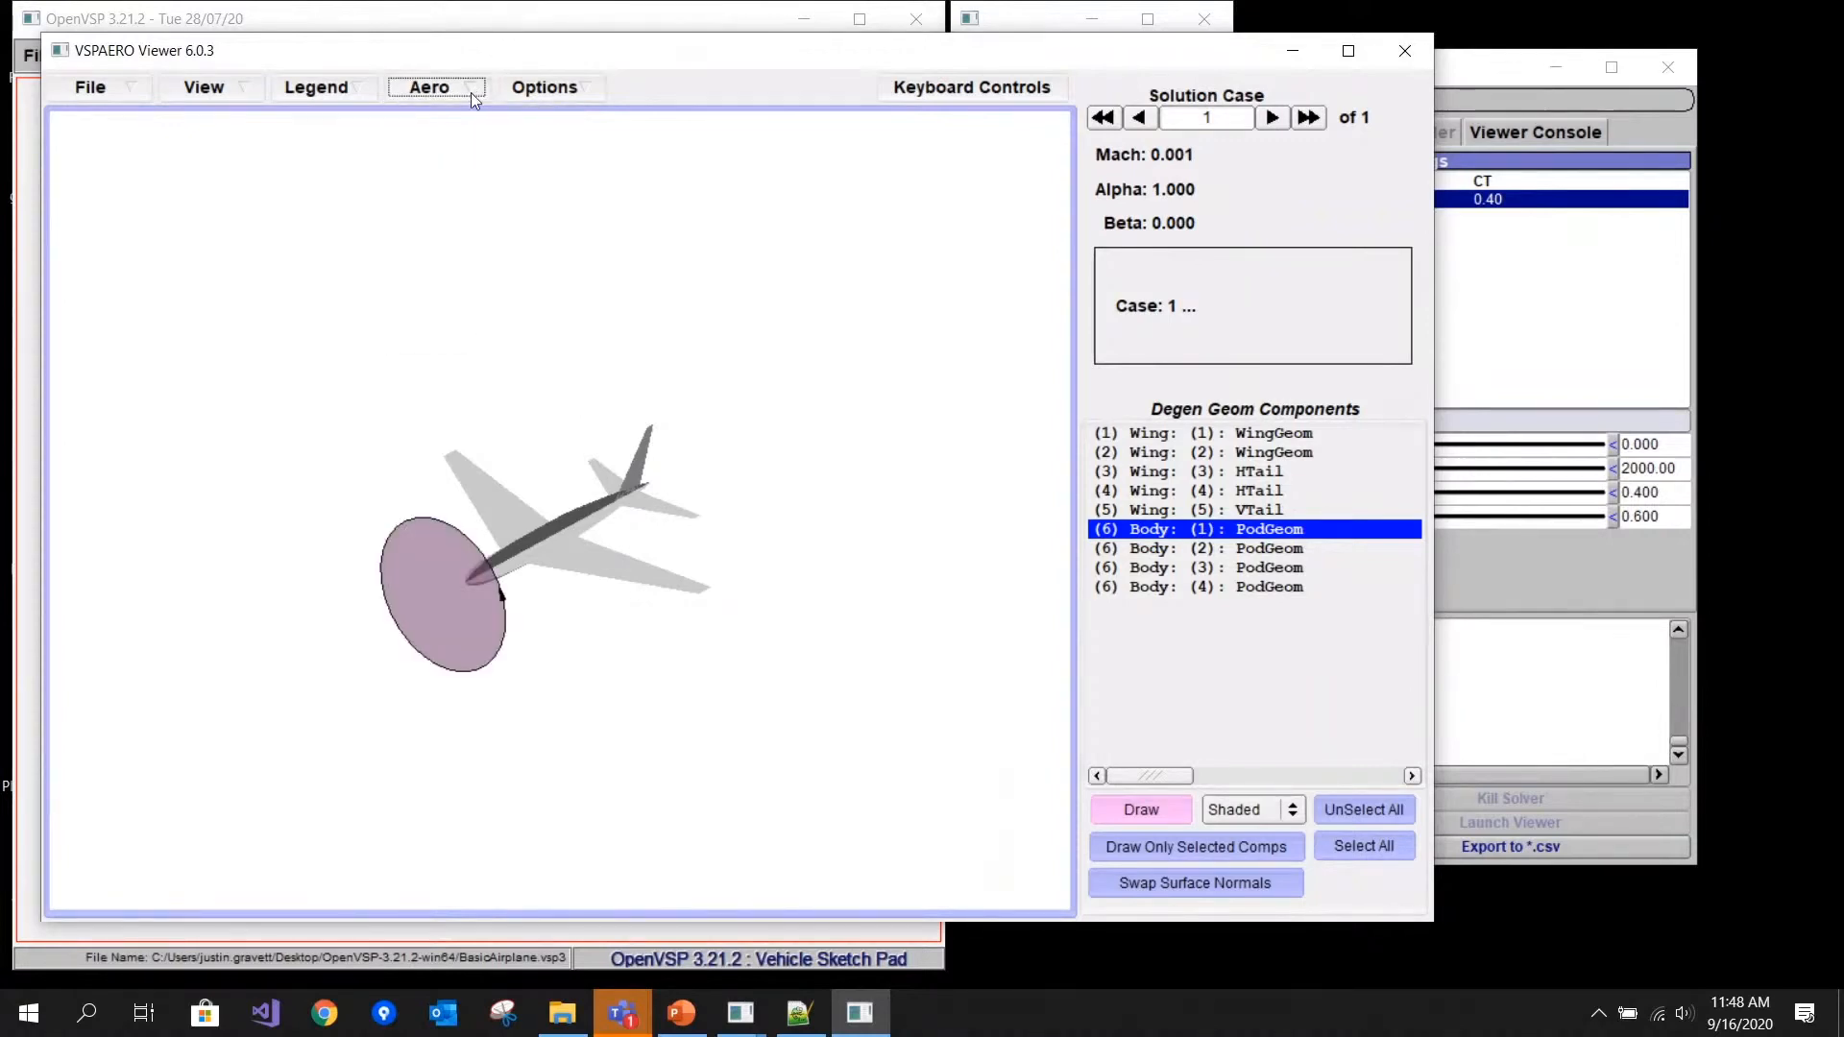
left_click(471, 92)
left_click(413, 297)
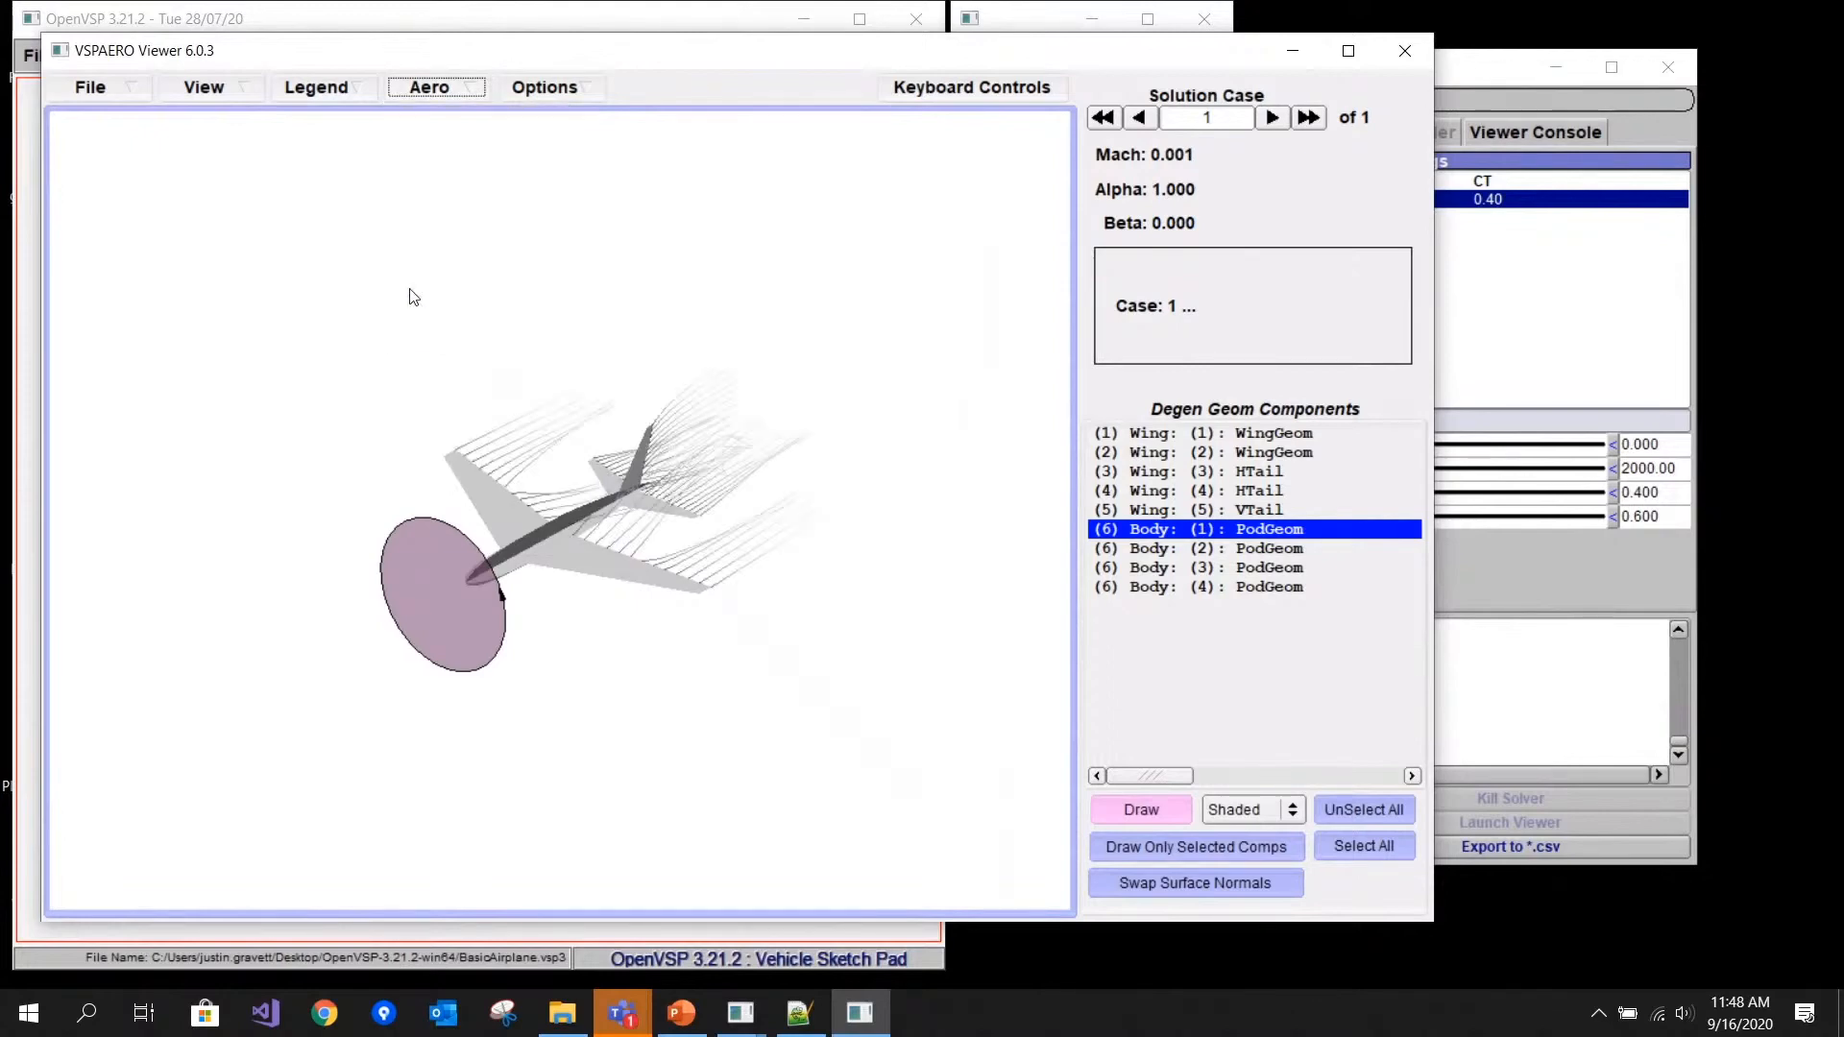
- Color the airplane surfaces by pressures and show the contours legend beside the model
left_click(477, 88)
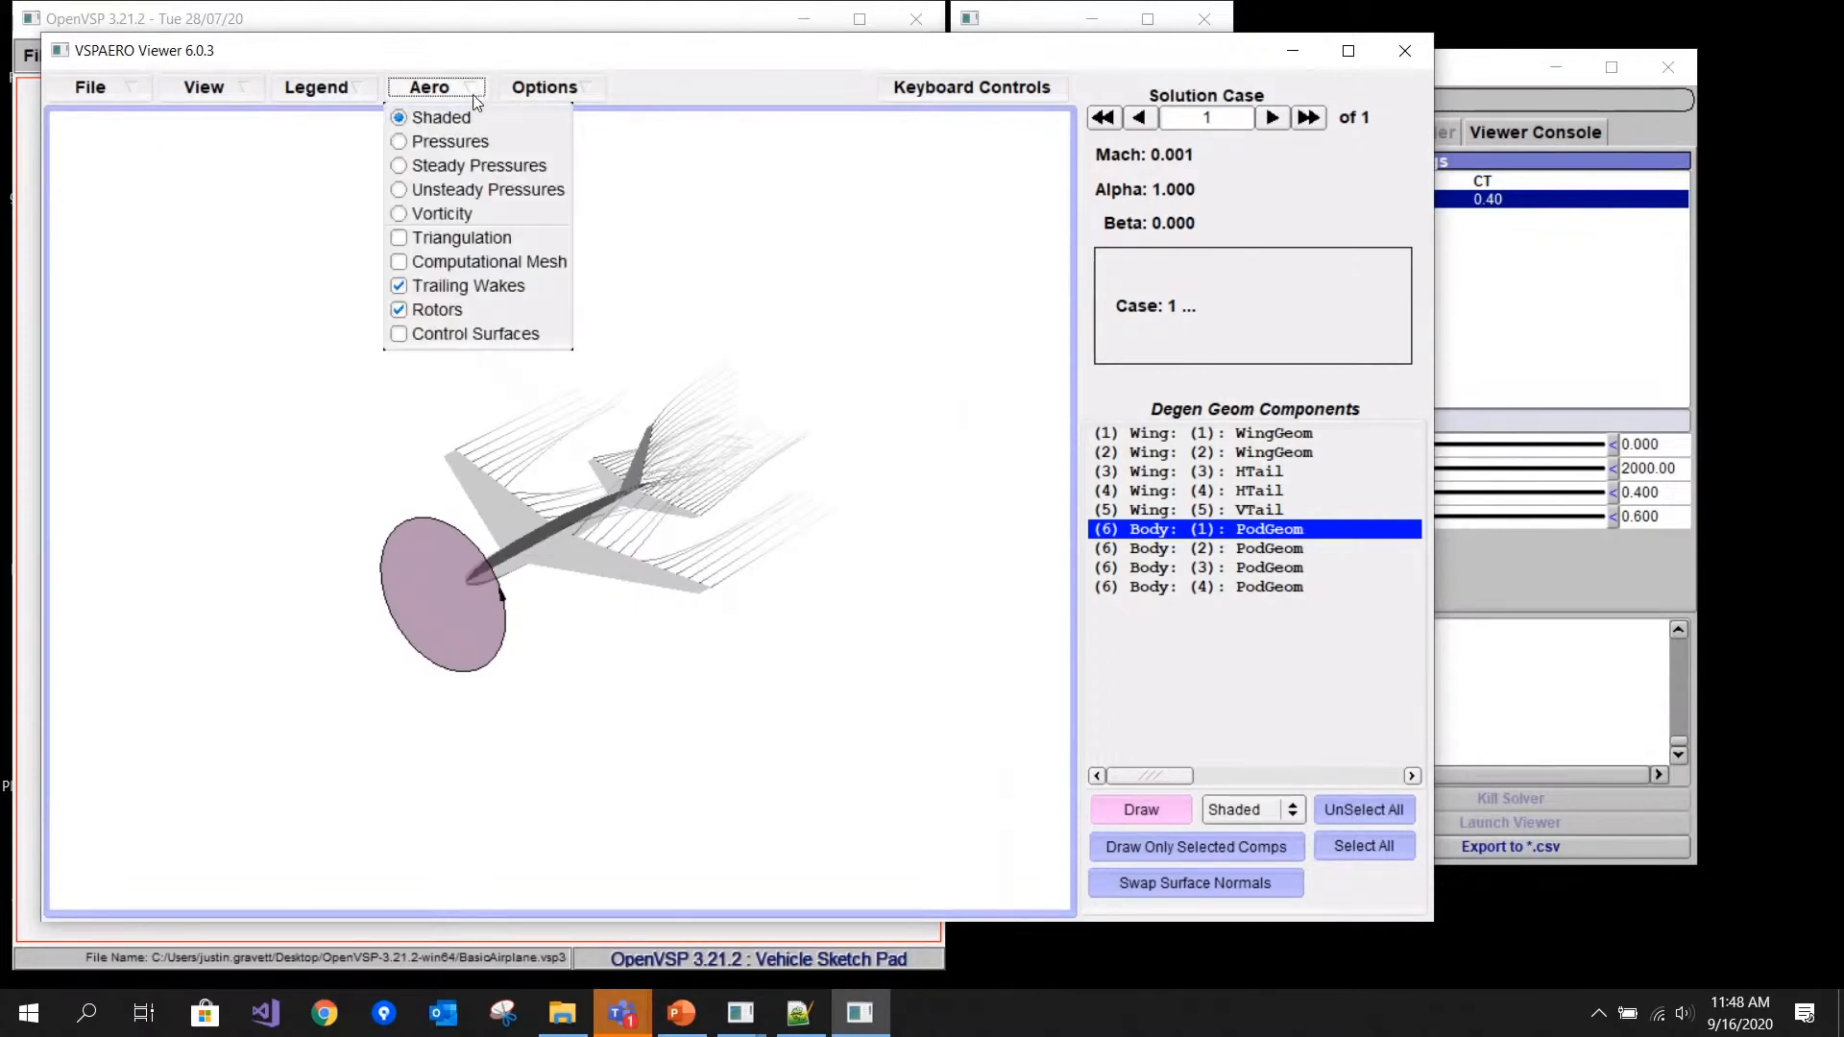
left_click(443, 142)
left_click_drag(651, 487, 526, 611)
left_click(601, 89)
mouse_move(617, 142)
left_click(824, 159)
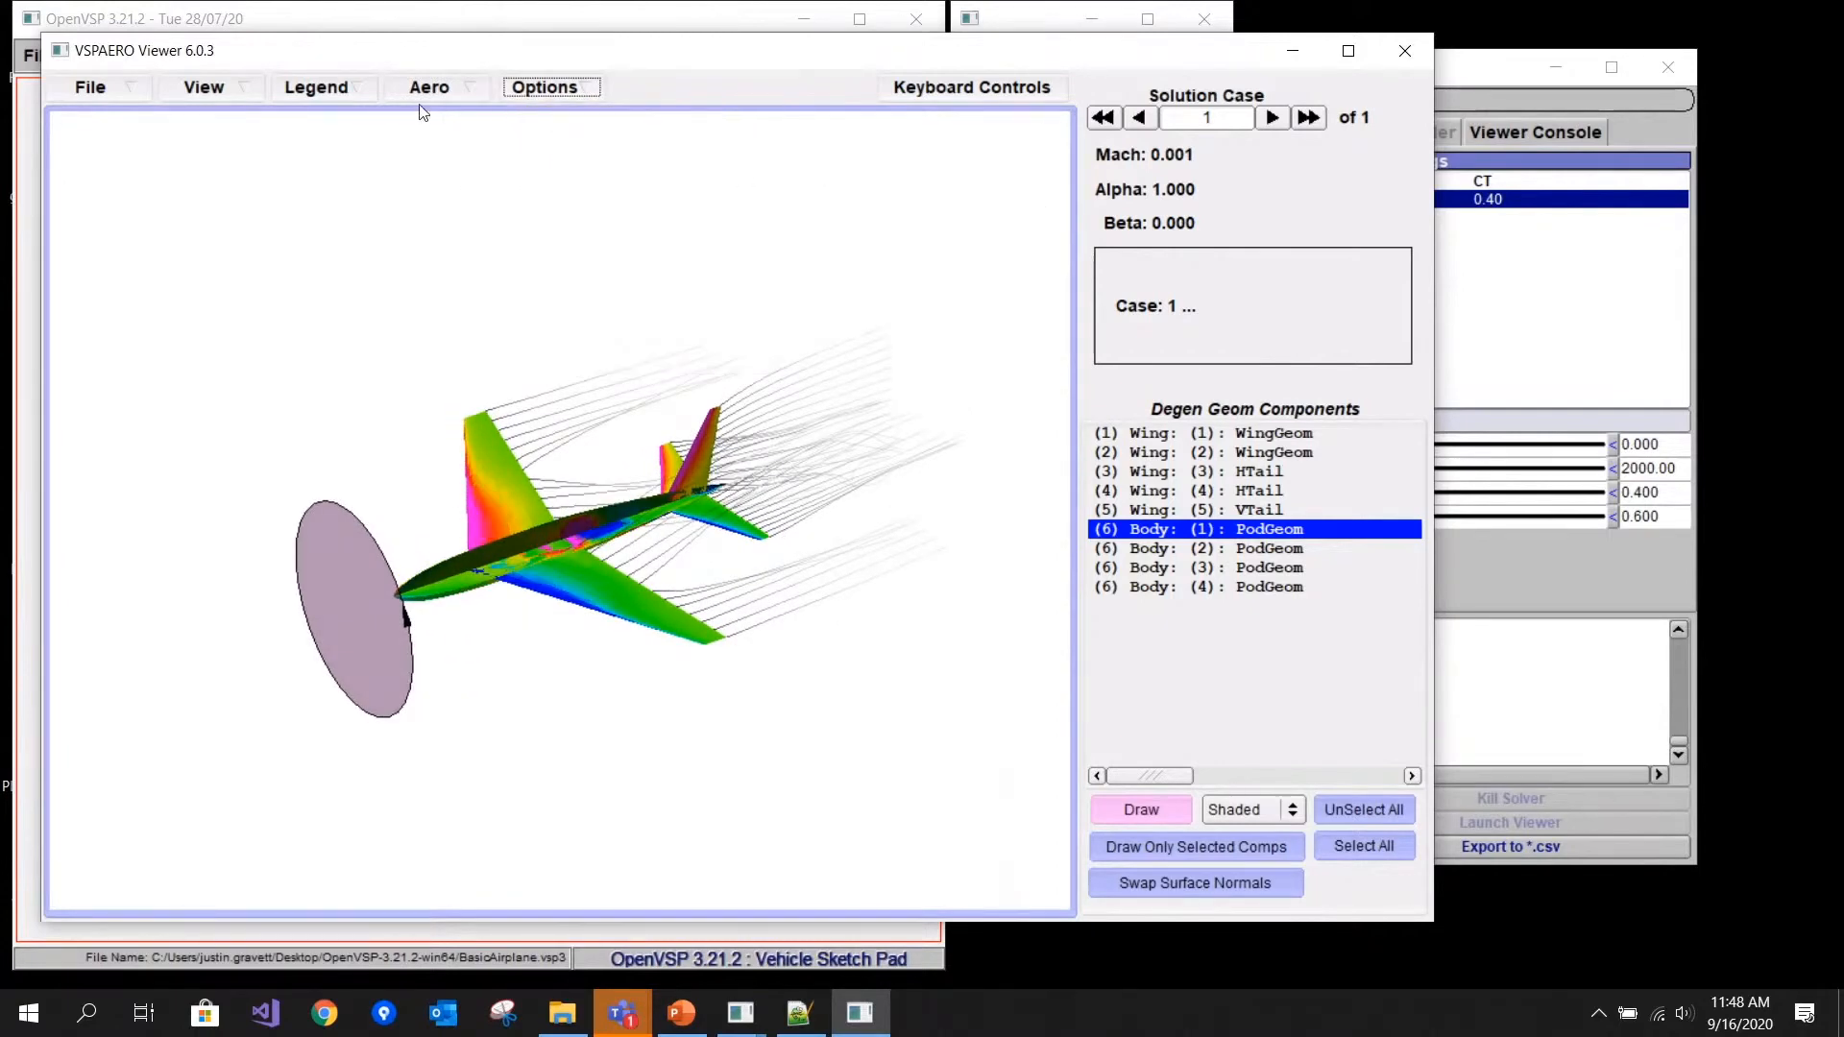
left_click(317, 88)
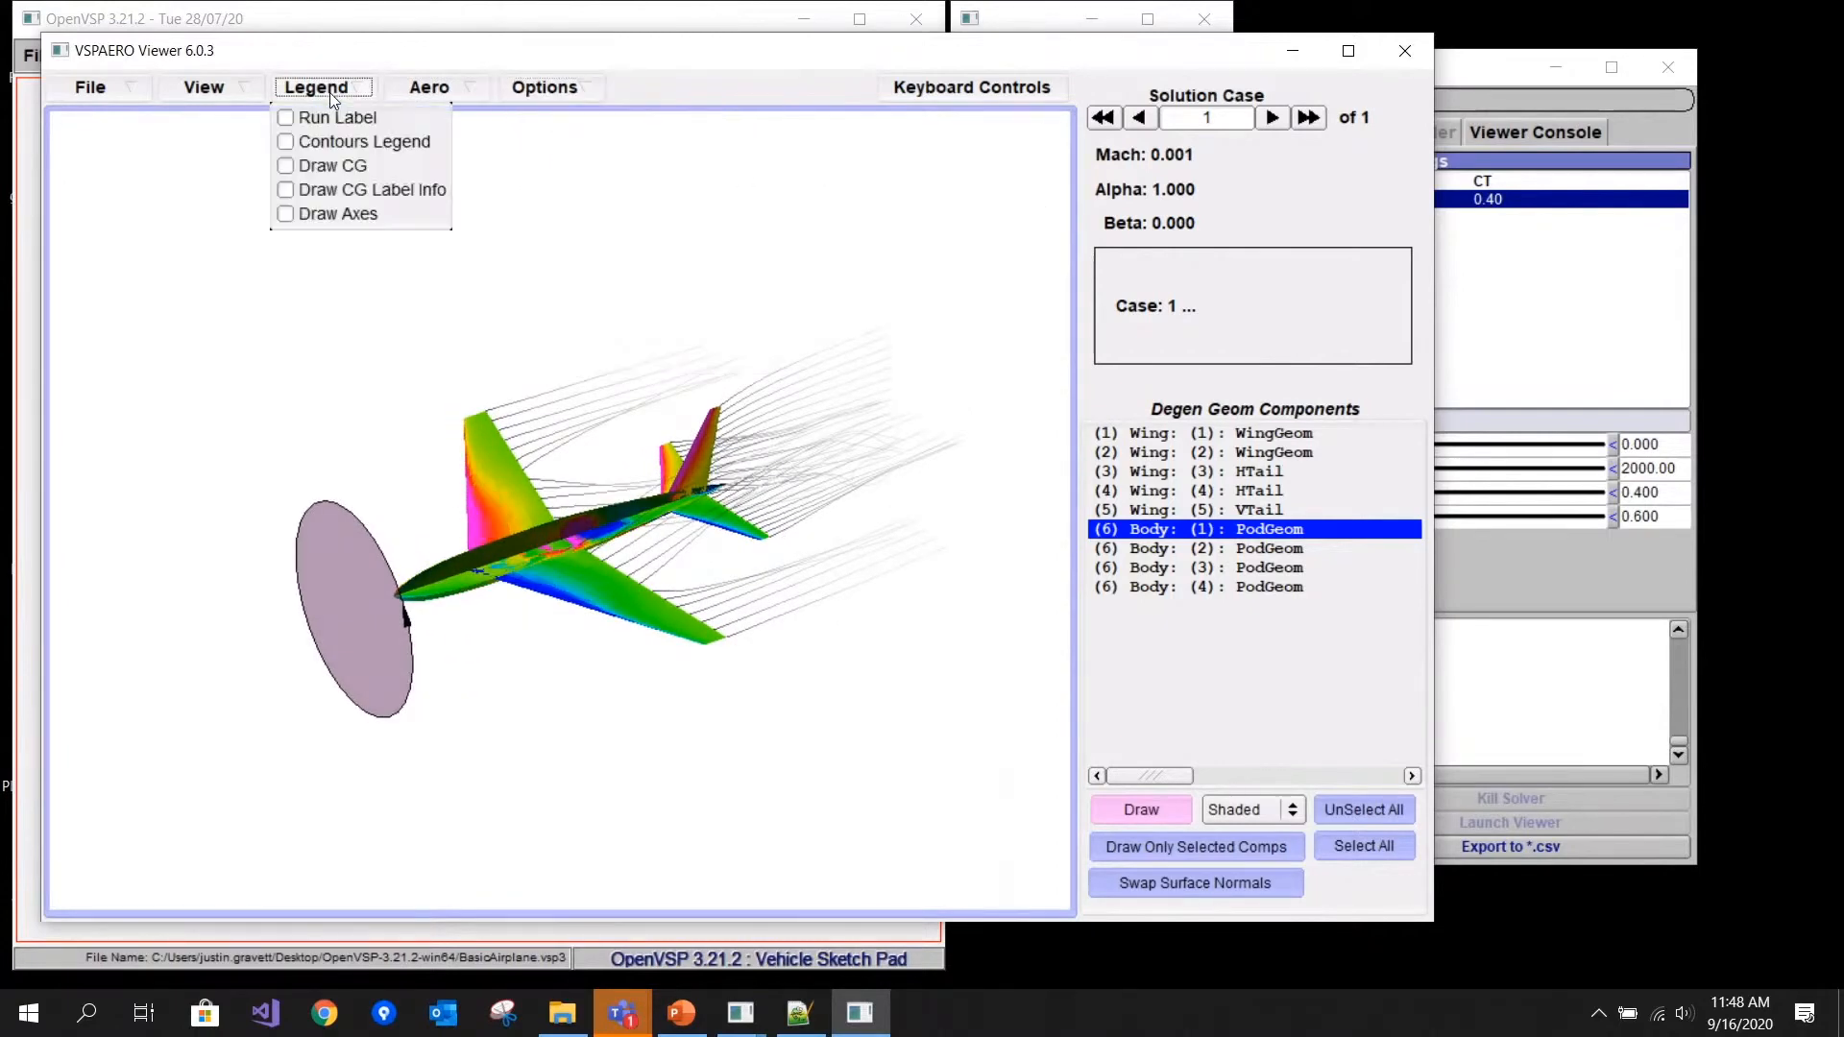
left_click(339, 142)
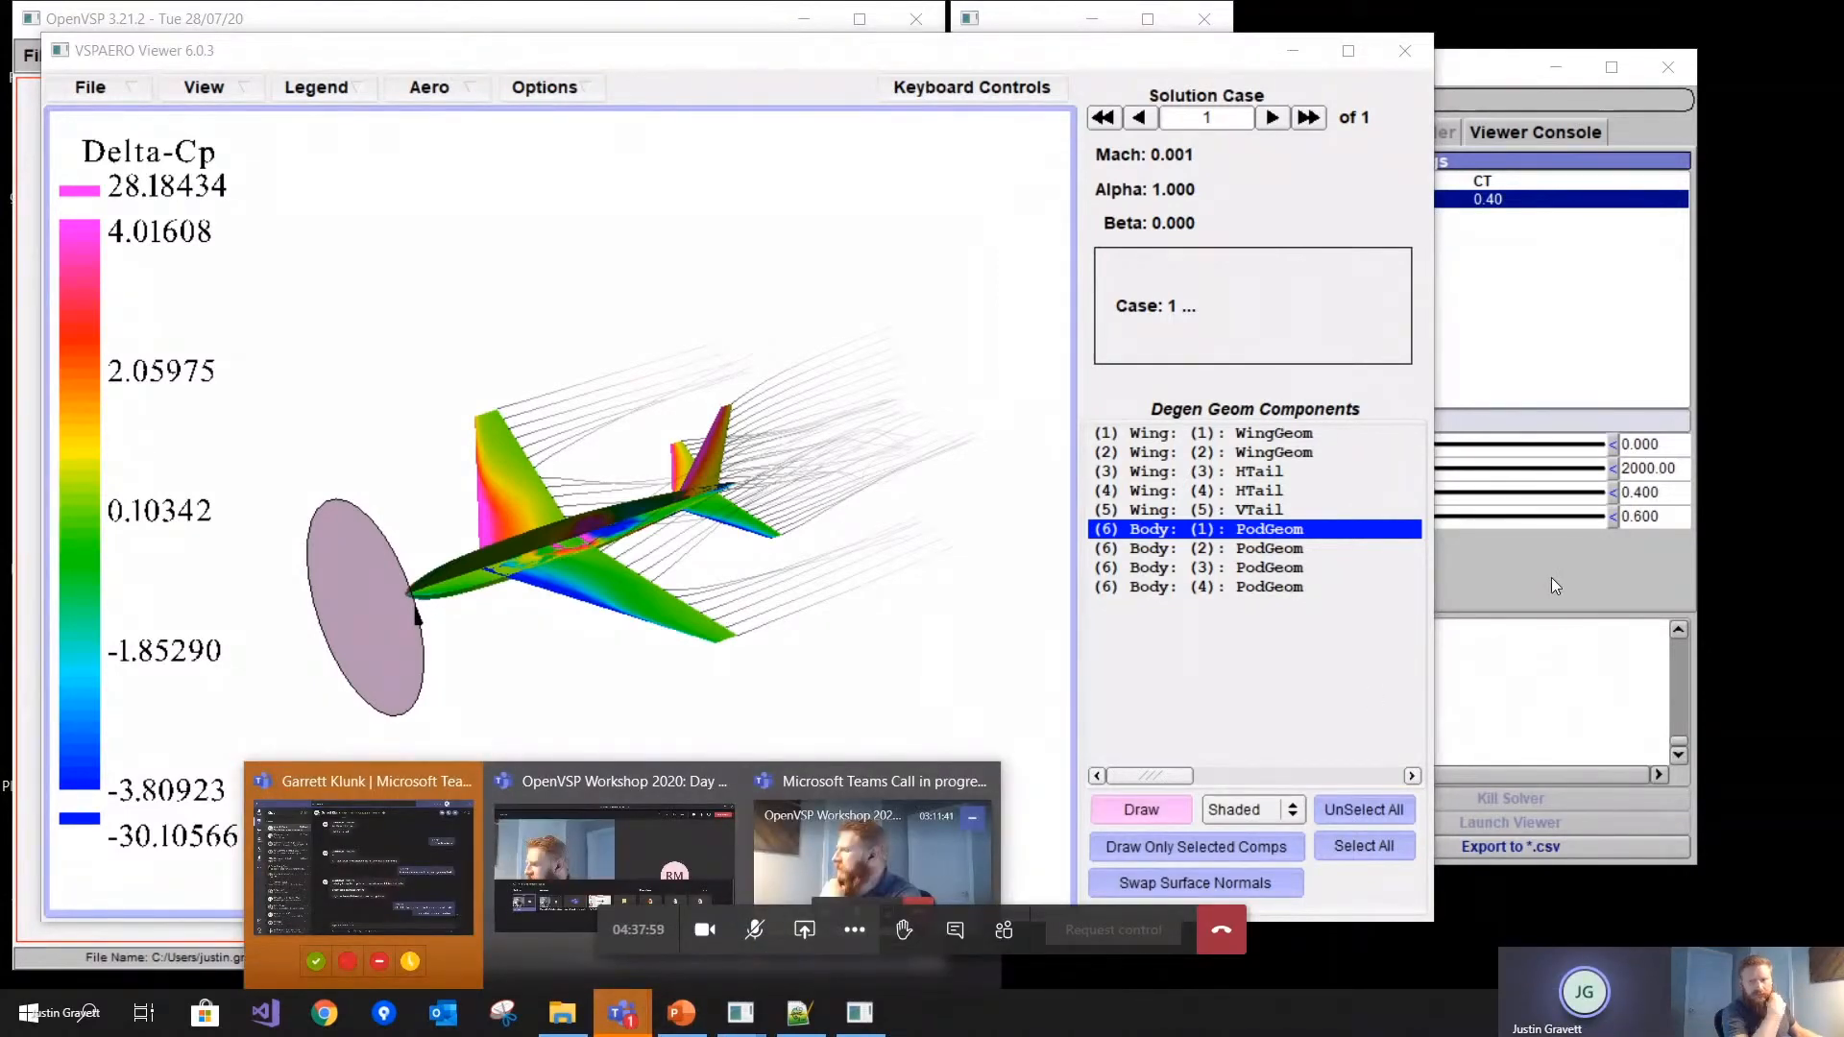
left_click(755, 929)
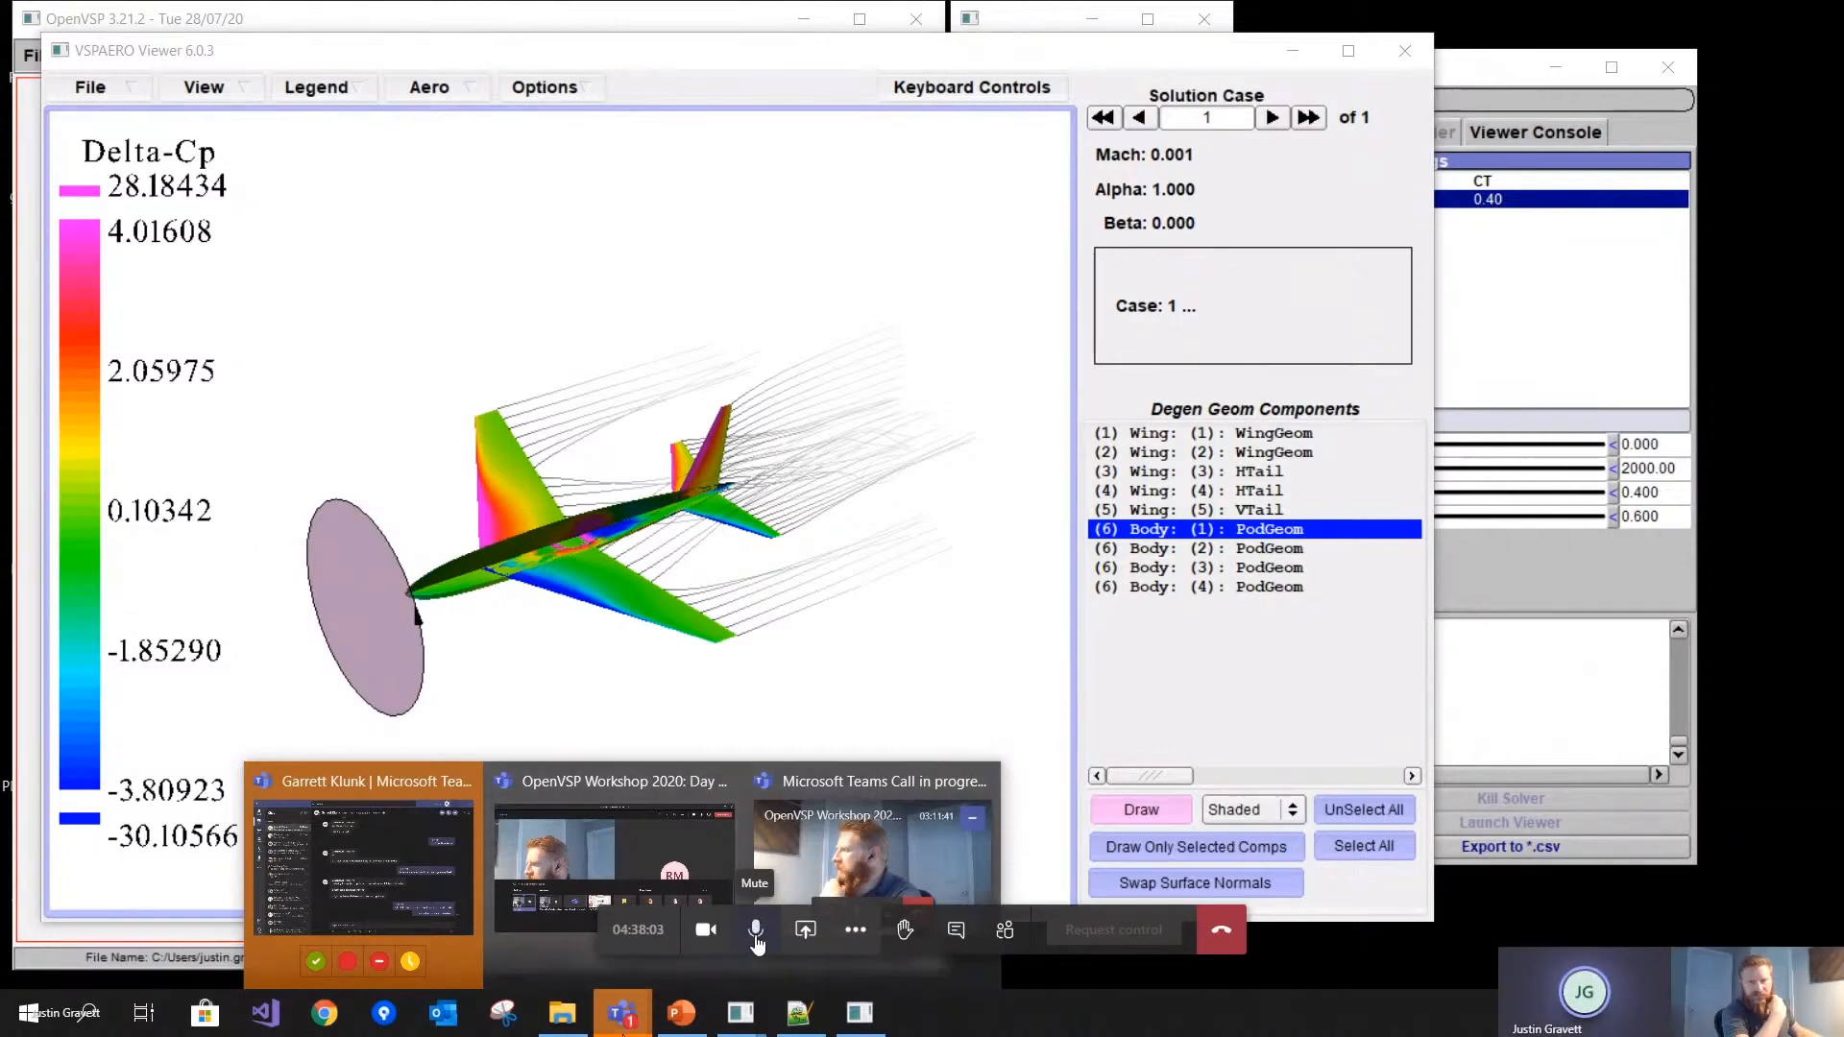
left_click(756, 933)
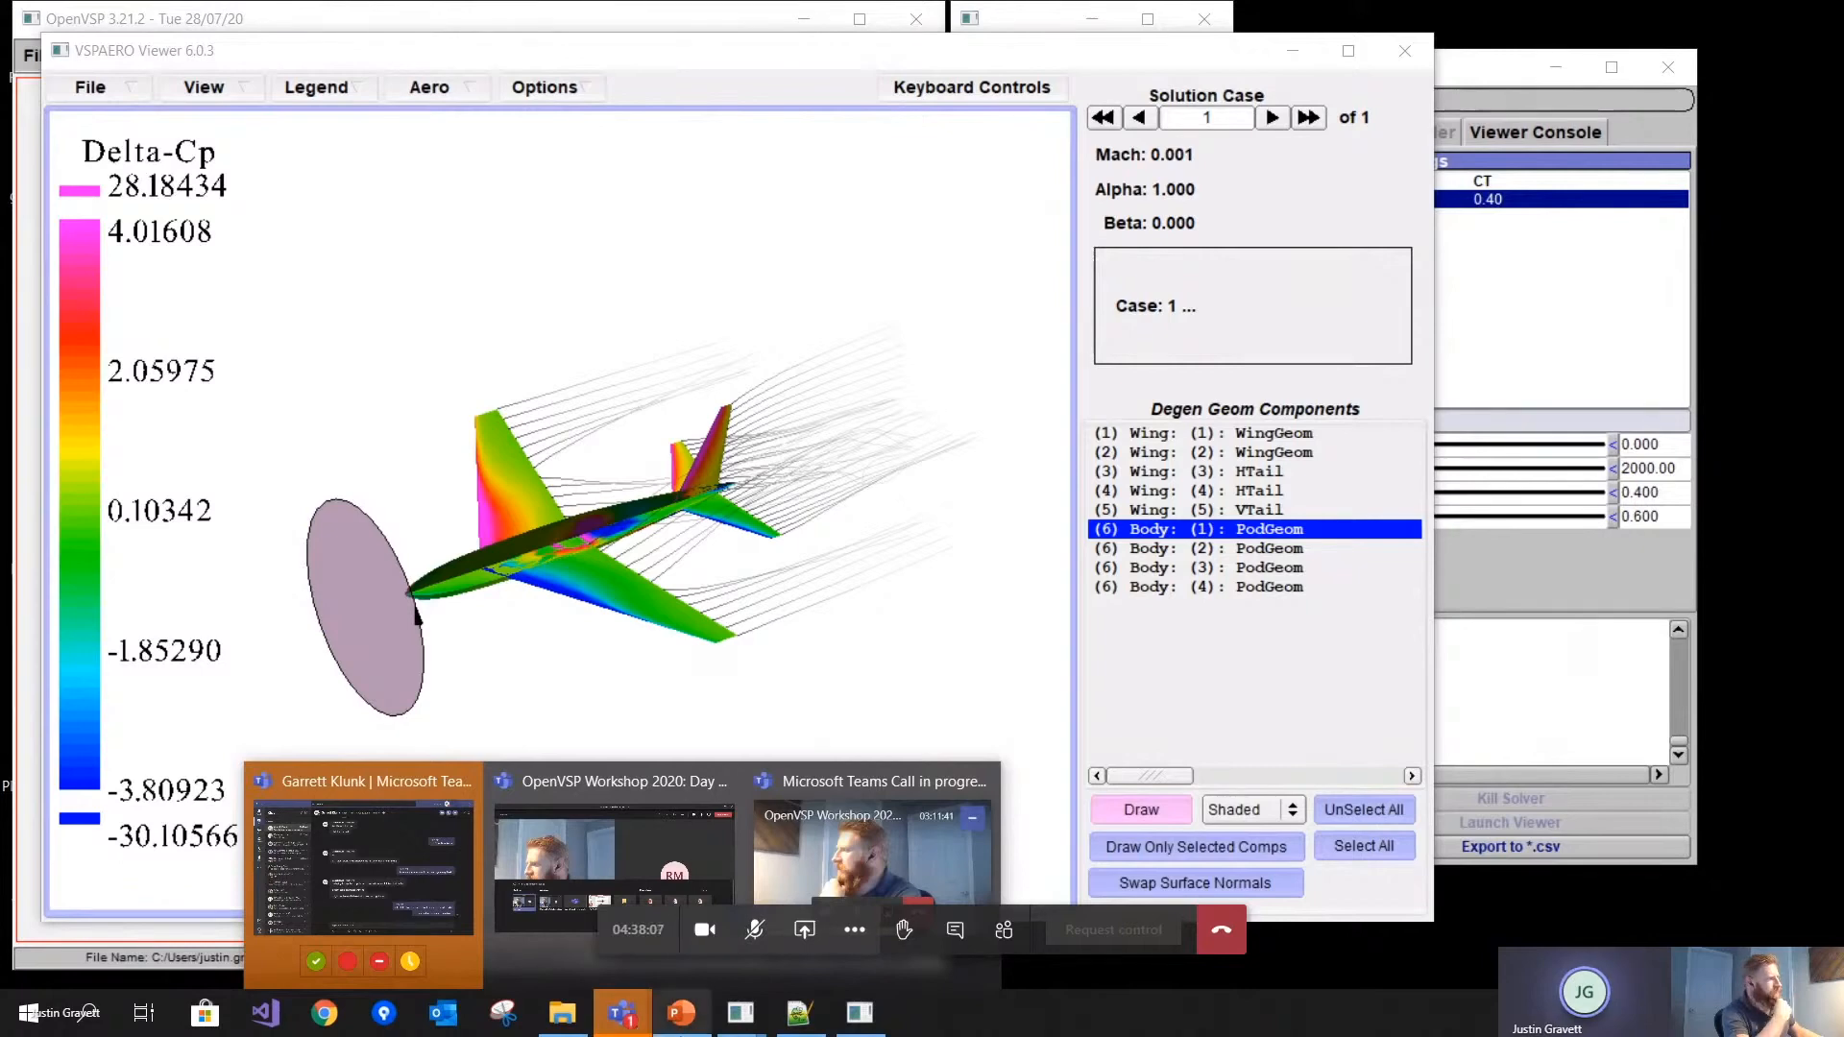
- Try switching the existing propeller's modeling mode from Disk to Blades and reopening the VSPAERO analysis
left_click(1490, 562)
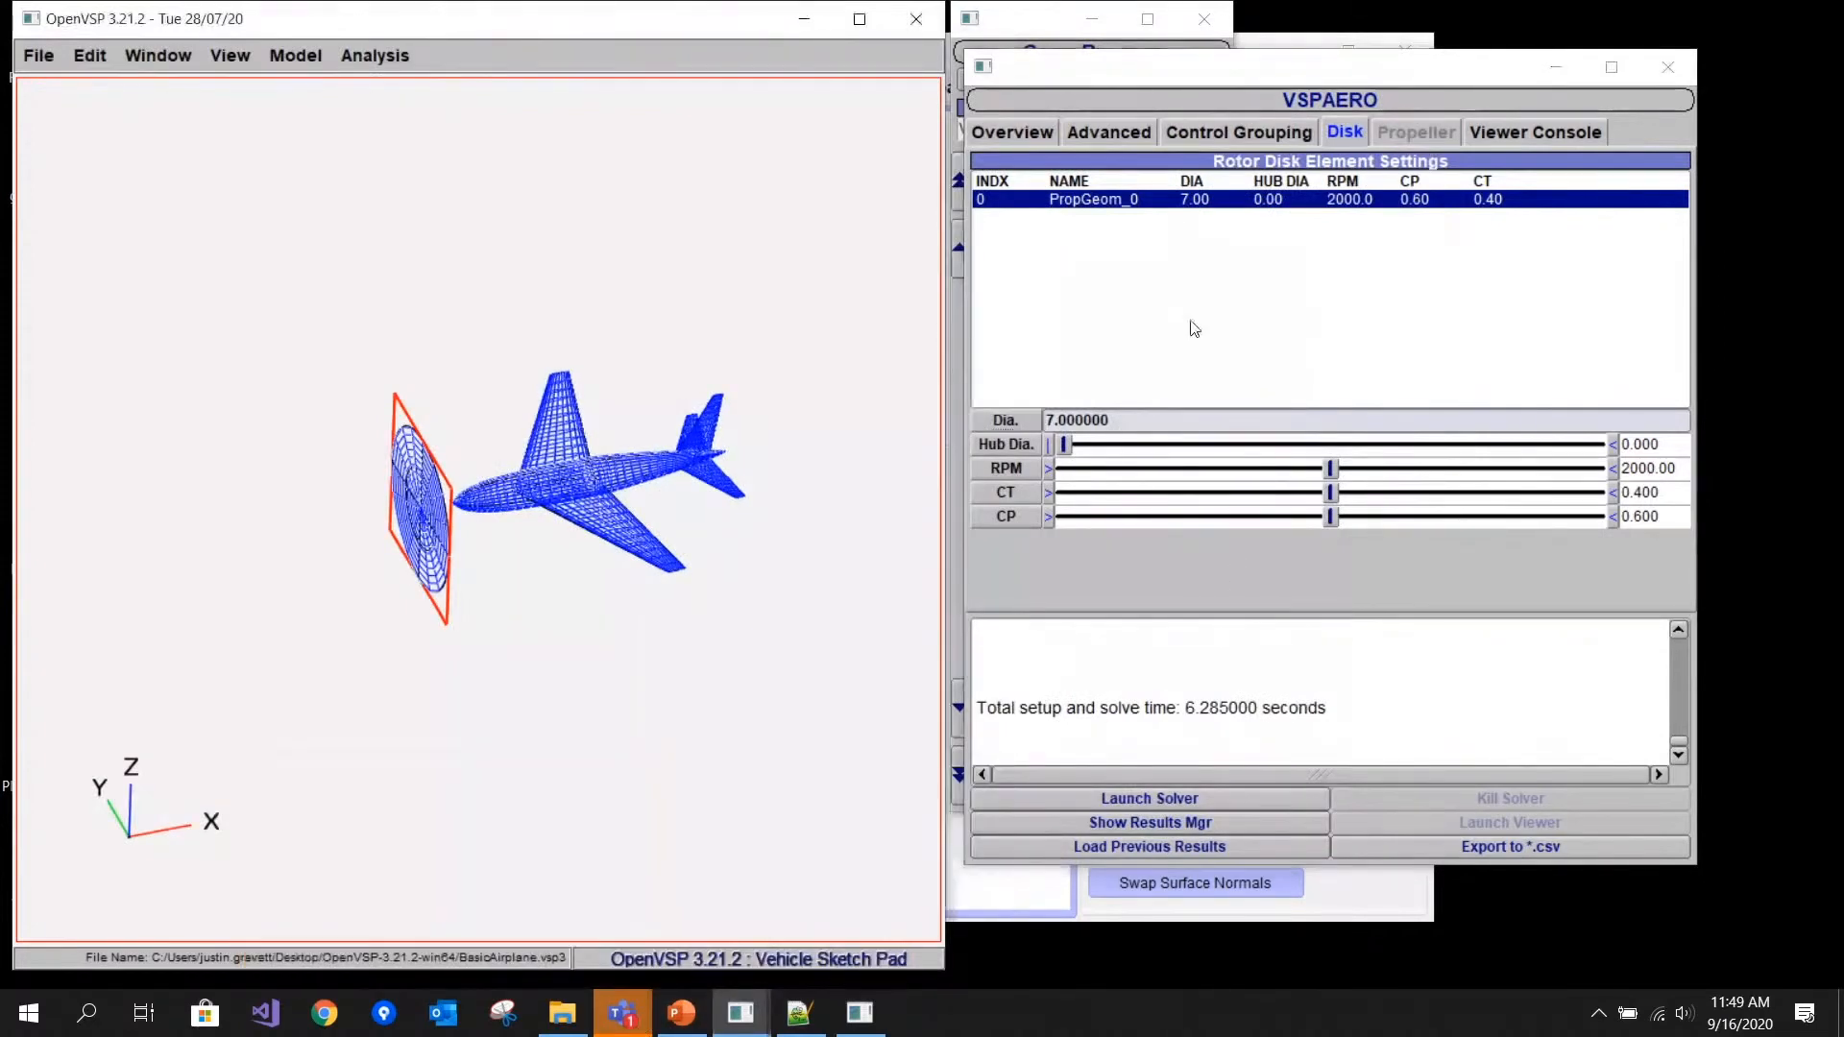
left_click_drag(1584, 78, 1602, 137)
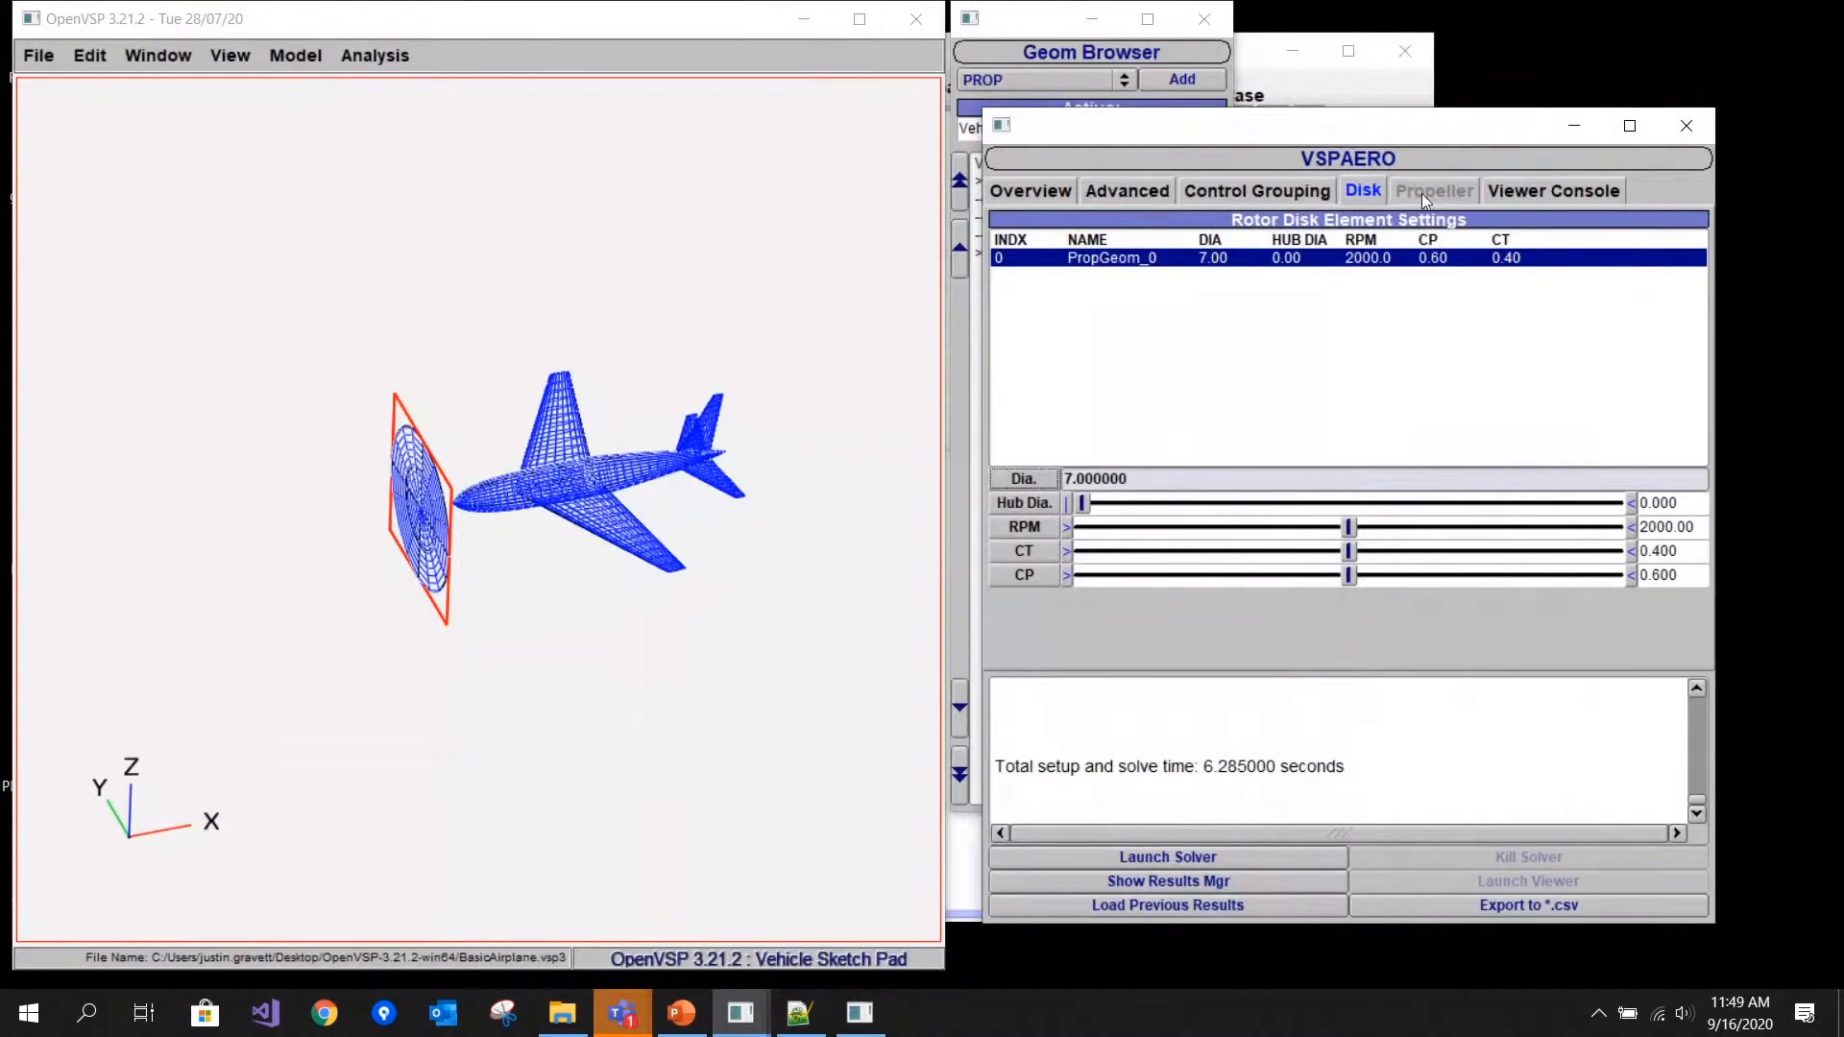
left_click(1576, 127)
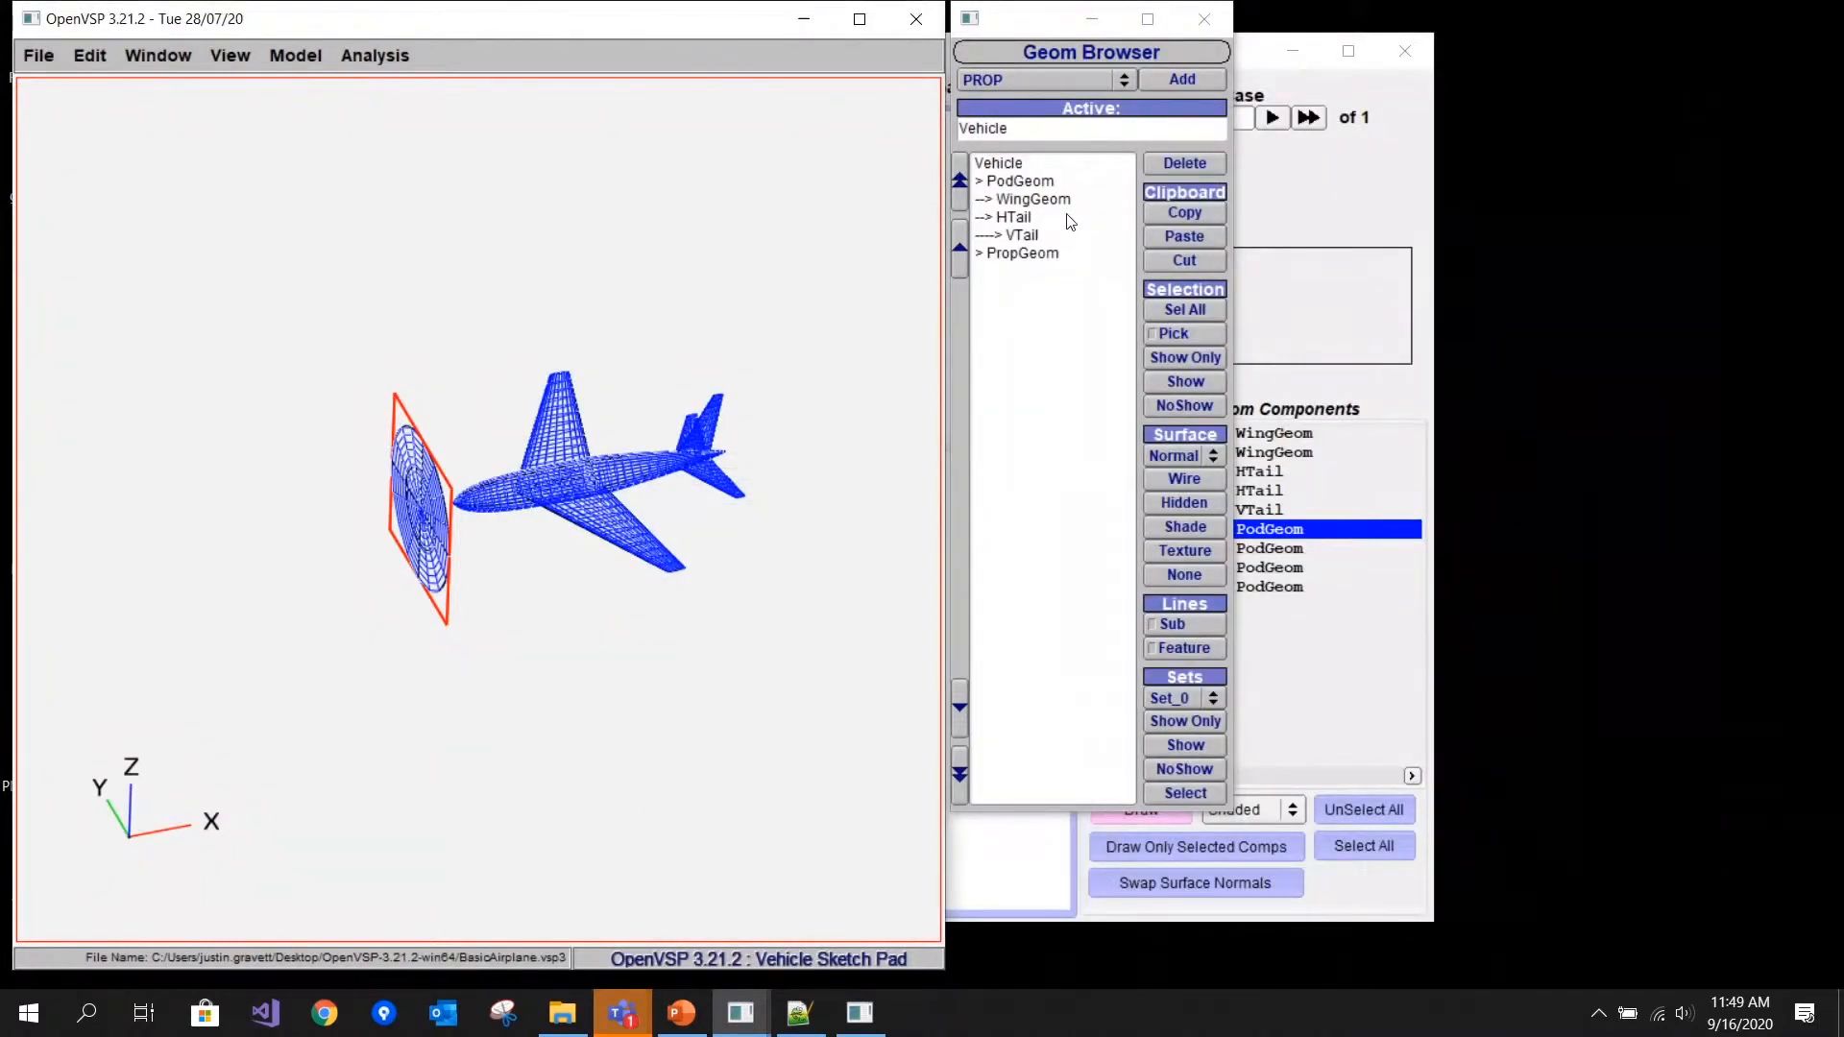
left_click(1023, 252)
left_click(1454, 134)
left_click(1432, 100)
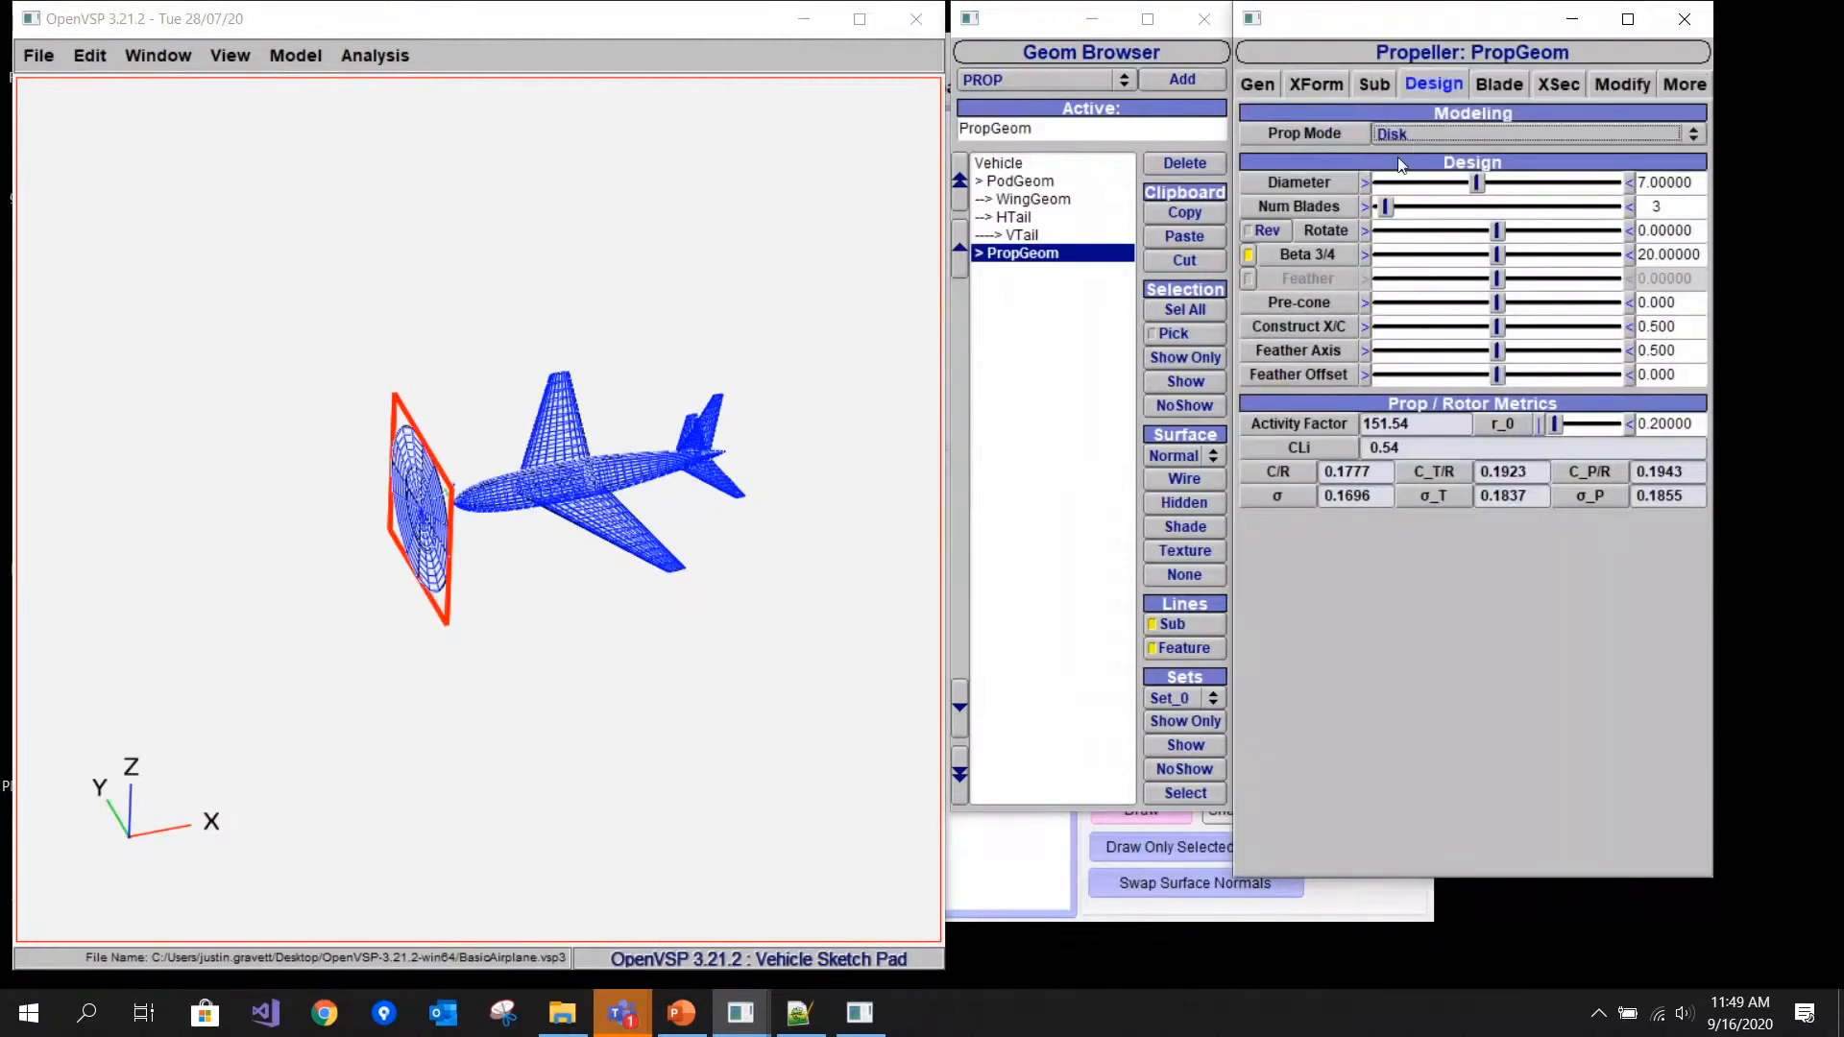
left_click(580, 451)
scroll(580, 452, "up", 3)
scroll(580, 452, "up", 2)
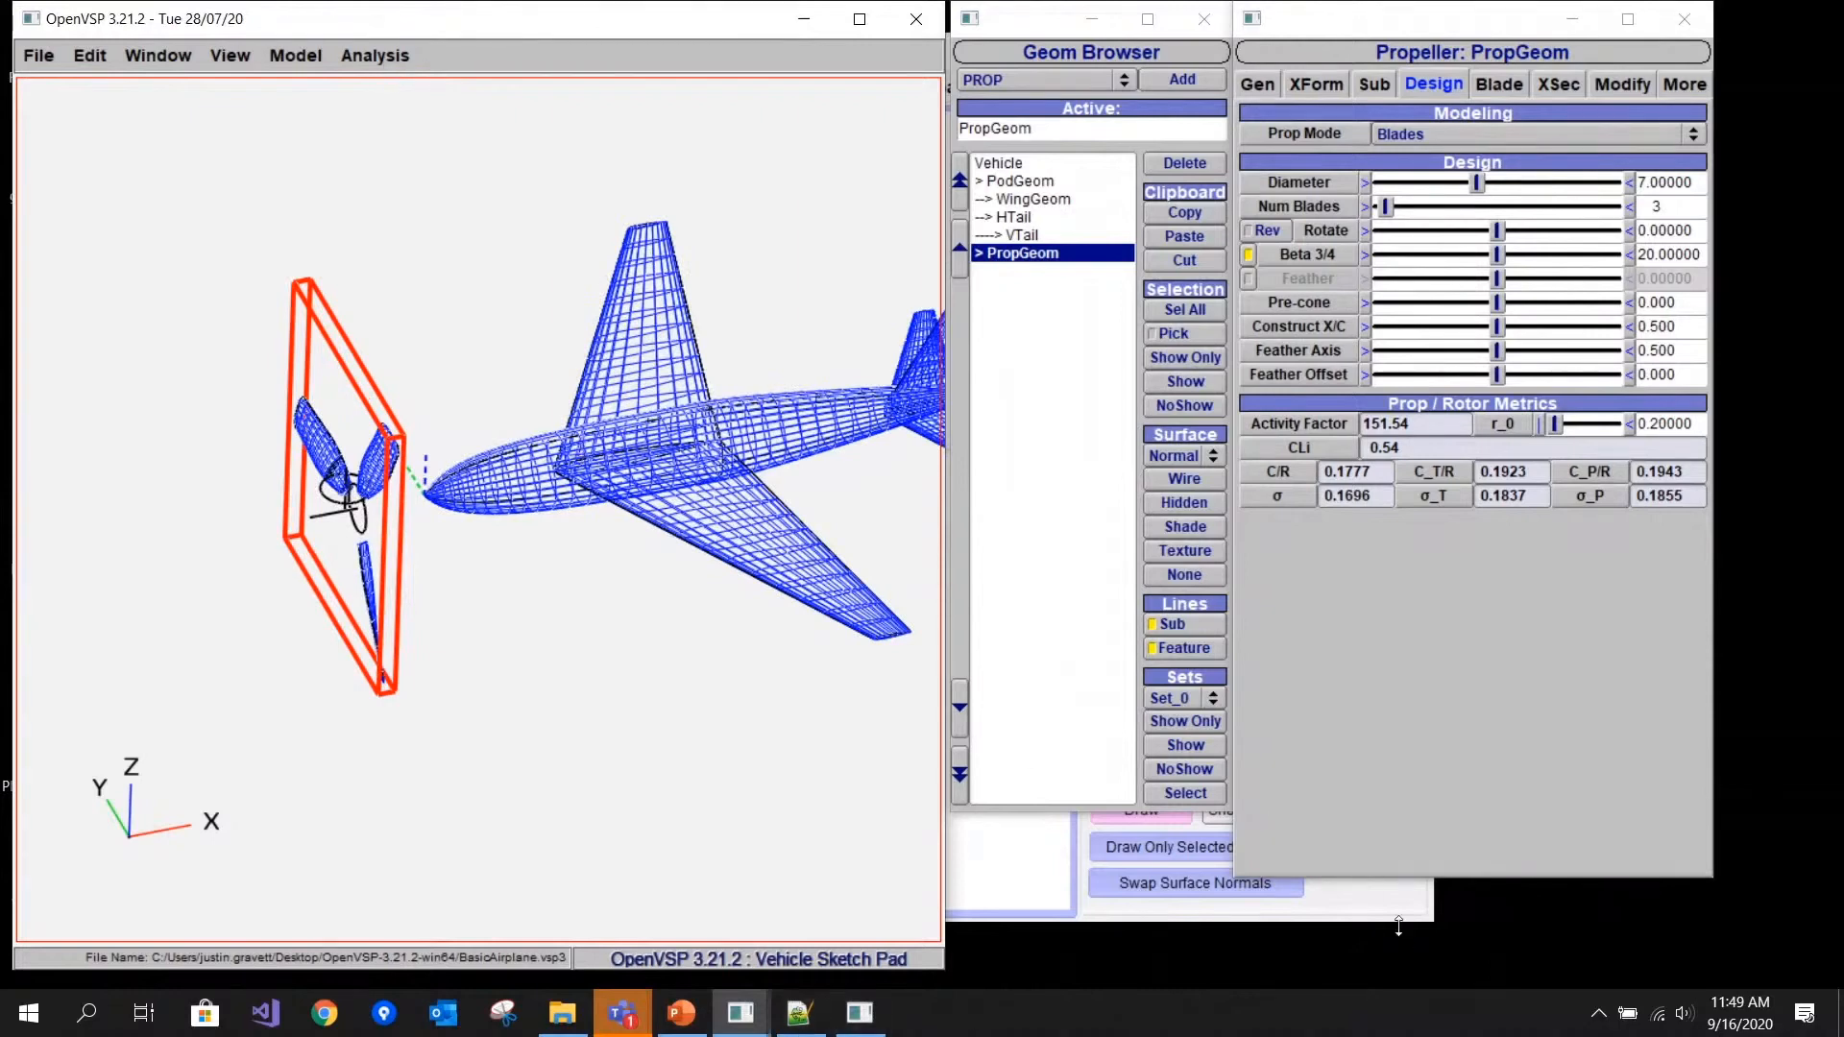
left_click(375, 55)
left_click(389, 279)
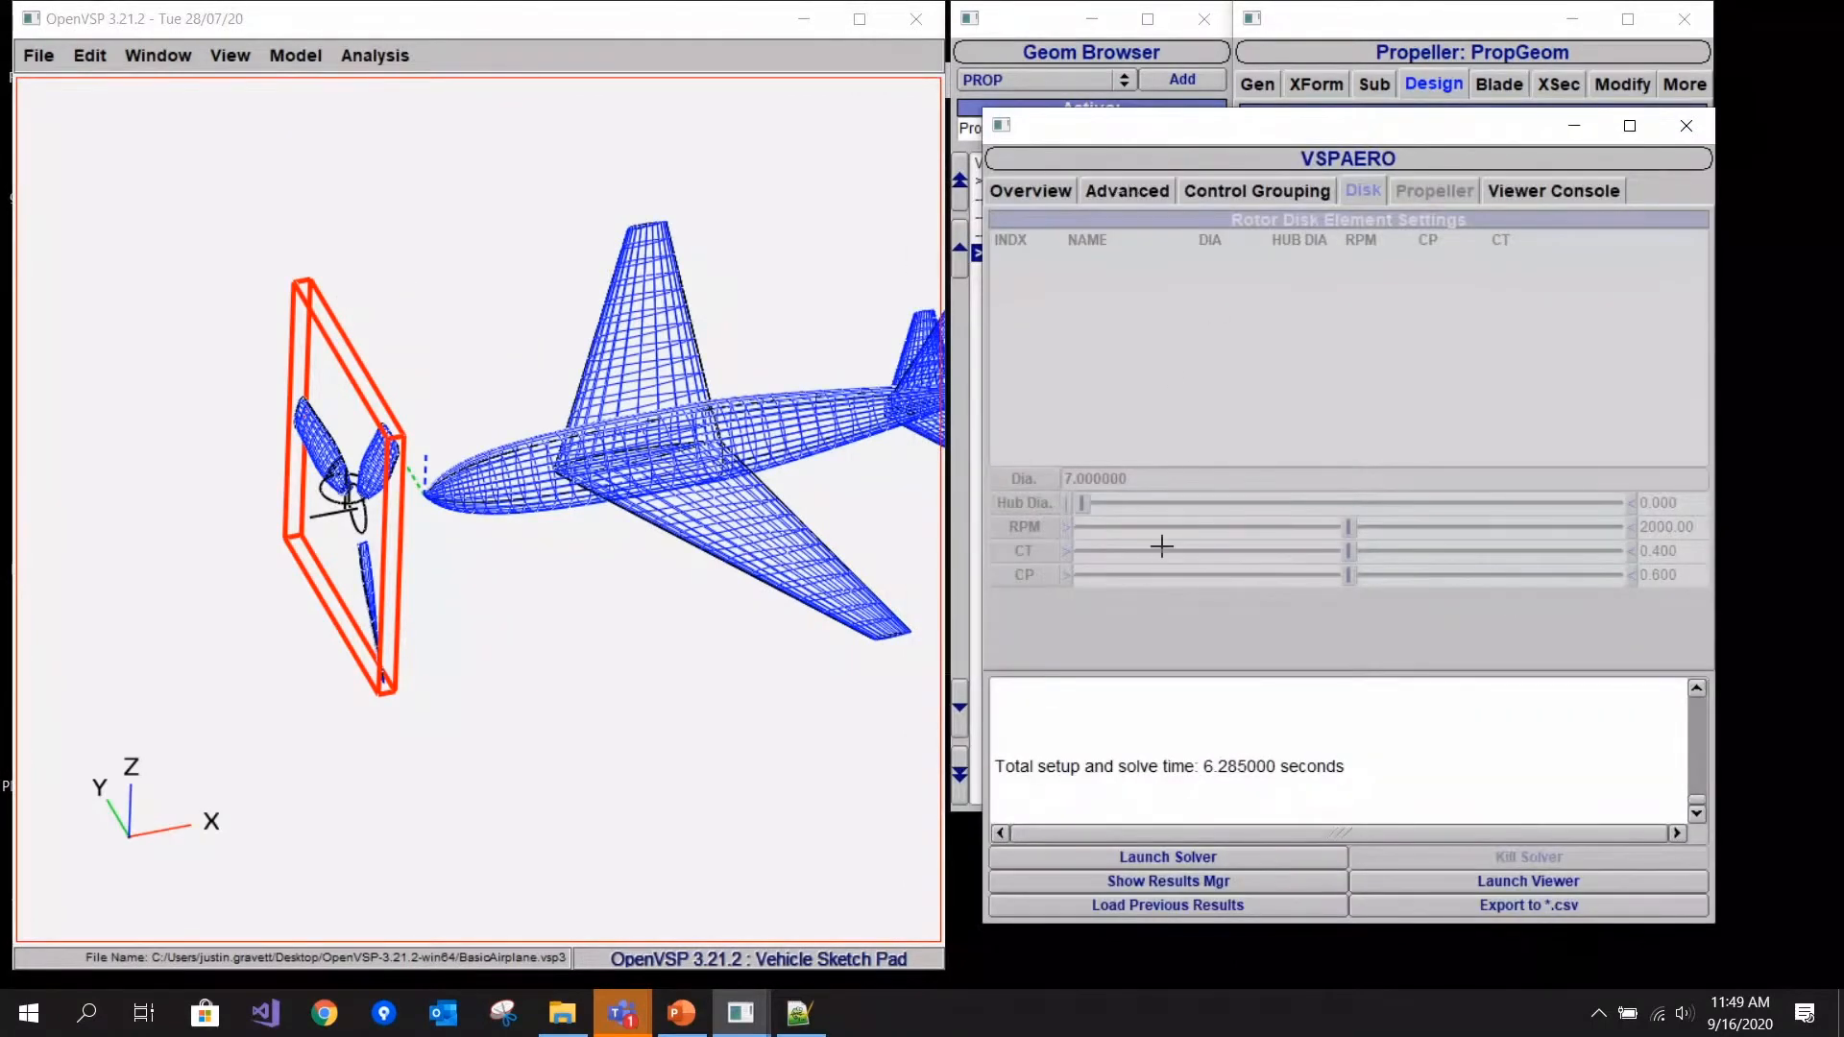
- Go to the desktop, open the OpenVSP-3.21.2-win64 folder and launch a new OpenVSP session
key("super+d")
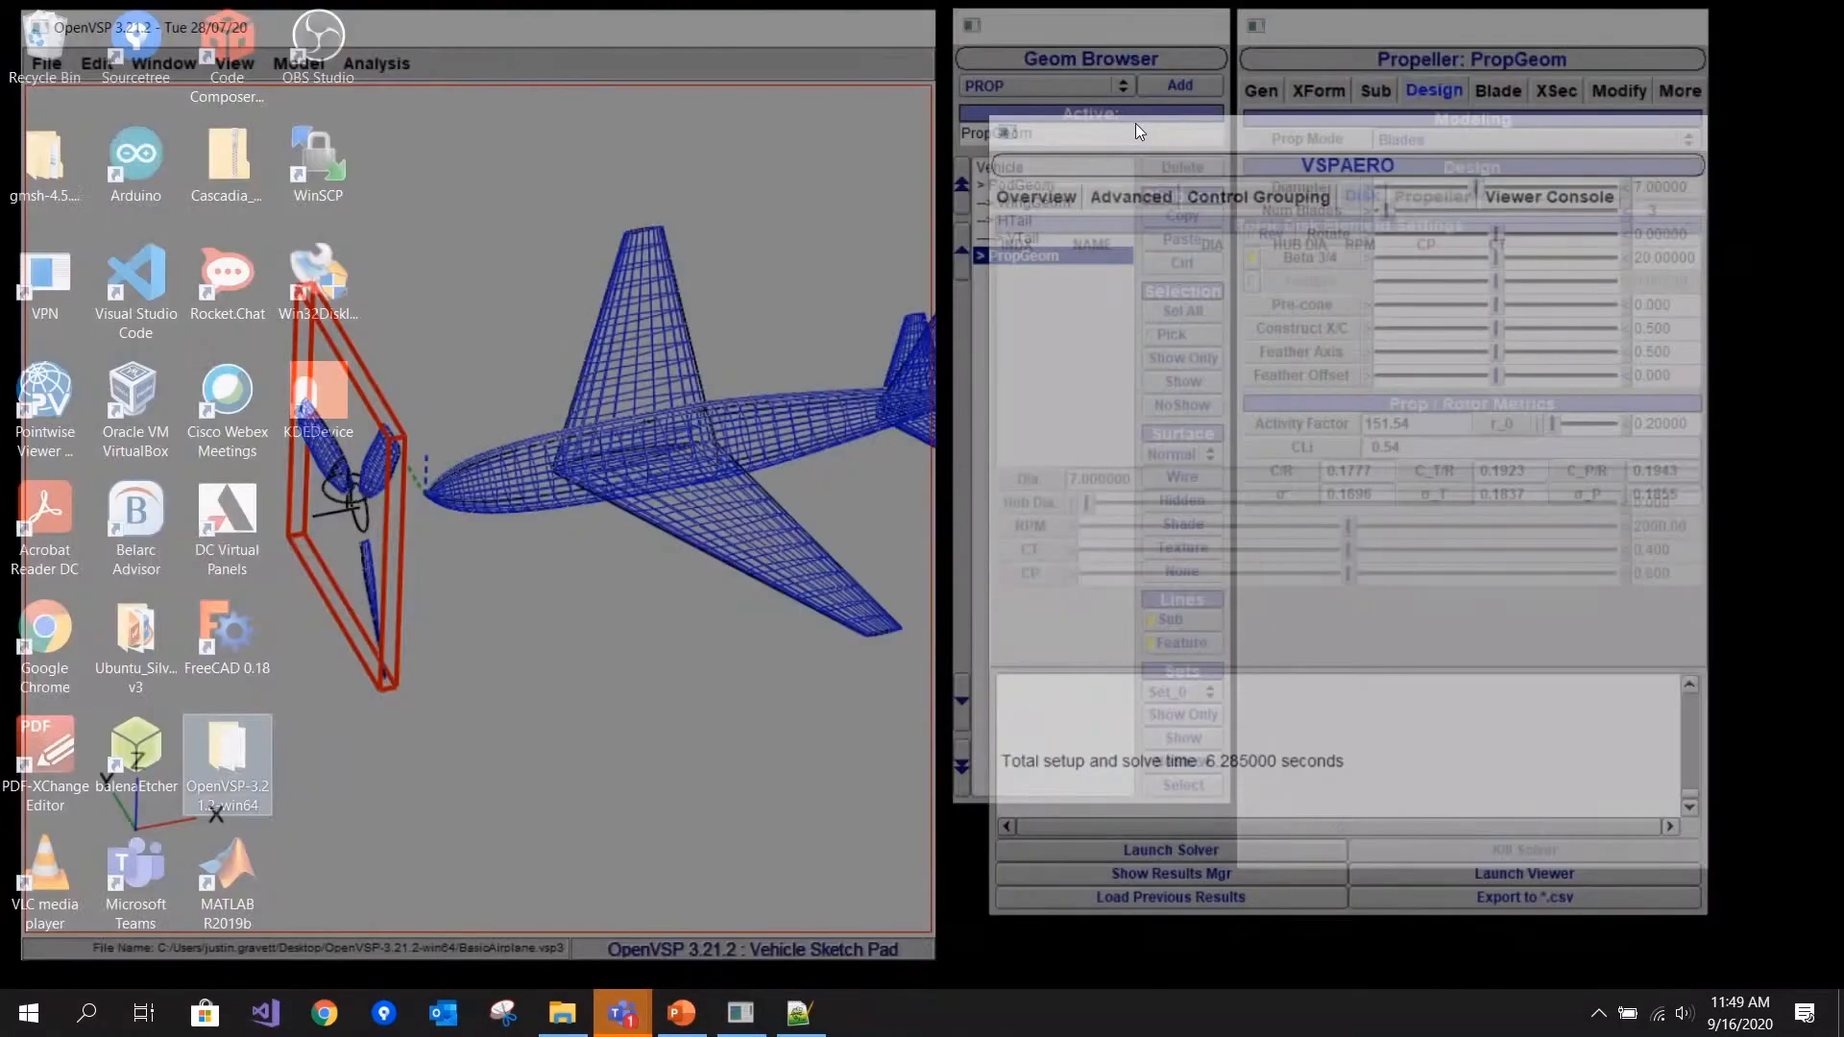
left_click(246, 780)
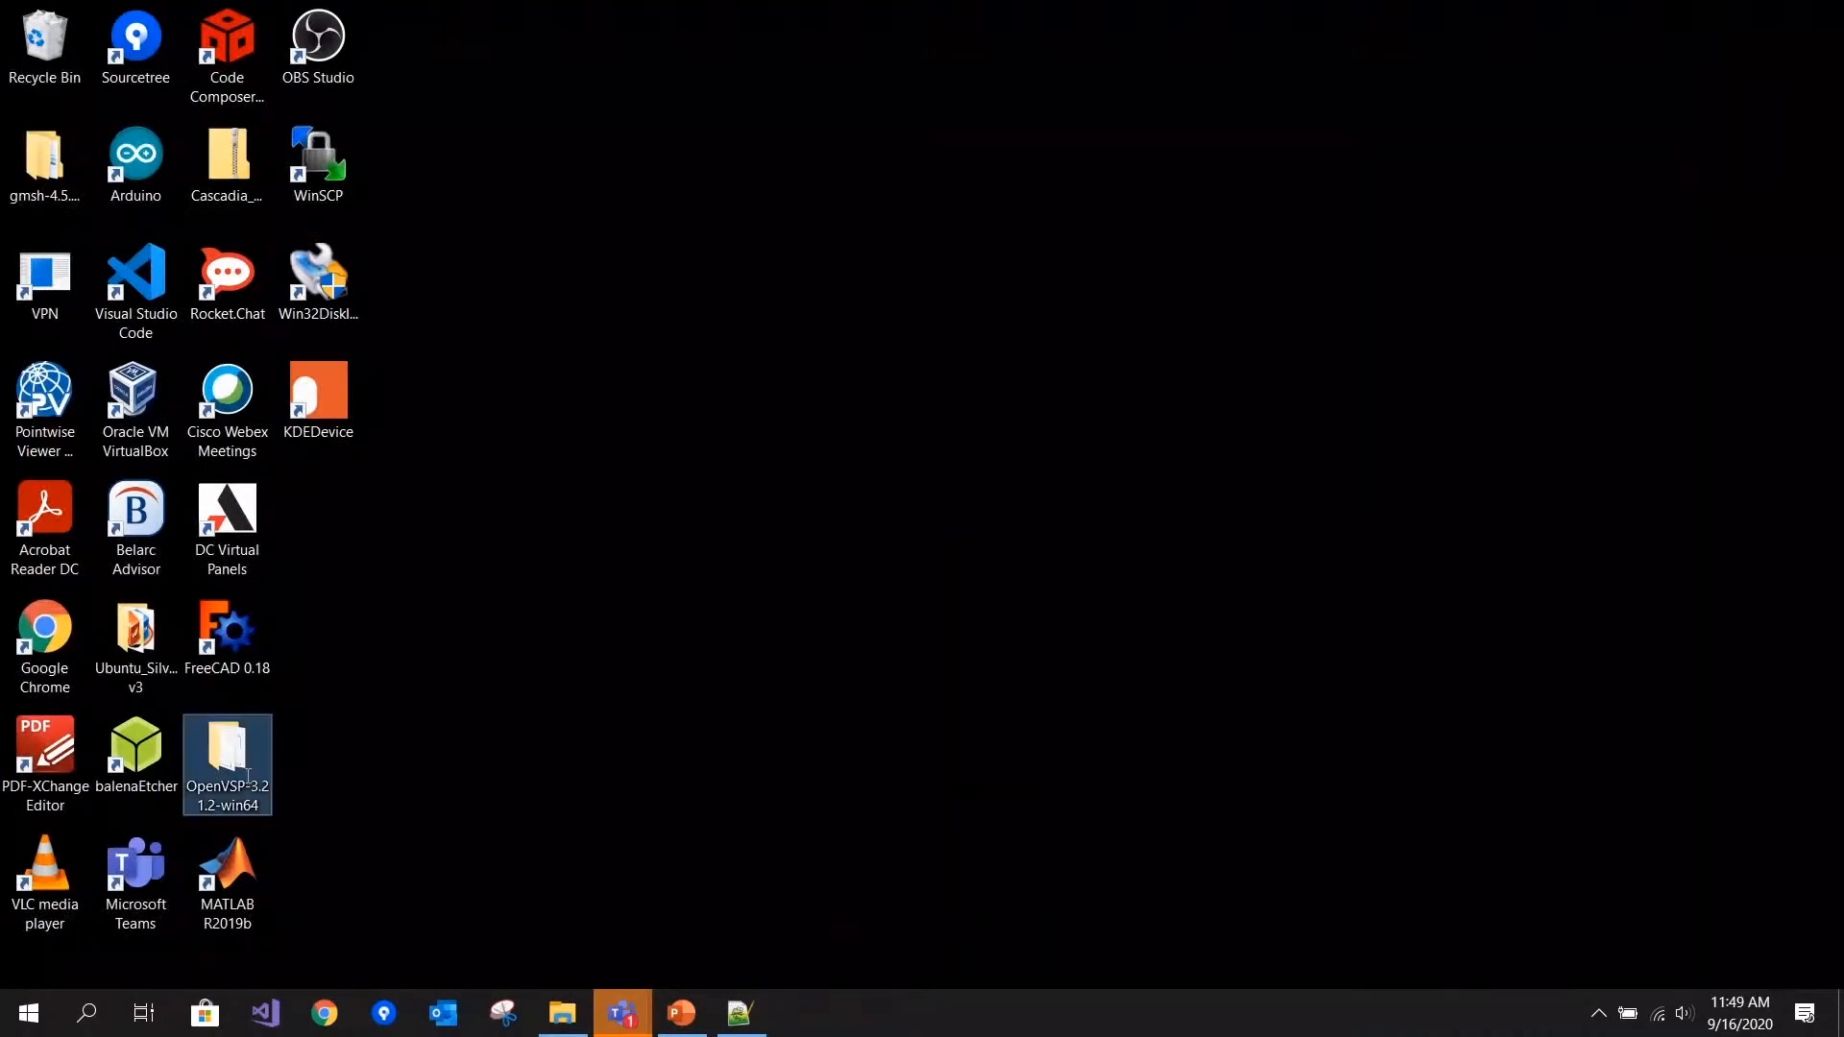
left_click(268, 751)
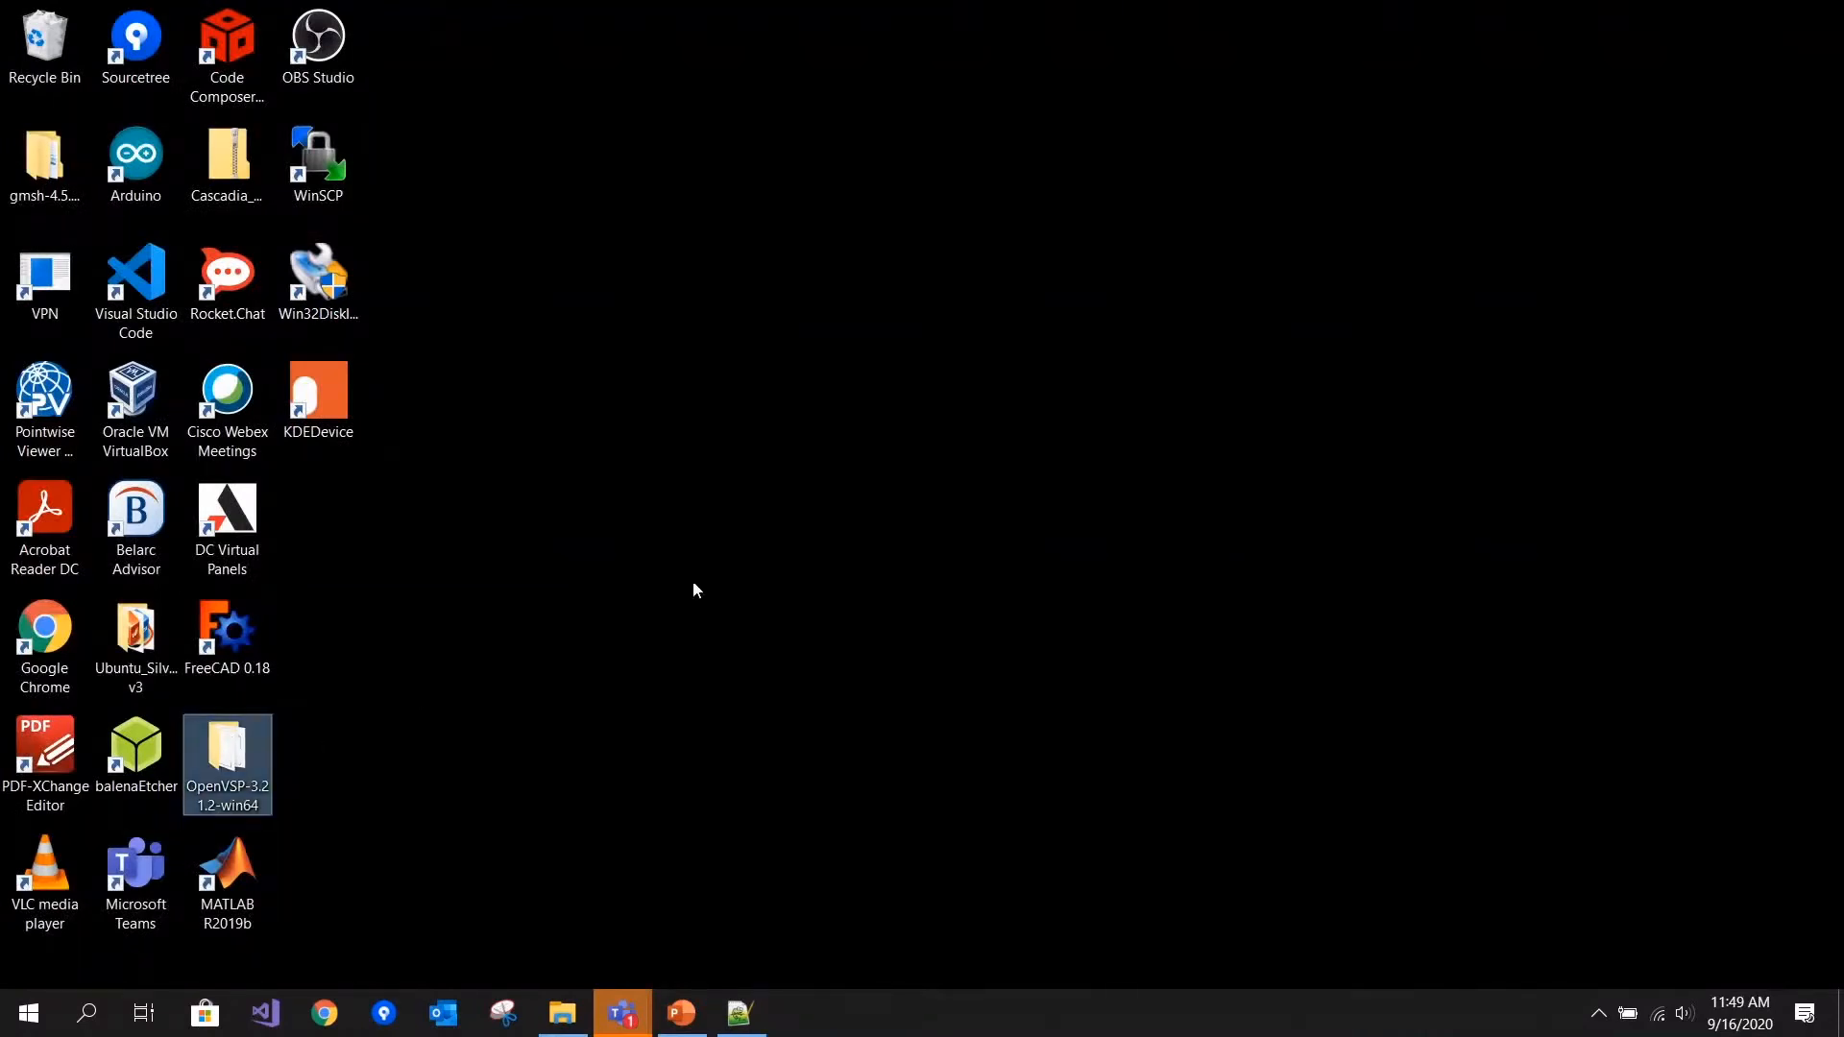
key("Return")
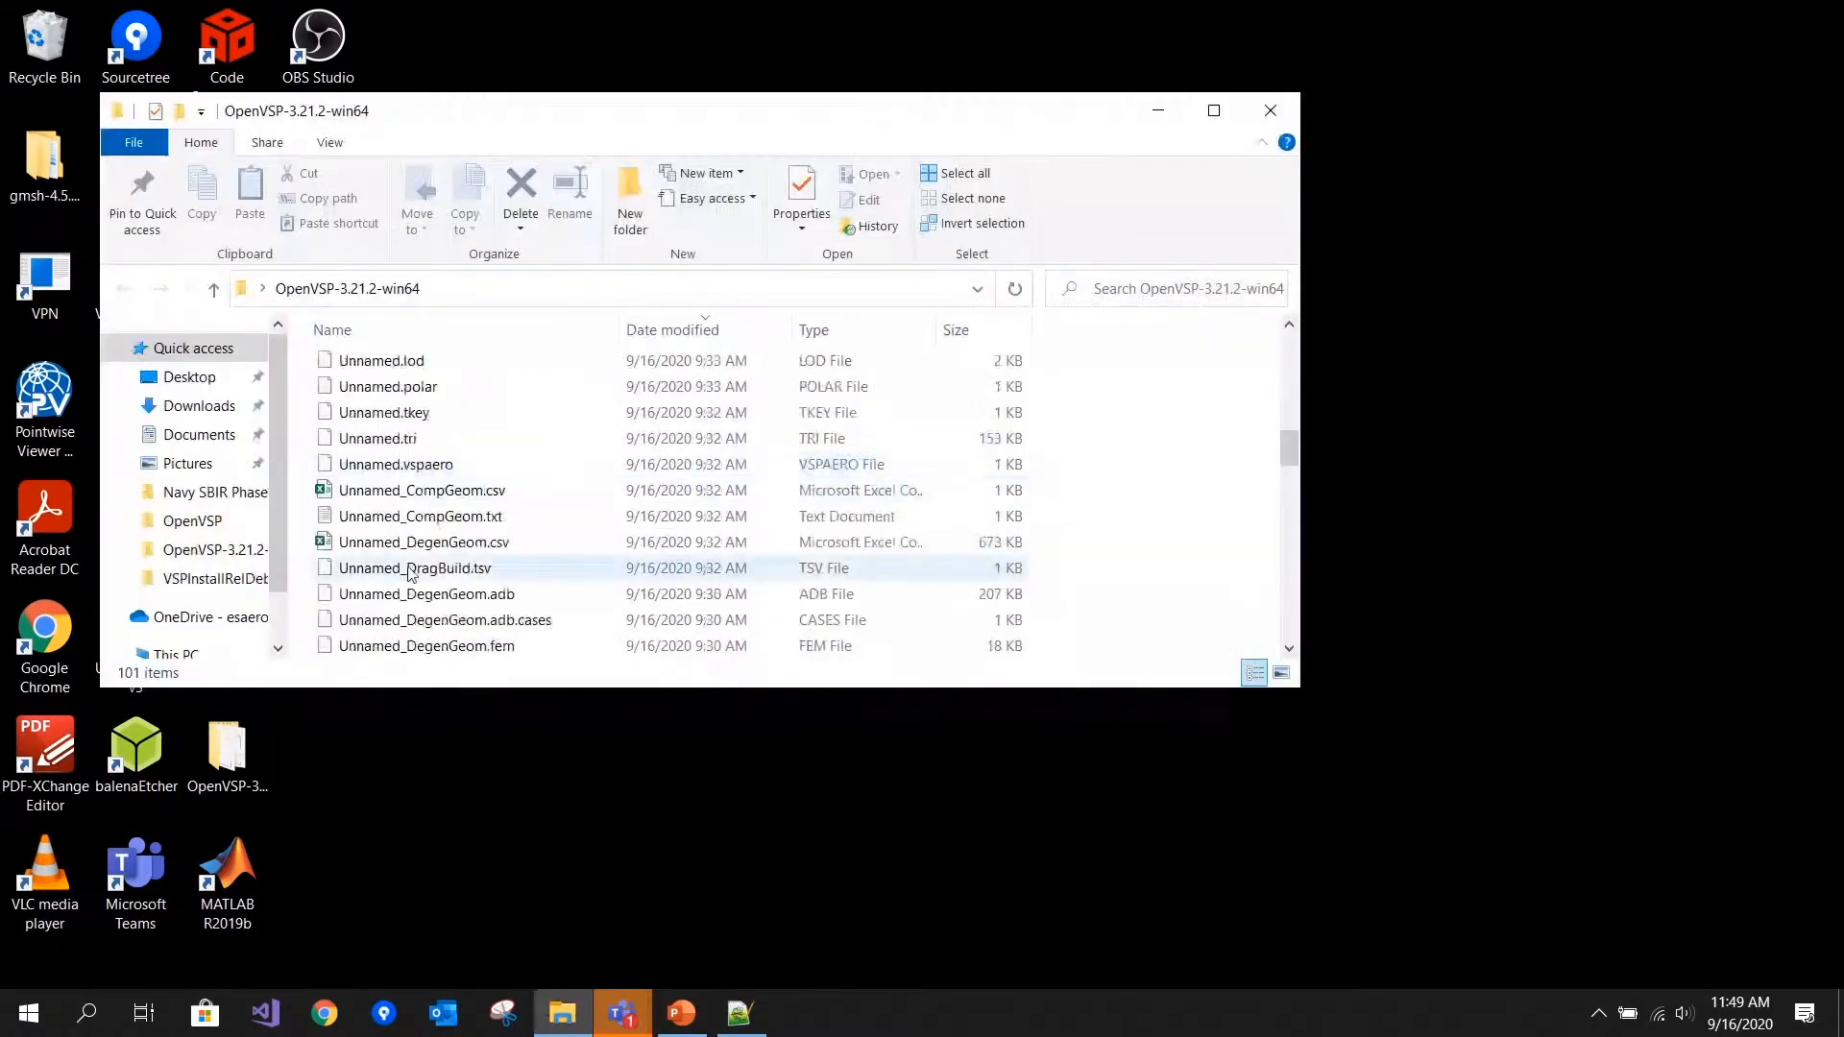
scroll(384, 451, "down", 20)
double_click(379, 439)
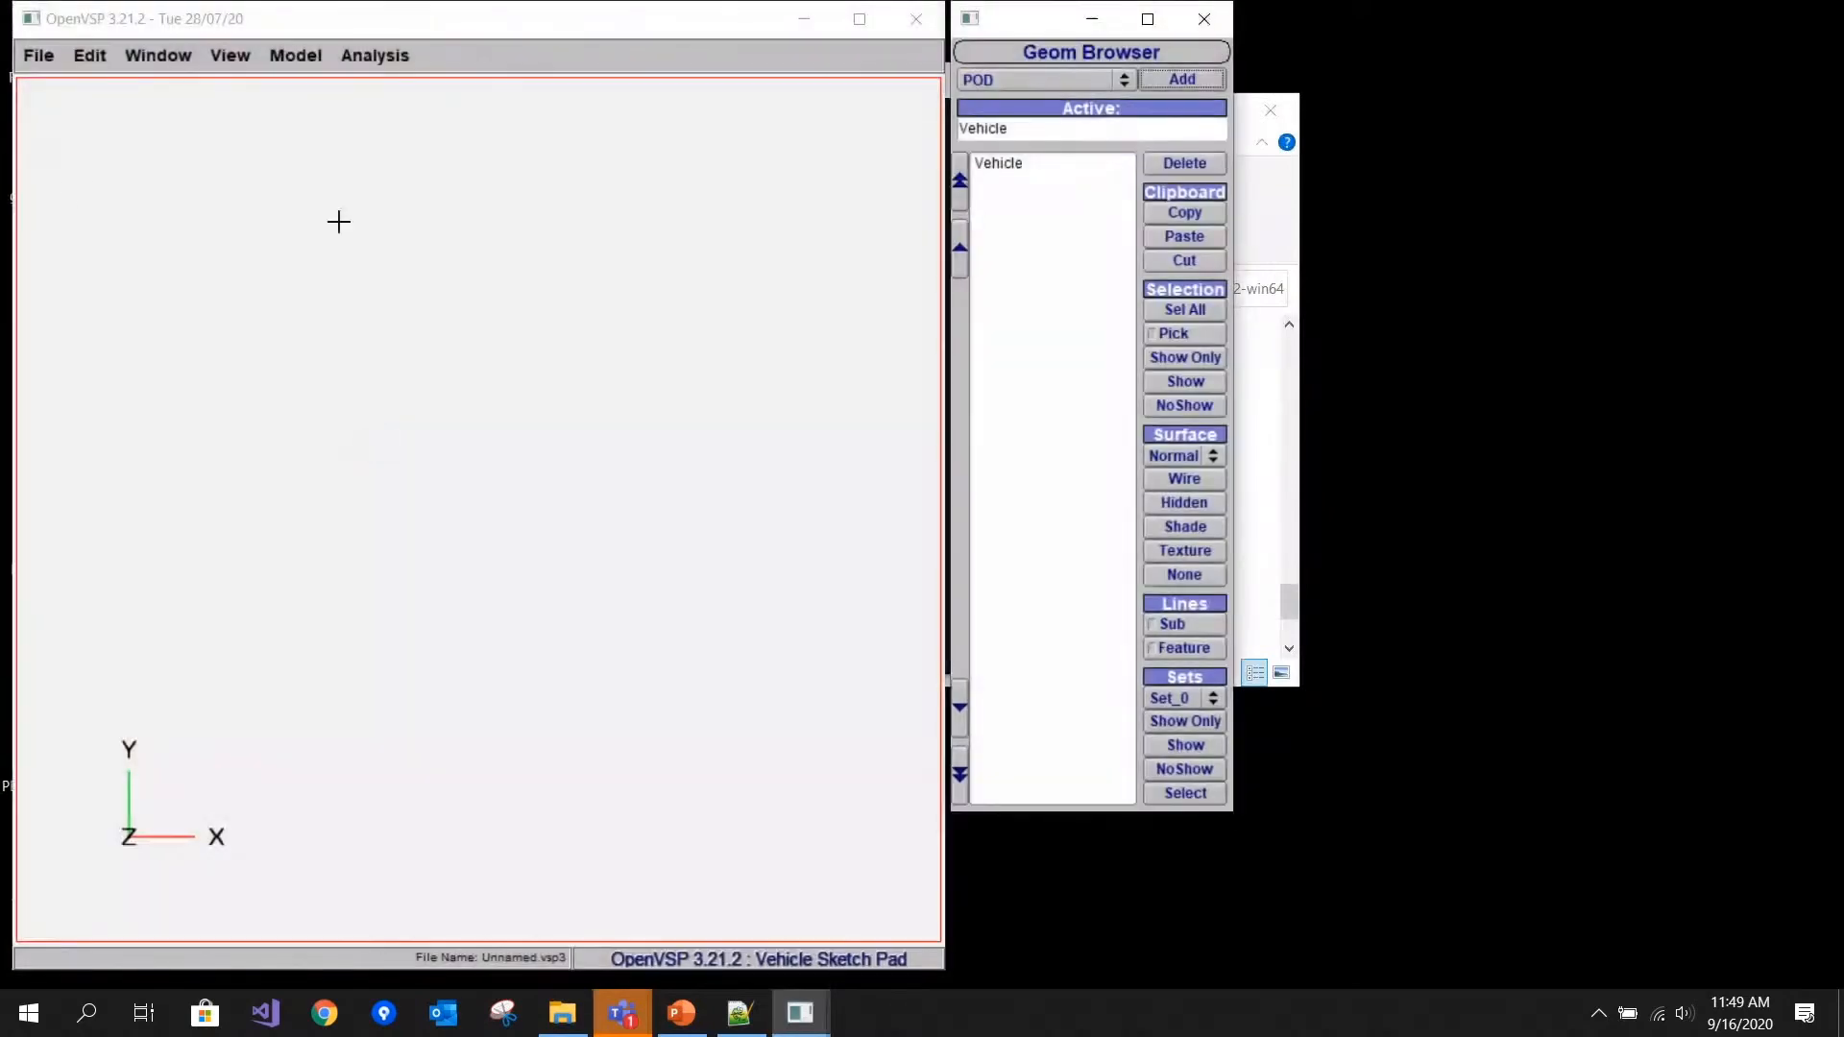
- Open the BasicAirplane.vsp3 model in the empty session
left_click(39, 55)
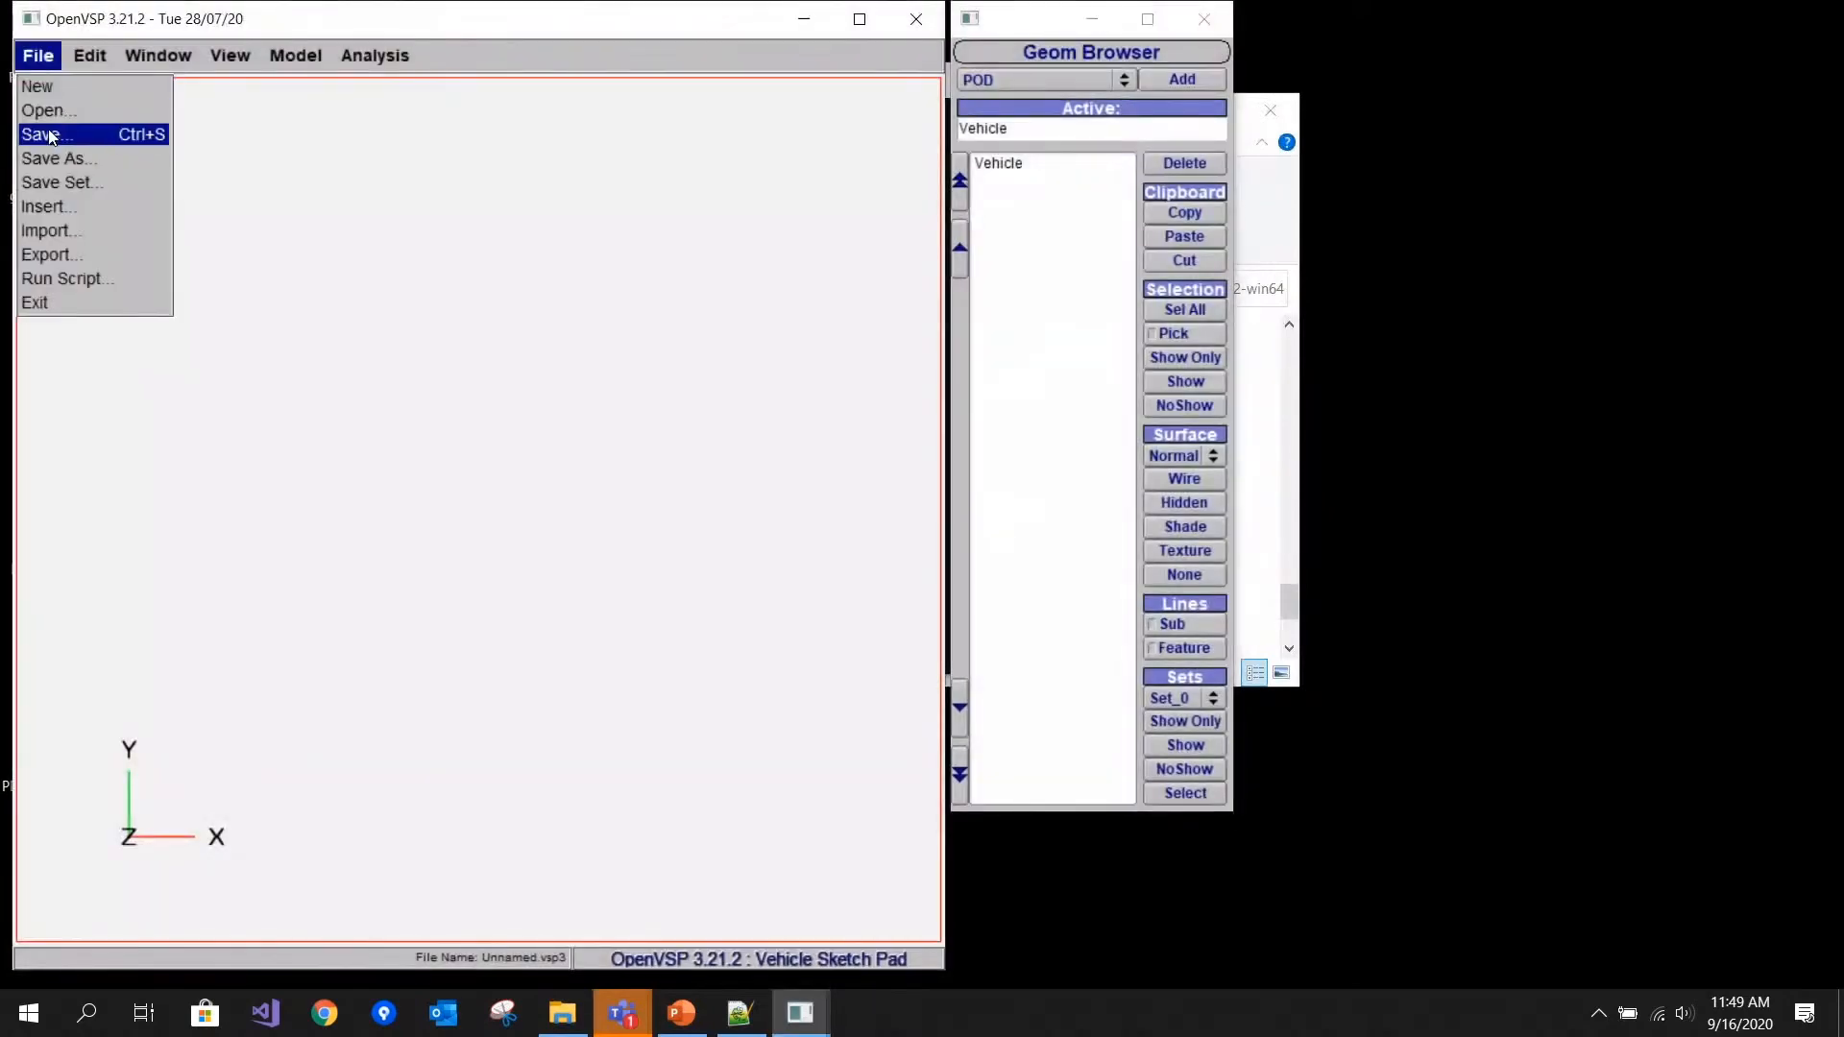
left_click(48, 110)
left_click(230, 367)
left_click(230, 526)
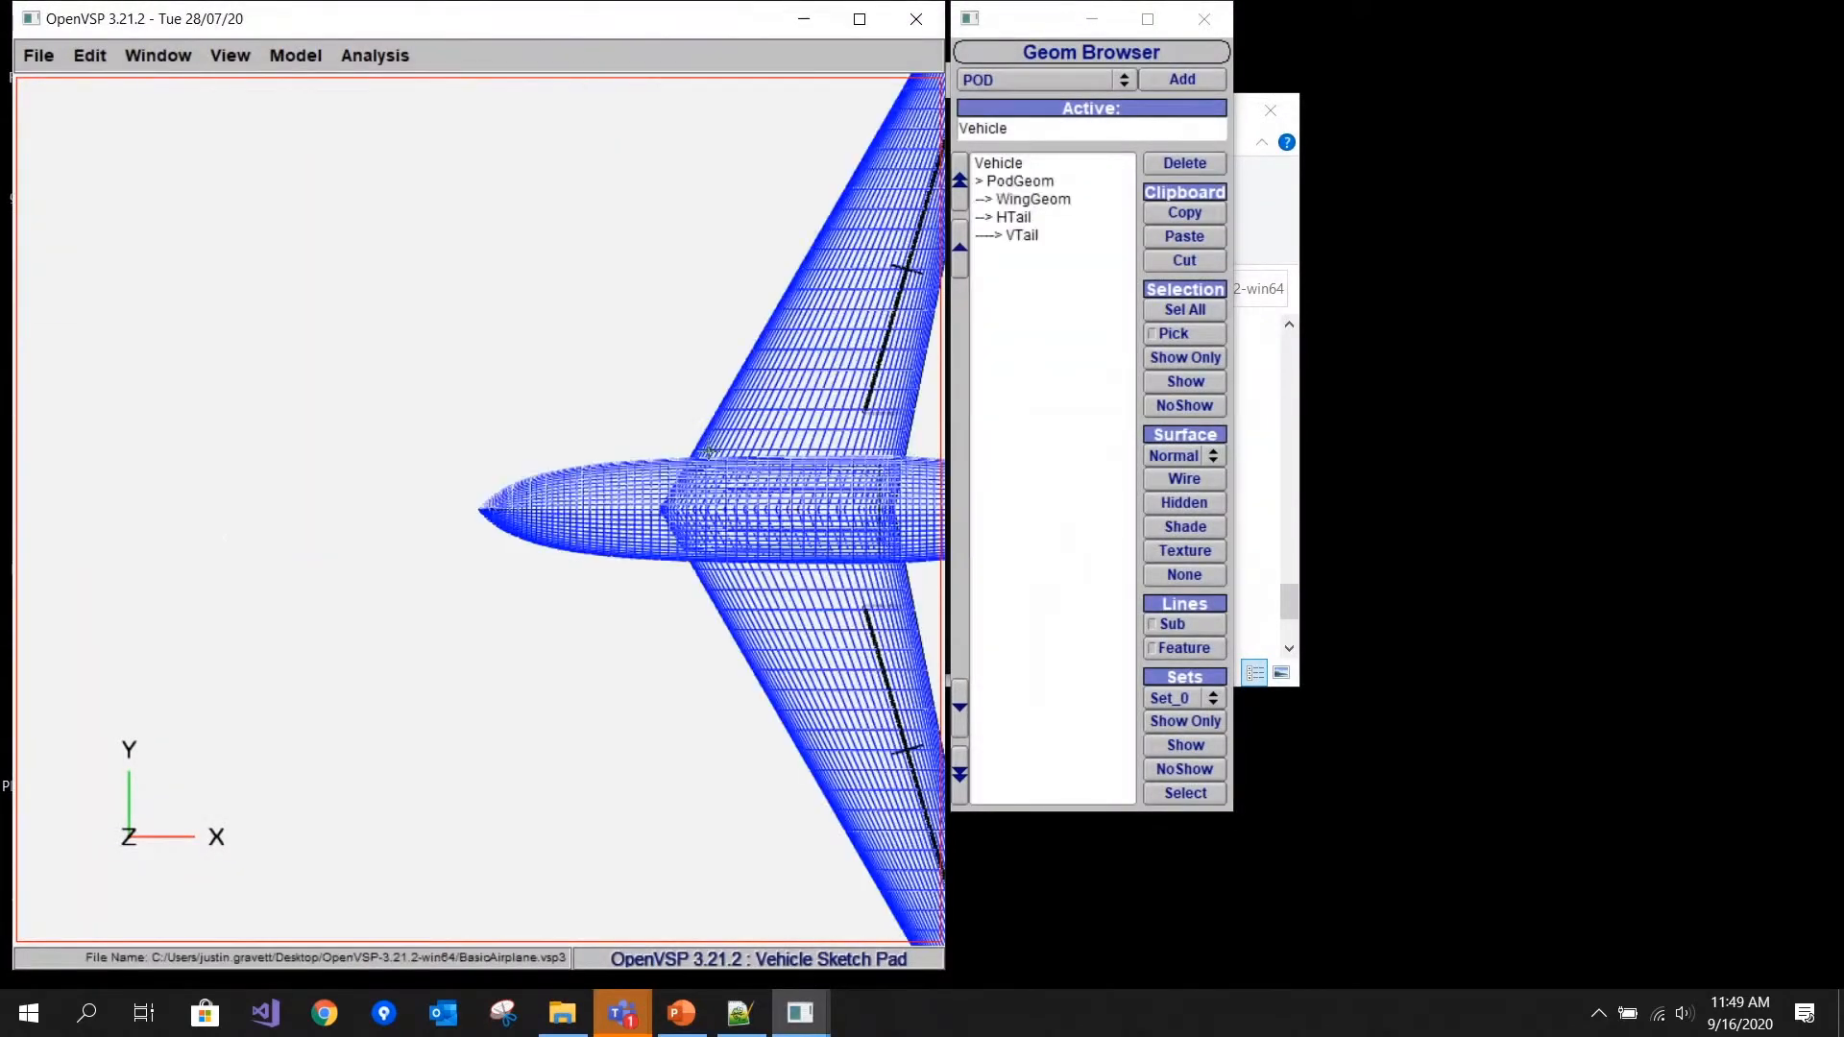
- Delete the control surface sub-surfaces from WingGeom, HTail and VTail
mouse_move(614, 461)
left_mouse_down()
mouse_move(751, 283)
mouse_move(739, 298)
left_mouse_up()
left_click(1033, 199)
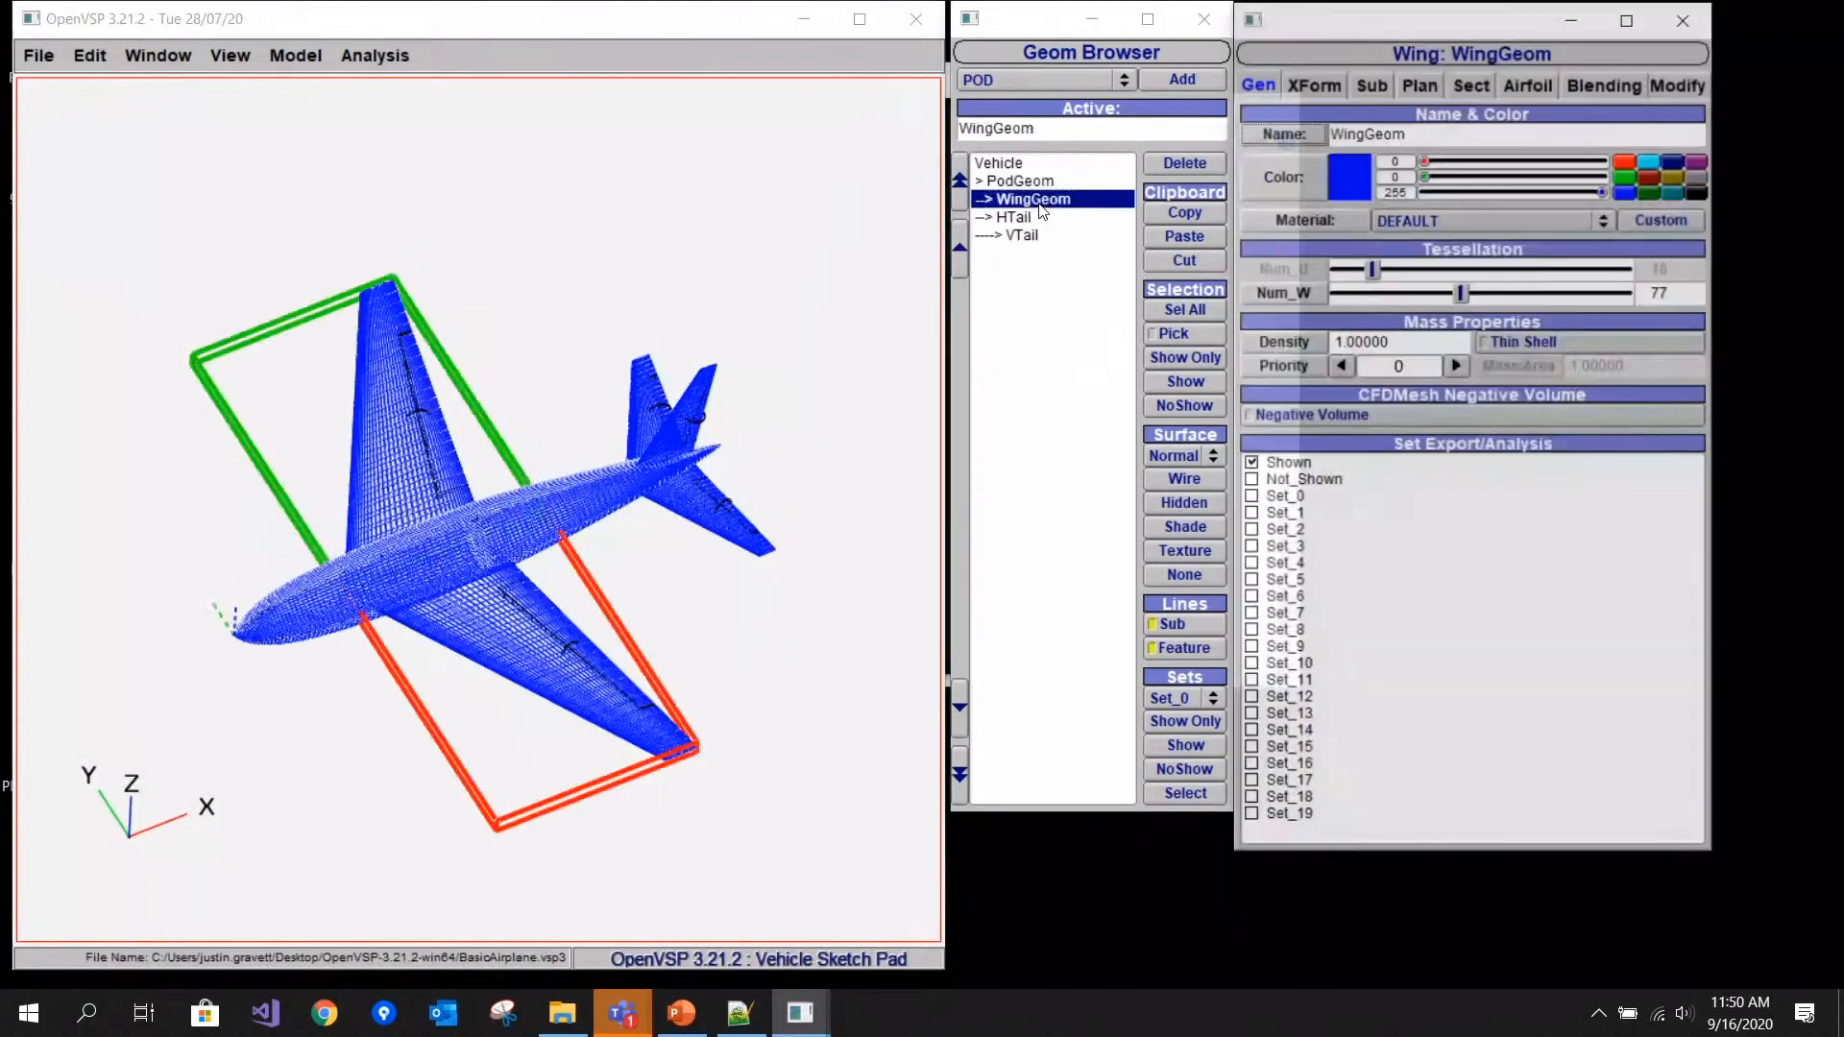
left_click(1389, 85)
left_click(1285, 152)
left_click(1437, 262)
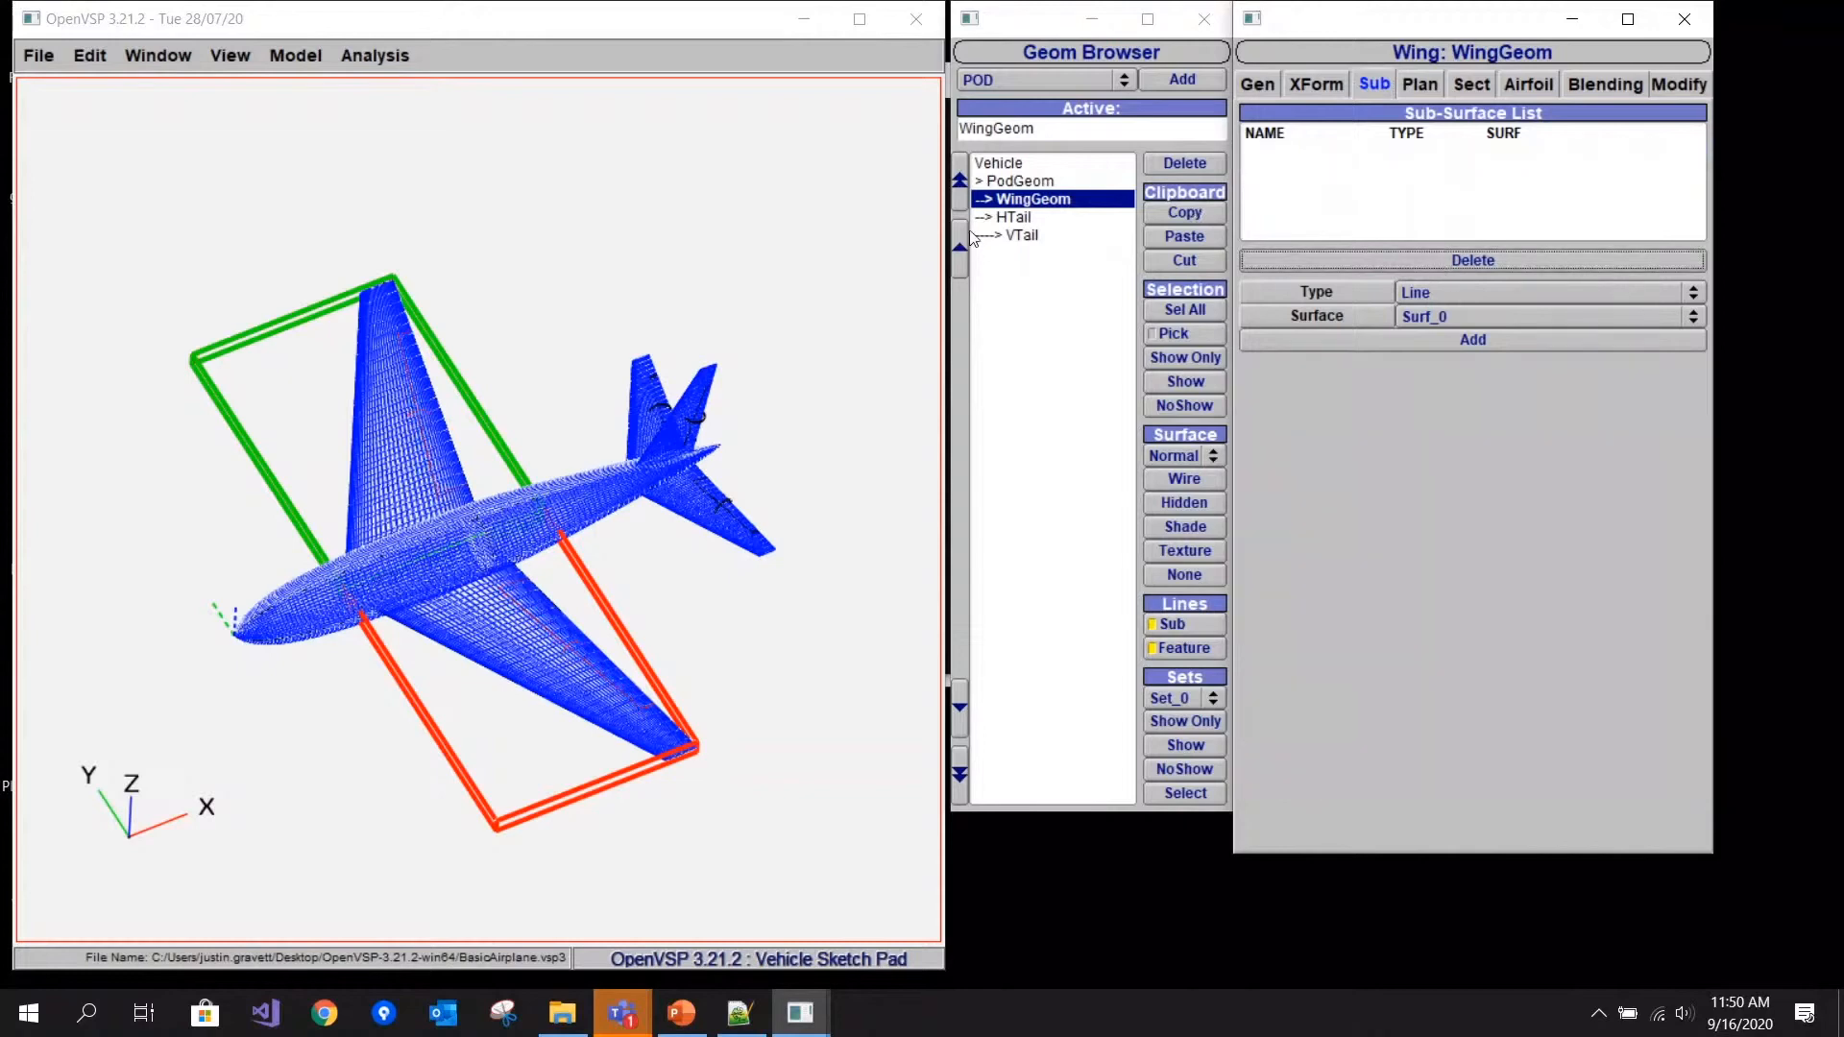
left_click(1043, 217)
left_click(1355, 152)
left_click(1382, 262)
left_click(1066, 242)
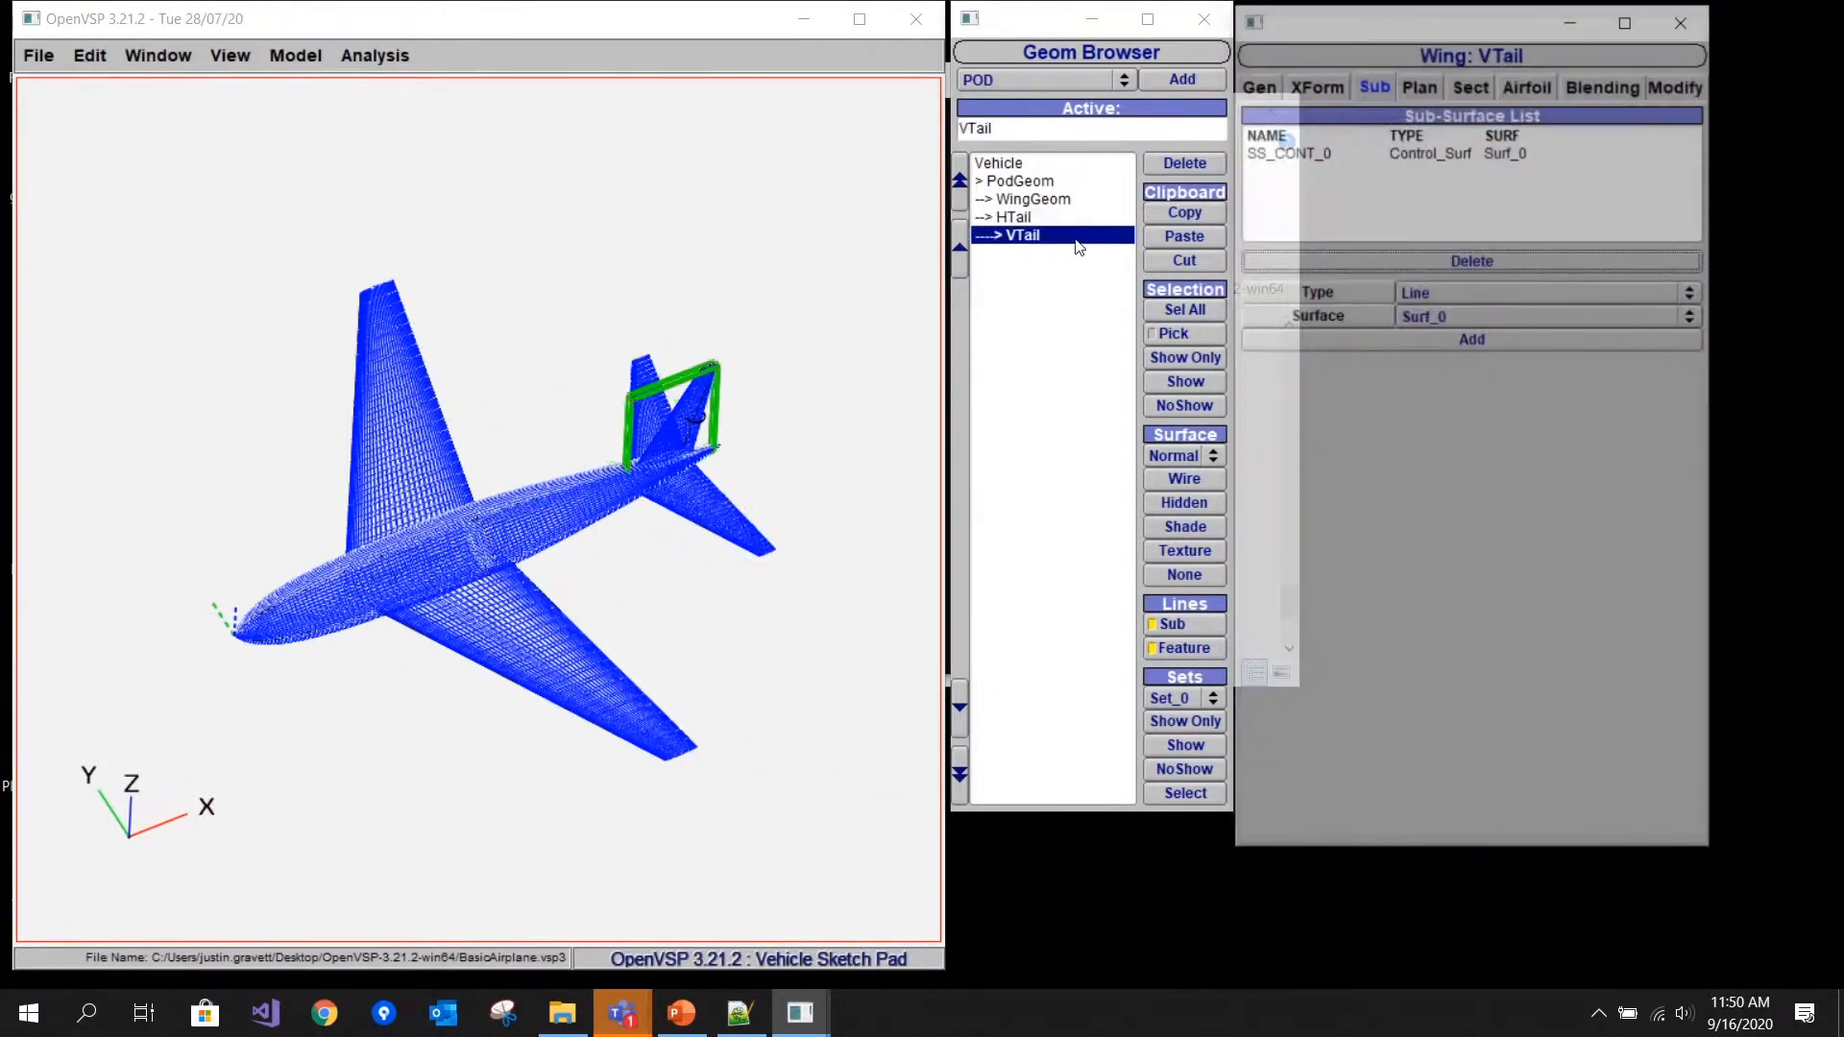
left_click(1289, 153)
left_click(1349, 262)
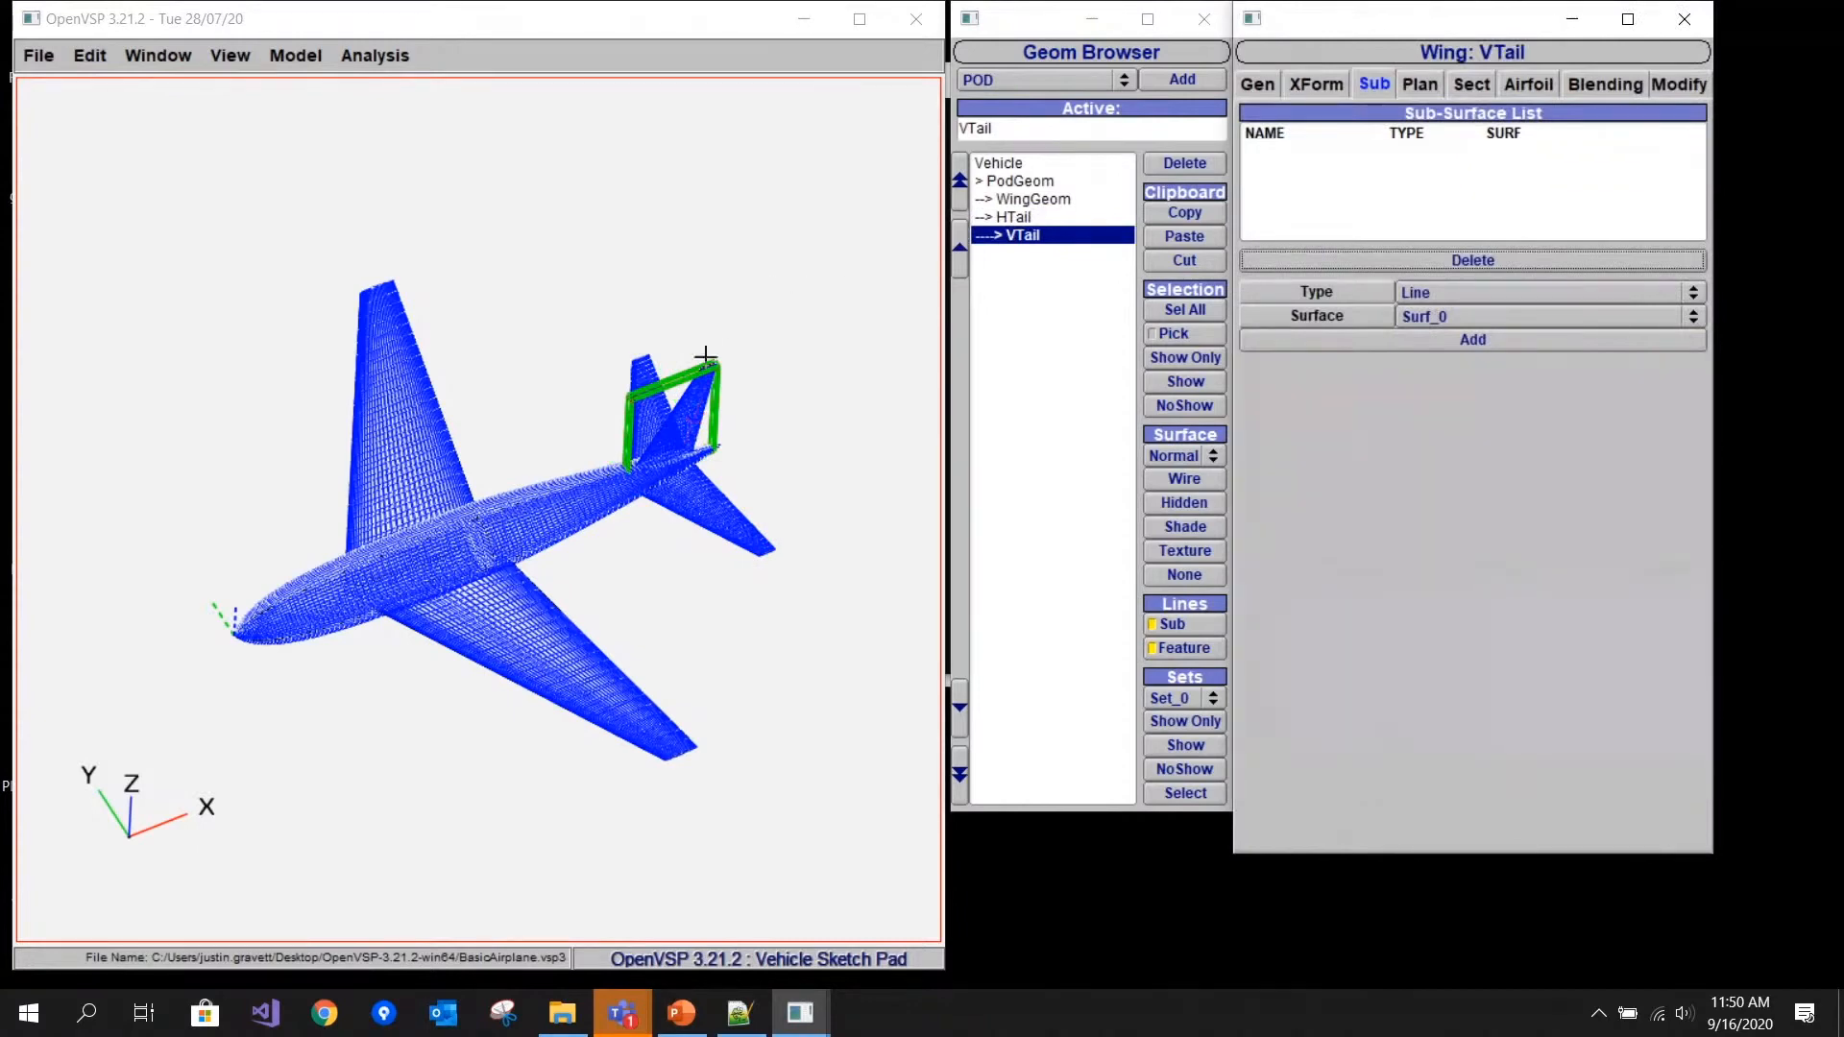
- Add a PROP component under WingGeom and set its relative X location to -0.761
left_click(1063, 185)
left_click(1062, 199)
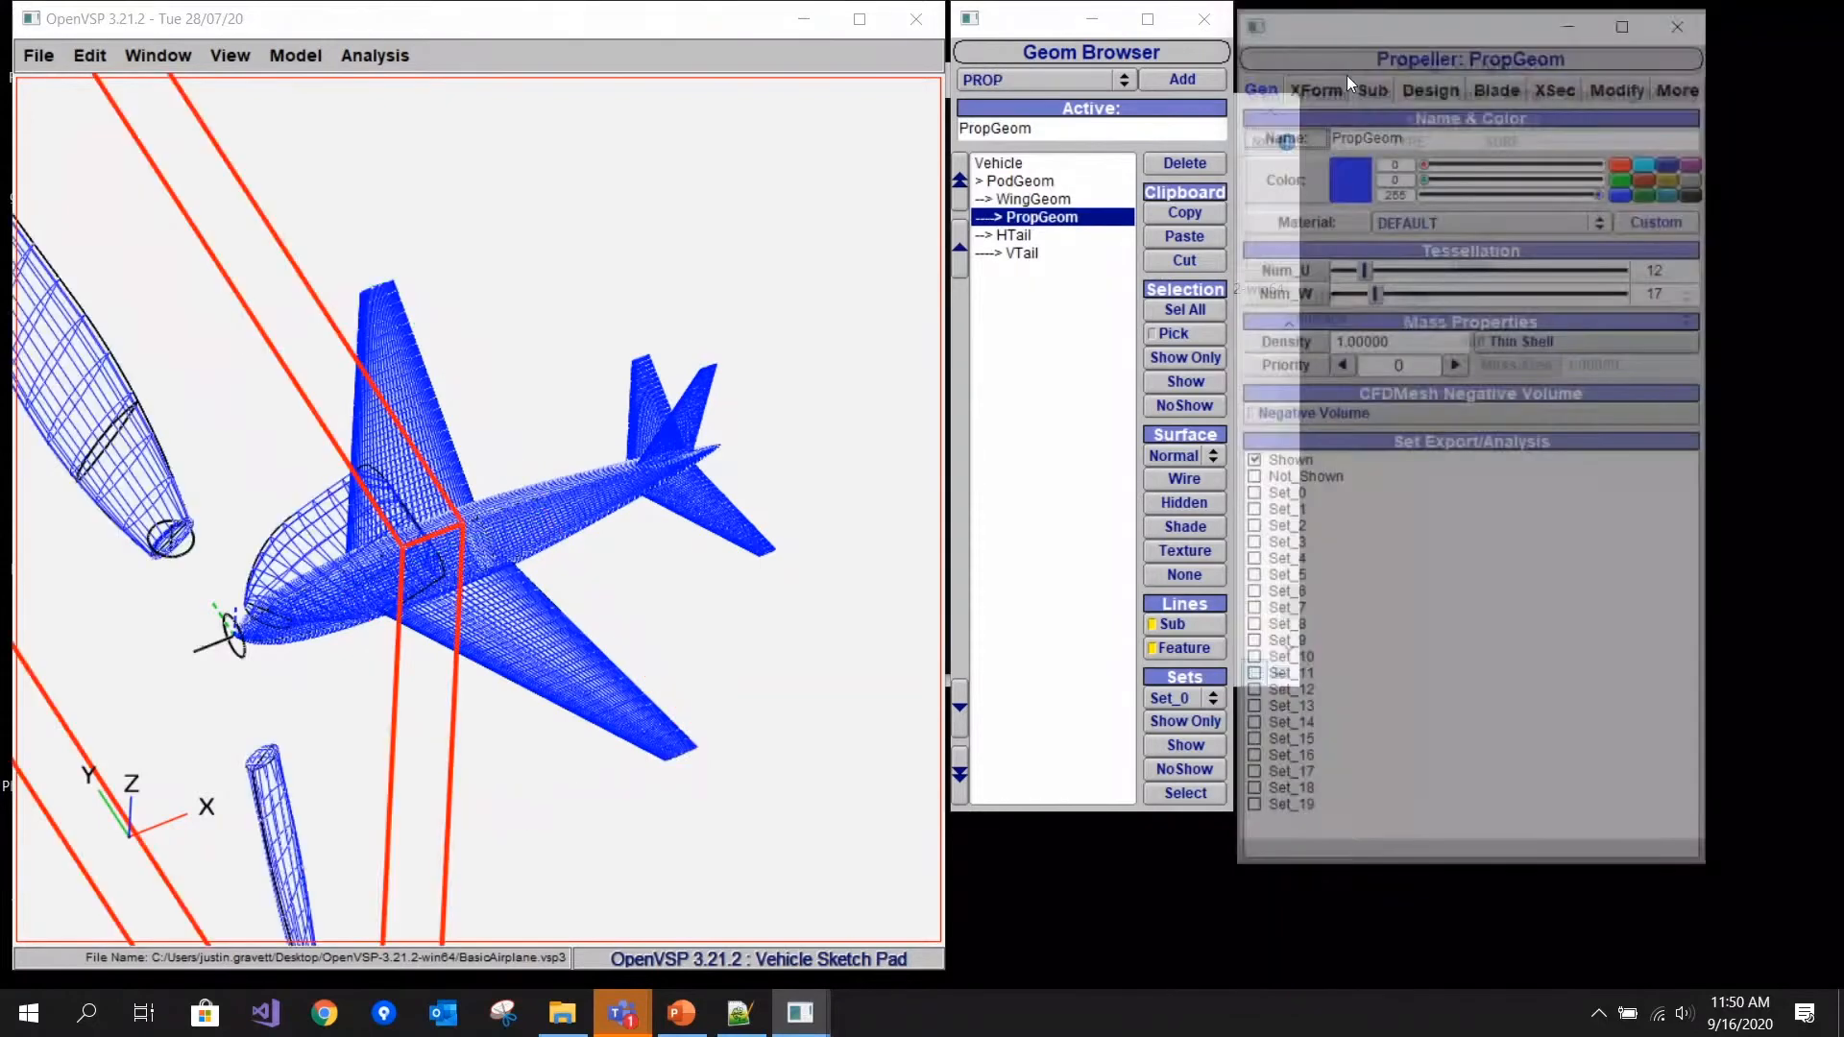
left_click(1323, 84)
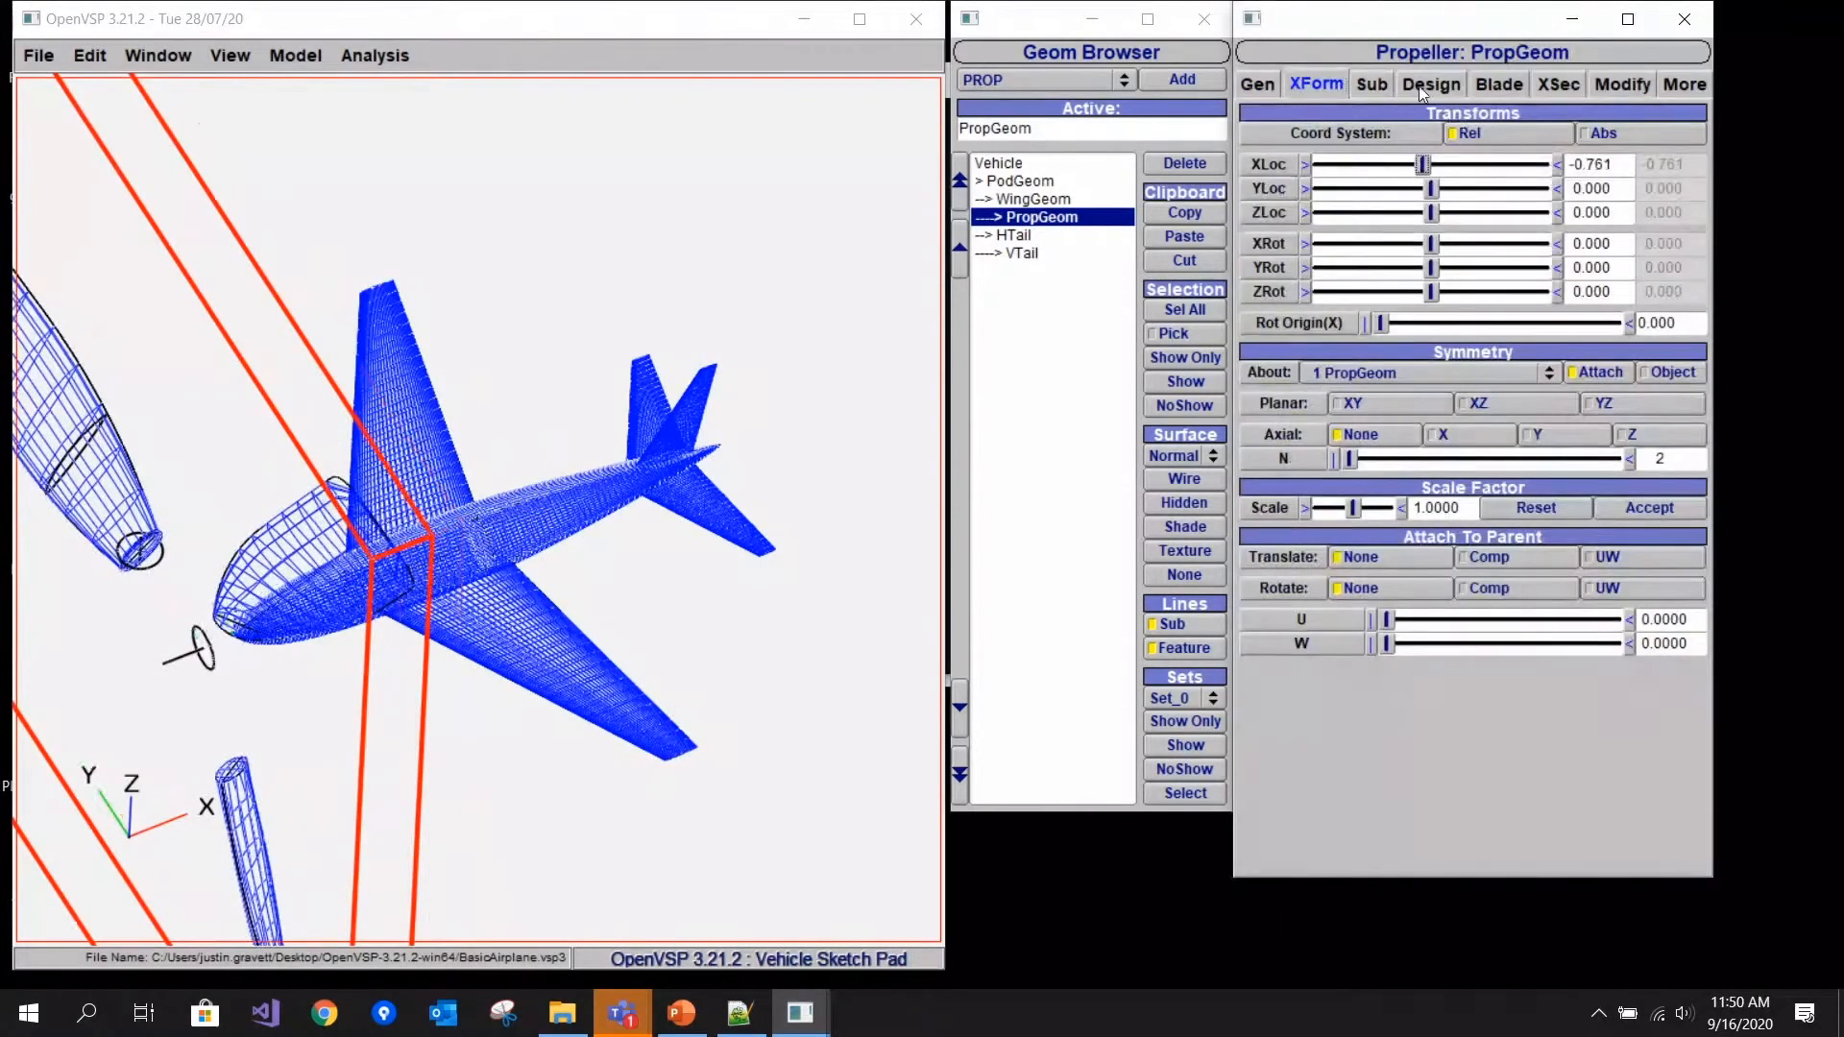
- Set the new propeller's diameter to 7 in its design parameters
left_click(1404, 89)
double_click(1672, 181)
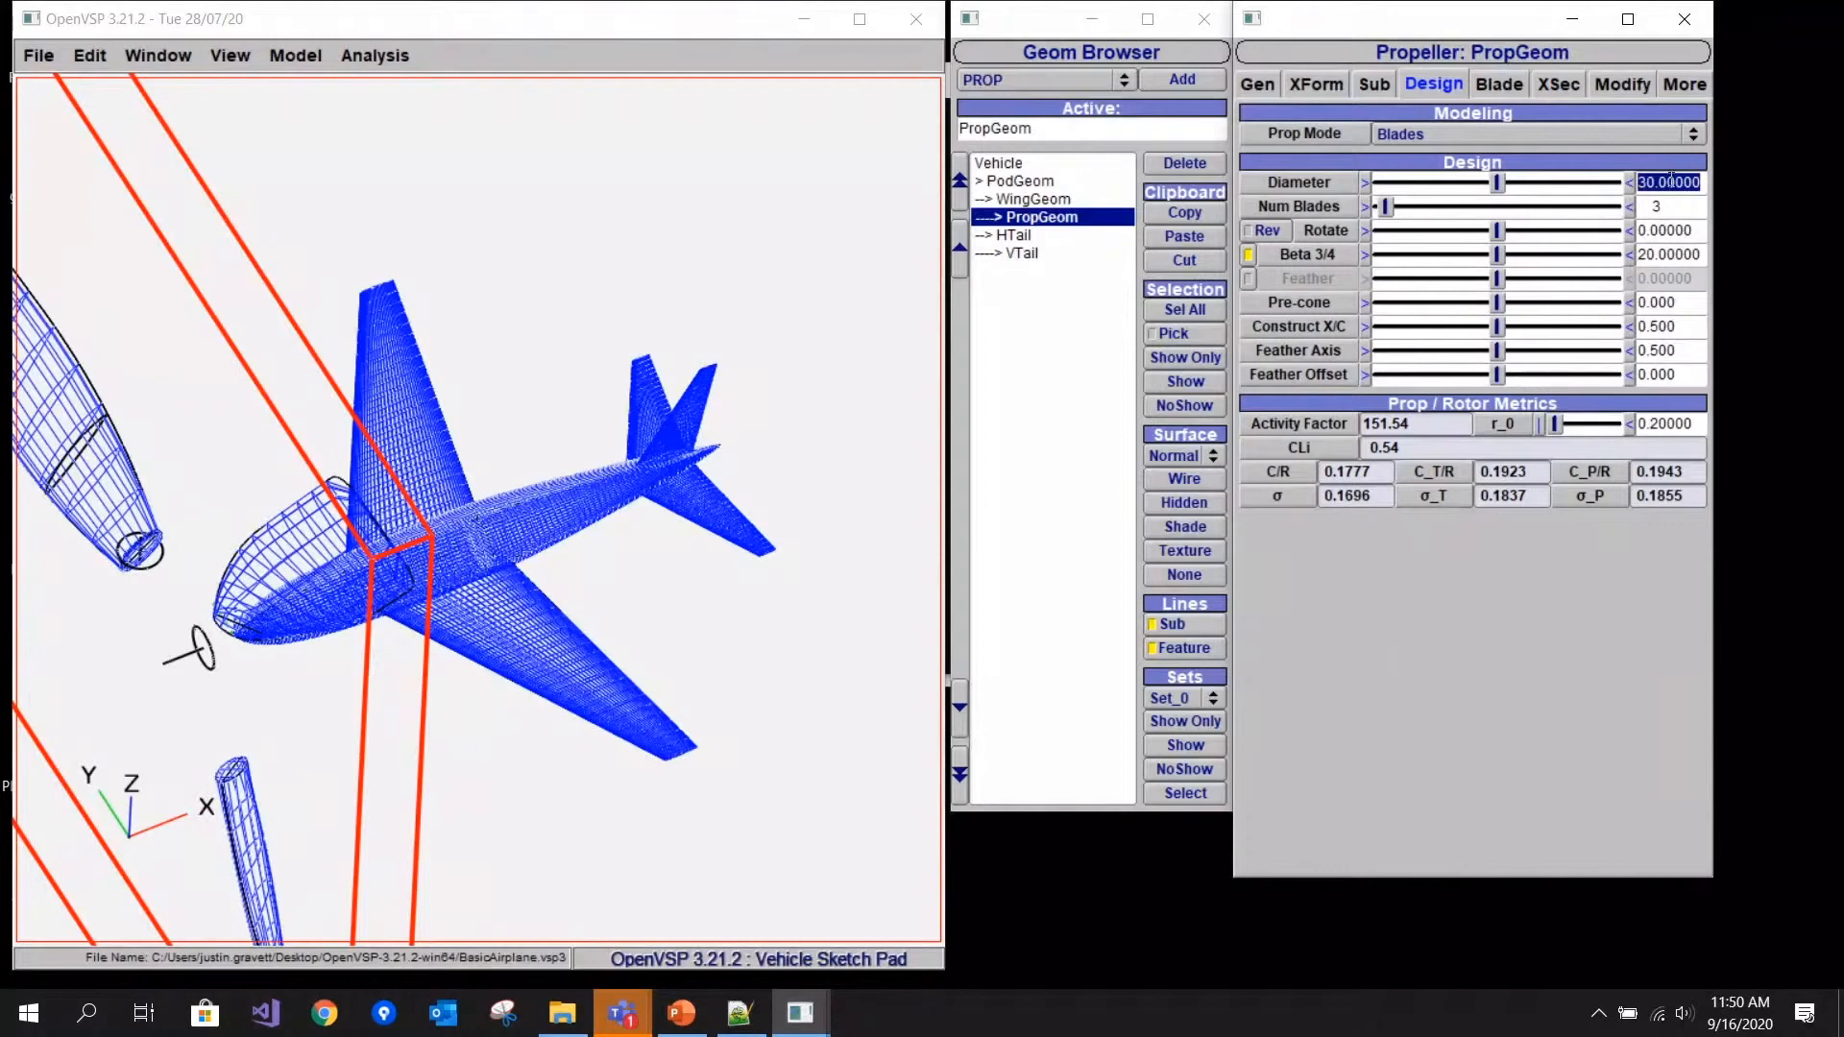
type("7")
key("Return")
left_click_drag(672, 488, 547, 386)
- Open the VSPAERO analysis and set the number of alpha points to 1
left_click(375, 55)
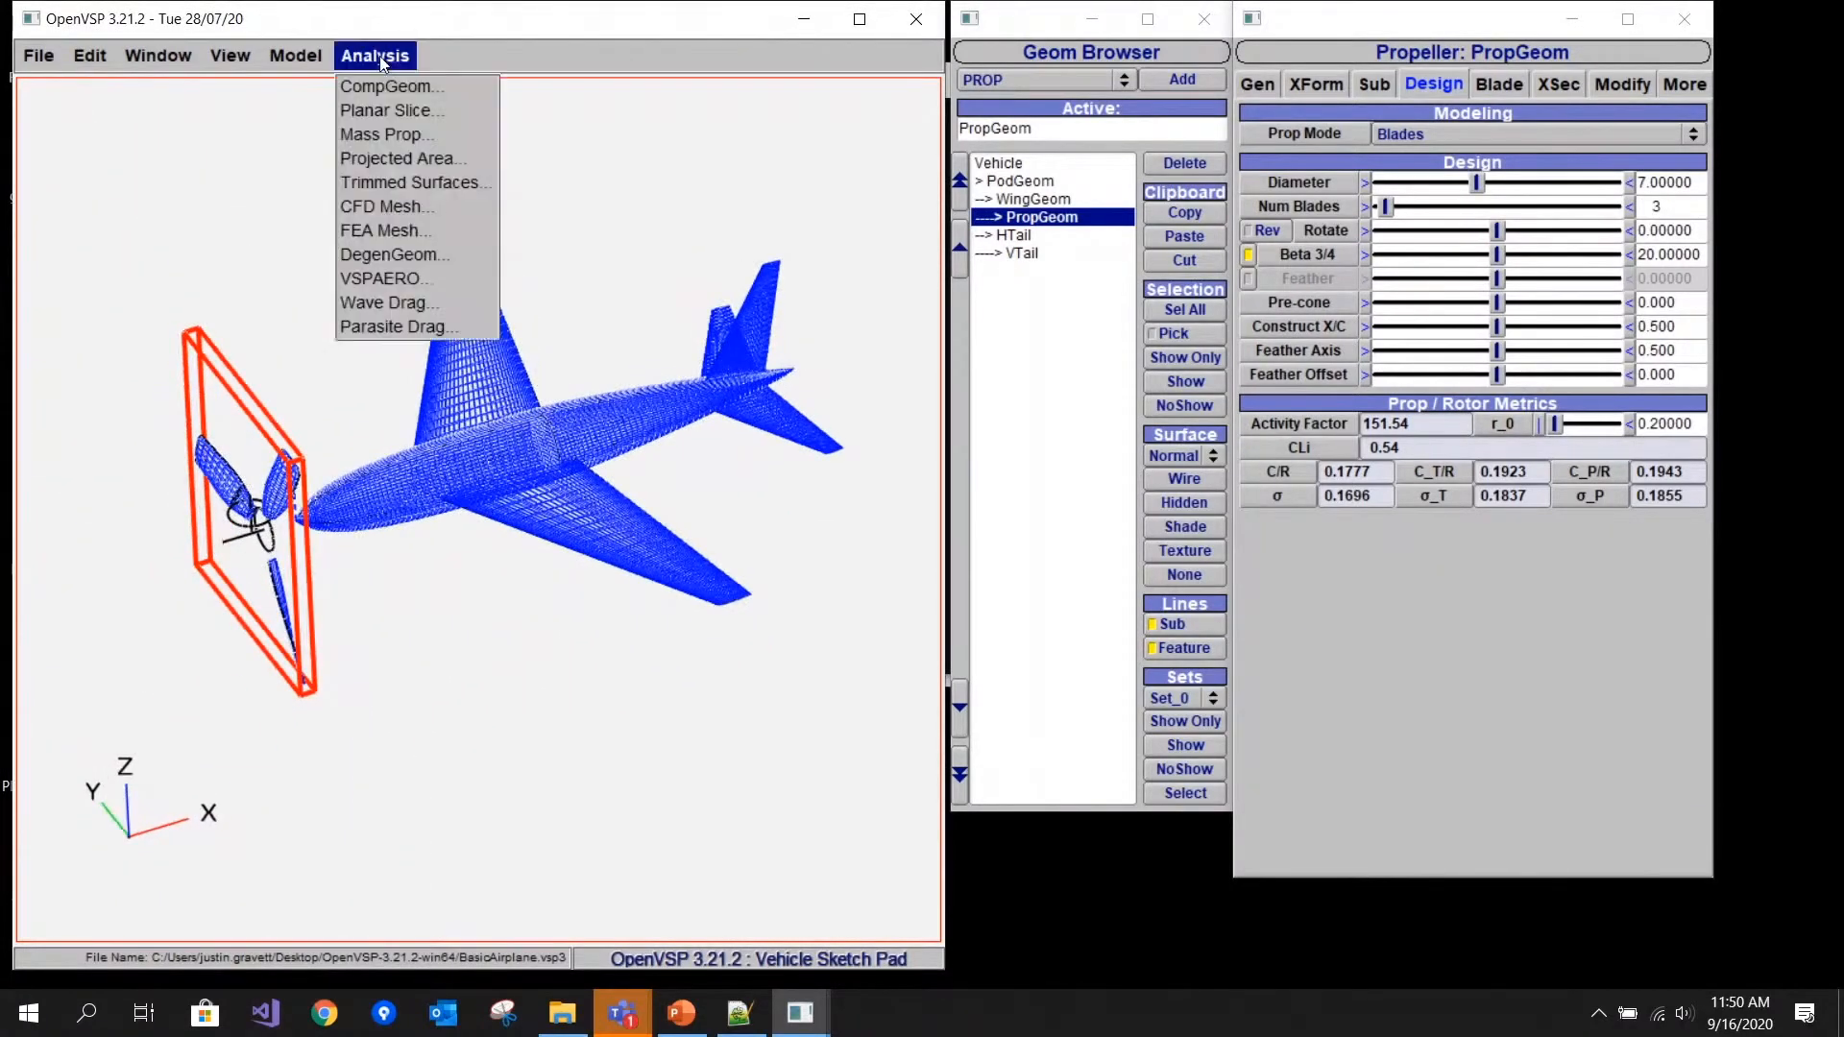
left_click(390, 279)
double_click(832, 261)
type("1")
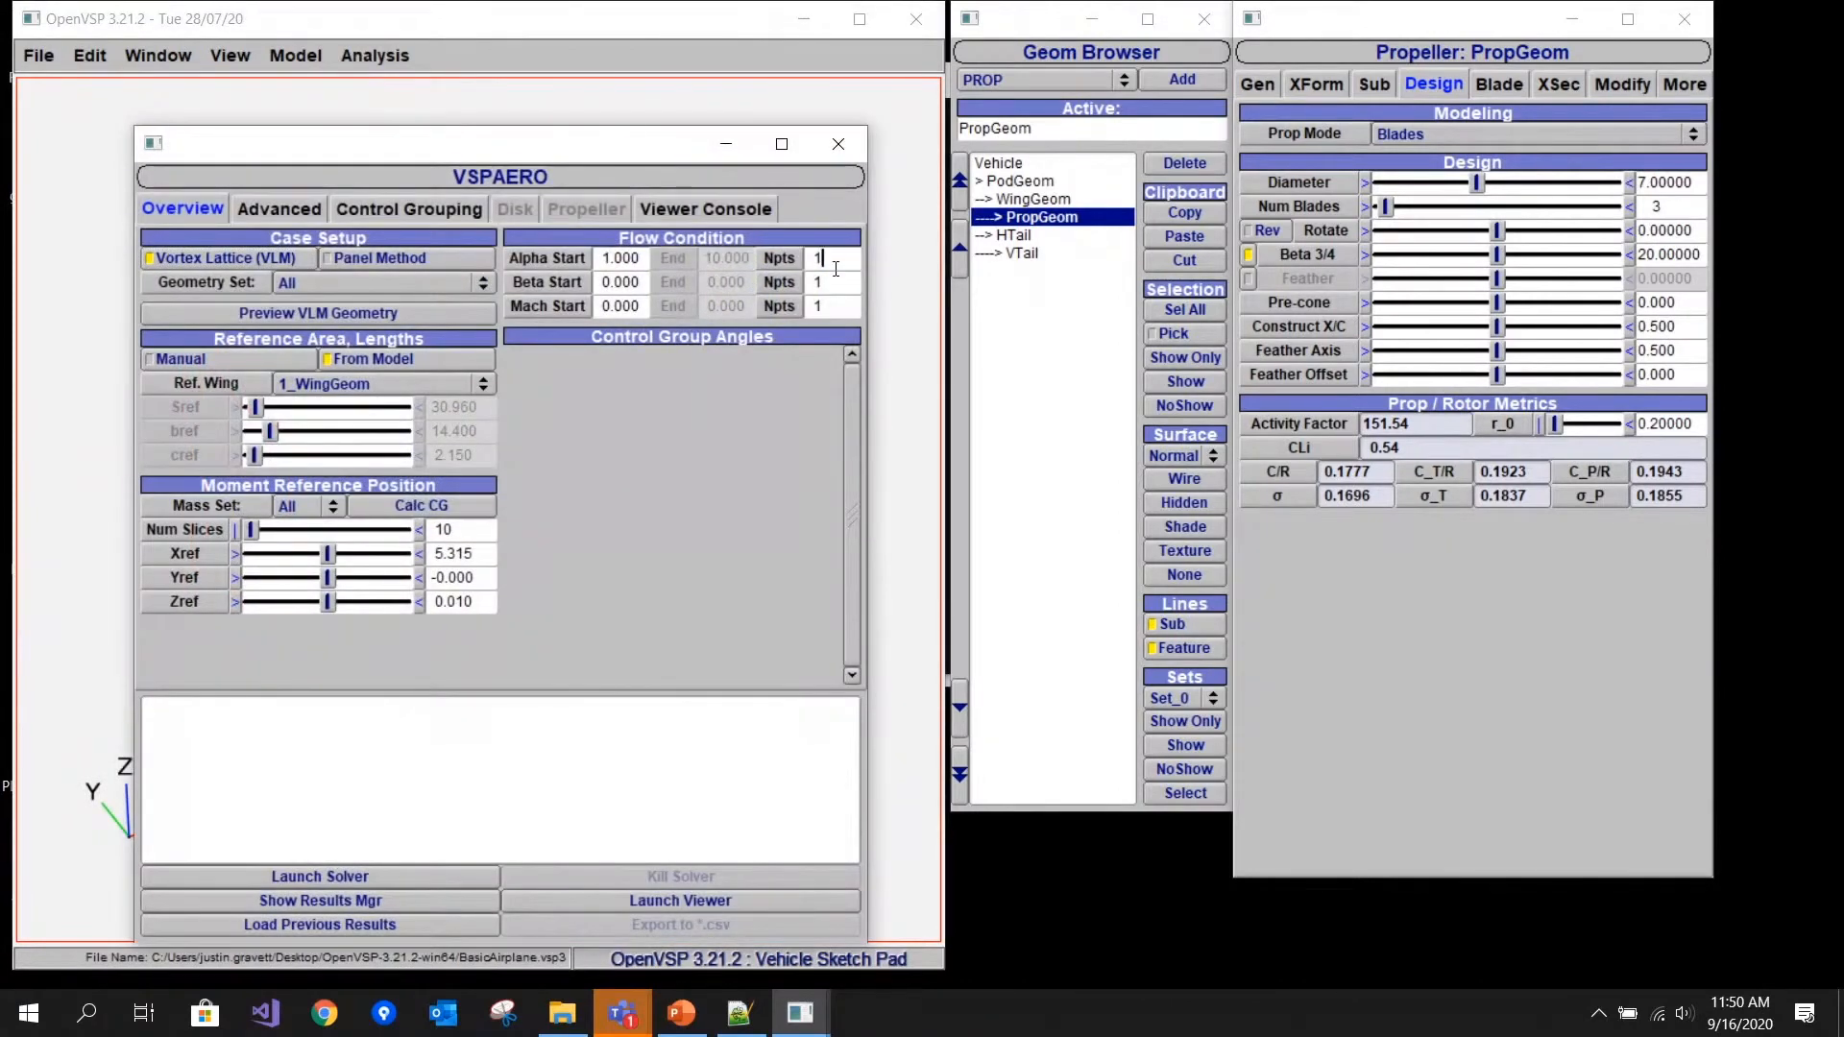
- Enable the Rotating Blades propeller representation in the advanced settings and open the propeller time-step and RPM settings
left_click(263, 215)
left_click_drag(378, 154, 661, 124)
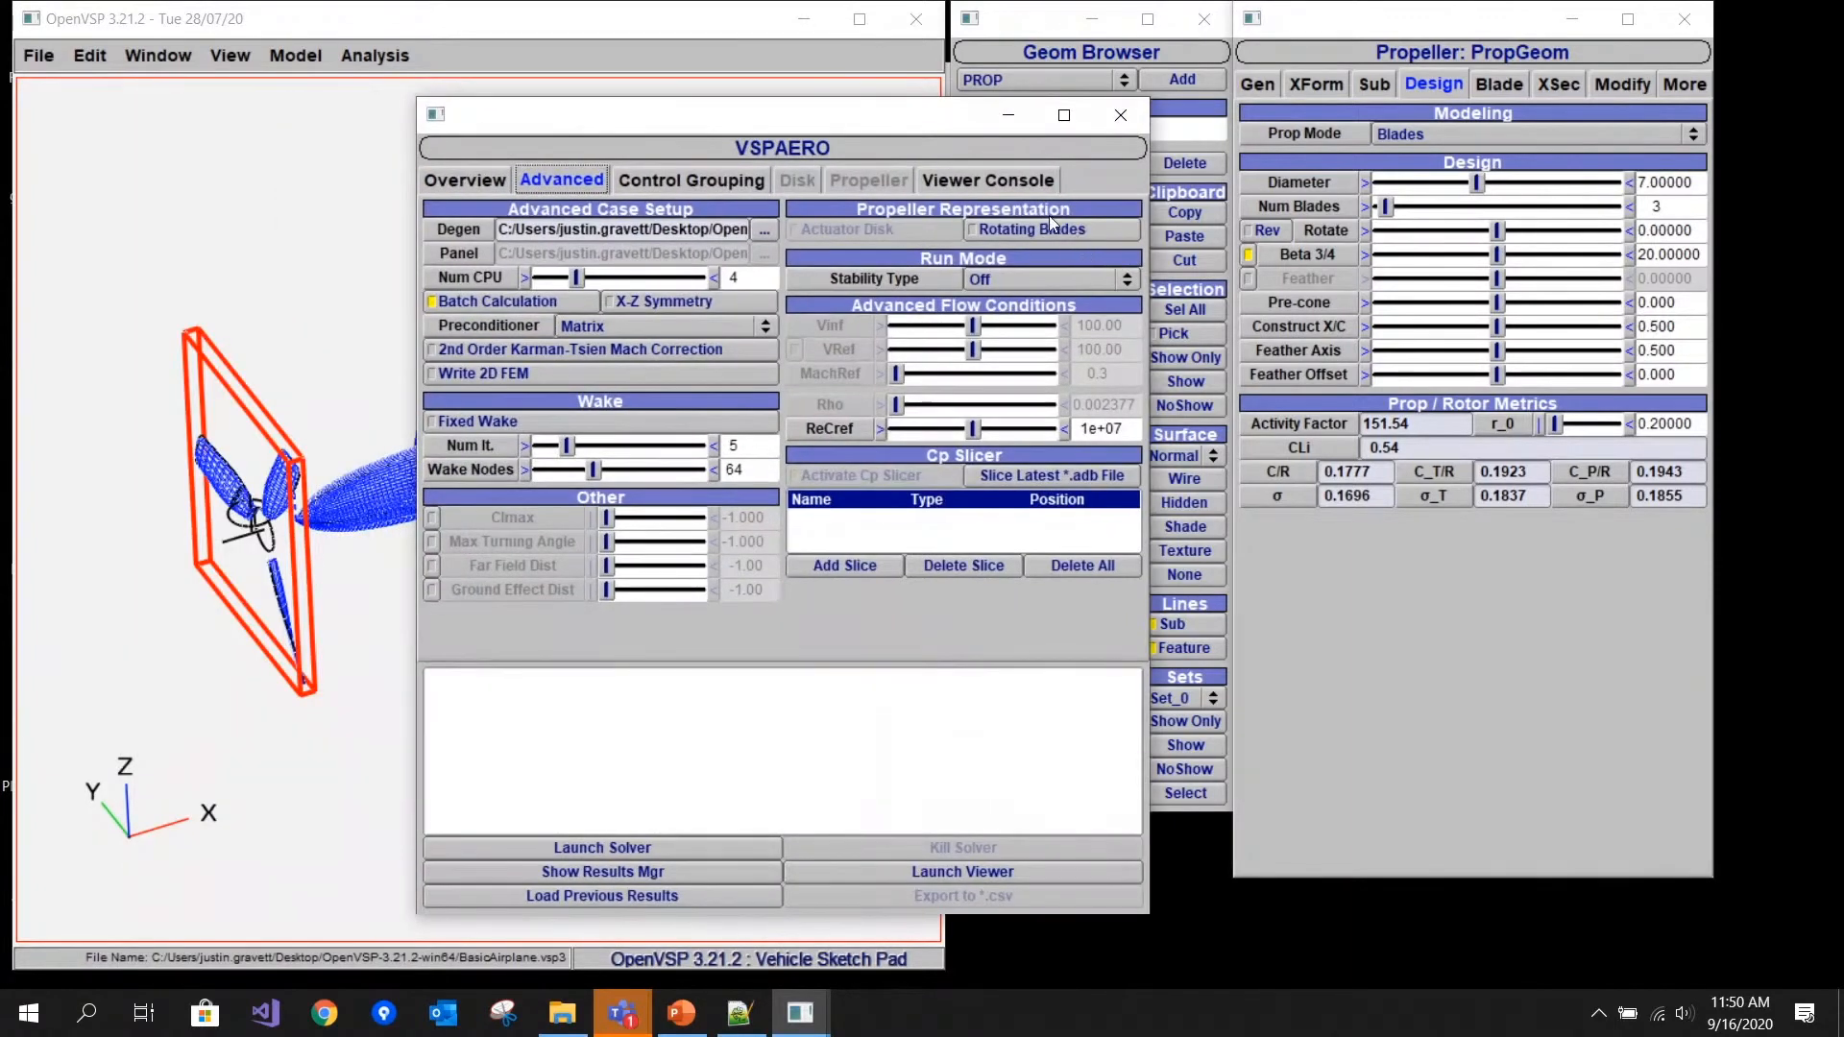
left_click(1080, 234)
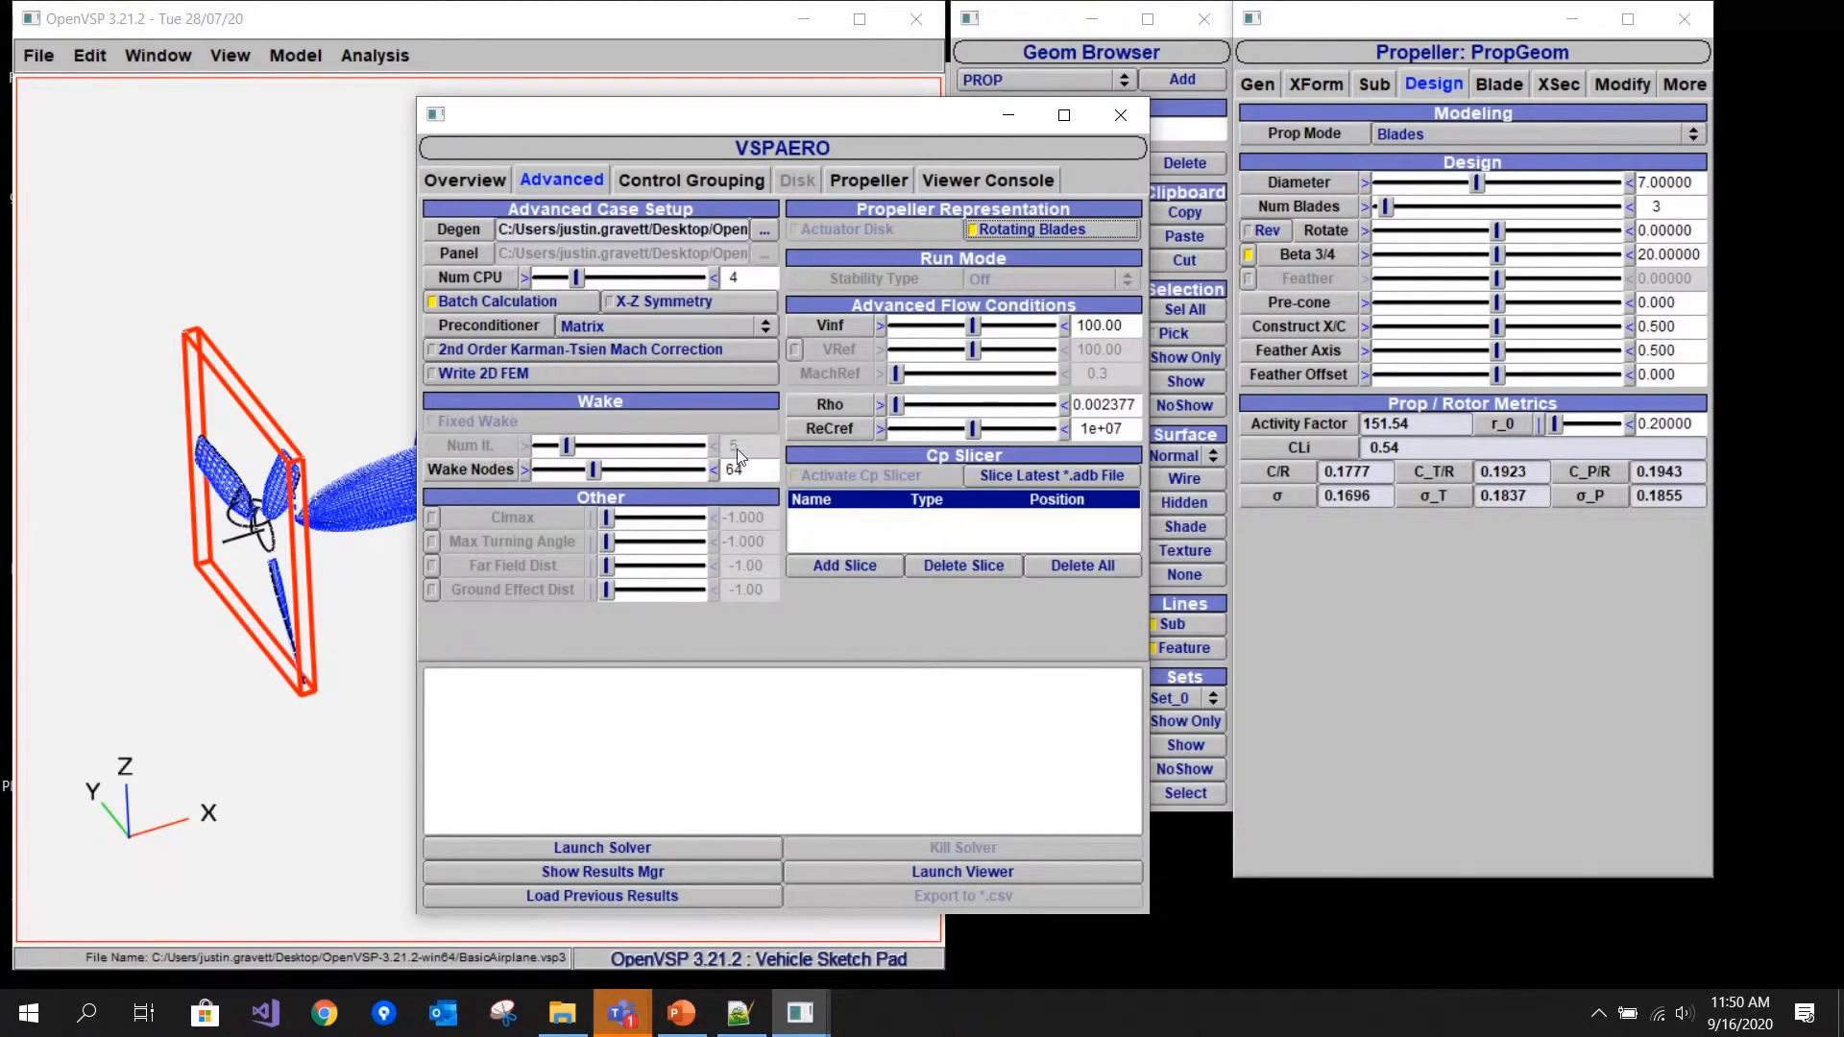
left_click(852, 175)
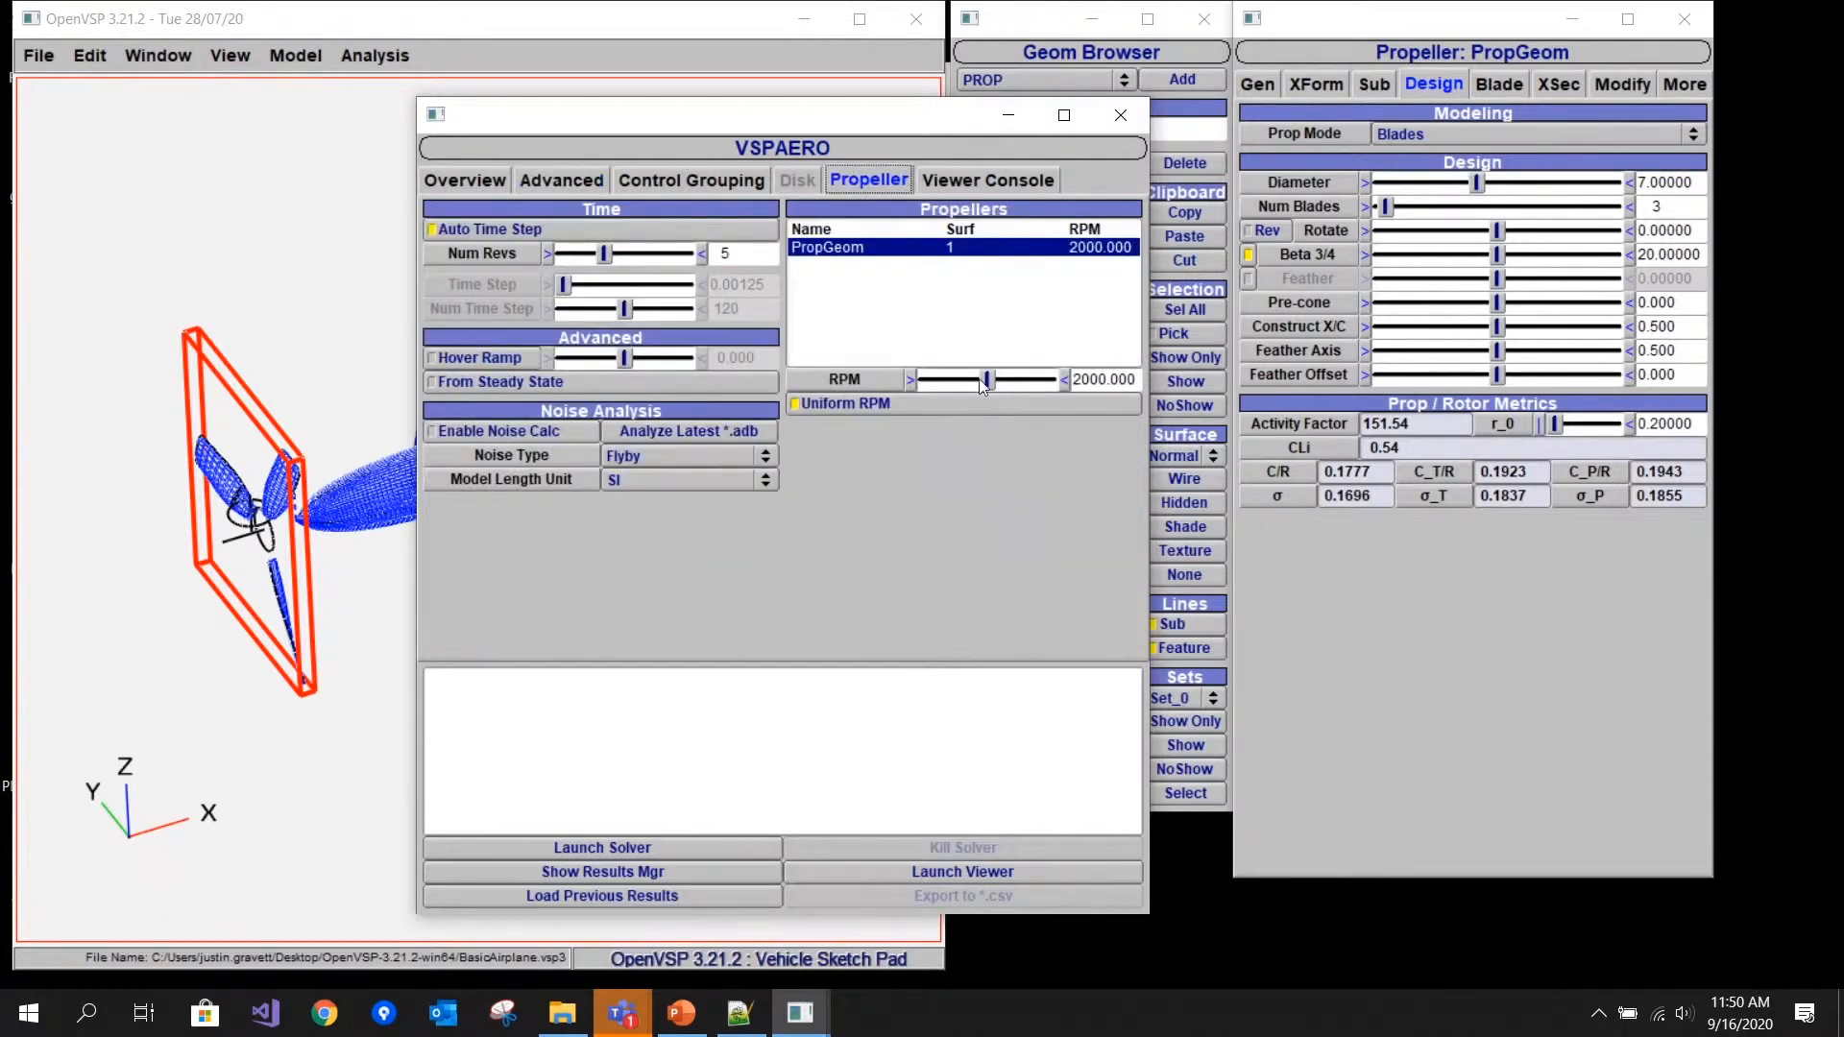
- Set the PropGeom speed to 2015.686 RPM and the number of revolutions to 2
mouse_move(986, 379)
left_mouse_down()
mouse_move(1051, 380)
mouse_move(920, 394)
mouse_move(989, 381)
left_mouse_up()
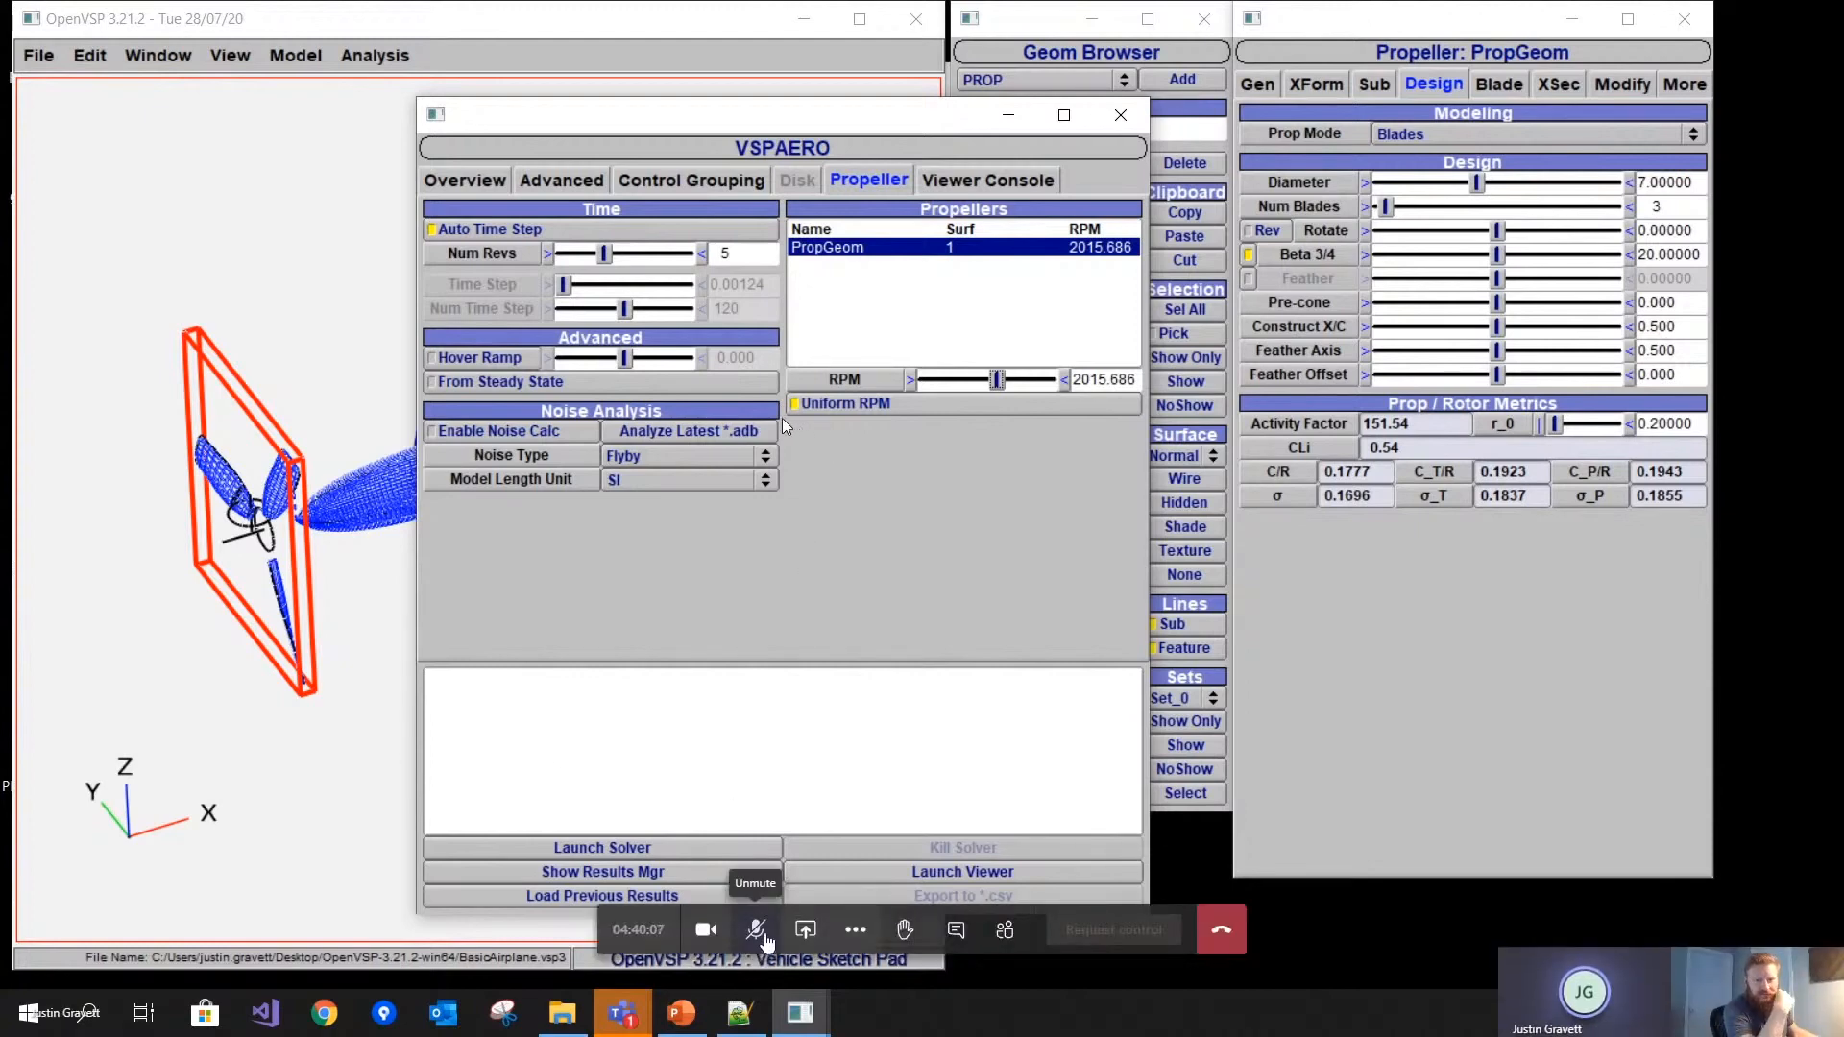
left_click_drag(605, 265, 577, 254)
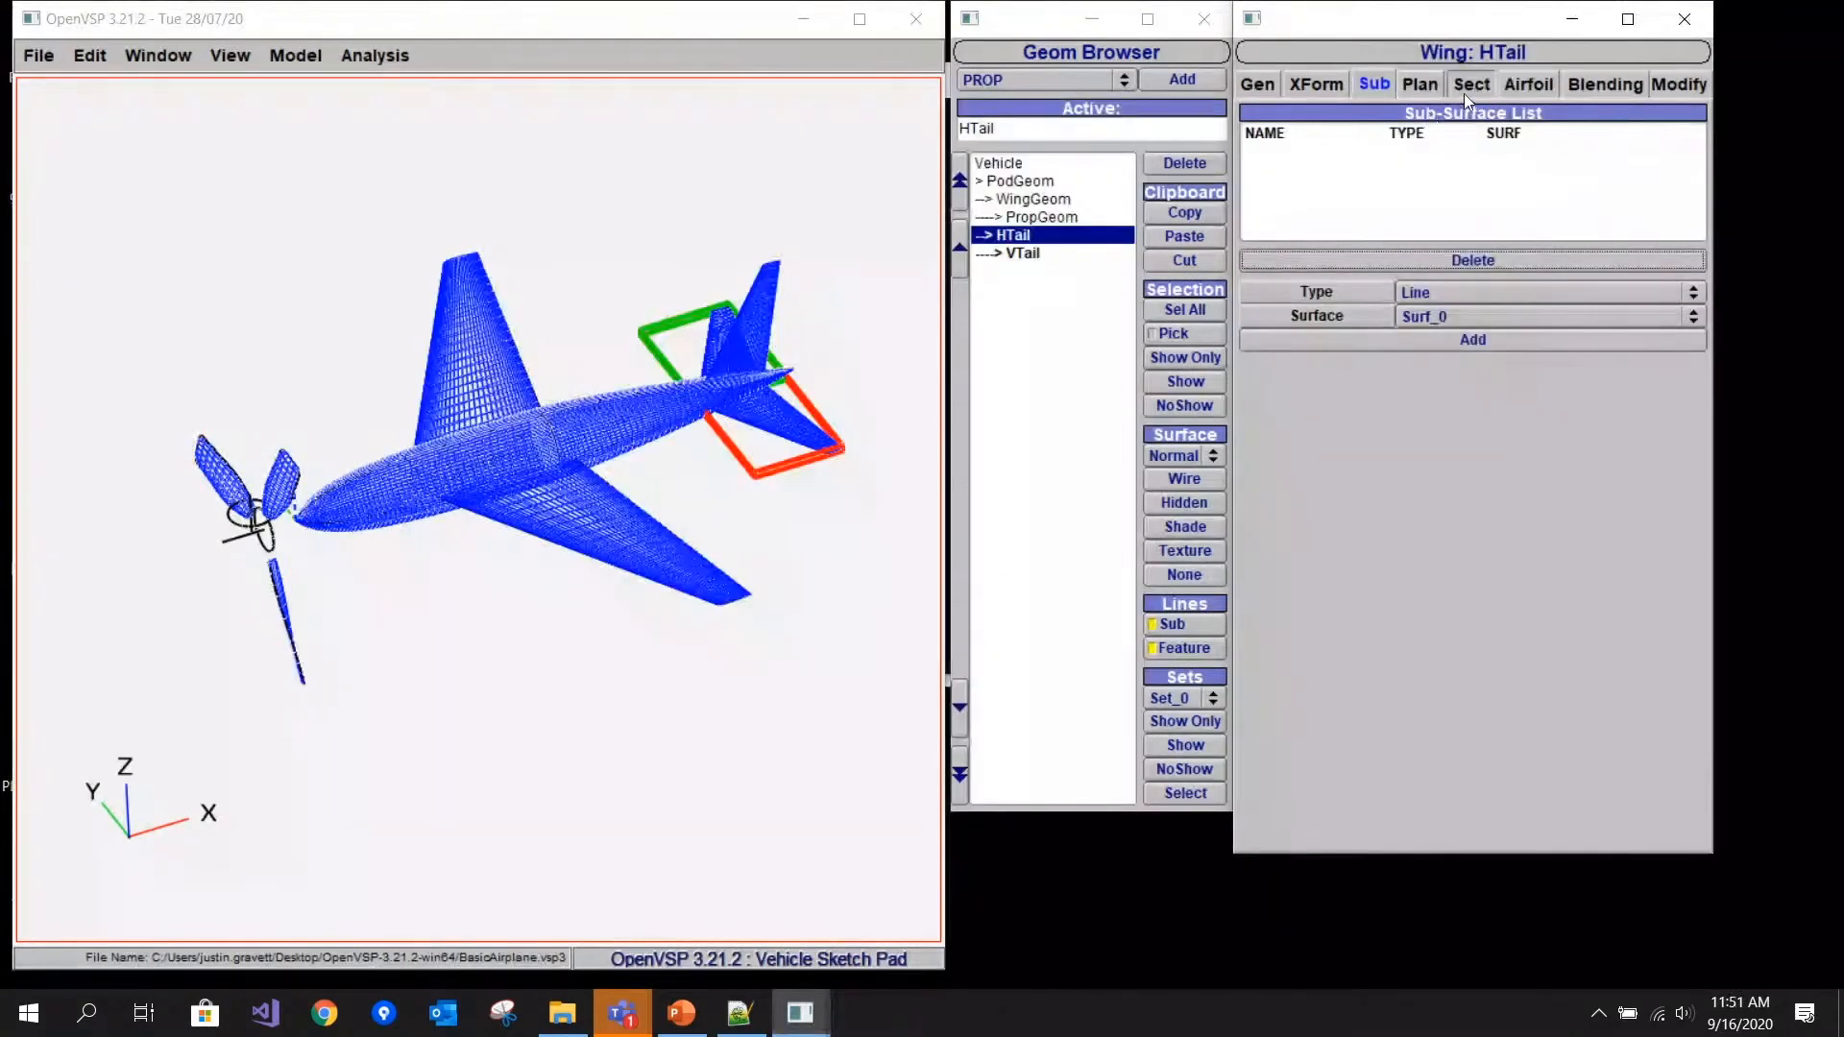
- Reduce WingGeom's interpolated section tessellation to a Num U of 14
left_click(1464, 94)
left_click(1130, 253)
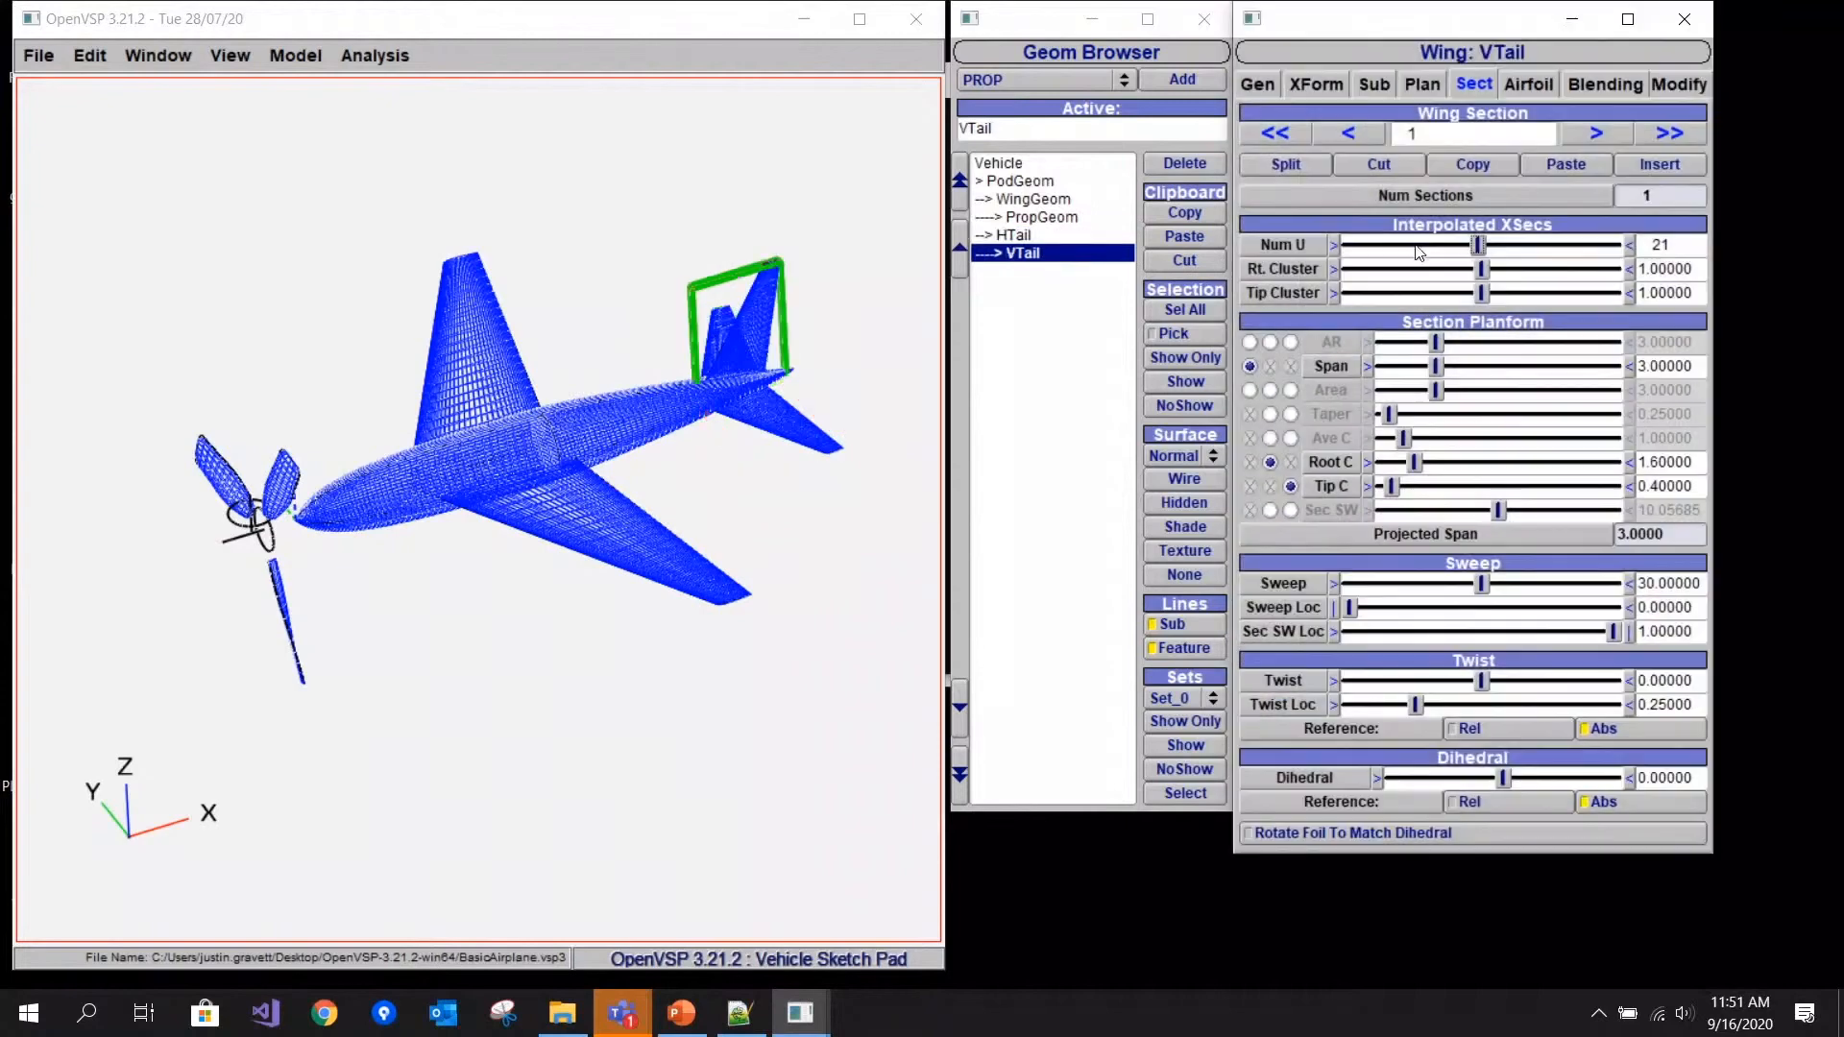
left_click(1057, 199)
left_click_drag(1418, 252, 1408, 250)
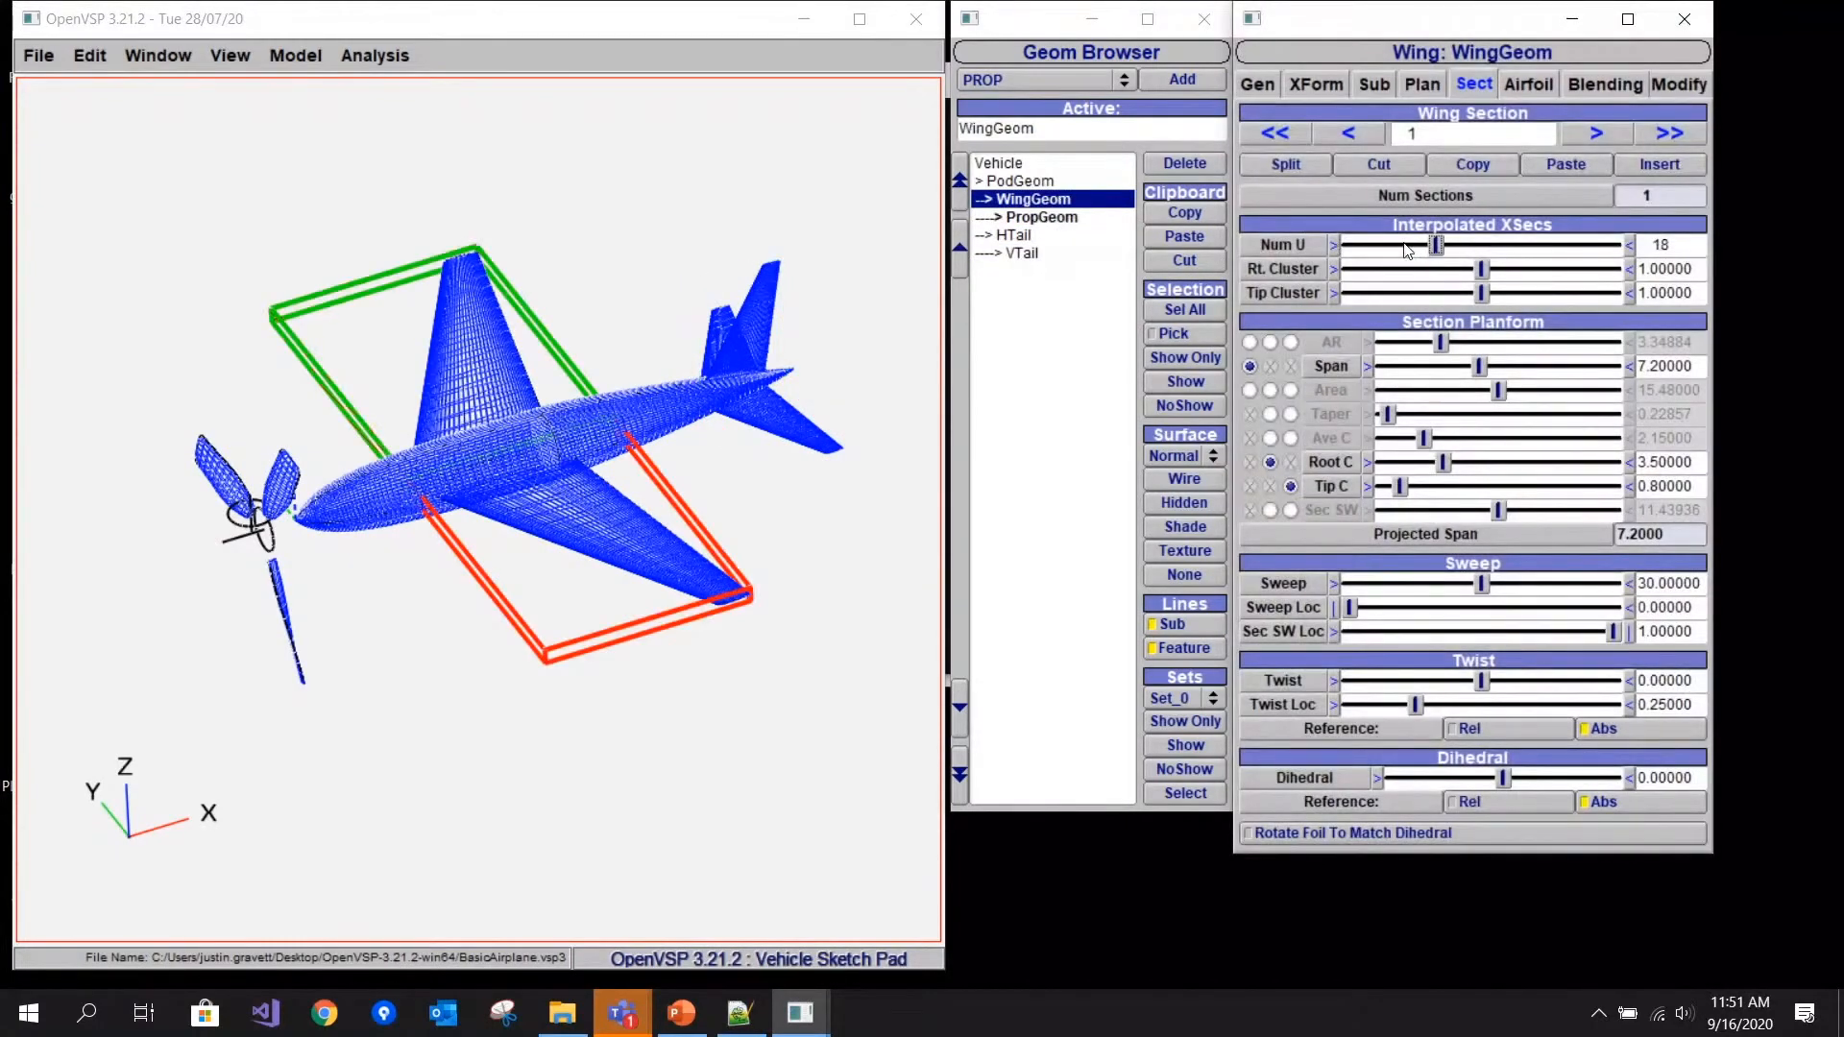
left_click(1408, 251)
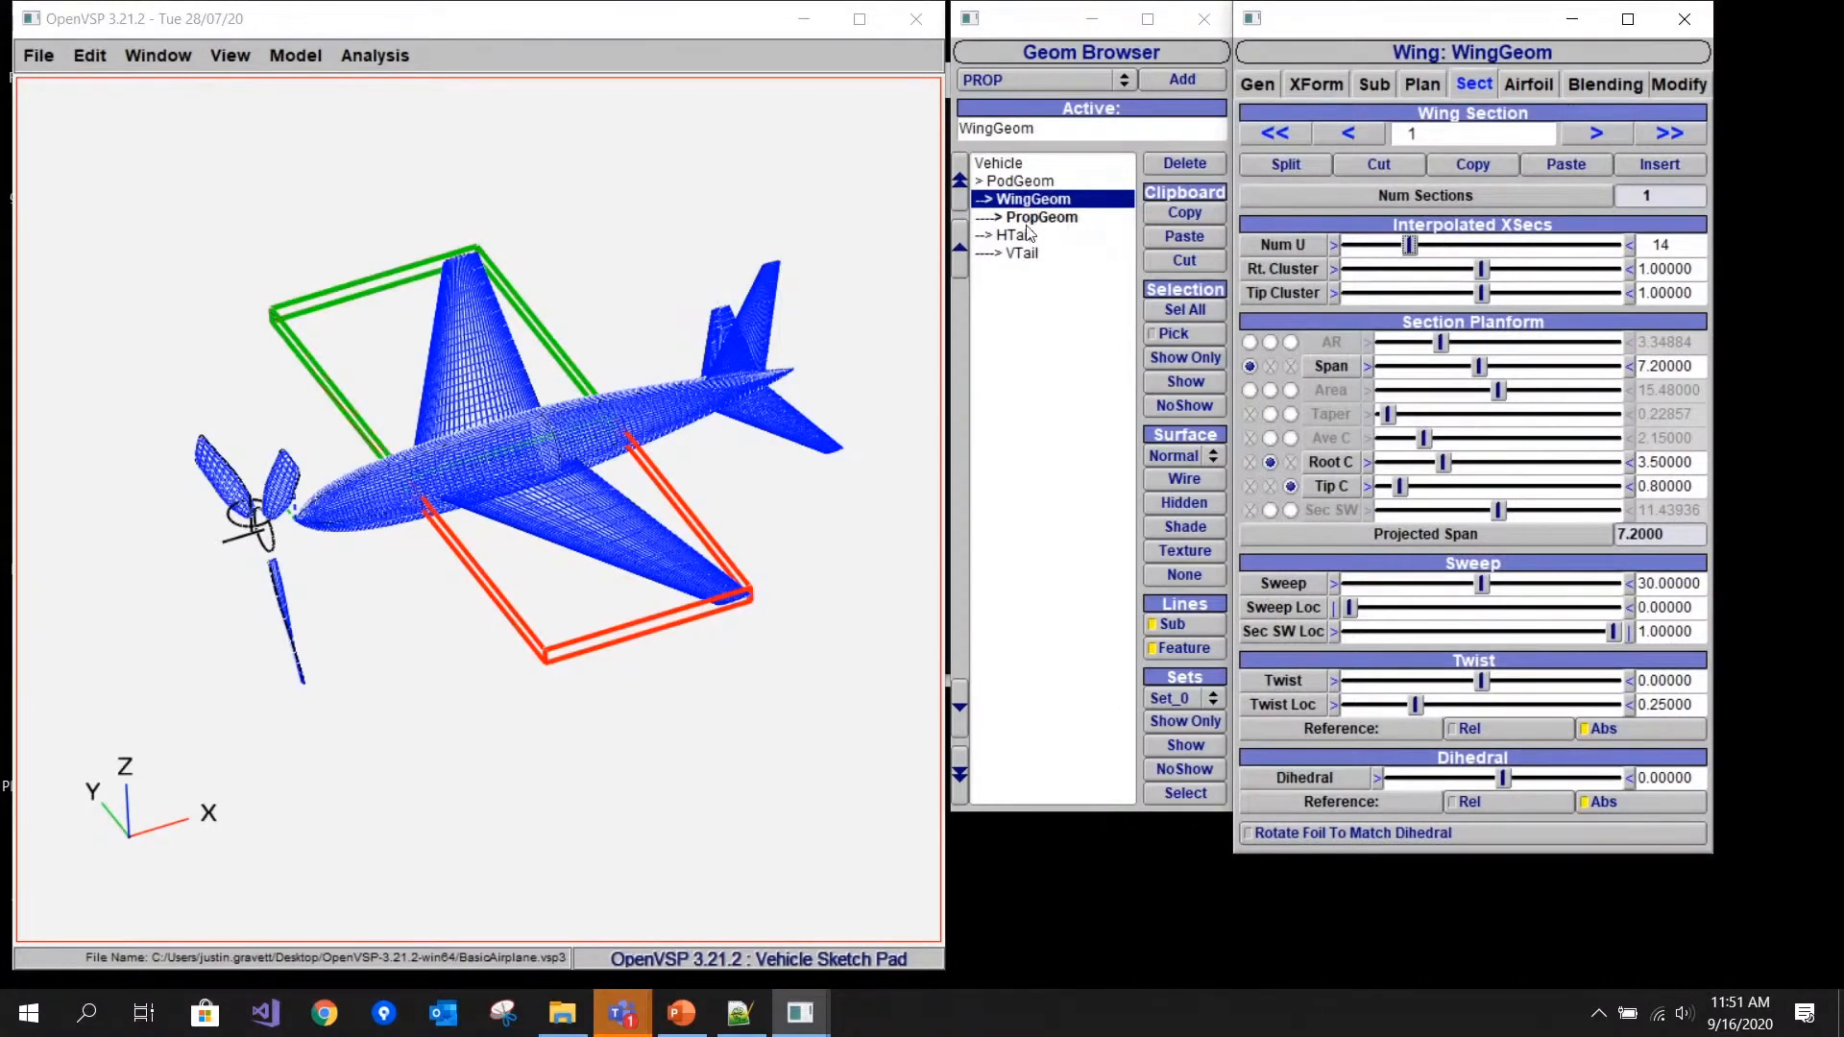
- Coarsen the Num_W tessellation to 25 on WingGeom and HTail and to 21 on VTail
left_click(1258, 86)
left_click_drag(1398, 303, 1369, 297)
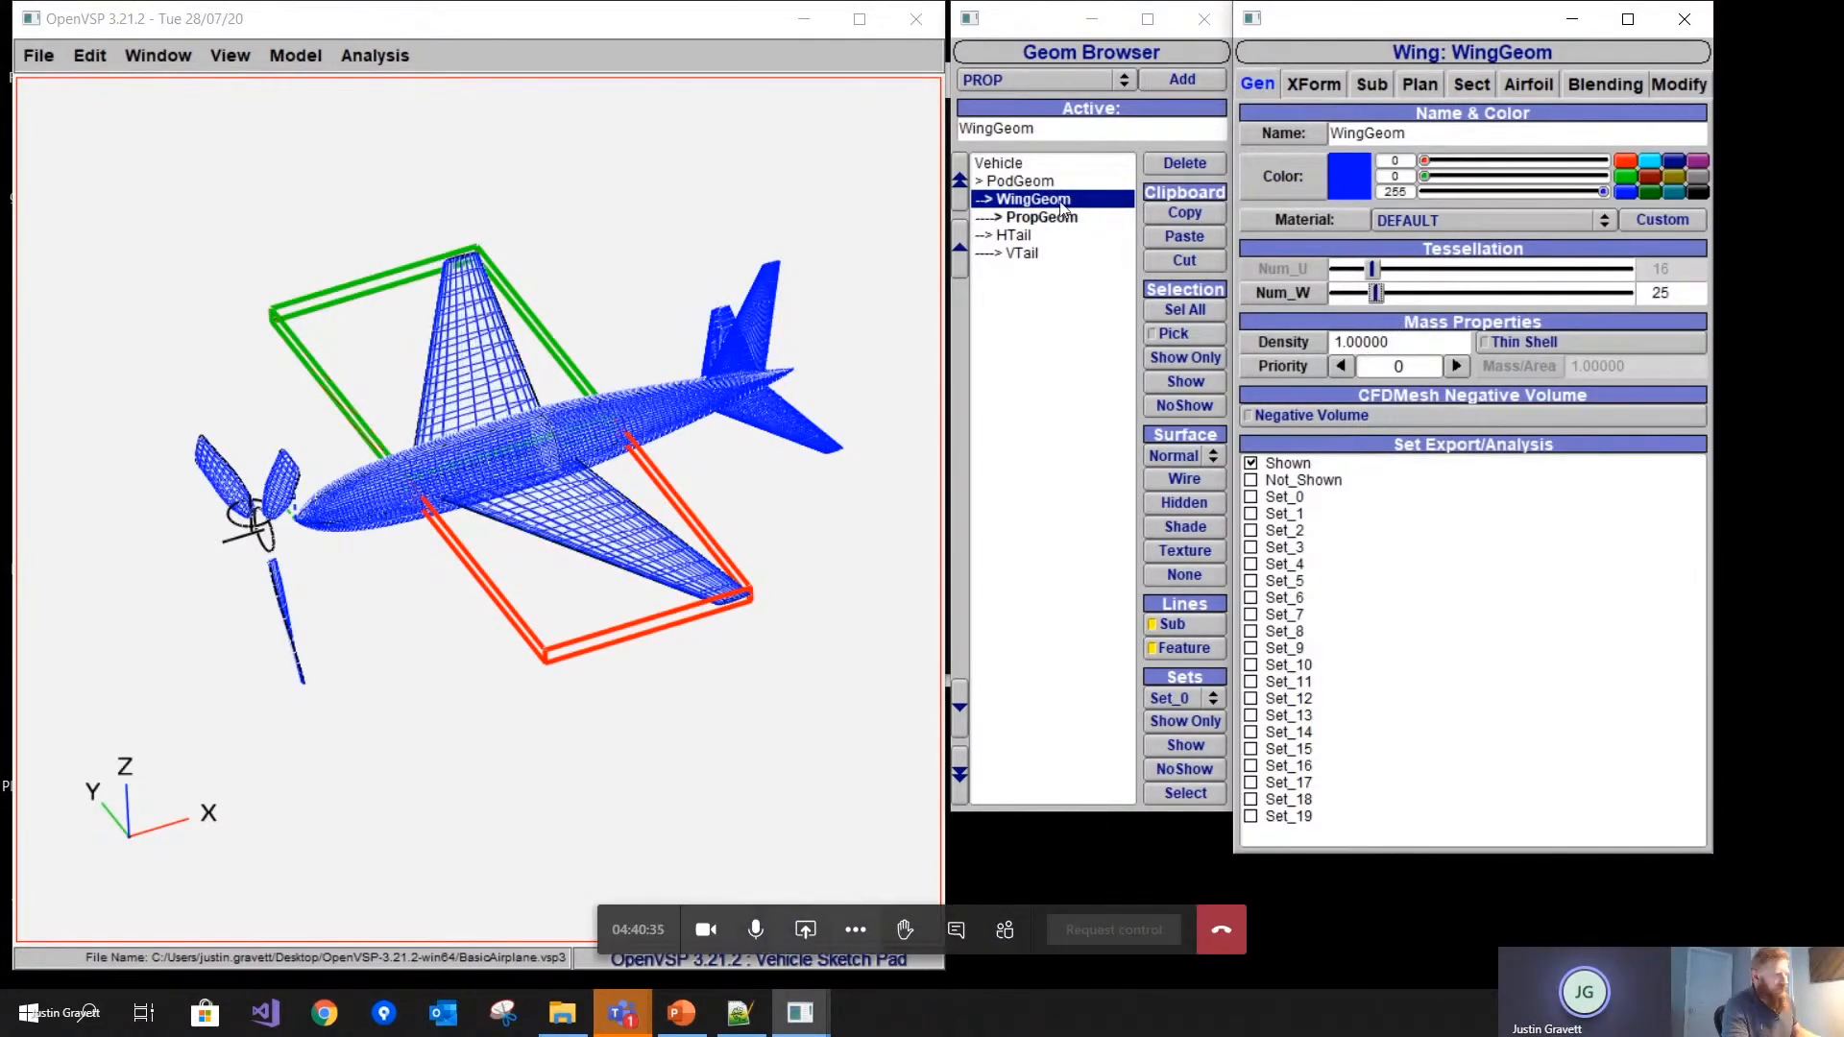
left_click(1018, 235)
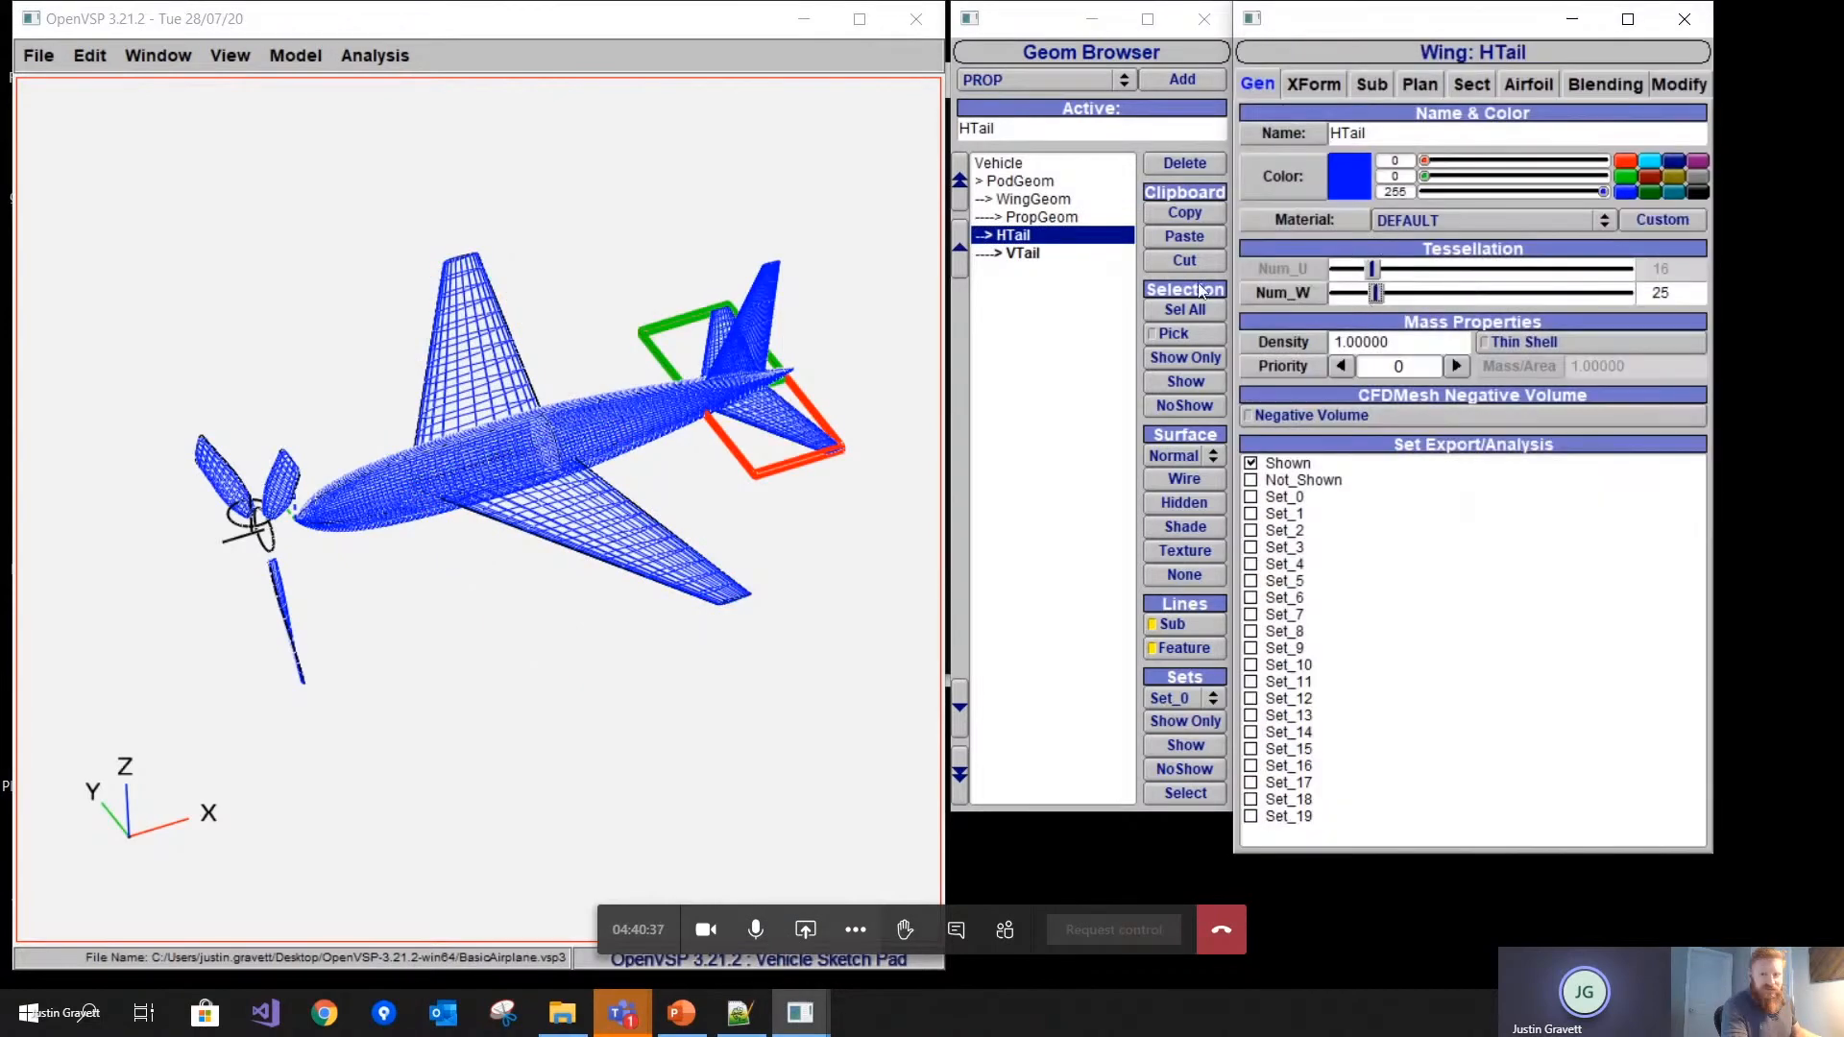
left_click(1075, 253)
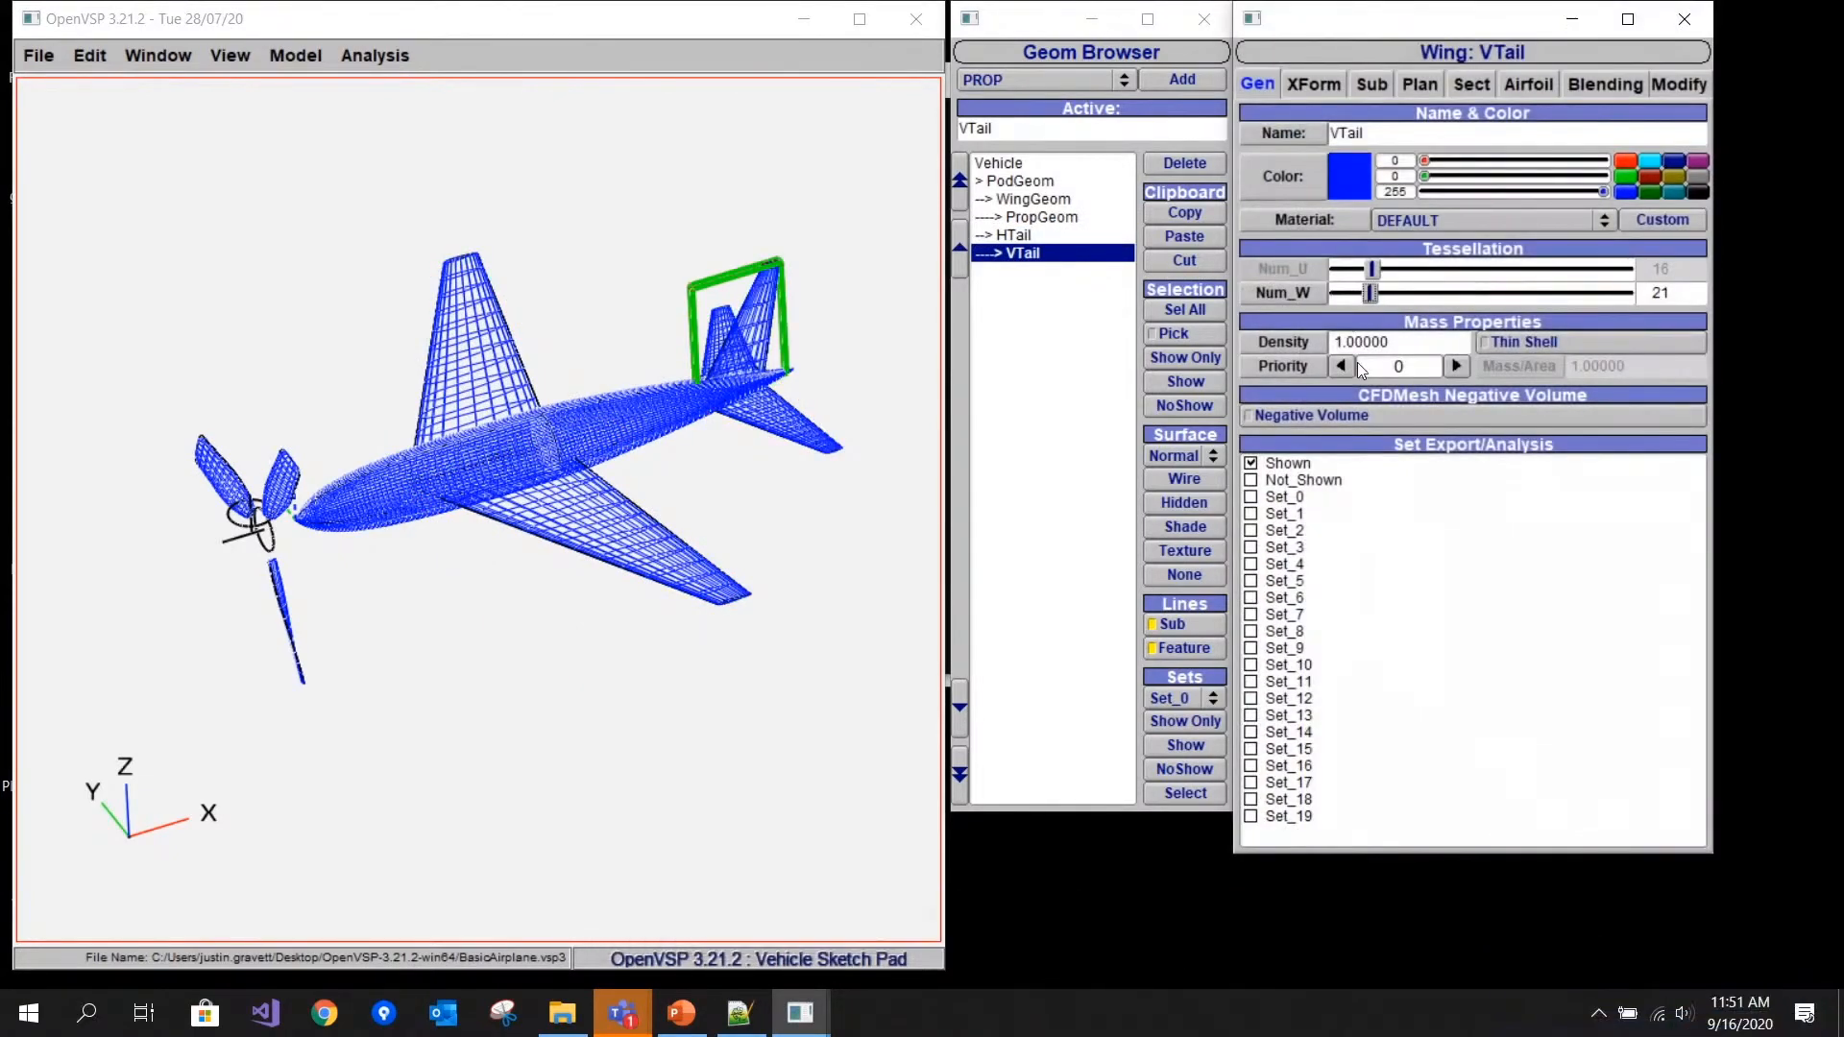
right_click_drag(487, 471, 519, 479)
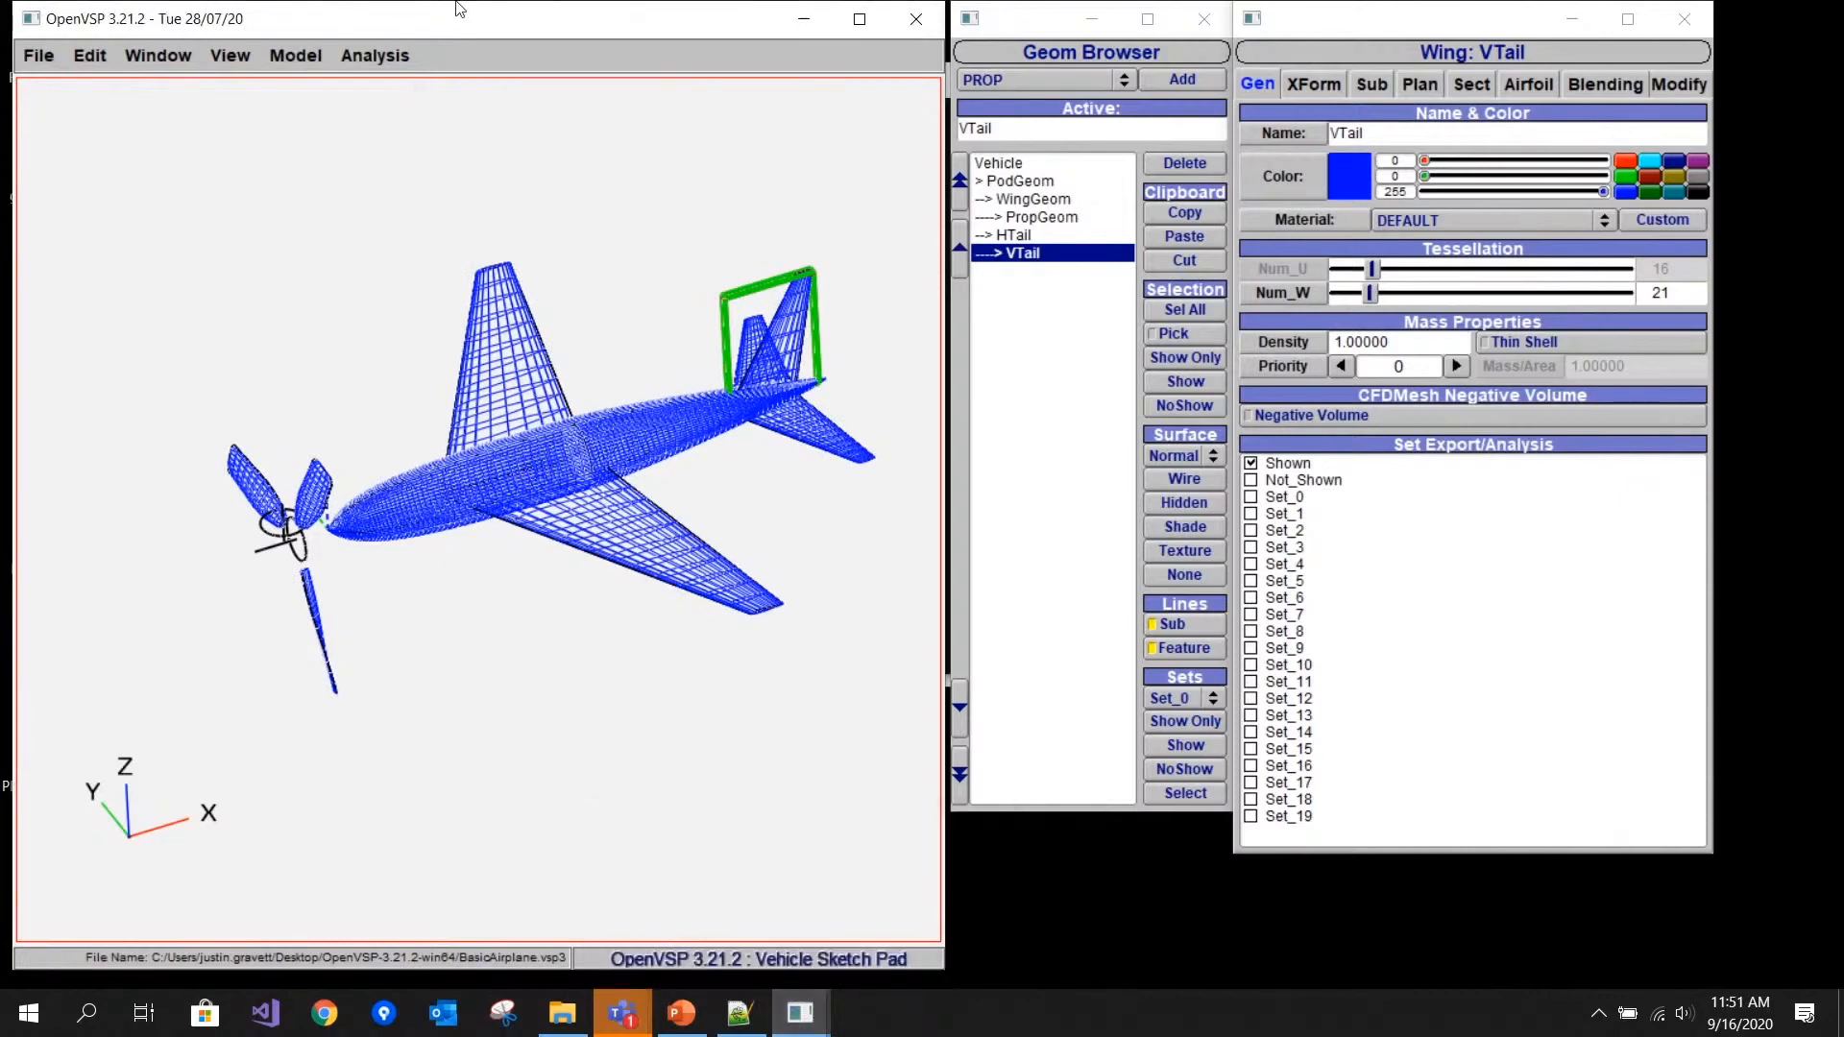
- Bring forward the isolated rotor model in OpenVSP and review its unsteady rotor thrust history plot
left_click_drag(1843, 89, 597, 136)
mouse_move(792, 1019)
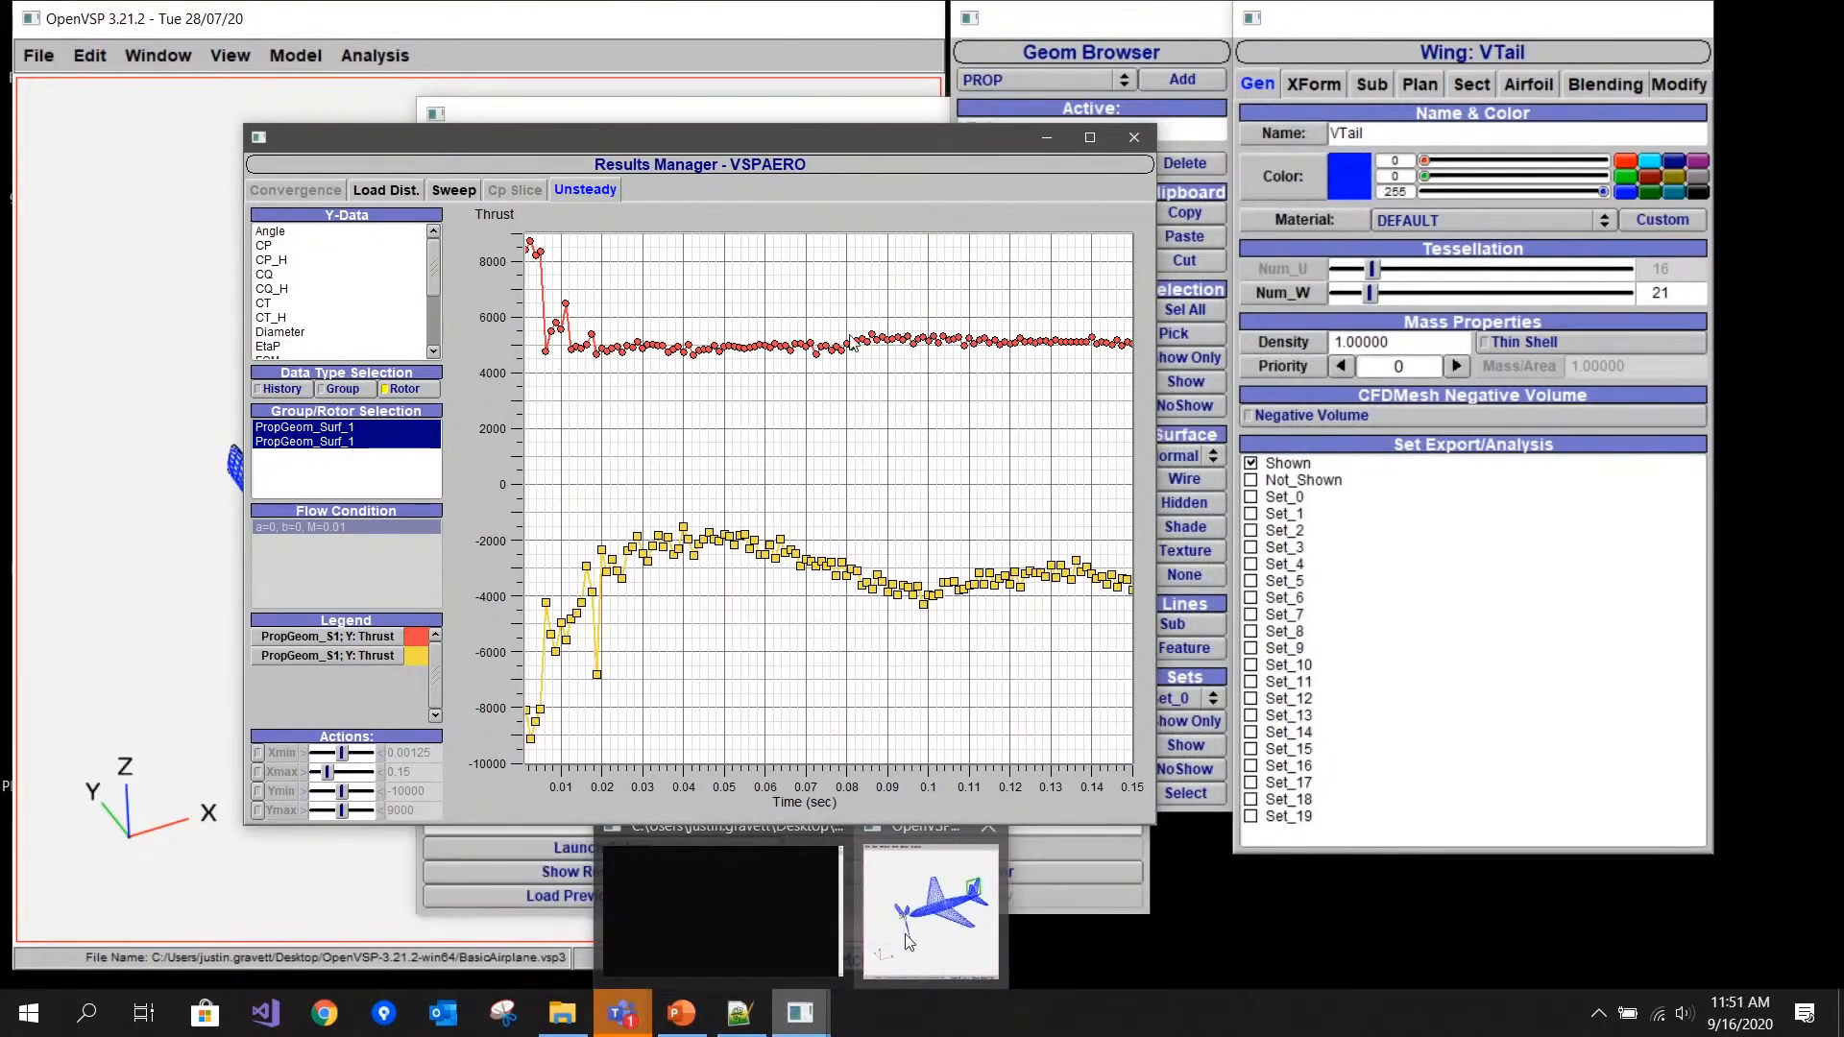
left_click(908, 940)
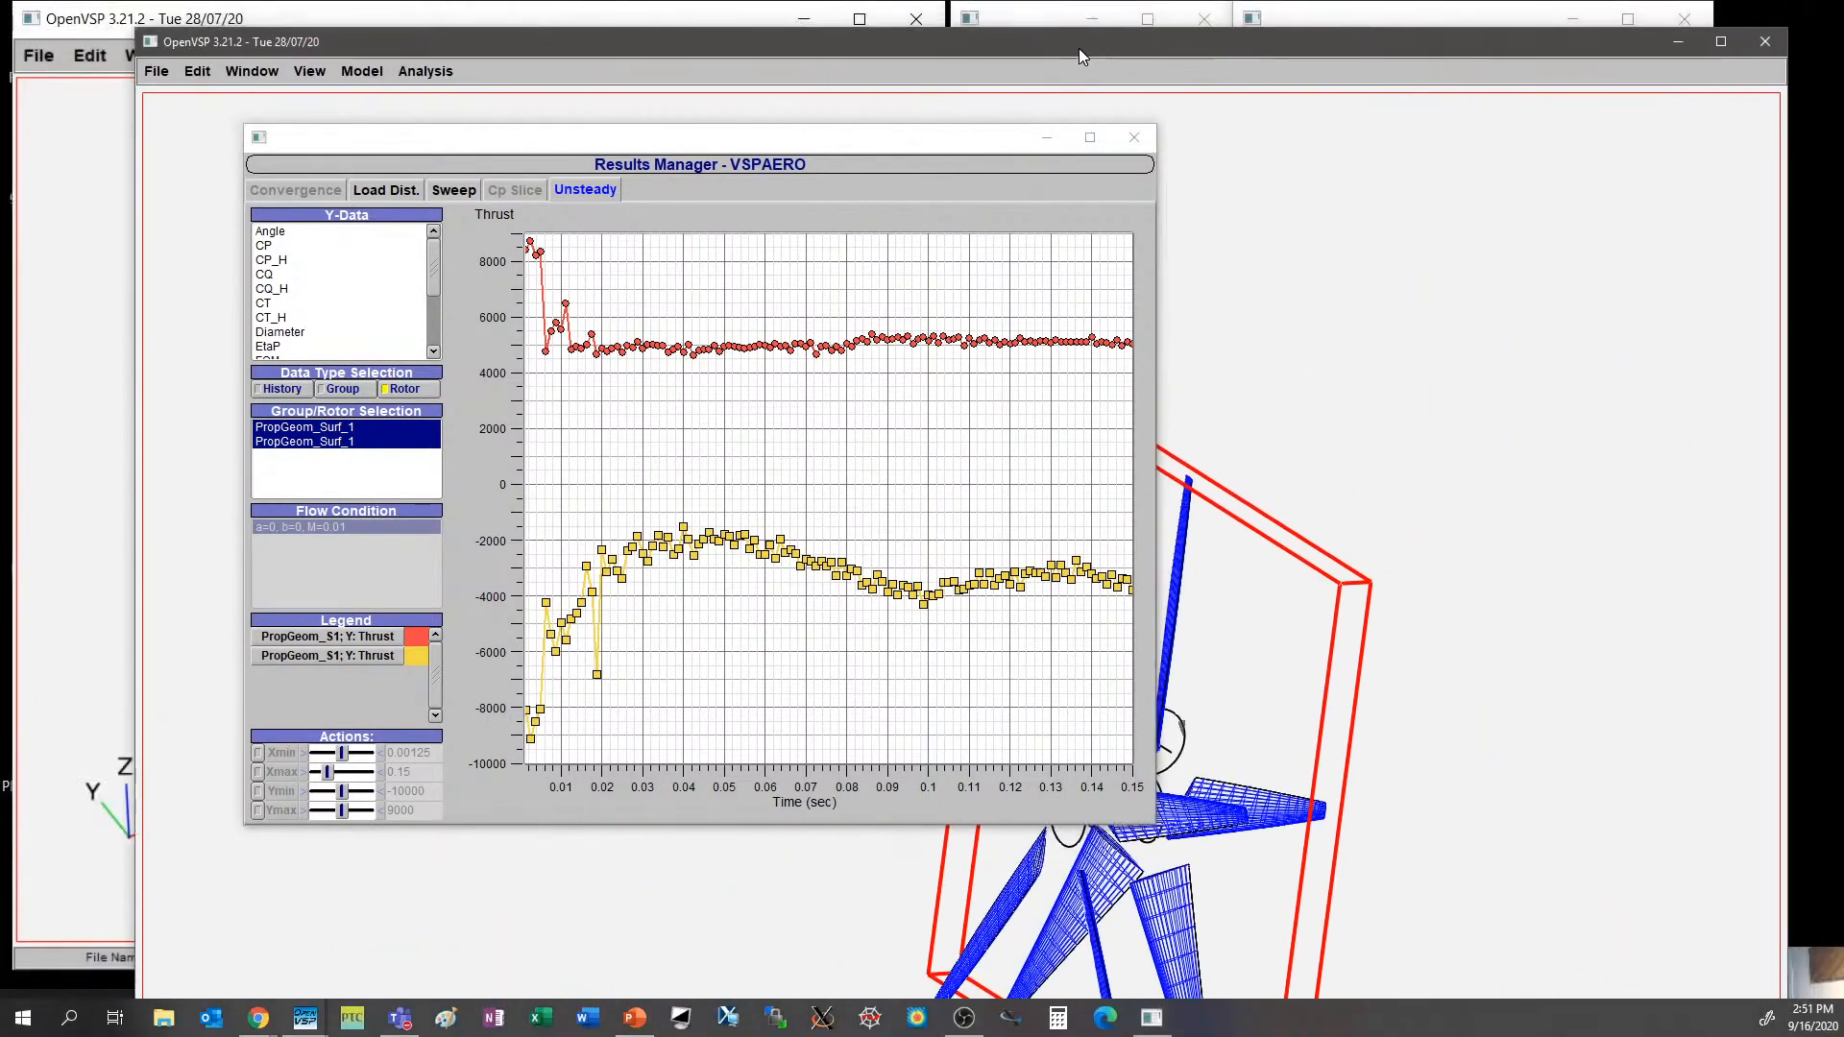
left_click(1060, 11)
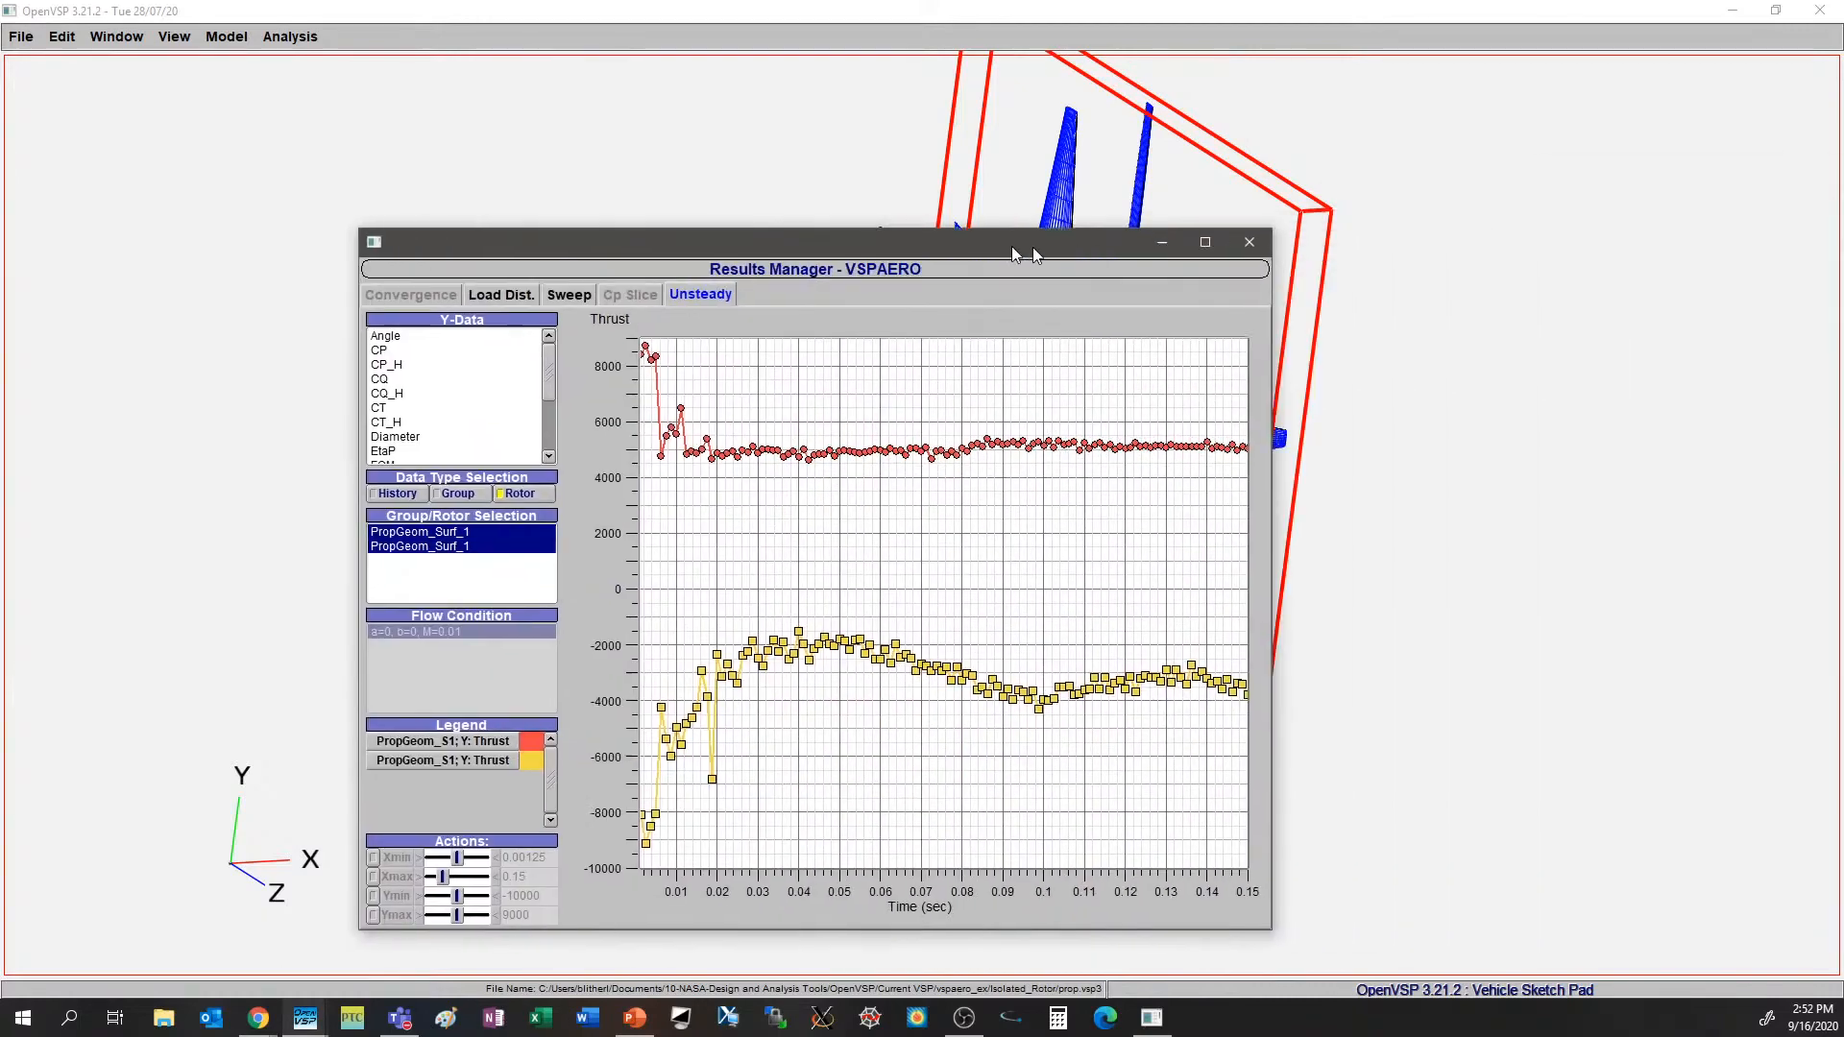
left_click_drag(1020, 244, 757, 188)
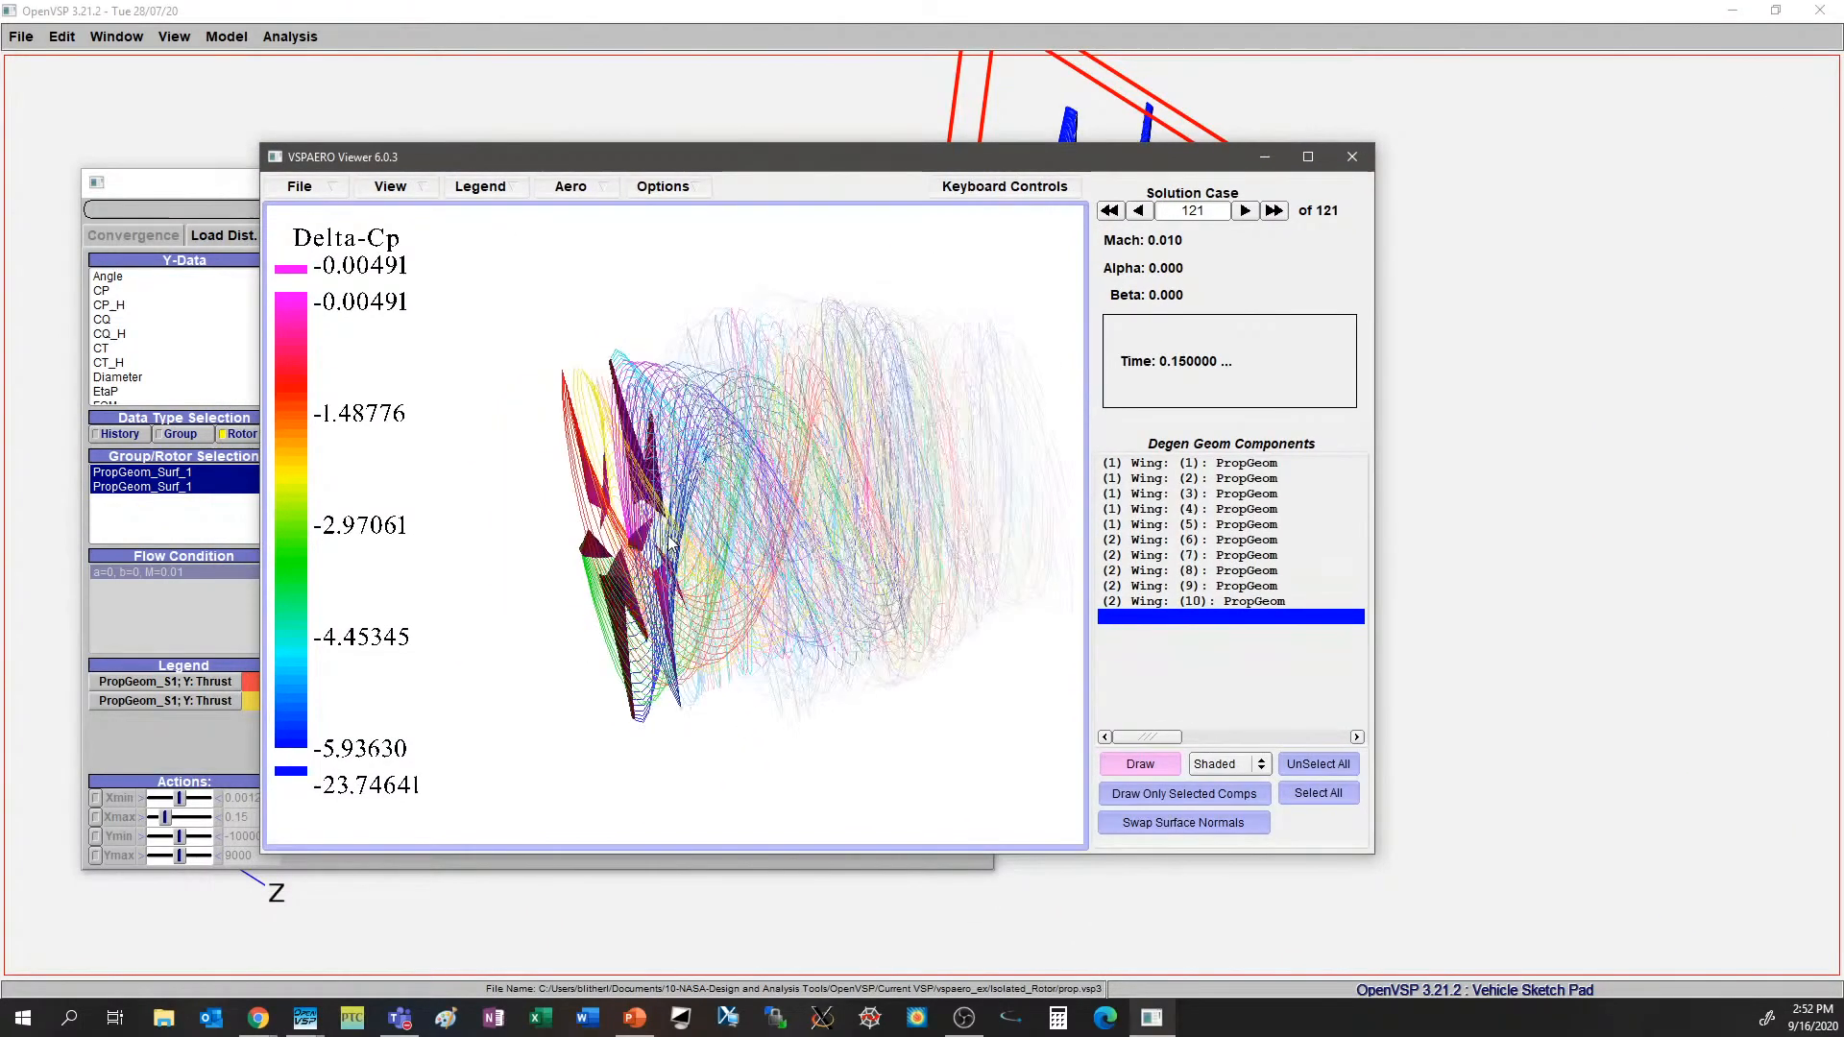
- Inspect the isolated rotor's blade wakes in the VSPAERO Viewer, close the viewer and move the thrust plot aside
left_click_drag(670, 546, 1056, 384)
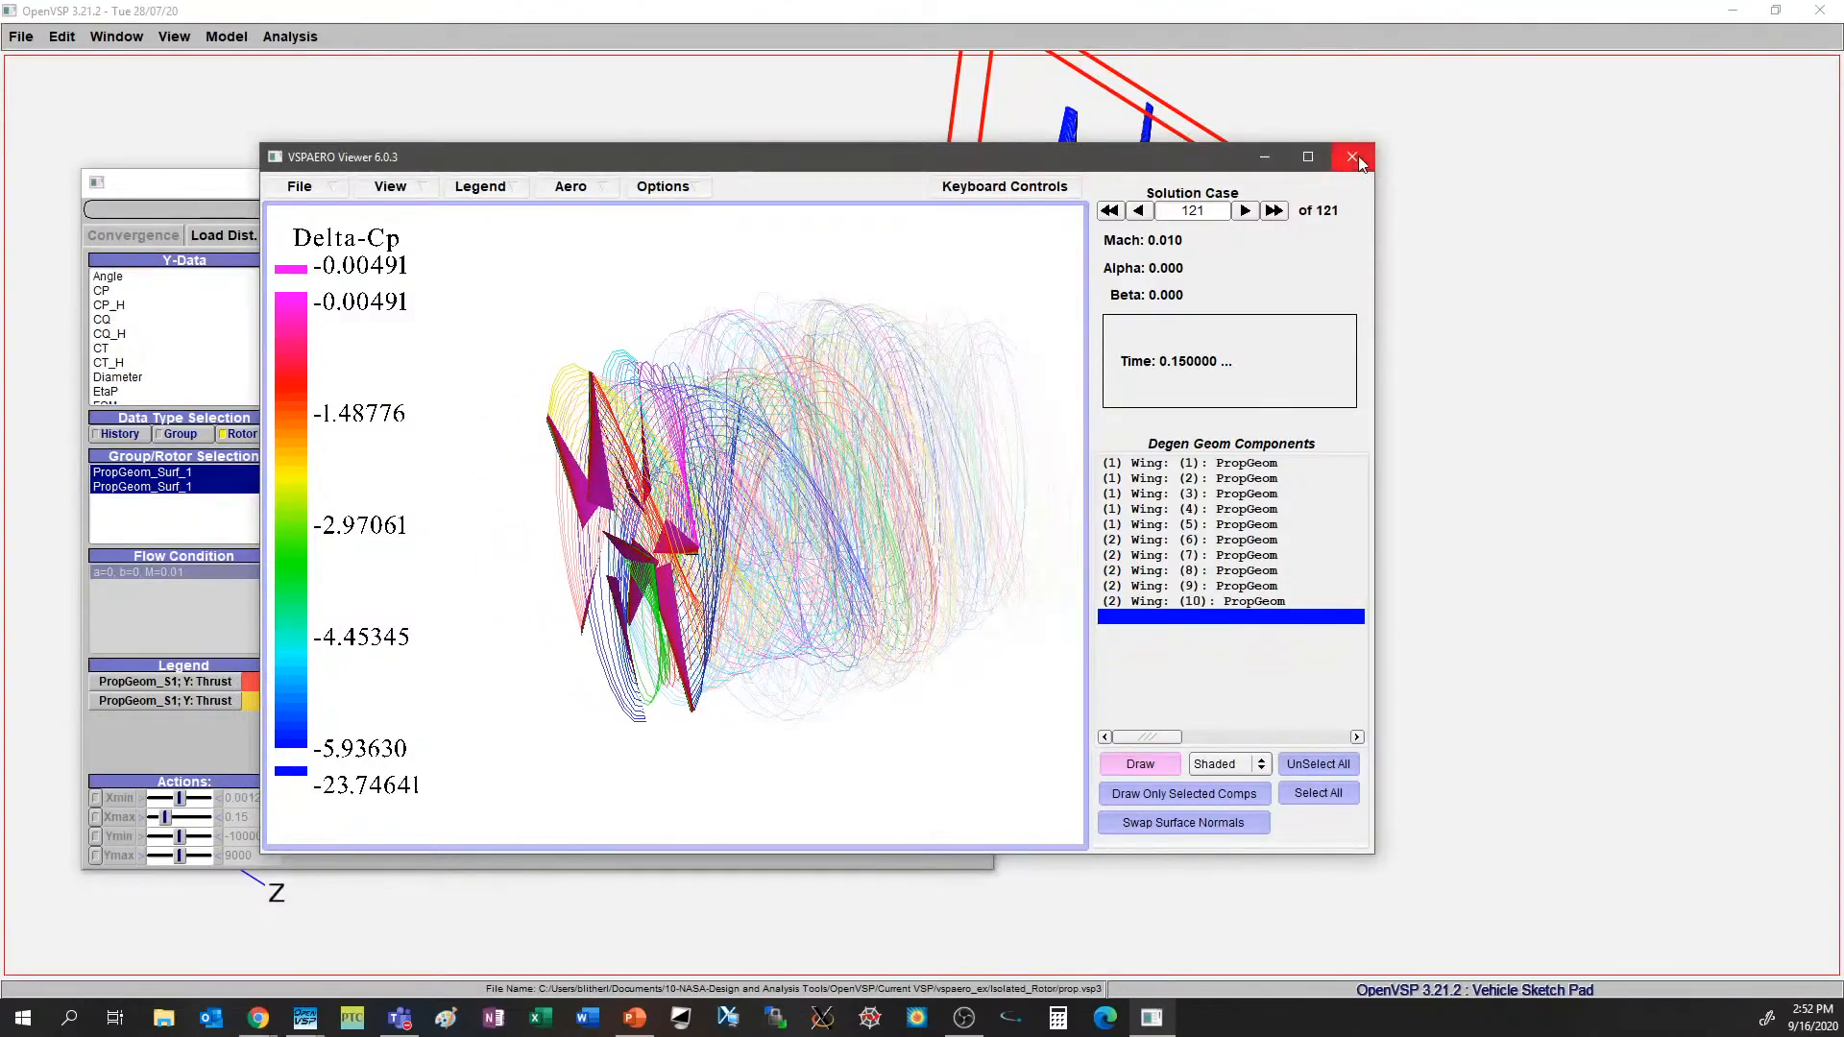
left_click(1353, 157)
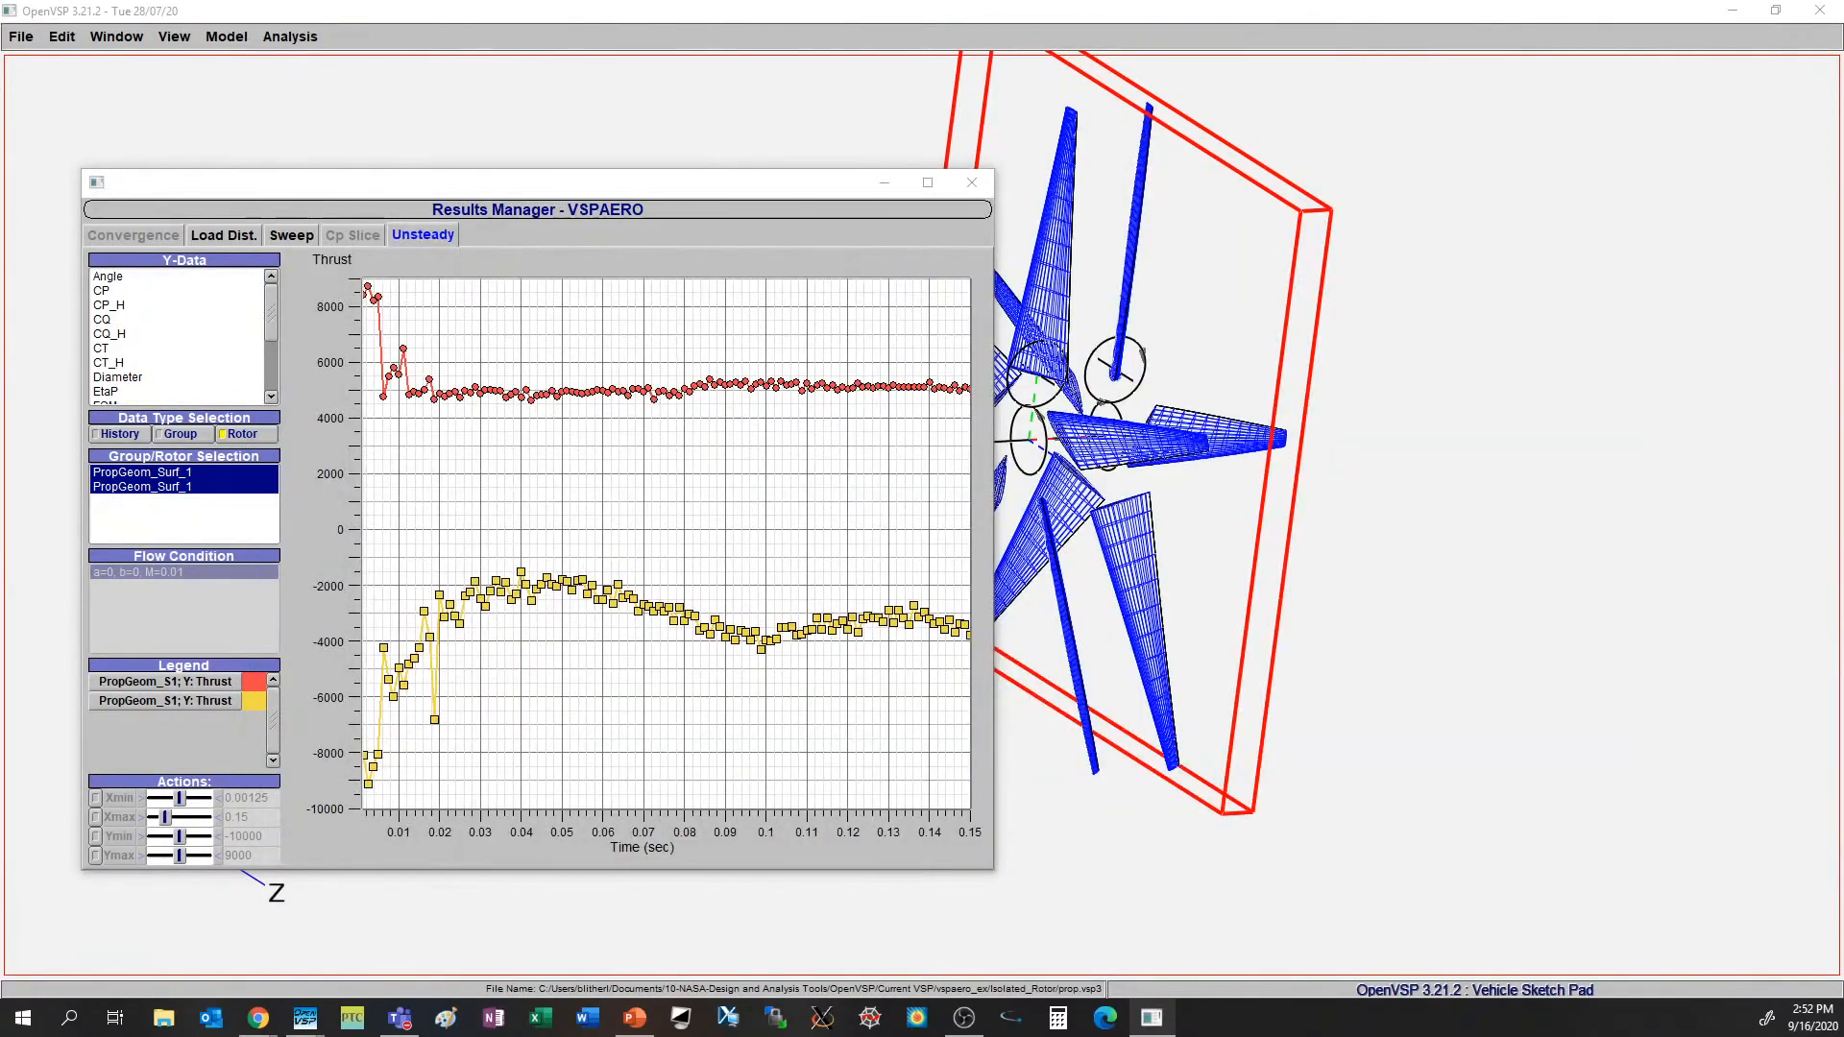
left_click_drag(663, 190, 1843, 178)
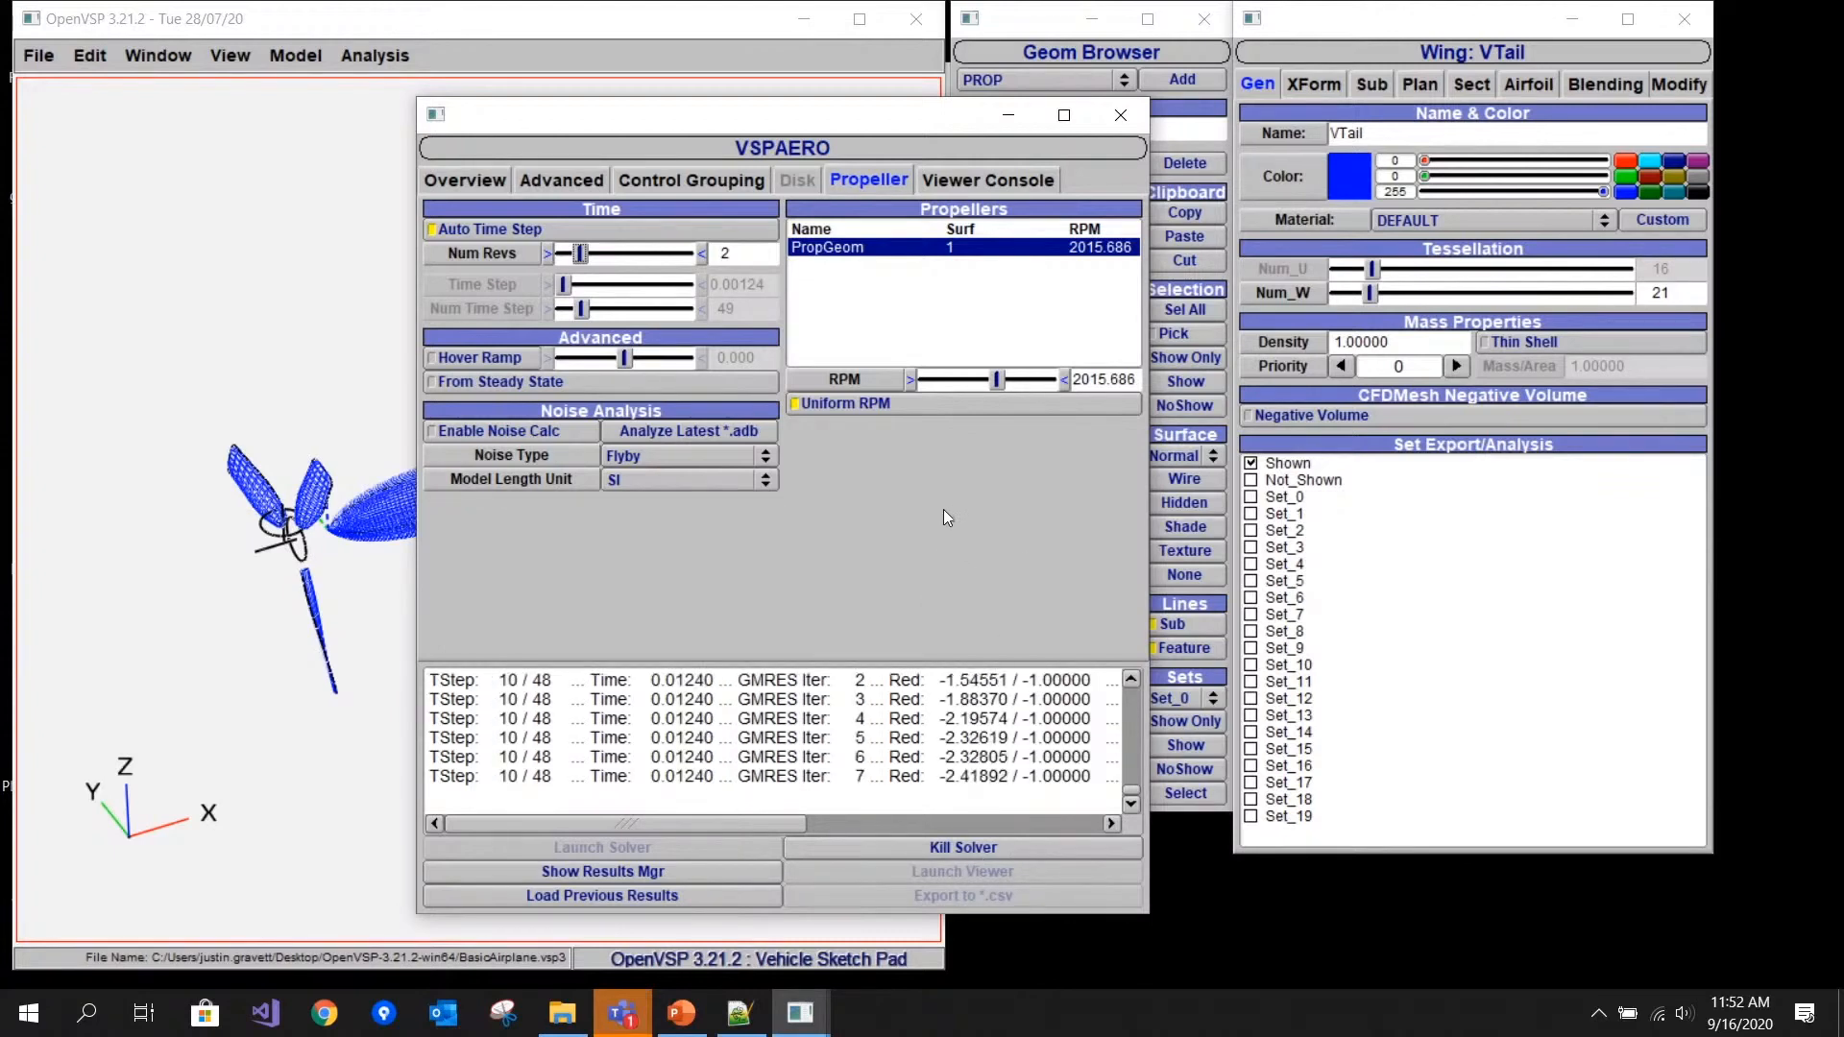
- Sort the OpenVSP-3.21.2-win64 folder by newest files and open BasicAirplane_DegenGeom.groups in Notepad++, discarding the missing .stab file
left_click(565, 1020)
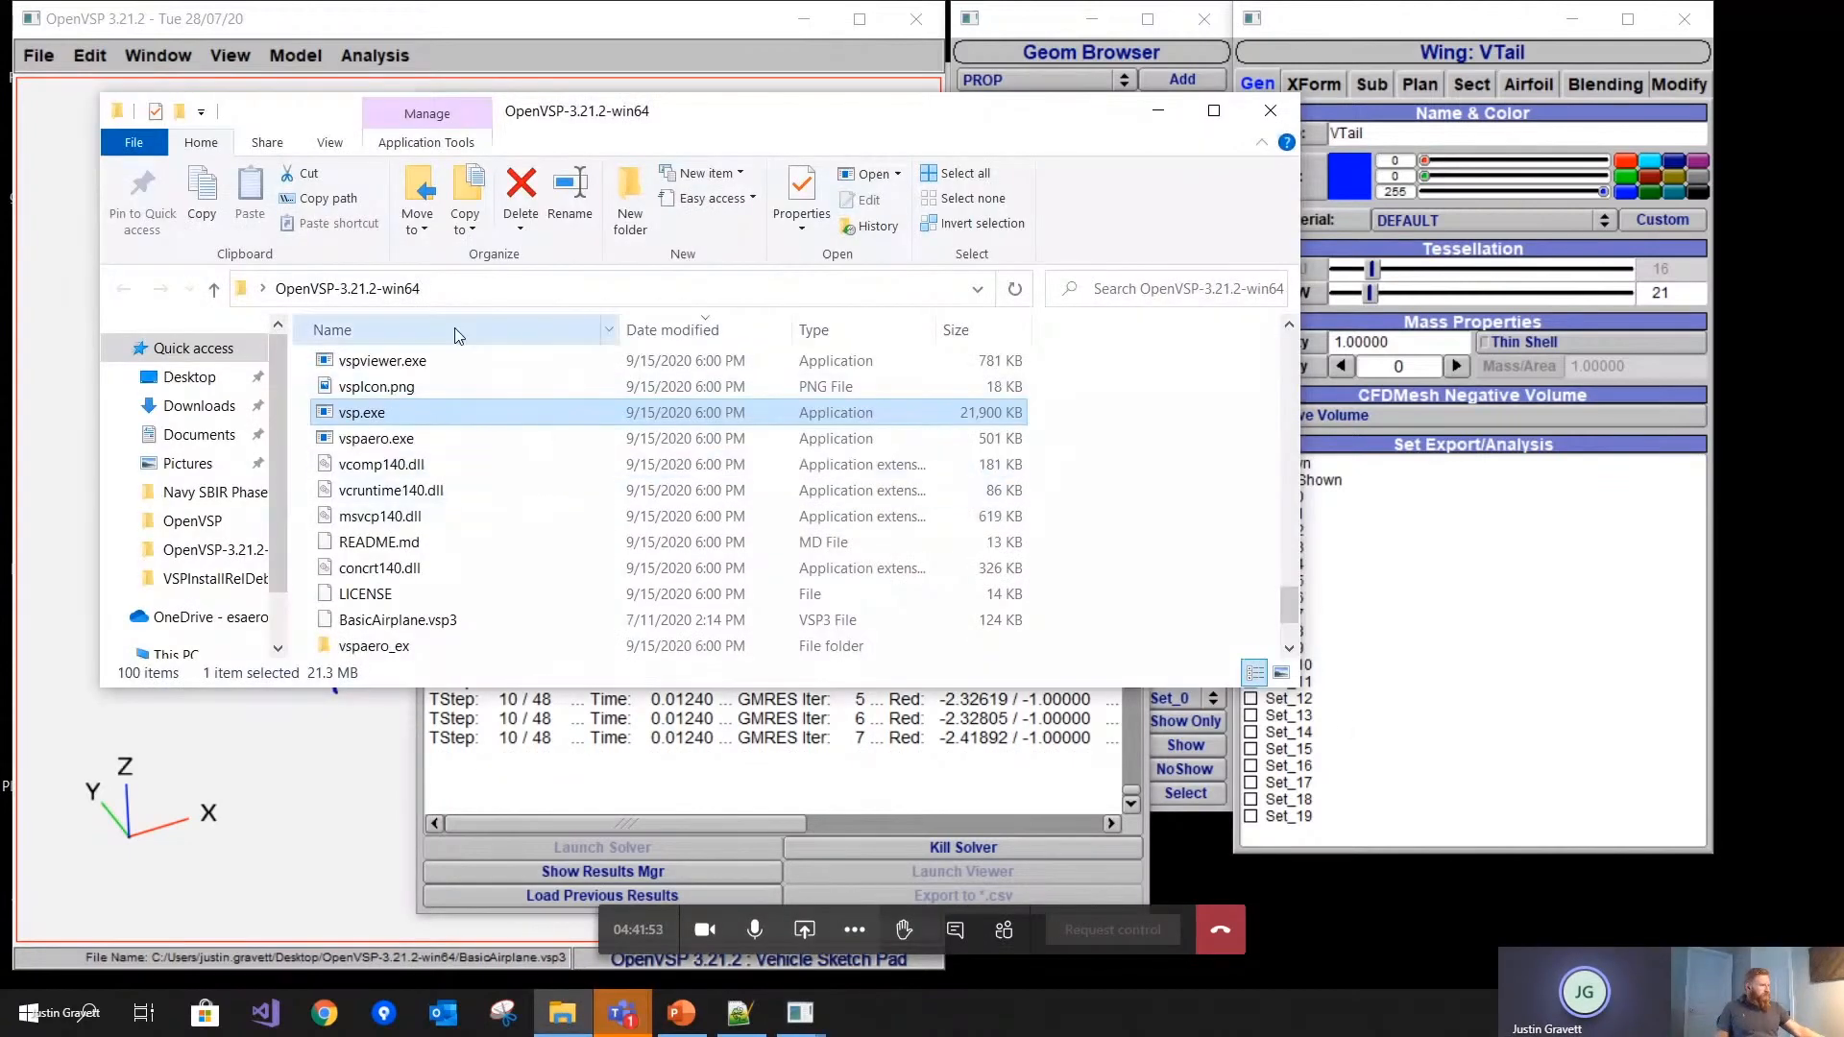
left_click(691, 329)
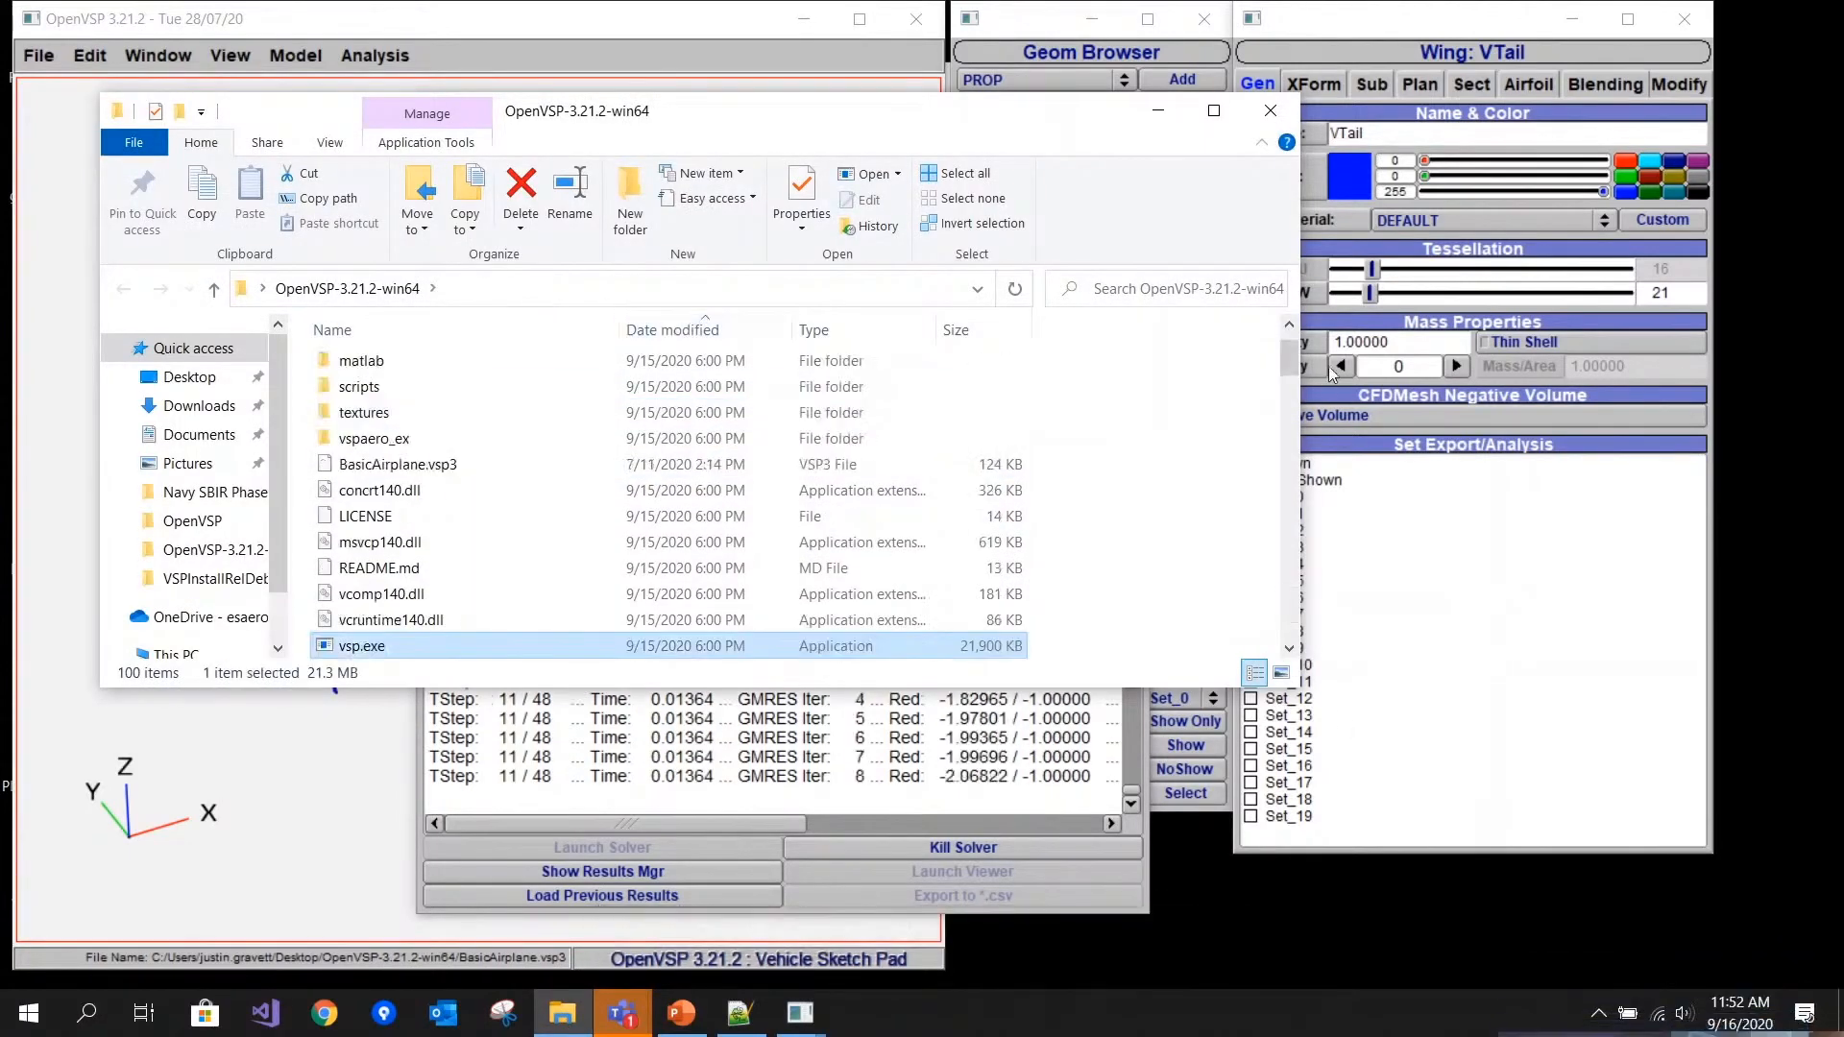
left_click(741, 334)
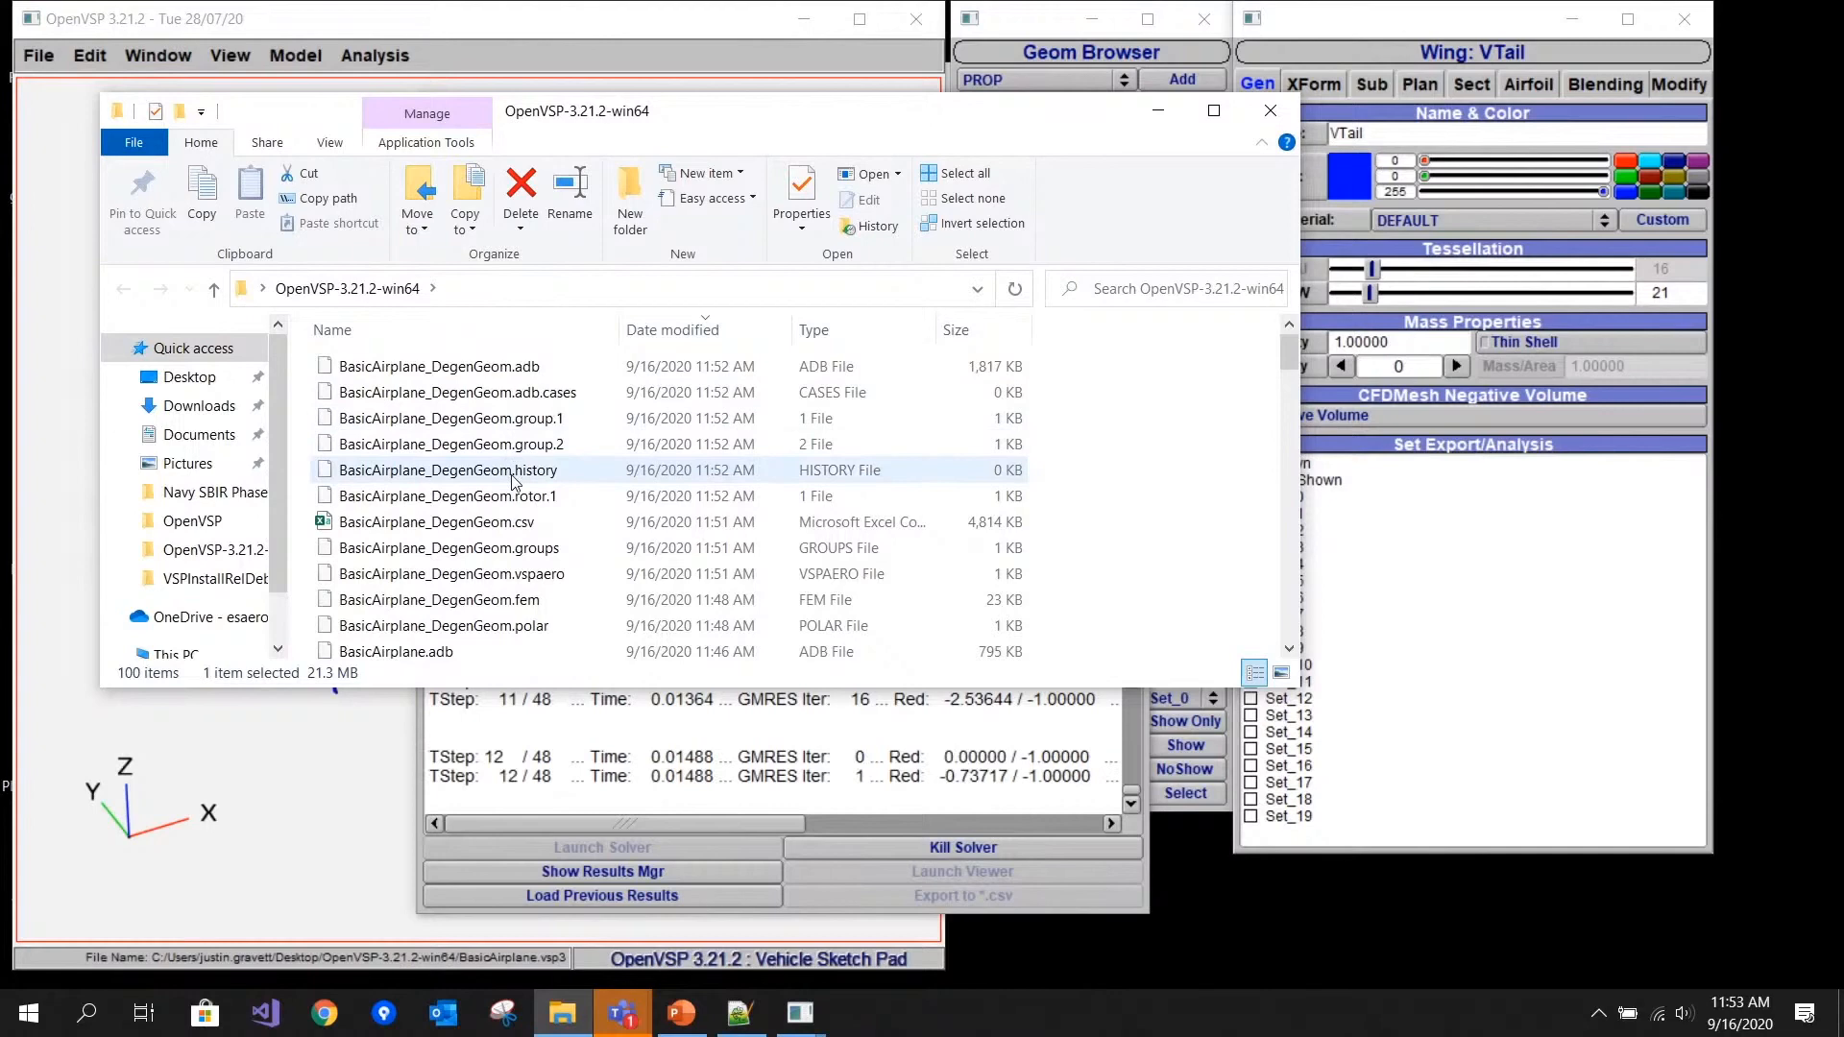
right_click(509, 549)
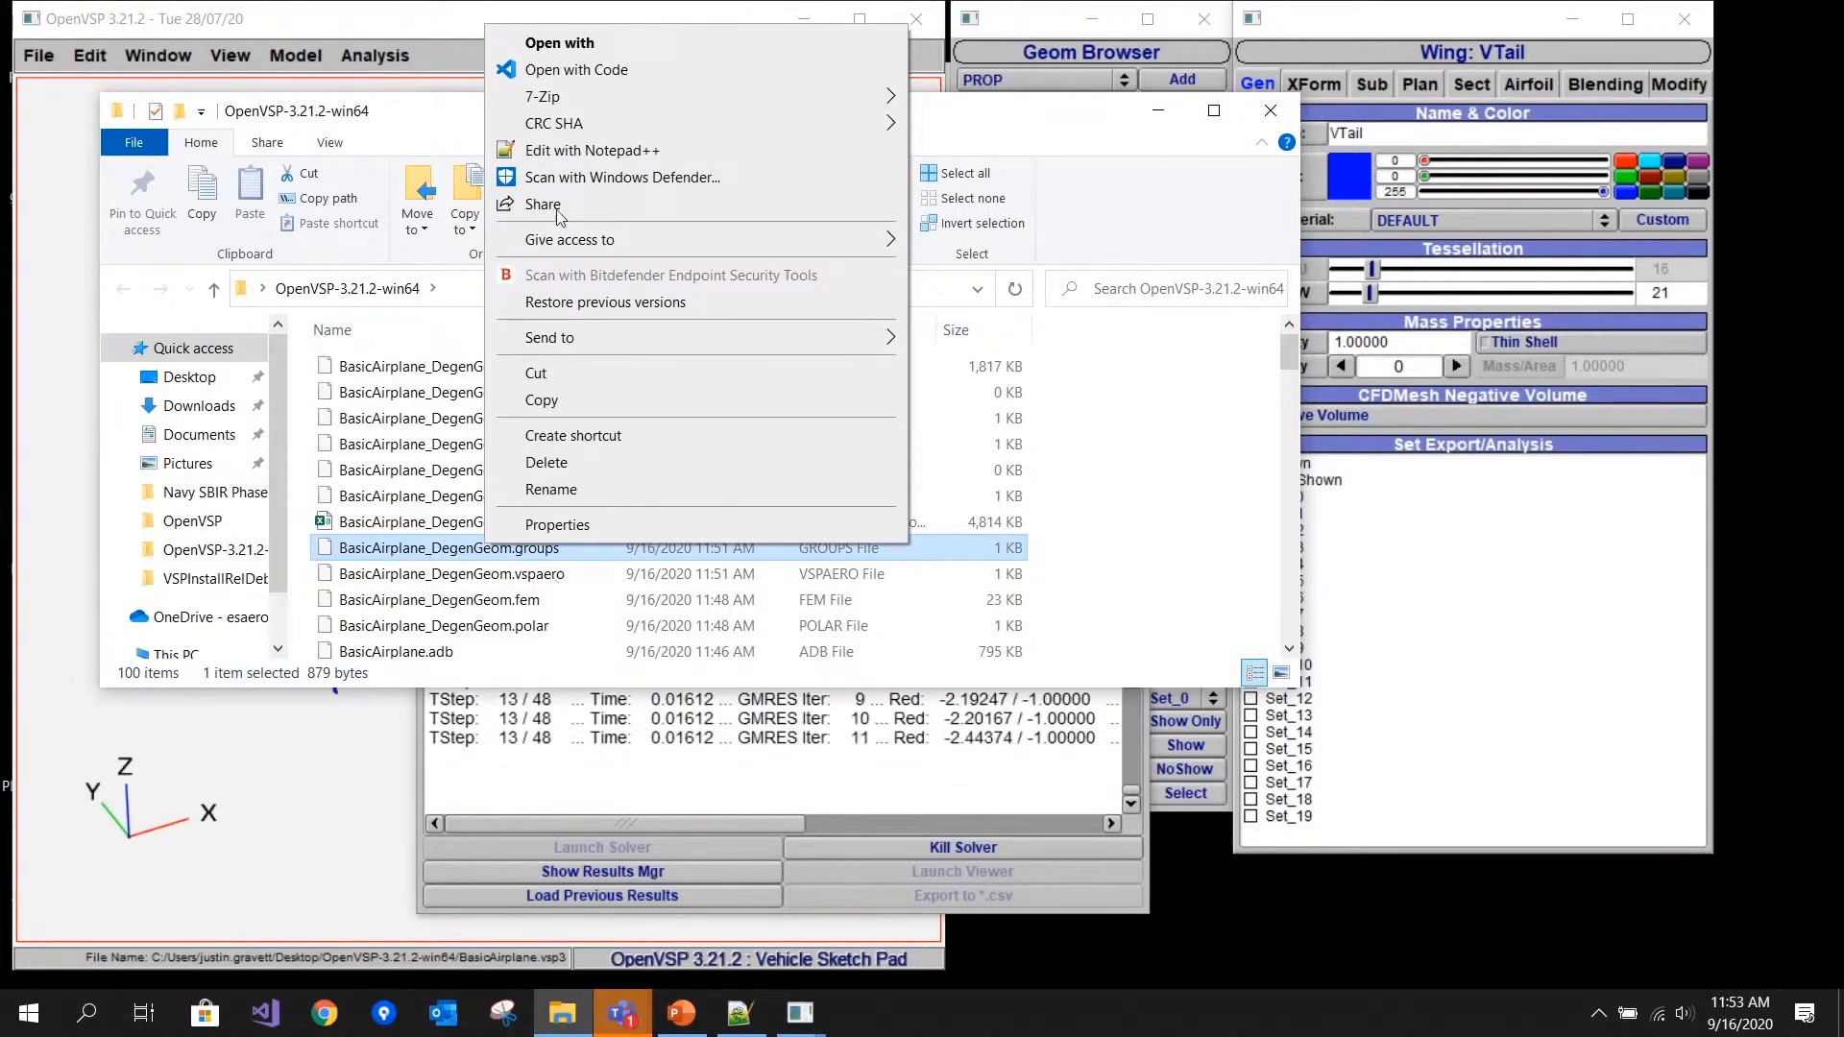
left_click(575, 151)
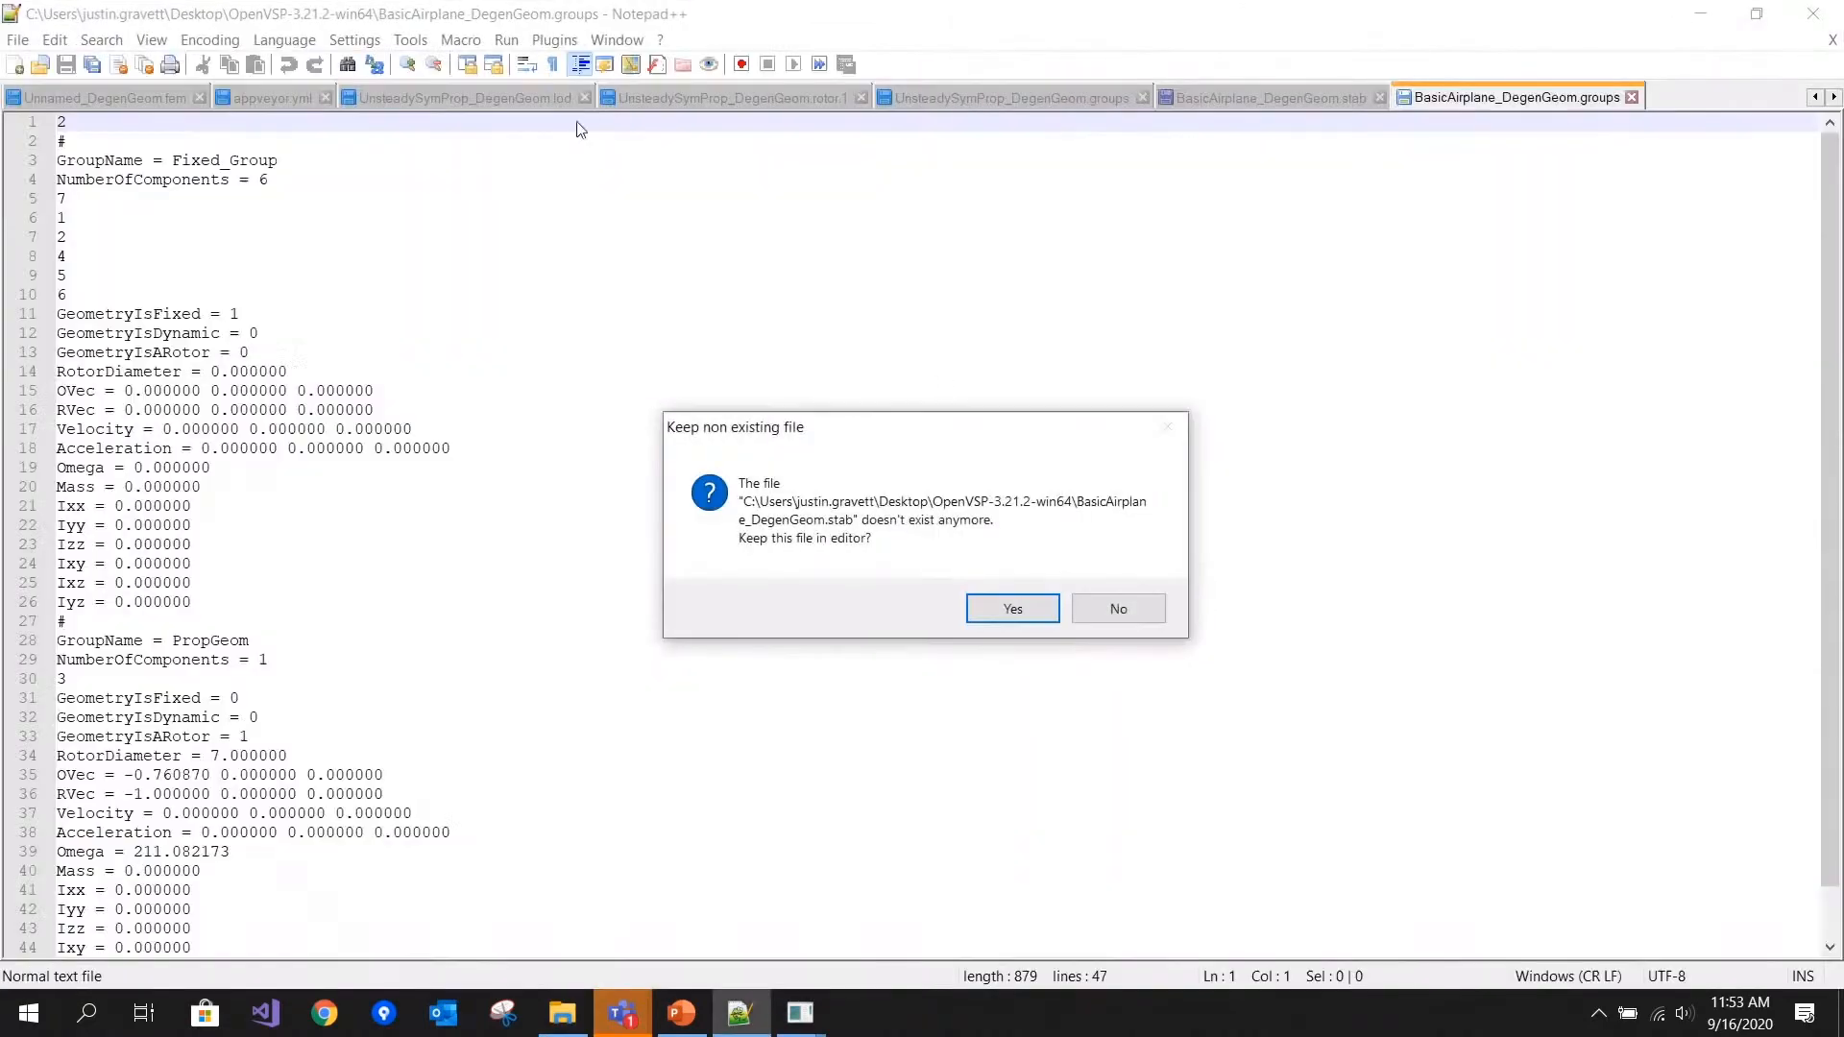
left_click(1098, 611)
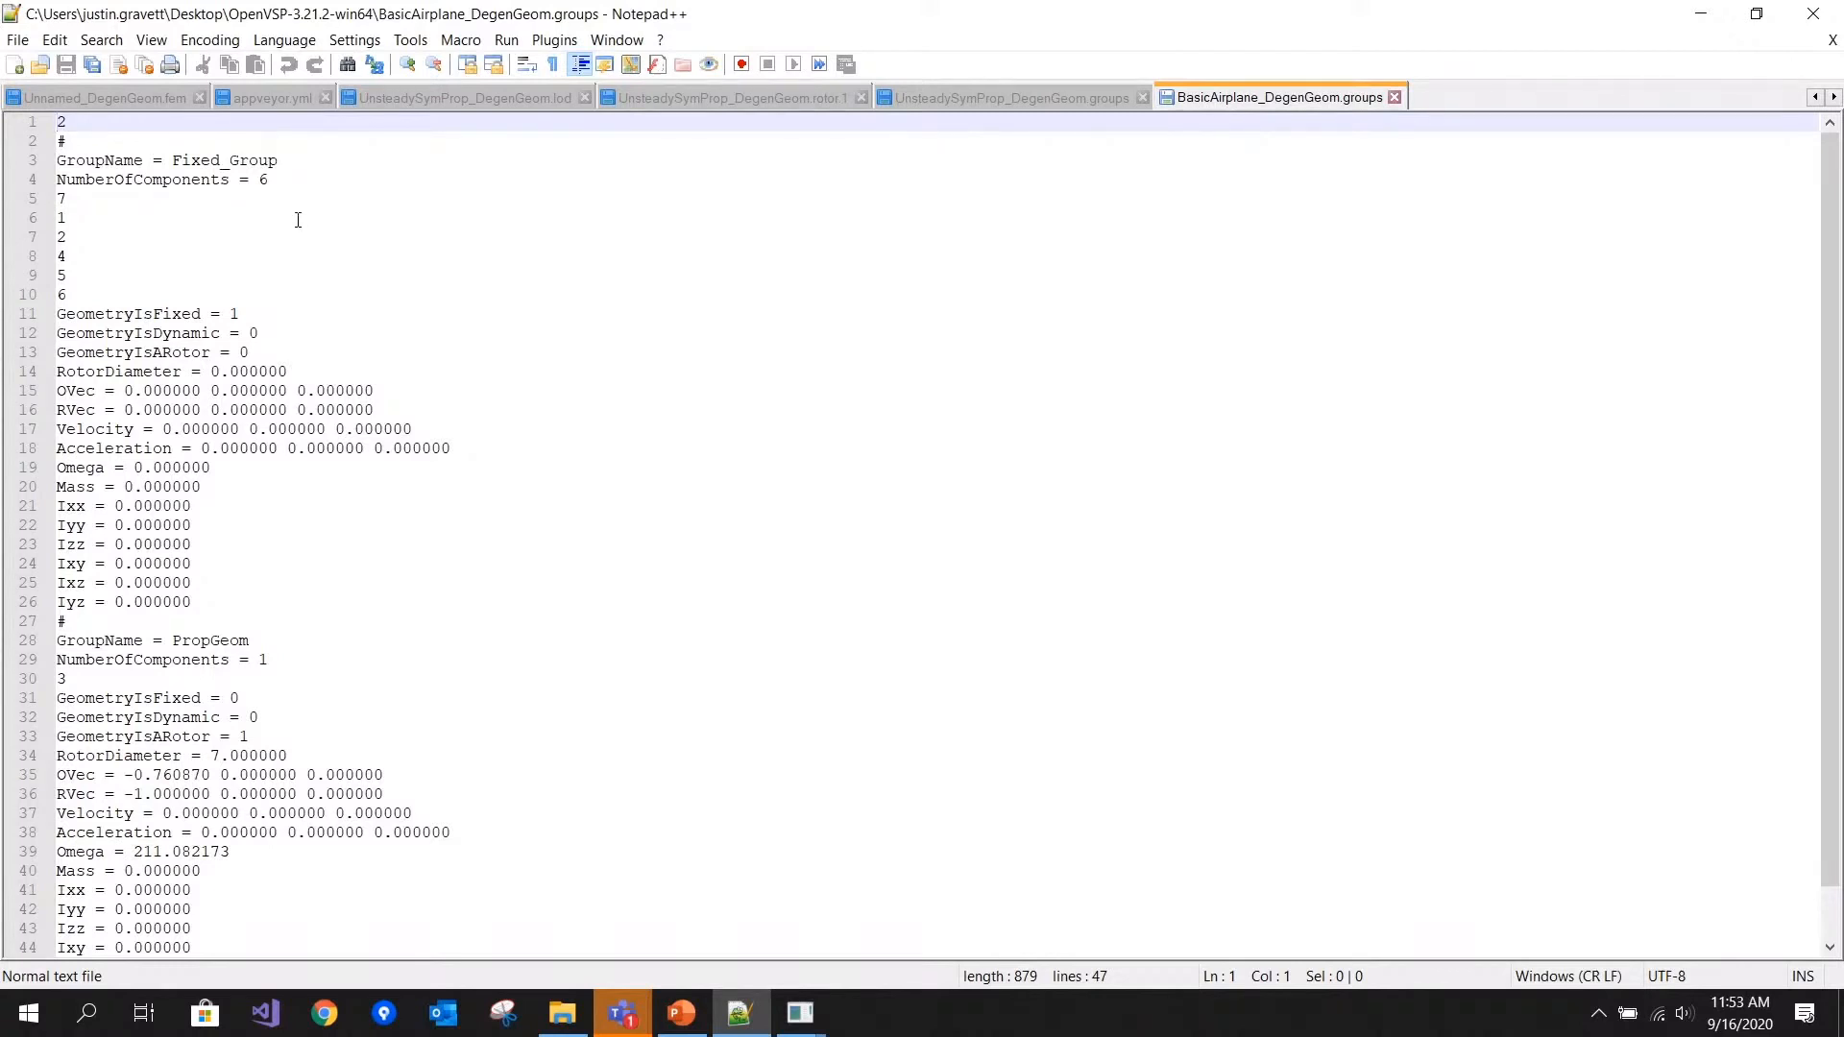
- Review the Fixed_Group and PropGeom entries in the groups file, and close the file and Notepad++
scroll(285, 587, "down", 1)
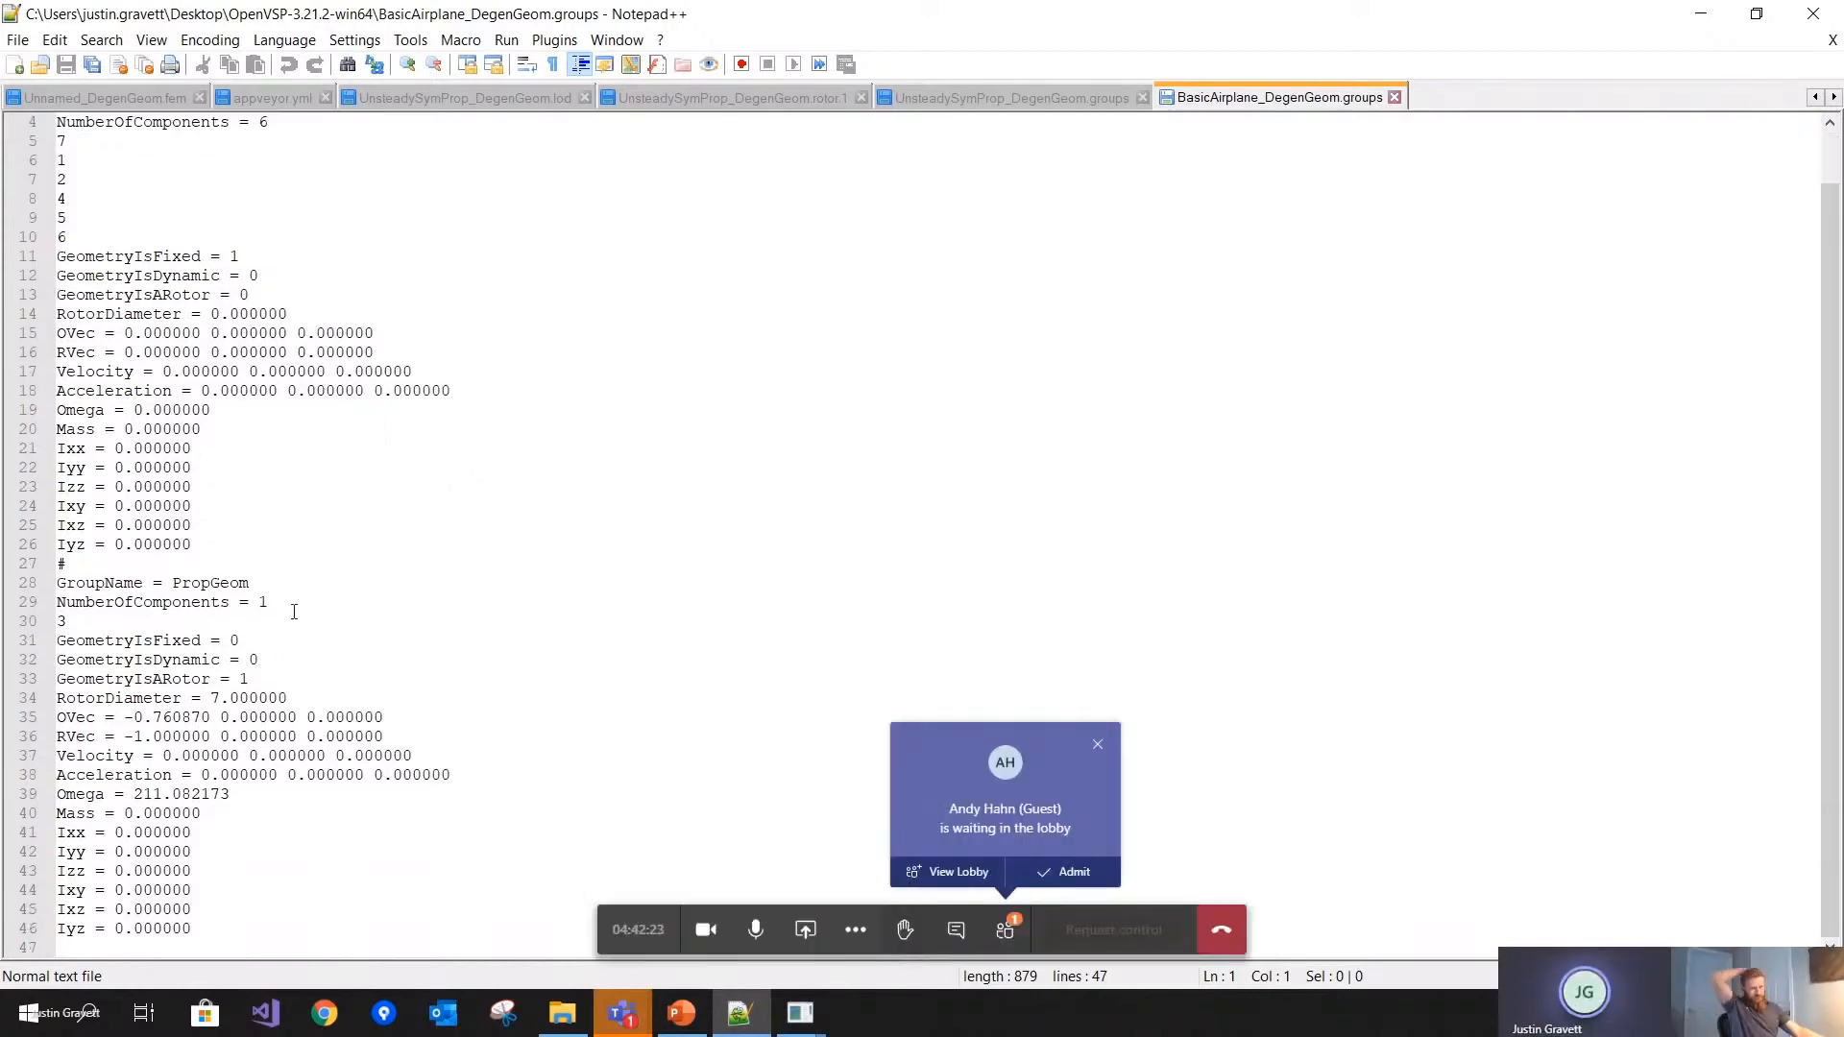
left_click(1072, 876)
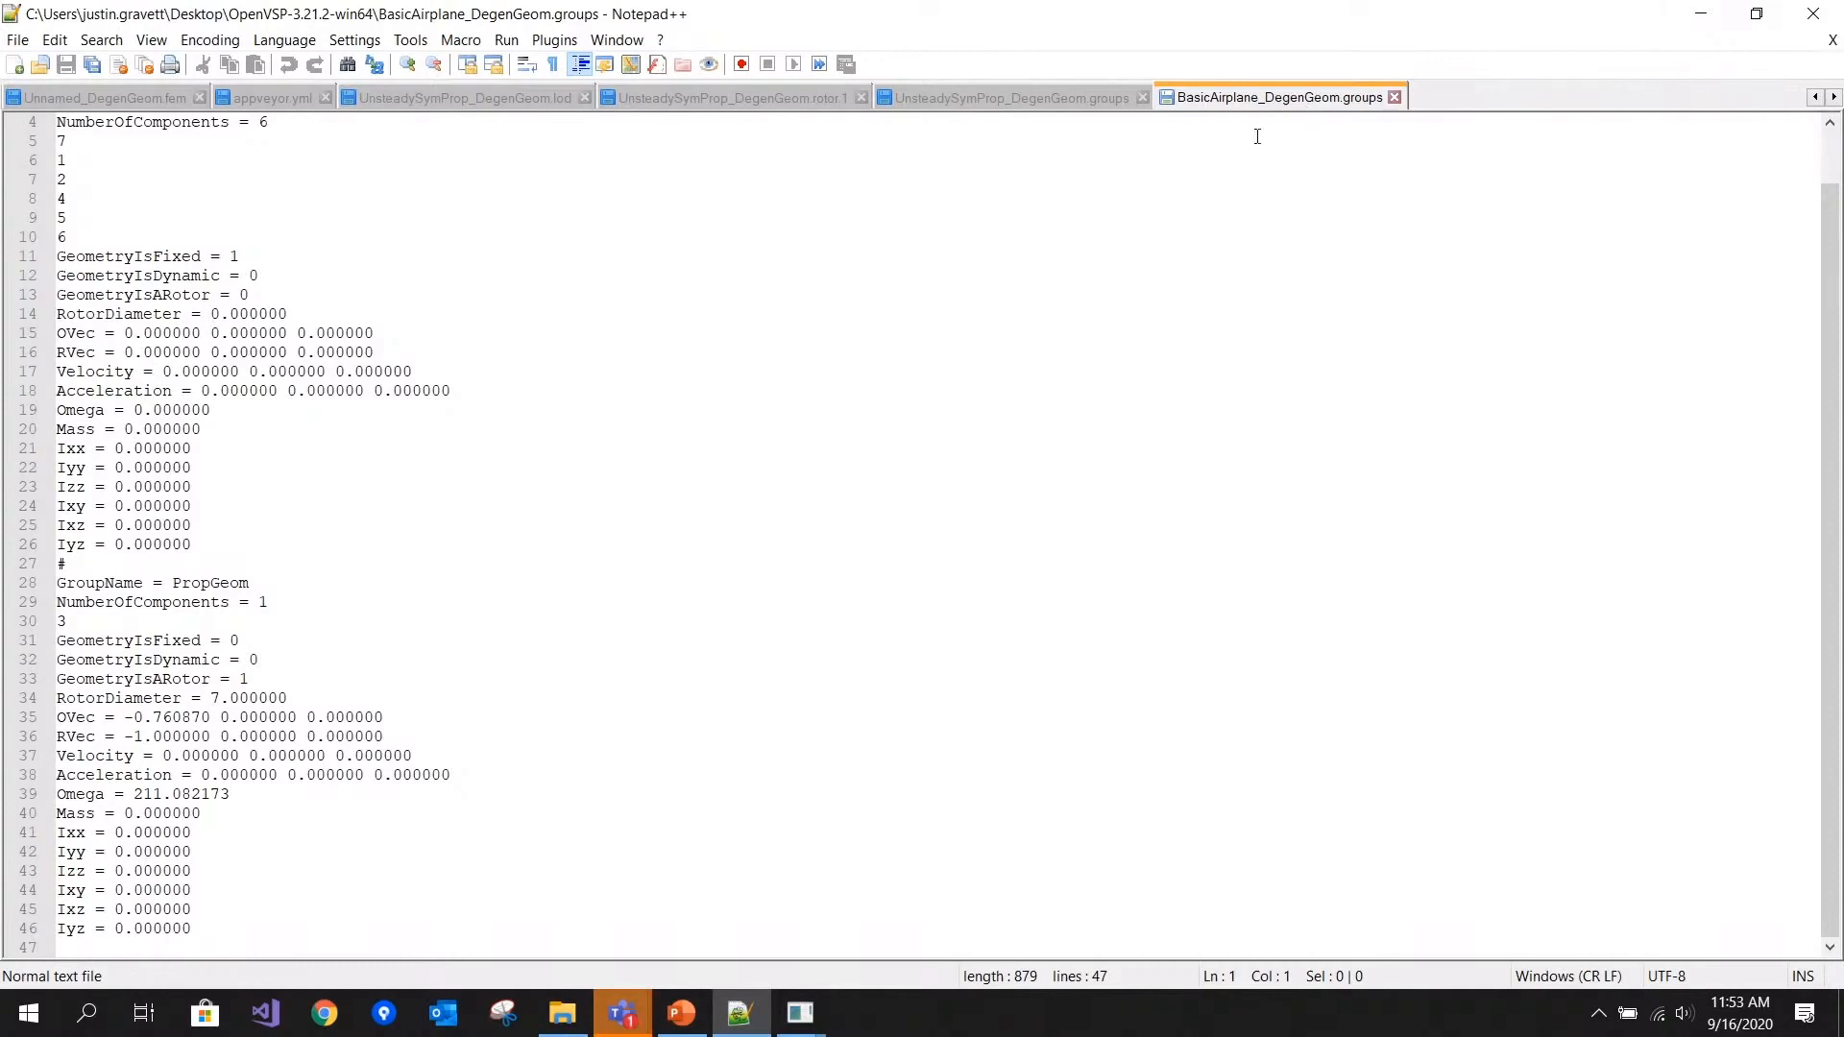
left_click(1394, 98)
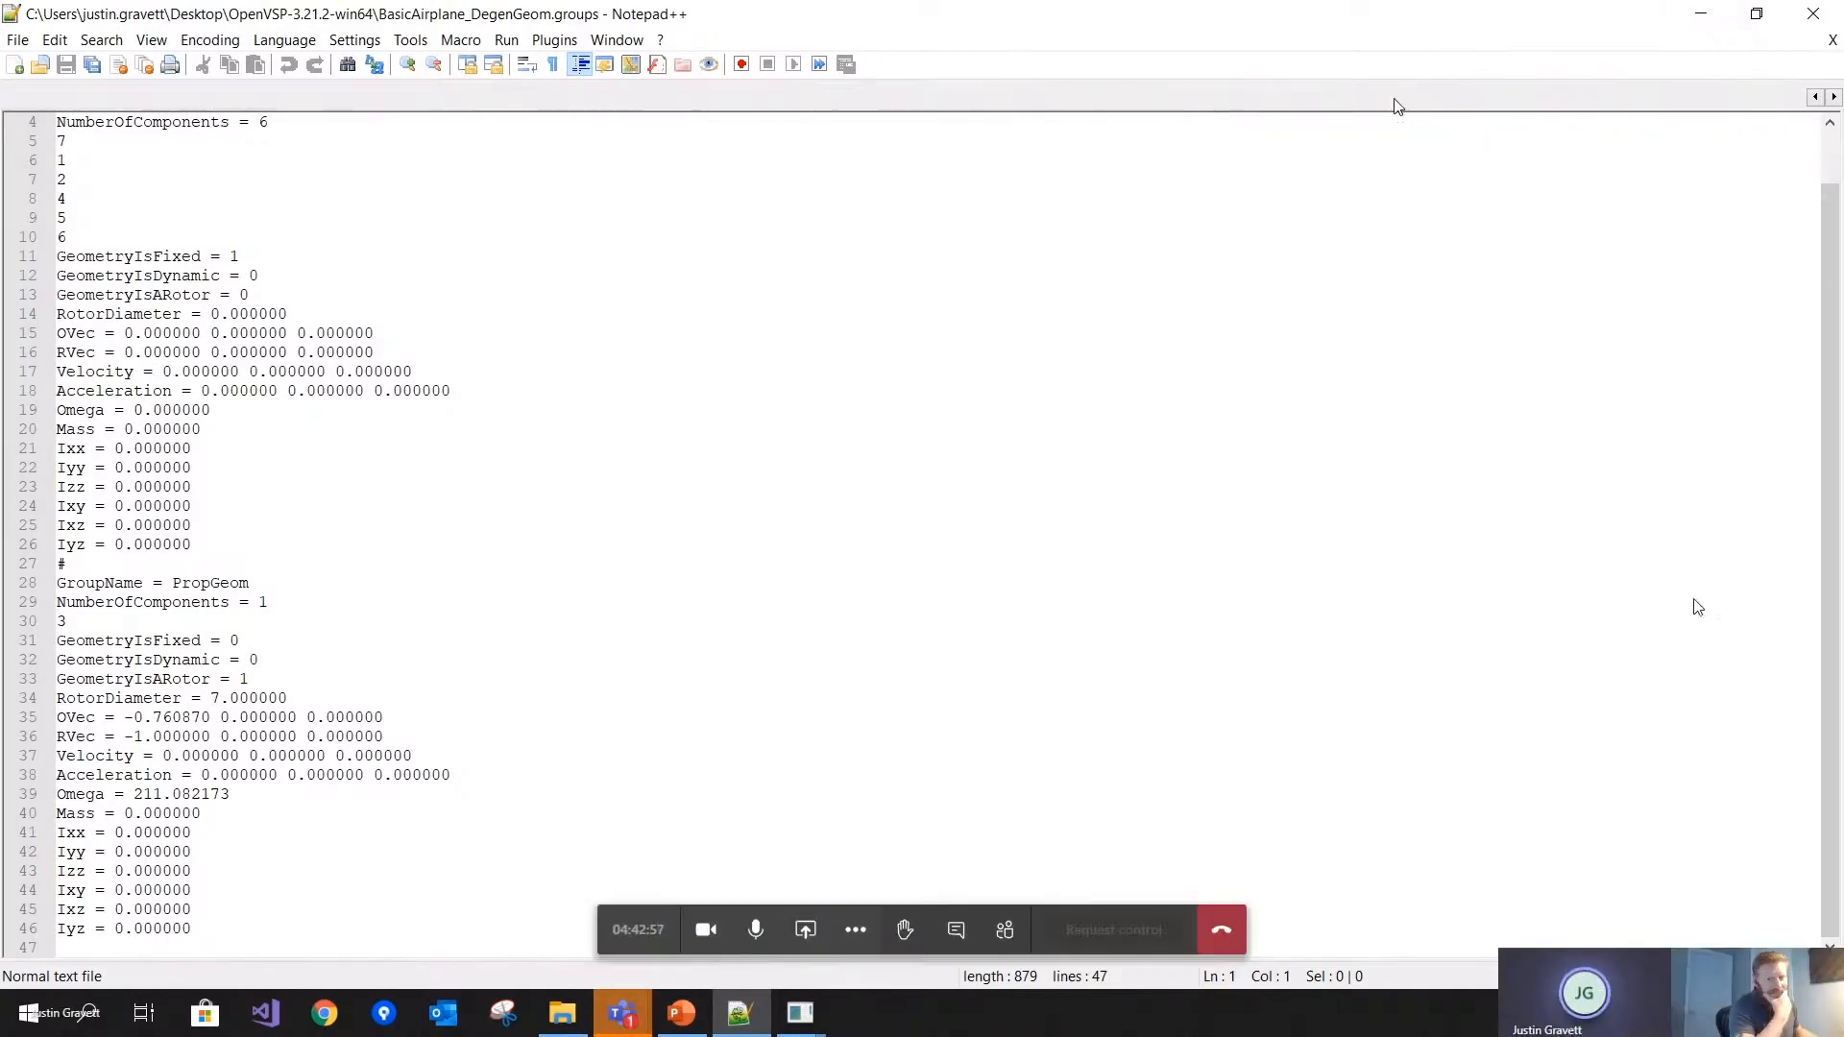
left_click(1813, 13)
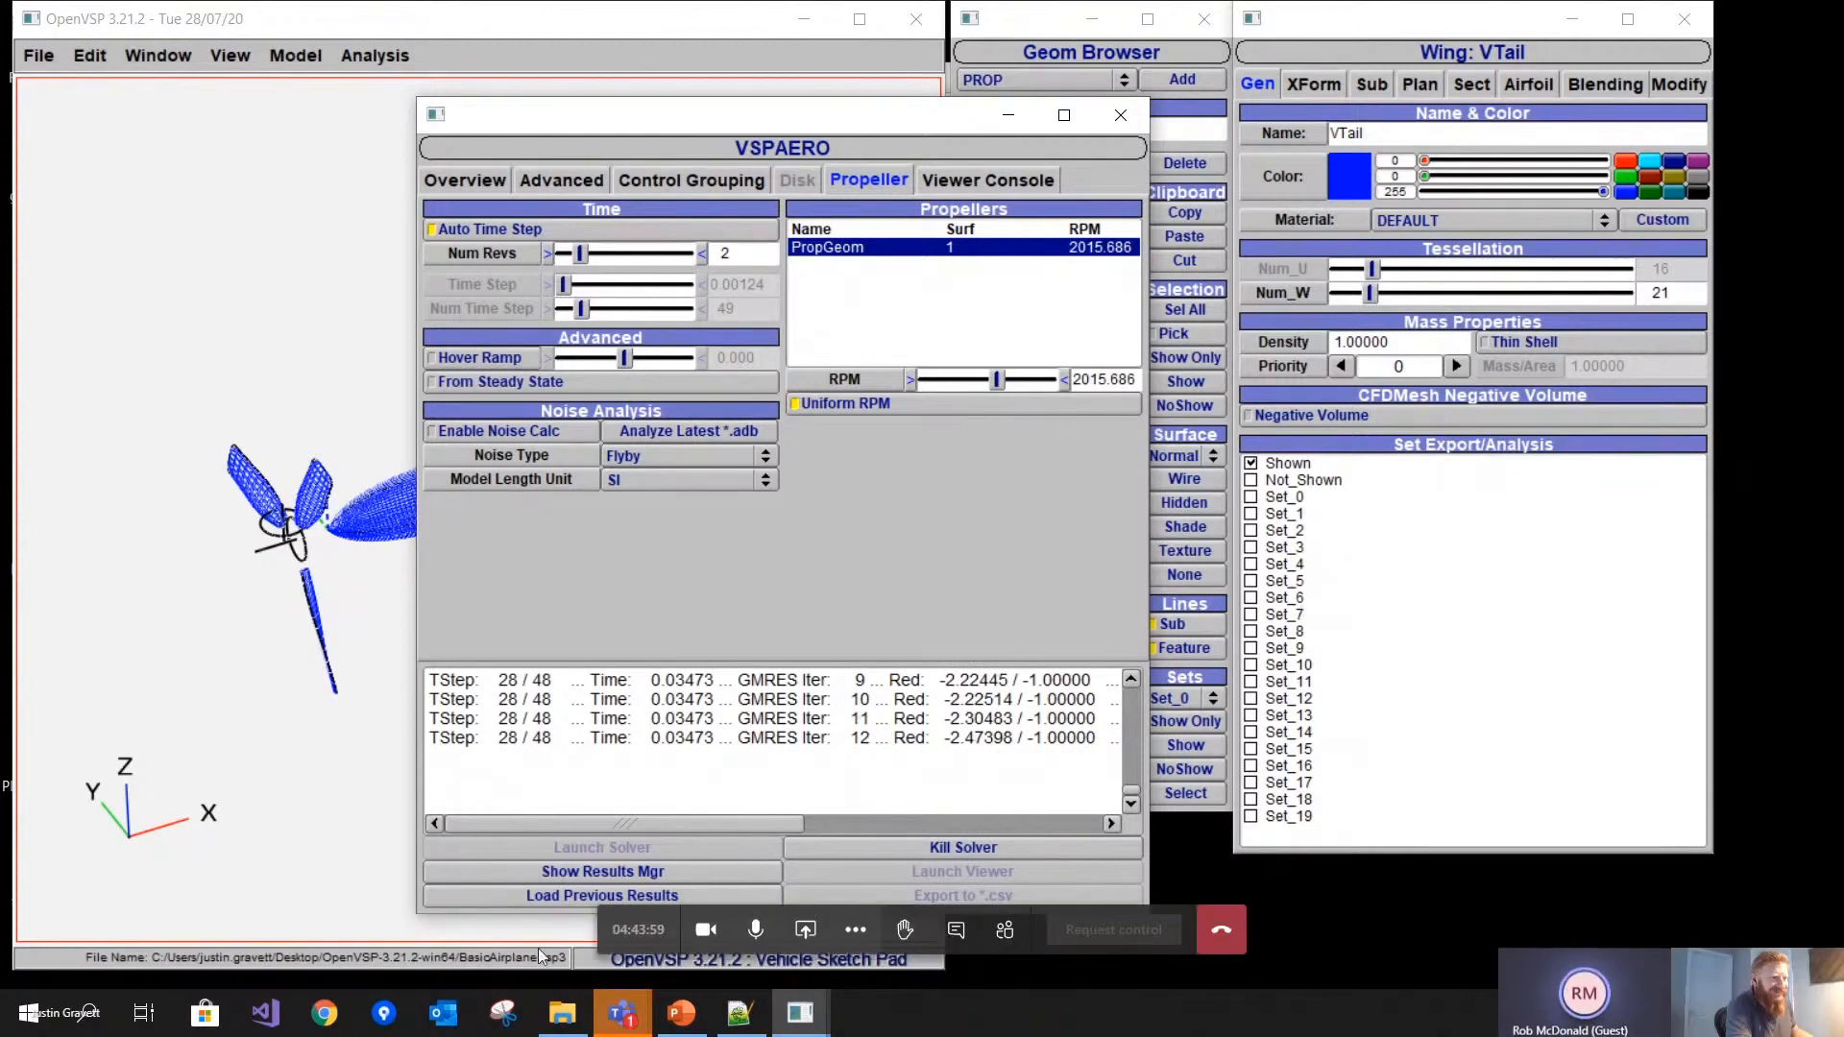
- Start a second OpenVSP session by running vsp.exe from the OpenVSP-3.21.2-win64 folder
mouse_move(560, 1026)
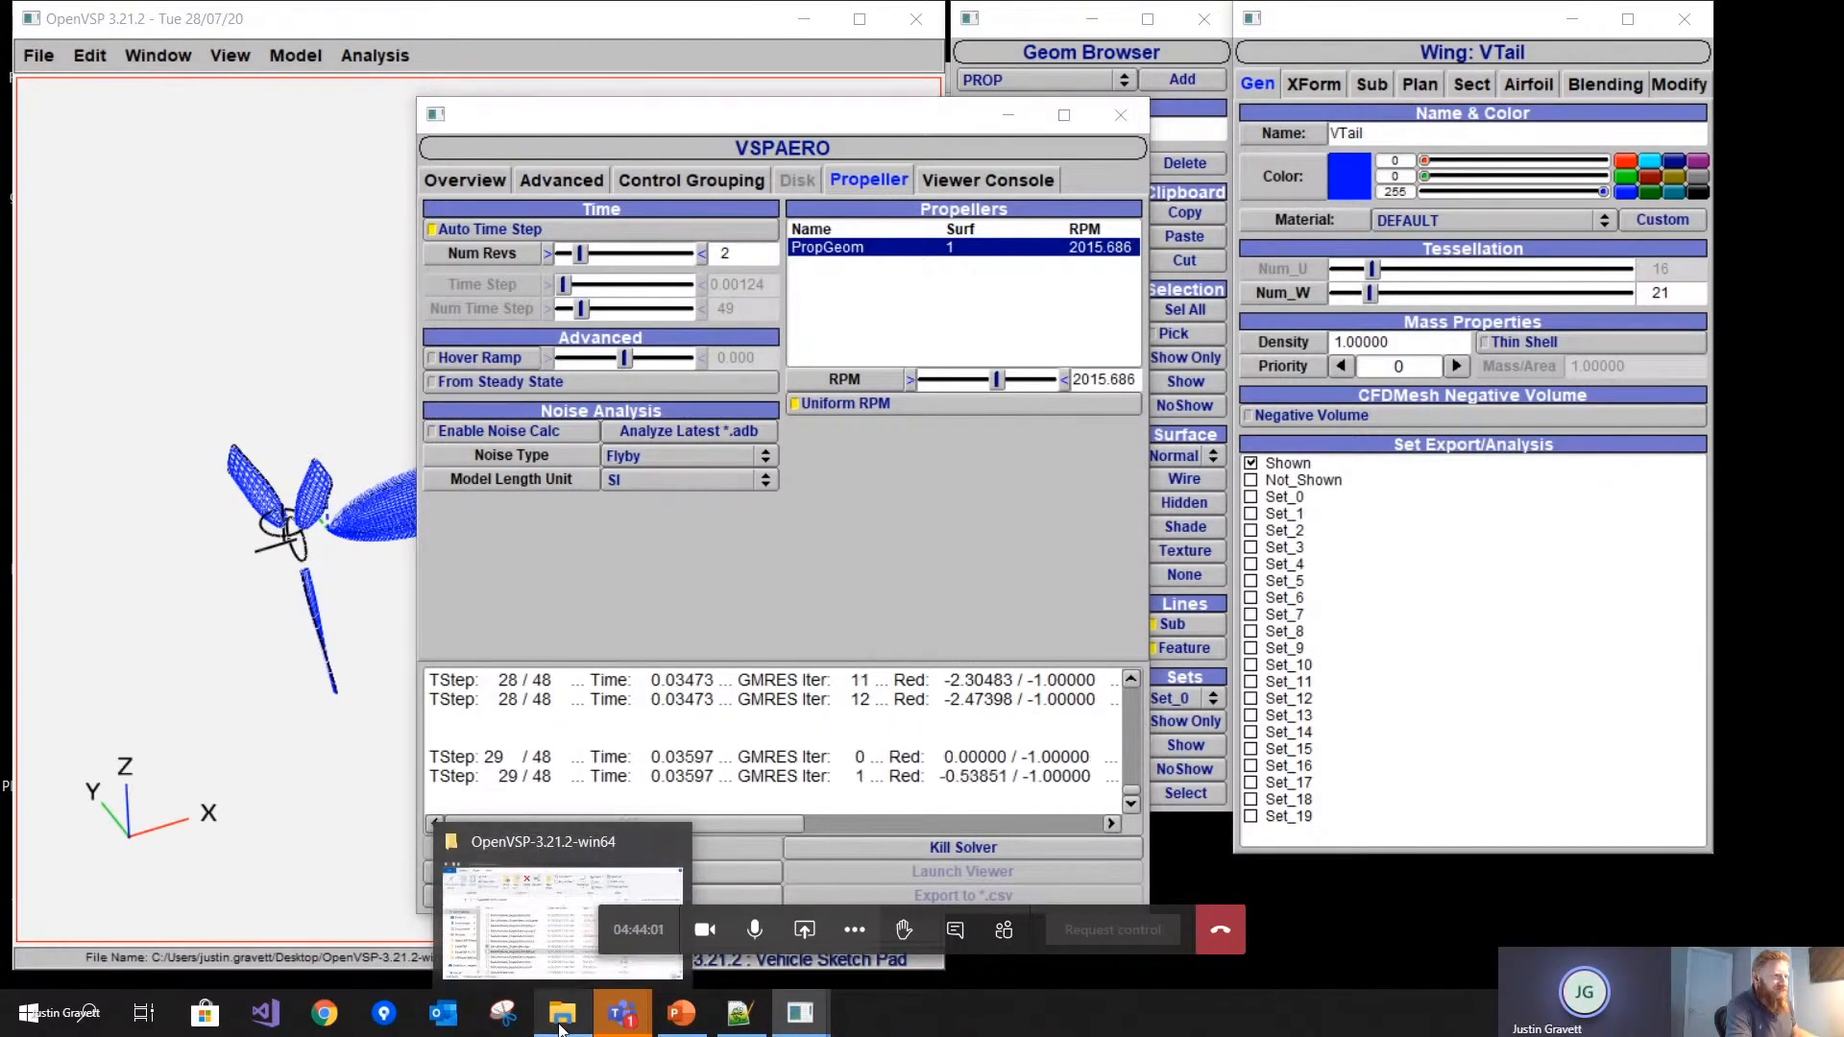
left_click(562, 922)
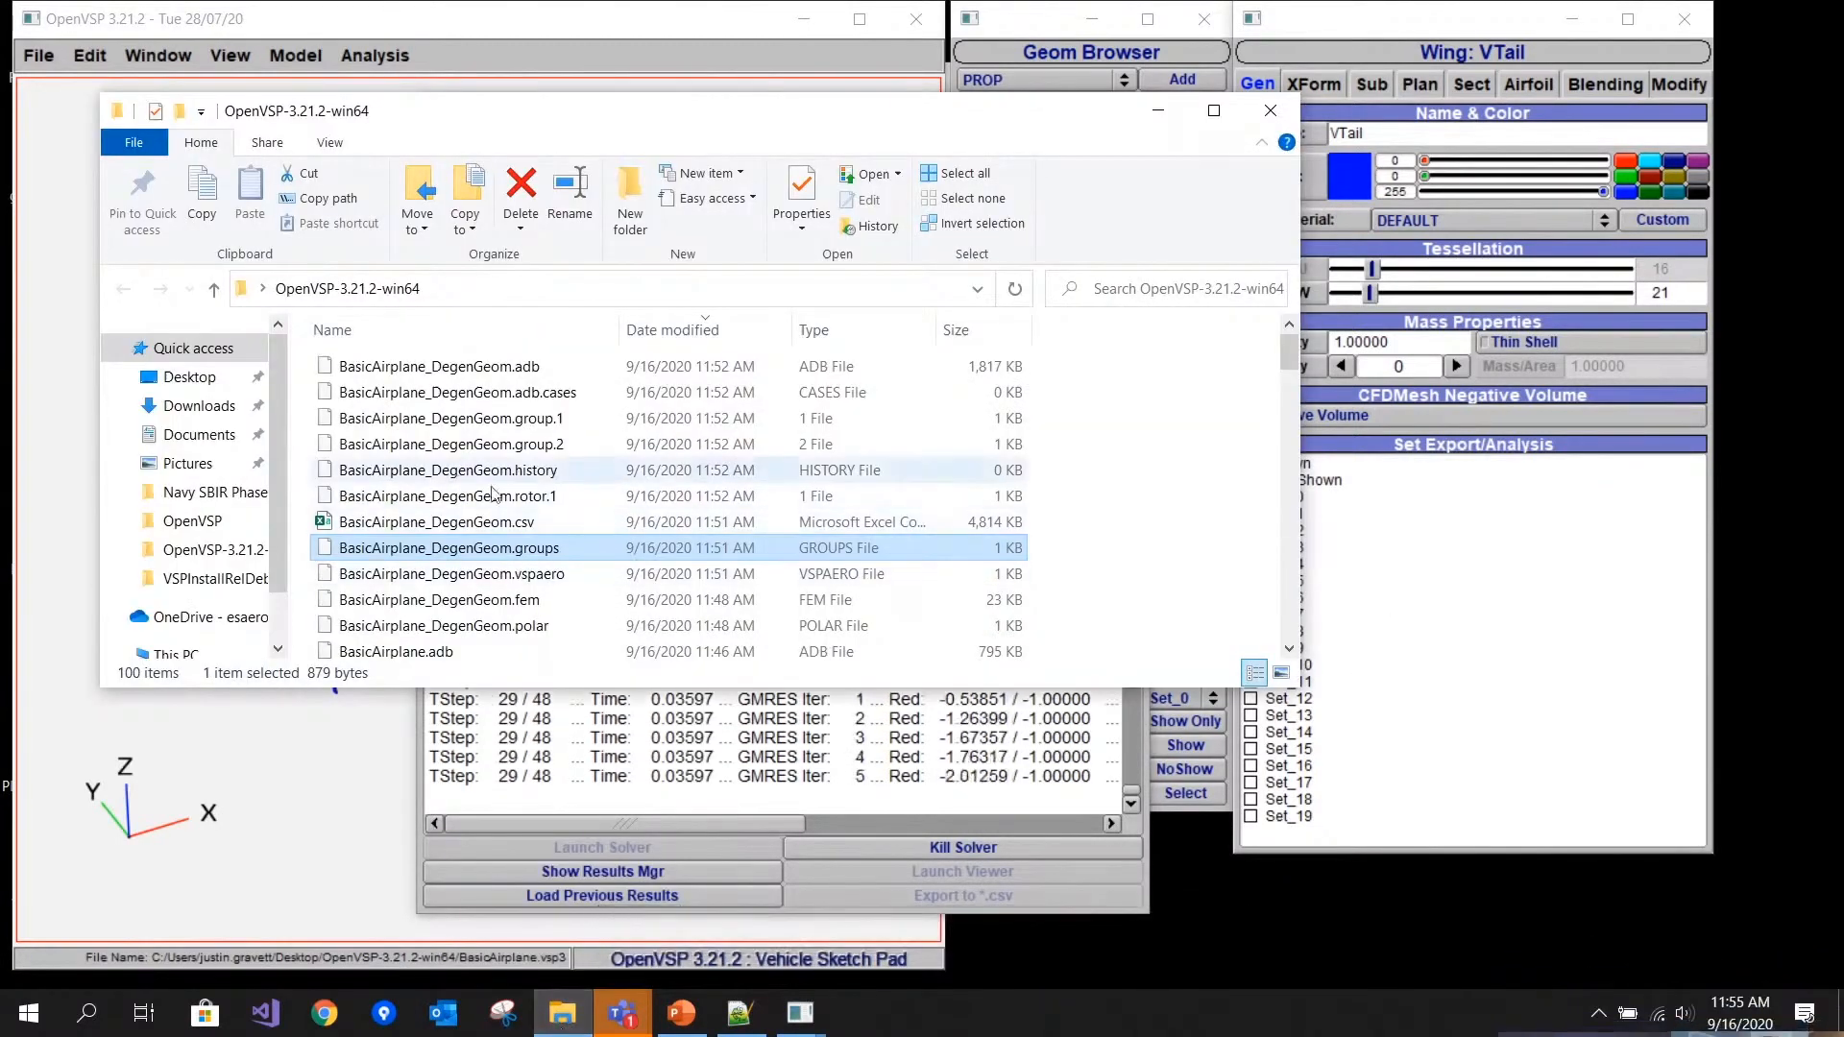
scroll(538, 527, "down", 20)
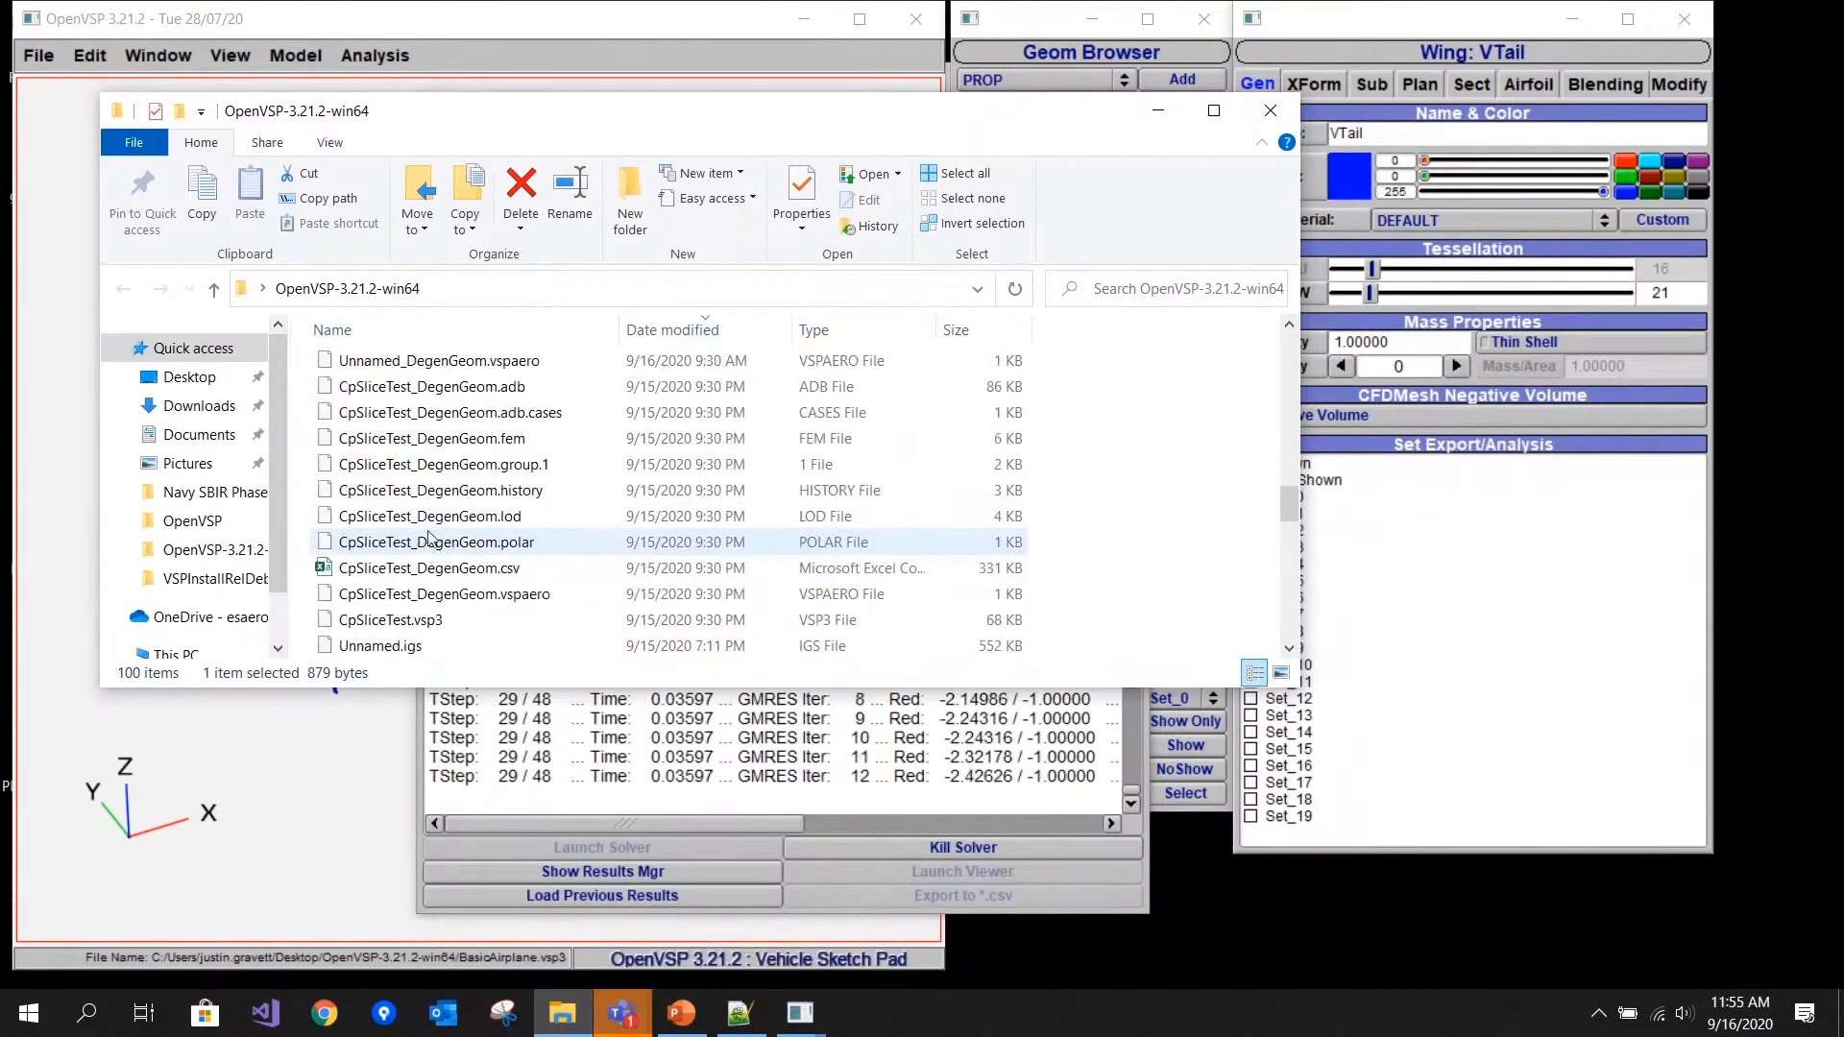
scroll(464, 478, "down", 5)
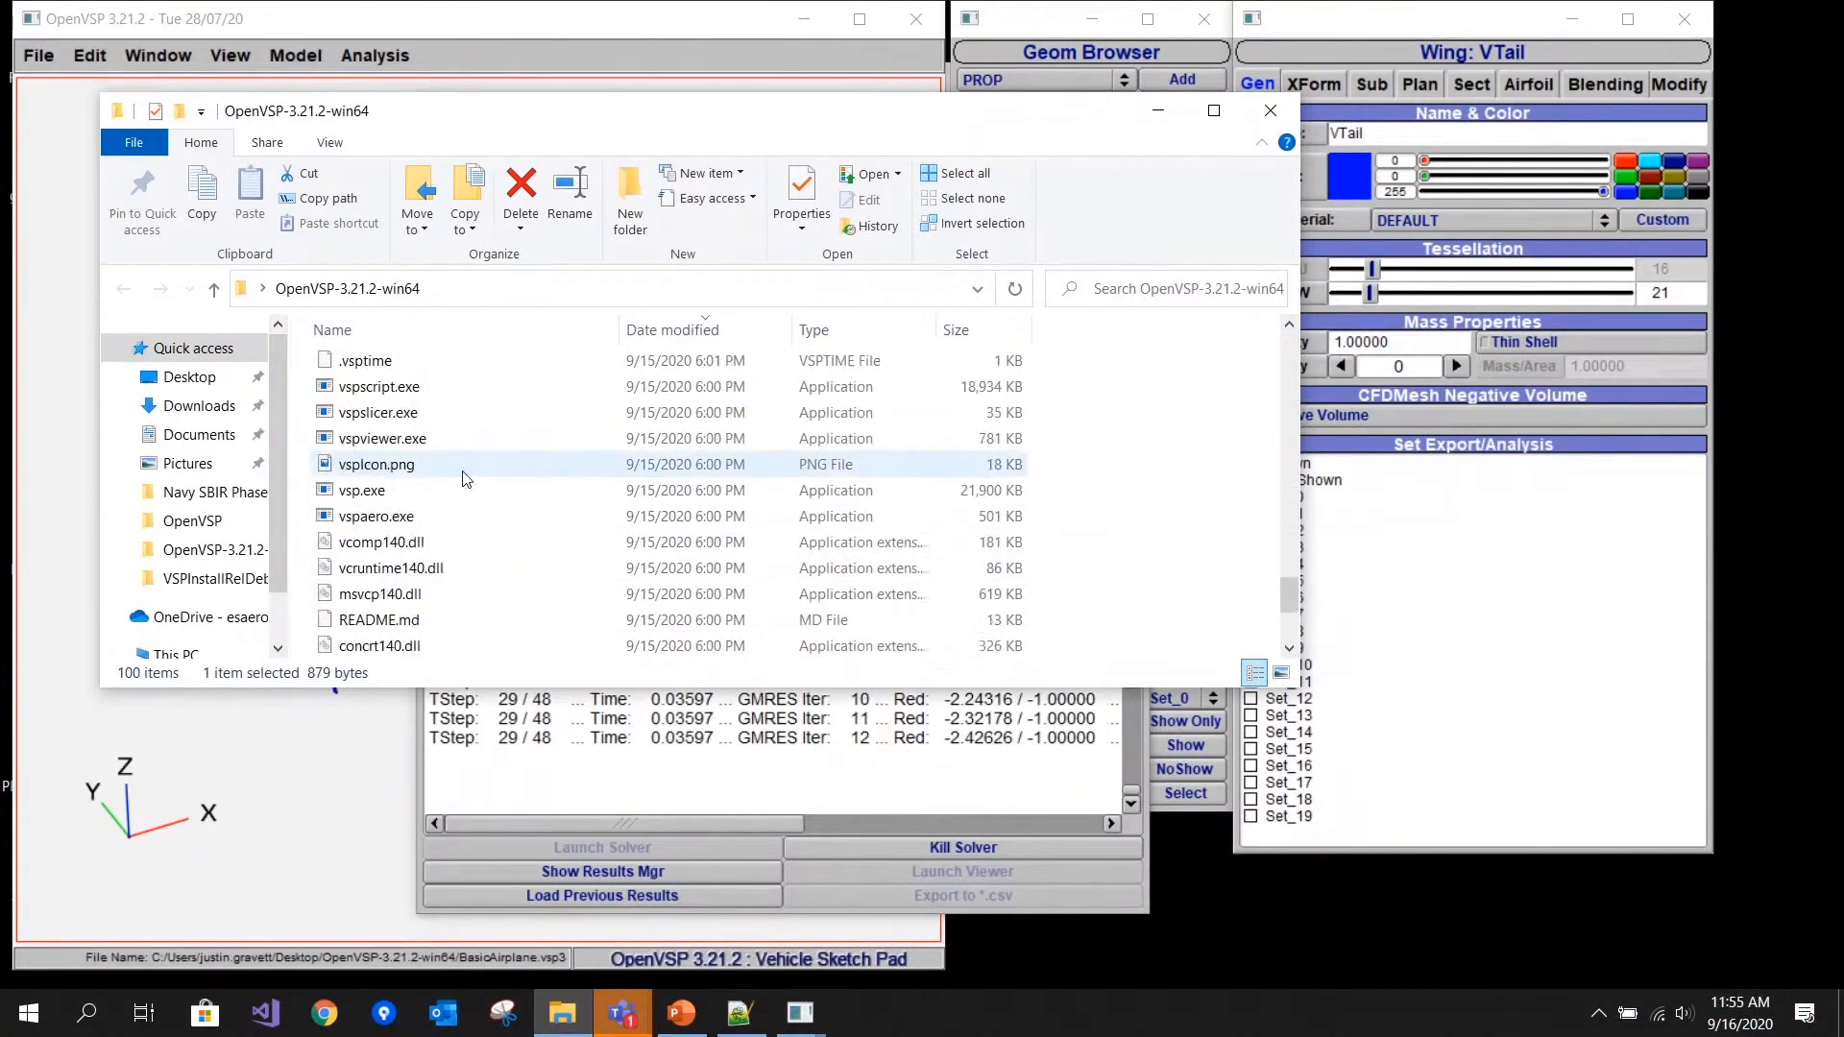
double_click(356, 491)
double_click(355, 491)
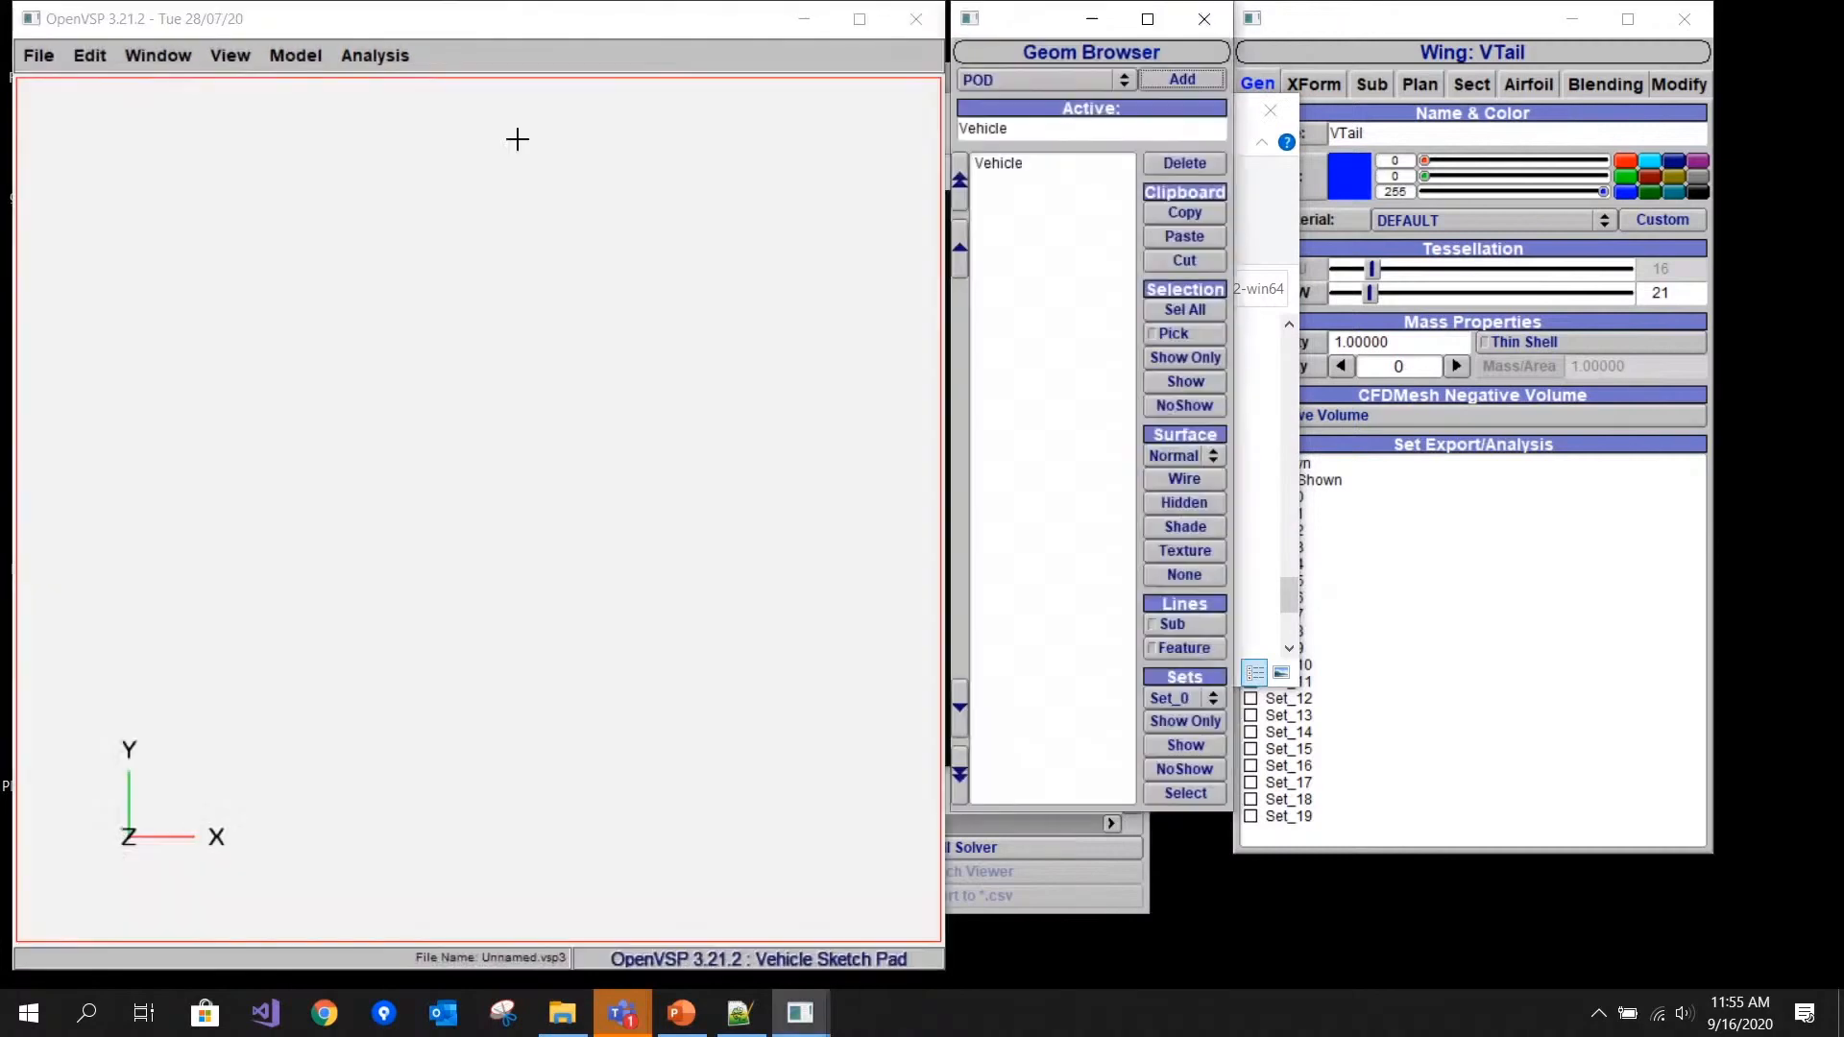
- Open the VSPAERO analysis in the new session and load the previous results into the Results Manager
left_click(361, 50)
left_click(367, 283)
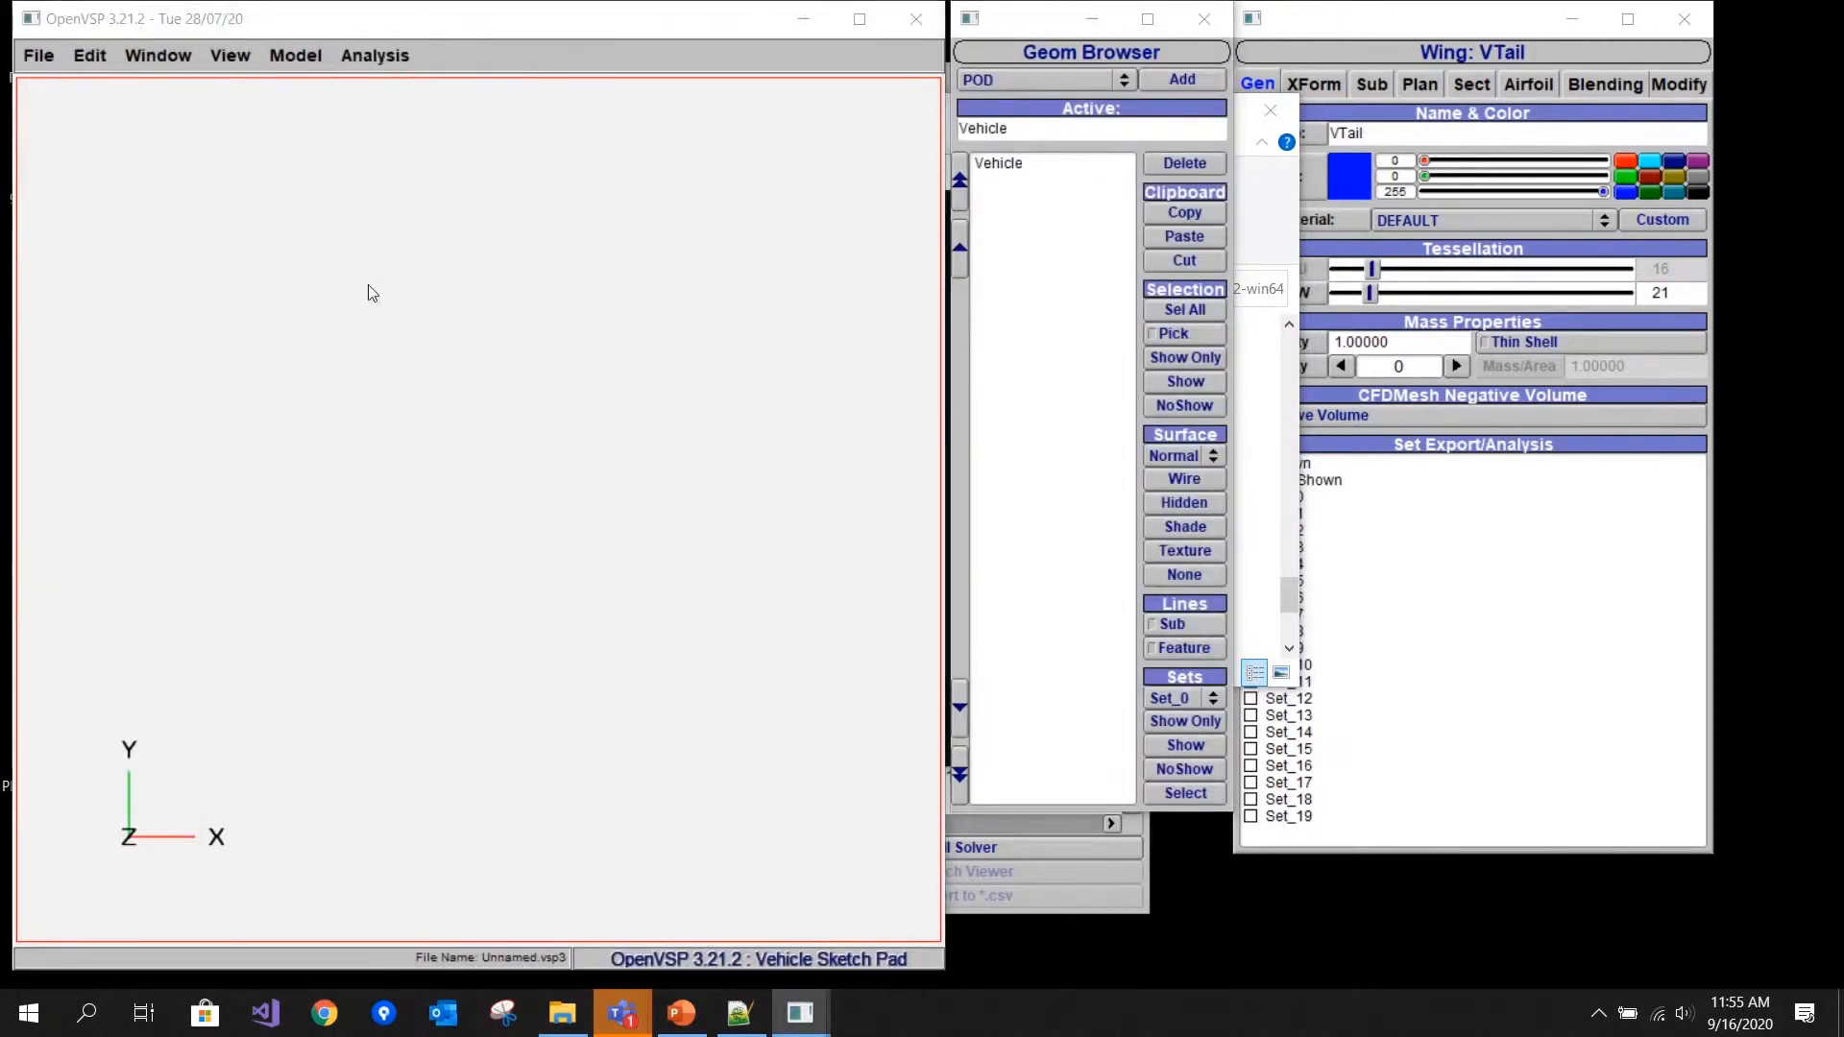
left_click(327, 275)
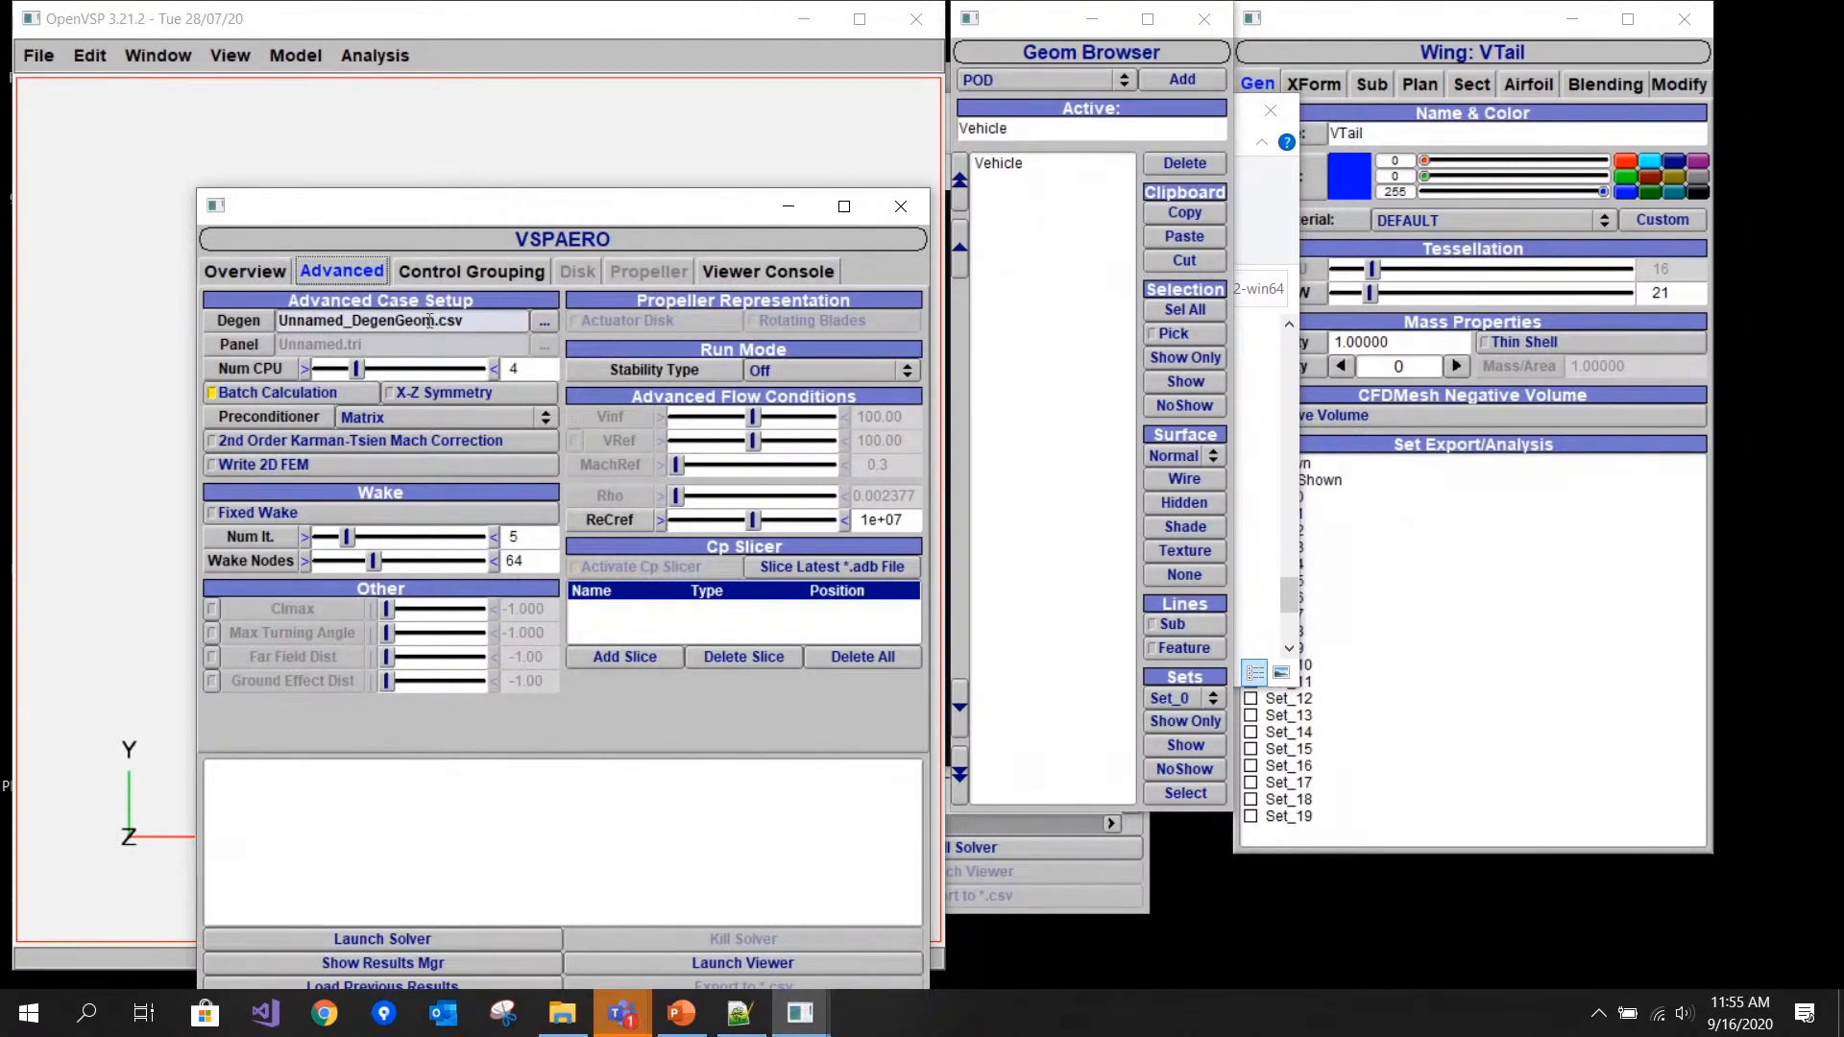
left_click_drag(486, 206, 582, 79)
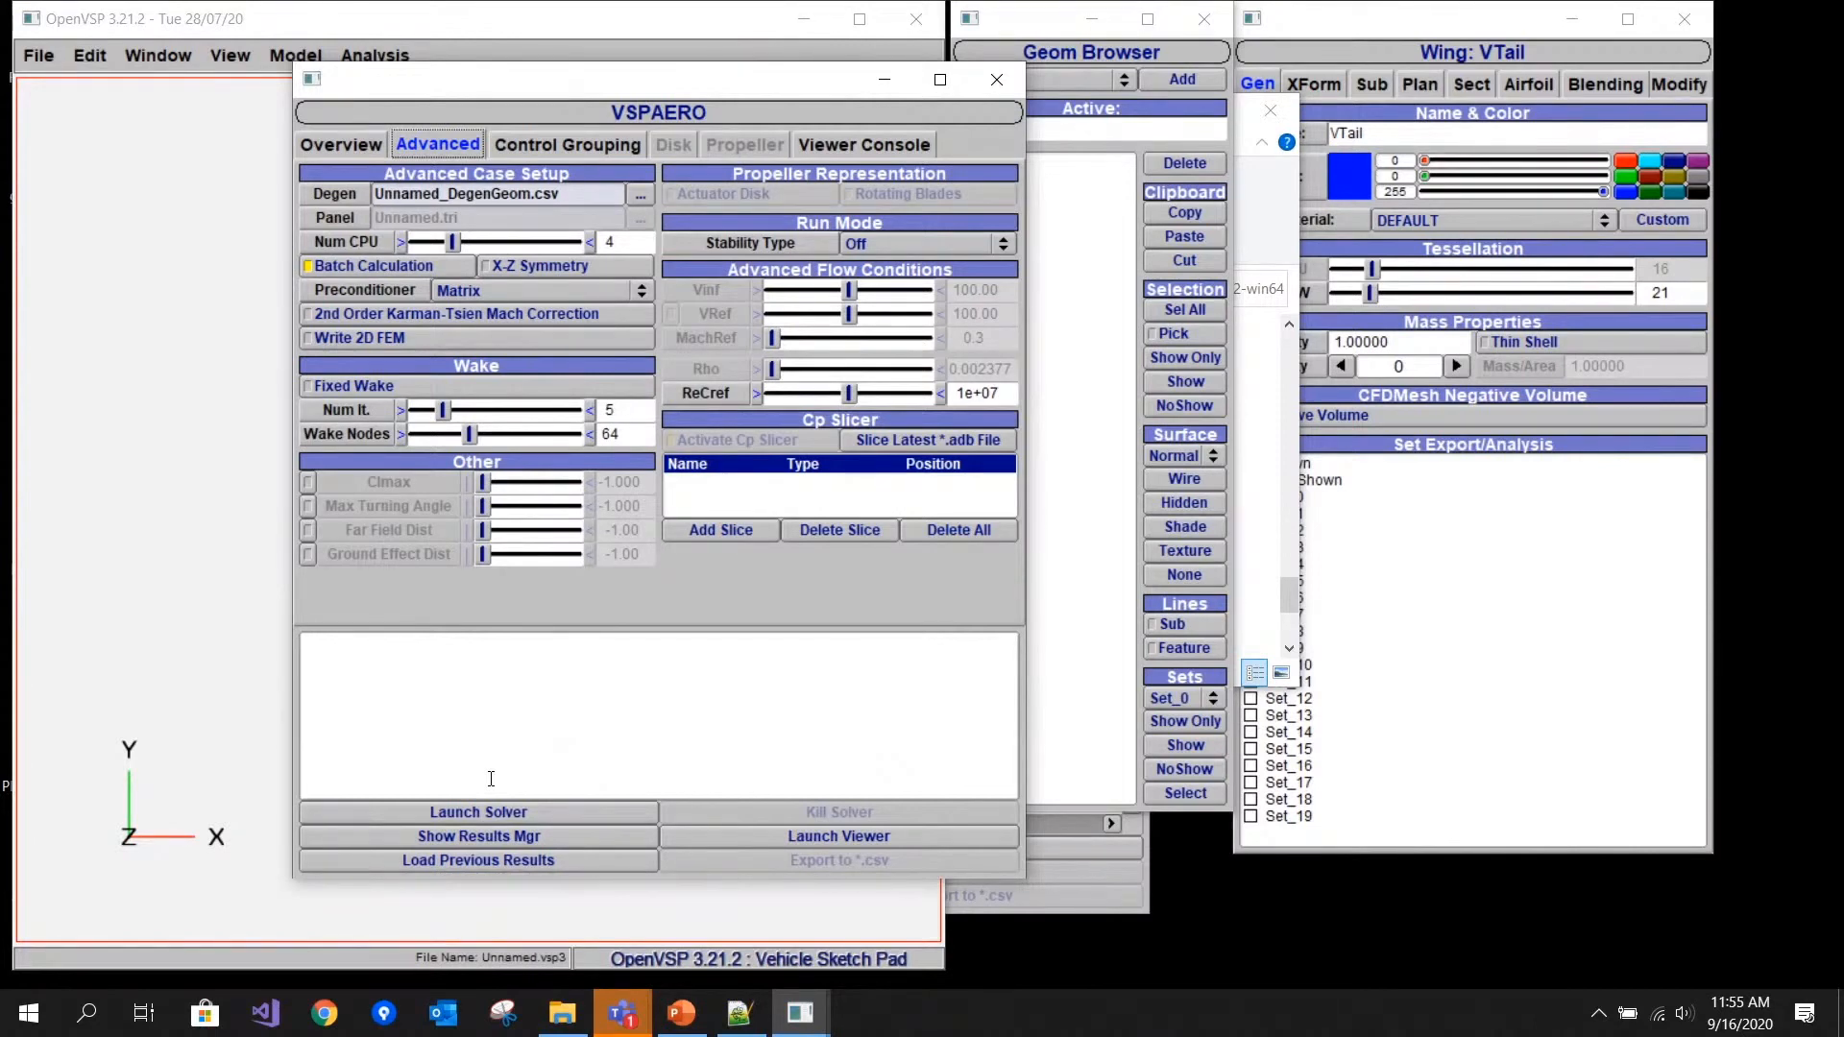
left_click(539, 862)
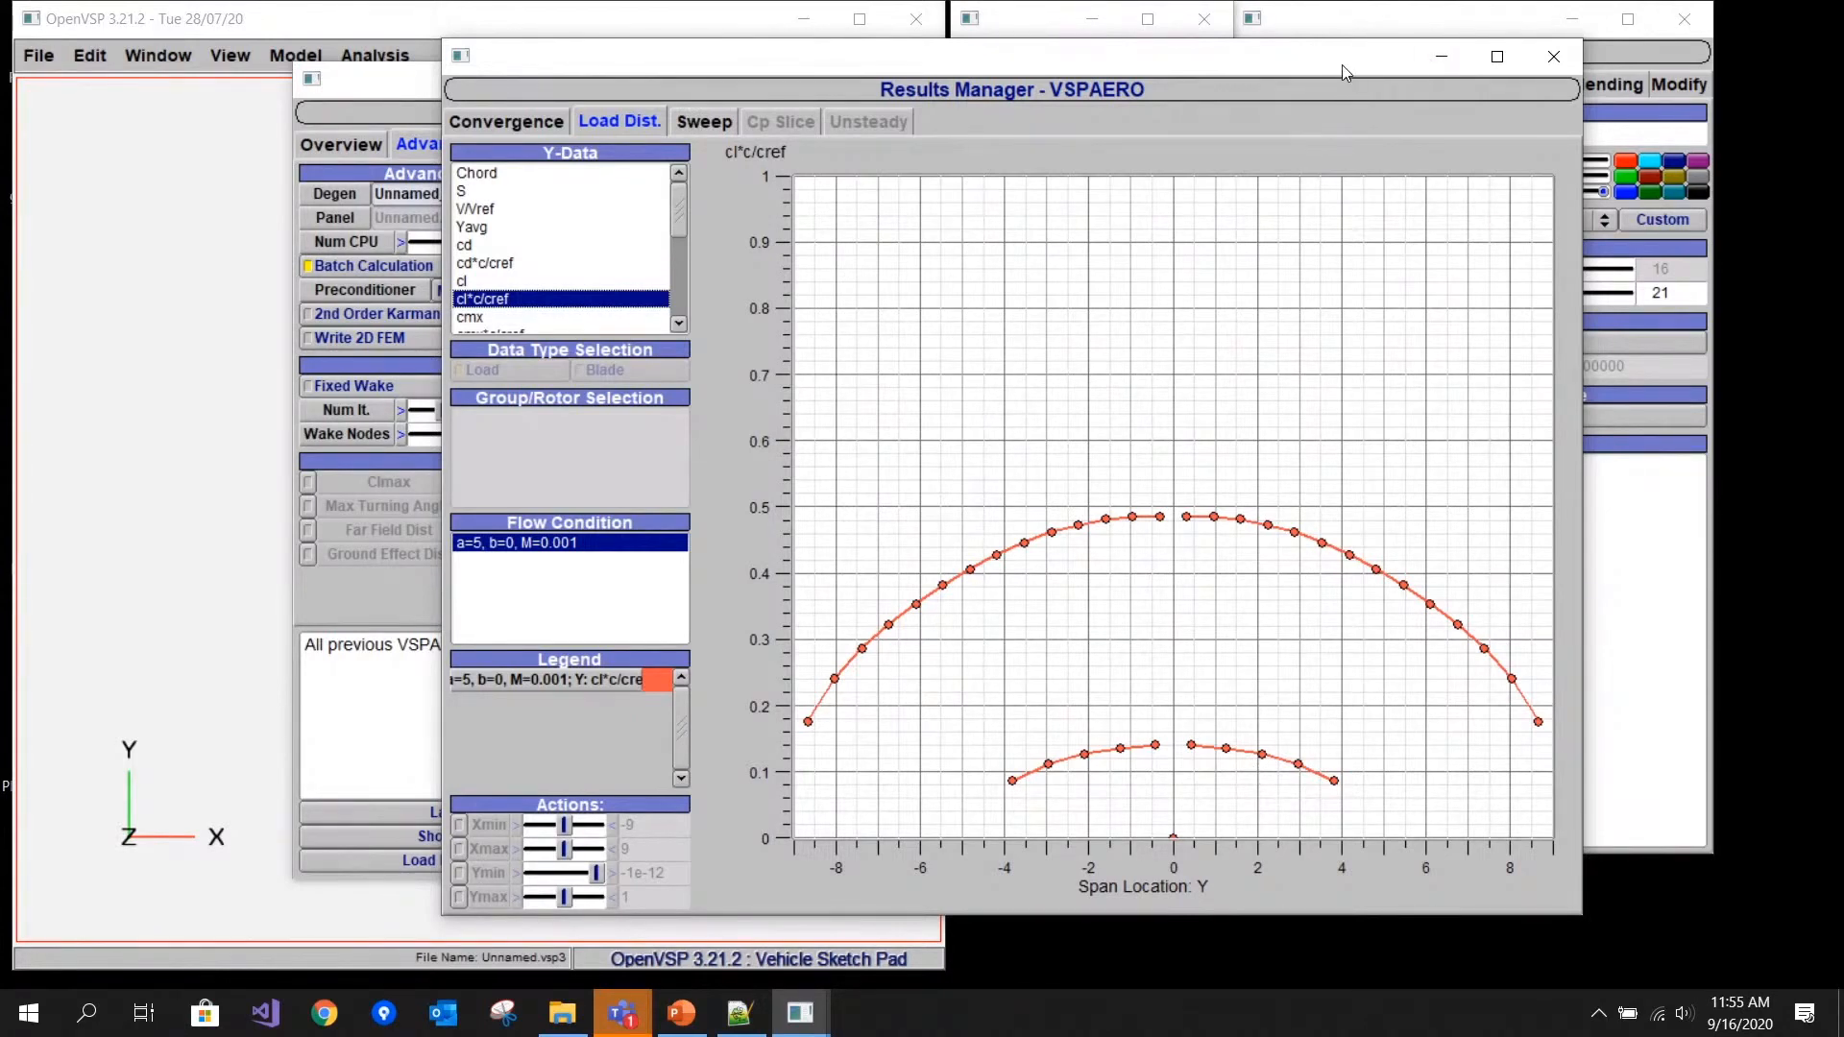
- Close the second session's Results Manager and VSPAERO windows, and cancel exiting OpenVSP
mouse_move(1320, 60)
left_mouse_down()
mouse_move(1267, 79)
mouse_move(1293, 48)
mouse_move(1334, 102)
mouse_move(1343, 58)
left_mouse_up()
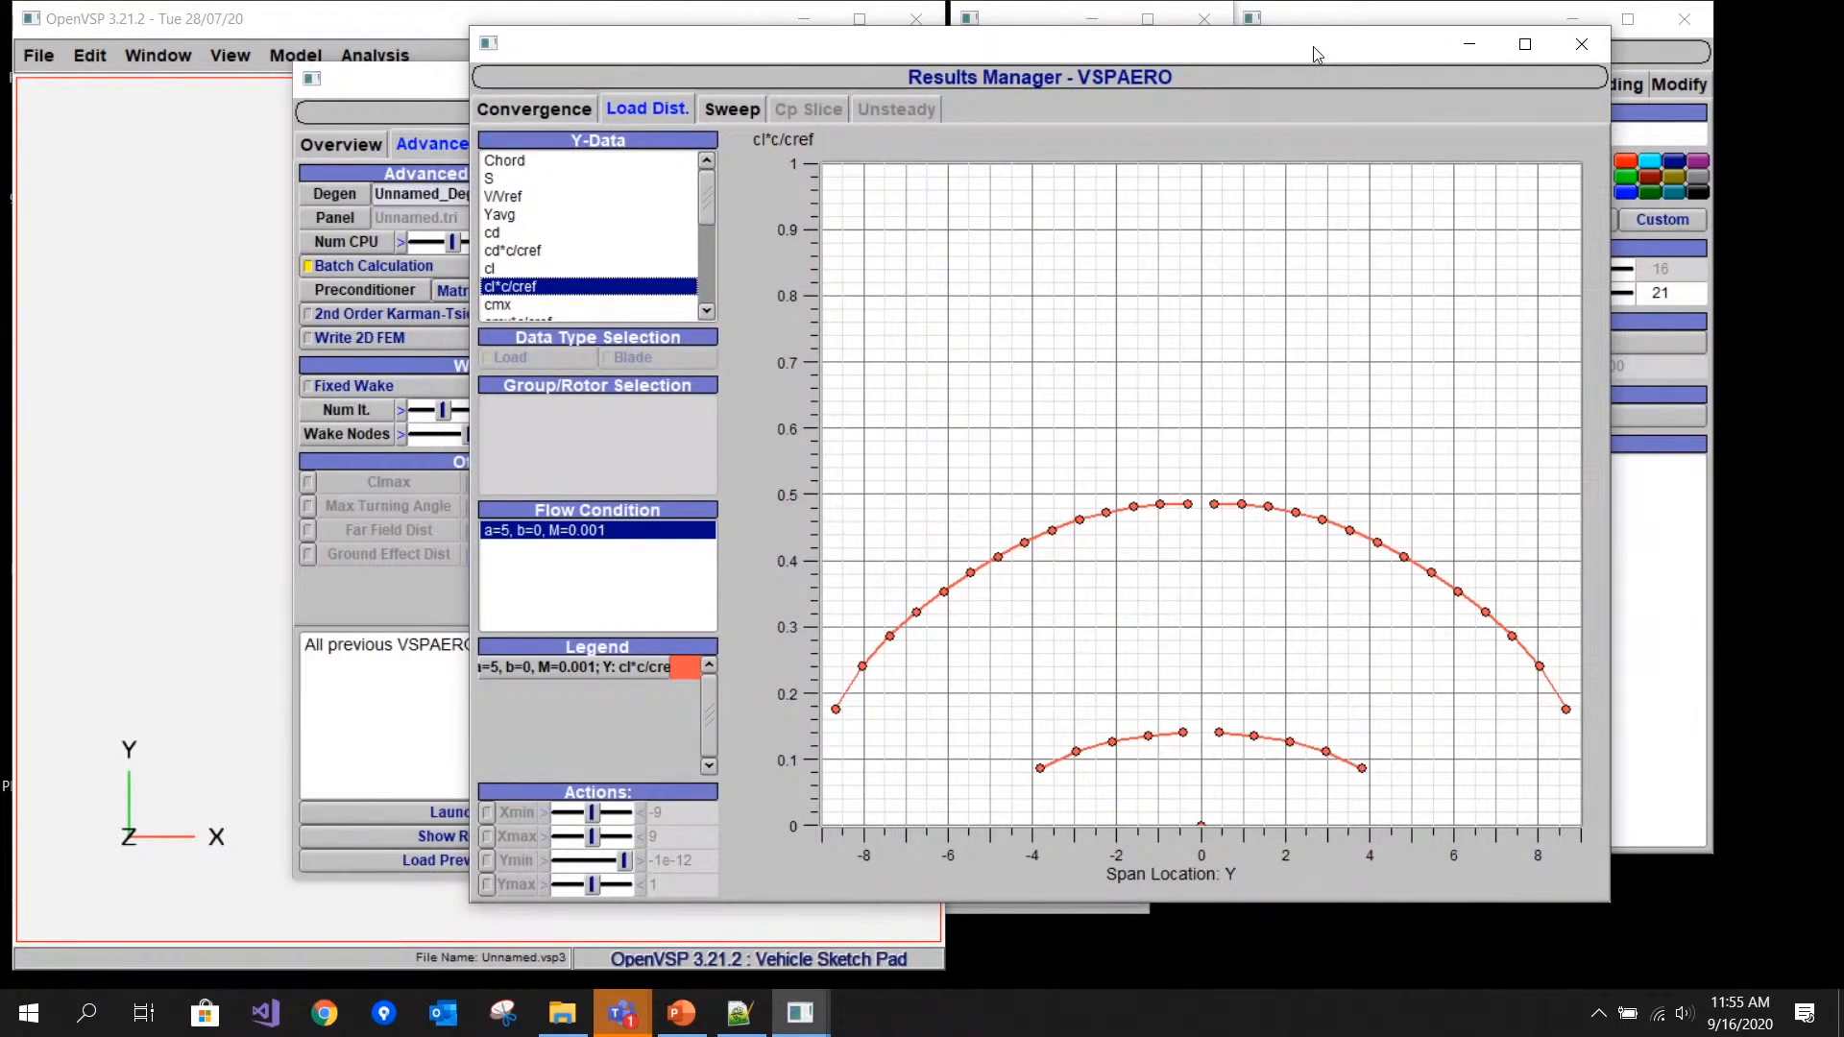
left_click(1571, 47)
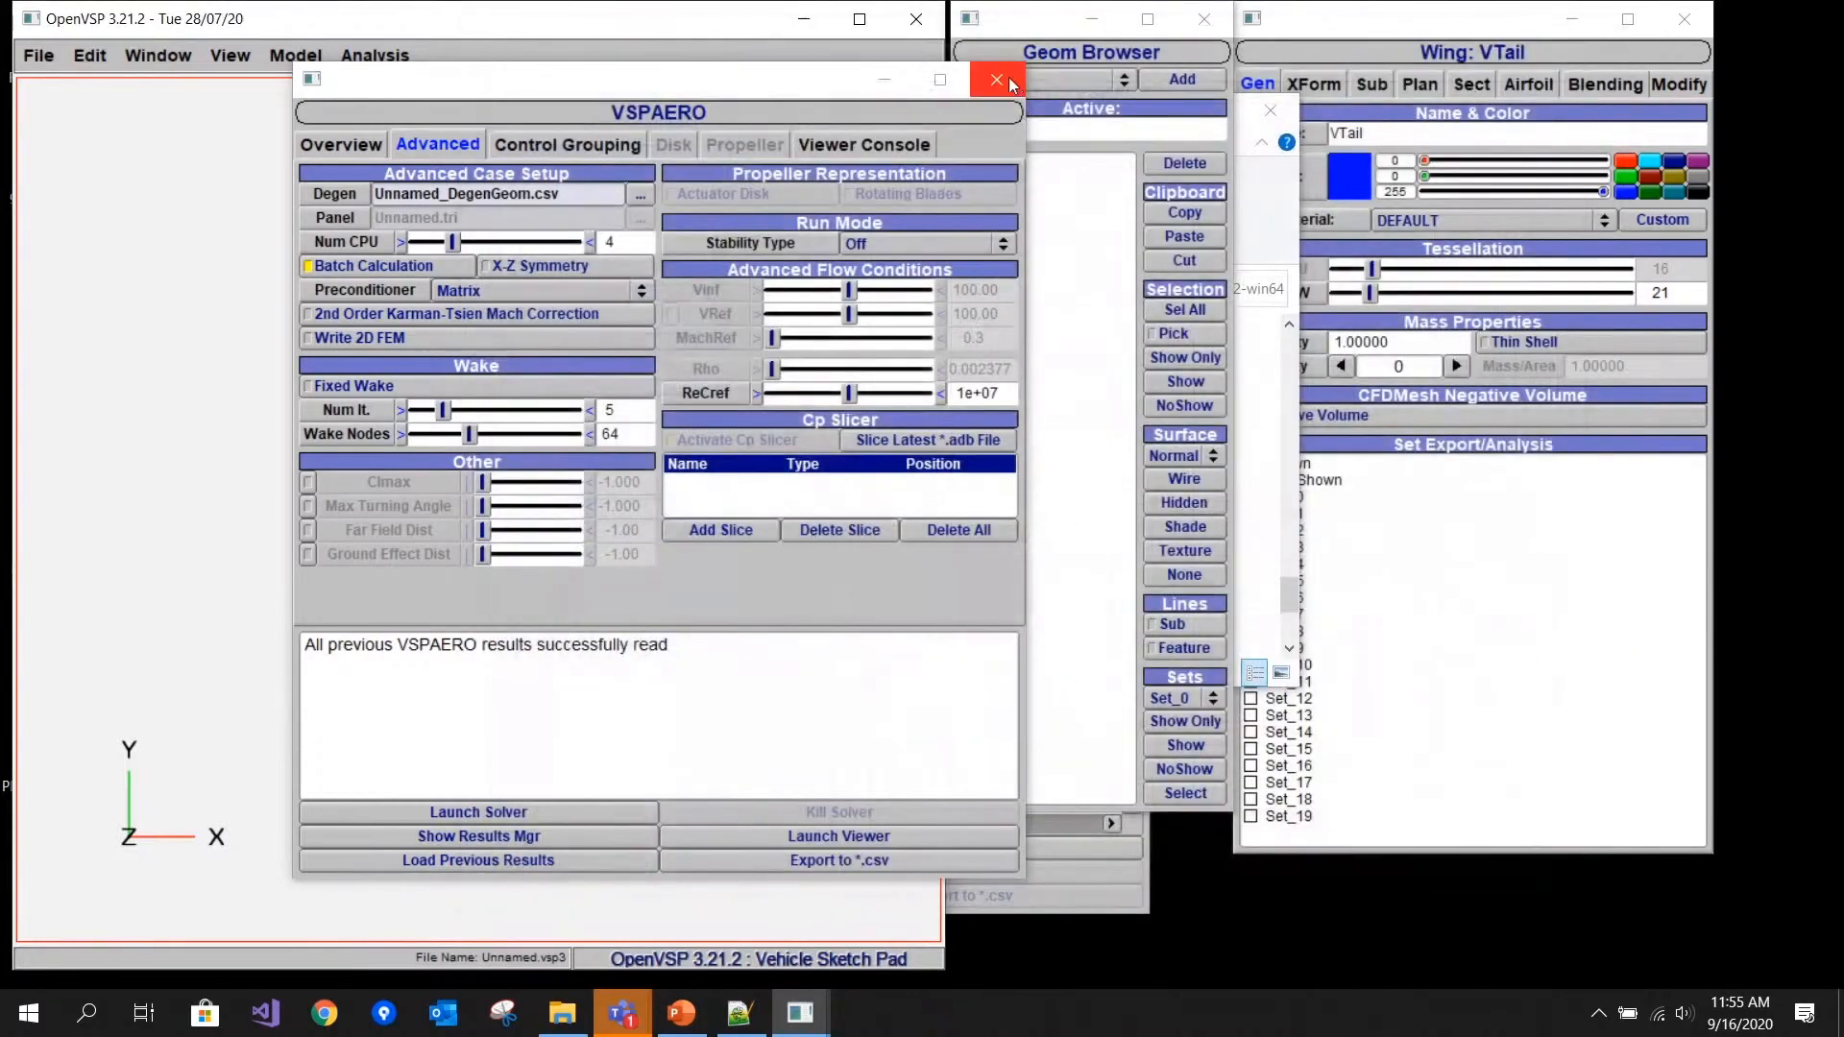
left_click(999, 76)
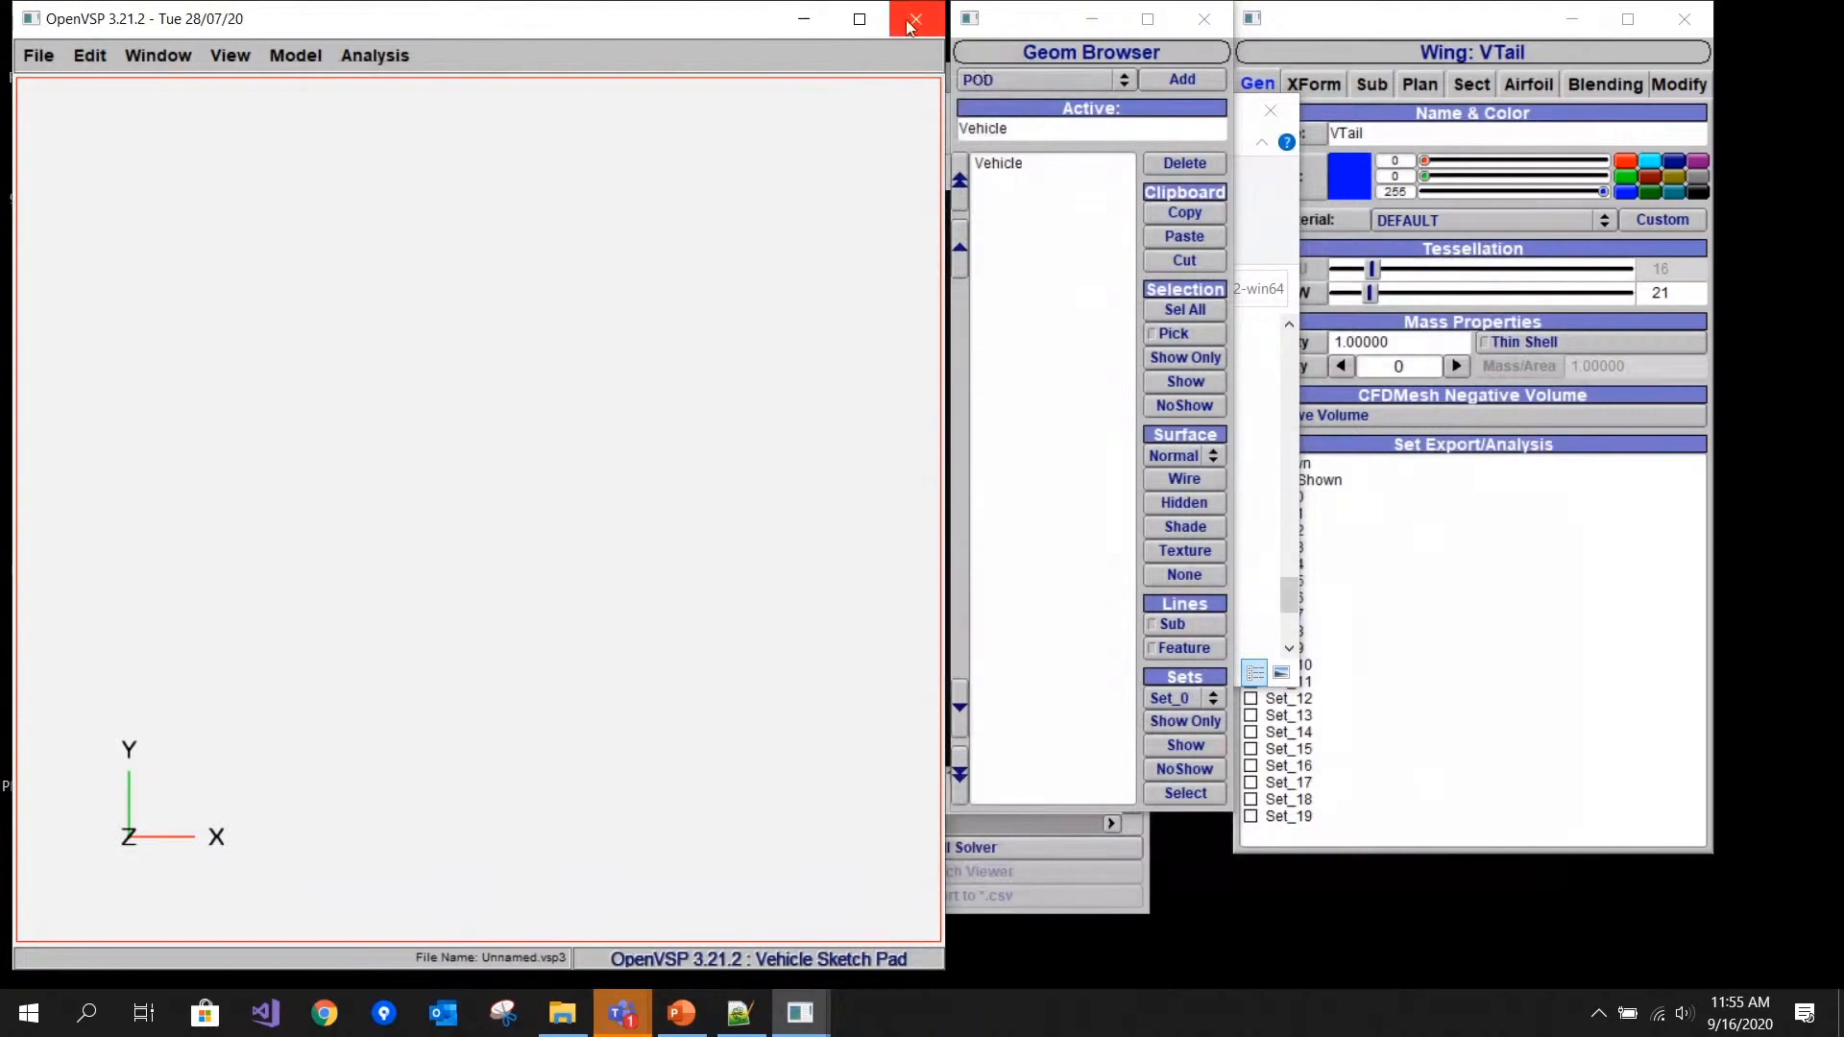
left_click(911, 27)
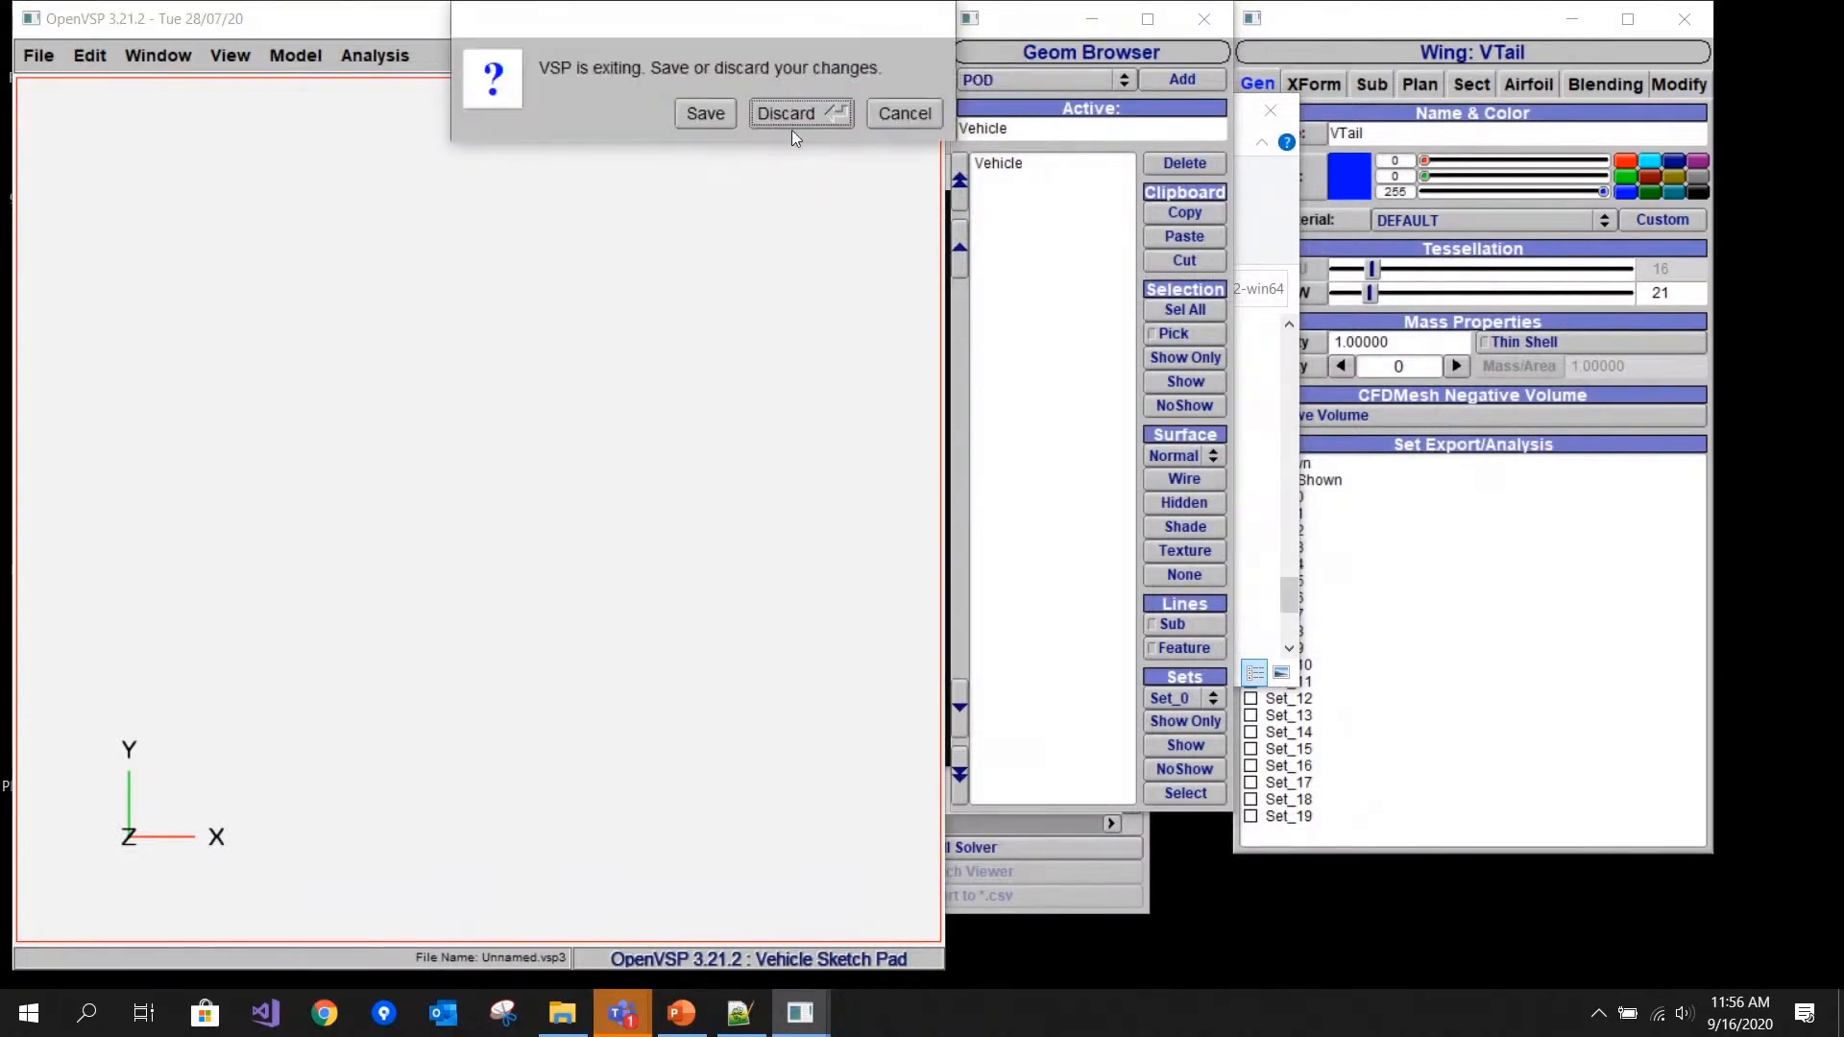
left_click(885, 115)
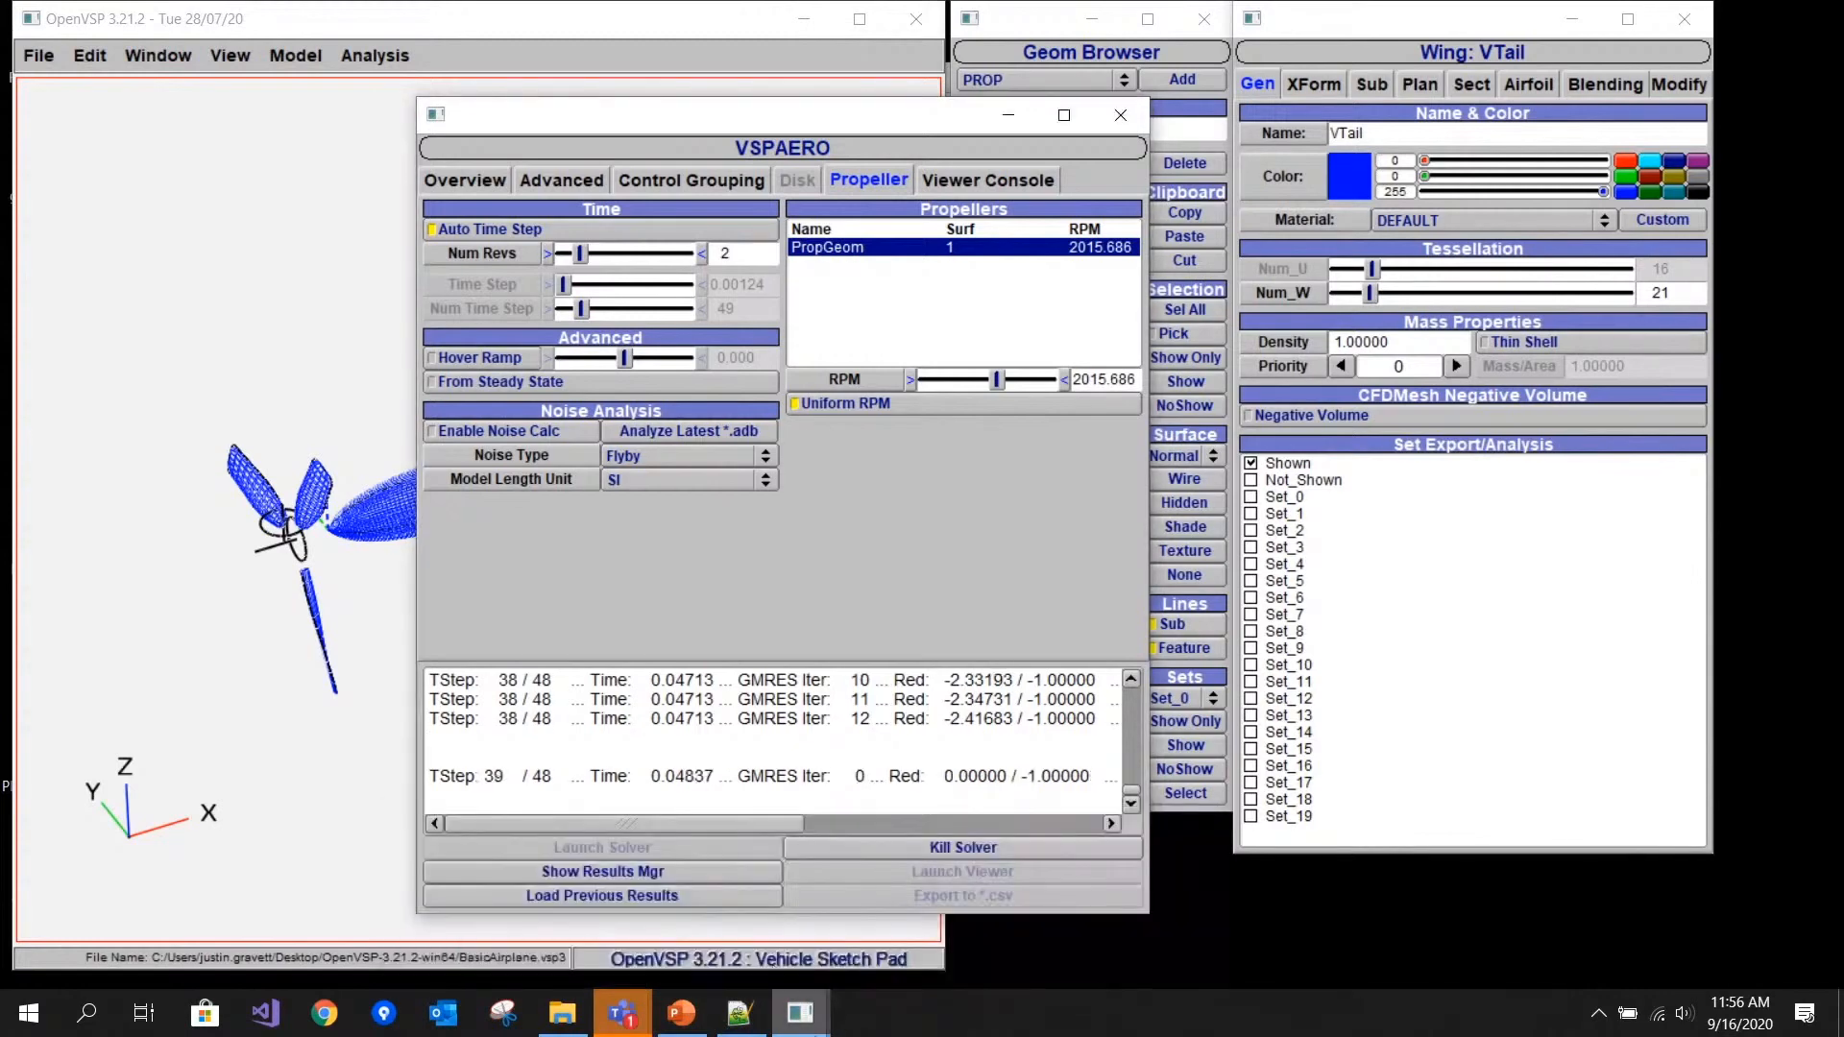
- Return to the BasicAirplane session and review the VSPAERO Overview, Advanced and Viewer Console settings
left_click(819, 1028)
left_click(972, 883)
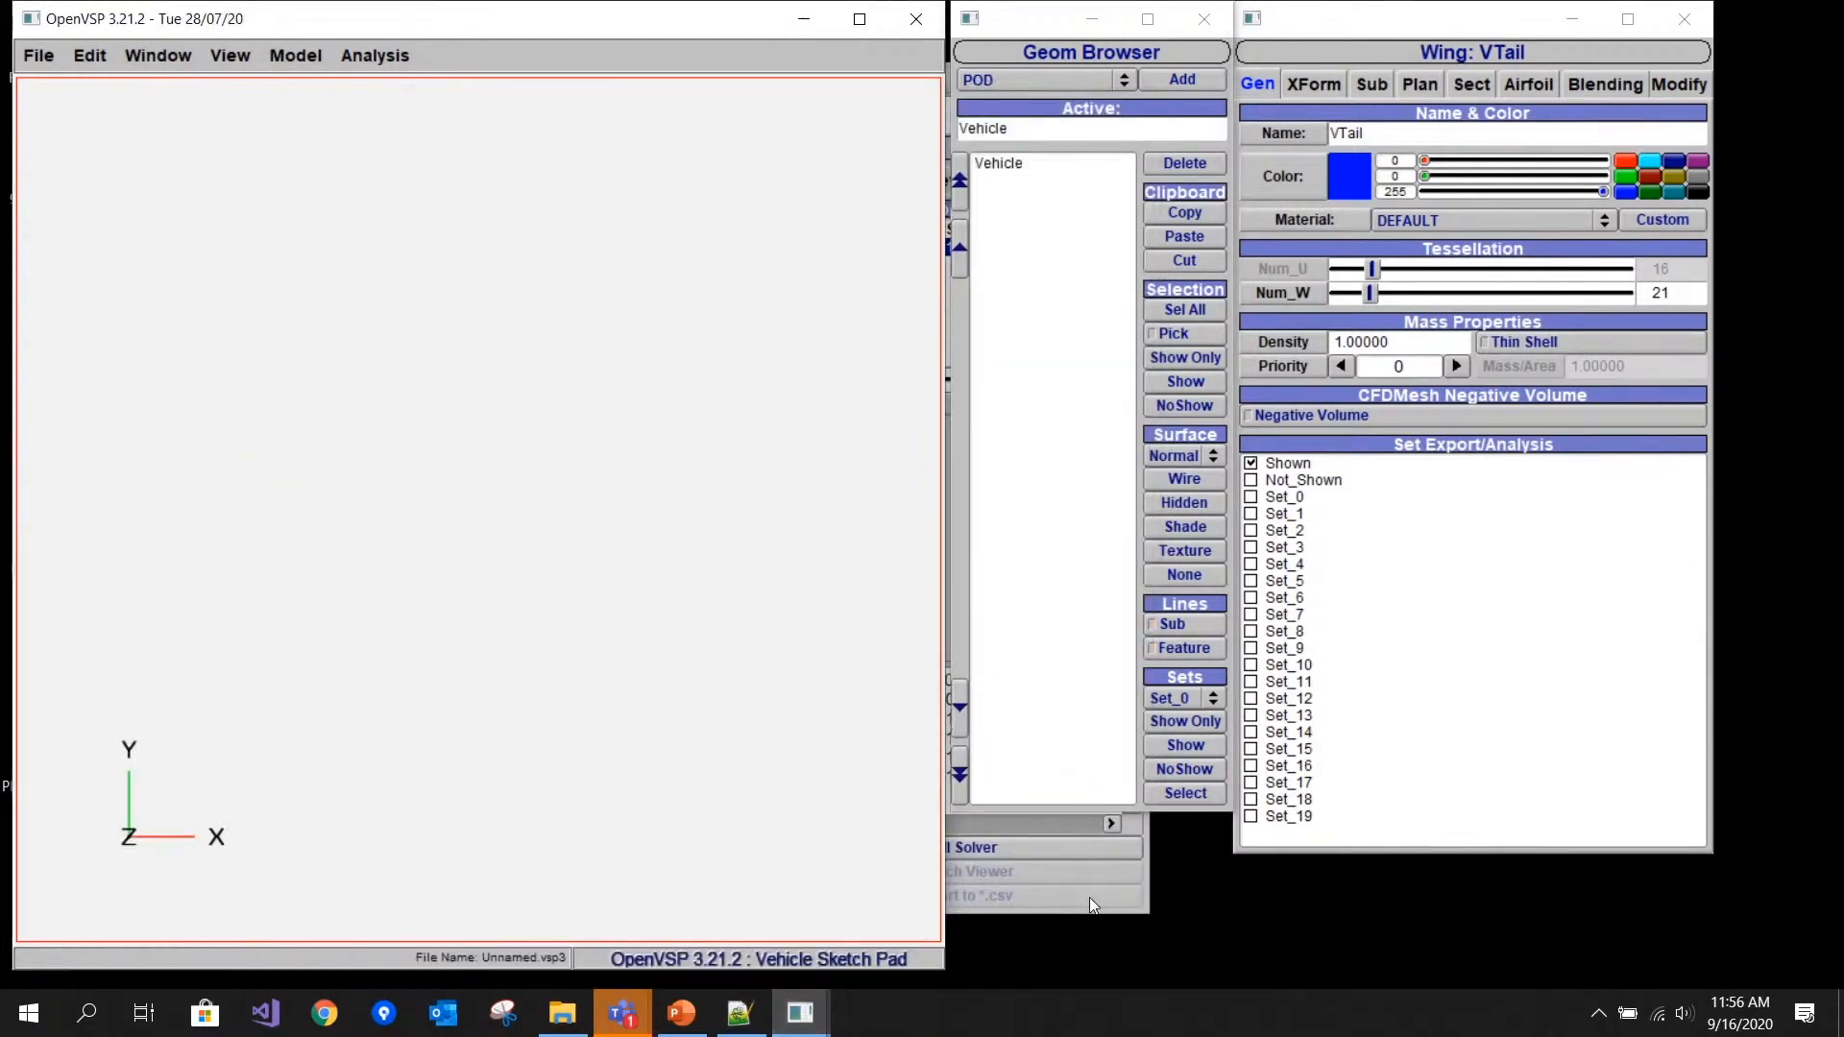
left_click(1089, 897)
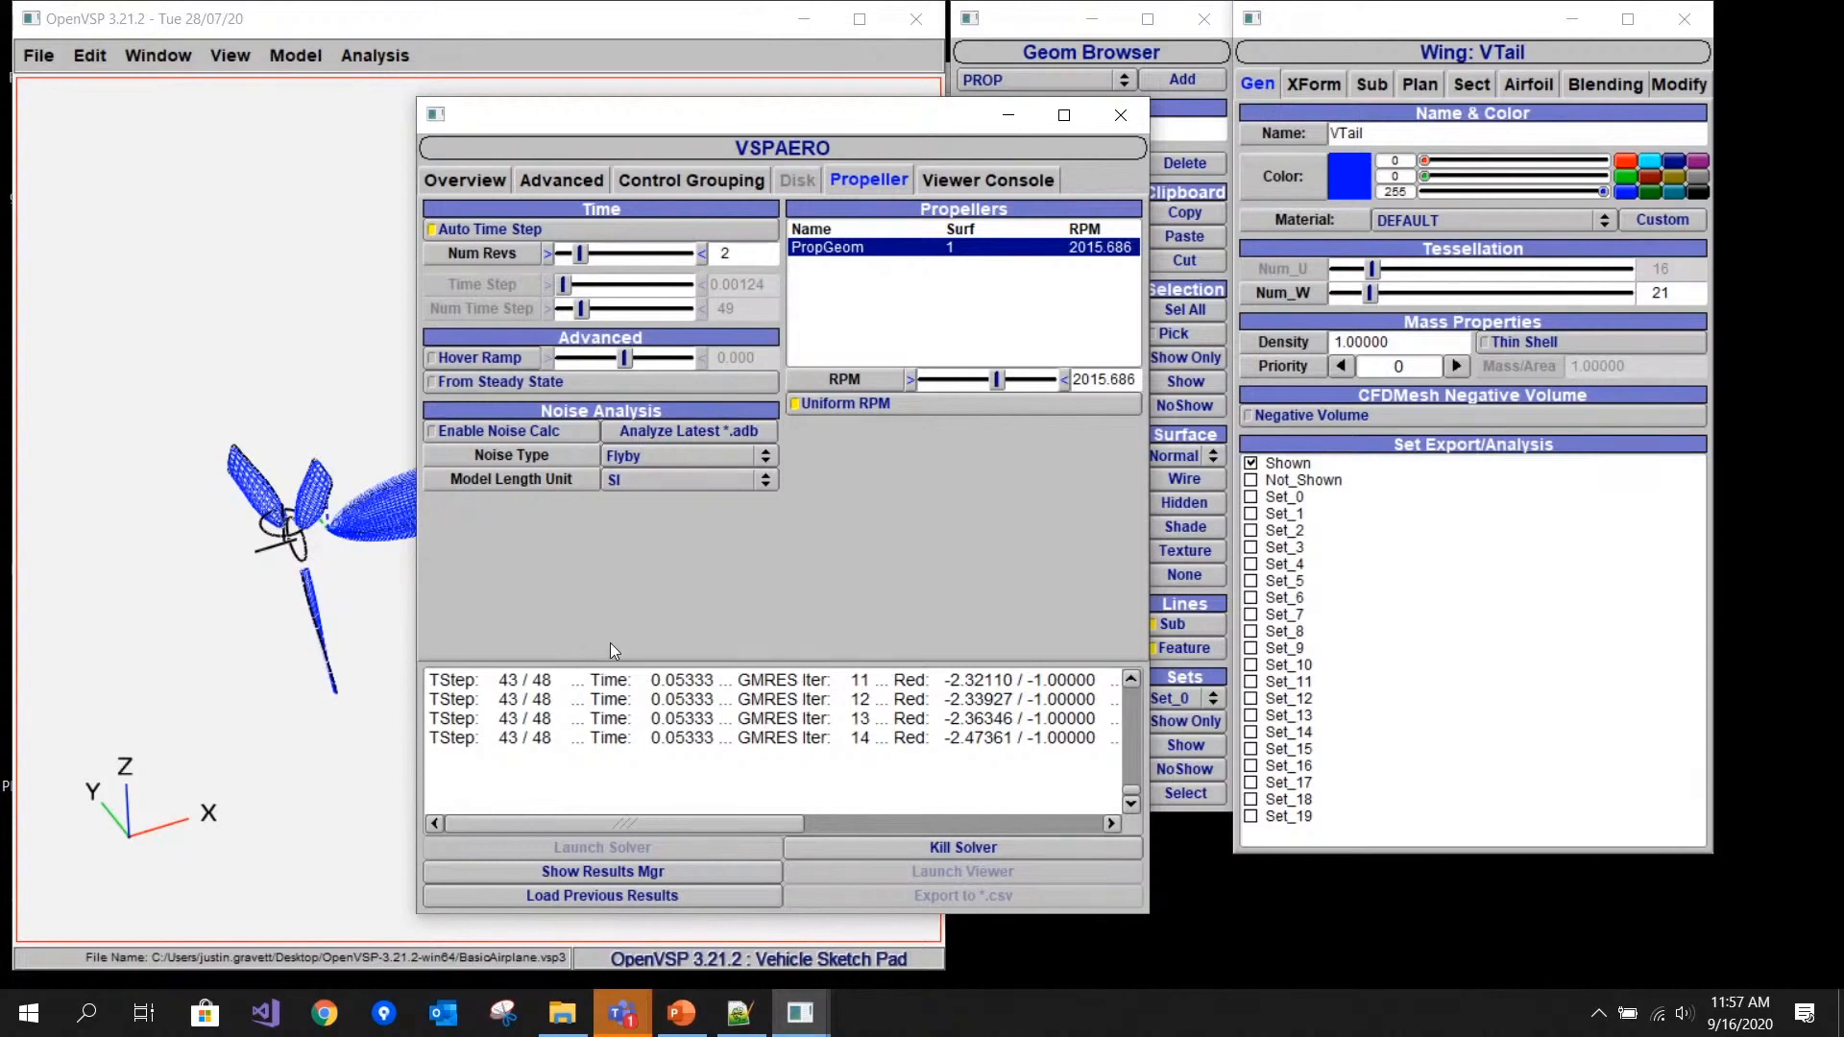
left_click(492, 188)
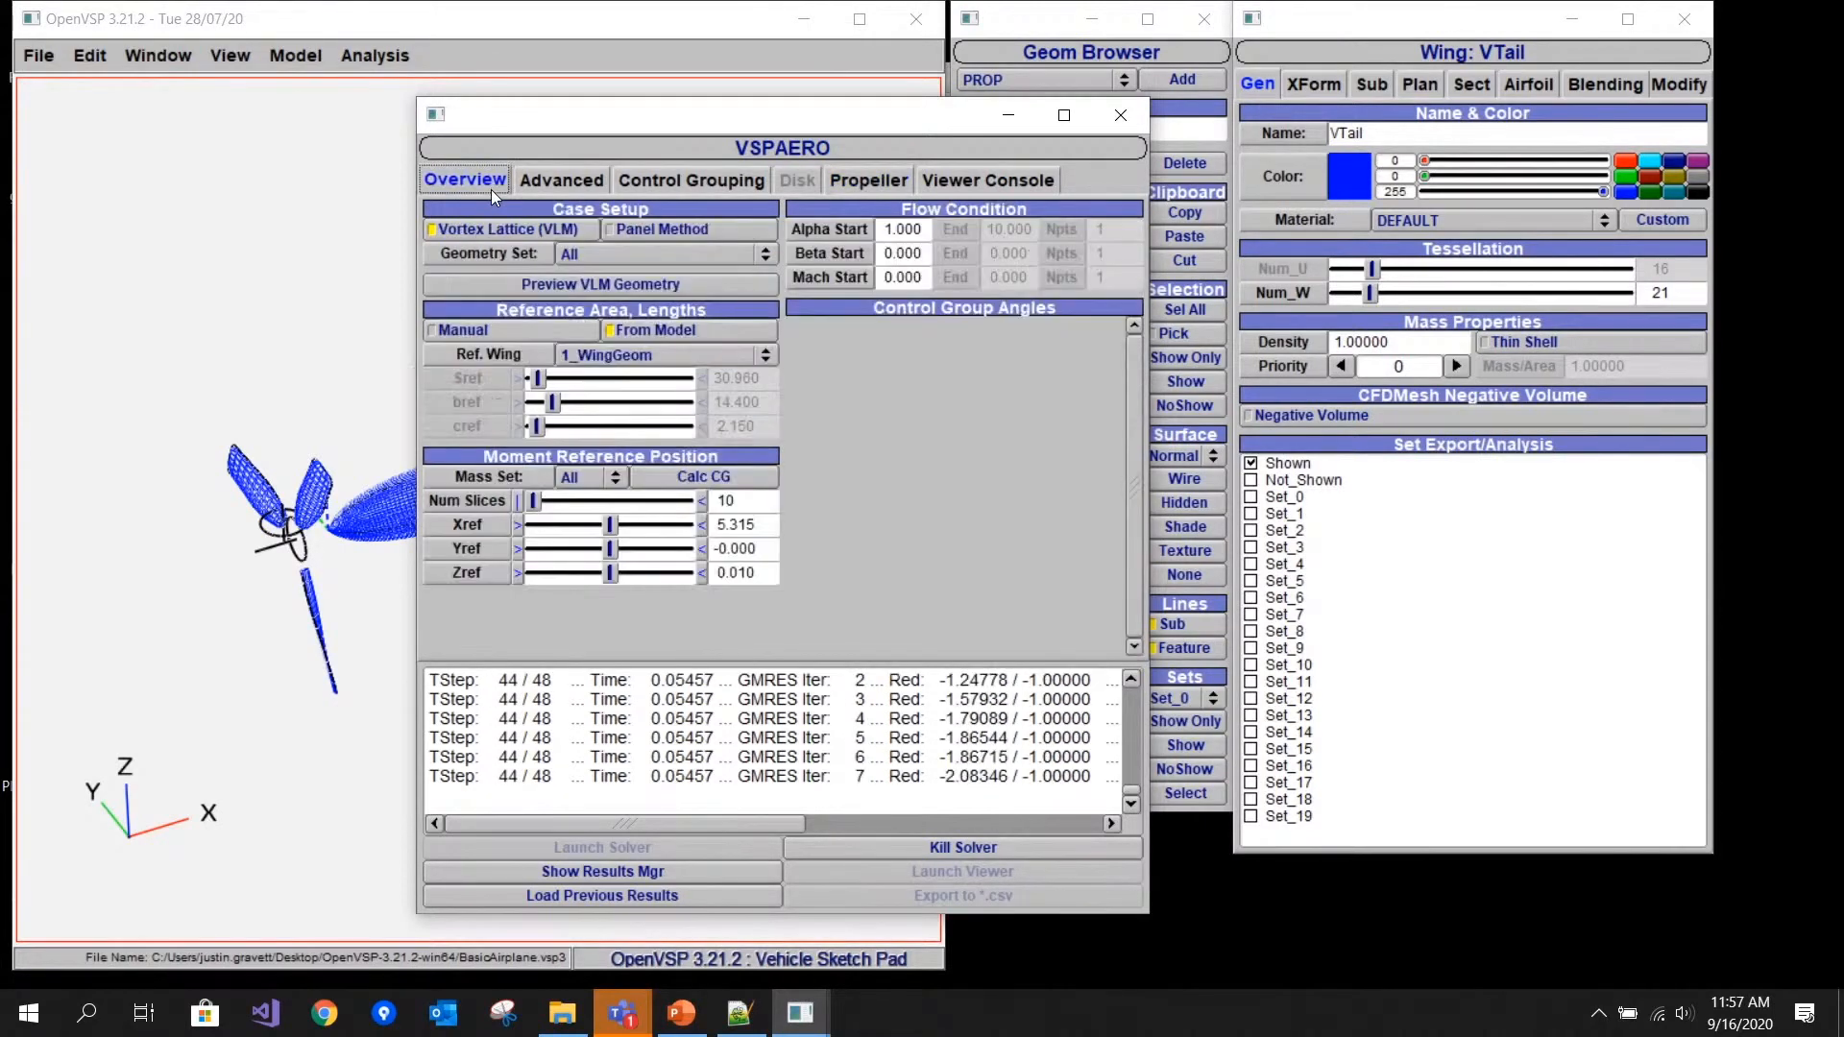
left_click(567, 181)
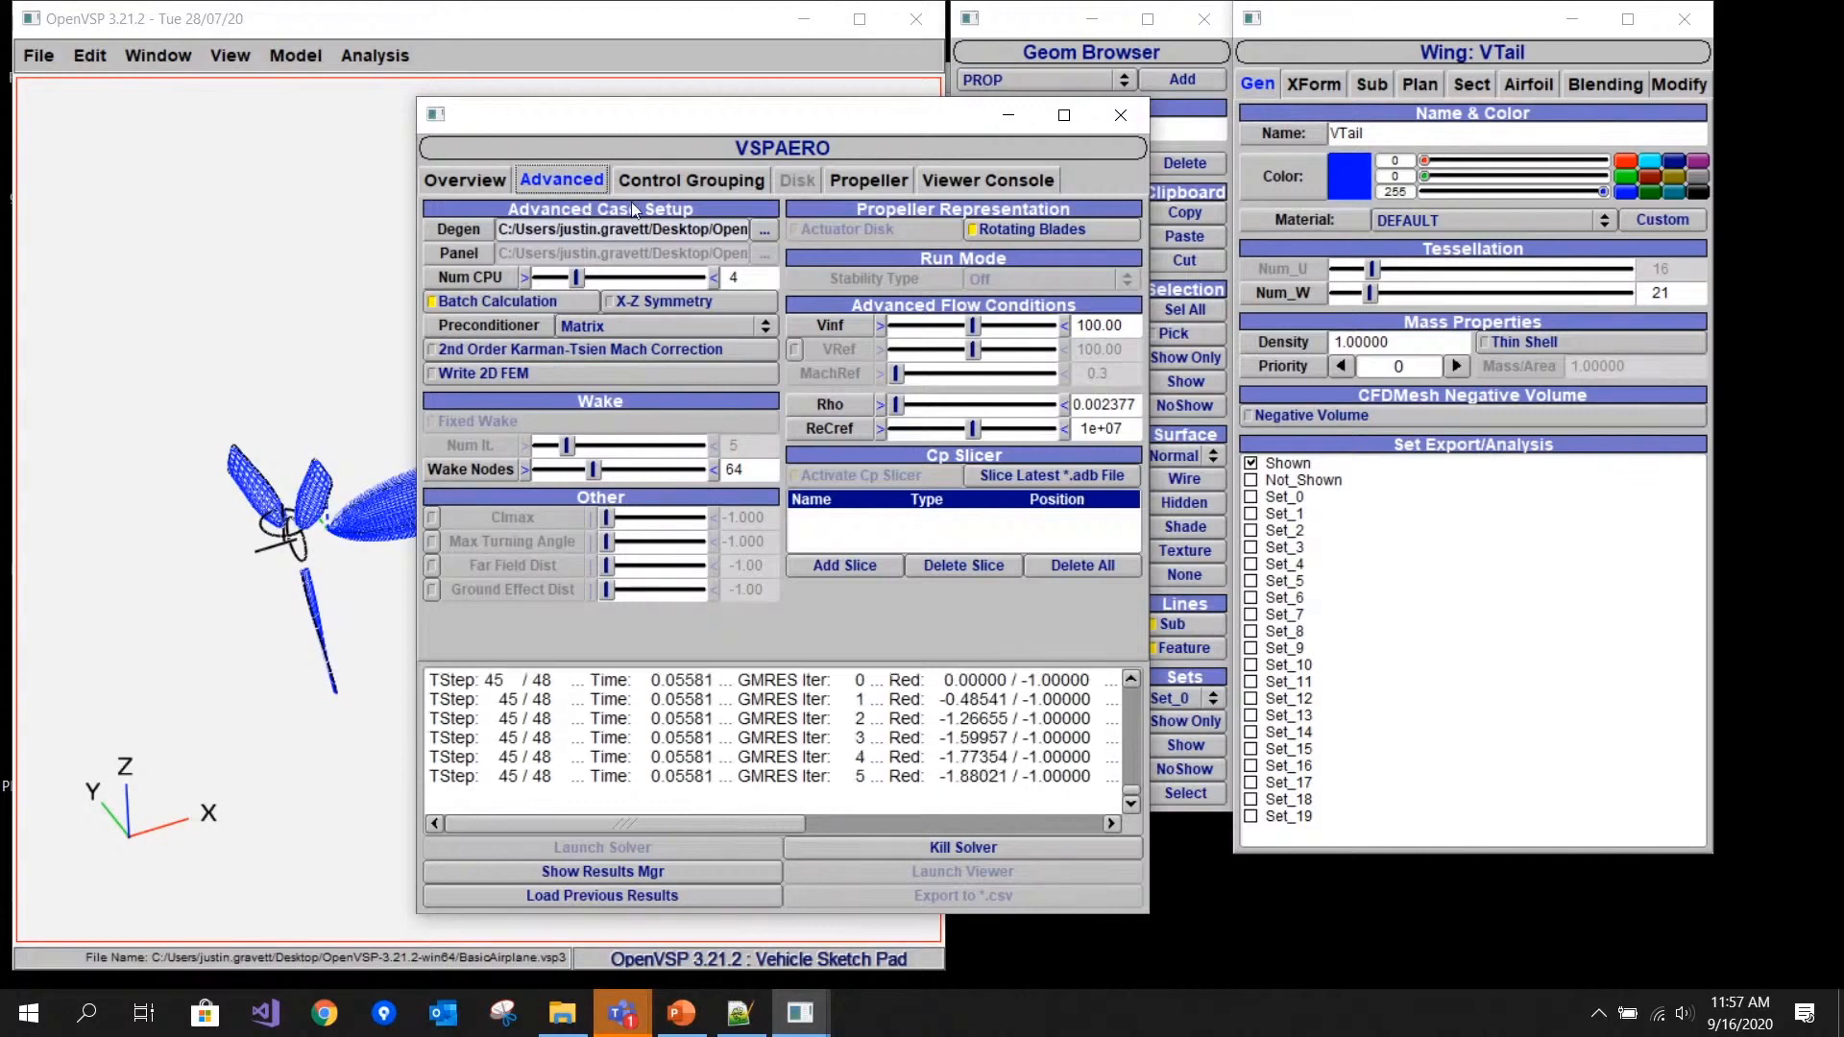
left_click(993, 180)
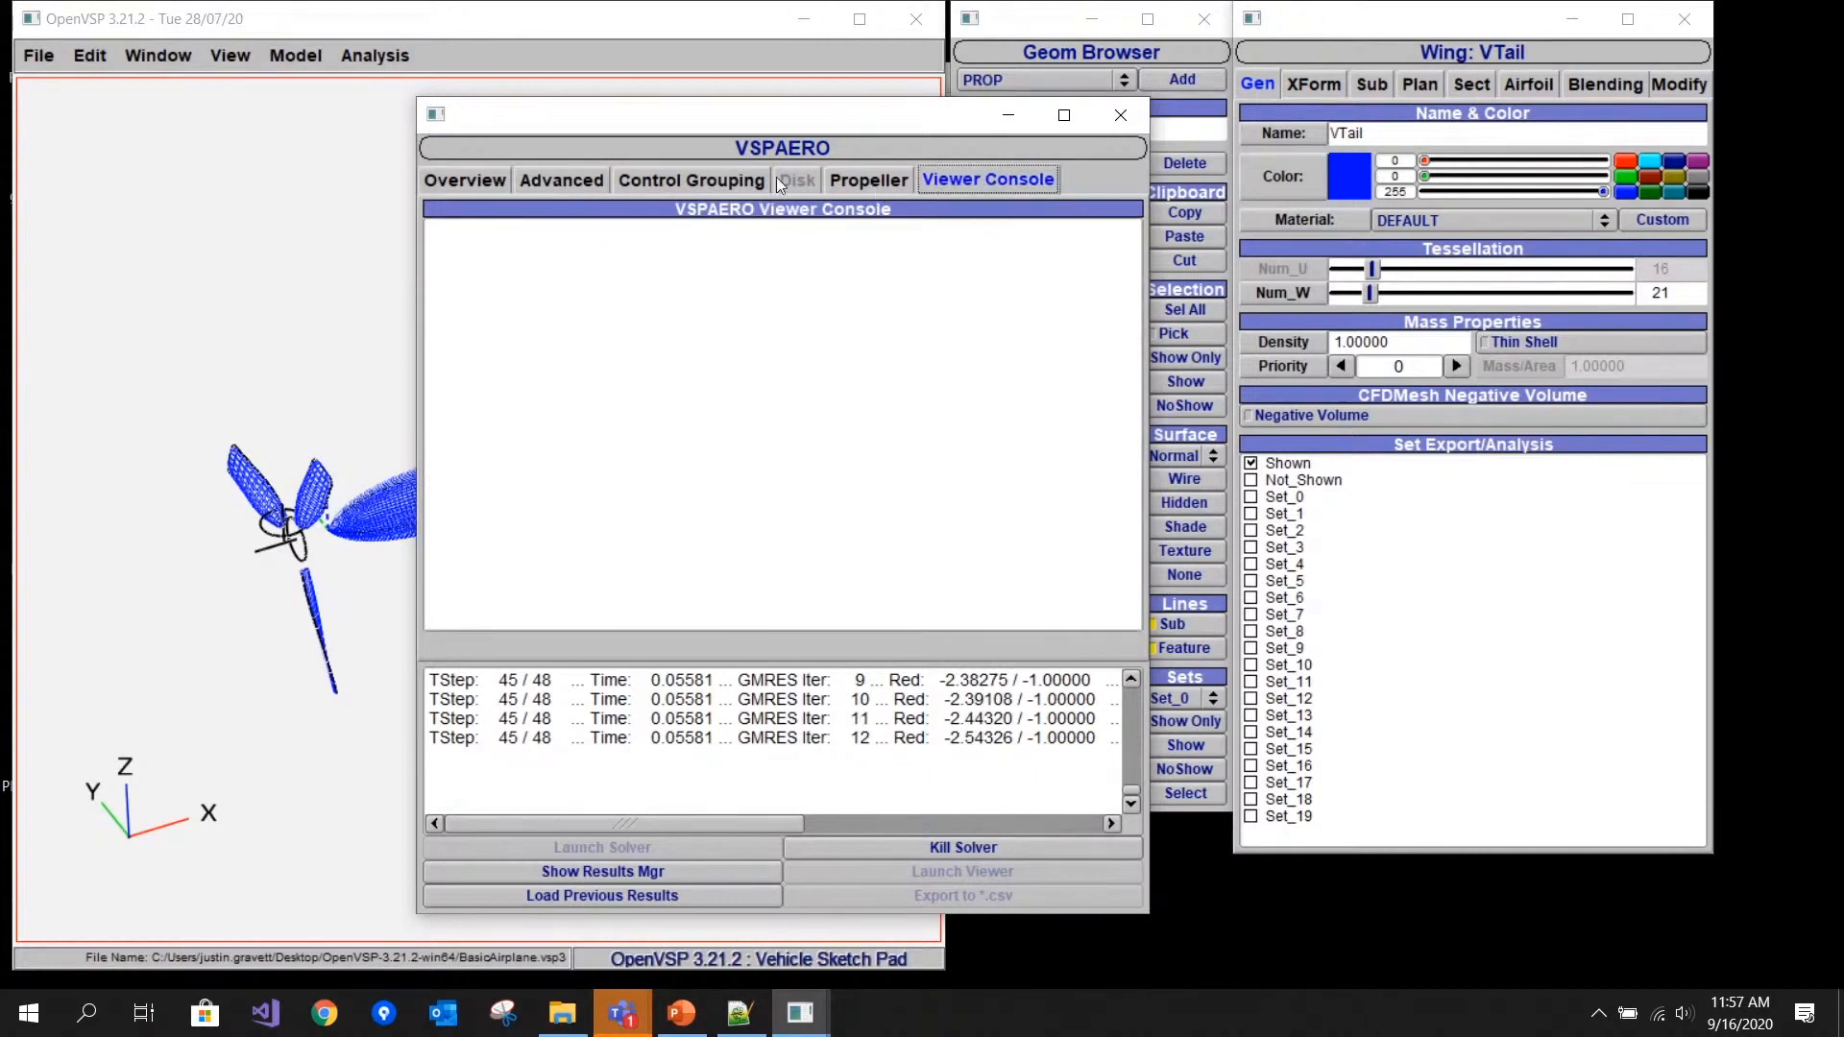
left_click(442, 180)
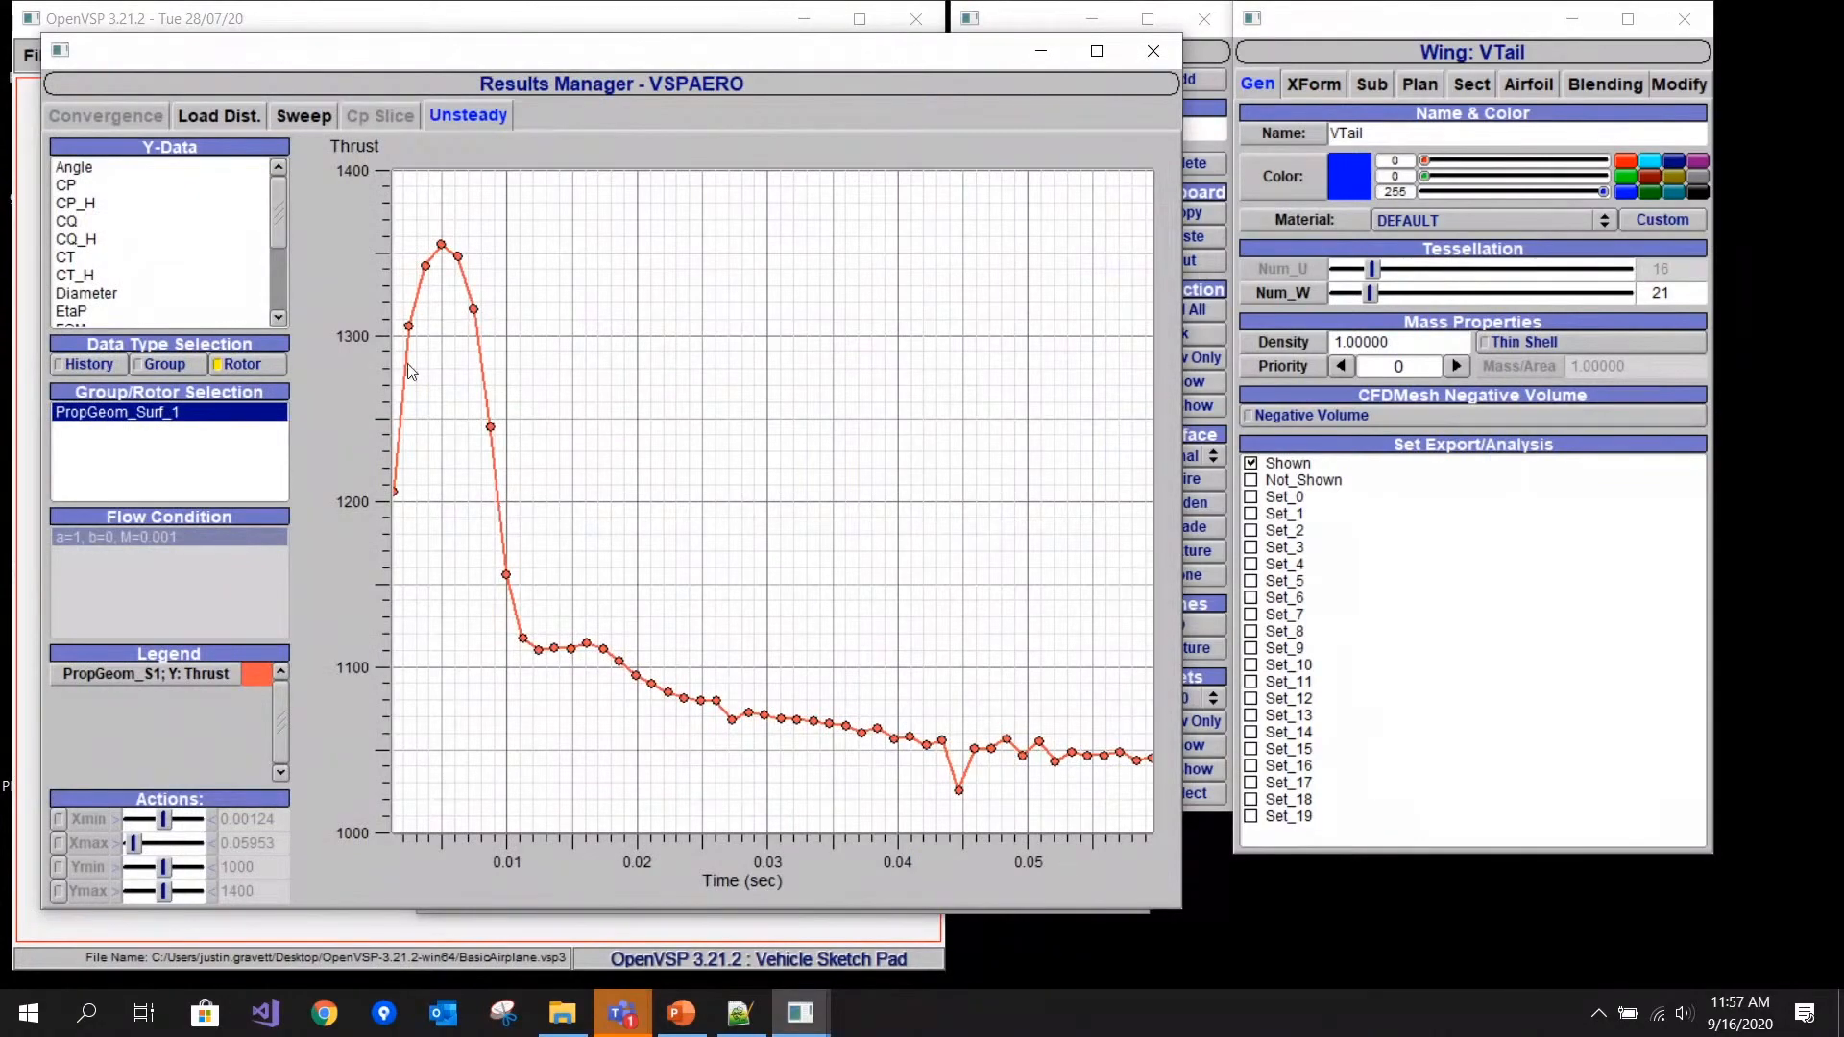
- Move the unsteady results plot aside and launch the VSPAERO Viewer for BasicAirplane, orienting the aircraft
left_click_drag(477, 51, 929, 40)
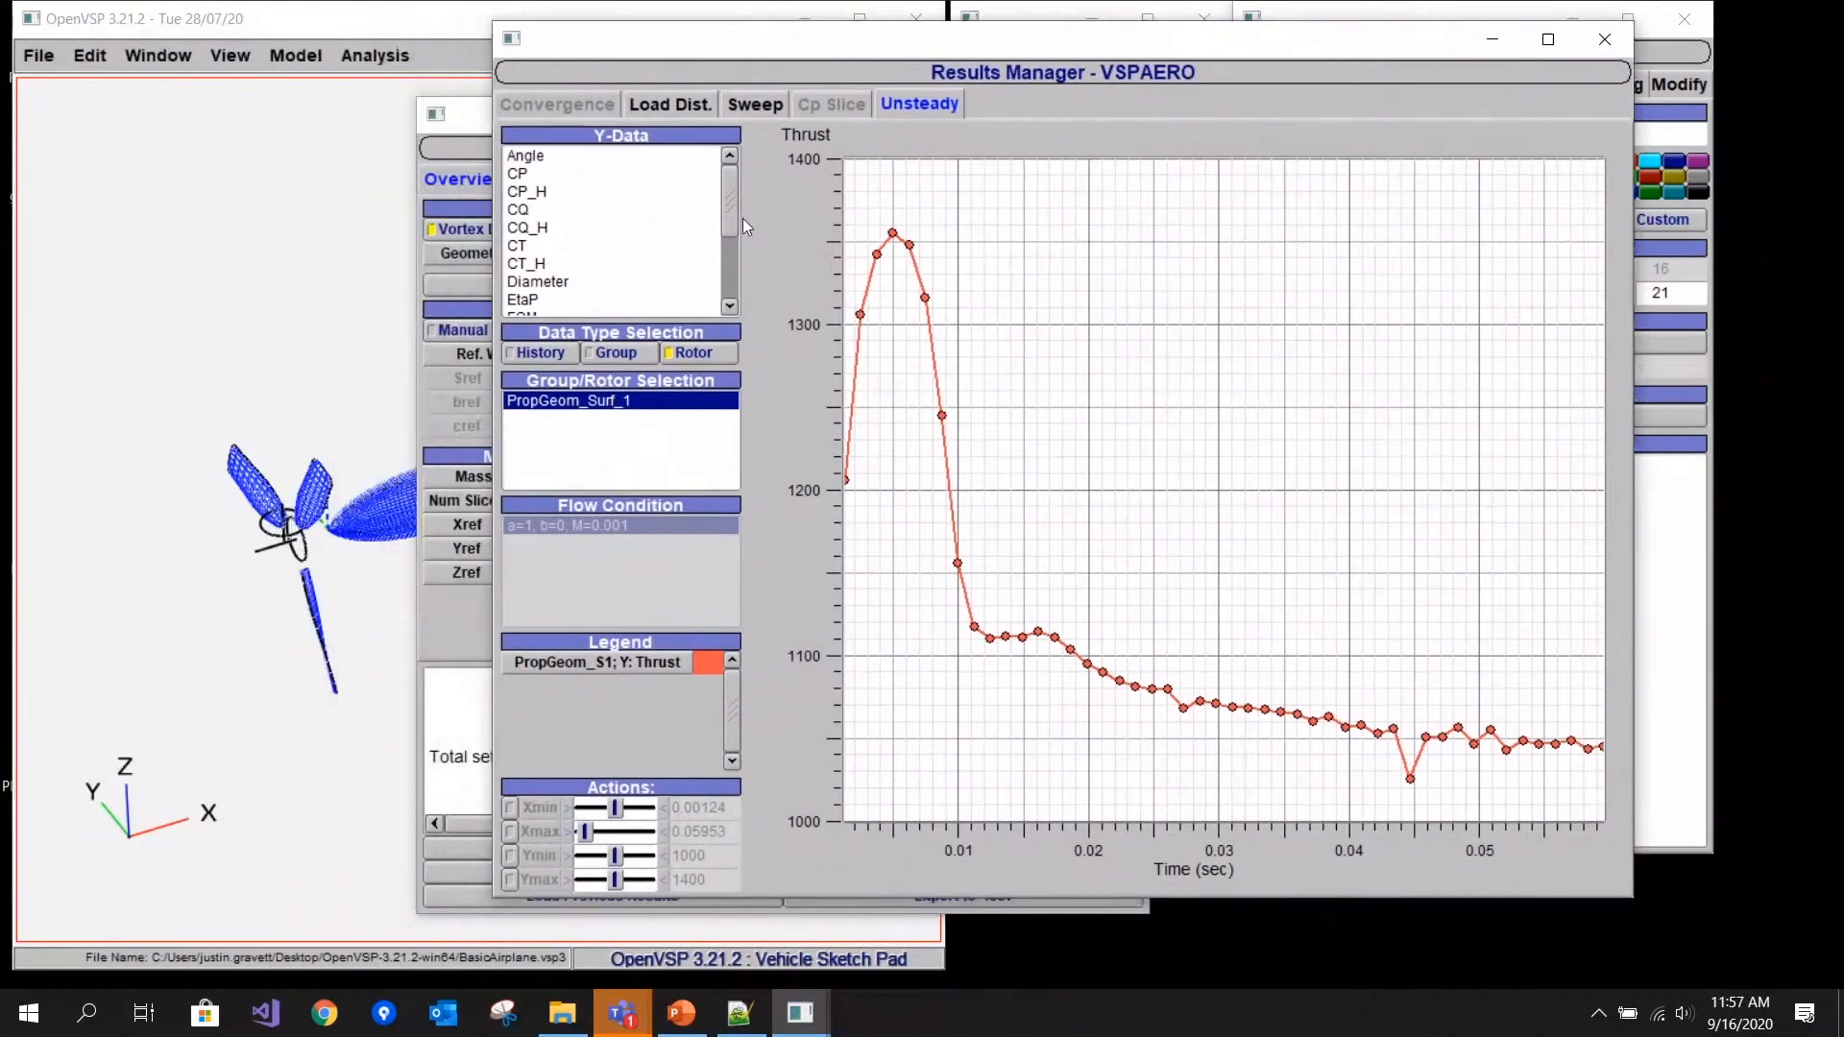
left_click(458, 646)
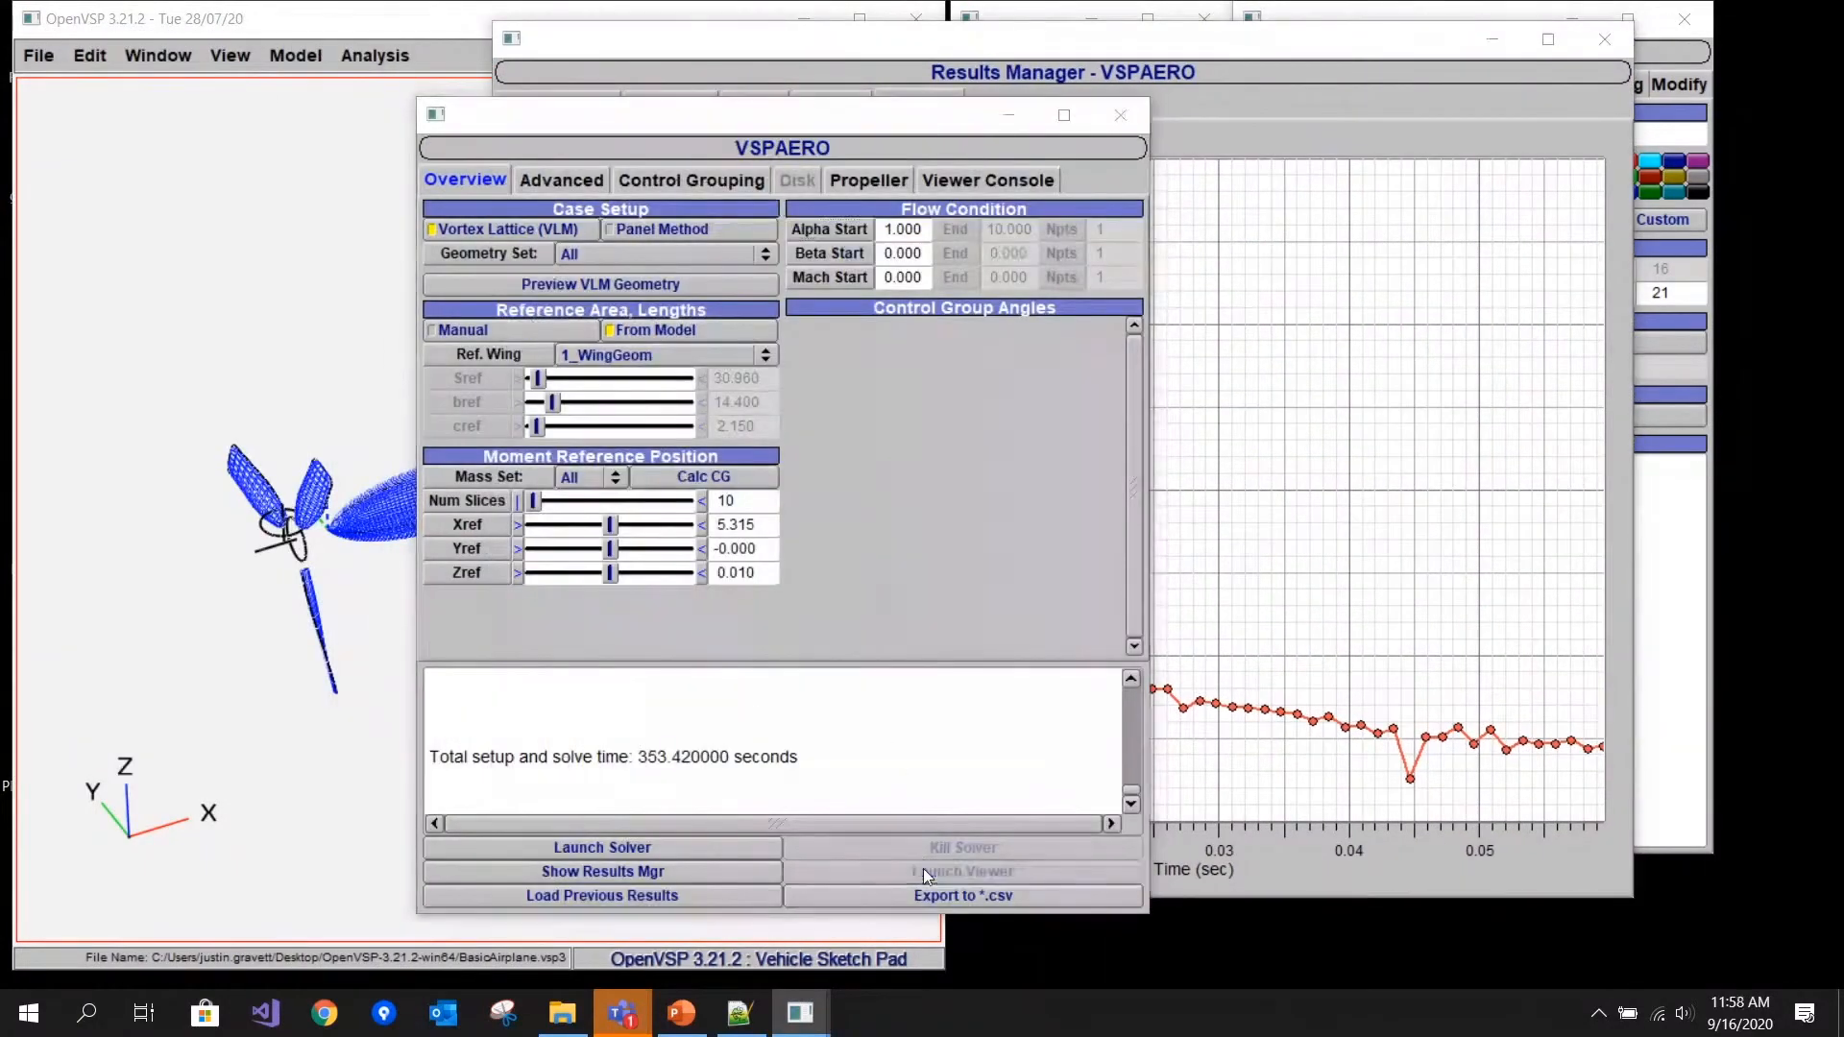
left_click(924, 869)
left_click_drag(759, 584, 809, 372)
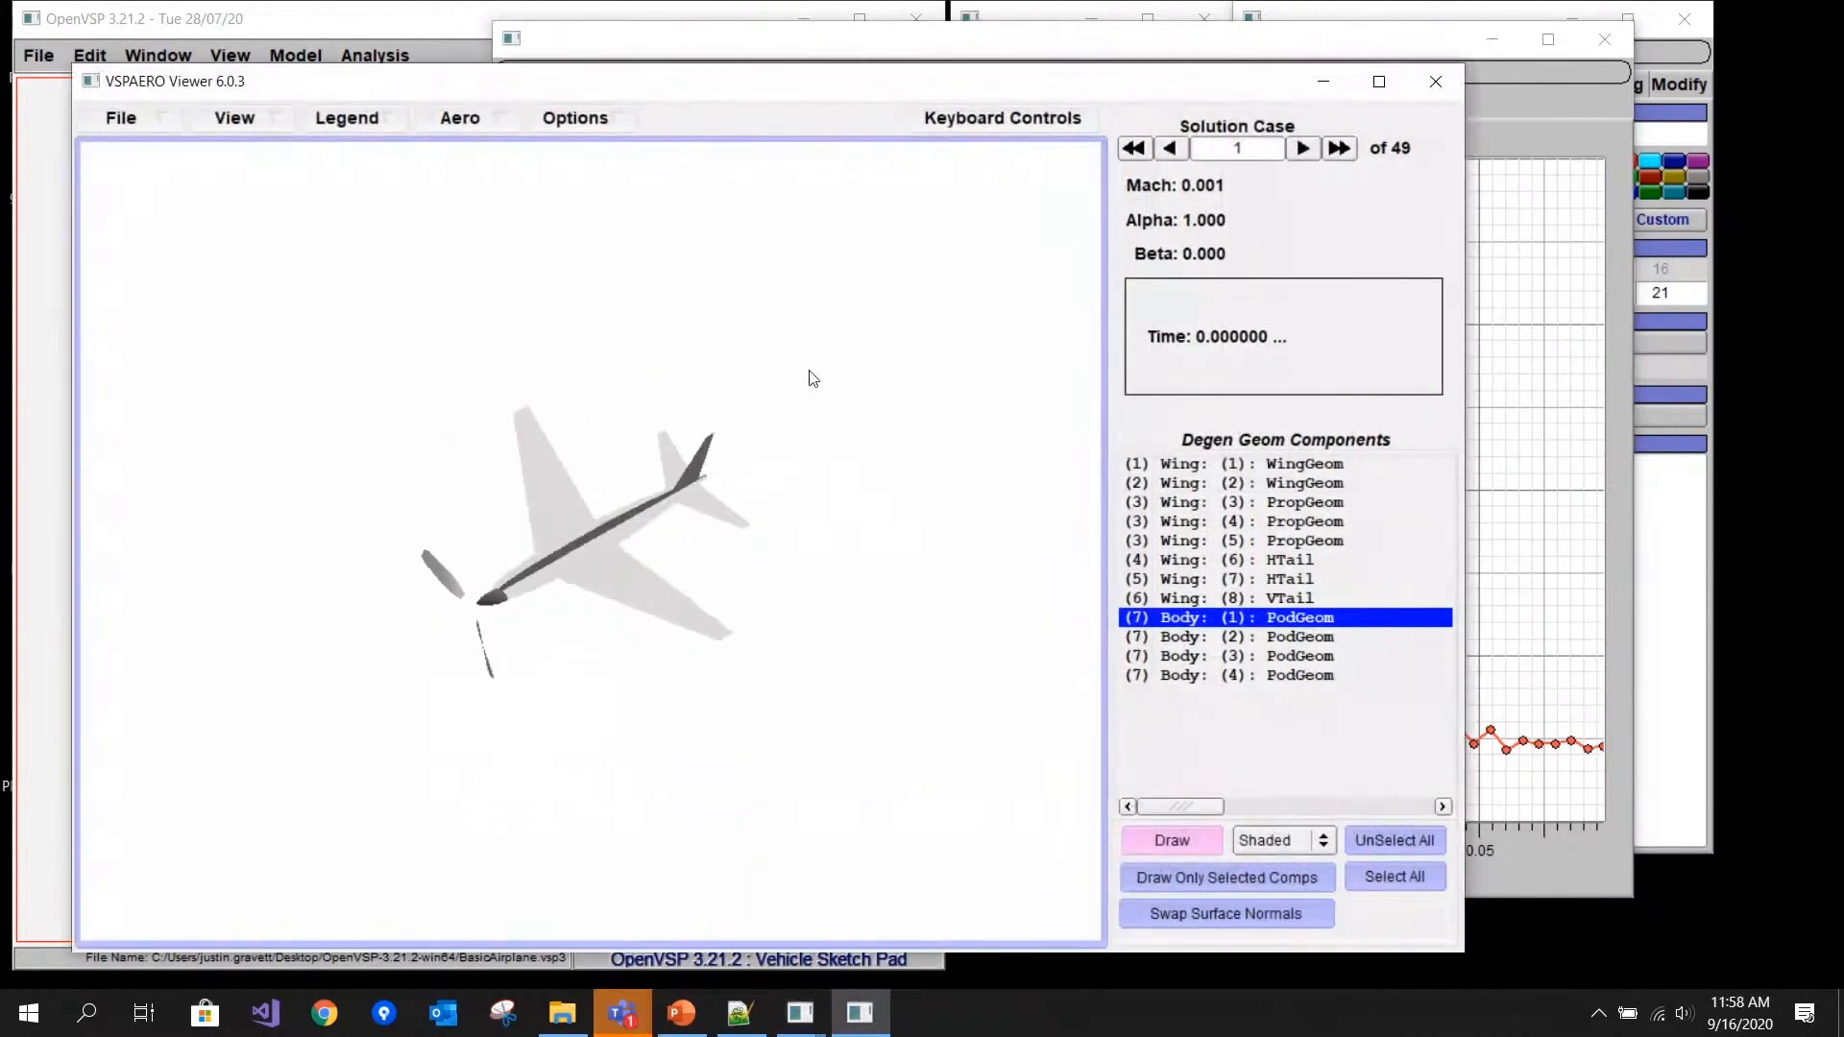
- Display the aerodynamic contours on the aircraft surfaces and the trailing wakes in the viewer
left_click(496, 119)
left_click(470, 173)
left_click(499, 120)
left_click(501, 119)
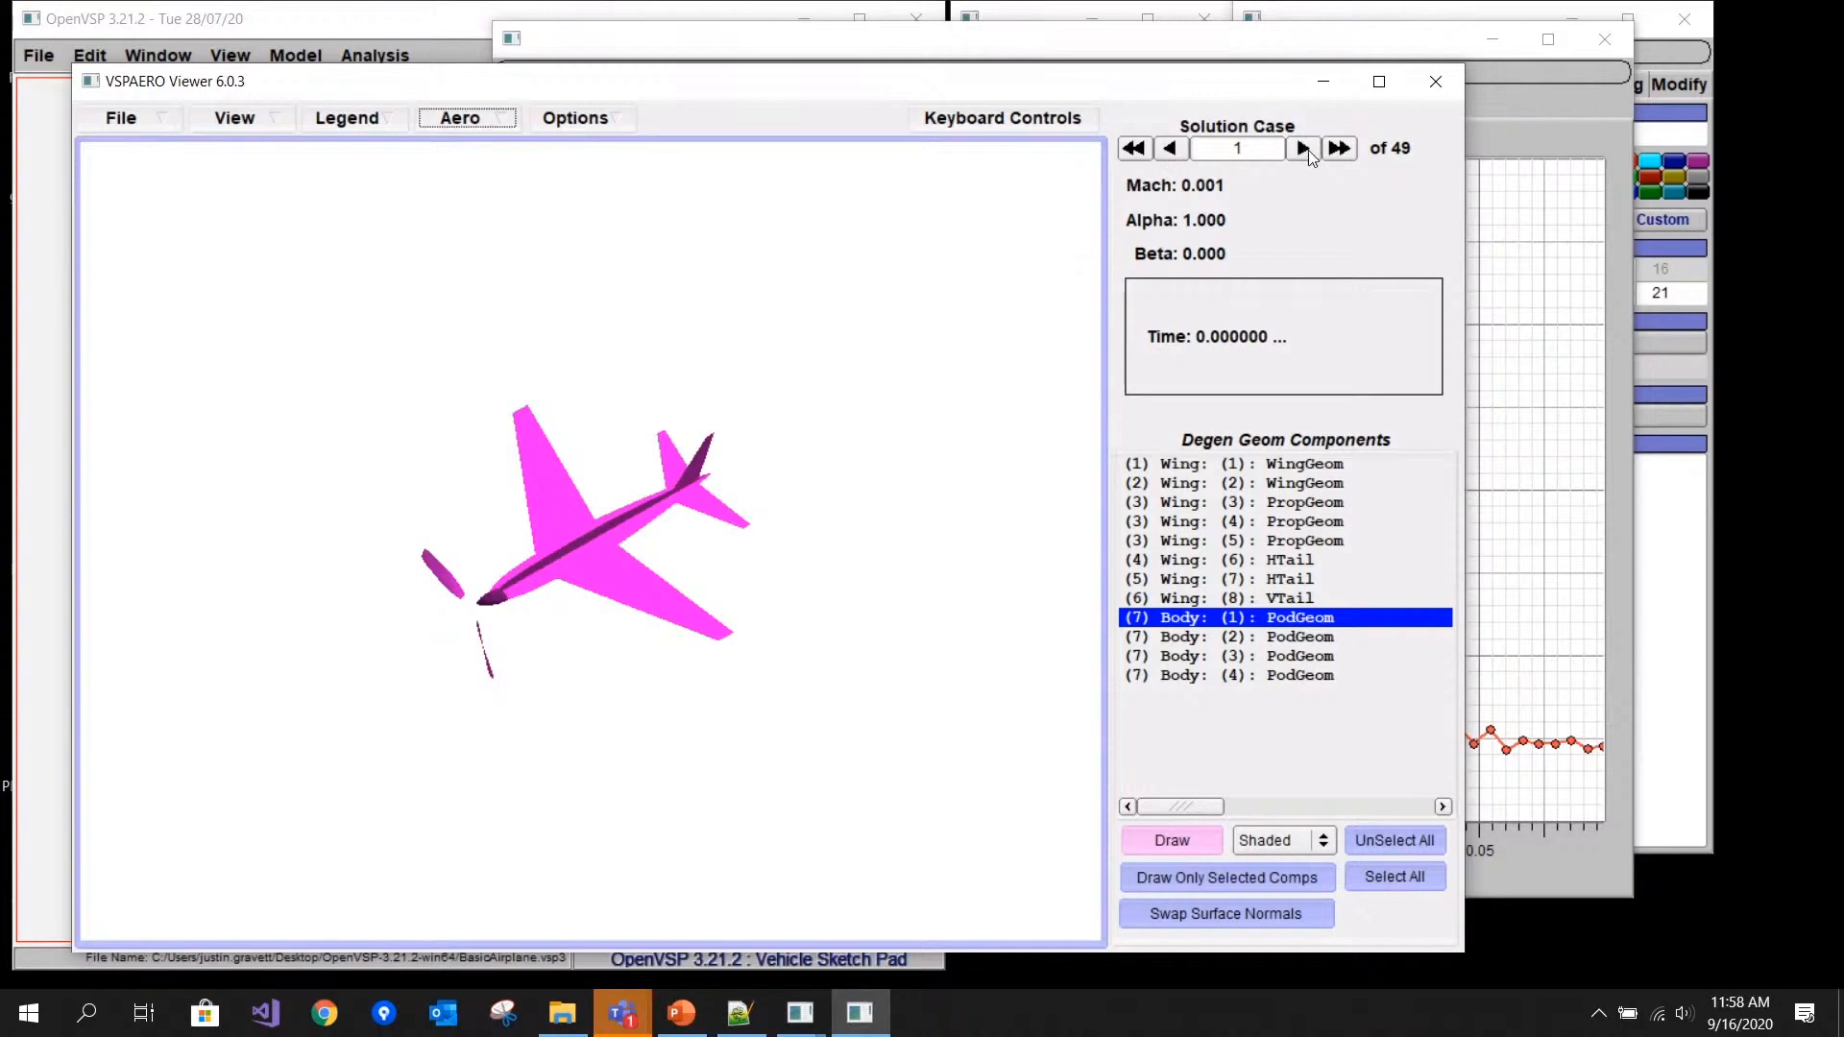
left_click(503, 121)
left_click(516, 326)
- Step through the solution cases up to case 49 to examine the rotating propeller's wake and the surface contours
left_click(1310, 148)
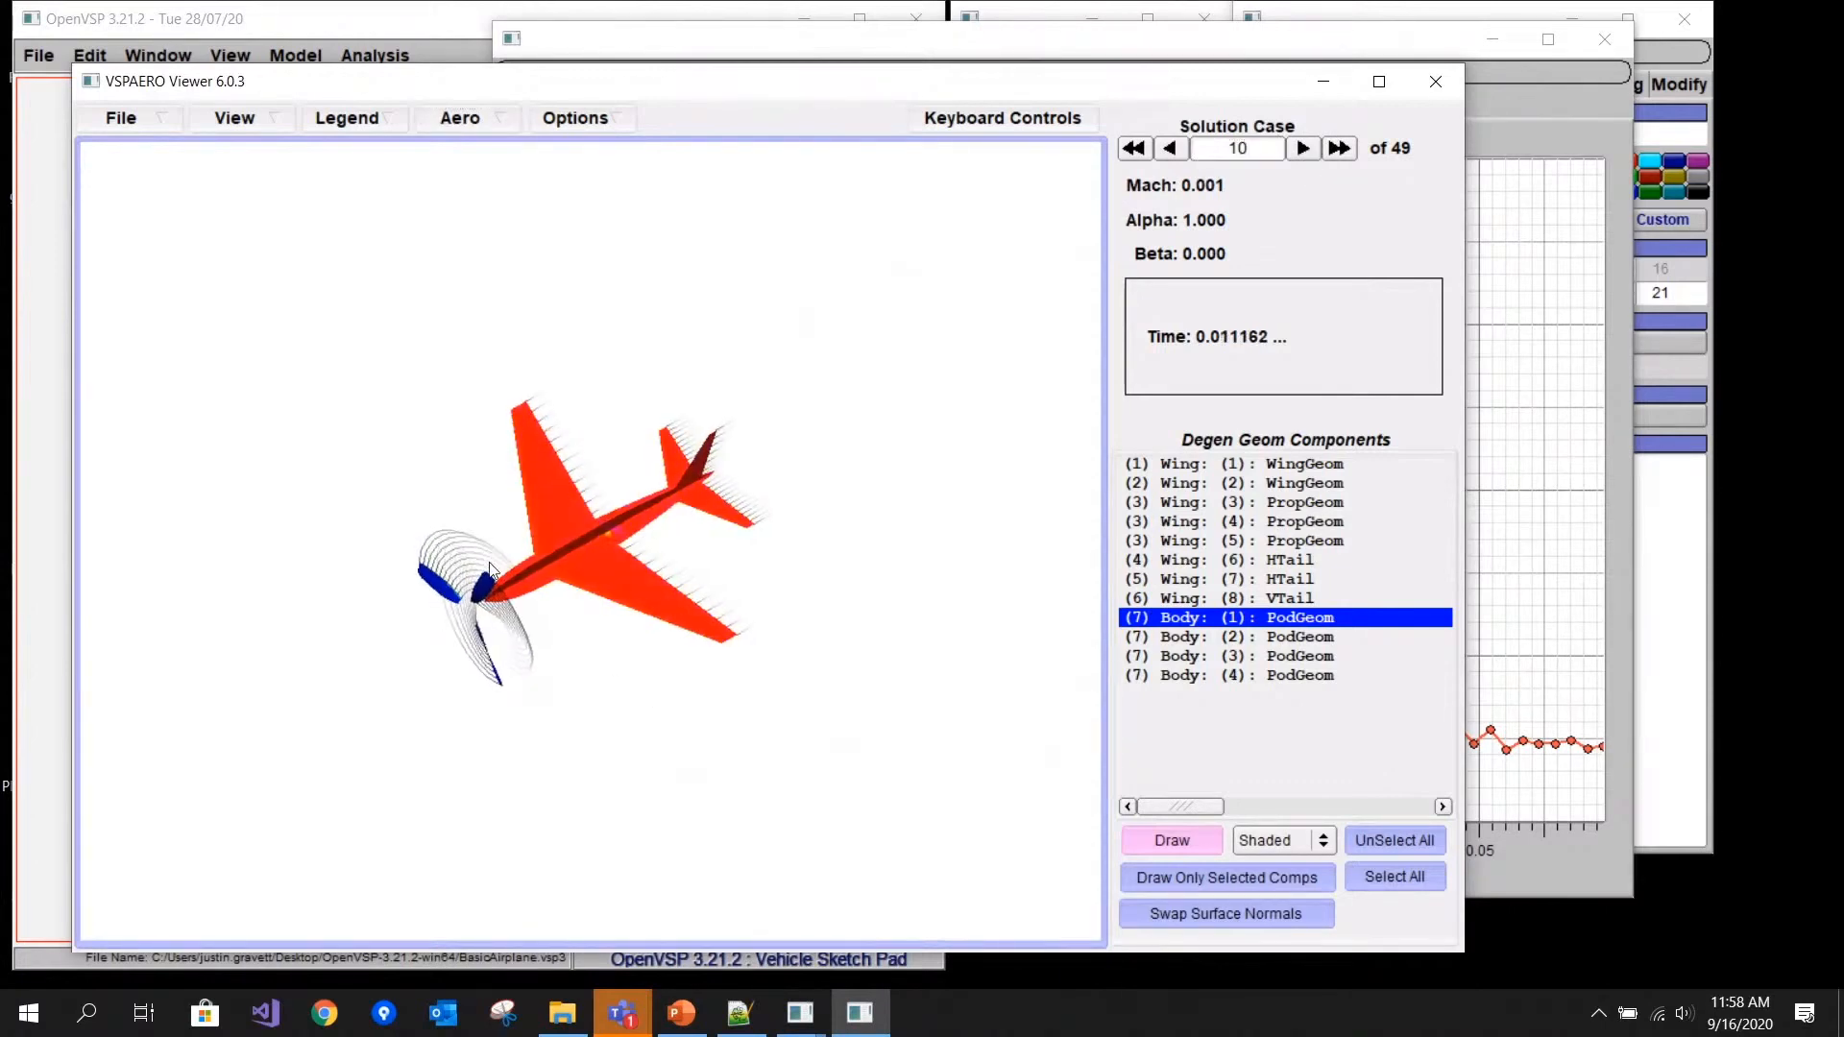
right_click_drag(523, 738, 545, 930)
left_click_drag(678, 588, 701, 437)
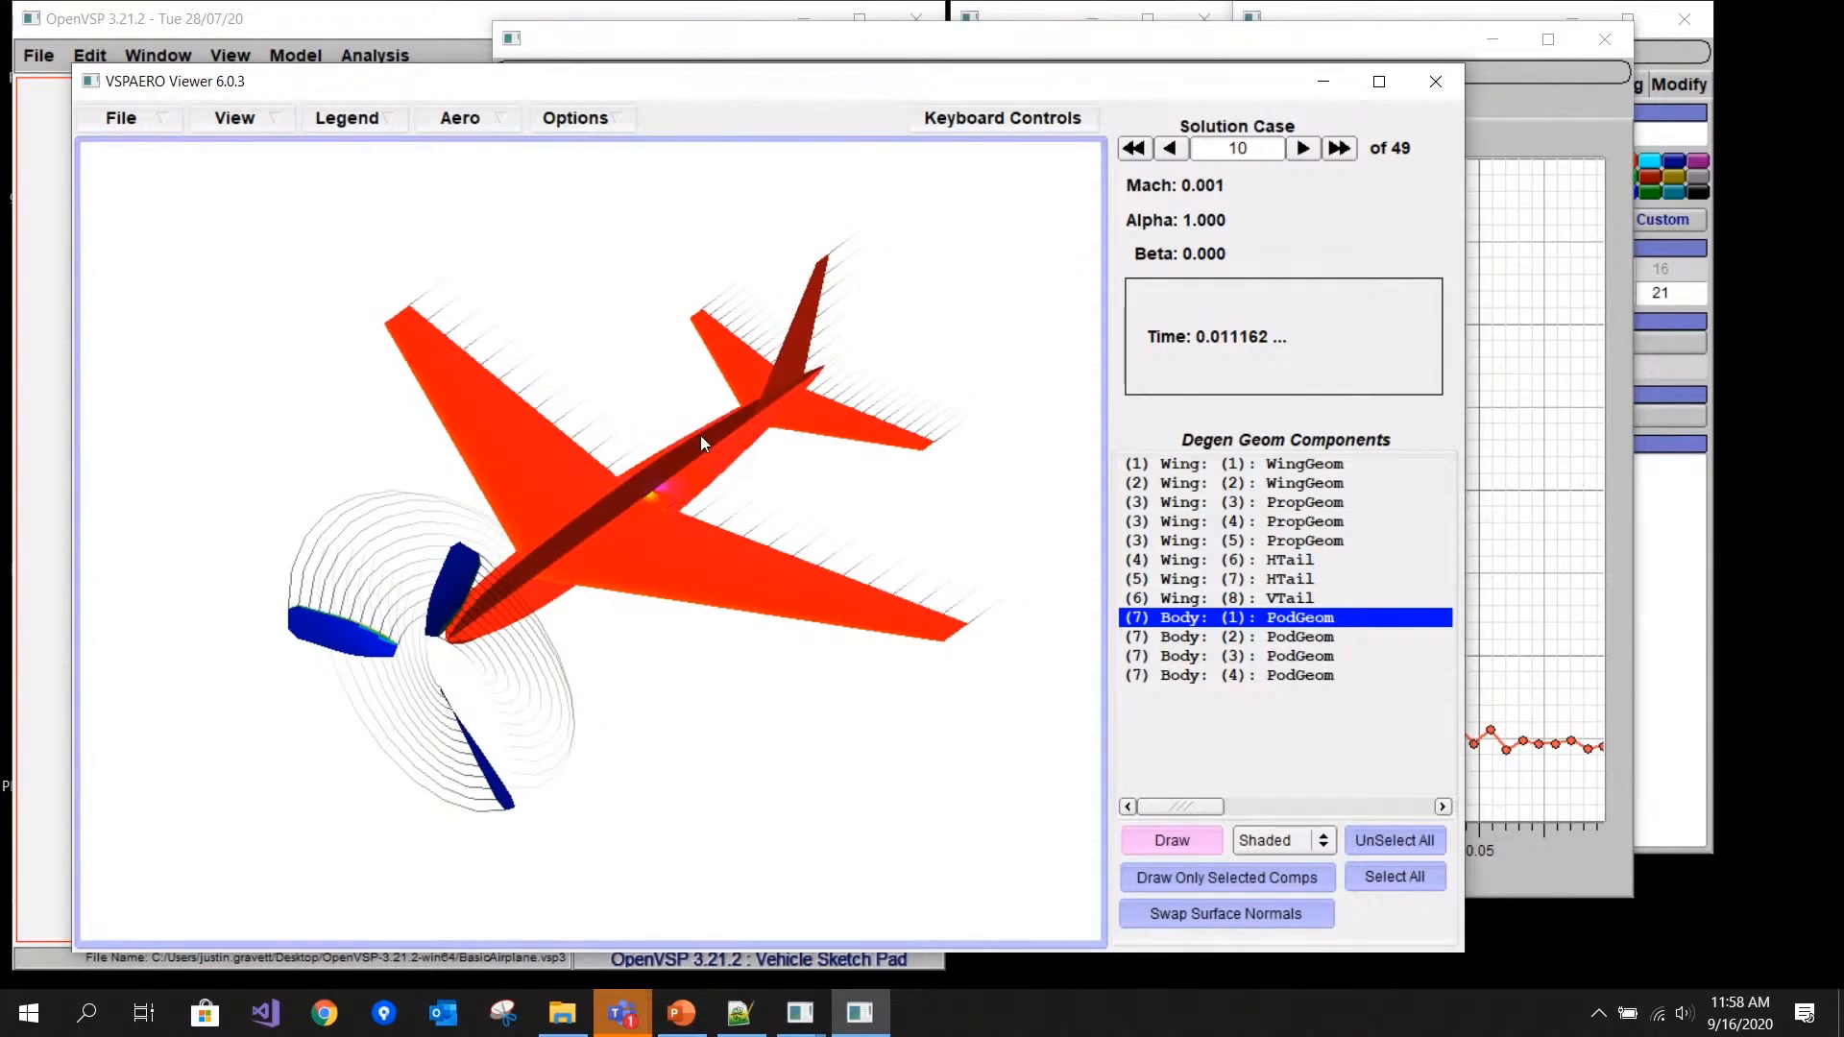
left_click(1303, 149)
left_click(1303, 149)
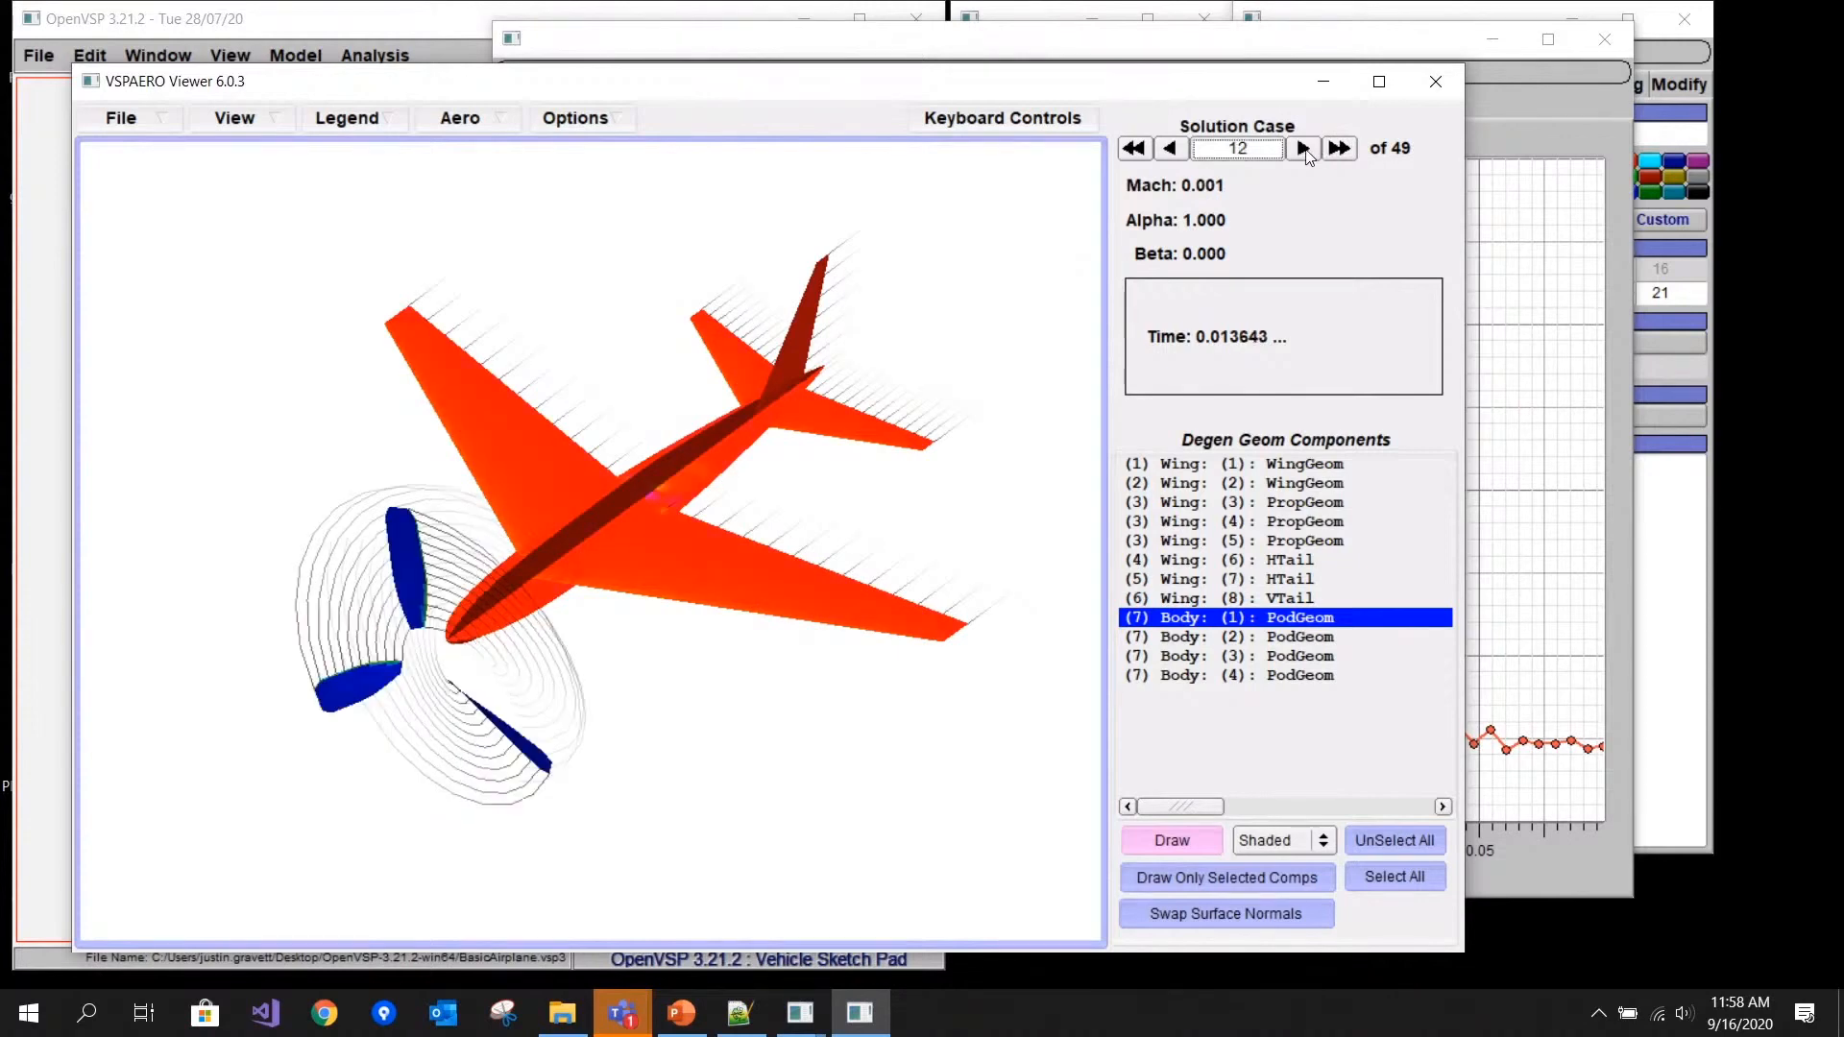
left_click(1301, 150)
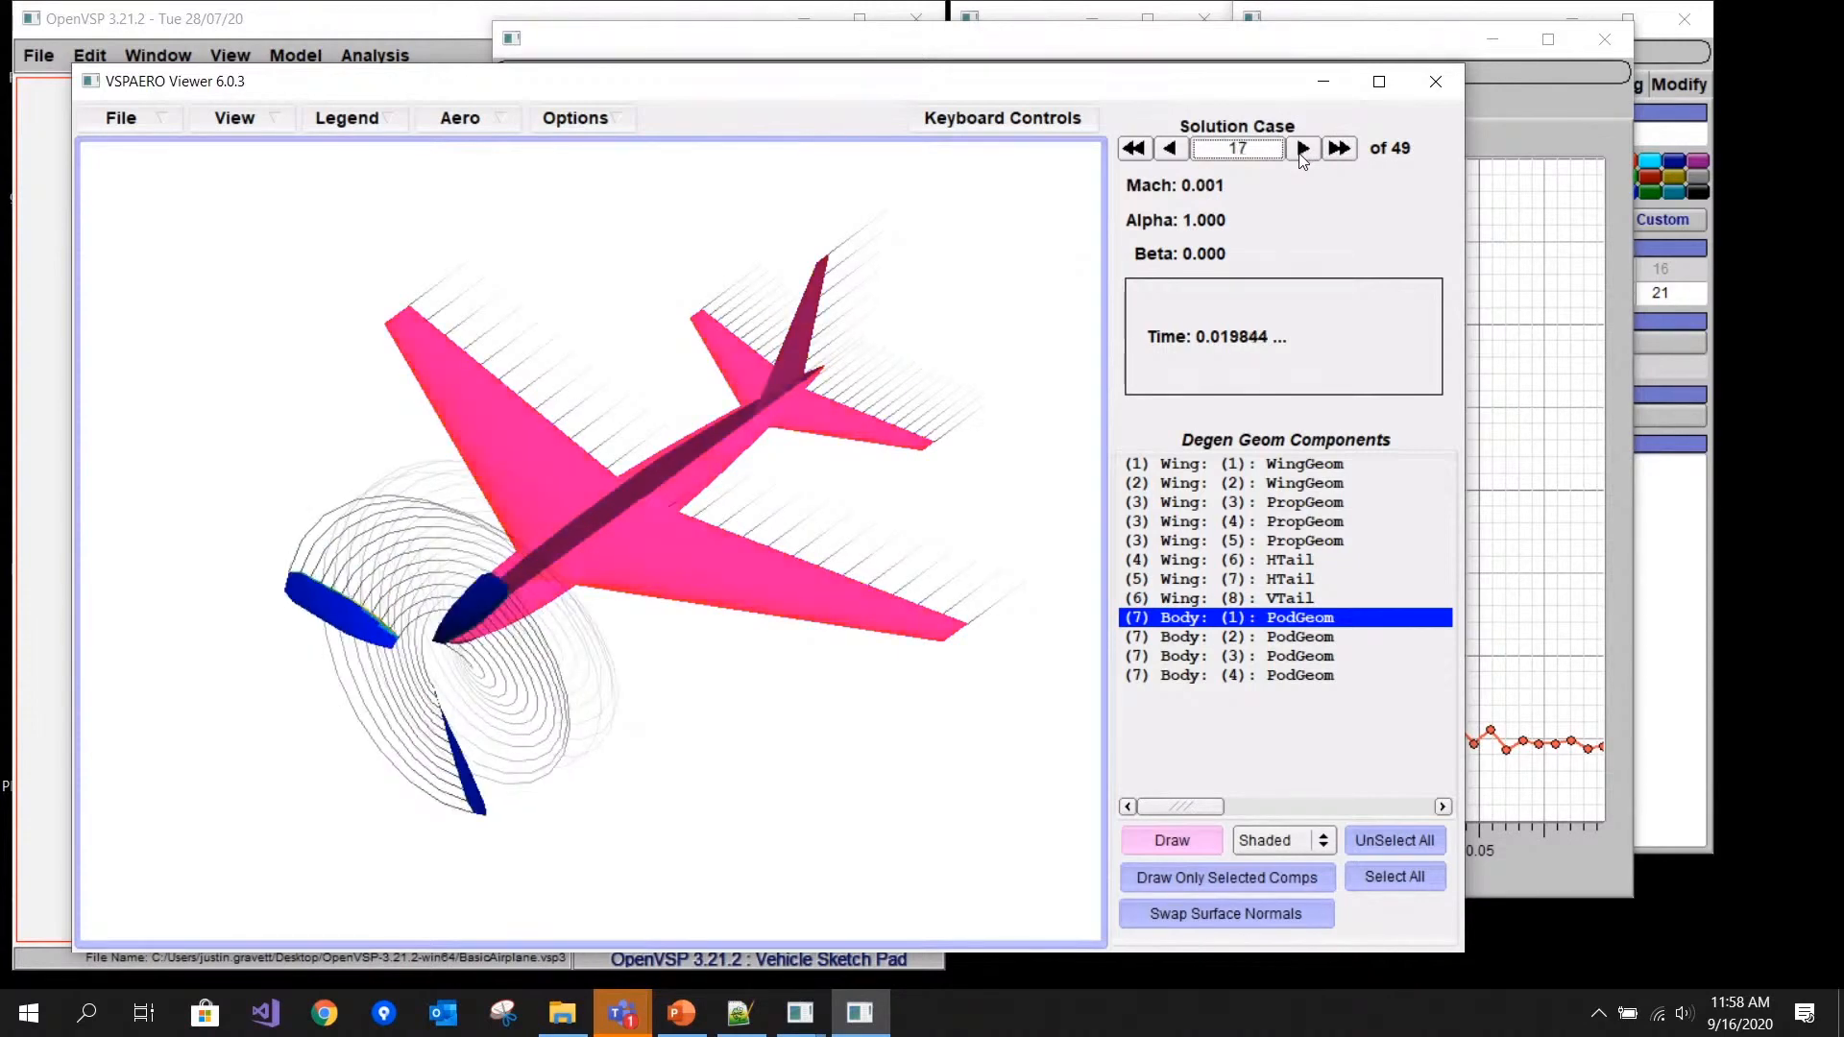
left_click(1299, 155)
left_click(1300, 155)
left_click(1299, 155)
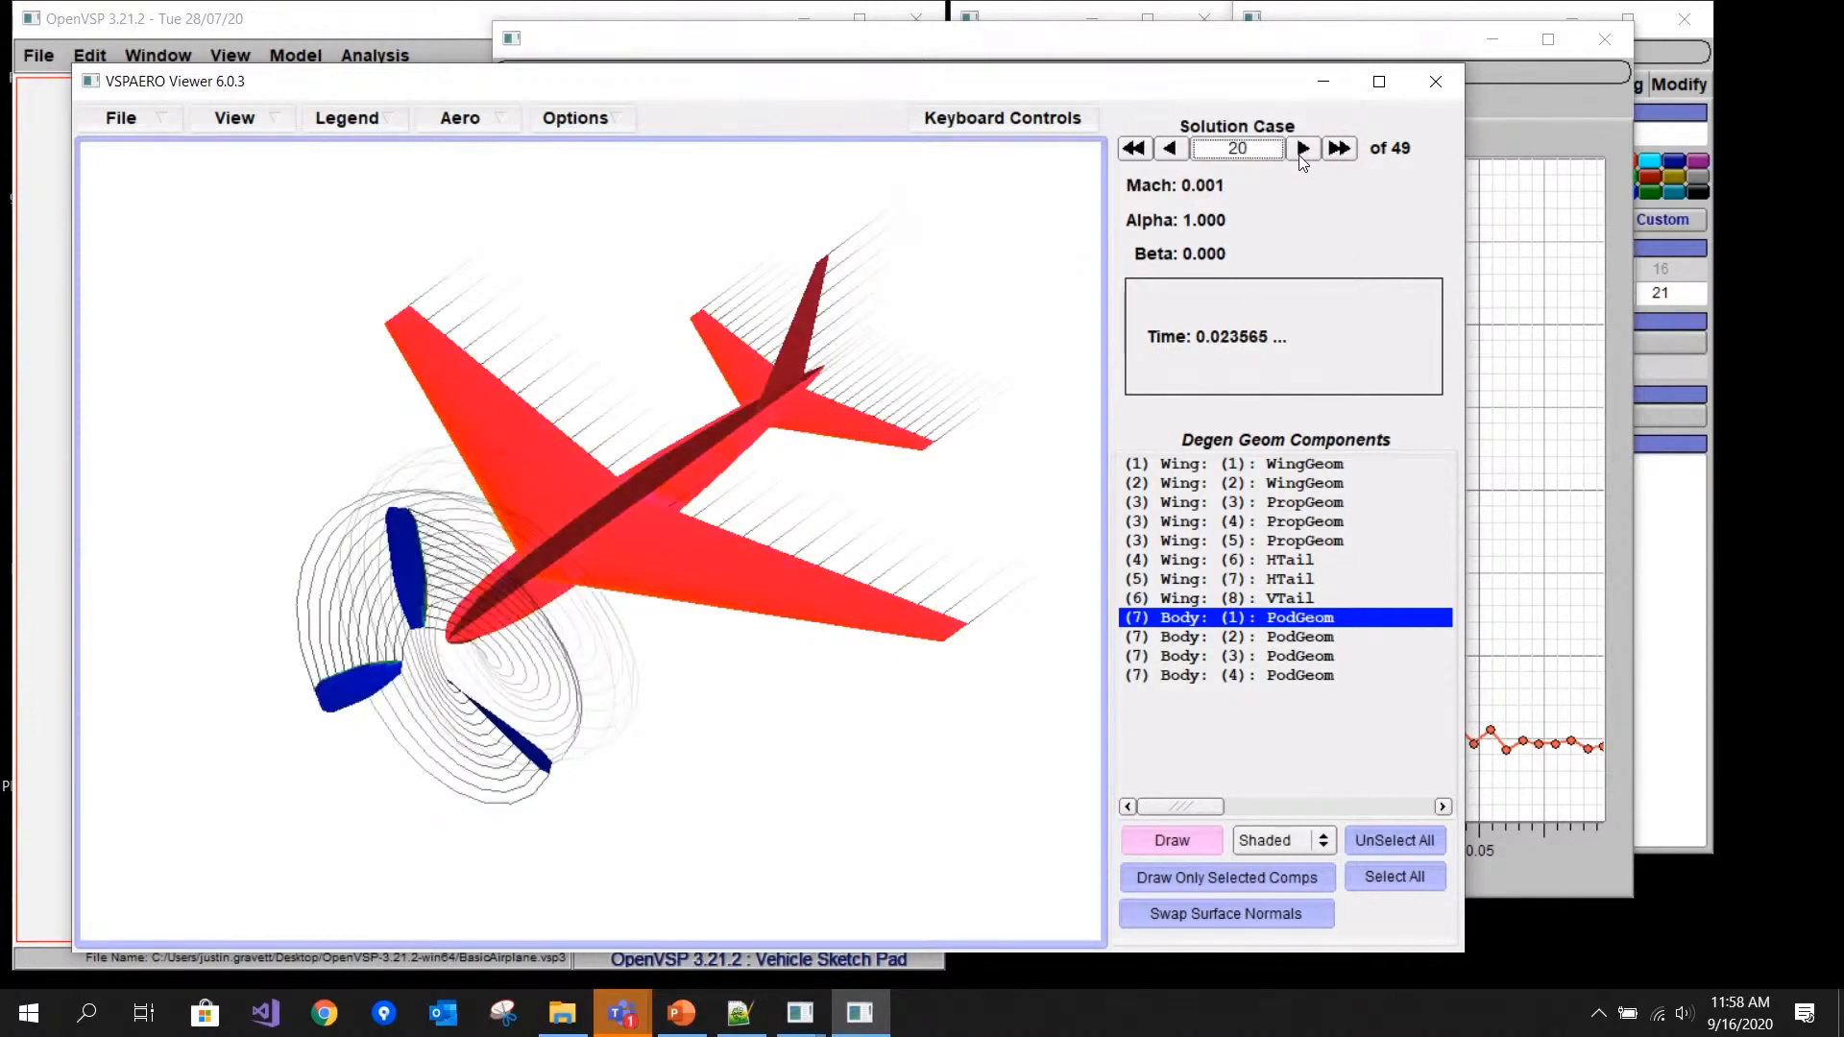
left_click(1299, 156)
left_click(1299, 156)
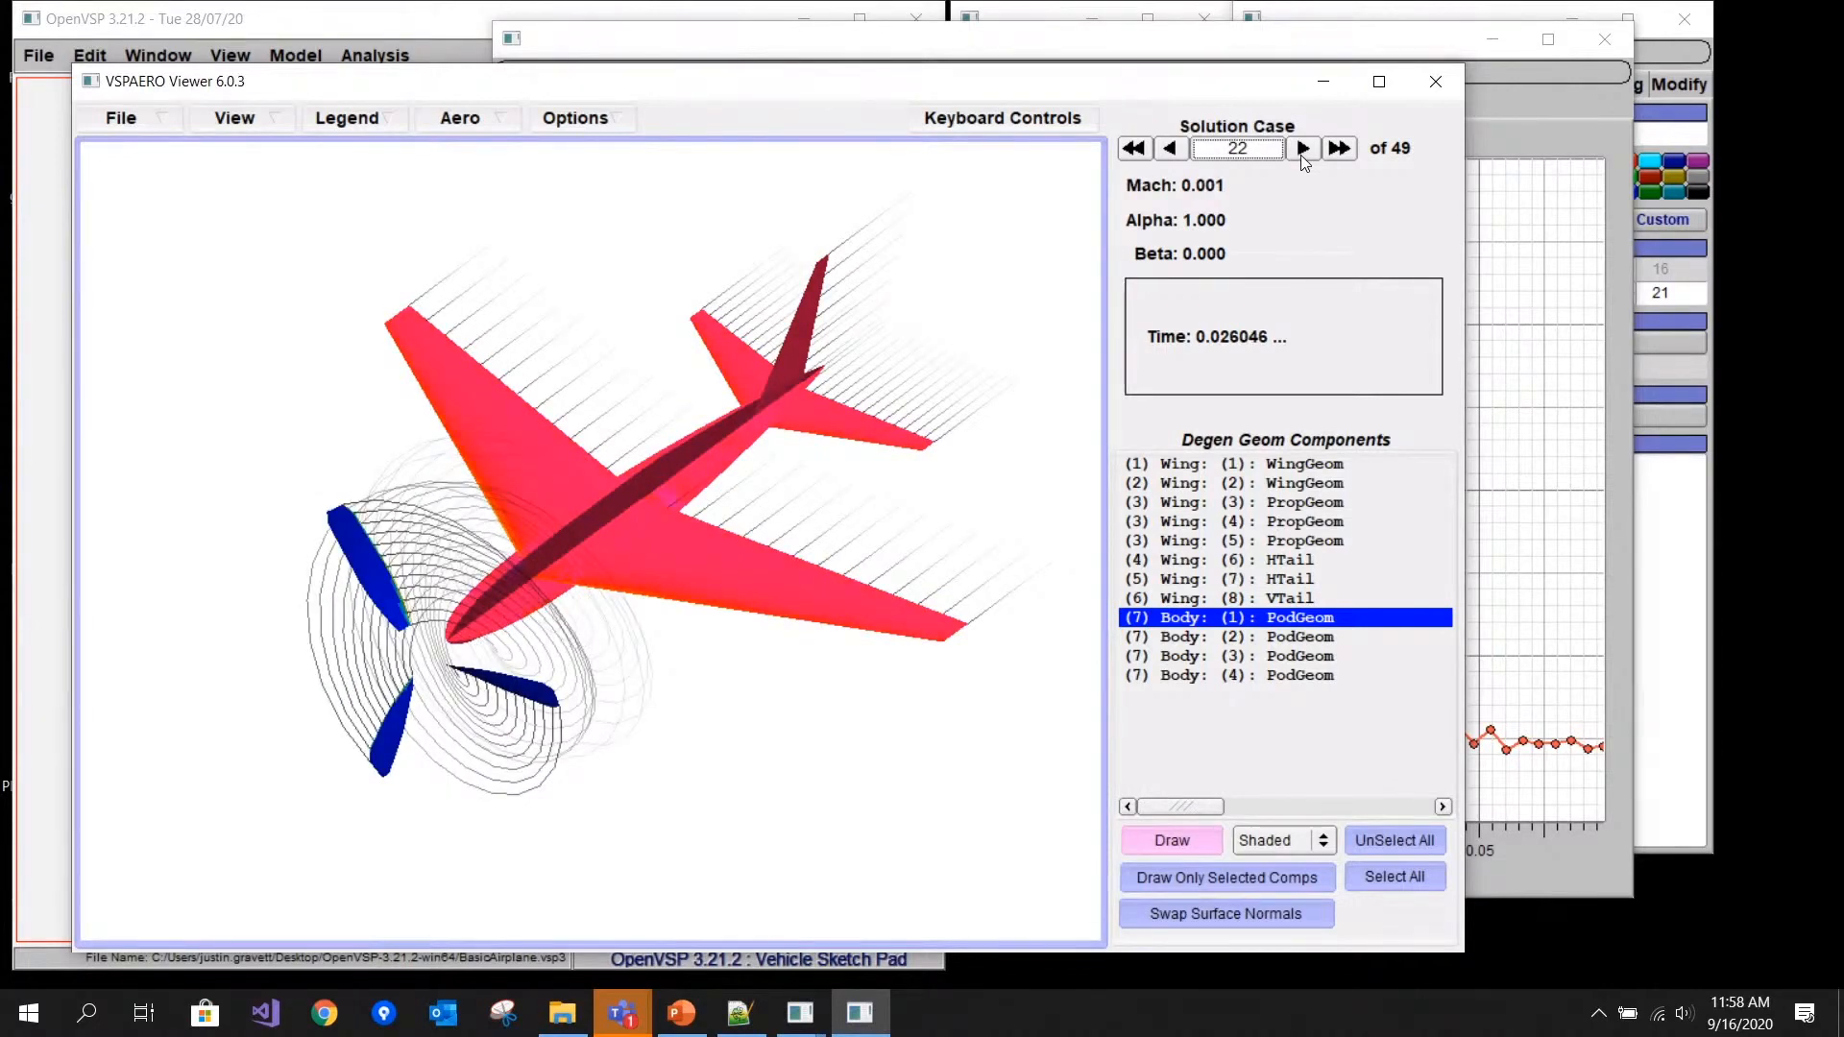
left_click(1301, 154)
left_click(1301, 154)
left_click(1300, 154)
left_click(1301, 154)
left_click(1300, 154)
left_click(1301, 154)
left_click(1300, 154)
left_click(1301, 153)
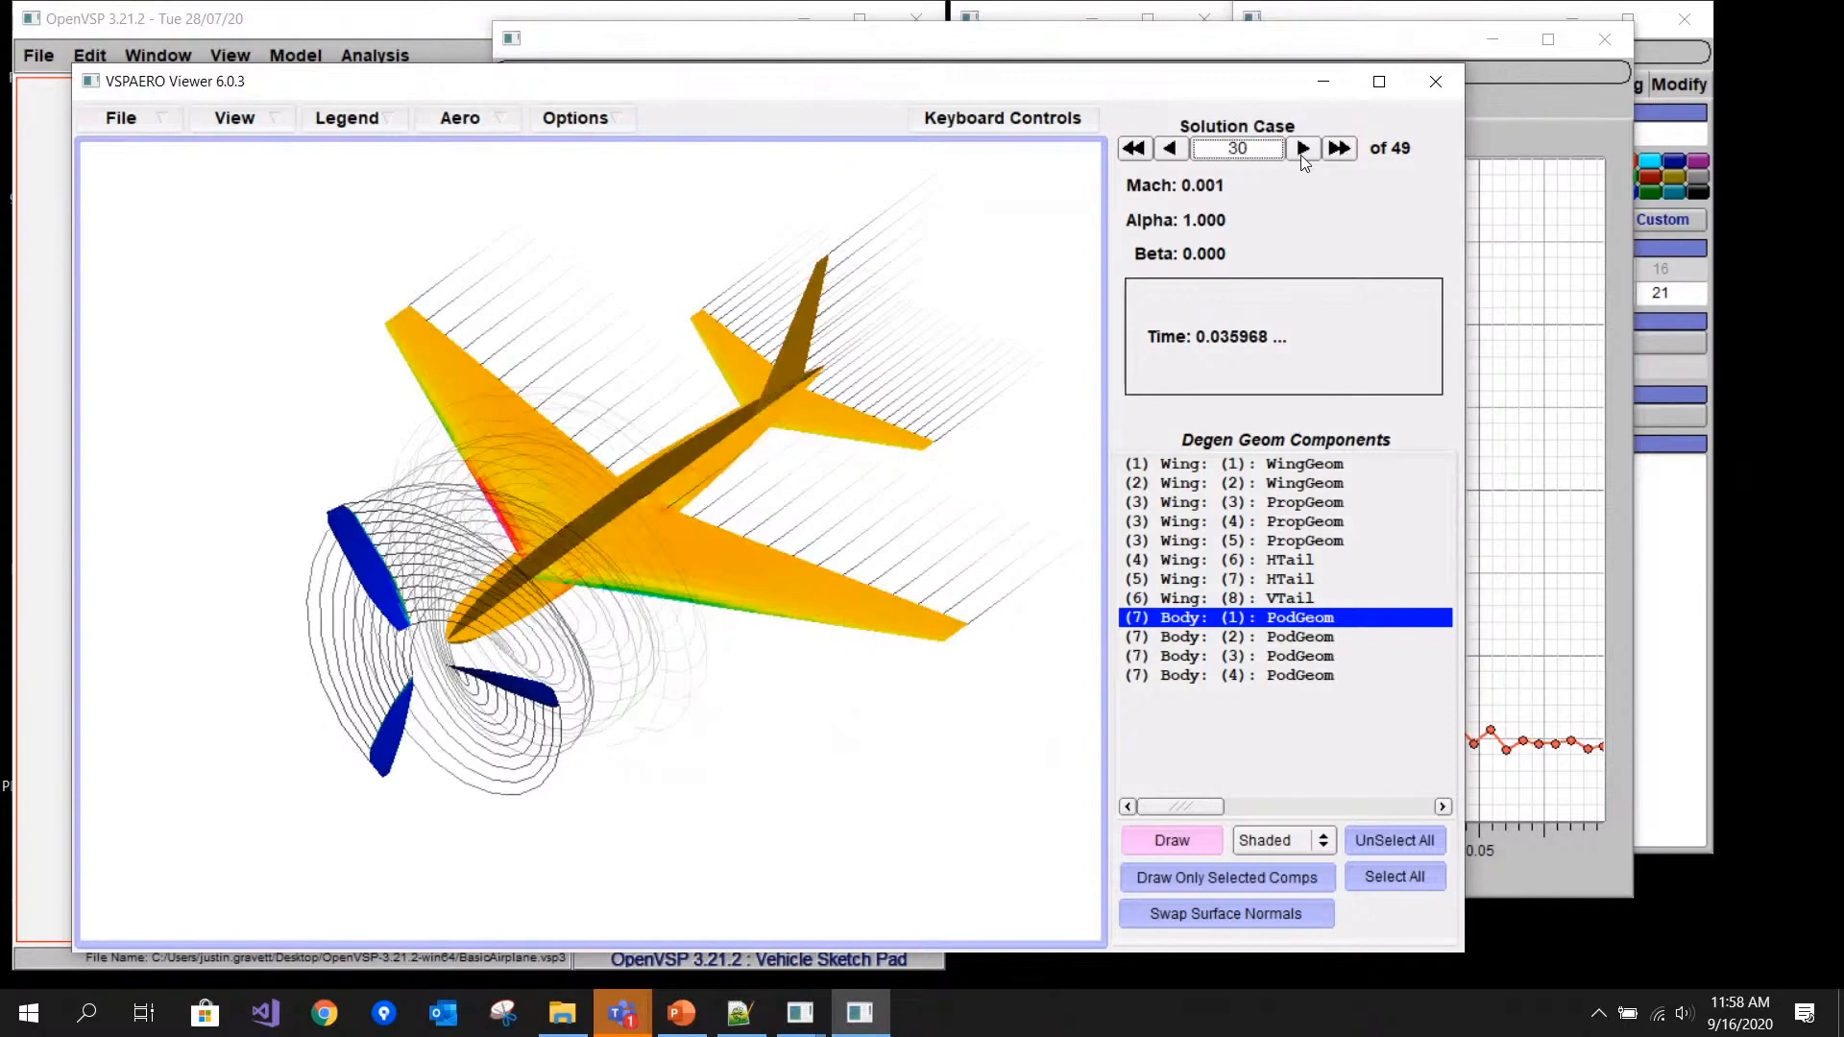
left_click(1300, 154)
left_click(1301, 154)
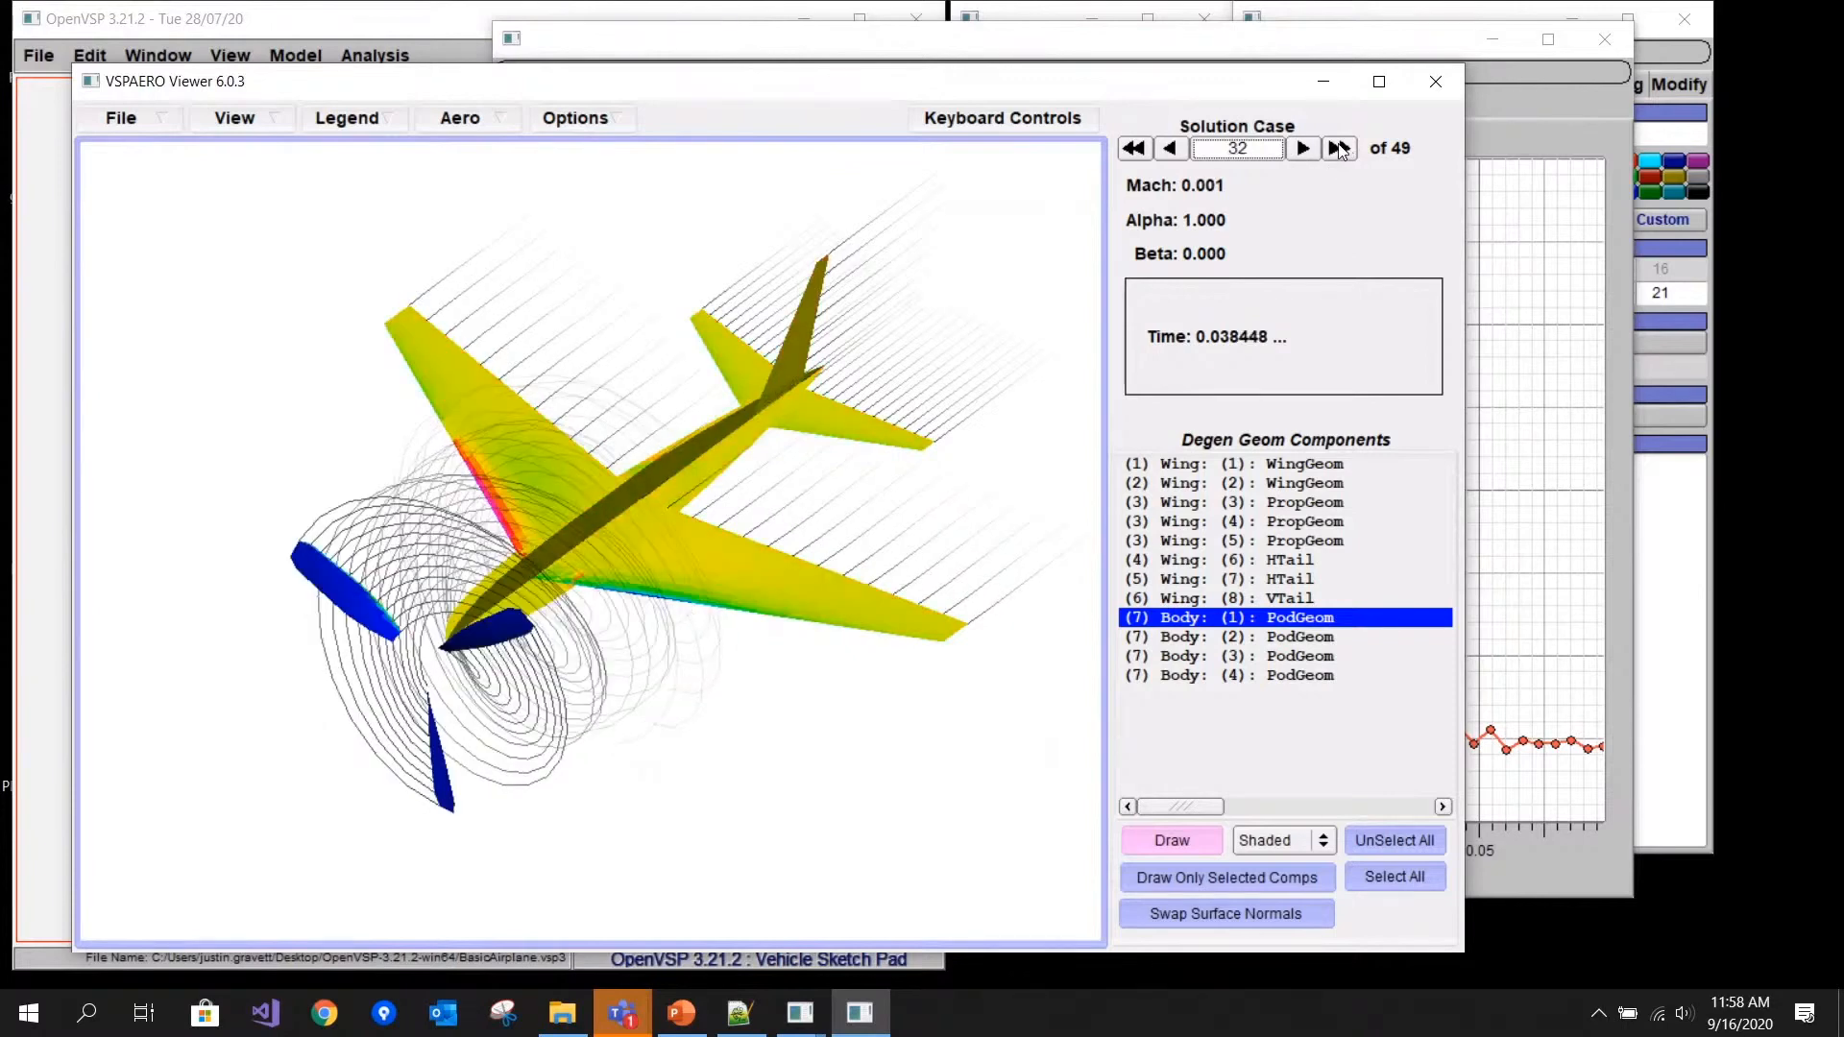
left_click(1339, 149)
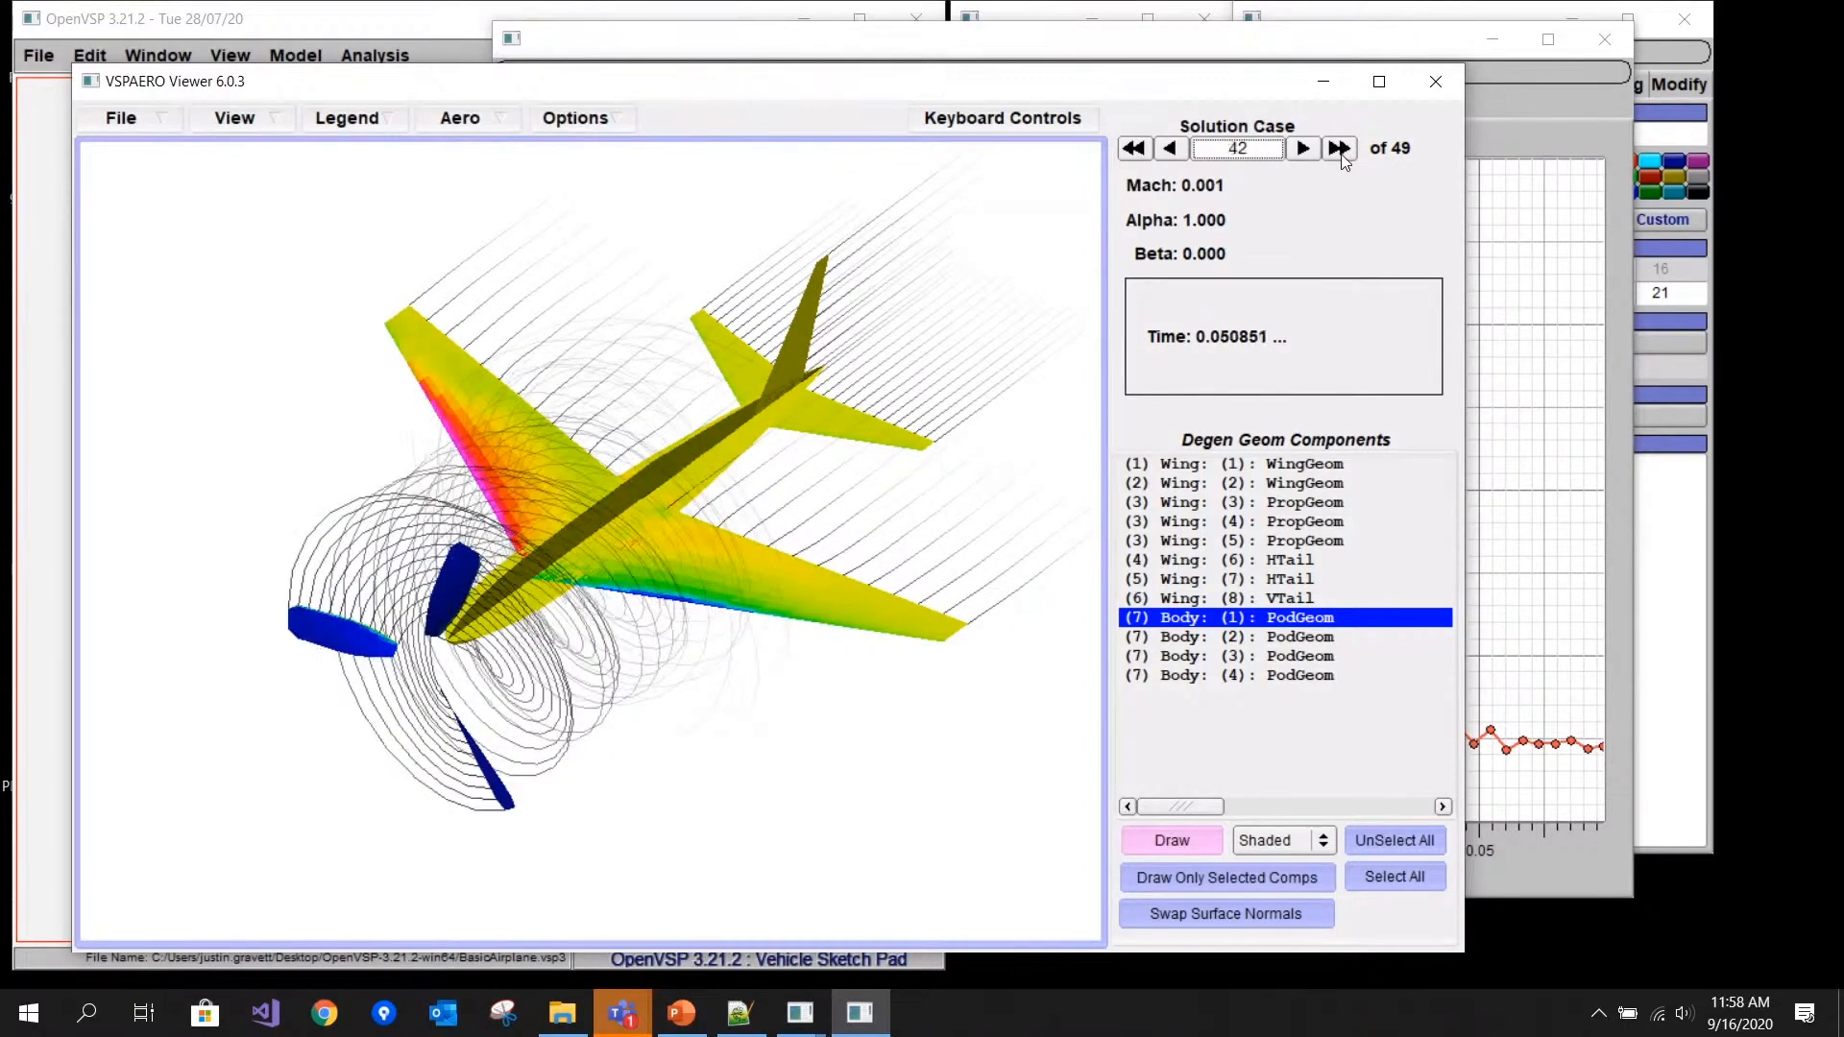
left_click(1342, 155)
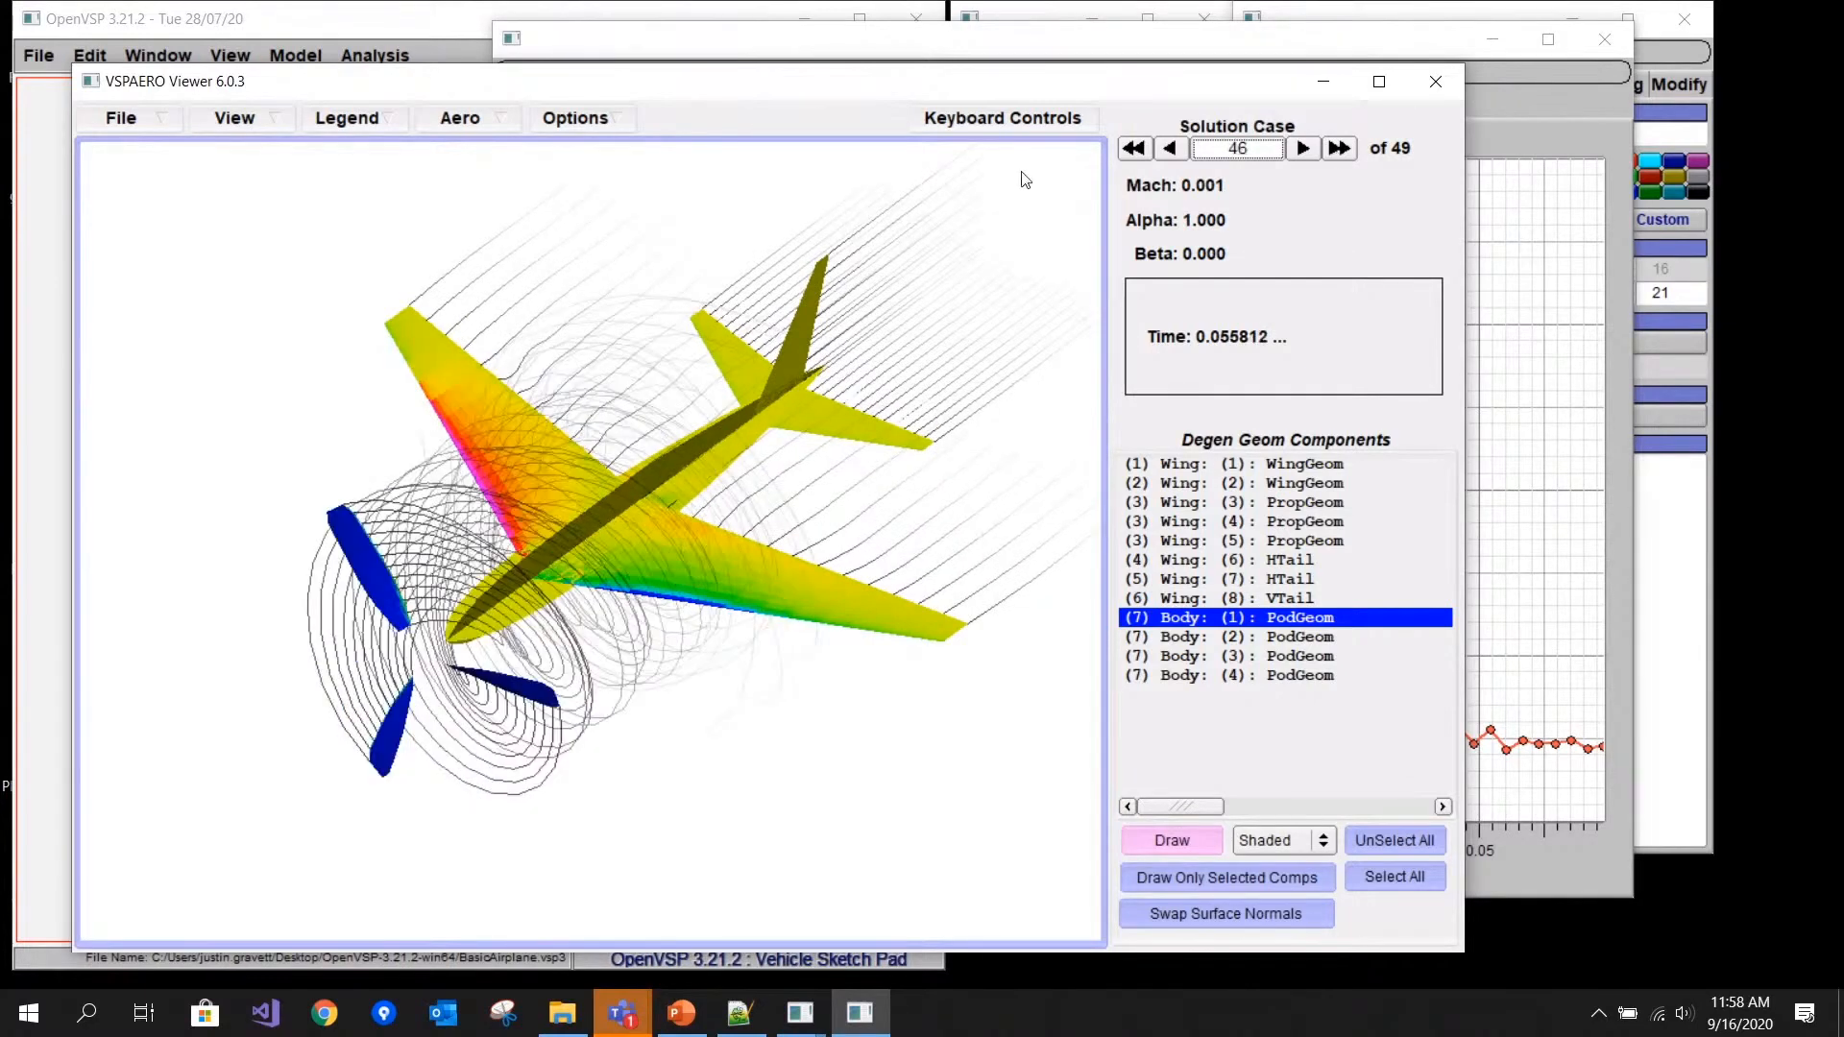
left_click(1342, 149)
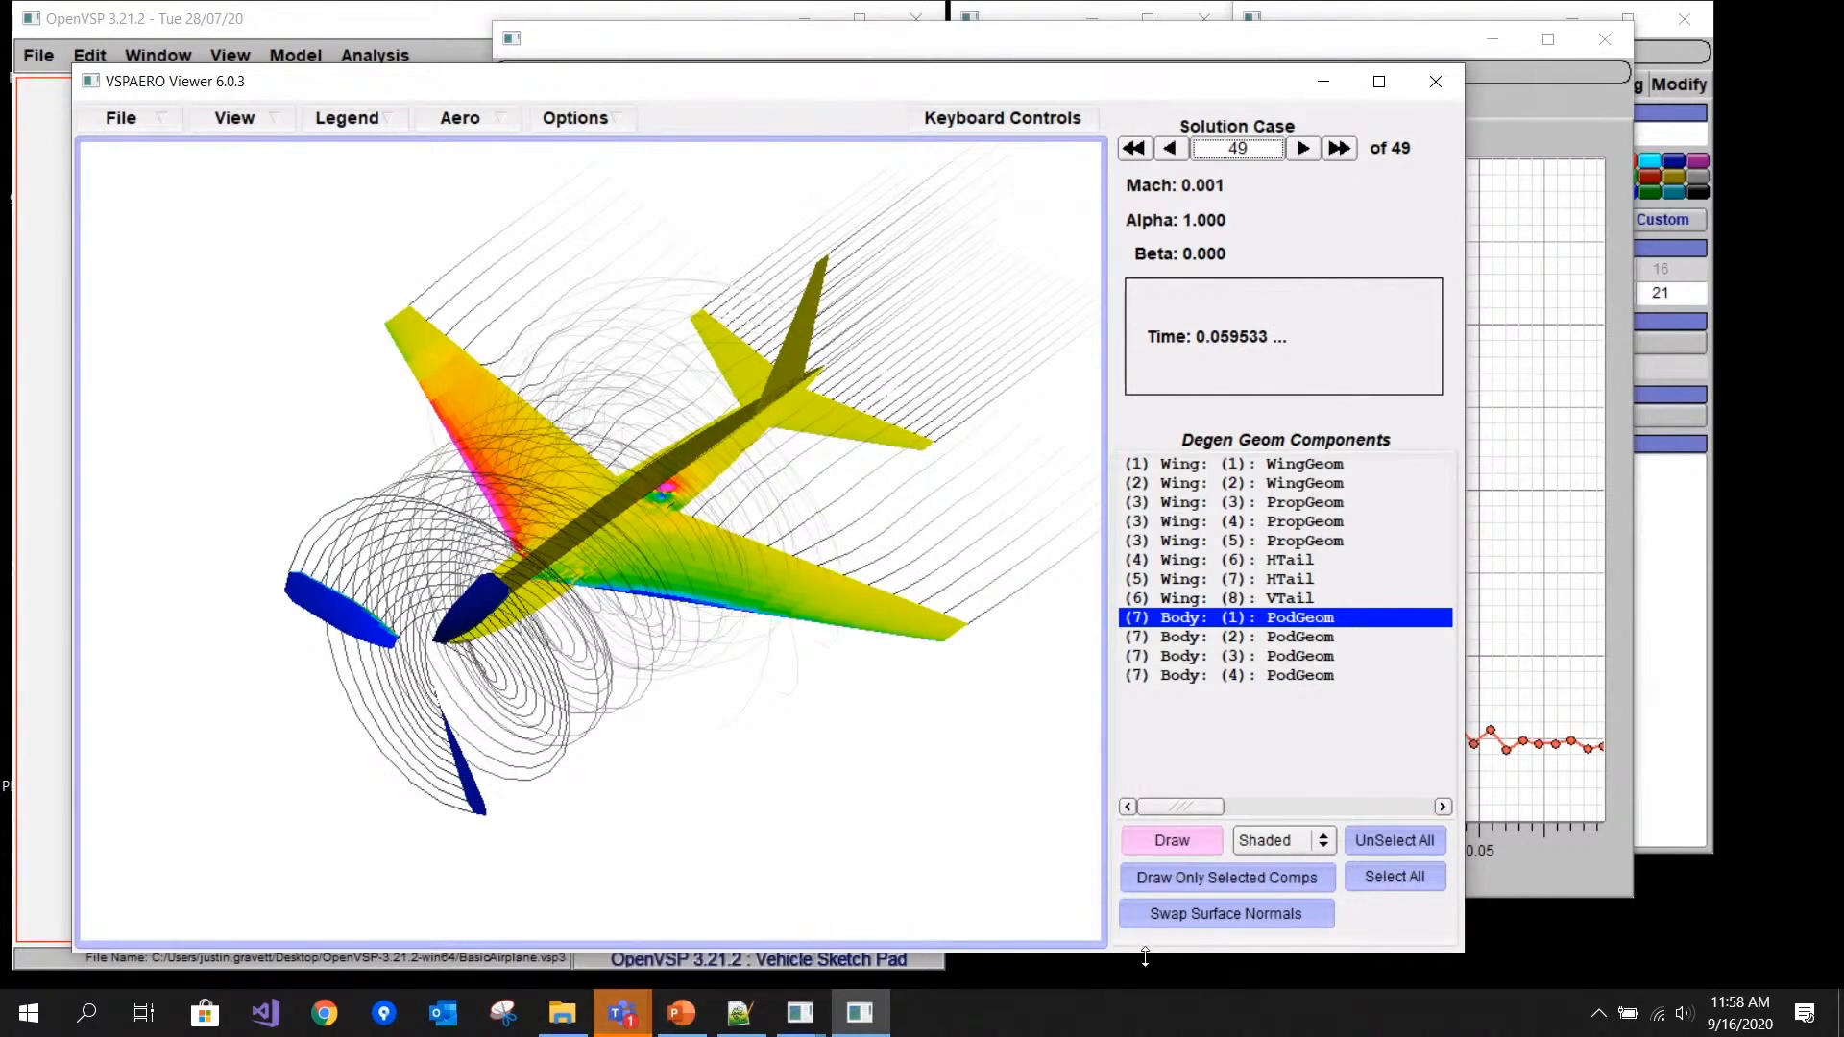
left_click(623, 1014)
left_click(797, 850)
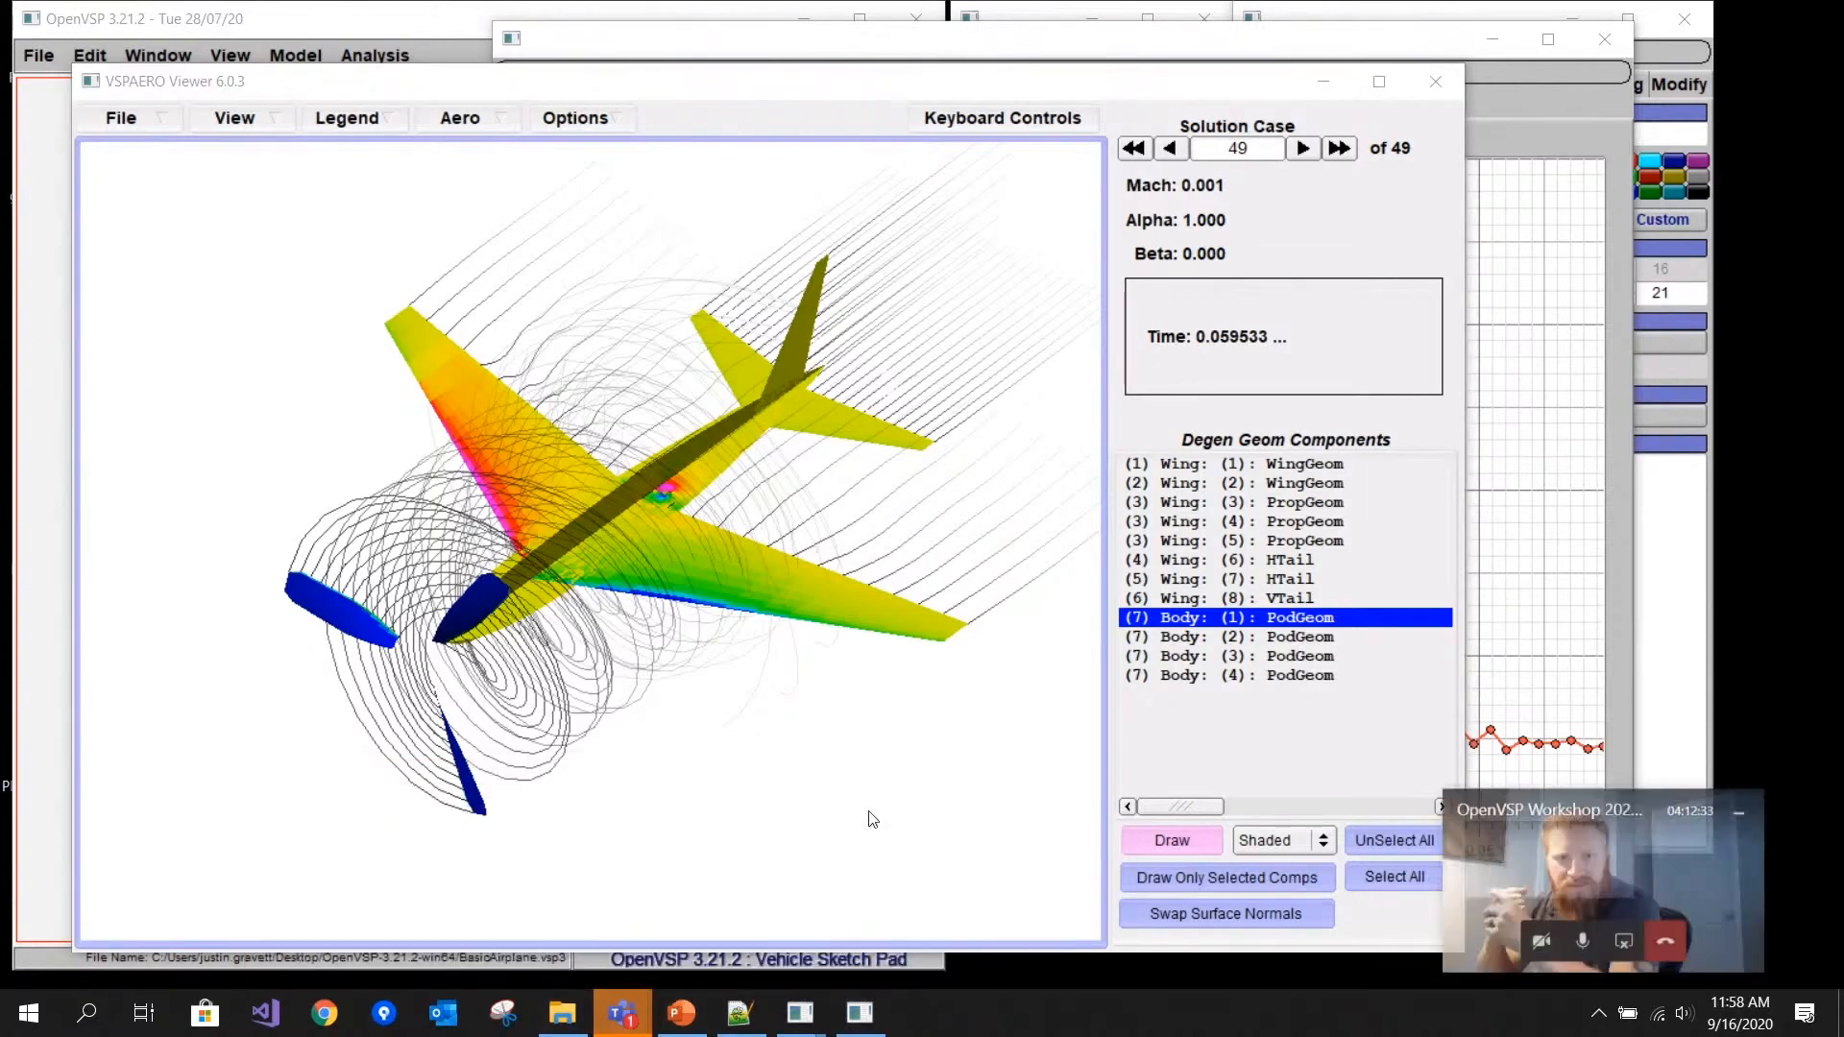